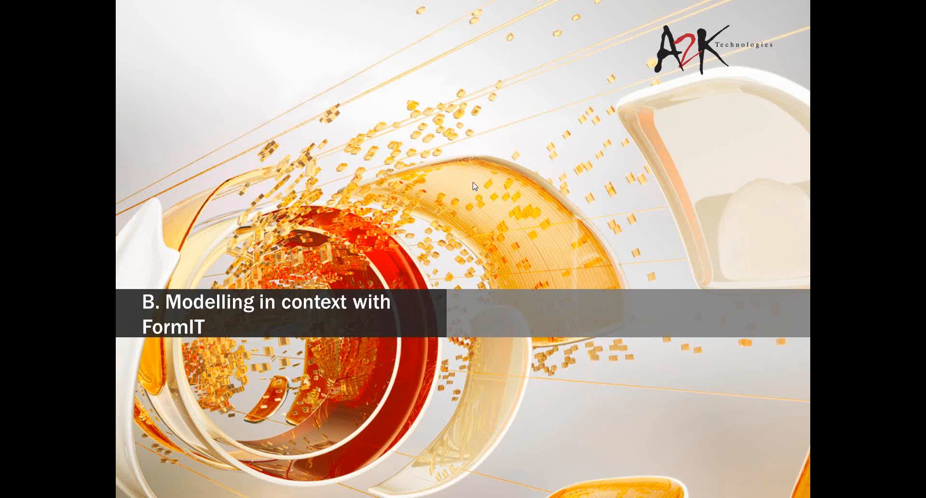
Switch to the web browser, search Google for "formit" and open the Autodesk FormIt website
key("alt+Tab")
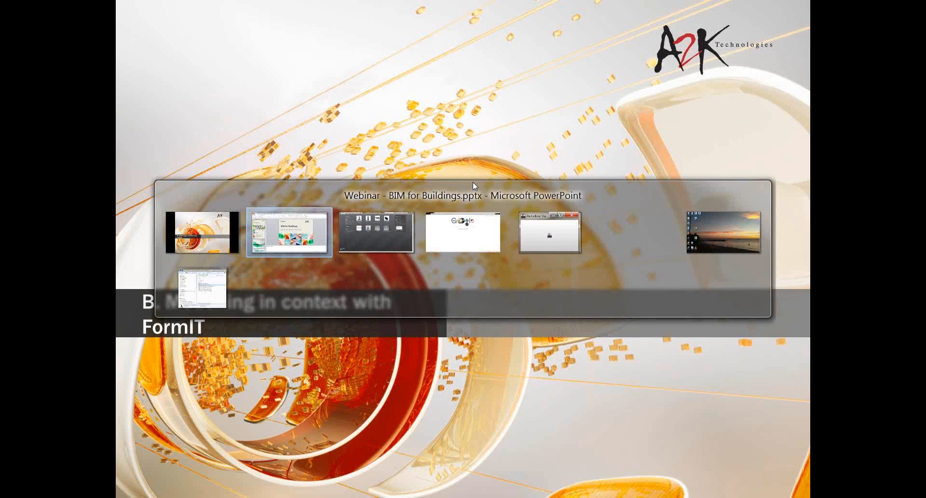
key("alt+Tab")
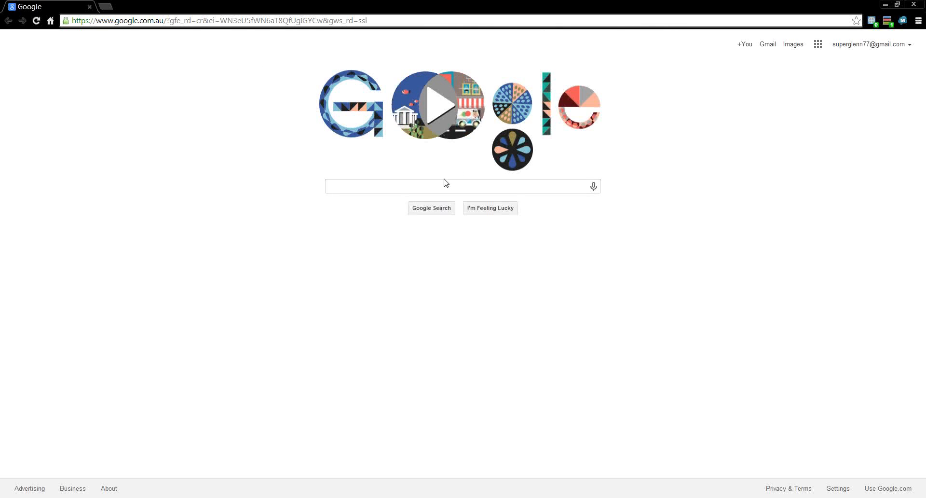
left_click(409, 184)
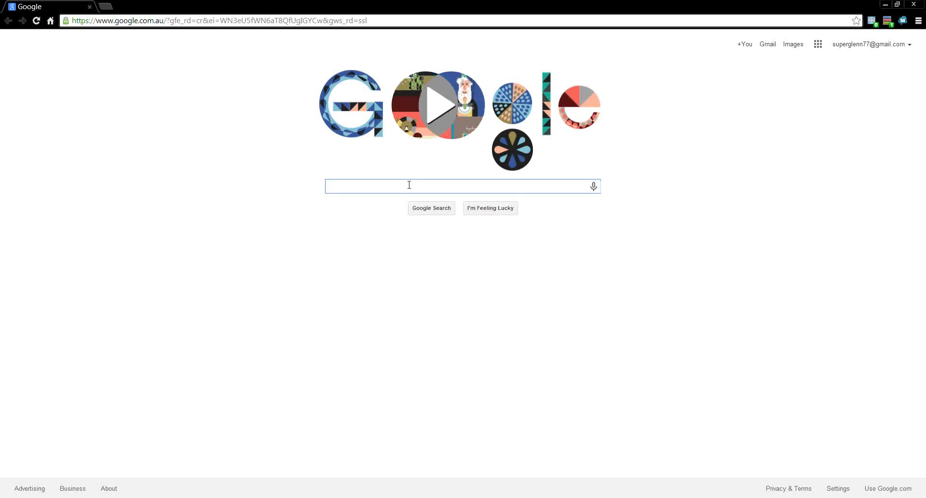
type("formit")
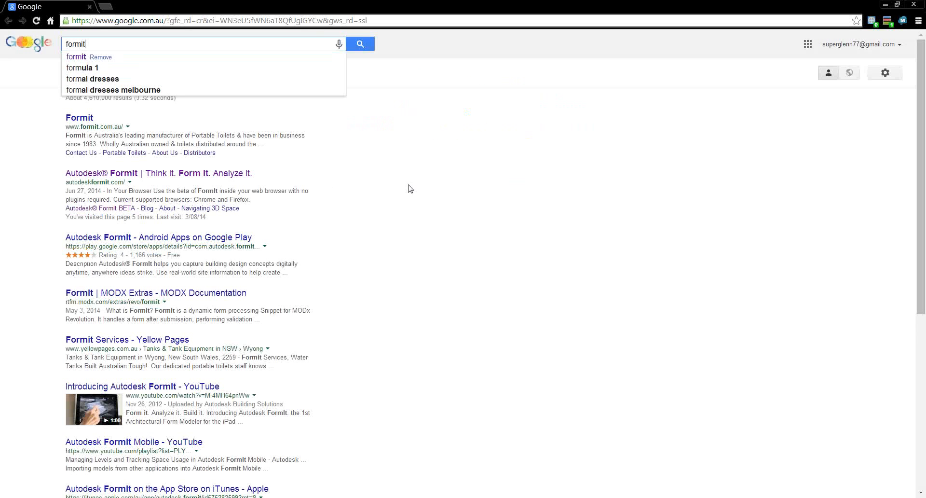
key("Return")
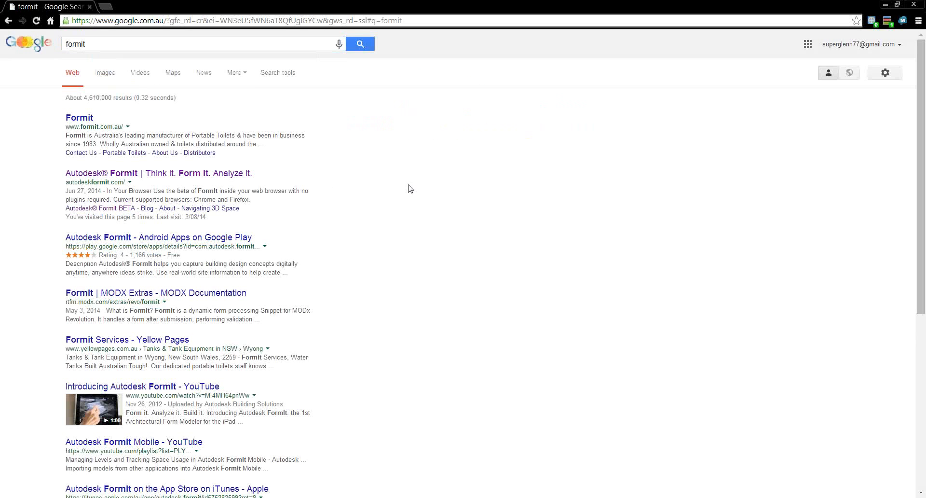
left_click(108, 174)
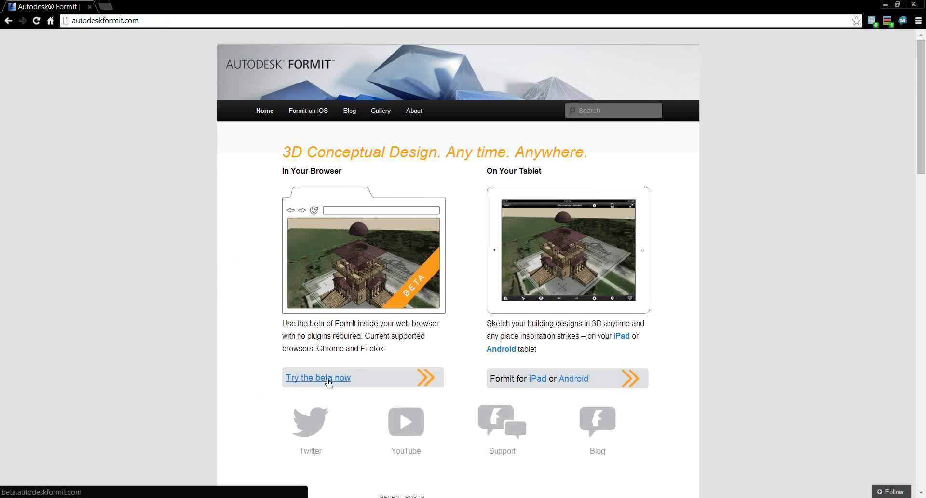
Launch the FormIt web beta and accept its terms of service to reach an empty sketch
left_click(326, 378)
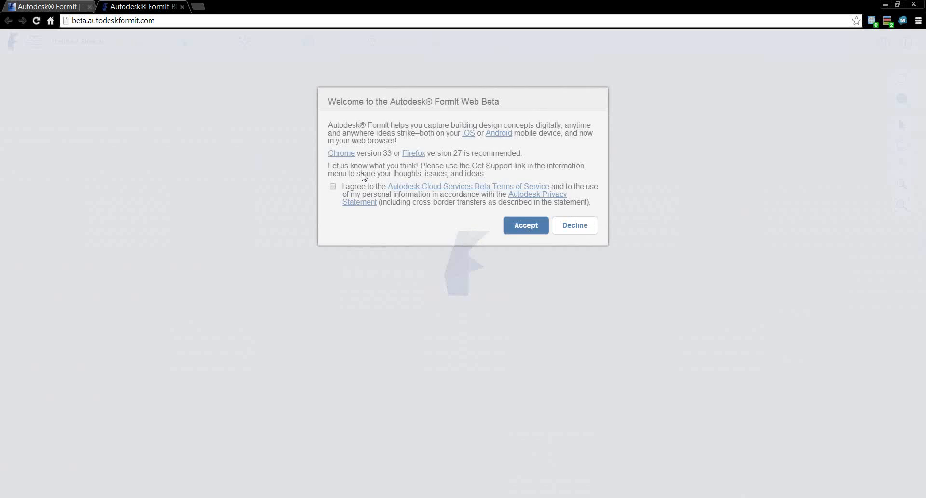
left_click(334, 187)
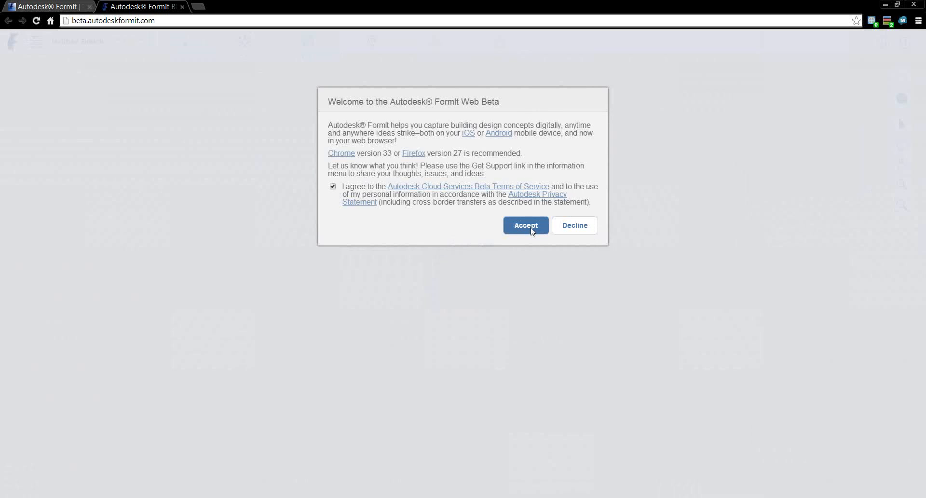
left_click(527, 225)
left_click(654, 146)
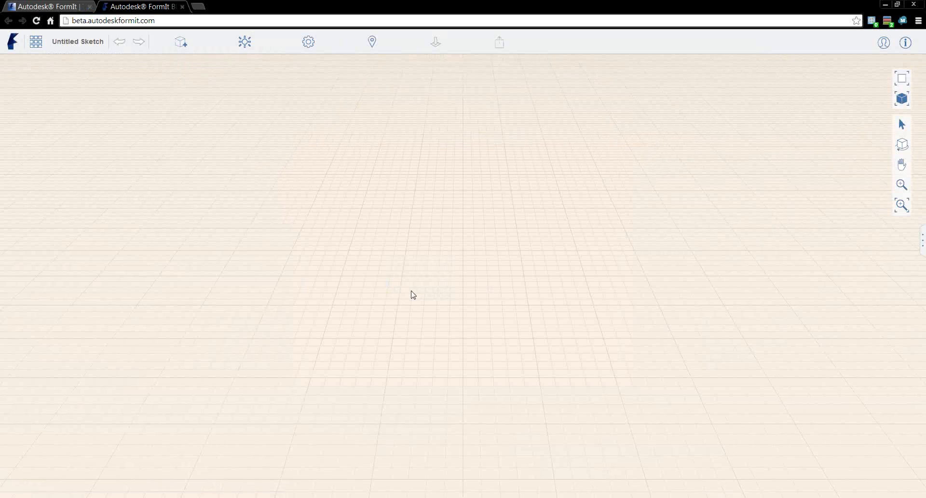
Open the location map and search for the site's street address, choosing the Melbourne suggestion
right_click_drag(441, 290, 435, 193)
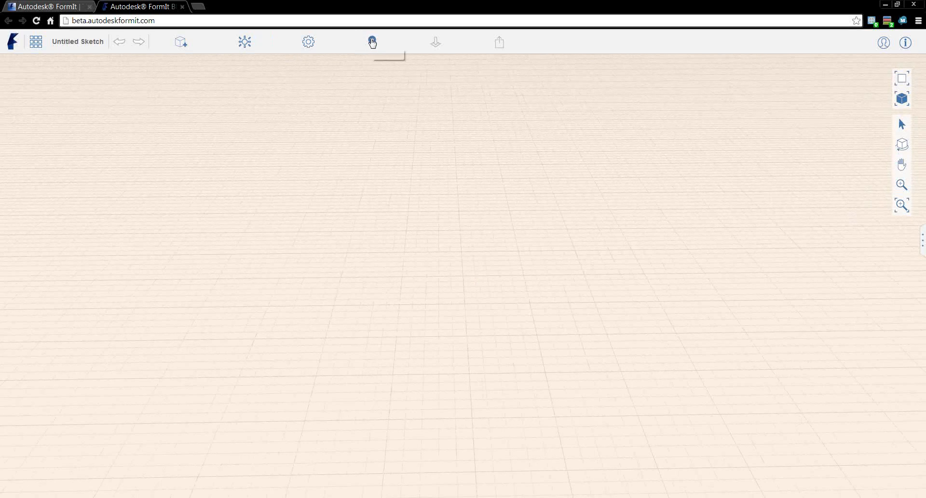
left_click(373, 43)
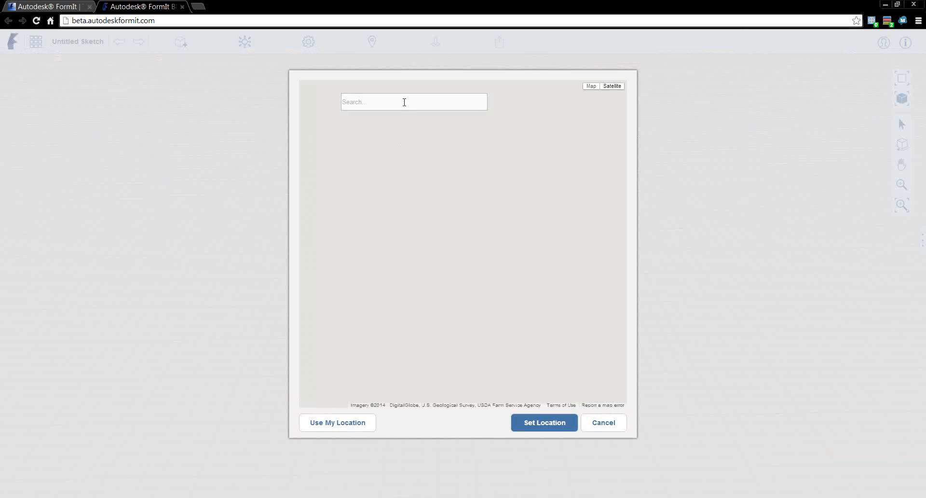
type("470")
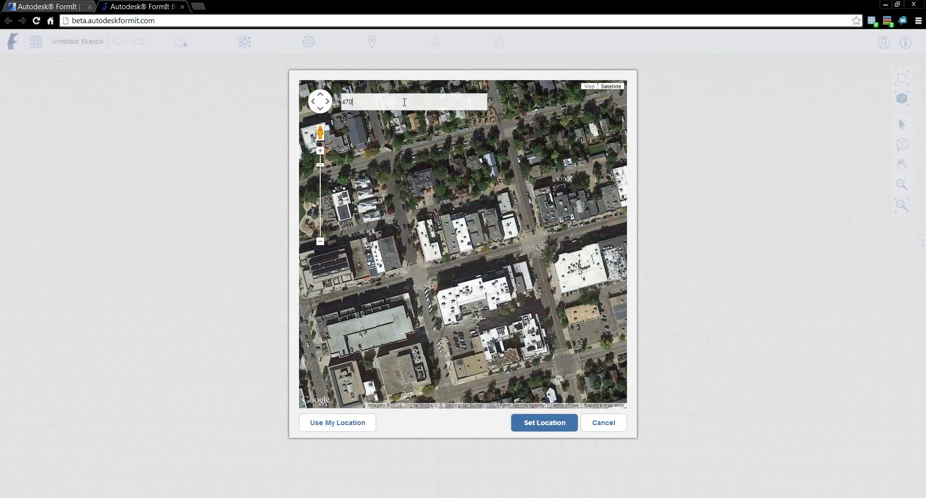
type(" collins st")
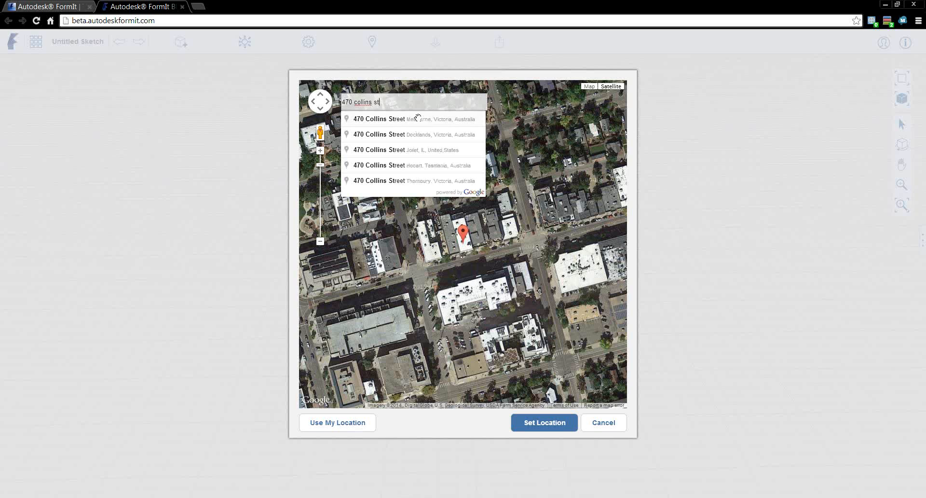
left_click(417, 118)
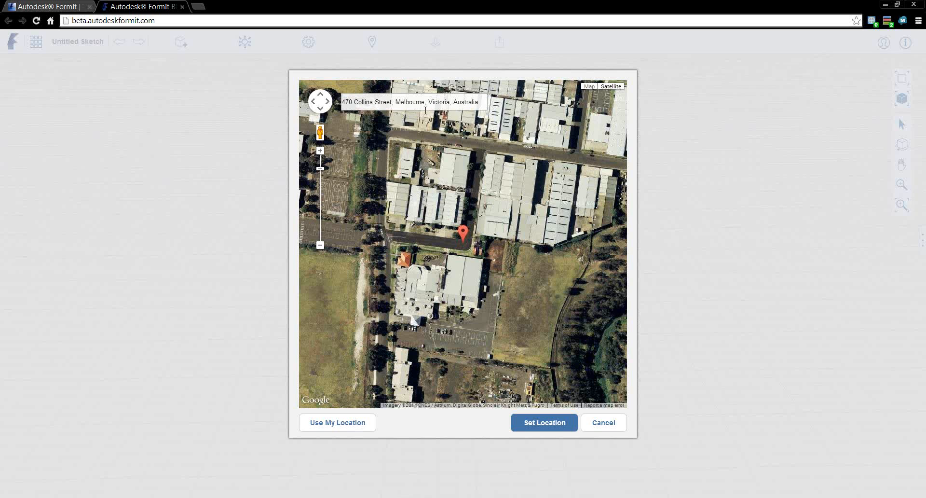
Try the Melbourne suggestion for the street address again and check the wider map around its marker
left_click_drag(396, 100, 478, 101)
key("BackSpace")
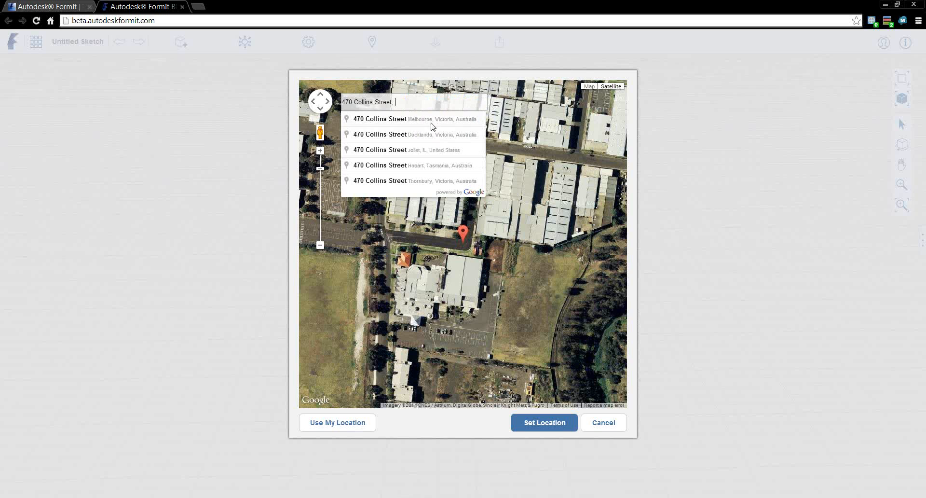
left_click(430, 125)
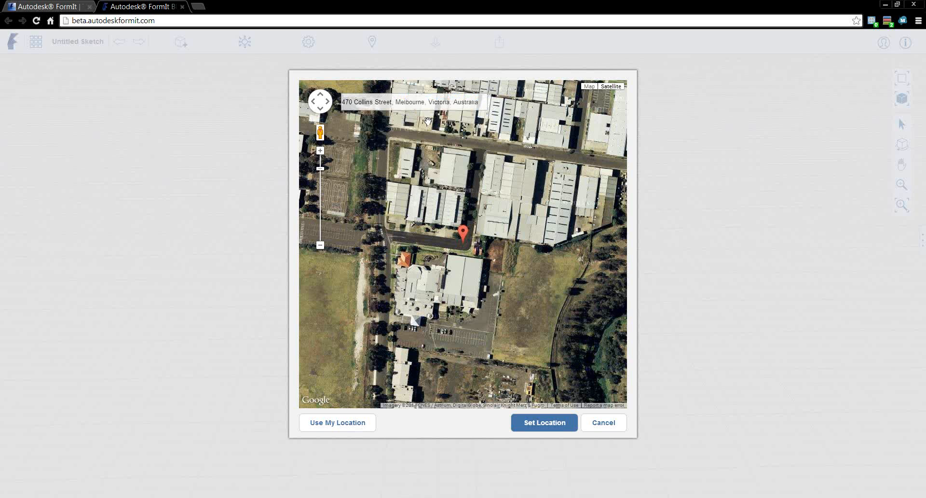
scroll(439, 232, "down", 1)
scroll(439, 232, "down", 1)
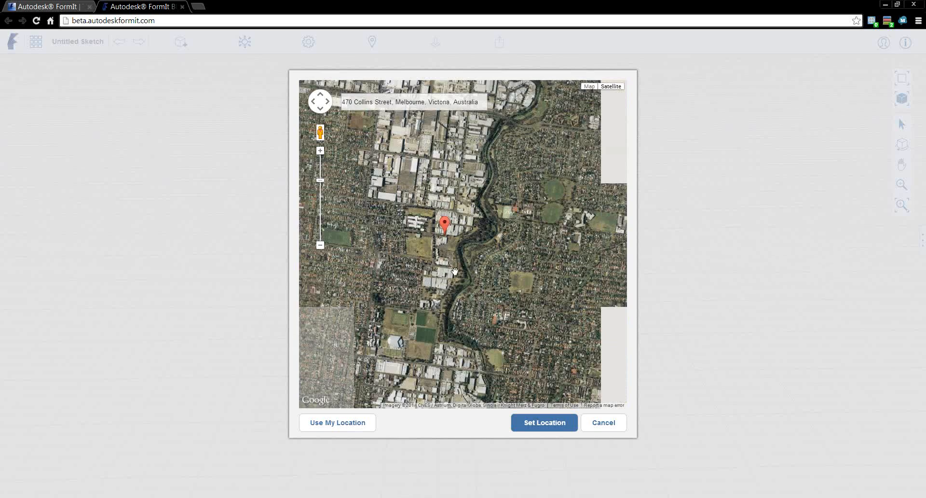
left_click_drag(446, 271, 434, 254)
scroll(432, 228, "down", 1)
scroll(432, 226, "down", 1)
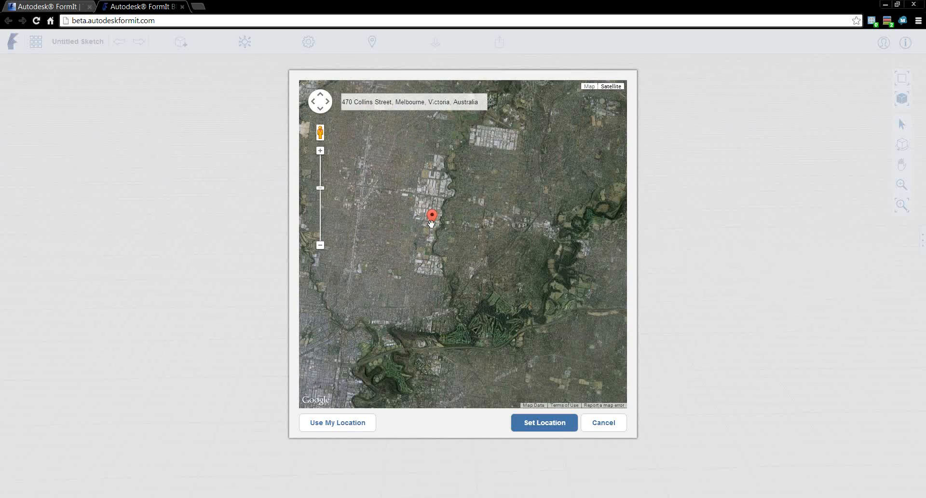
scroll(431, 223, "up", 2)
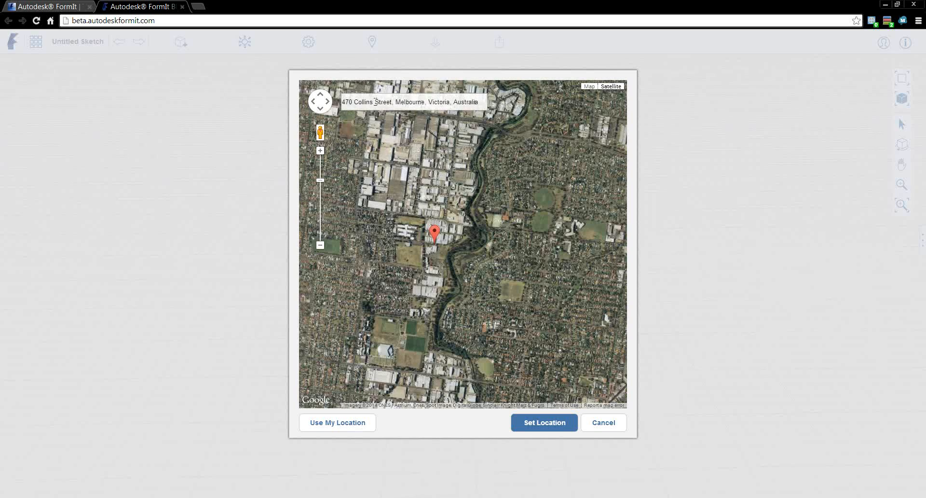
Change the searched address to the Docklands, Victoria suggestion and view its marker up close
left_click_drag(395, 103, 480, 102)
key("BackSpace")
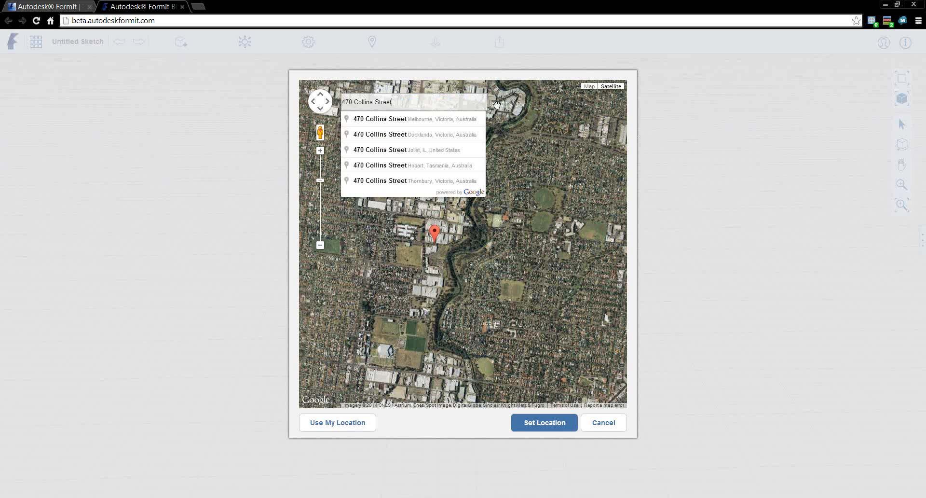
left_click(433, 135)
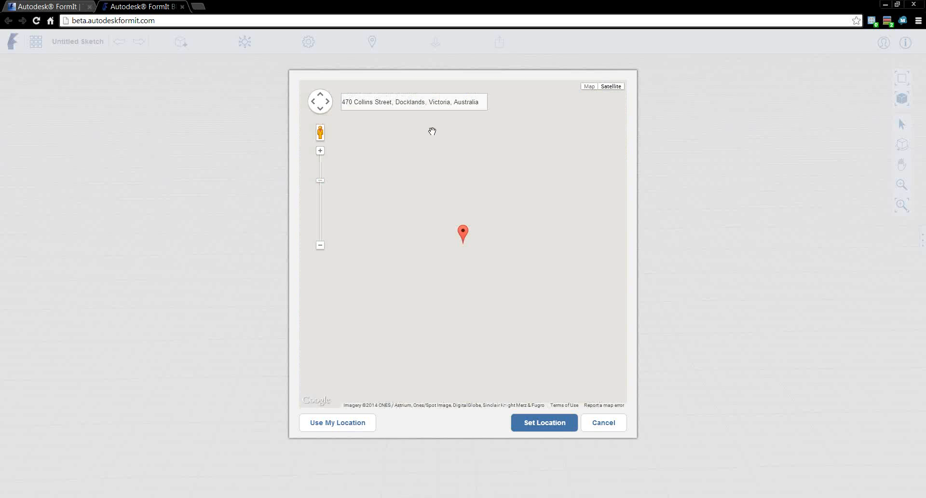
scroll(458, 235, "up", 3)
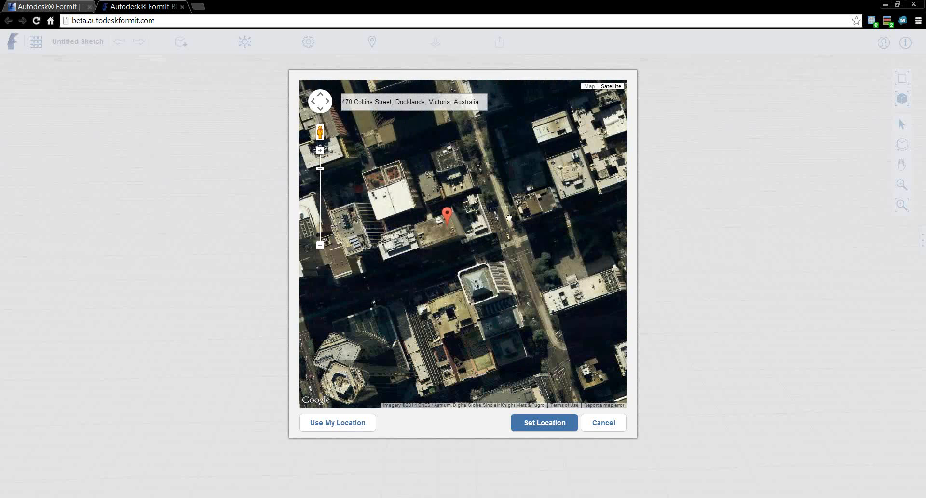
Move the location marker onto the open plaza beside the long white-roofed building and set it as the sketch's location
left_click_drag(509, 217, 427, 211)
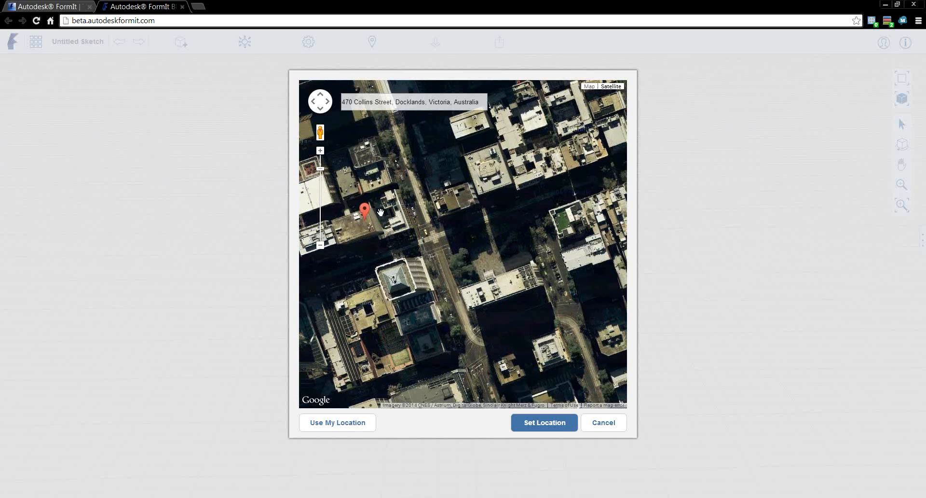
mouse_move(367, 217)
left_mouse_down()
mouse_move(491, 241)
mouse_move(494, 257)
left_mouse_up()
scroll(500, 264, "up", 1)
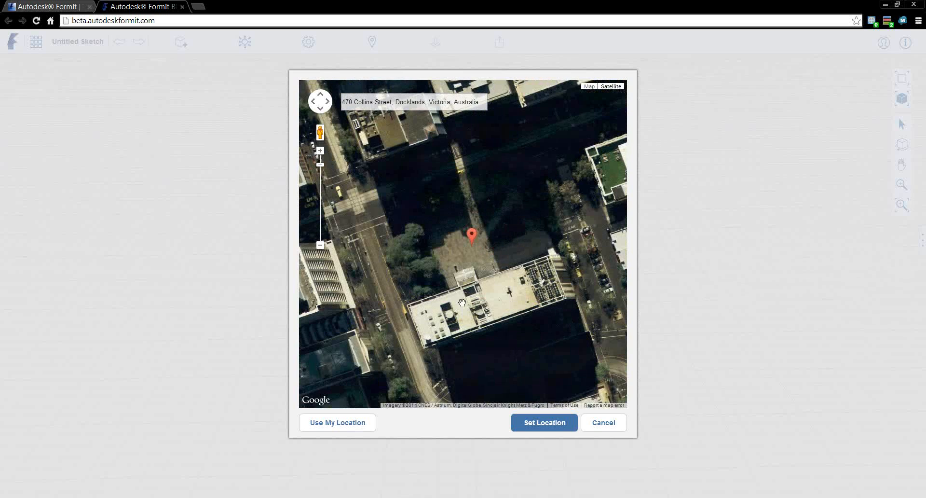
scroll(462, 302, "down", 1)
scroll(488, 305, "up", 1)
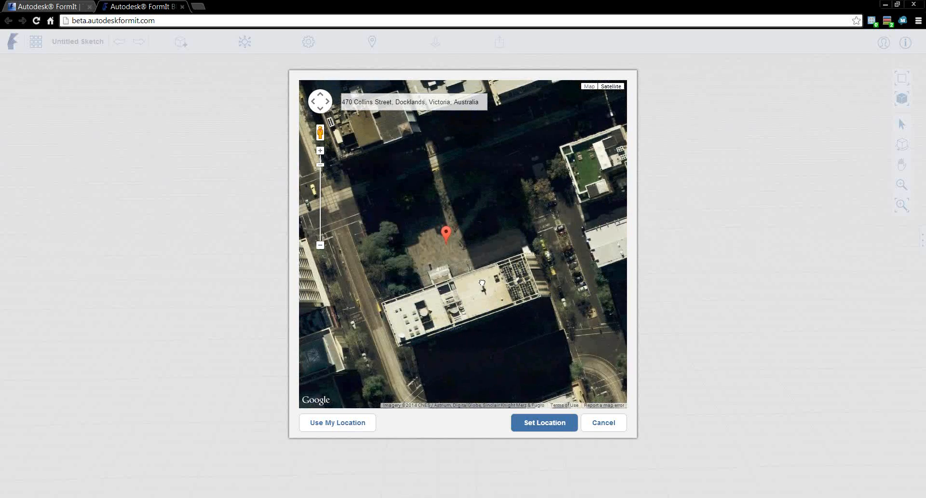
left_click_drag(488, 304, 505, 319)
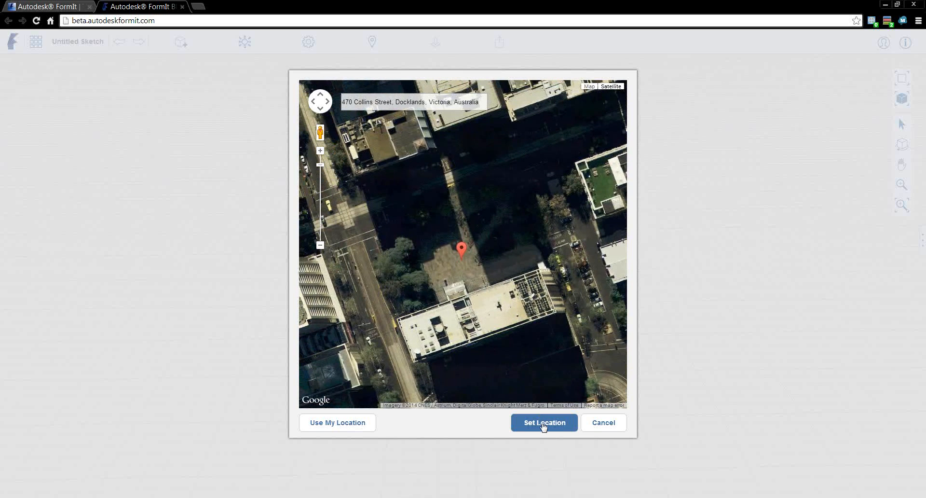
left_click(544, 424)
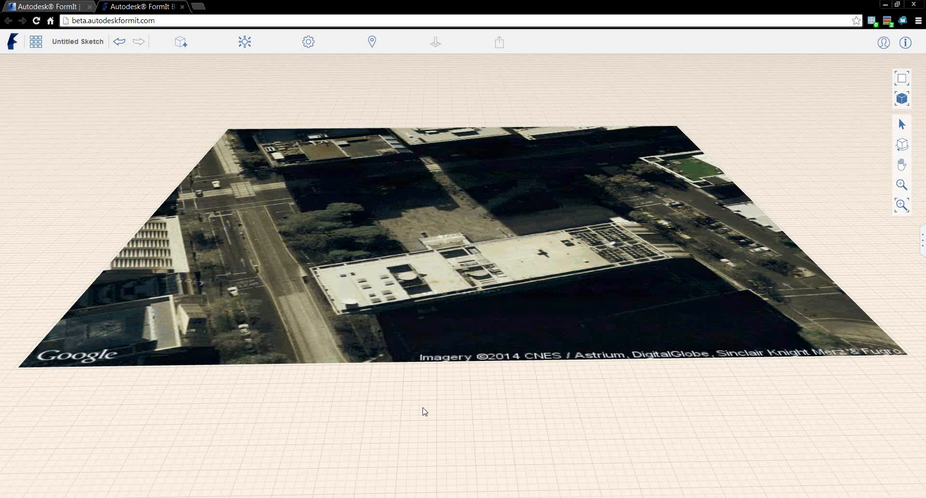
middle_click_drag(424, 411, 658, 436)
scroll(585, 382, "down", 5)
right_click_drag(711, 308, 631, 321)
scroll(630, 321, "up", 2)
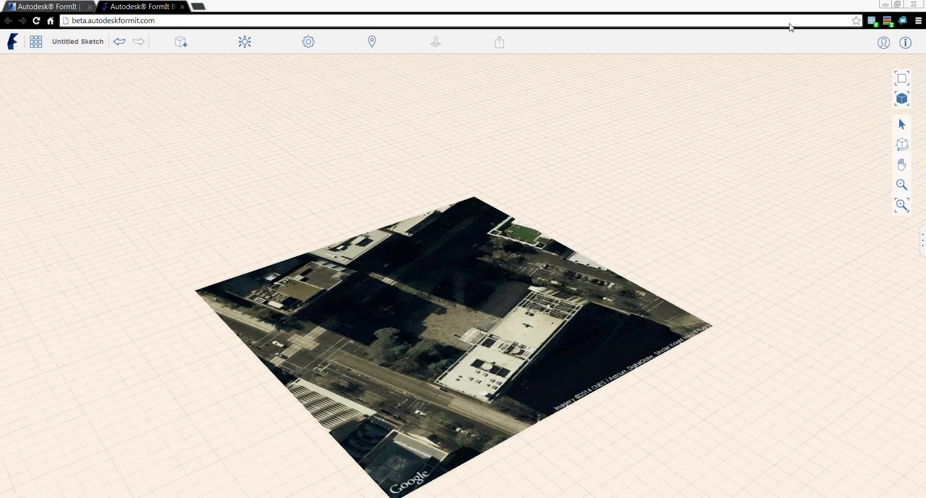
right_click_drag(564, 213, 395, 218)
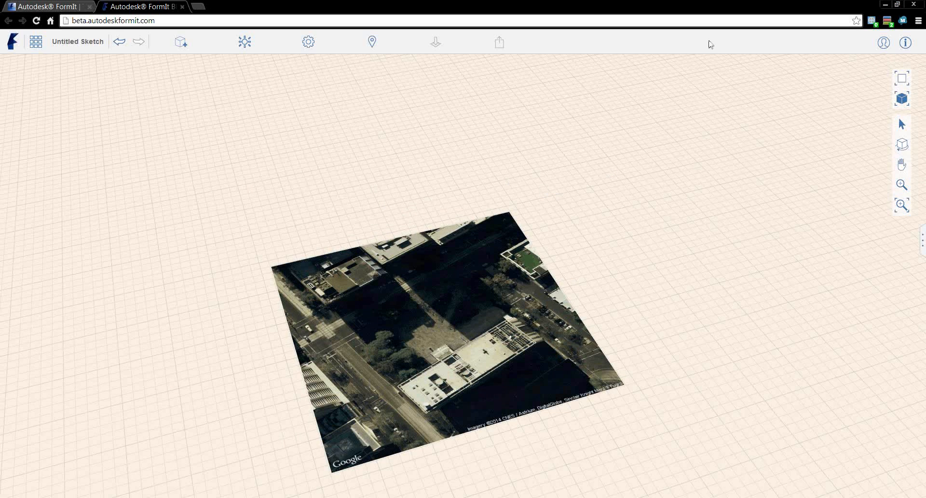
Change the sketch units to Metric
left_click(905, 43)
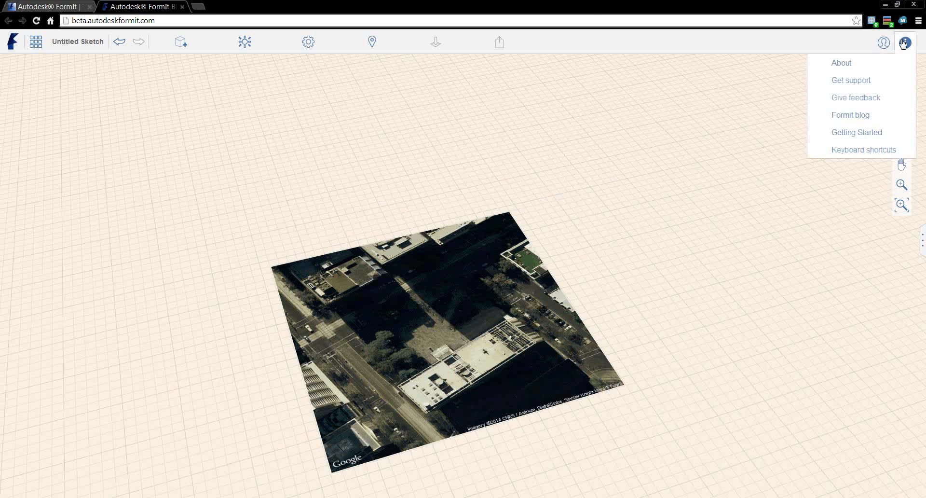
left_click(309, 40)
mouse_move(372, 137)
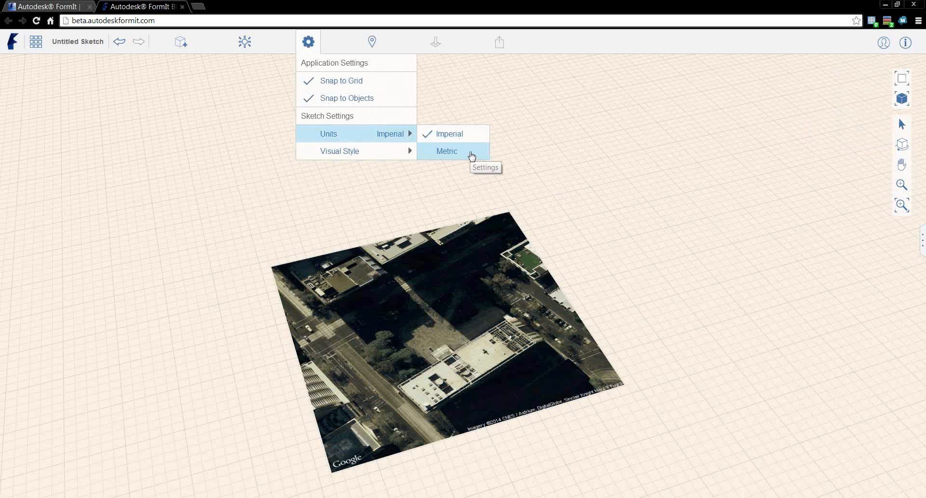
left_click(472, 156)
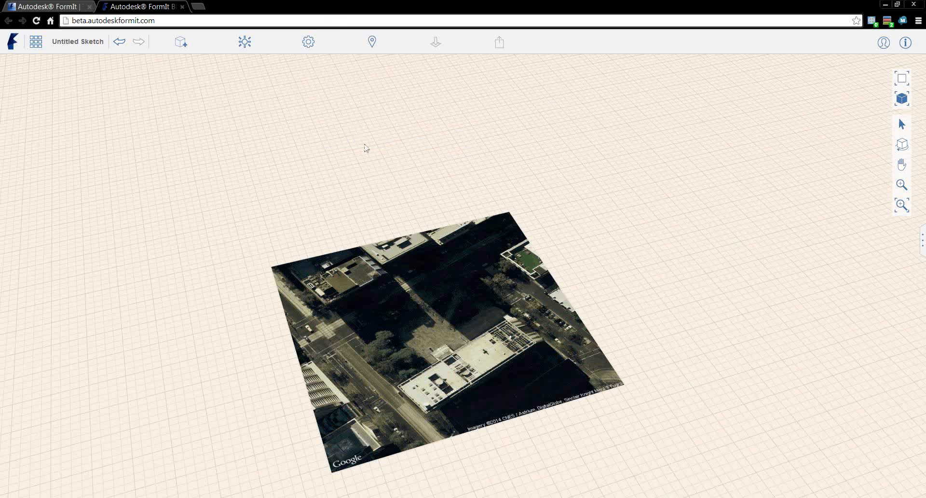
Draw a rectangle with a first side about 74 m long over the plaza and the long white-roofed building
right_click_drag(449, 347, 447, 255)
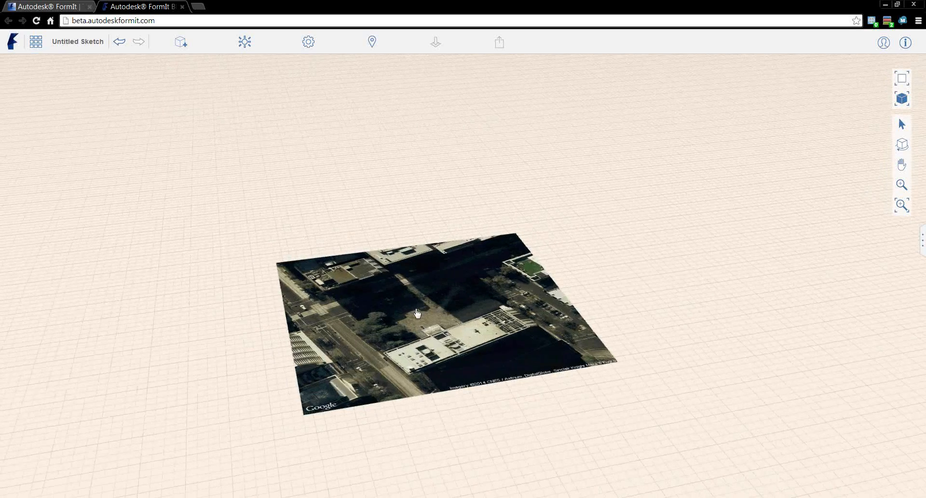
scroll(419, 314, "up", 2)
right_click_drag(454, 309, 423, 352)
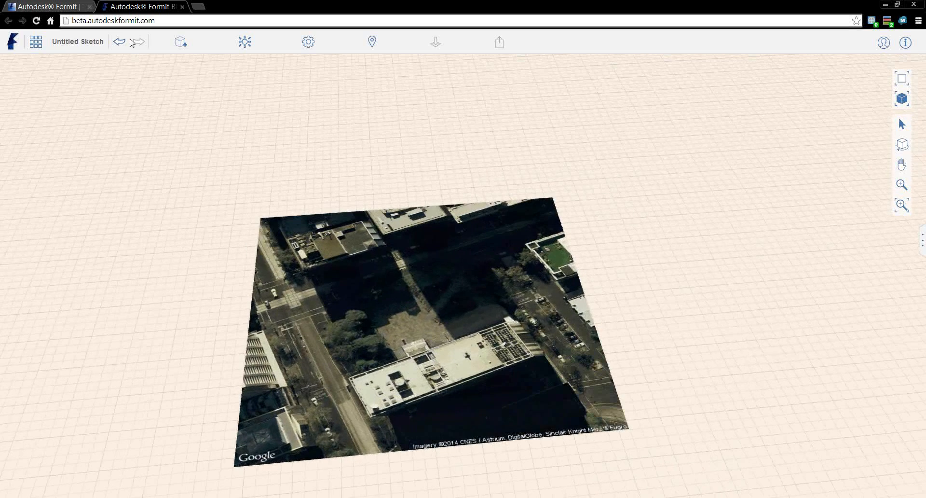
left_click(183, 44)
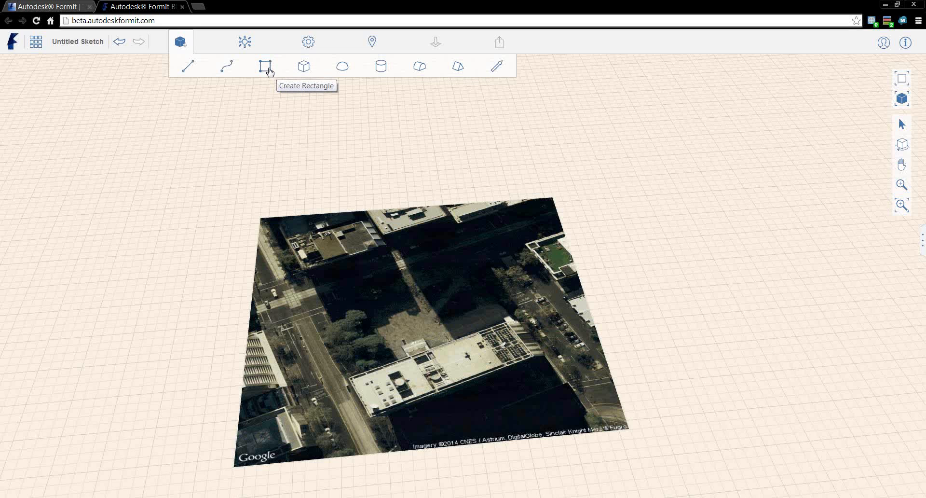
left_click(270, 73)
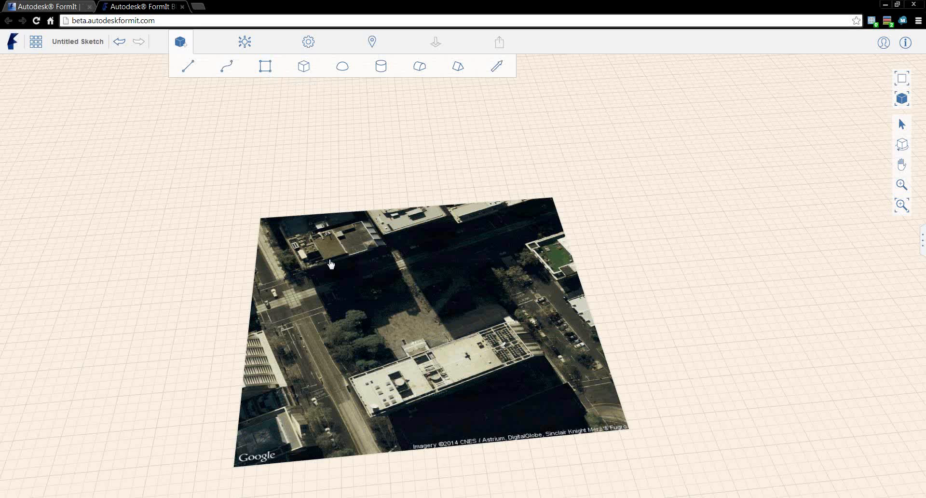
left_click(331, 313)
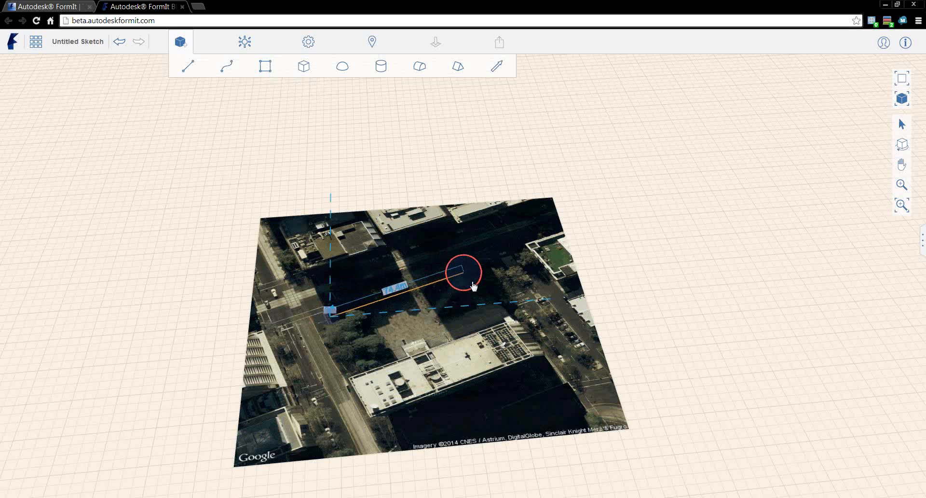
left_click(474, 297)
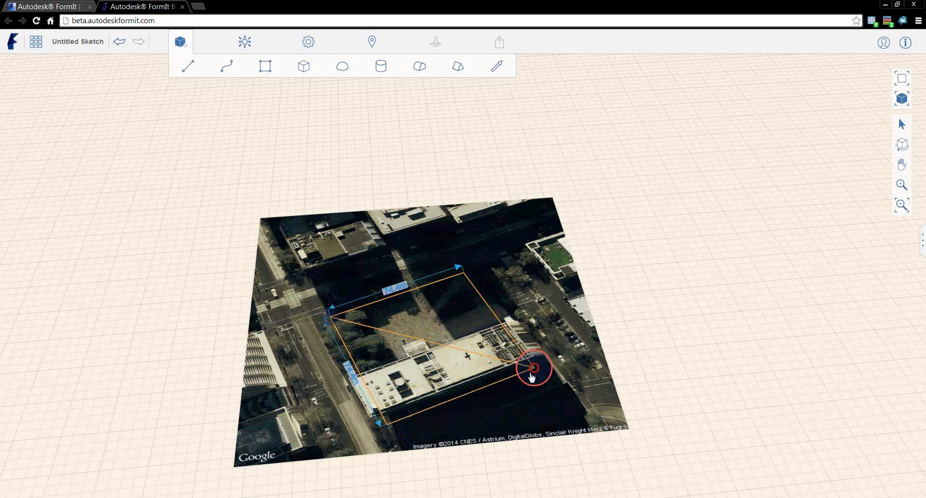
left_click(532, 371)
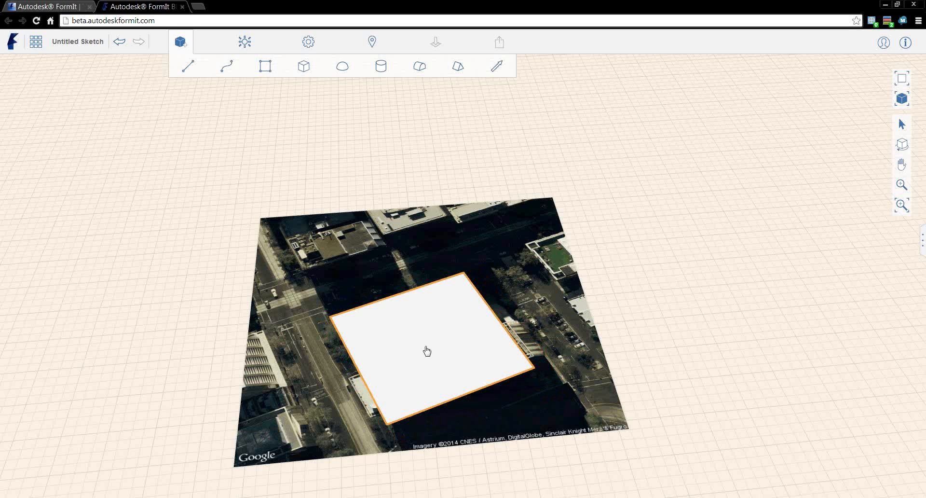
Extrude the rectangle upward by 25 m to form a podium block
left_click_drag(427, 360, 441, 319)
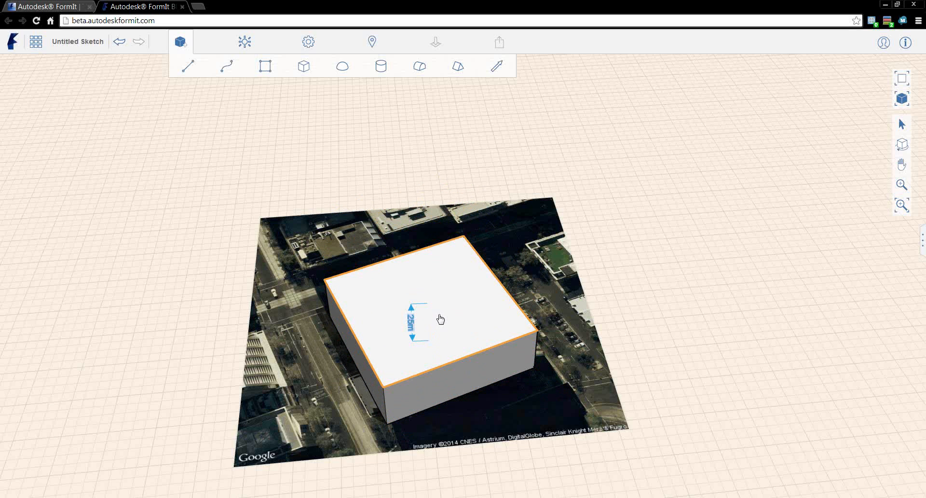
middle_click_drag(365, 355, 486, 155)
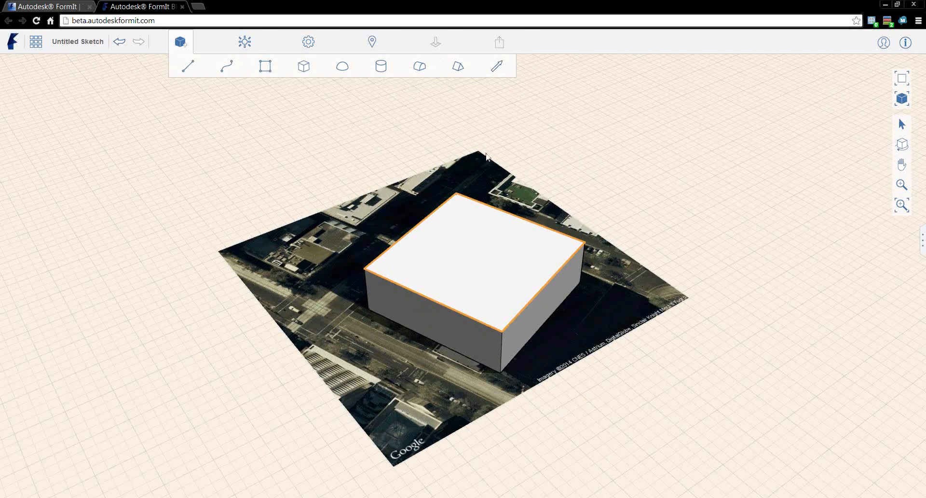
middle_click_drag(450, 341, 483, 154)
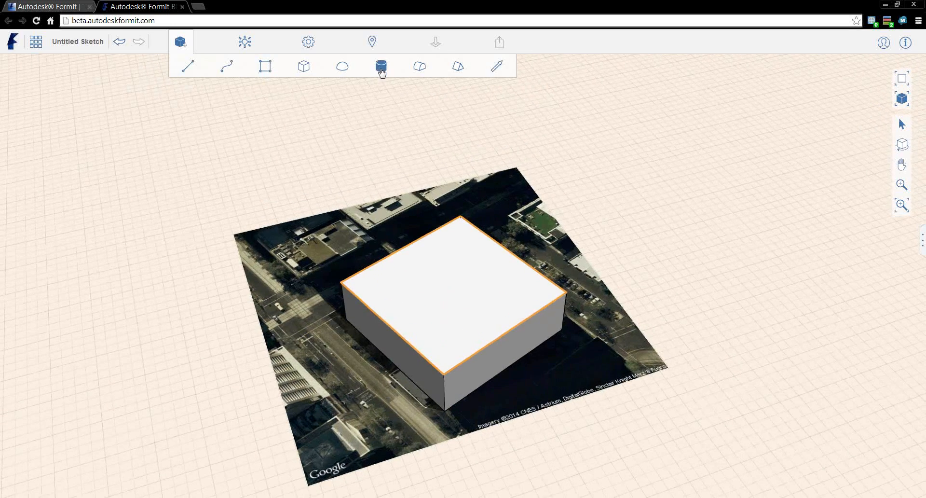
Place a cylinder primitive on the podium's roof, toward its rear corner
scroll(416, 324, "down", 3)
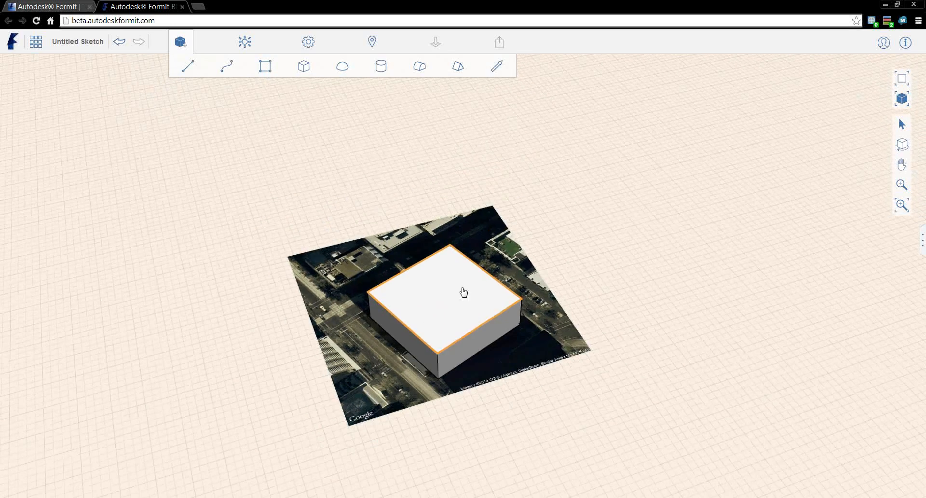
left_click(460, 279)
left_click(379, 67)
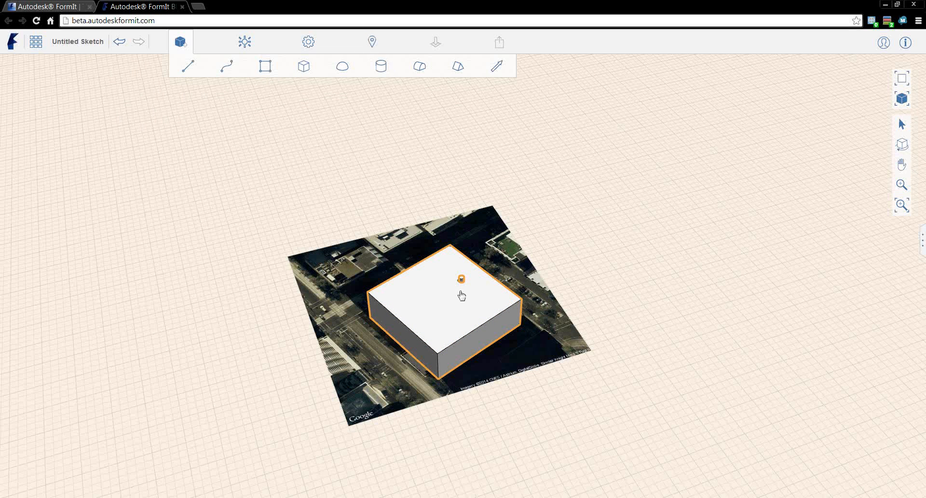
scroll(462, 295, "up", 1)
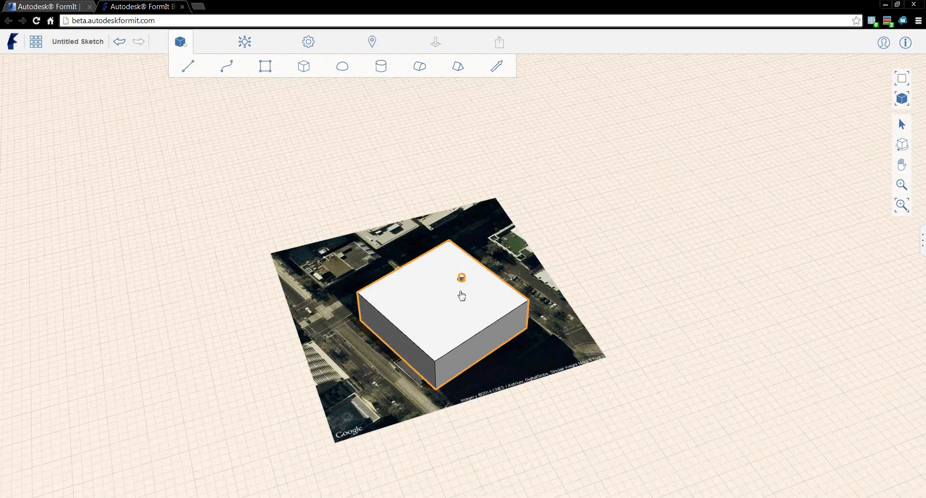
scroll(461, 295, "up", 2)
scroll(461, 293, "up", 3)
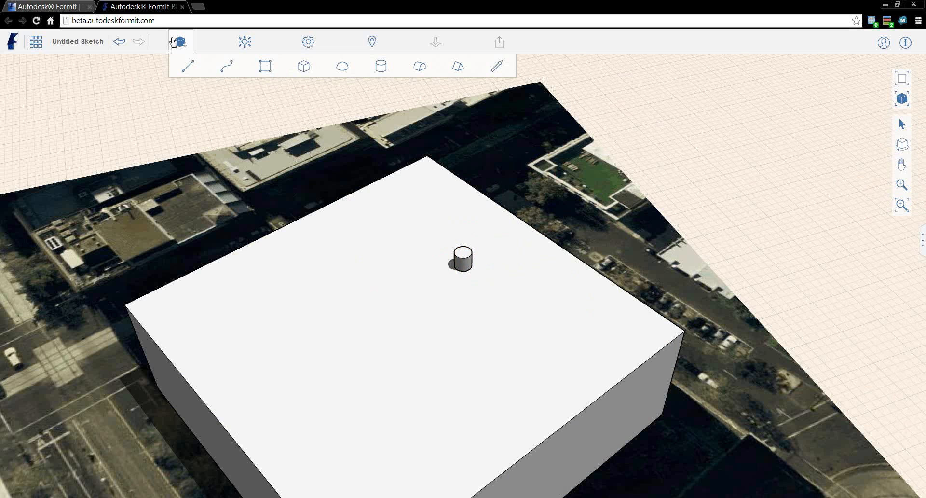
Widen the cylinder by pulling its curved side face outward until it forms a broad drum on the podium
left_click(470, 263)
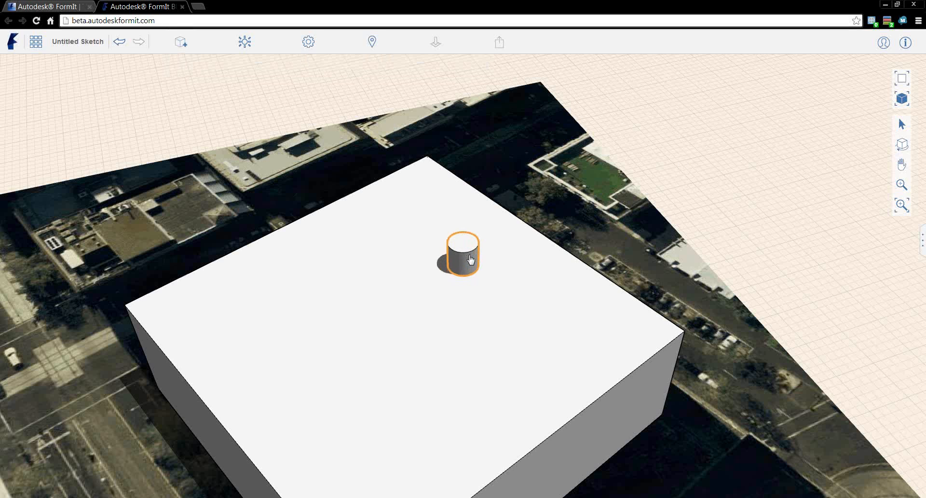
left_click_drag(502, 268, 484, 289)
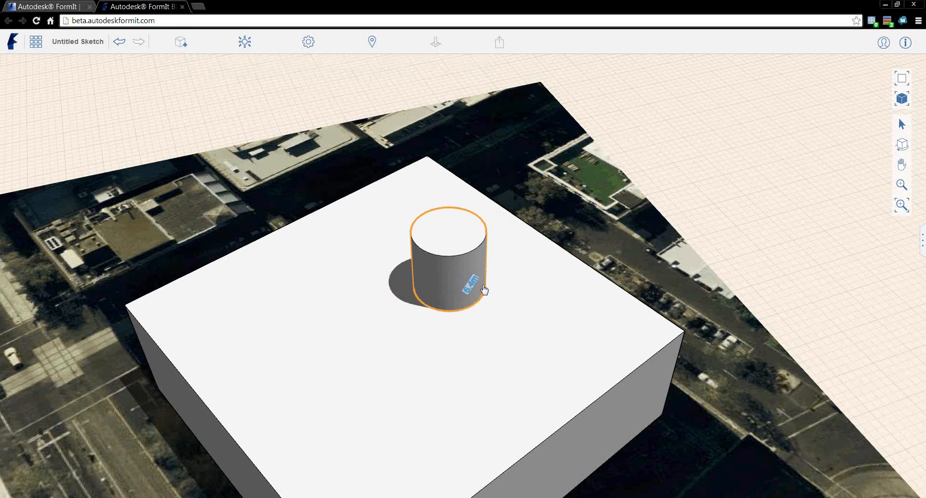
scroll(484, 289, "down", 4)
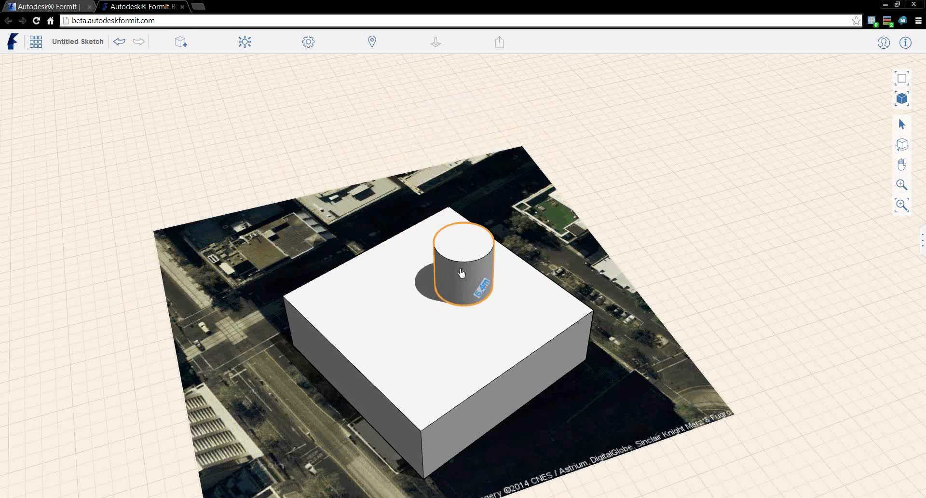
left_click(485, 277)
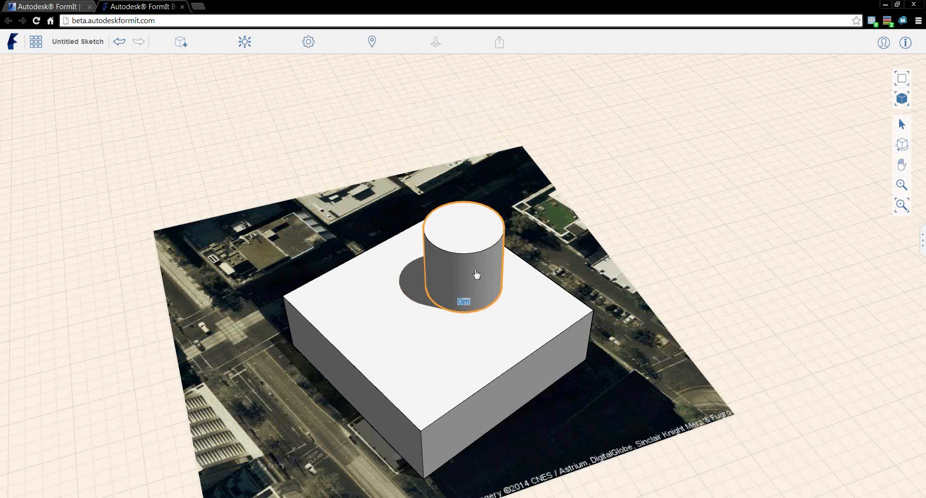
Pull the cylinder's top face up twice to form a tall tower, the first time by about 54 m
left_click_drag(475, 238, 486, 82)
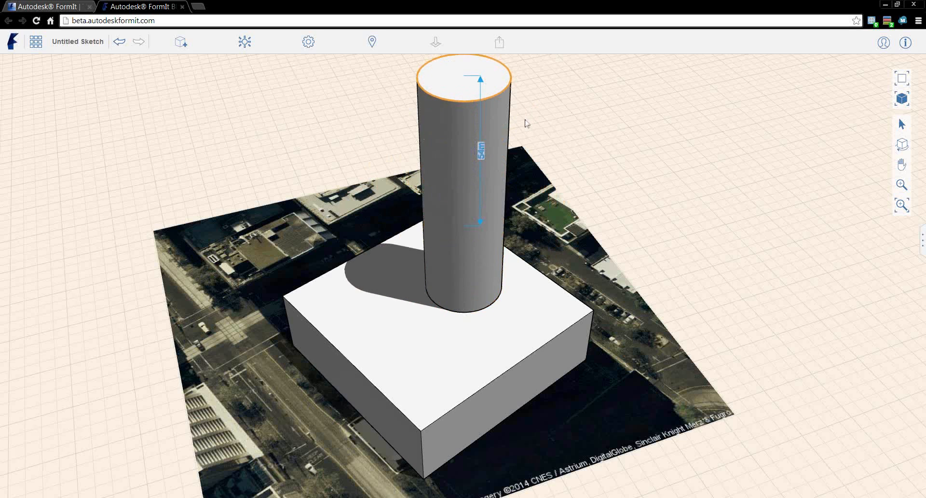
scroll(528, 209, "down", 3)
scroll(528, 209, "down", 1)
middle_click_drag(539, 151, 511, 265)
left_click_drag(470, 272, 471, 221)
scroll(469, 227, "up", 4, "ctrl")
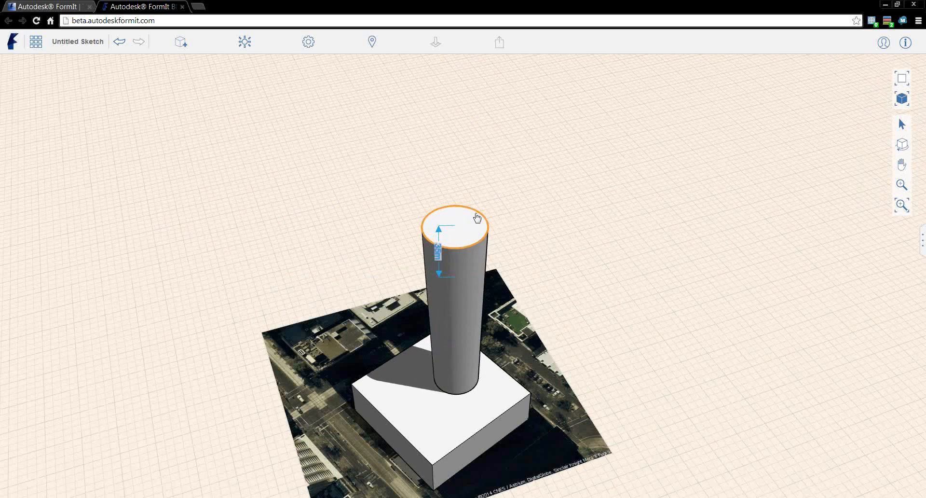
left_click(571, 233)
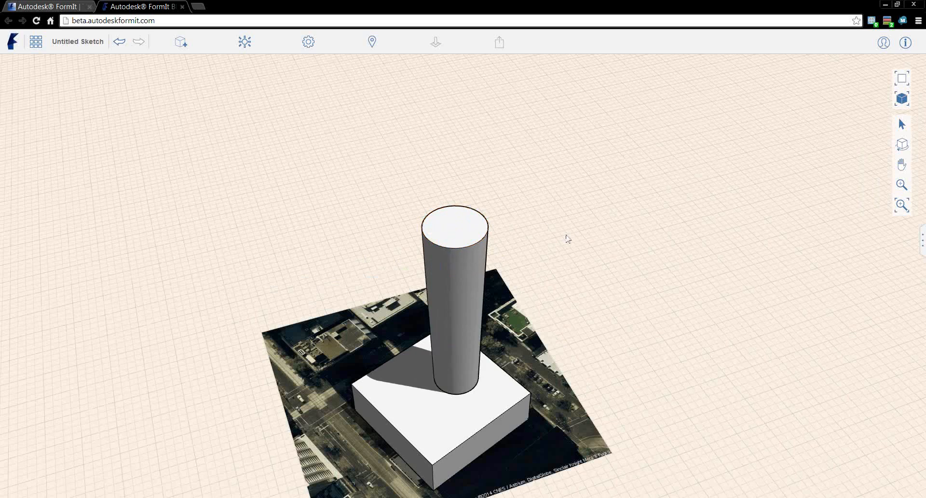
Preview the model's Jun 21 shadows at 8:25 AM and set the time of day to 10:19 AM
right_click_drag(545, 250, 212, 343)
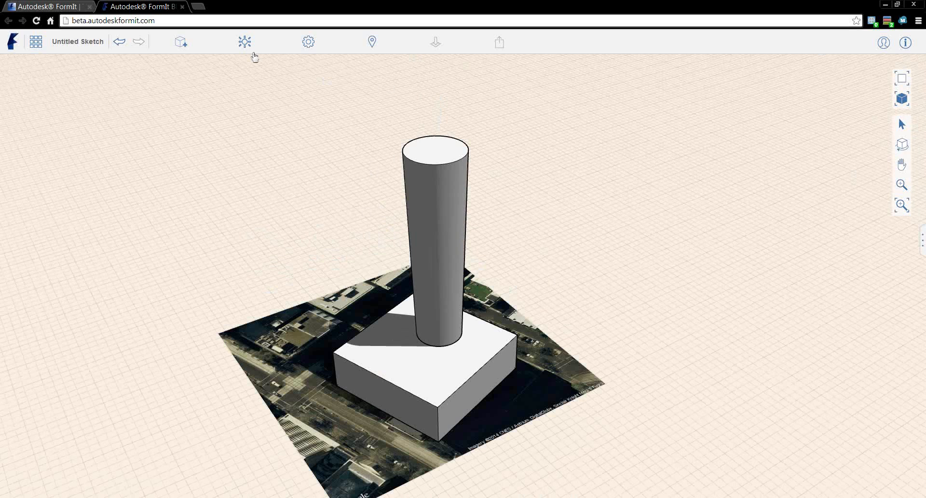
left_click(245, 43)
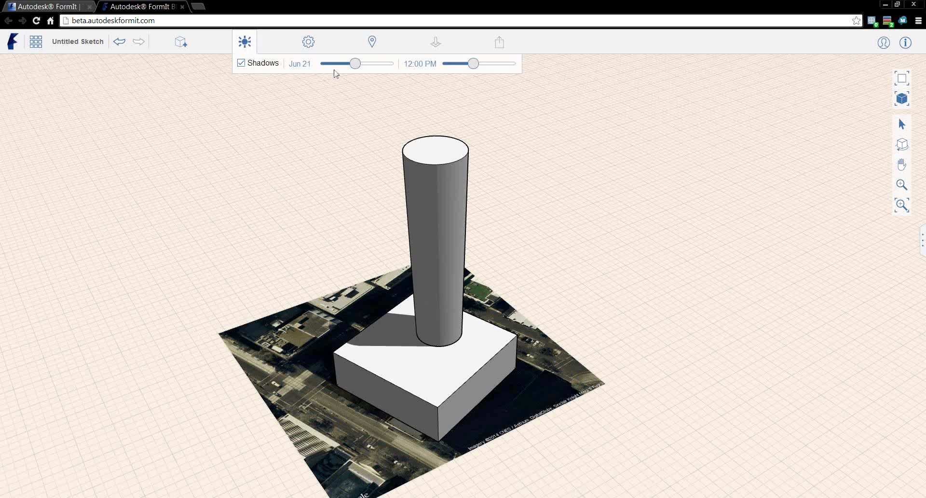
left_click_drag(473, 66, 455, 73)
scroll(508, 185, "down", 4)
middle_click_drag(503, 207, 458, 241)
scroll(476, 249, "up", 4)
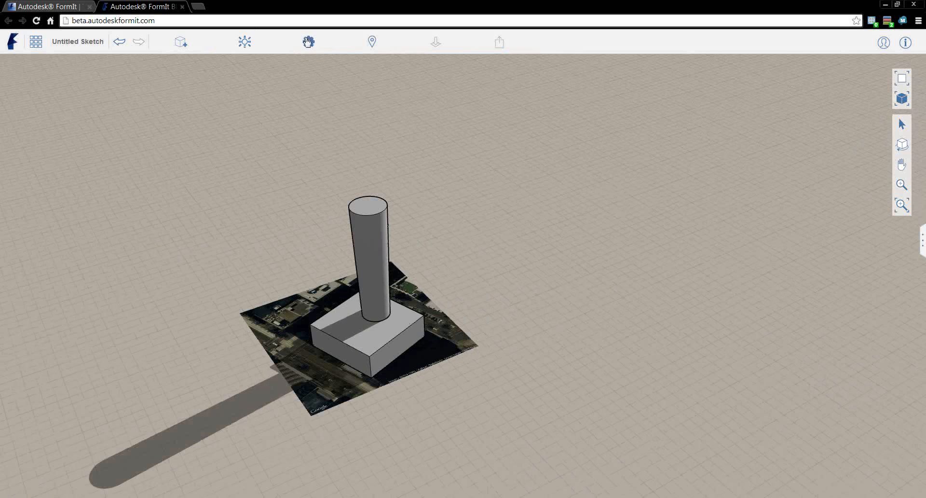
left_click(247, 42)
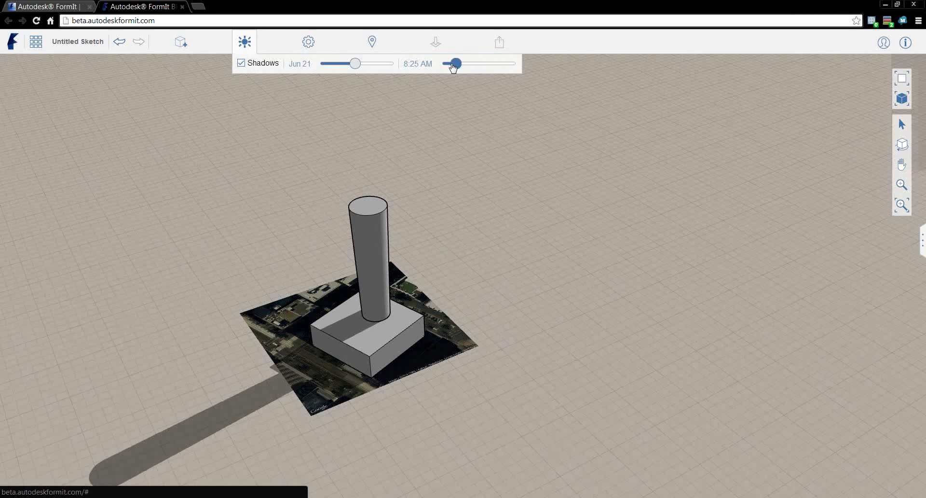
left_click_drag(453, 67, 473, 75)
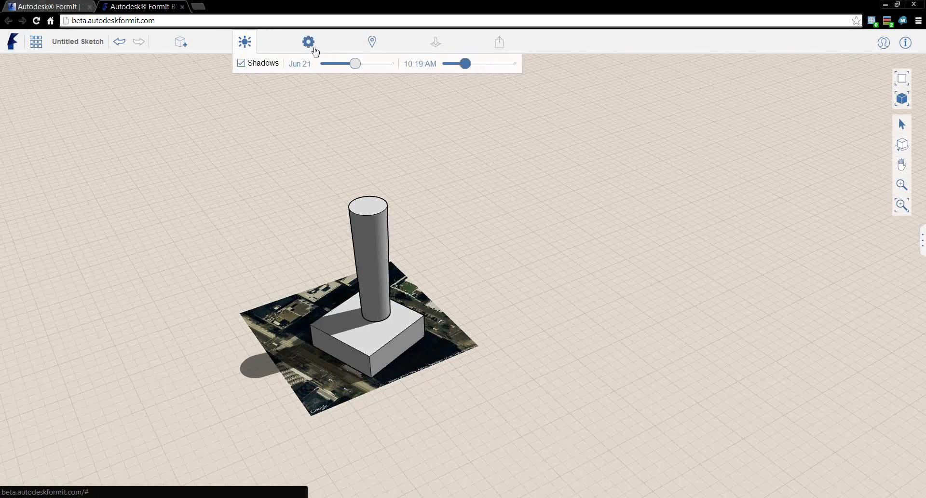
Turn on the display of sketchy lines in the sketch's visual style
left_click(310, 44)
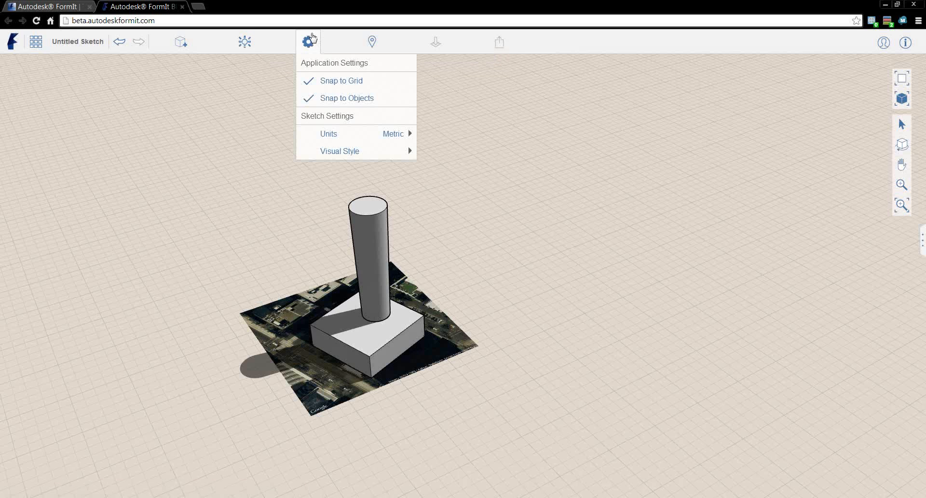
mouse_move(355, 151)
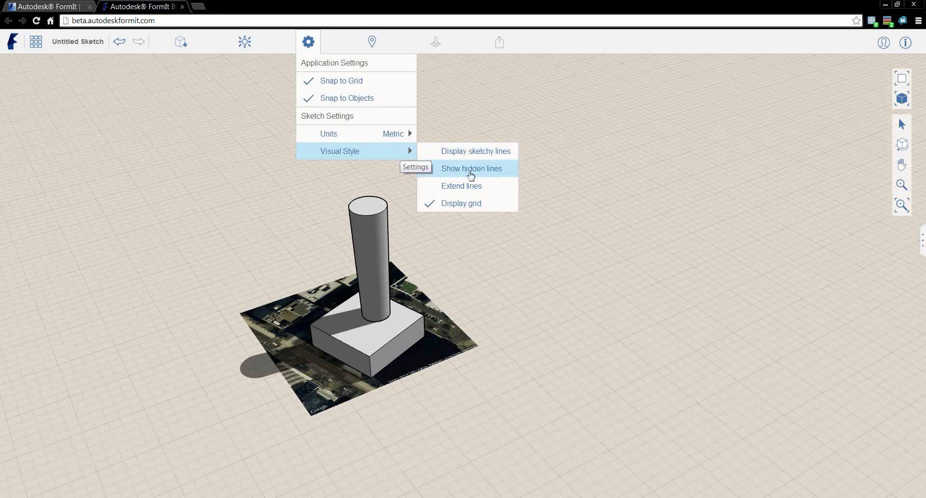
scroll(487, 241, "up", 5)
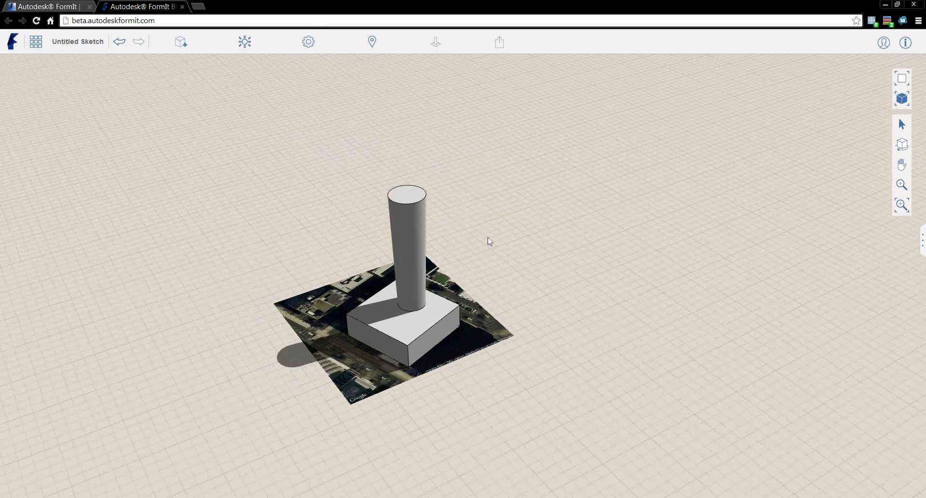
left_click(308, 42)
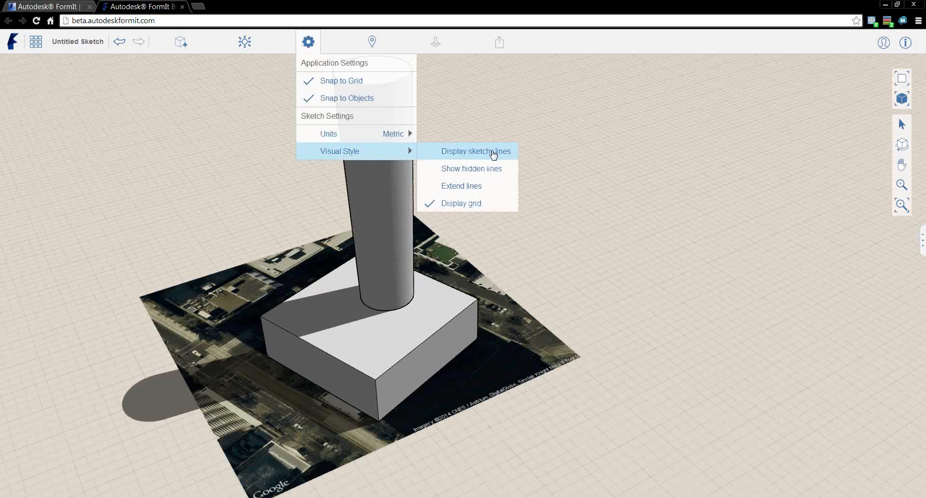
left_click(492, 153)
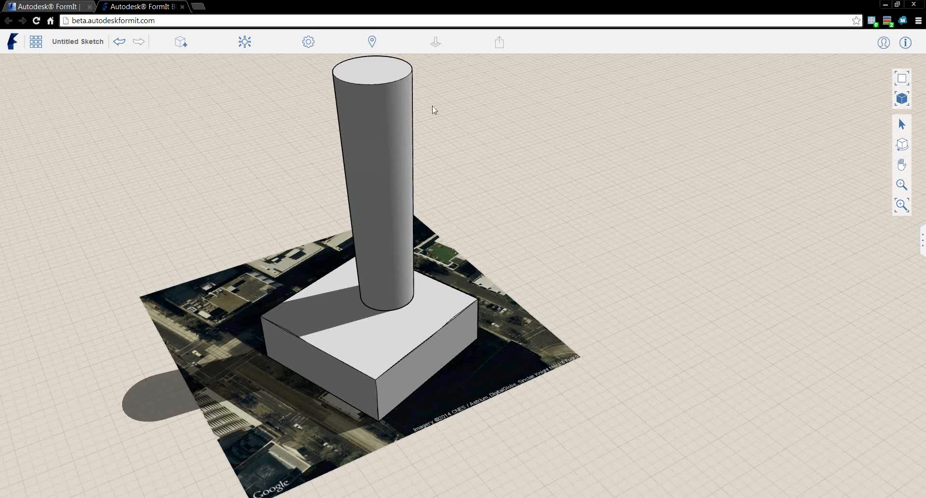
Examine the tower and podium with sketchy lines, both from a distance and close up
middle_click_drag(444, 121, 471, 204)
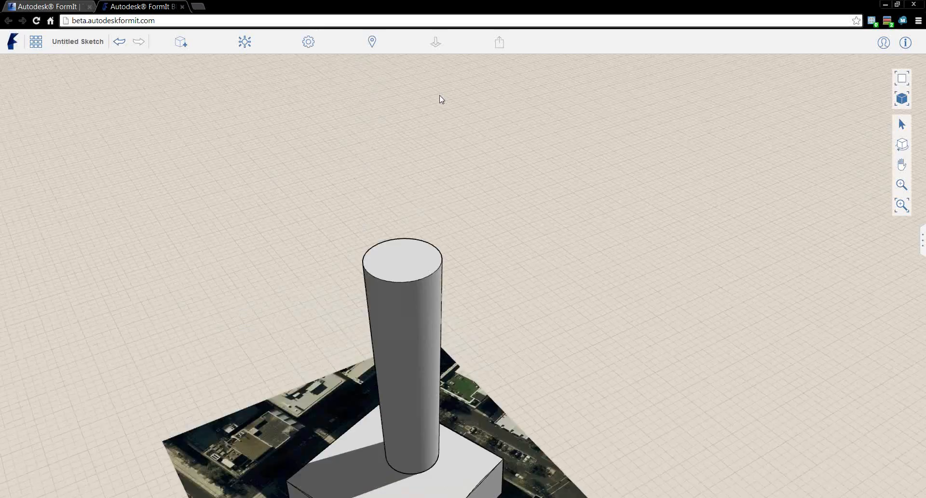
scroll(441, 102, "down", 5)
middle_click_drag(337, 297, 581, 345)
mouse_move(831, 313)
middle_mouse_down()
mouse_move(900, 244)
mouse_move(126, 322)
mouse_move(346, 341)
mouse_move(663, 288)
middle_mouse_up()
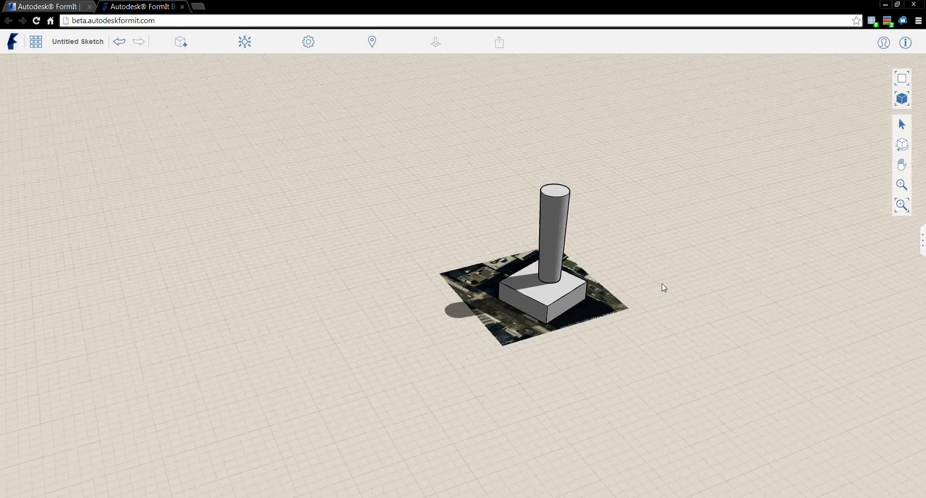
scroll(663, 288, "up", 4)
scroll(533, 330, "up", 2)
middle_click_drag(571, 256, 448, 299)
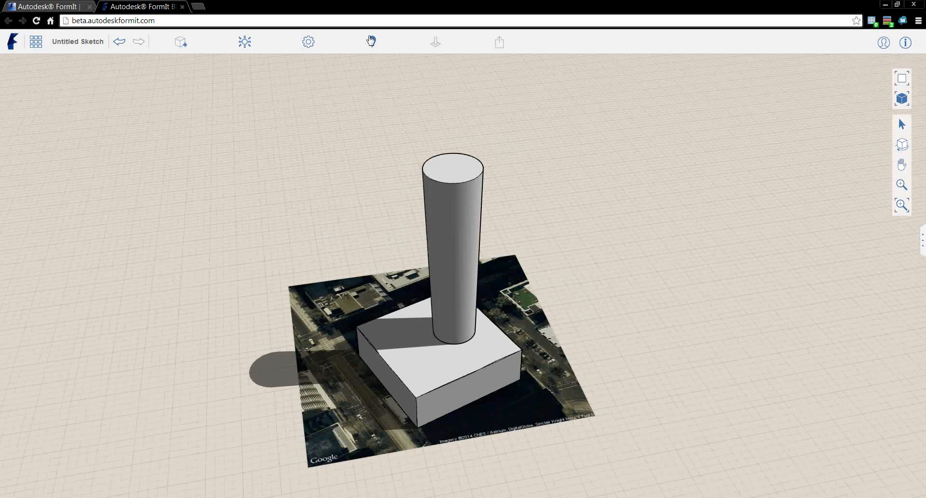
Sign in to the Autodesk account with the prefilled credentials and rename the untitled sketch as Test Model
left_click(89, 45)
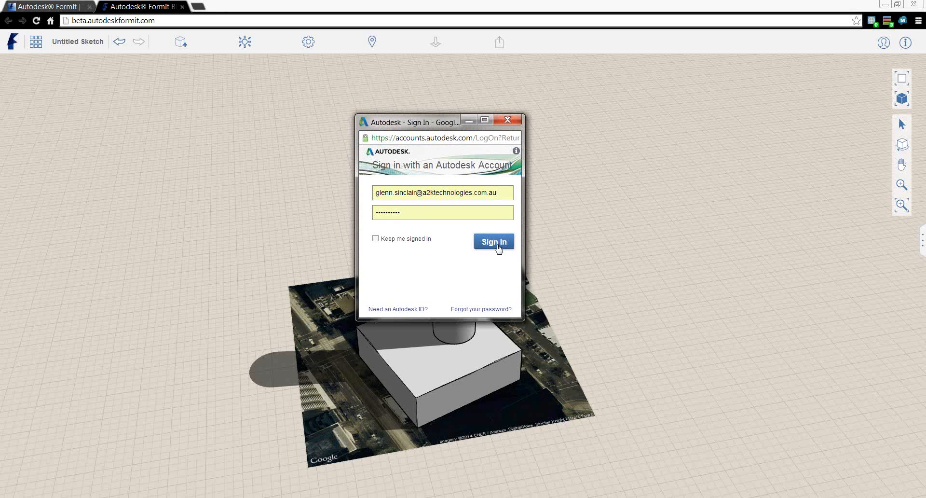
left_click(498, 245)
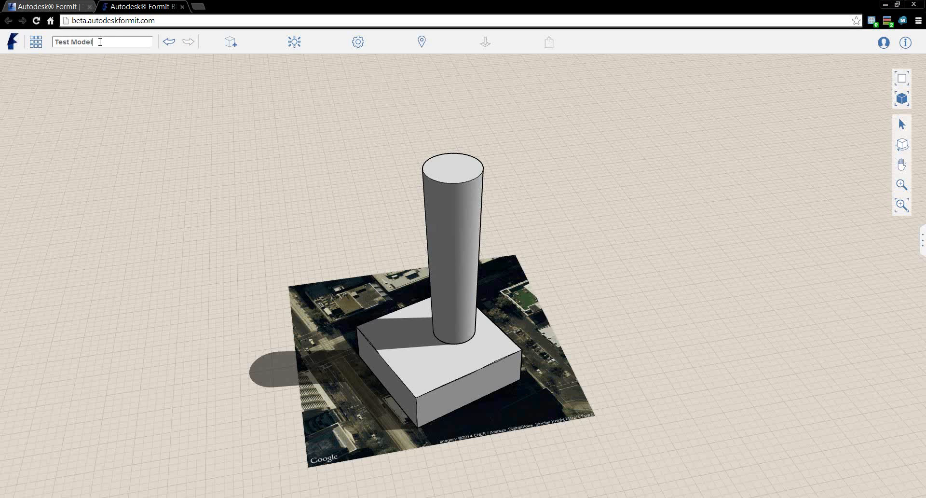
key("Return")
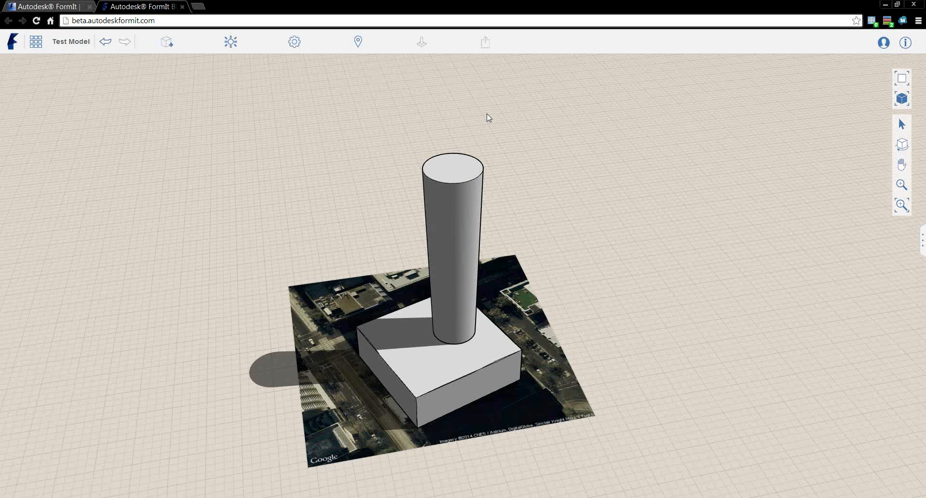
Examine the sketch's saving and gallery options, including the name prompt for saving a copy, without saving one
left_click(37, 42)
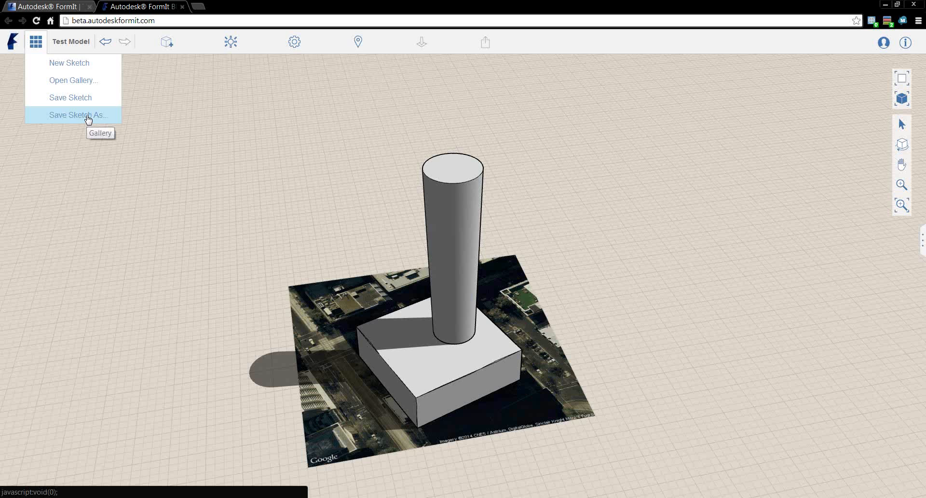
left_click(17, 42)
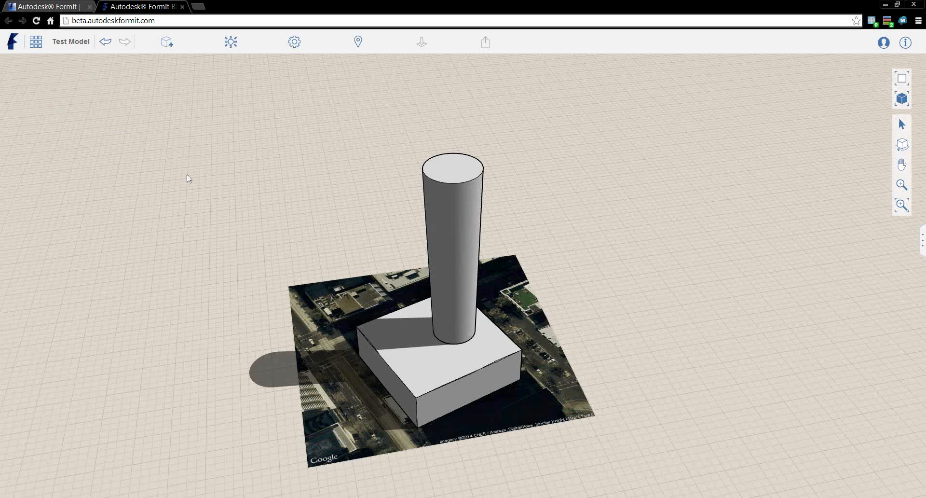
middle_click_drag(188, 178, 248, 203)
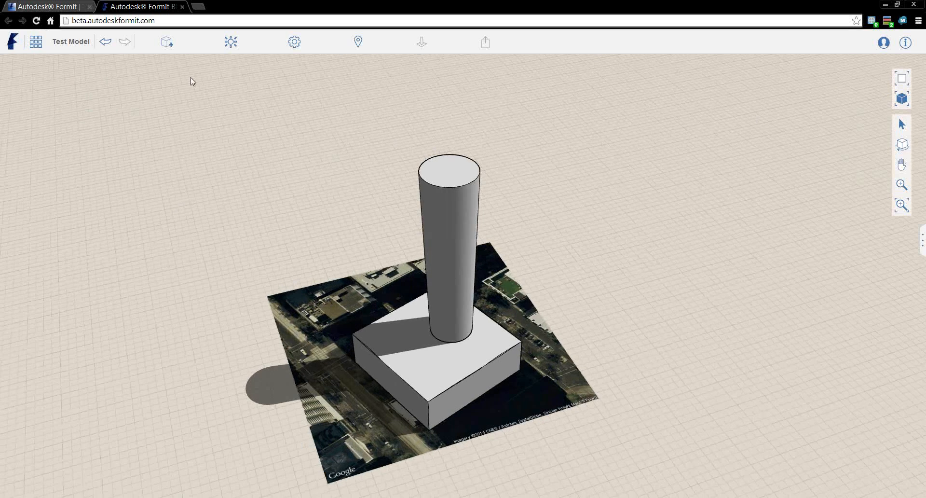
left_click(36, 42)
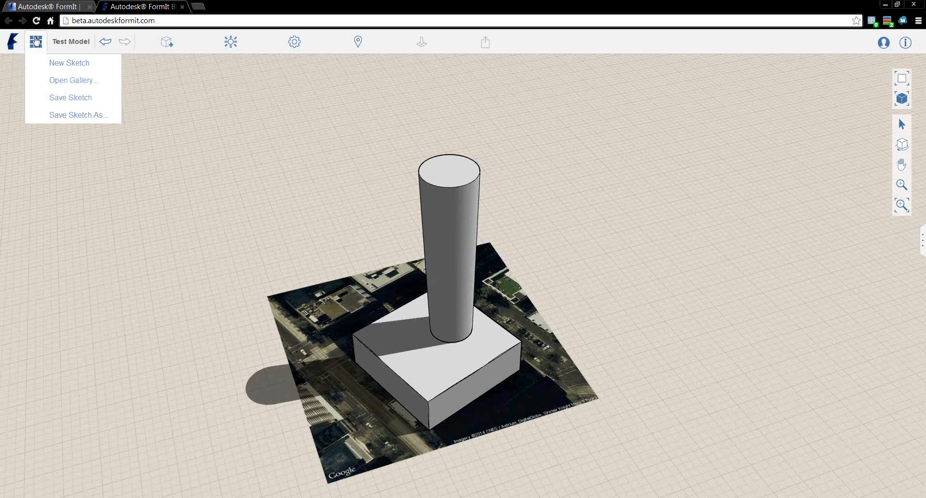
left_click(77, 115)
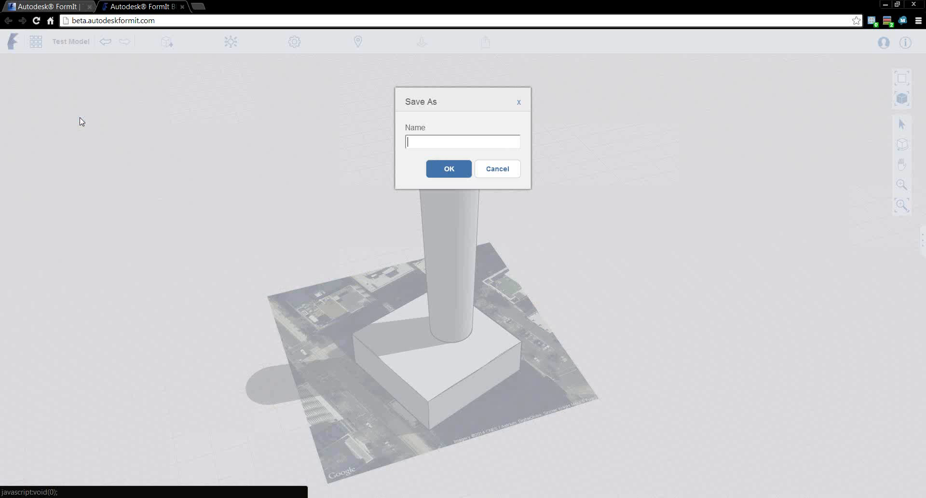
left_click(494, 169)
left_click(38, 43)
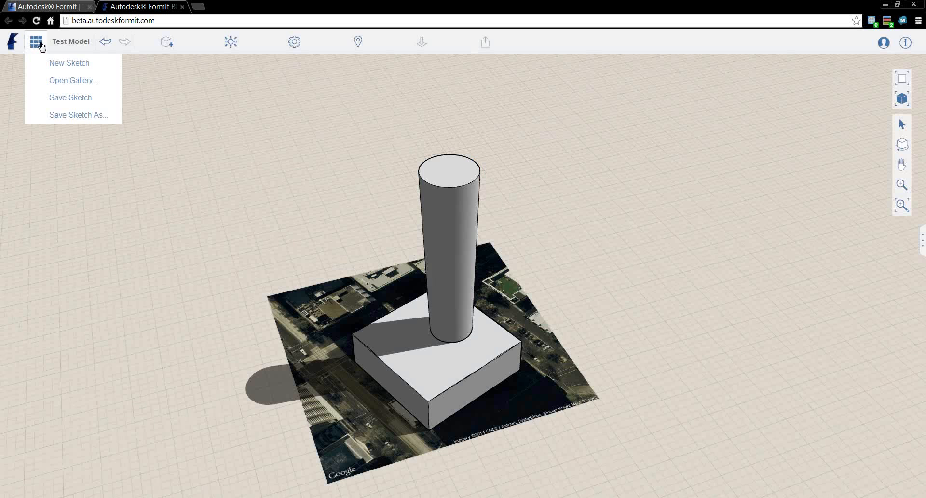
left_click(62, 43)
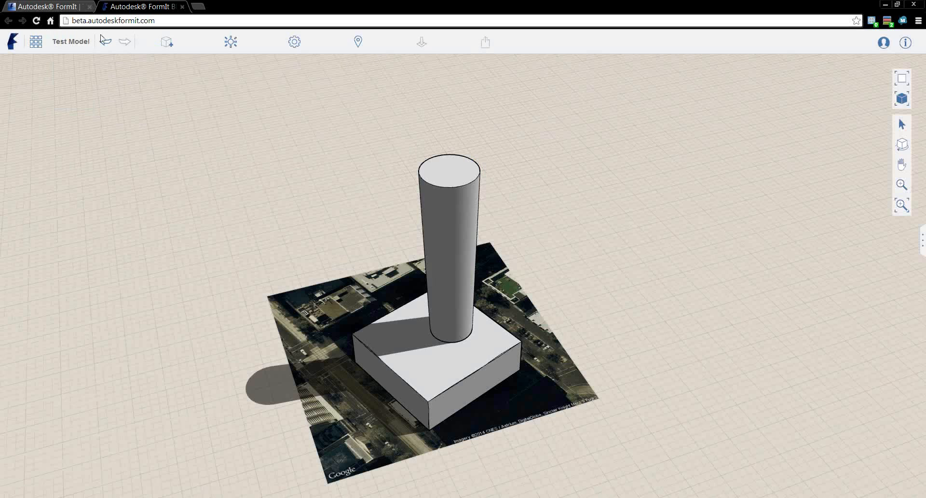
Display the library of materials beside the model
left_click(36, 42)
left_click(905, 43)
left_click(920, 244)
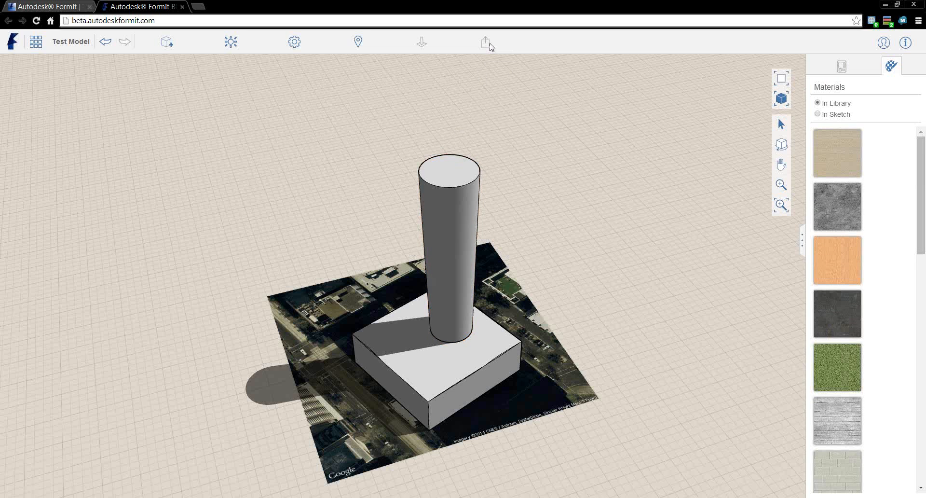
left_click(35, 42)
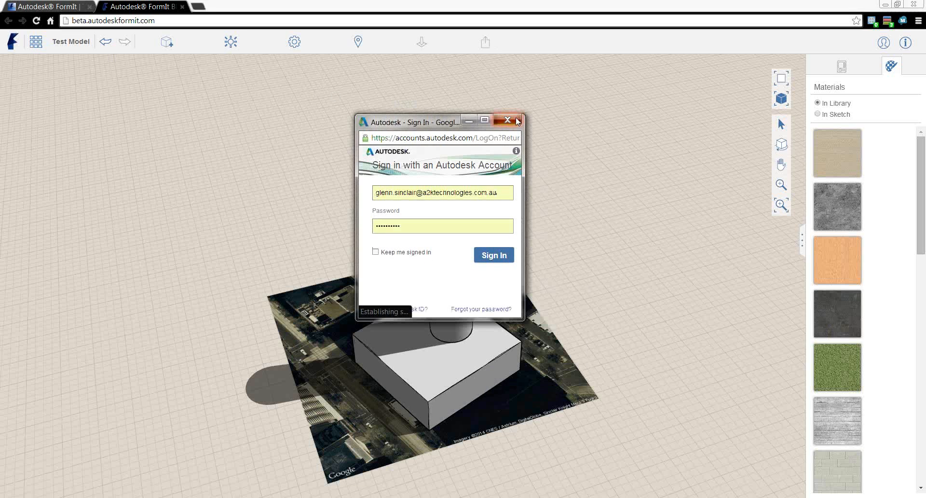
left_click(293, 42)
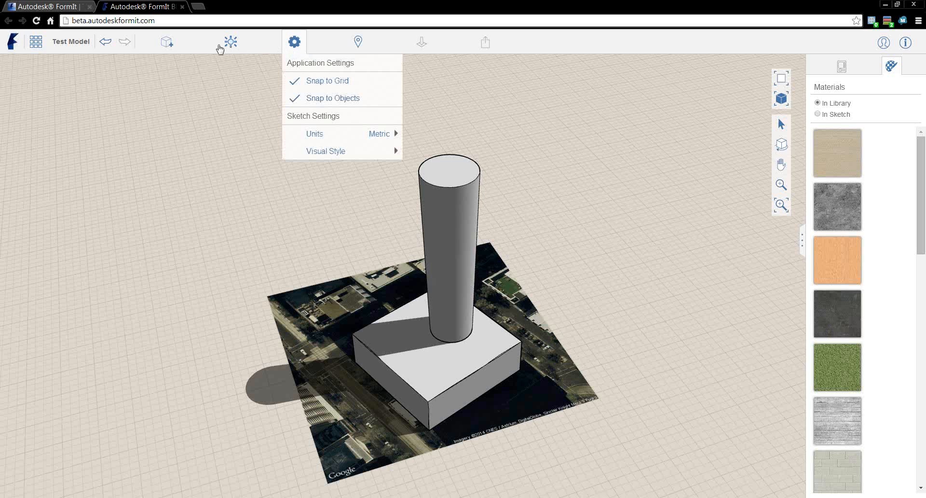
left_click(229, 87)
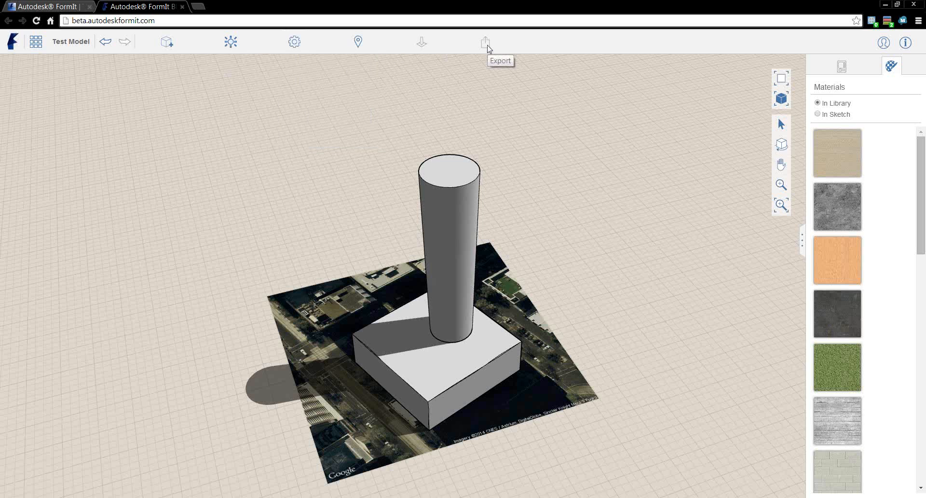
scroll(483, 144, "down", 5)
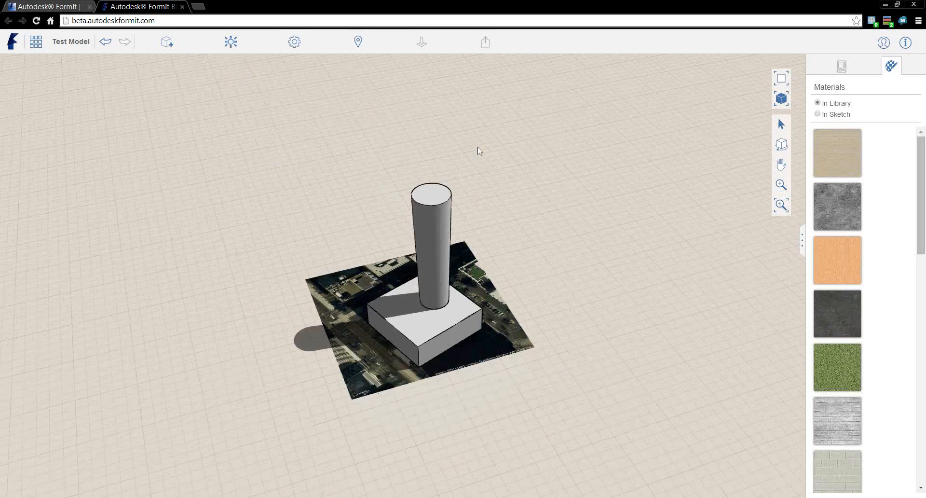
middle_click_drag(542, 312, 447, 277)
middle_click_drag(536, 268, 427, 267)
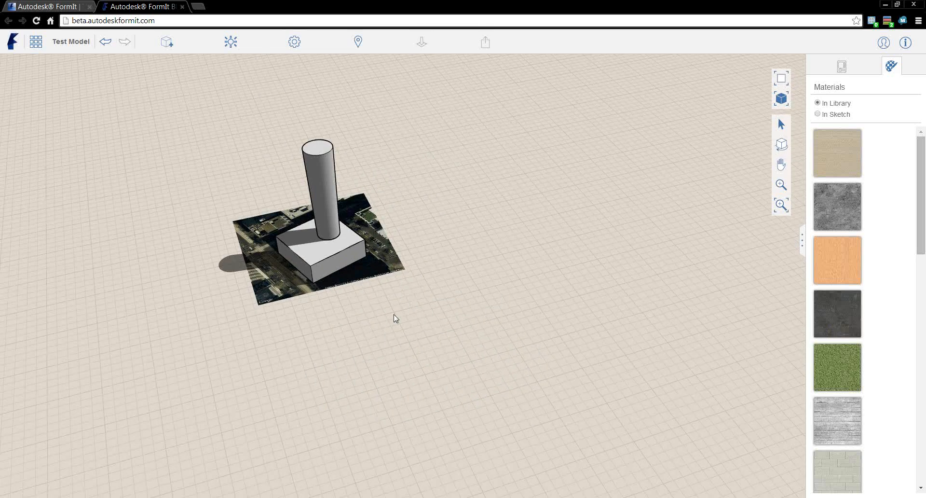
right_click_drag(394, 314, 456, 88)
right_click(382, 216)
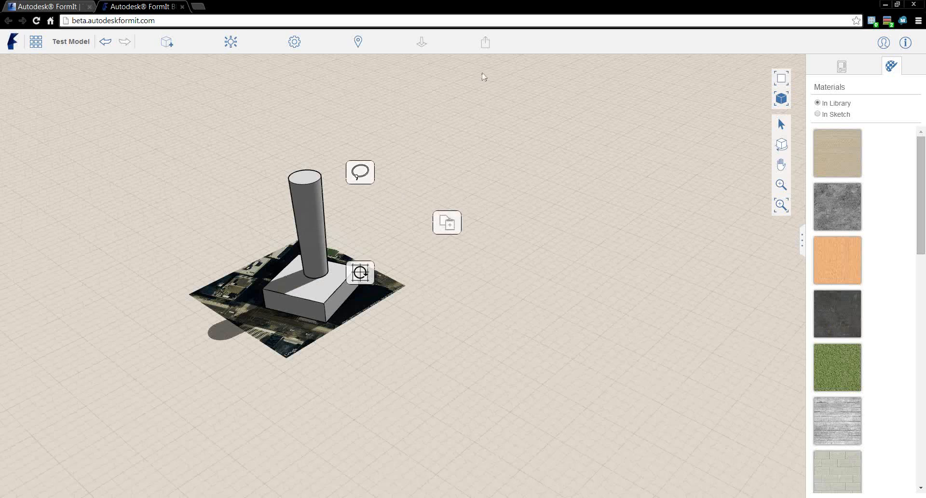
left_click(484, 99)
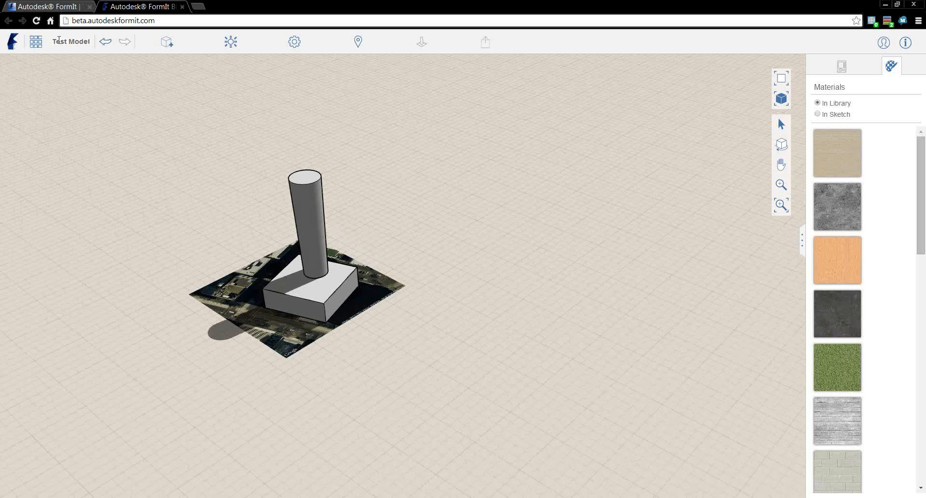
Sign in to the Autodesk account again and open the Test Model sketch from the sketch gallery
left_click(36, 41)
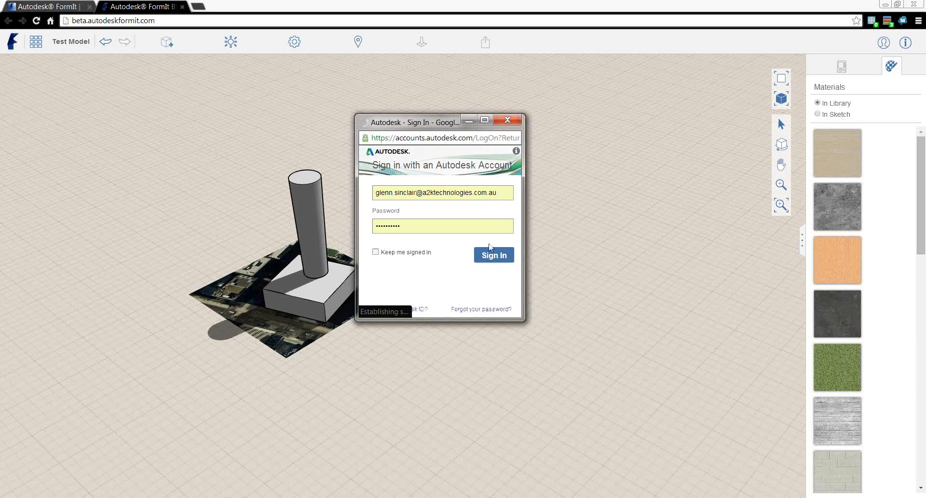
left_click(491, 254)
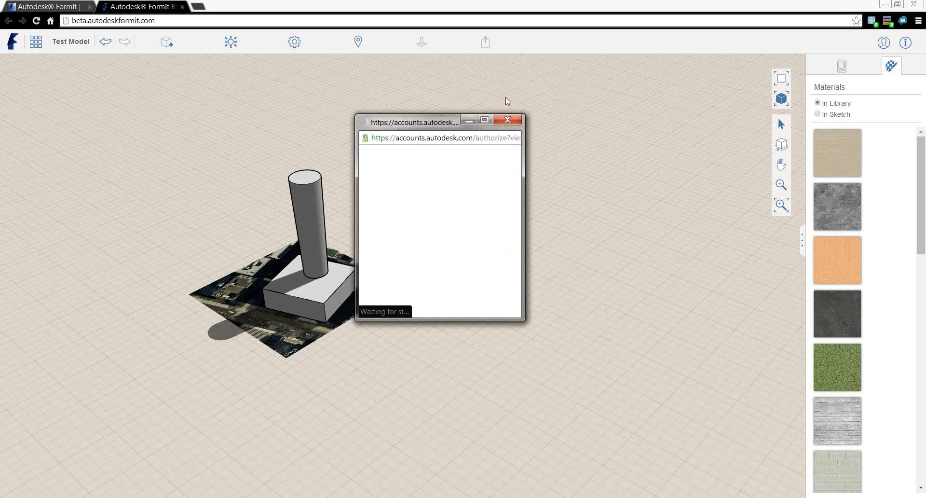
left_click(37, 42)
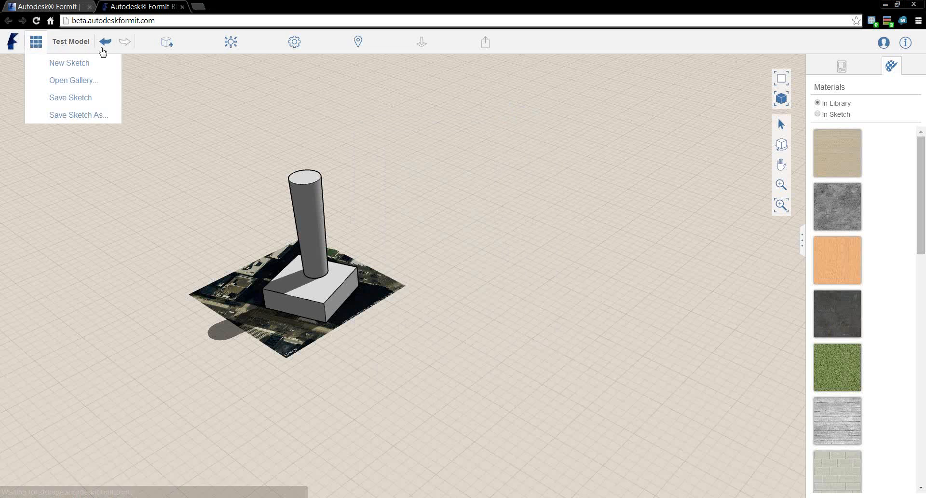
left_click(79, 80)
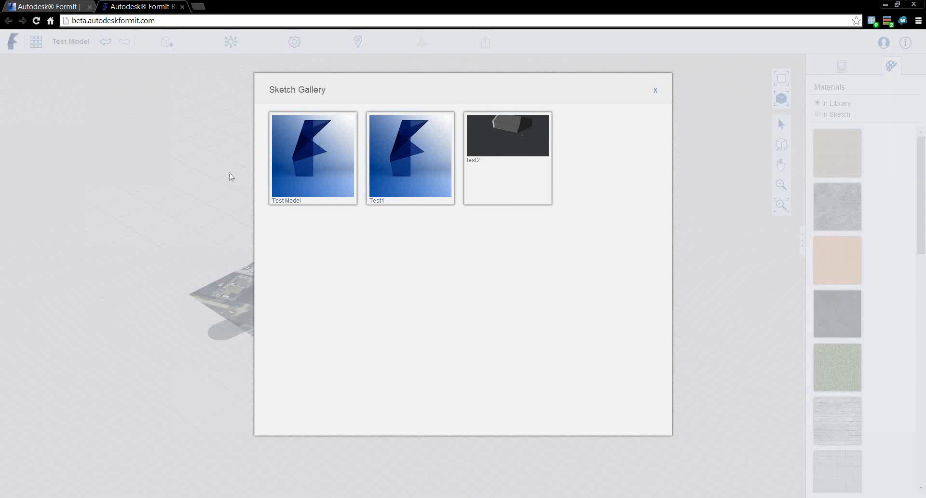
left_click(310, 166)
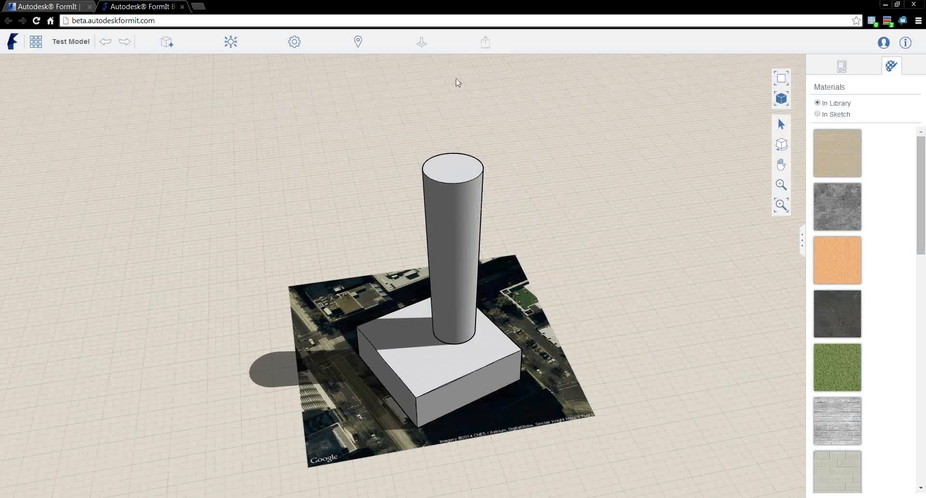
left_click(299, 43)
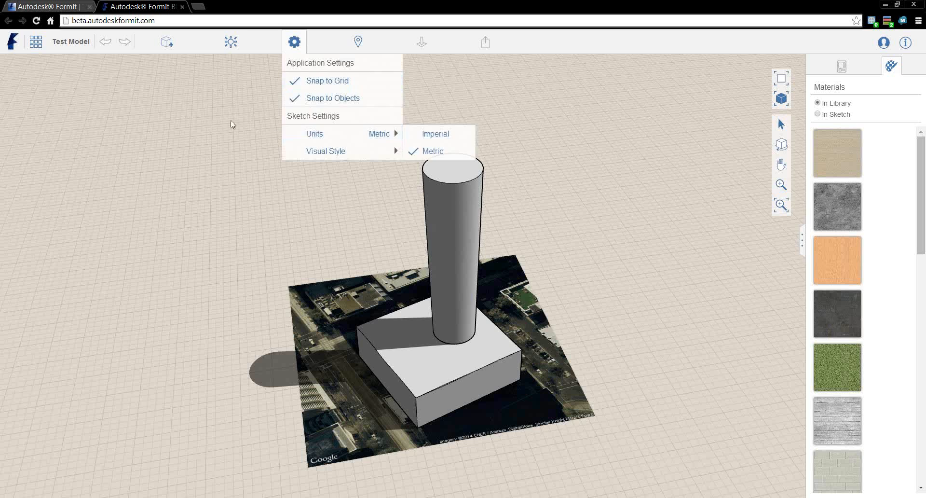
left_click(42, 47)
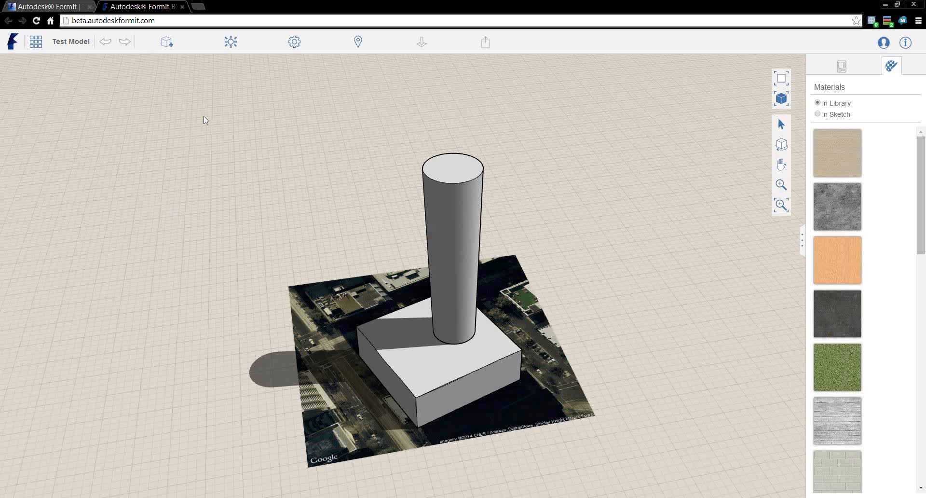
scroll(205, 116, "down", 5)
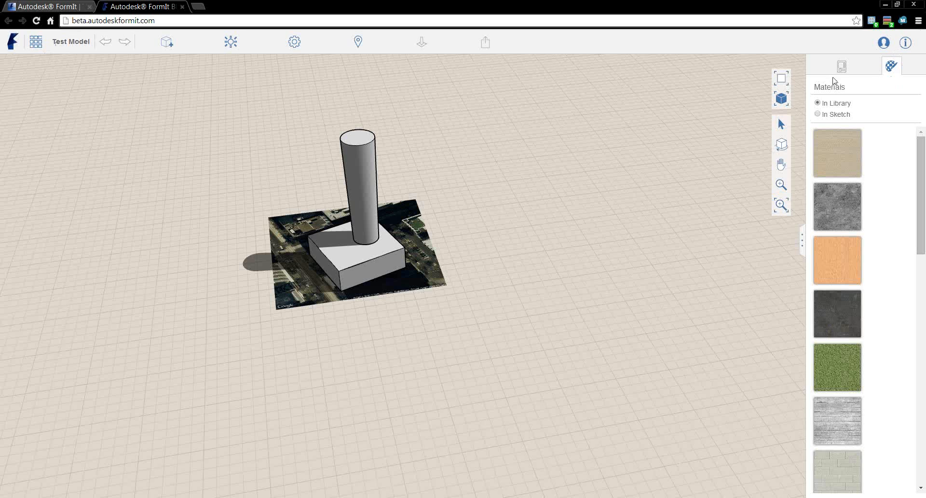
left_click(822, 208)
Switch to Windows Explorer, look through the files in the Reference subfolder of BIM For Buildings, and return to the parent folder
left_click(58, 496)
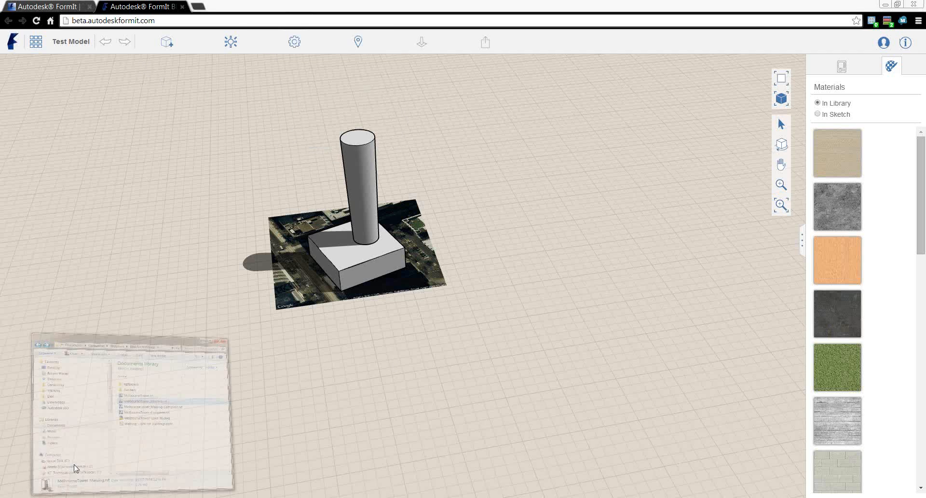
left_click(227, 256)
double_click(227, 246)
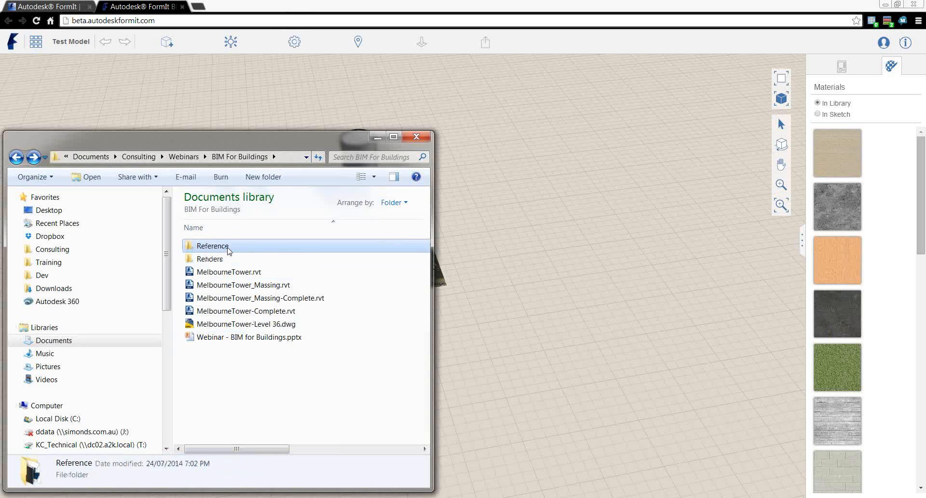
left_click(250, 306)
scroll(251, 305, "down", 3)
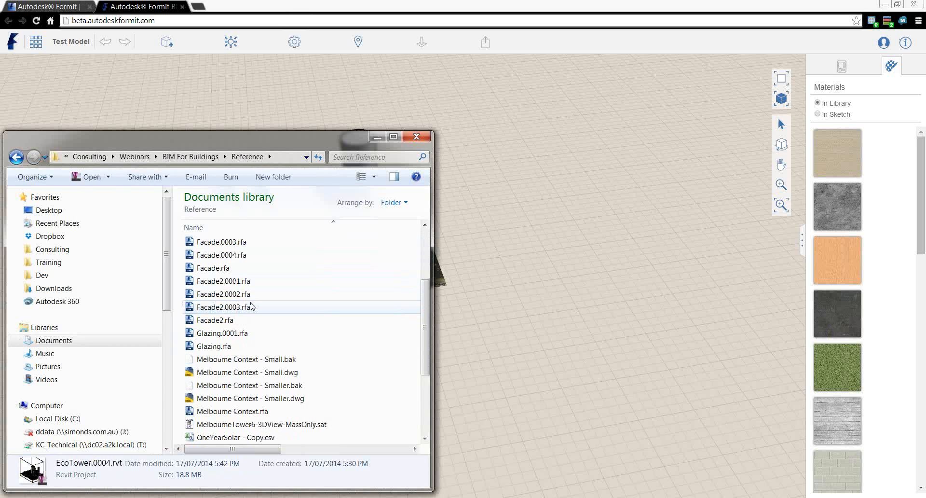
scroll(243, 311, "down", 3)
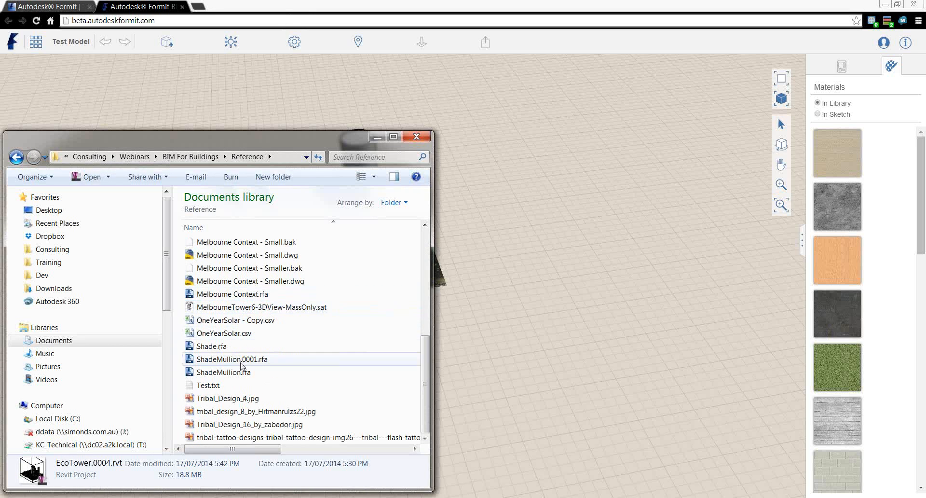
scroll(227, 388, "up", 5)
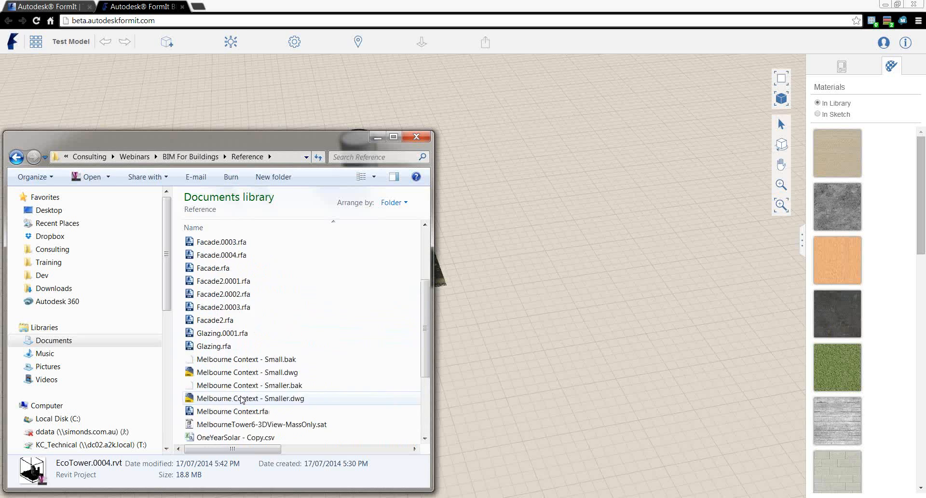
scroll(182, 307, "up", 1)
left_click(17, 157)
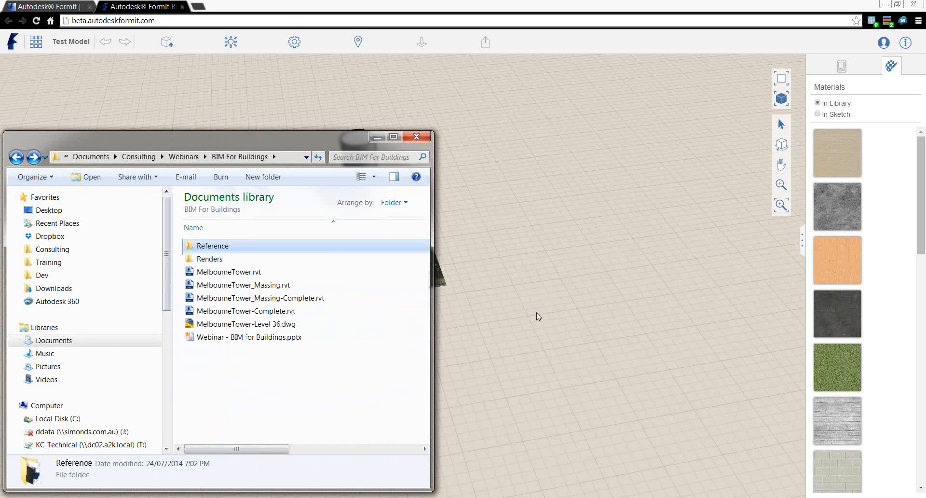
Switch to Revit and bring up the FormIt folder of the Autodesk 360 drive in Windows Explorer
left_click(537, 316)
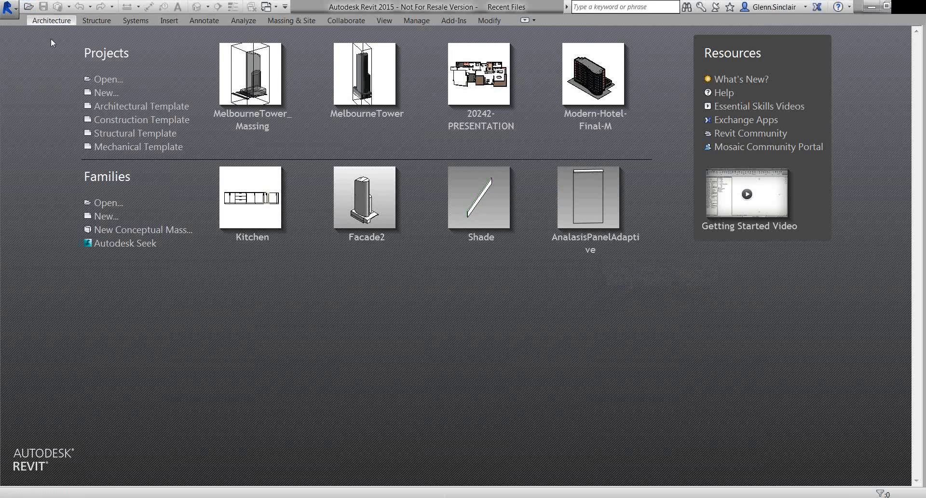
left_click(10, 17)
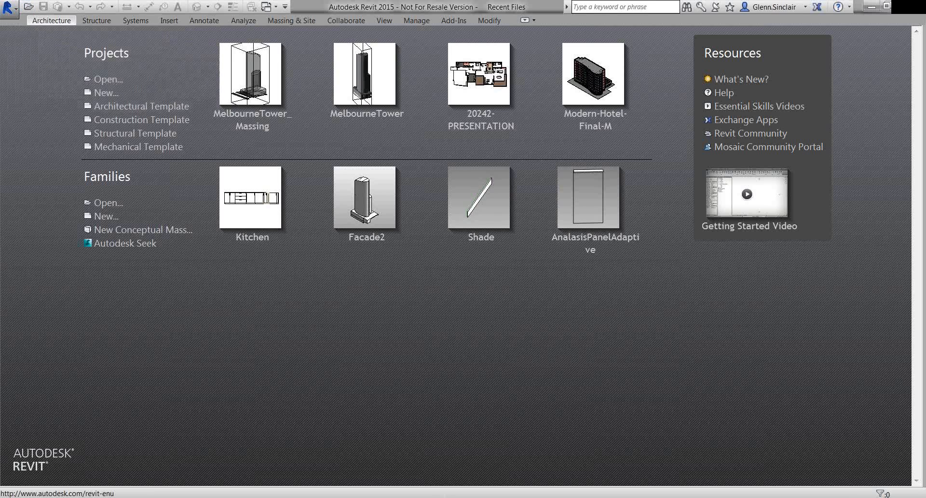
key("super")
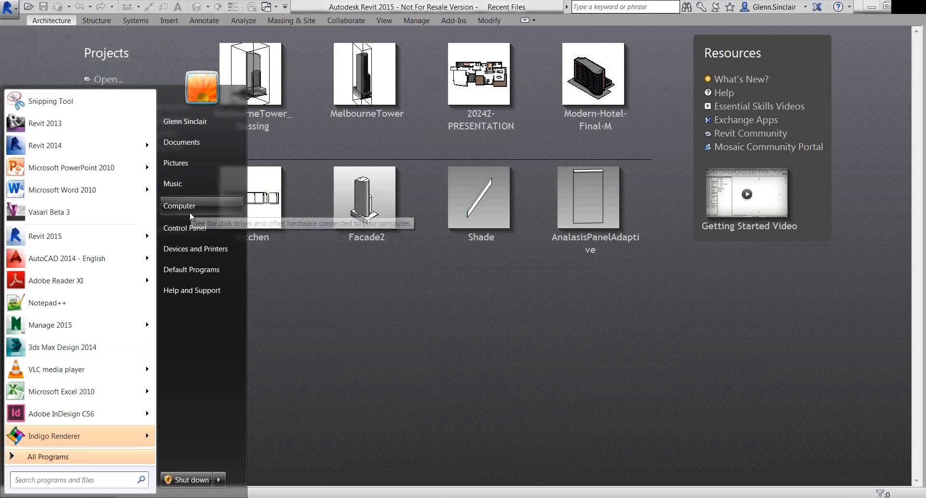
left_click(190, 211)
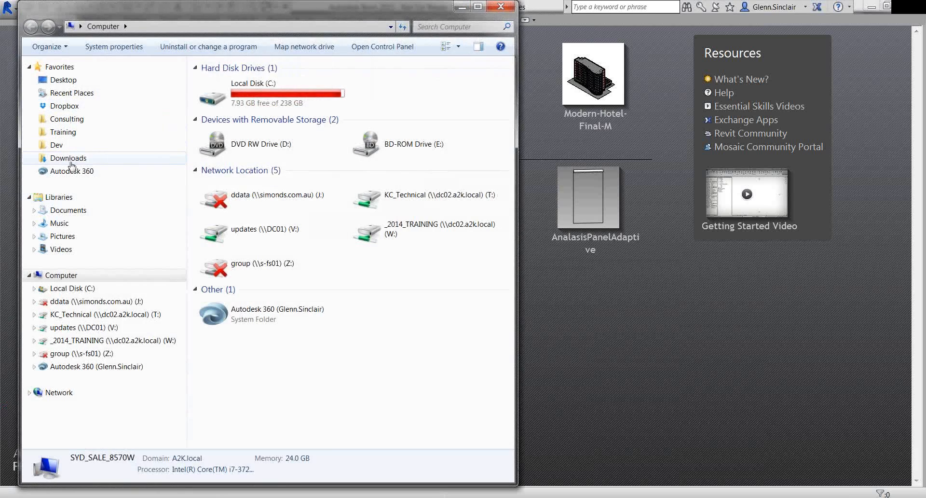
left_click(72, 170)
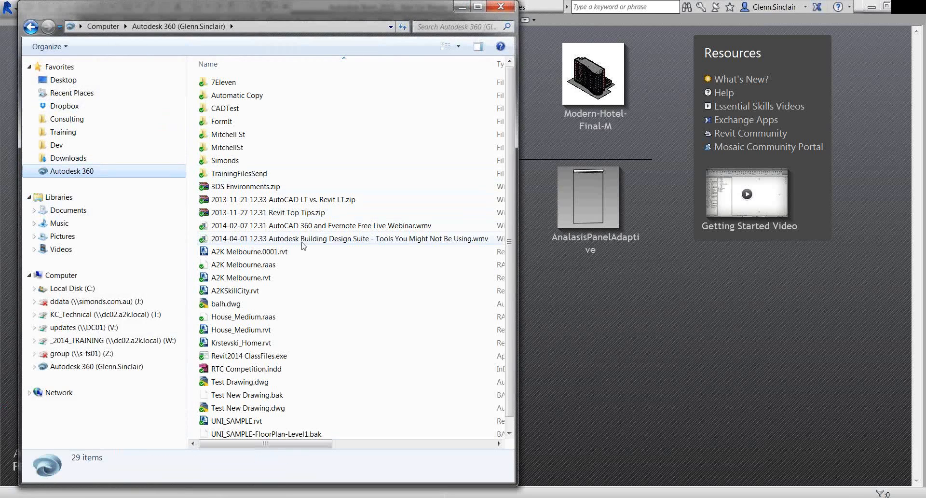
left_click(306, 225)
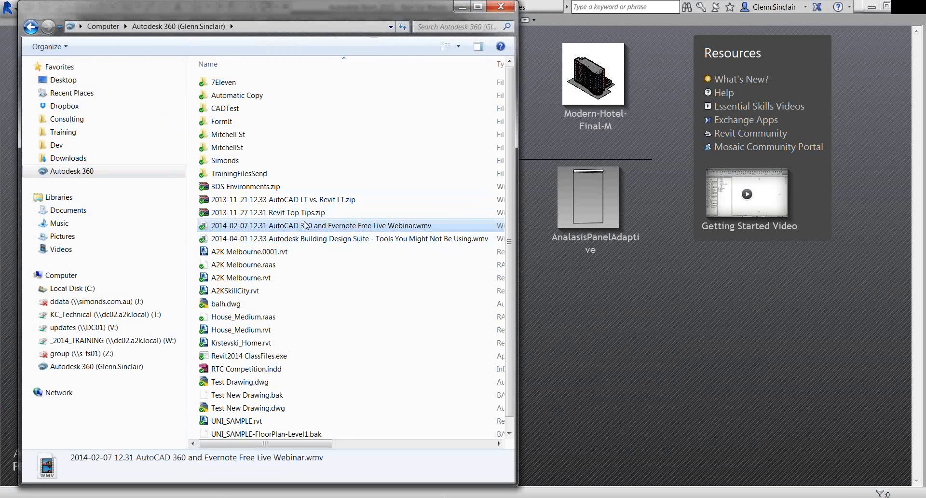
scroll(370, 282, "down", 1)
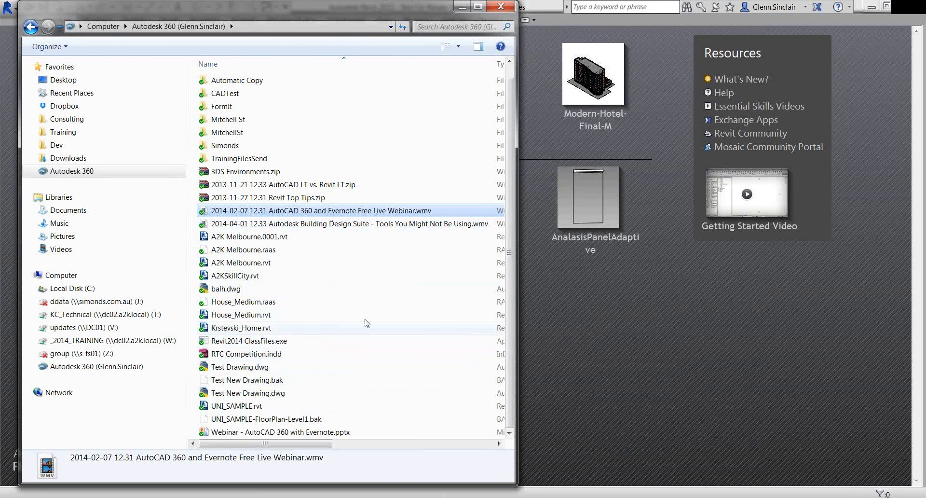
scroll(368, 320, "up", 1)
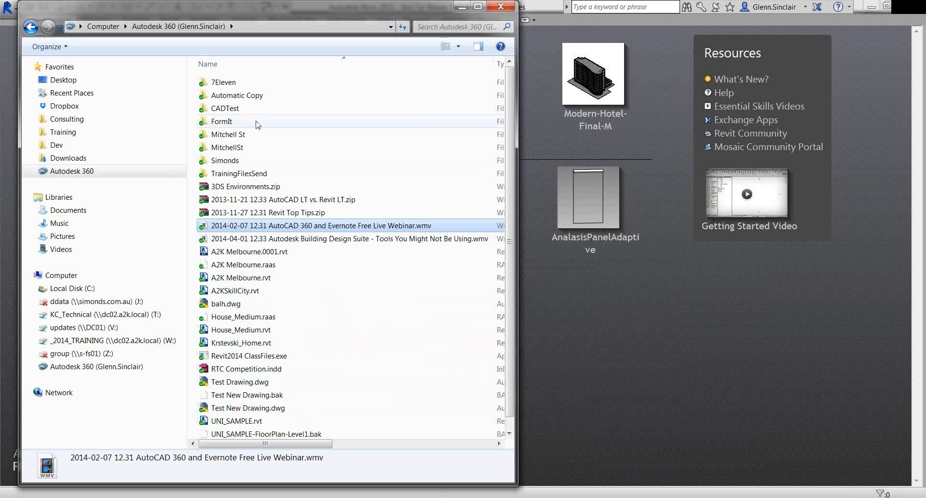
double_click(260, 121)
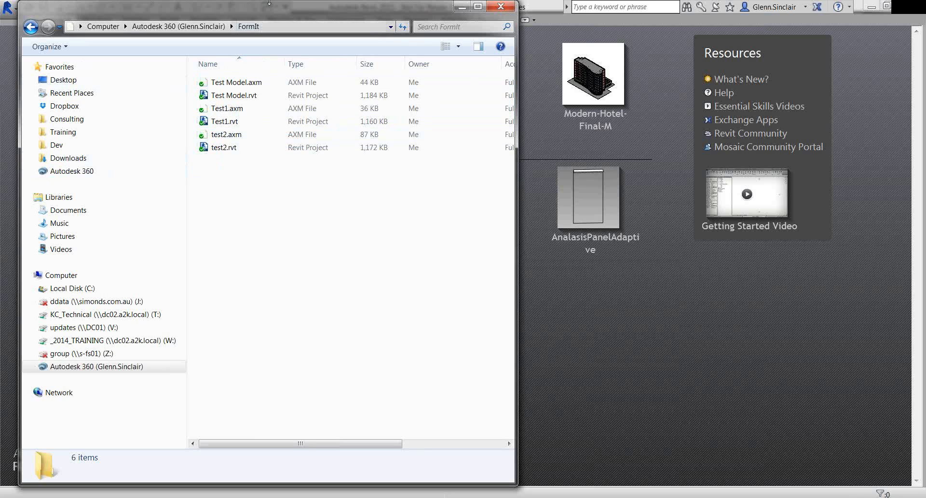
Open Test Model.rvt from the FormIt folder in Revit
left_click_drag(270, 2, 270, 100)
left_click(236, 195)
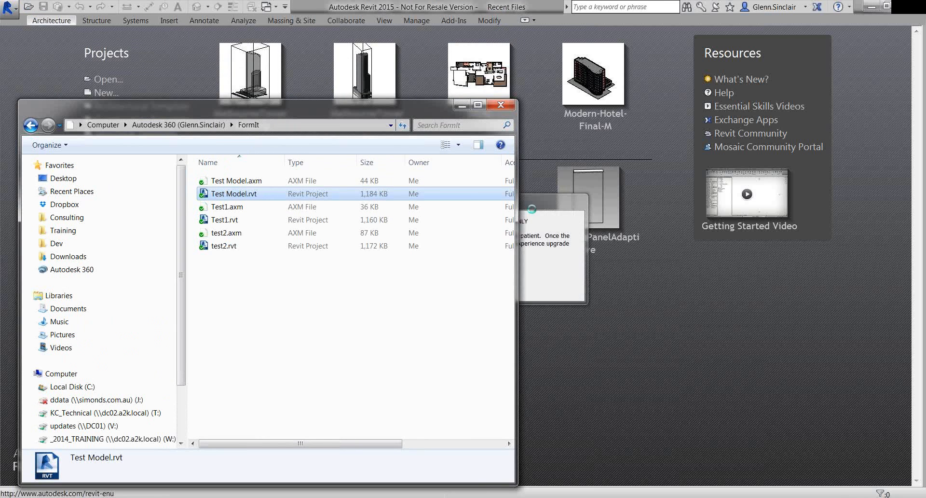
left_click(461, 109)
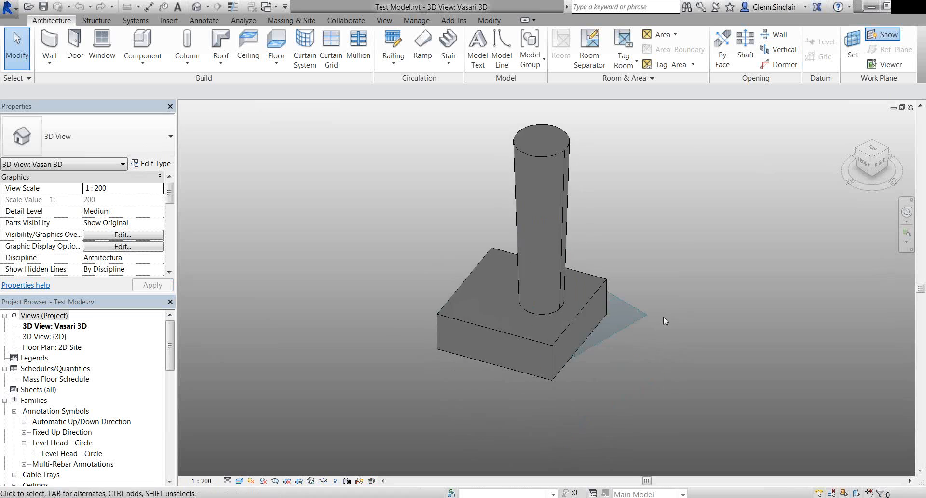
Inspect the podium and tower masses from several sides and review the project's location settings without changing them
middle_click_drag(705, 340, 733, 370, "shift")
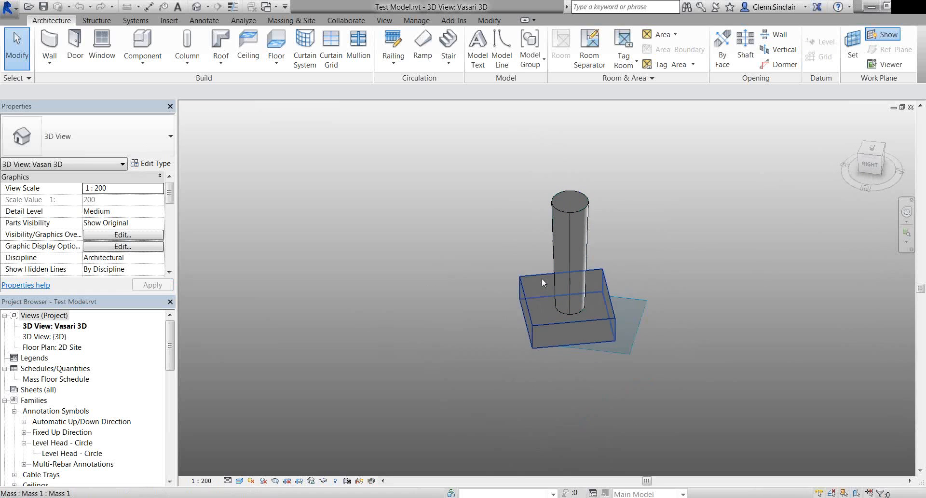
middle_click_drag(509, 285, 436, 323)
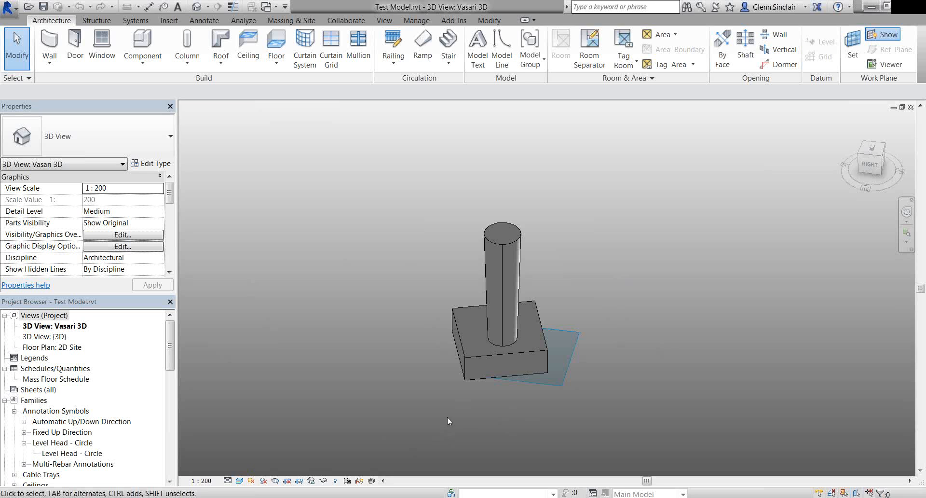
middle_click_drag(460, 419, 231, 399, "shift")
middle_click_drag(481, 325, 672, 349, "shift")
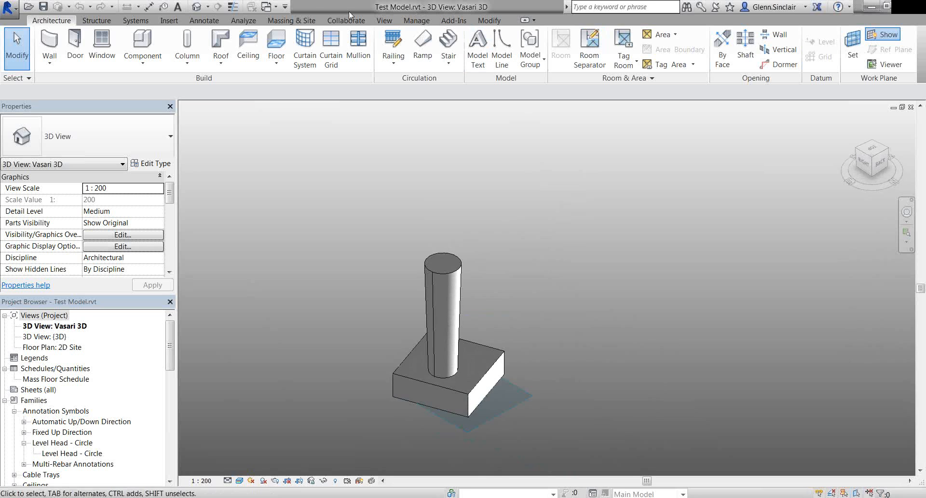
left_click(417, 20)
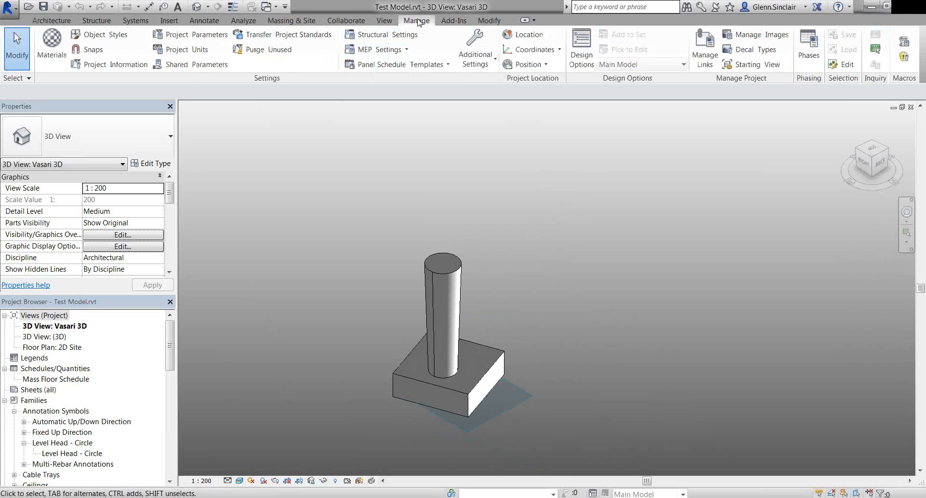
left_click(525, 43)
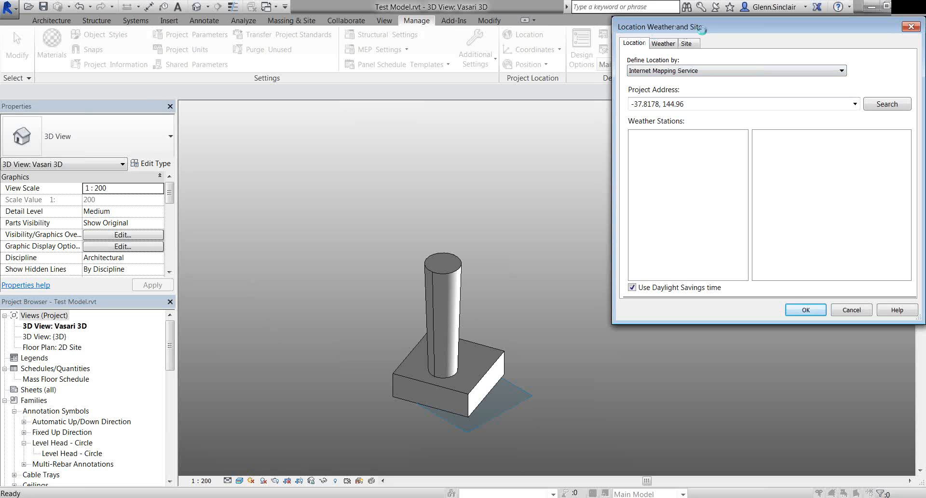
left_click_drag(708, 34, 645, 42)
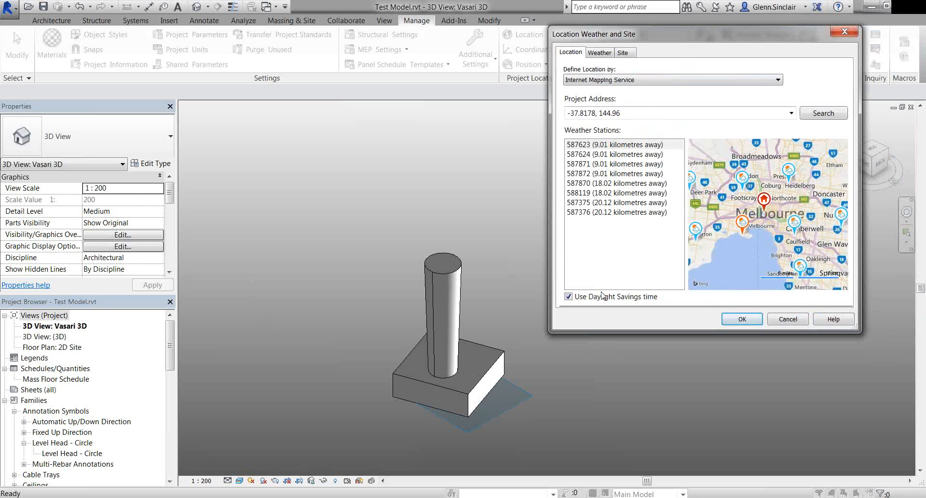
left_click(776, 319)
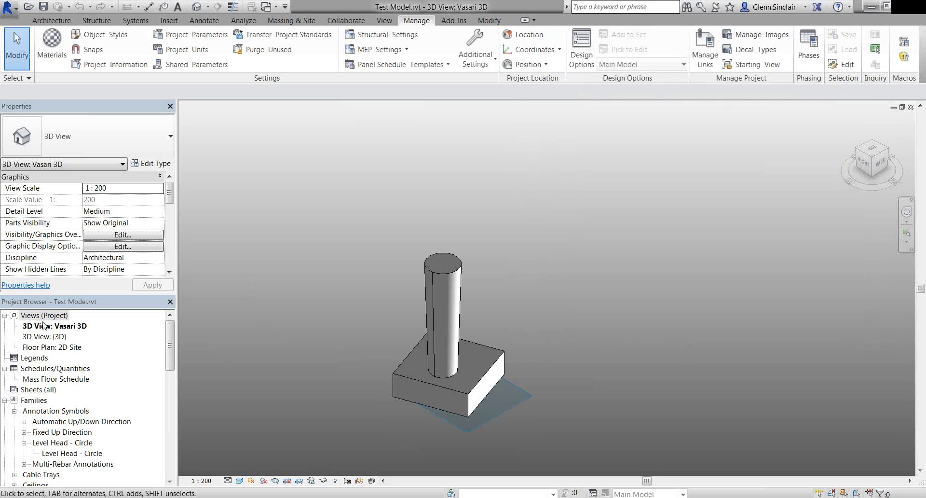
View the 2D Site plan and create a new floor plan view for Level 1
double_click(60, 347)
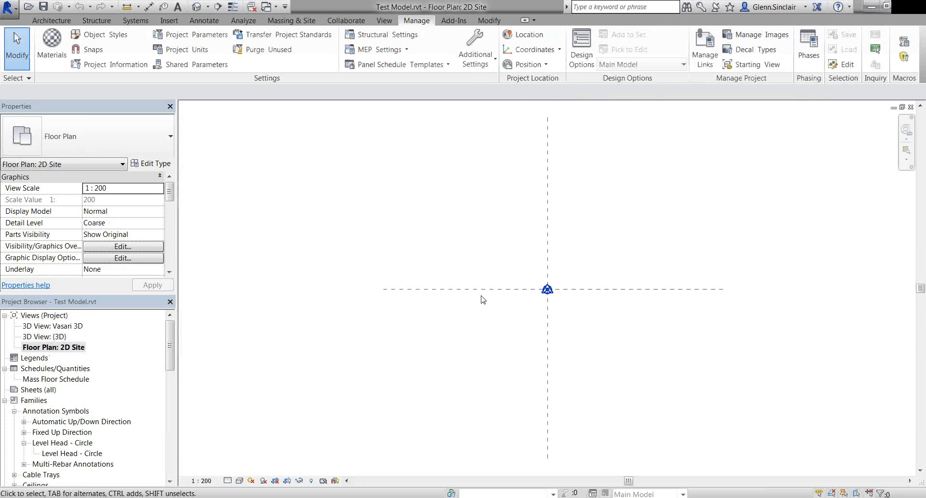
middle_click_drag(524, 319, 540, 317)
right_click(52, 316)
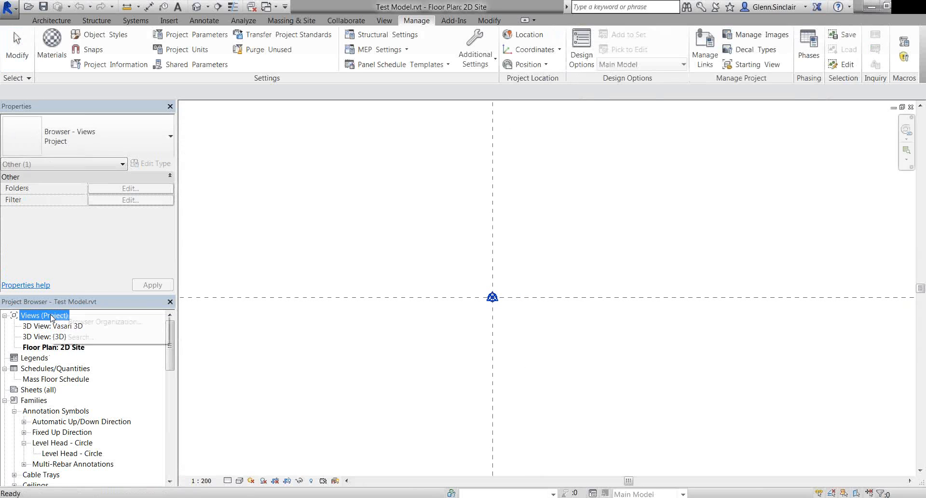
left_click(384, 21)
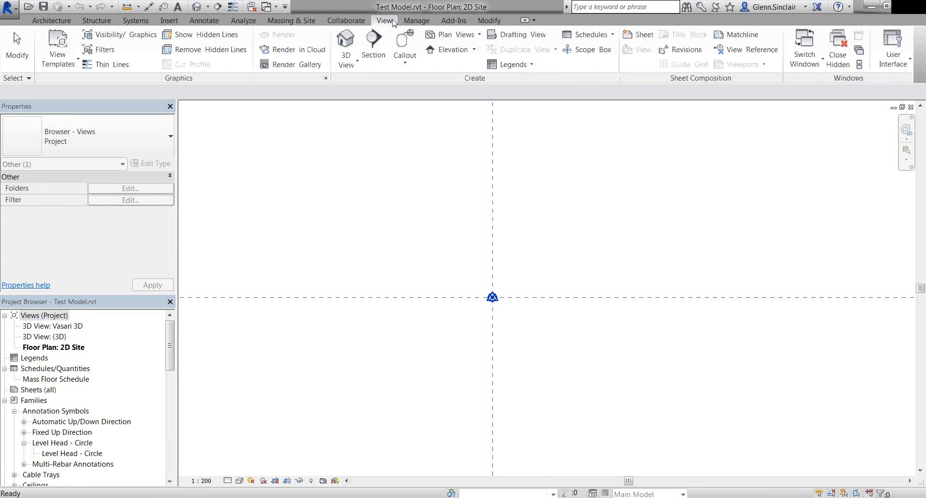
left_click(455, 34)
left_click(462, 54)
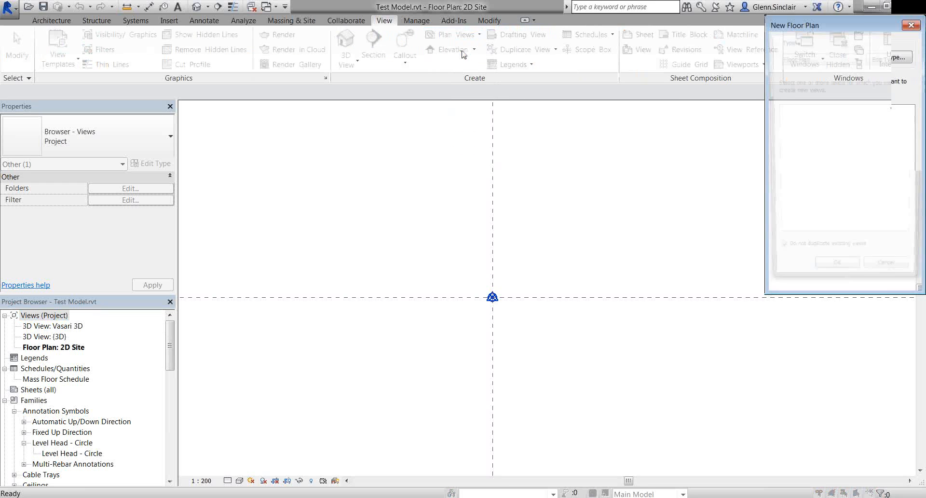
left_click(824, 257)
left_click(836, 279)
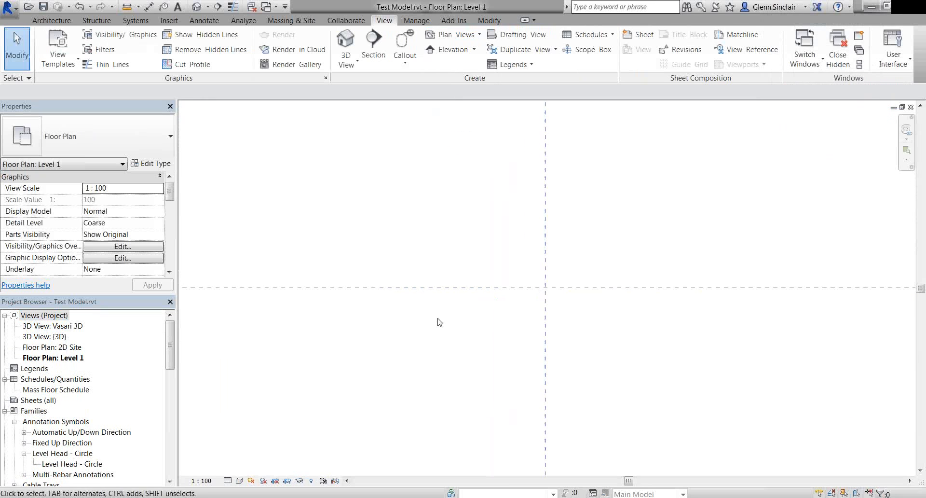
Turn on Show Mass Form and Floors so the podium mass is displayed in the Level 1 plan
left_click(291, 20)
left_click(98, 61)
left_click(99, 105)
scroll(421, 205, "down", 3)
scroll(424, 207, "down", 2)
middle_click_drag(437, 215, 450, 303)
scroll(434, 274, "up", 2)
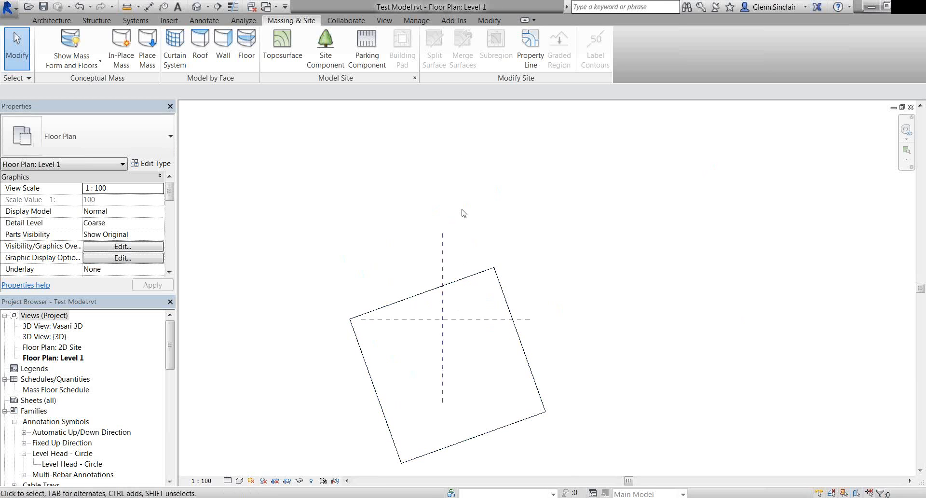
middle_click_drag(462, 264, 462, 238)
scroll(457, 216, "up", 1)
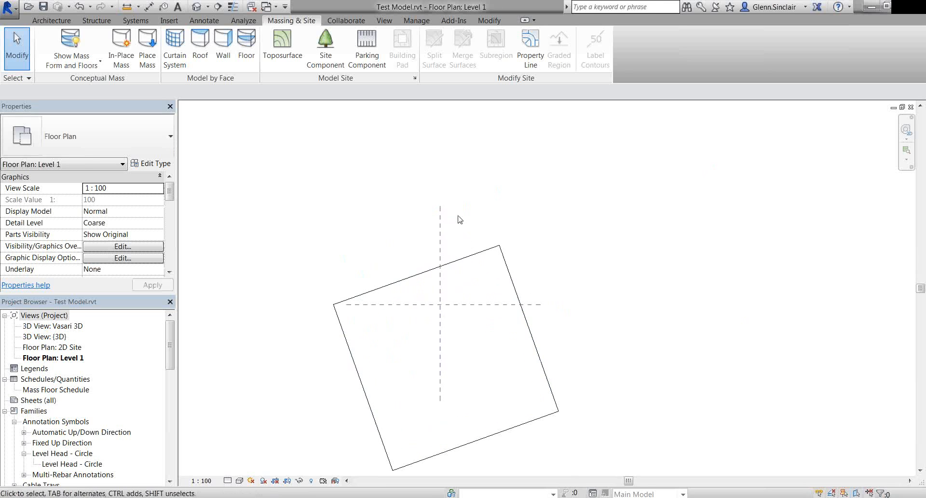
scroll(474, 231, "down", 2)
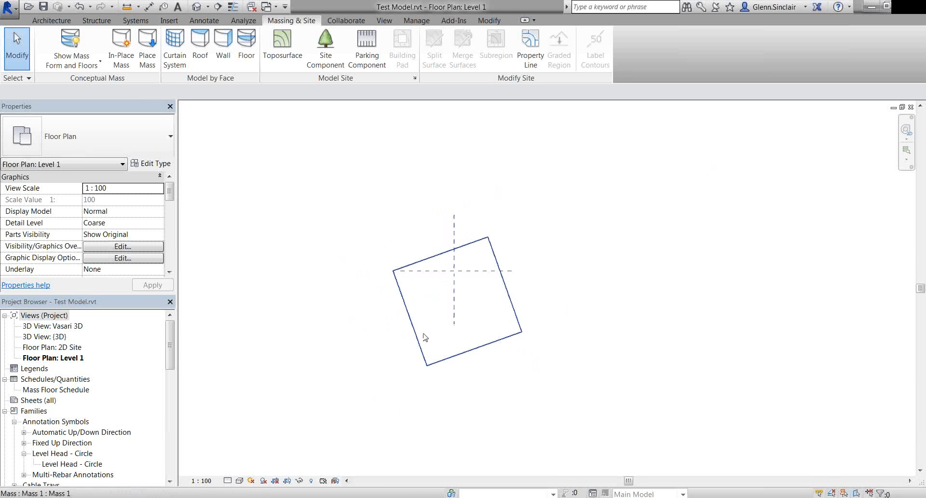
Check the Level 1 plan's orientation property and rotate project north by aligning it to the podium mass's lower edge
left_click(417, 23)
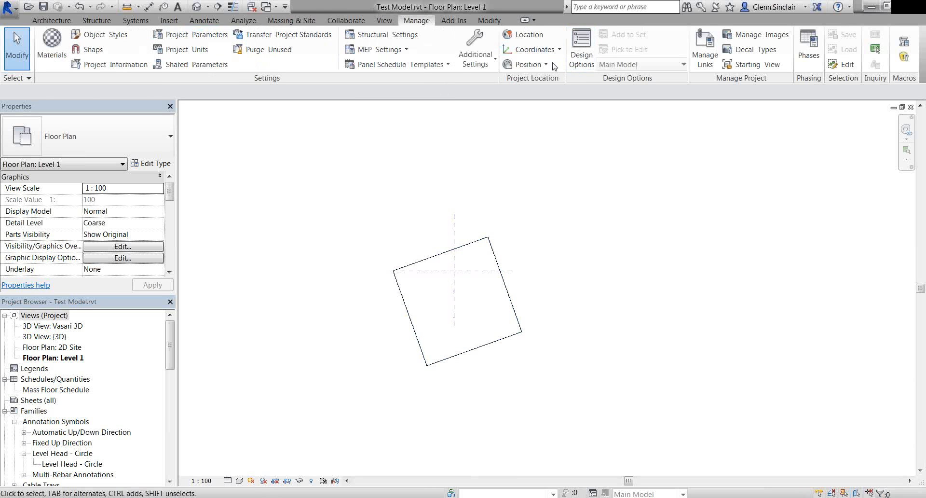
left_click(546, 64)
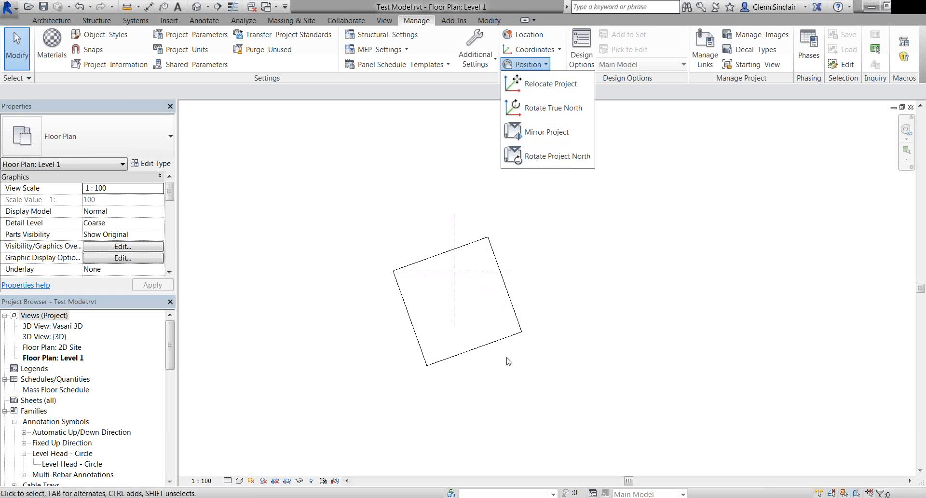
left_click(171, 197)
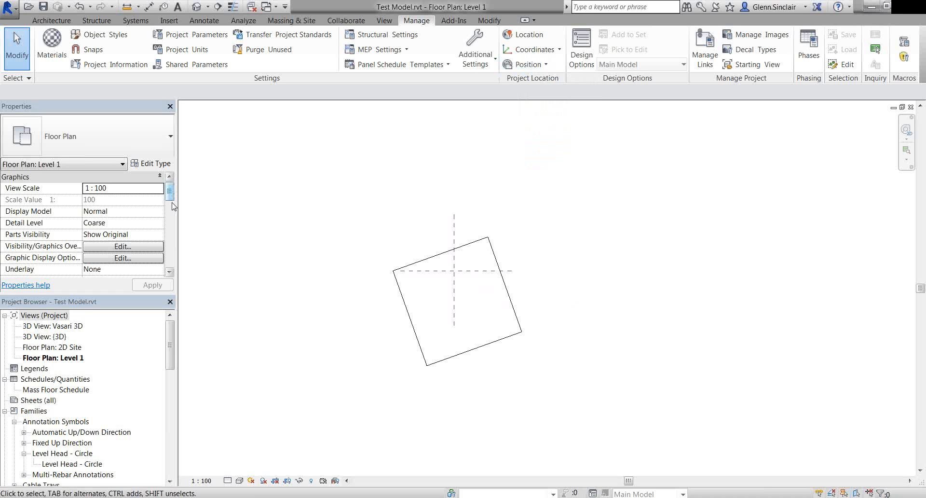
left_click_drag(172, 201, 175, 216)
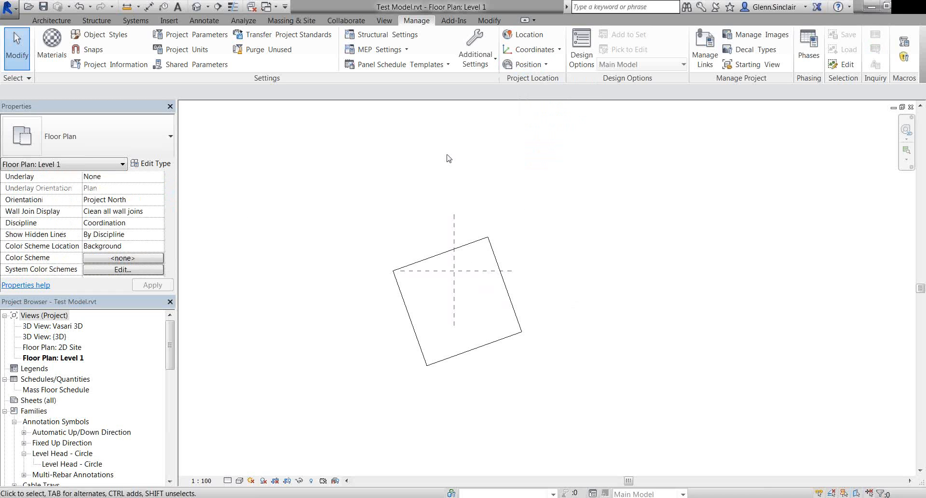
left_click(526, 64)
left_click(552, 160)
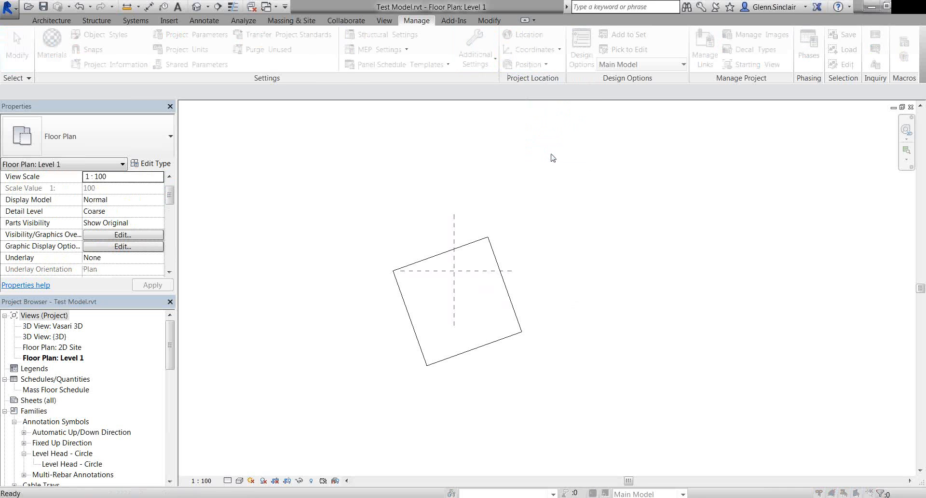
left_click(425, 273)
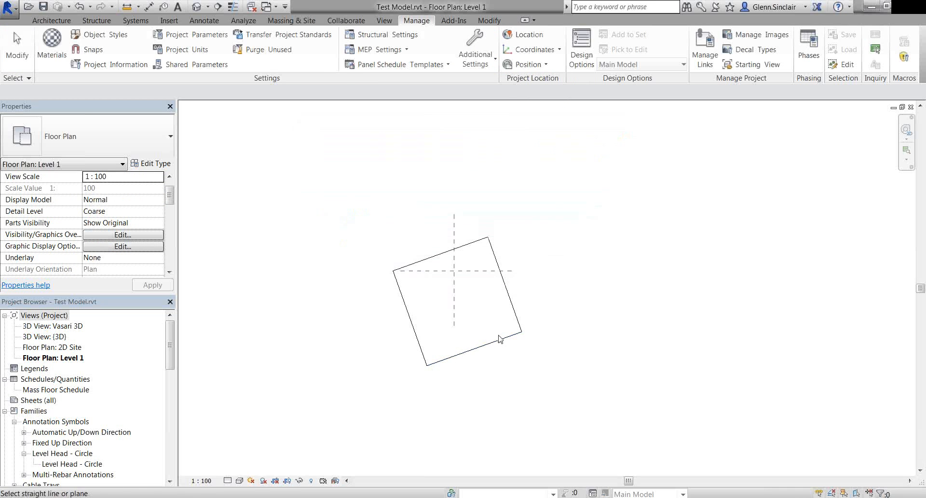
left_click(495, 340)
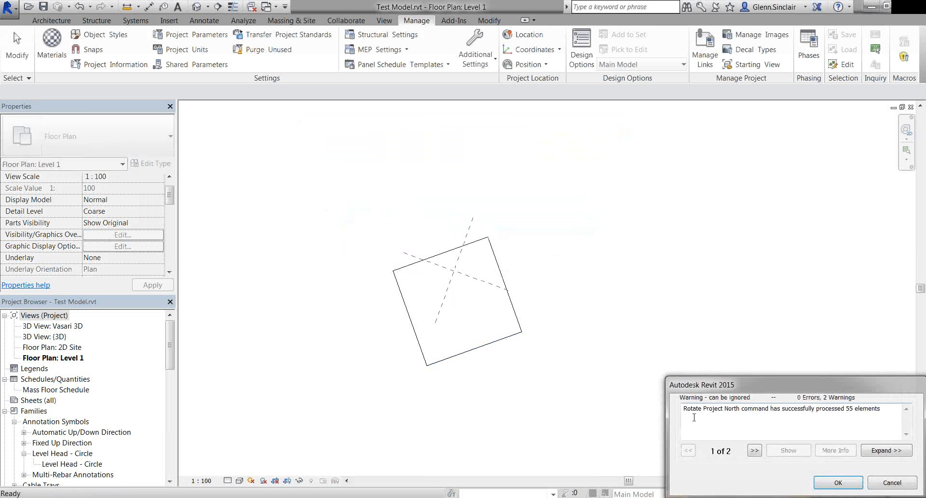
left_click(847, 488)
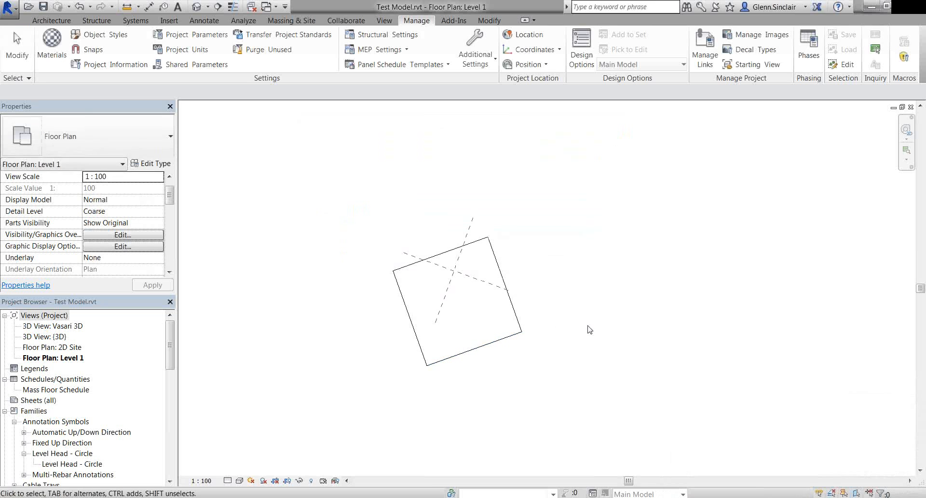
Rotate the podium mass 19.654° clockwise about the reference planes' intersection, from horizontal to the Center (Front/Back) plane
left_click(517, 320)
key("r")
key("o")
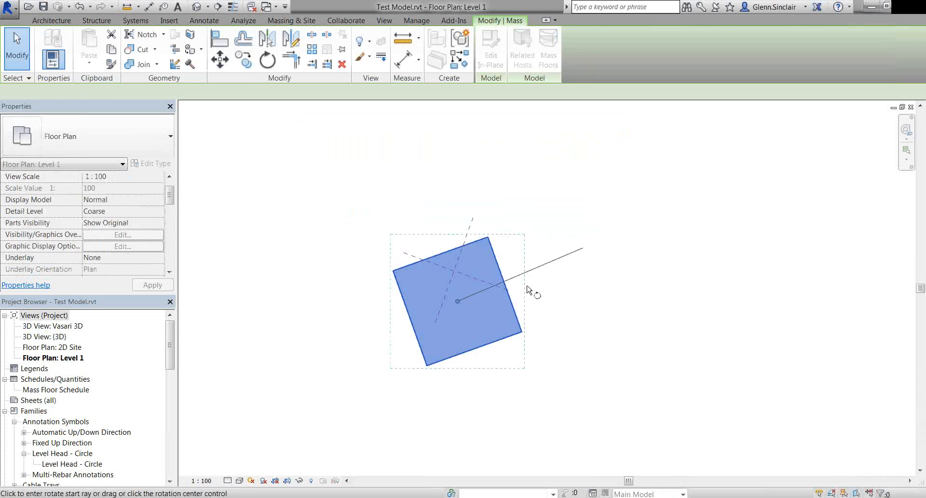
left_click_drag(460, 302, 454, 270)
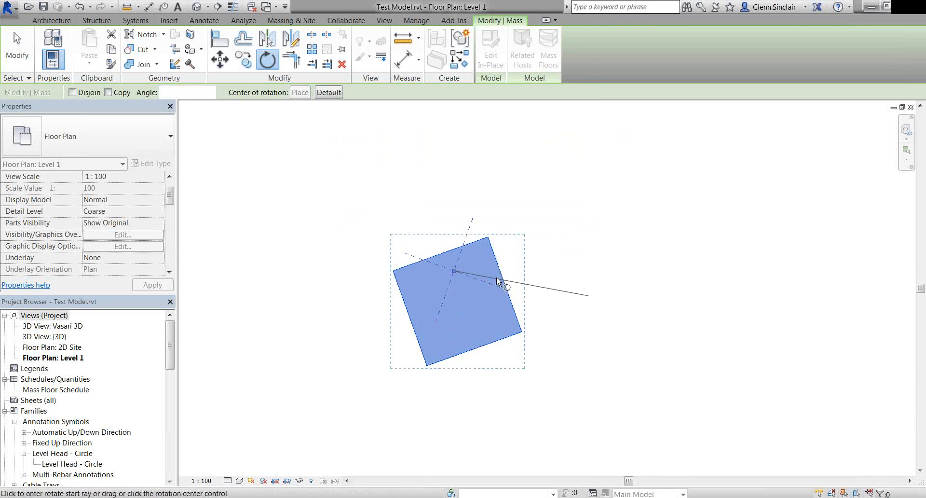
left_click(517, 274)
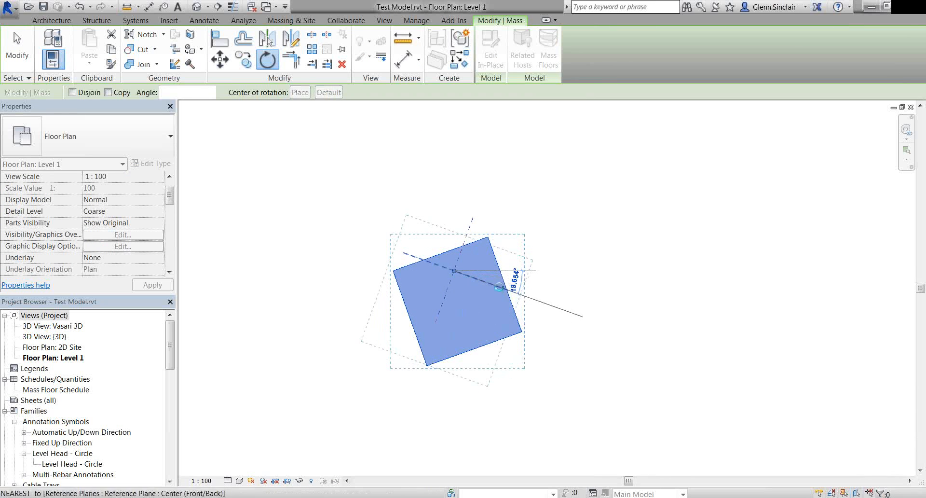
left_click(499, 288)
left_click(562, 296)
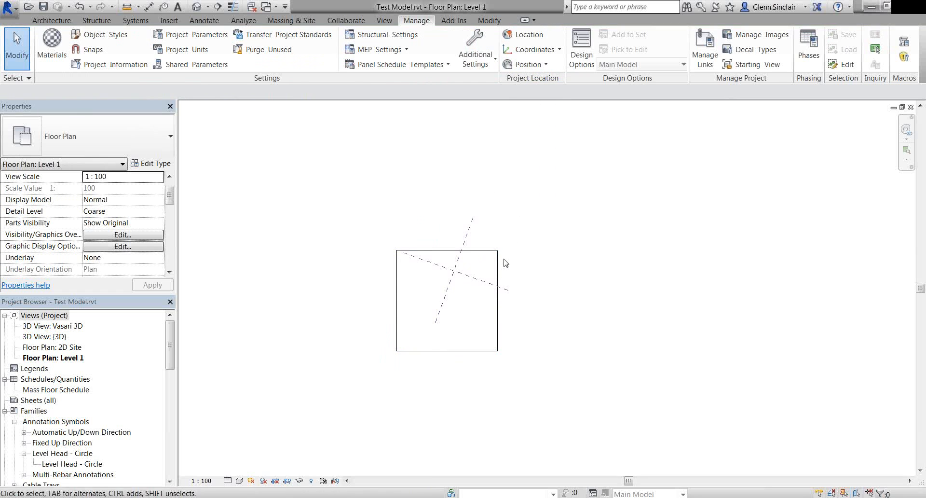
left_click(529, 64)
Open the default 3D view and examine the rotated podium and the tower from several sides
left_click(196, 11)
scroll(649, 272, "down", 2)
middle_click_drag(676, 288, 649, 281, "shift")
scroll(538, 334, "up", 4)
left_click(535, 332)
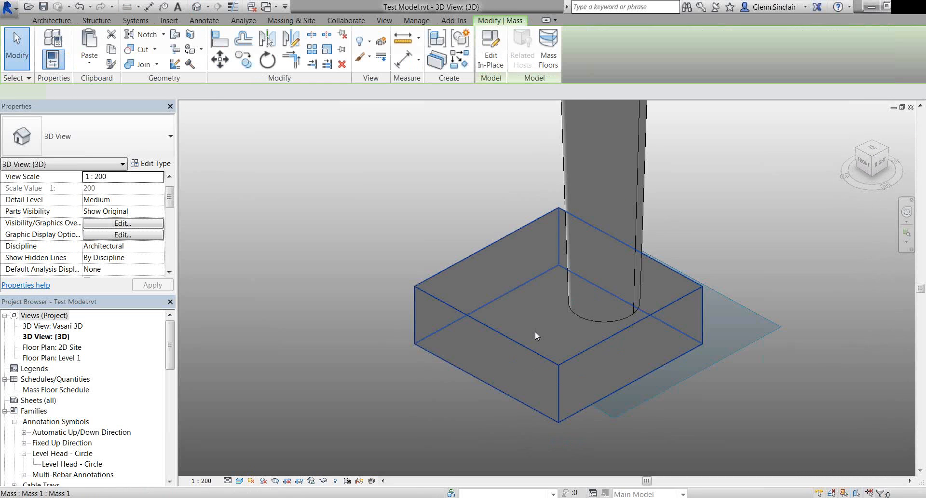
middle_click_drag(535, 331, 691, 342, "shift")
scroll(596, 340, "down", 1)
scroll(591, 339, "down", 3)
middle_click_drag(613, 299, 540, 314, "shift")
Edit the cylindrical tower mass in place and lock the profiles of its form
left_click(552, 223)
scroll(552, 222, "up", 2)
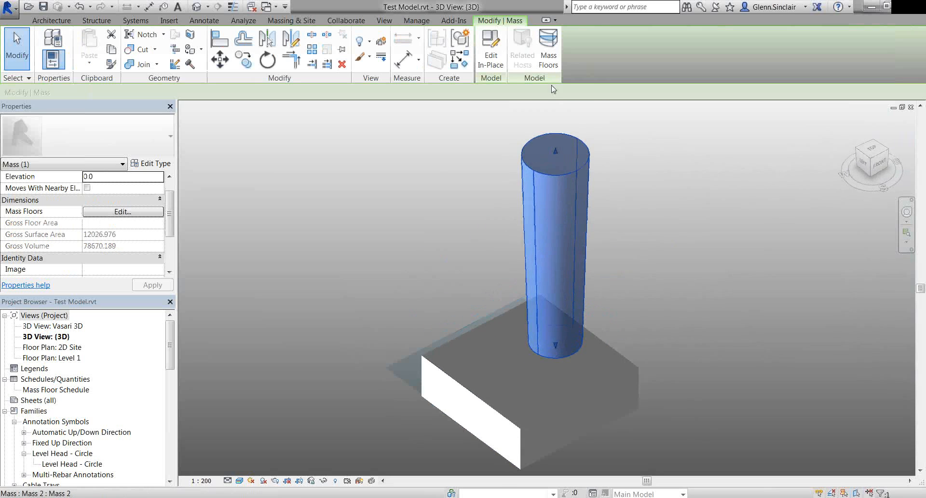
left_click(490, 48)
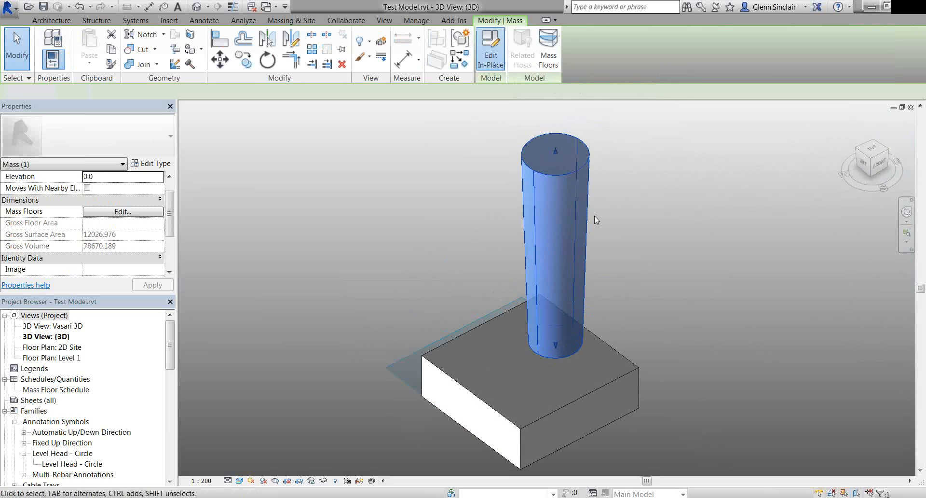
left_click(567, 270)
left_click(620, 179)
left_click(555, 143)
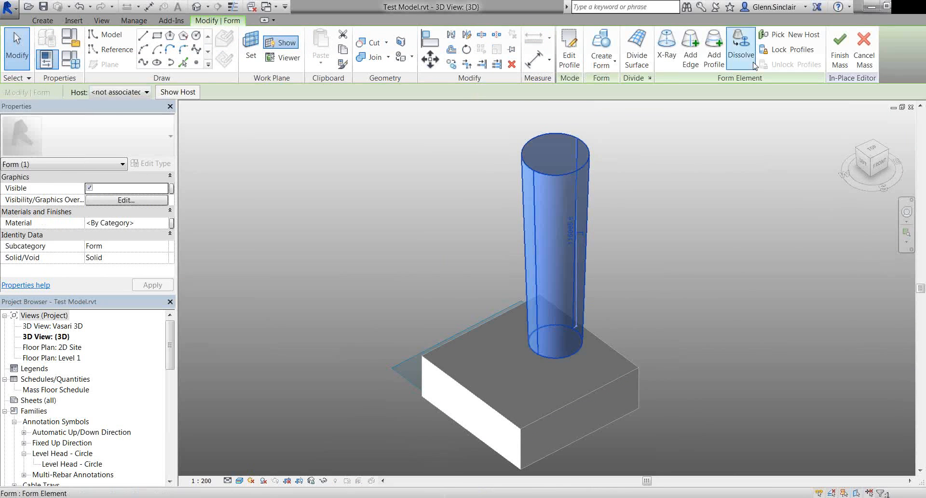
left_click(778, 49)
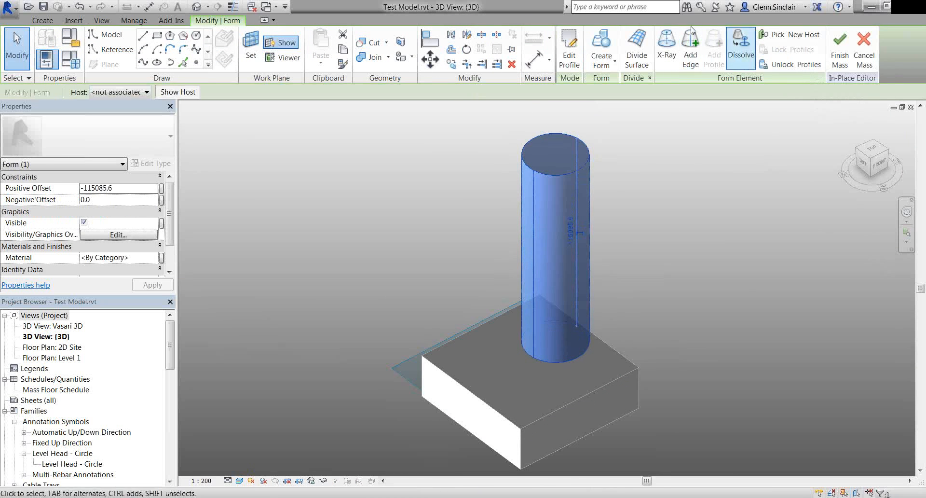
Edit the tower form's profile from above, replacing the circle with a wide ellipse over the podium's upper half
left_click(569, 48)
middle_click_drag(541, 146, 531, 243, "shift")
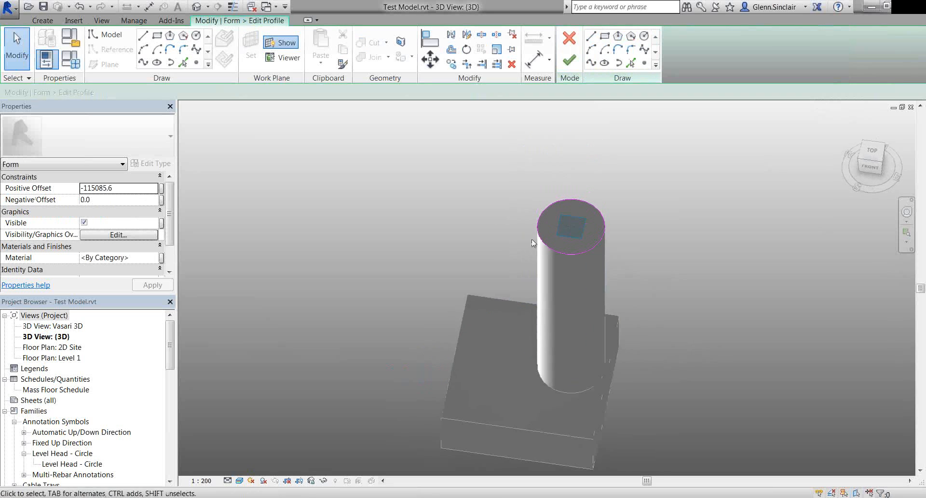
left_click(868, 153)
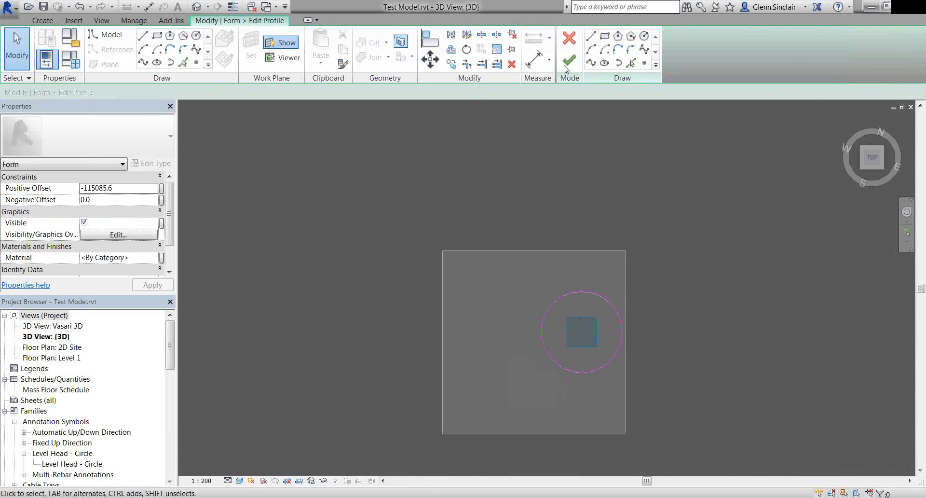
left_click(604, 63)
left_click(526, 305)
left_click(607, 306)
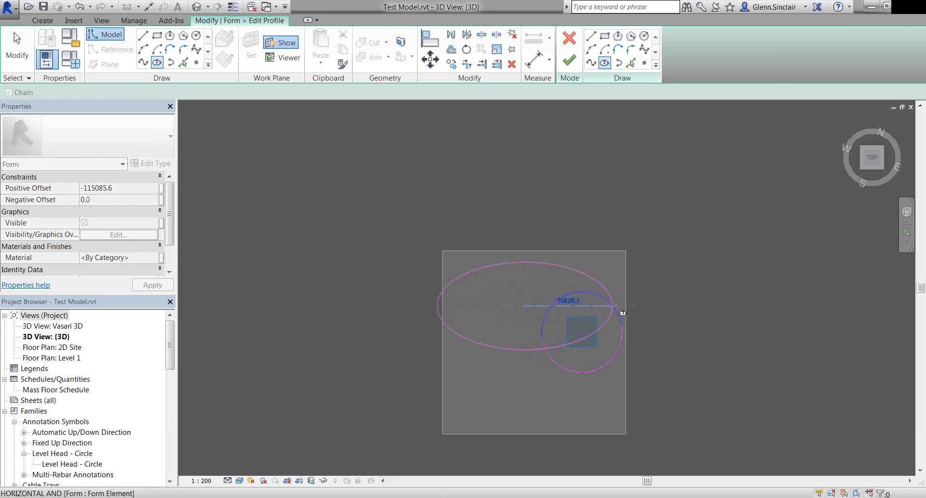
left_click(537, 348)
key("Escape")
key("Escape")
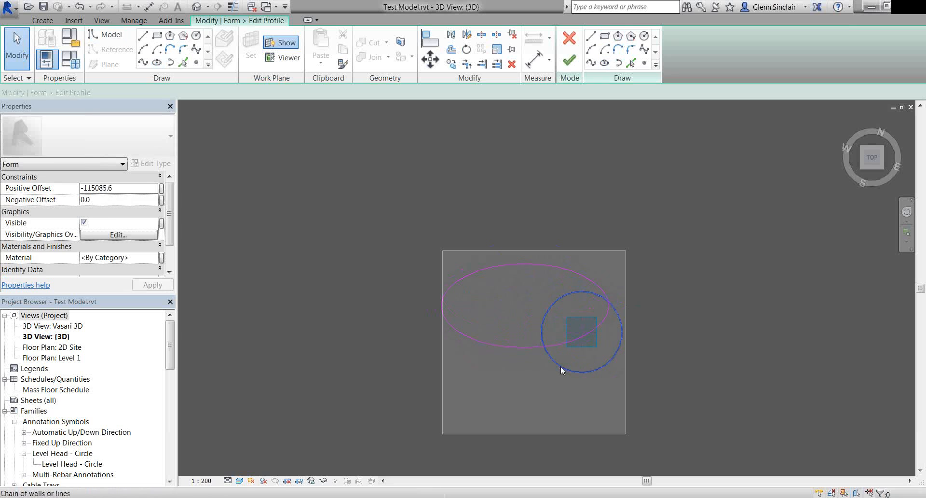
left_click(569, 60)
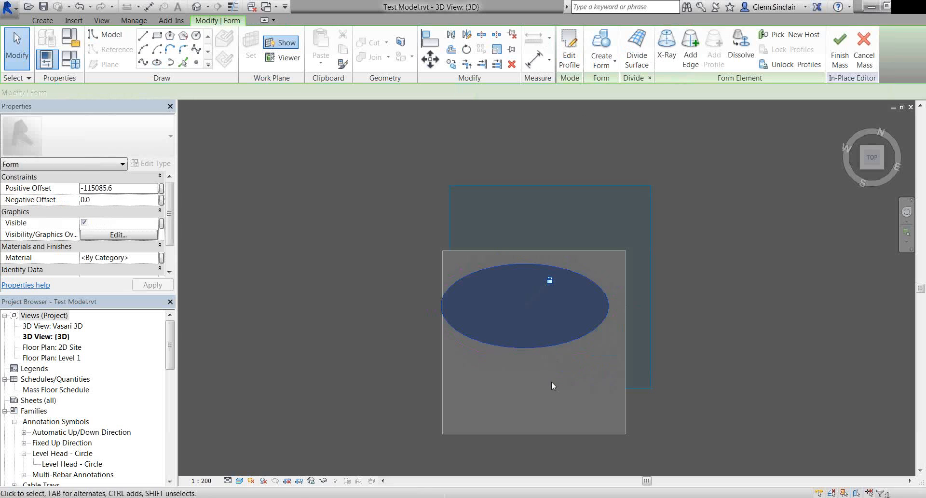
Raise the top face of the elliptical tower to make it taller and finish the in-place mass
left_click(603, 174)
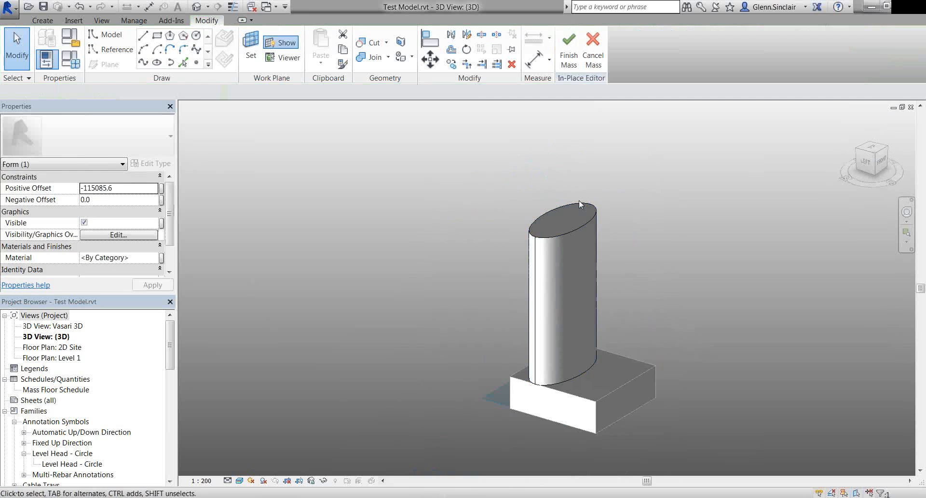
left_click(569, 215)
left_click_drag(562, 211, 563, 120)
middle_click_drag(607, 365, 553, 409, "shift")
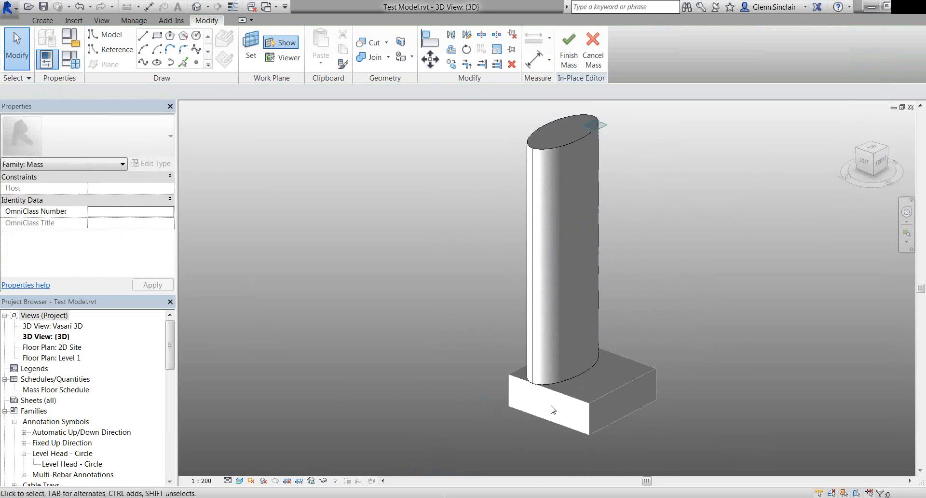
left_click(570, 53)
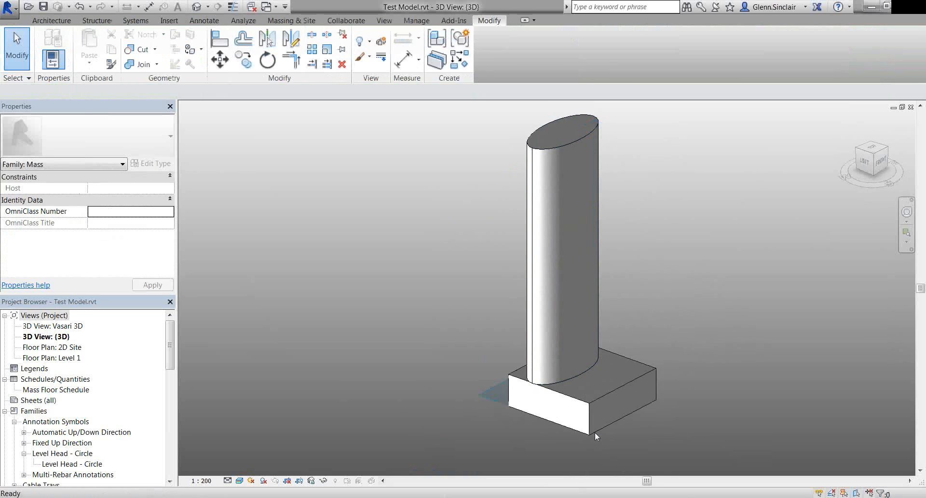
Stretch the podium mass outward on its left and front sides and check the massing from around
left_click(586, 424)
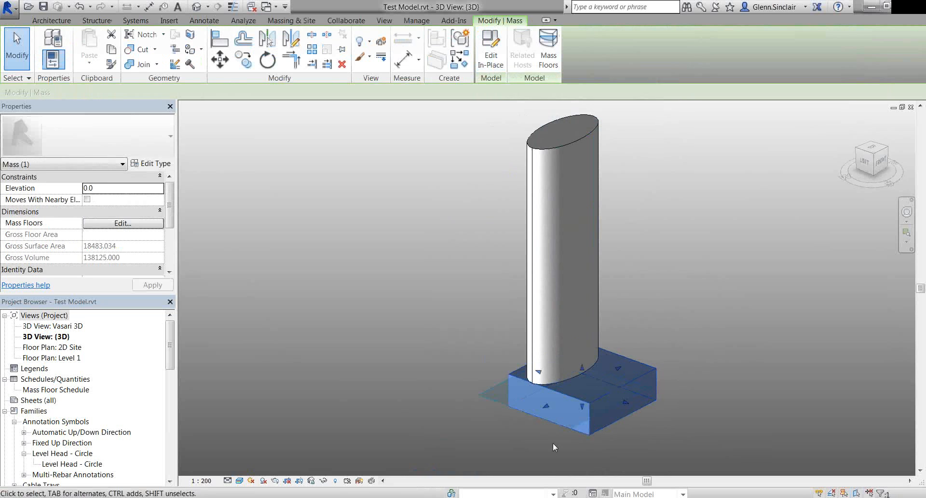
left_click_drag(538, 410, 512, 425)
left_click_drag(612, 414, 634, 422)
middle_click_drag(634, 421, 714, 365, "shift")
left_click(714, 364)
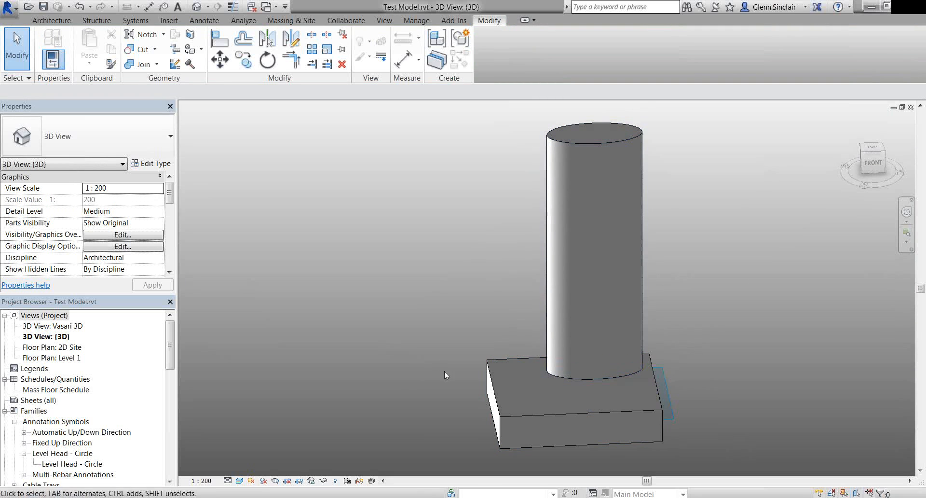
middle_click_drag(419, 383, 605, 406, "shift")
scroll(605, 406, "down", 3)
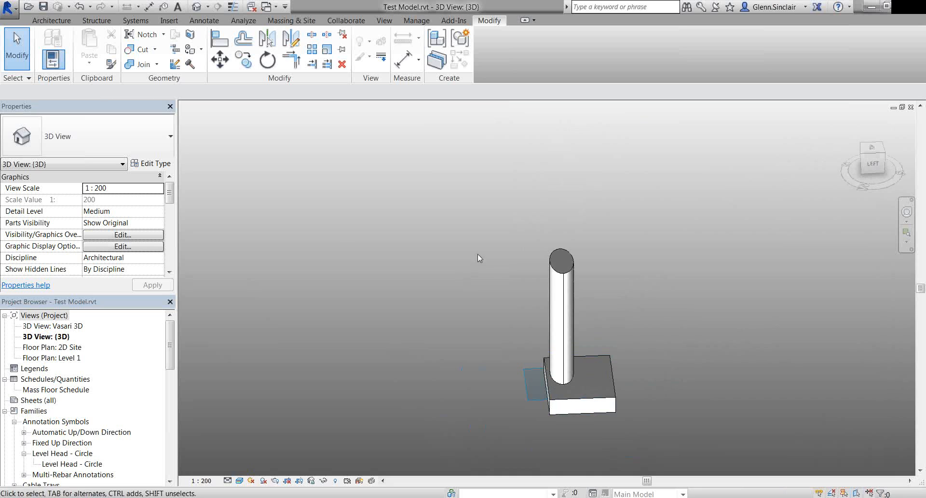
Open the recent project MelbourneTower_Massing.rvt and inspect its tower and podium masses from several sides
left_click(3, 14)
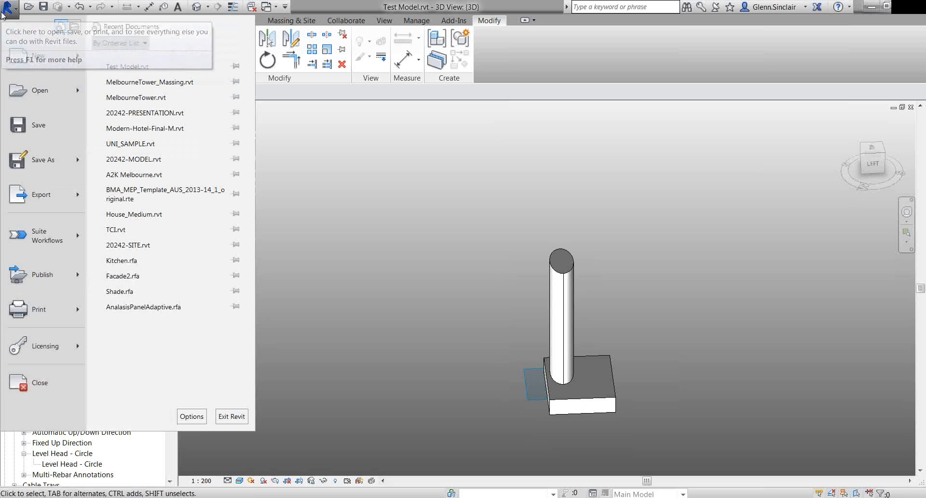
left_click(150, 82)
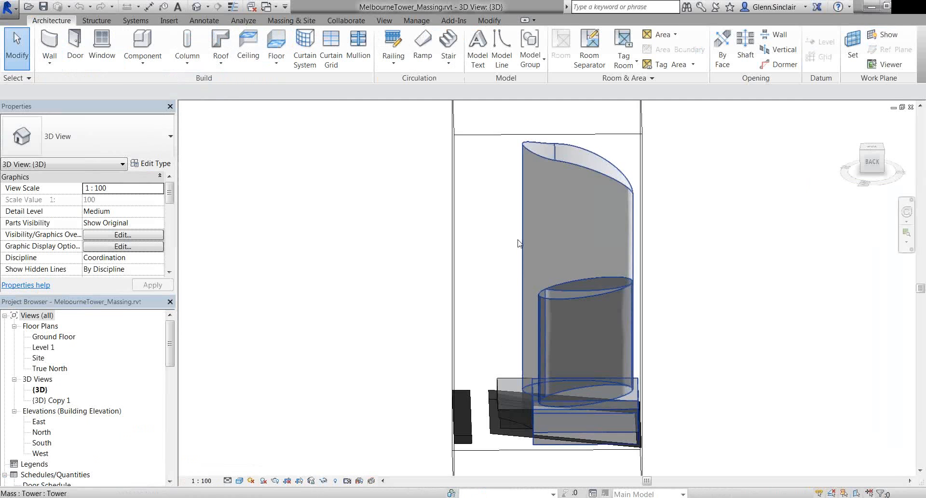
middle_click_drag(495, 292, 576, 441, "shift")
scroll(632, 381, "up", 2)
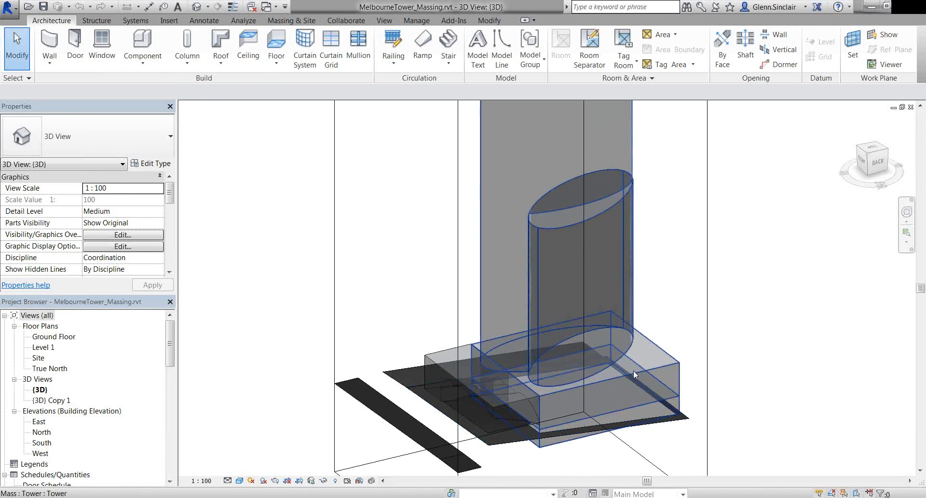
scroll(649, 313, "down", 3)
middle_click_drag(650, 290, 614, 271, "shift")
scroll(614, 271, "up", 3)
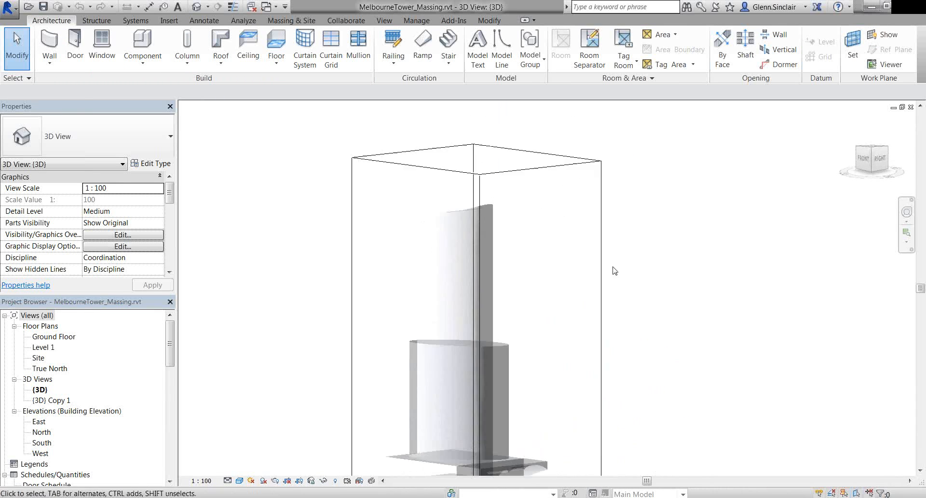
scroll(656, 287, "down", 3)
middle_click_drag(627, 302, 487, 289, "shift")
scroll(501, 386, "down", 4)
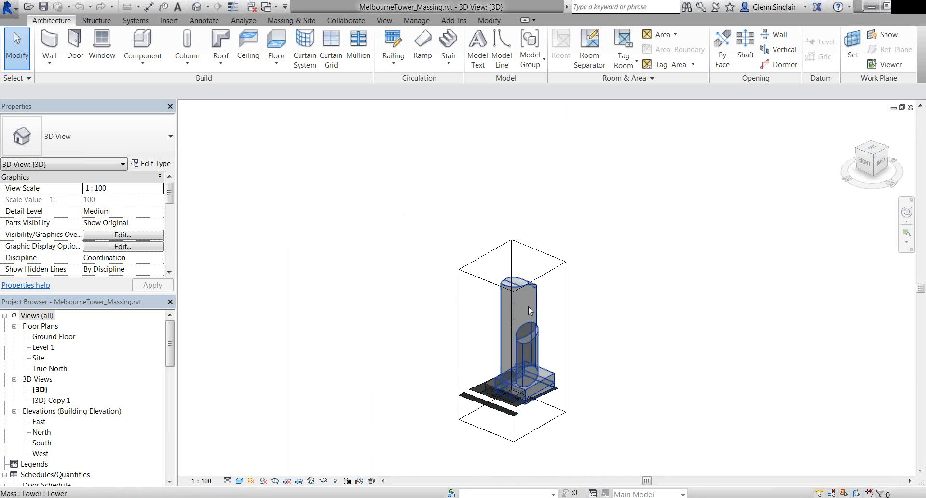
Turn off the section box in the {3D} view of the Melbourne tower project
scroll(171, 223, "down", 5)
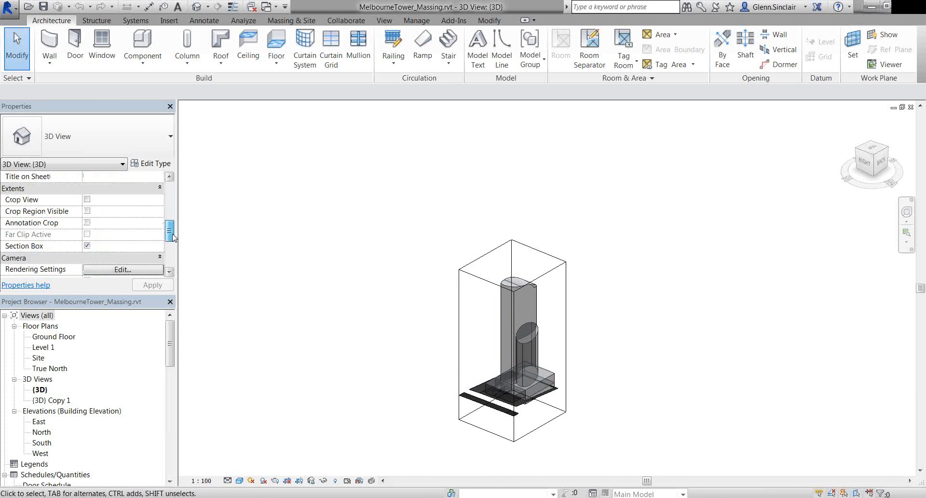
scroll(139, 209, "up", 5)
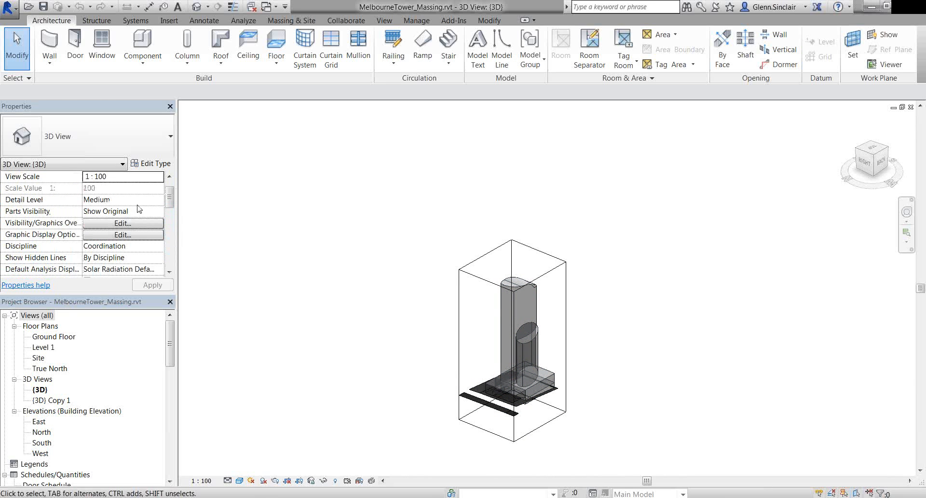
scroll(170, 206, "down", 5)
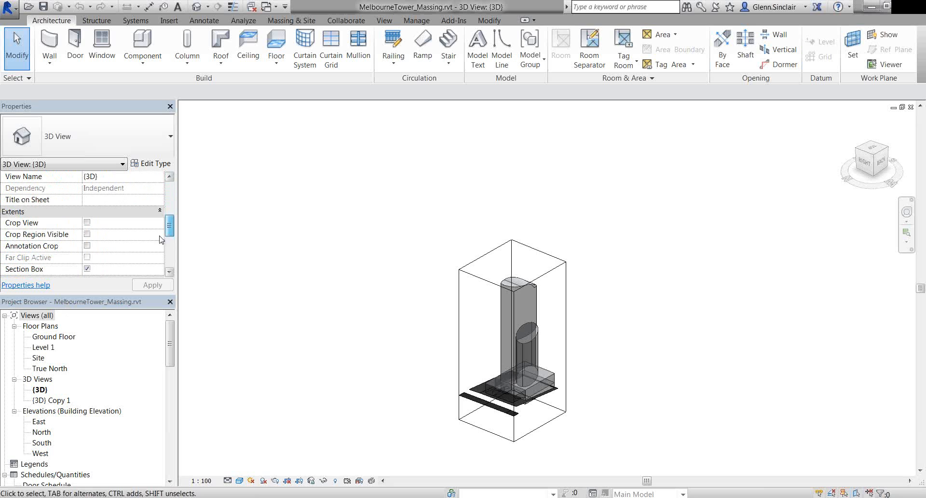
left_click(90, 268)
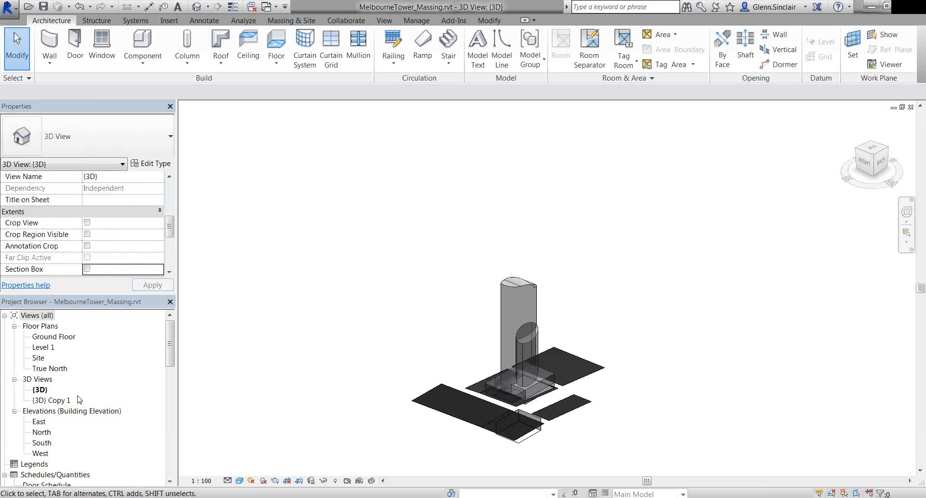
Open the {3D} Copy 1 view, turn on Show Mass Form and Floors, and fit the city context in view
double_click(51, 400)
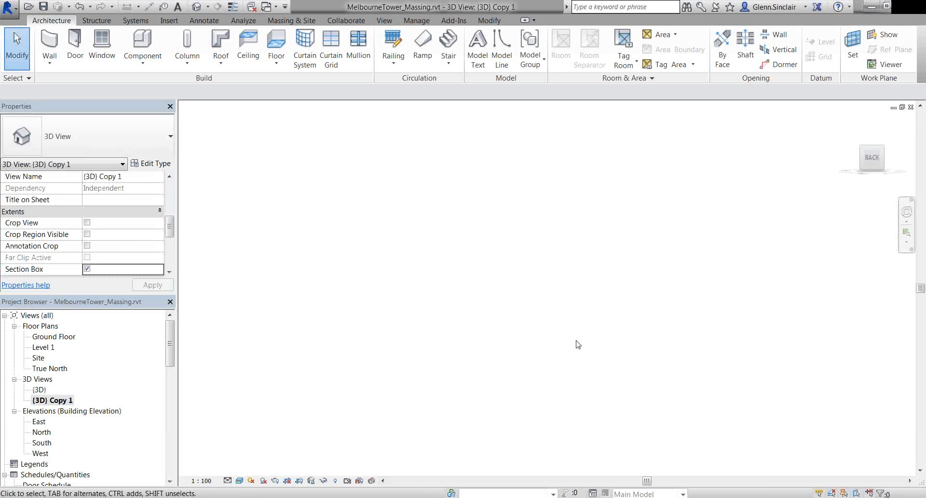
right_click(521, 296)
left_click(559, 396)
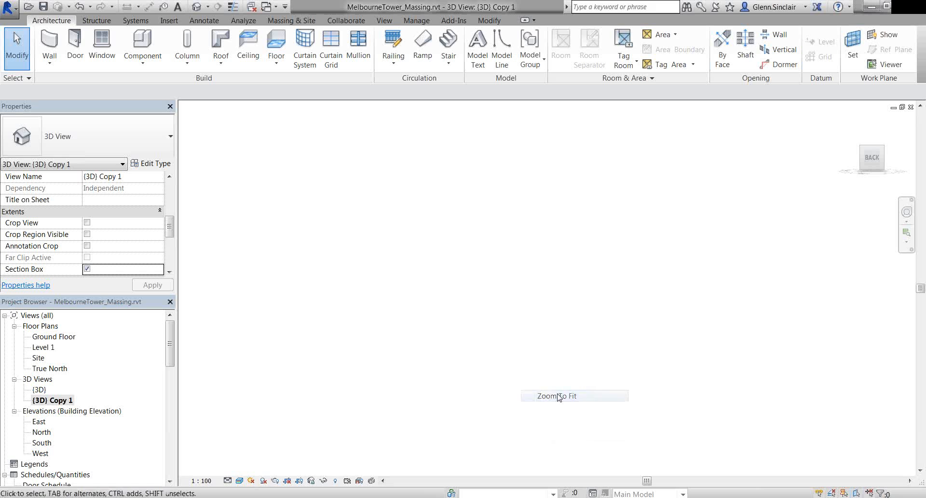
left_click(291, 20)
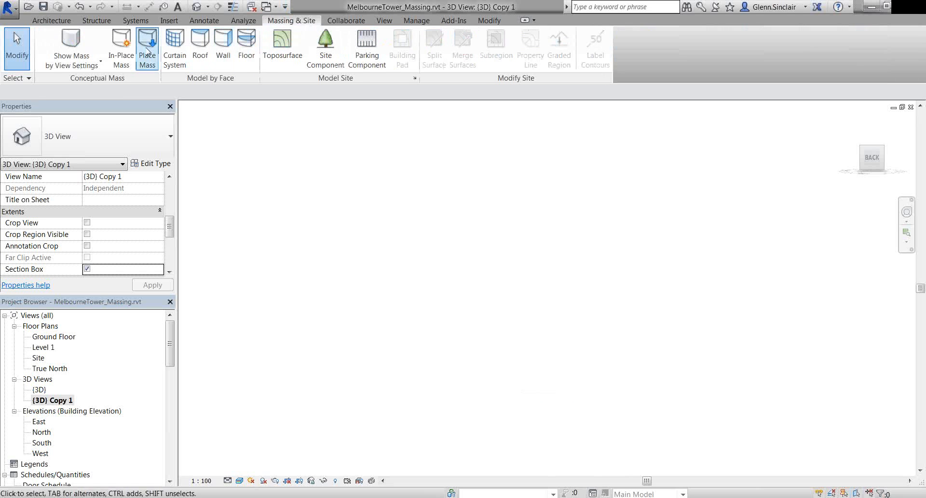
left_click(72, 61)
left_click(102, 108)
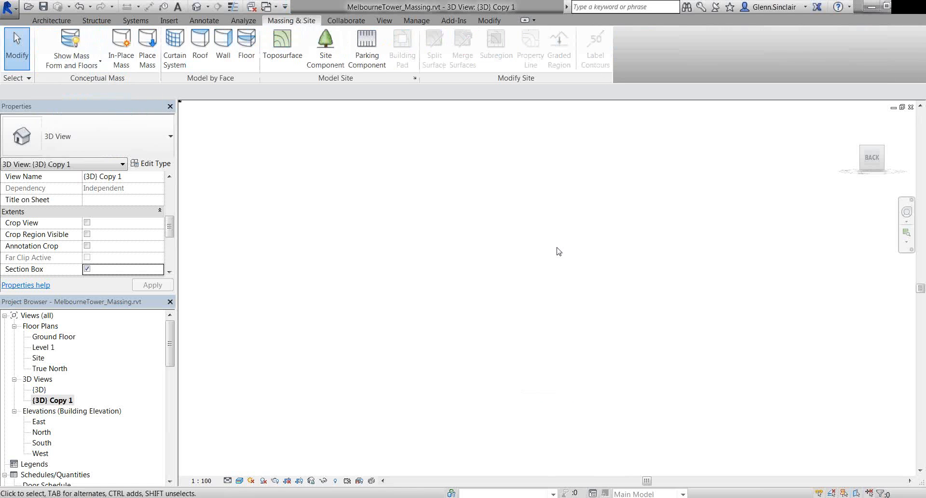
right_click(561, 233)
left_click(579, 333)
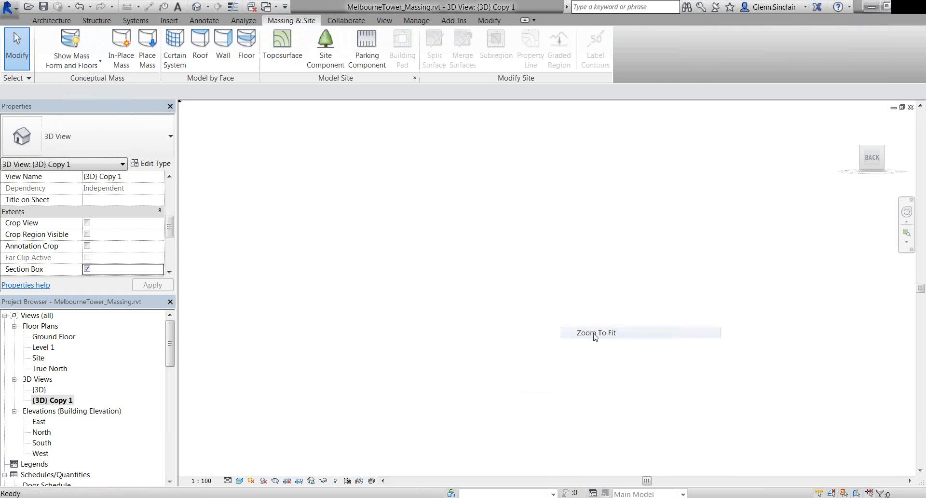
middle_click_drag(458, 258, 468, 314, "shift")
scroll(493, 286, "up", 3)
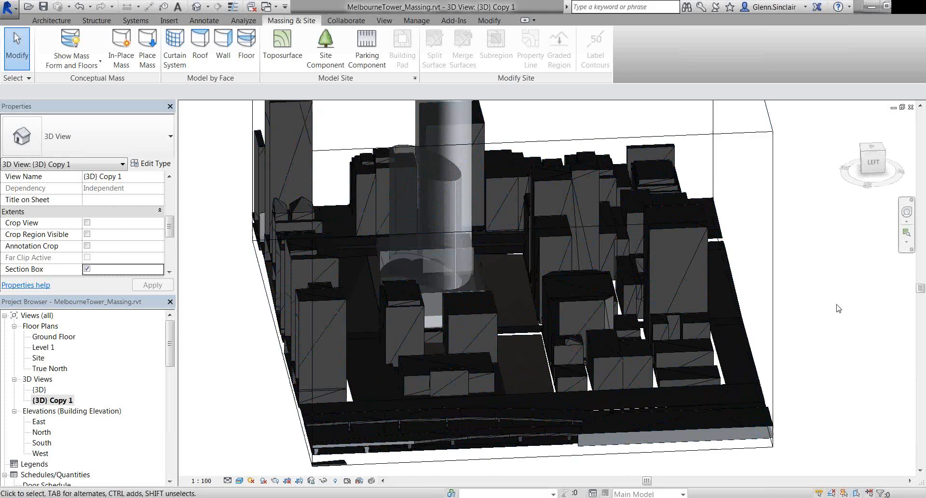
Examine the transparent tower mass within the surrounding city buildings from several sides
scroll(837, 308, "down", 3)
middle_click_drag(838, 308, 826, 428, "shift")
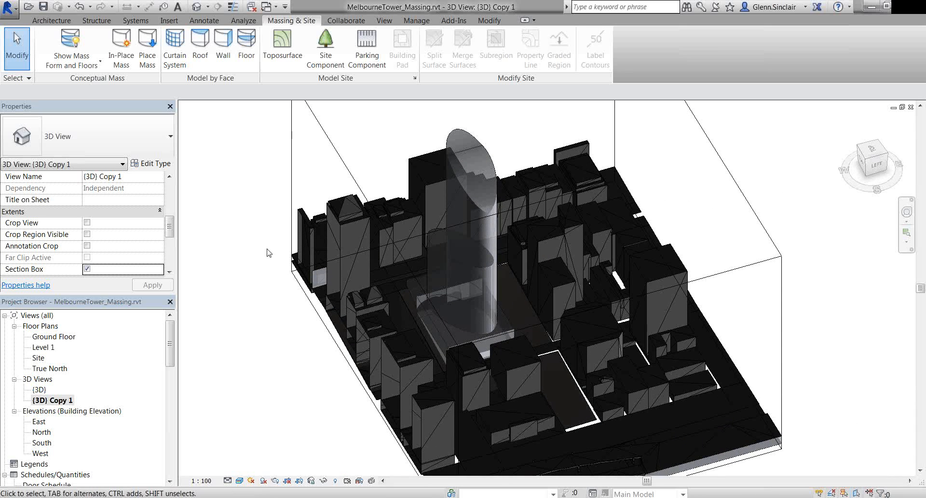
middle_click_drag(225, 290, 571, 268, "shift")
left_click(669, 340)
middle_click_drag(733, 358, 357, 282, "shift")
left_click(657, 248)
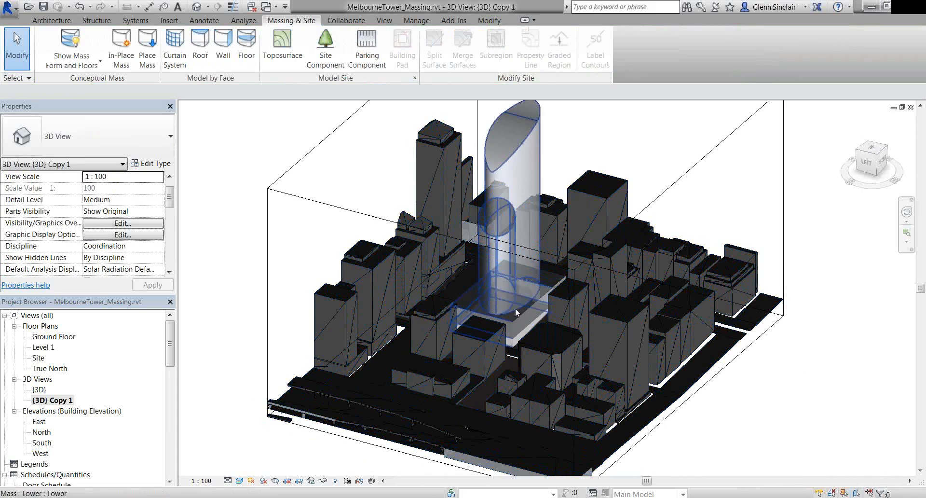
Open the {3D} view and start editing the arched podium extension mass in place
double_click(58, 390)
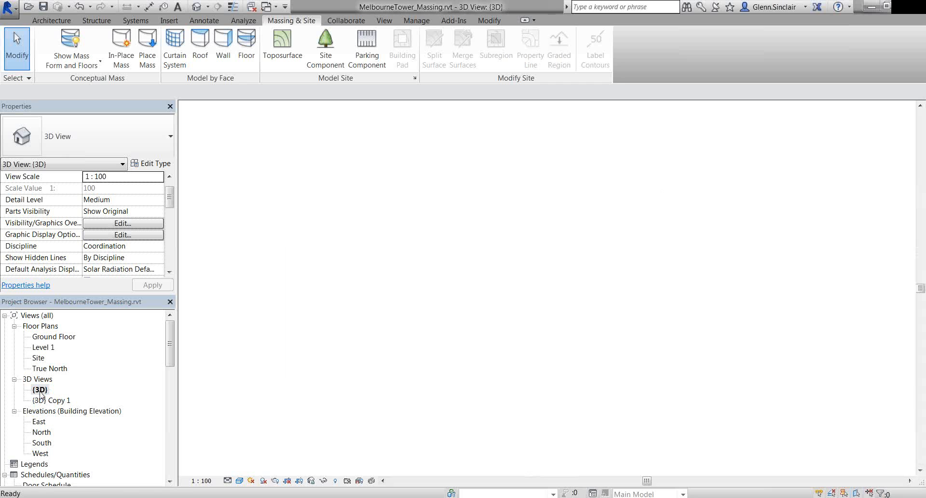
scroll(530, 366, "up", 4)
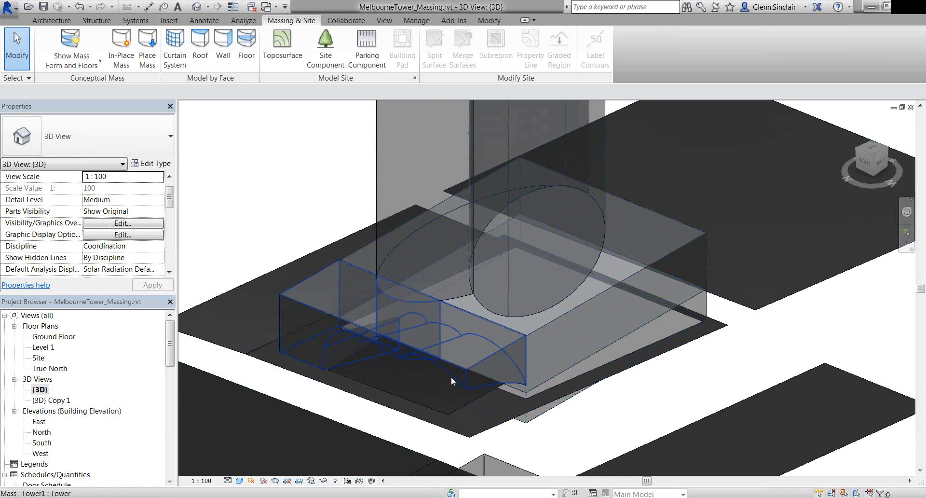
left_click(372, 334)
middle_click_drag(372, 334, 348, 314, "shift")
scroll(335, 342, "up", 2)
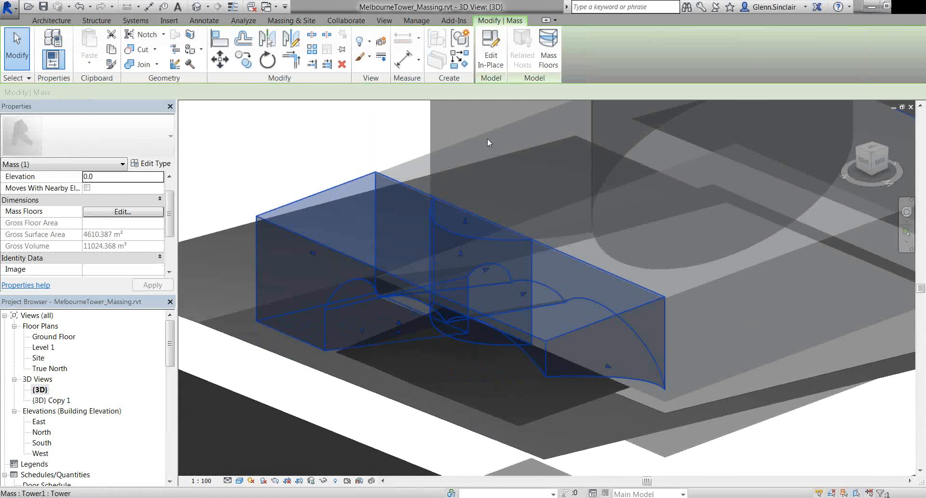
left_click(491, 52)
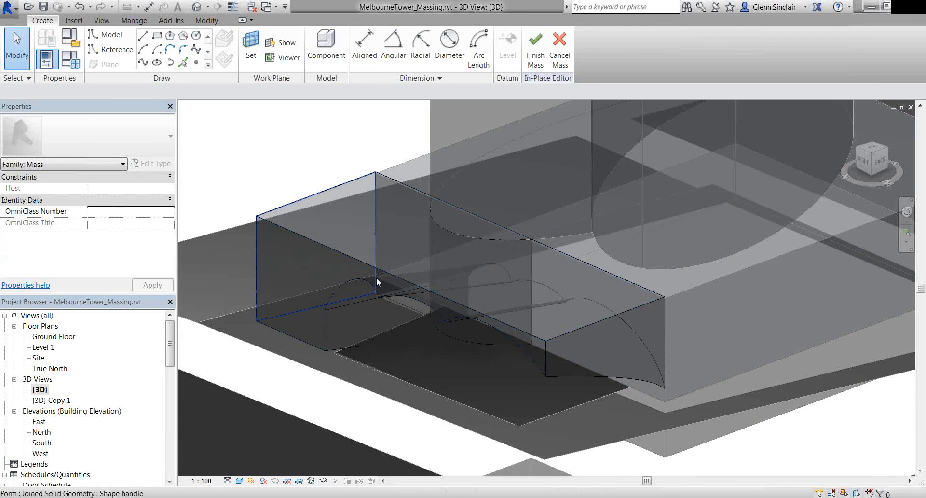
Try to edit the profile of the podium extension's joined arched form and leave the in-place edit
middle_click_drag(383, 285, 603, 256, "shift")
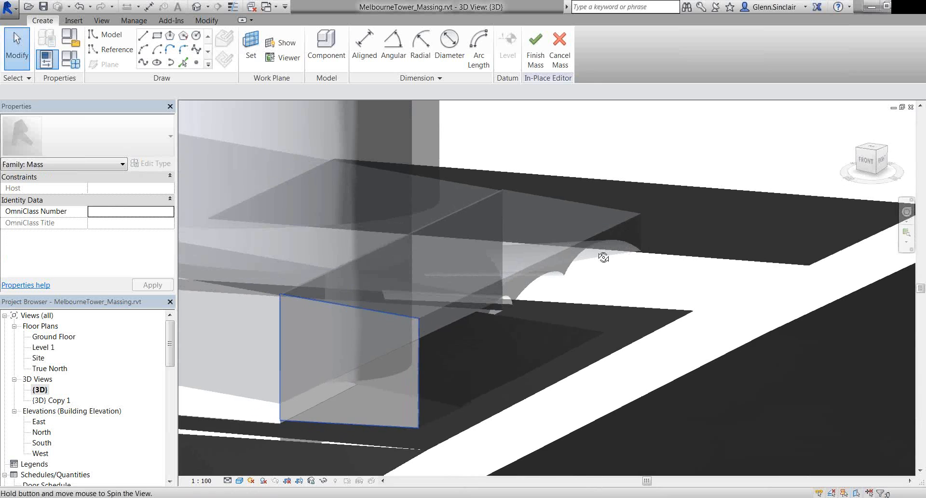
left_click(566, 264)
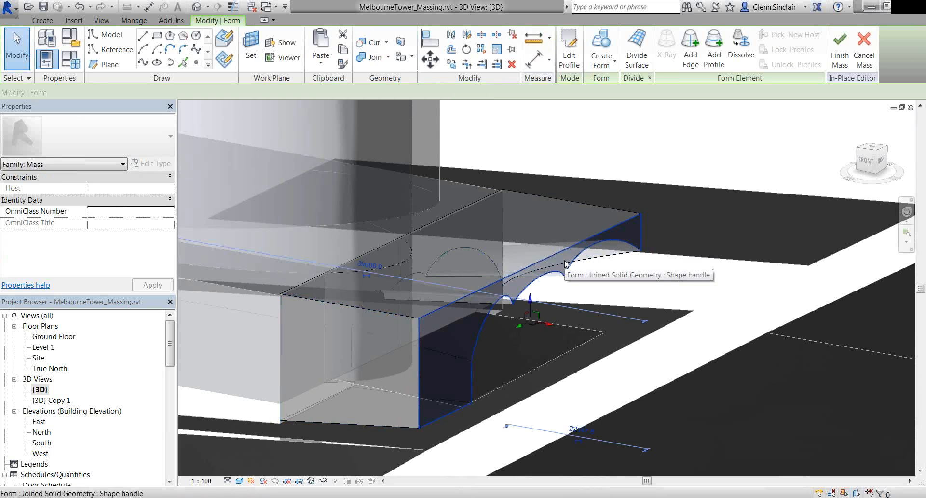
middle_click_drag(565, 263, 603, 249, "shift")
left_click(569, 53)
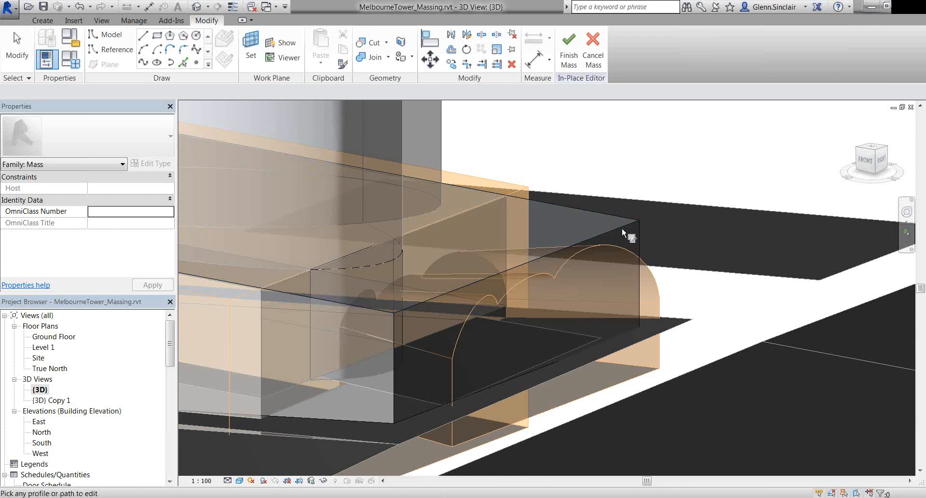
left_click(621, 228)
left_click_drag(654, 268, 538, 295)
scroll(646, 291, "down", 3)
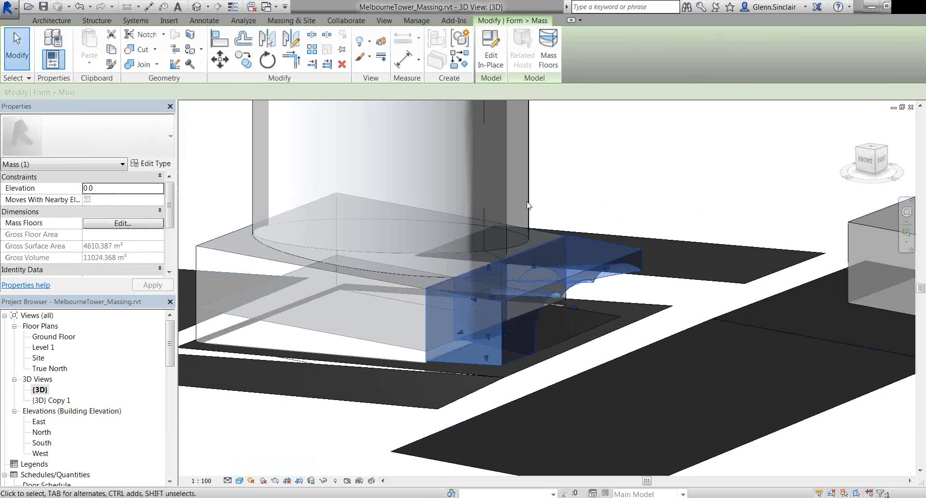
Reopen the podium extension mass for in-place editing and select the arched void form that cuts it
left_click_drag(434, 168, 738, 428)
left_click(621, 281)
left_click(603, 263)
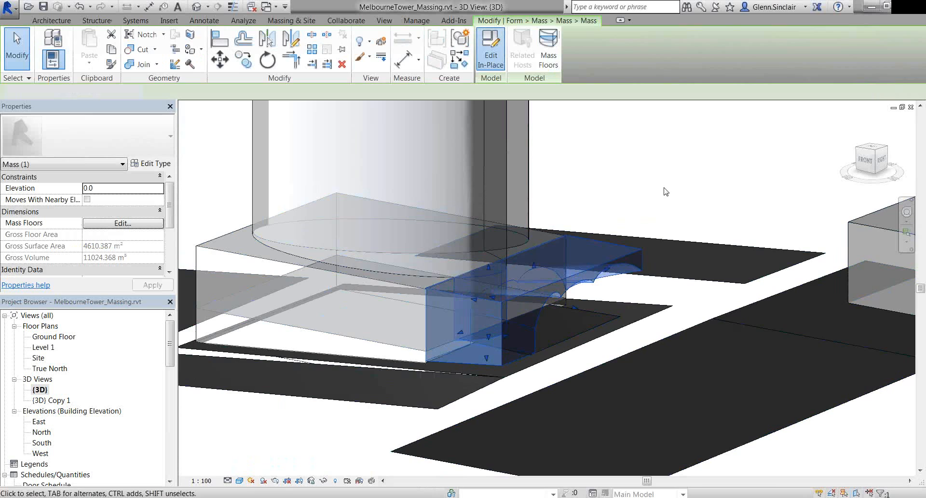
left_click_drag(697, 172, 622, 312)
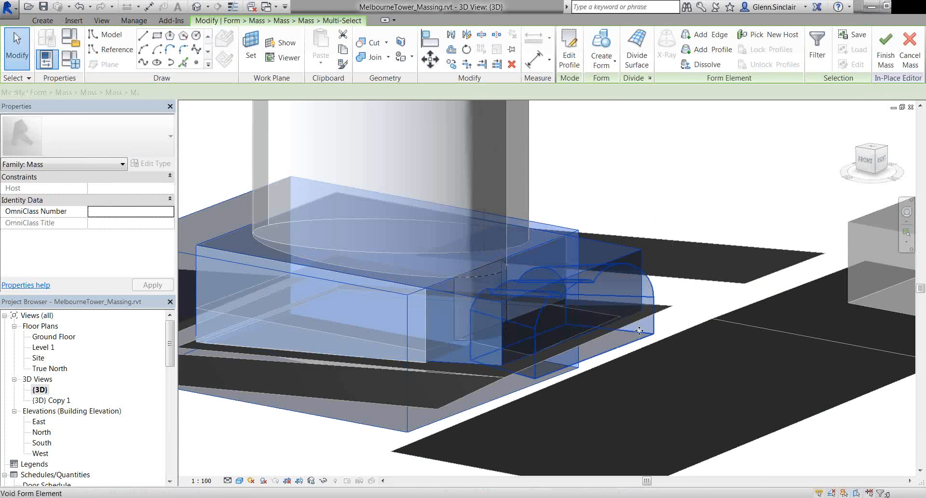
left_click(639, 331)
scroll(635, 315, "up", 2)
middle_click_drag(639, 318, 601, 332, "shift")
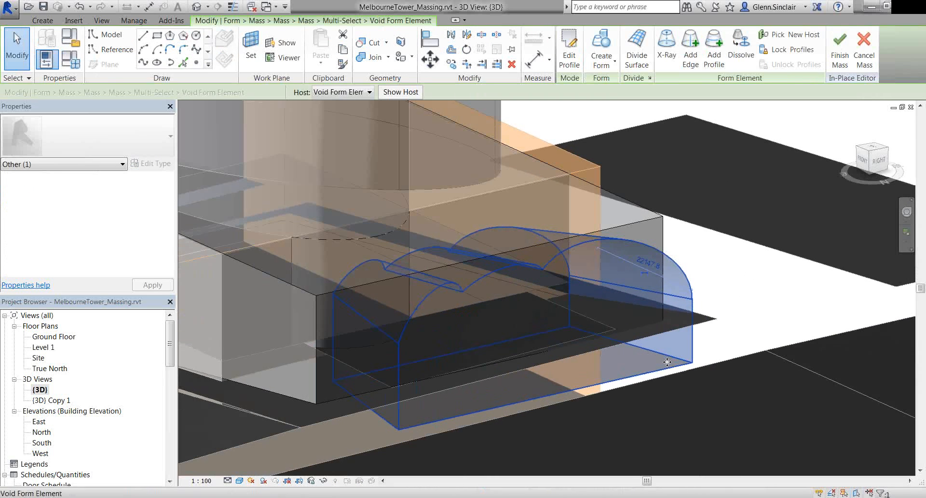
Open the arched void's profile sketch, inspect its largest arch curve, and finish the sketch
left_click(568, 56)
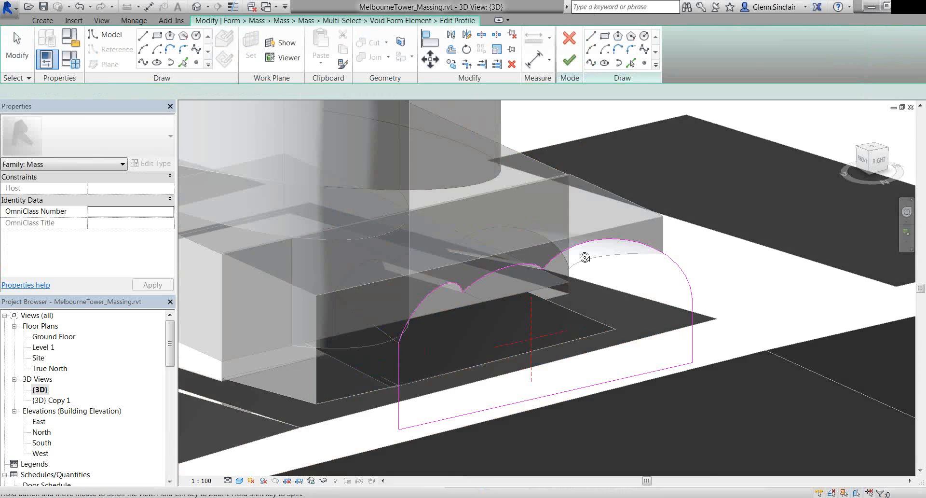
middle_click_drag(584, 257, 546, 240, "shift")
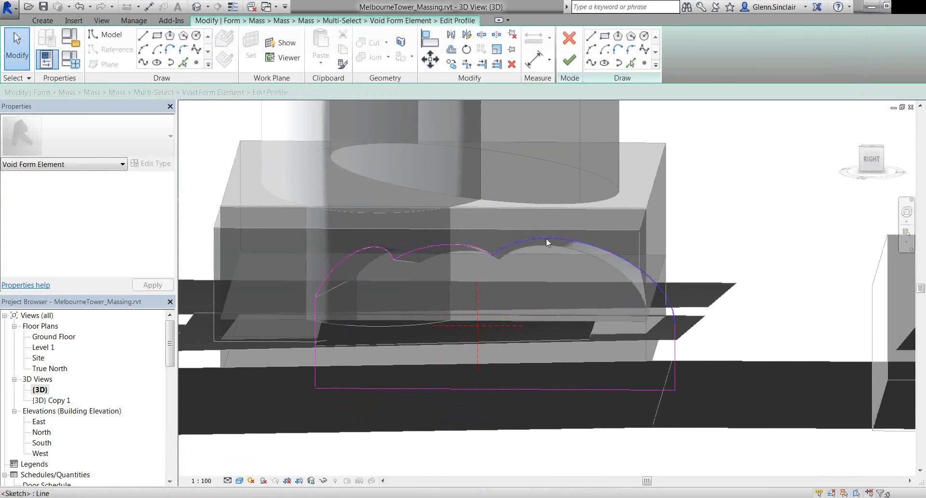
scroll(596, 235, "up", 1)
left_click(587, 236)
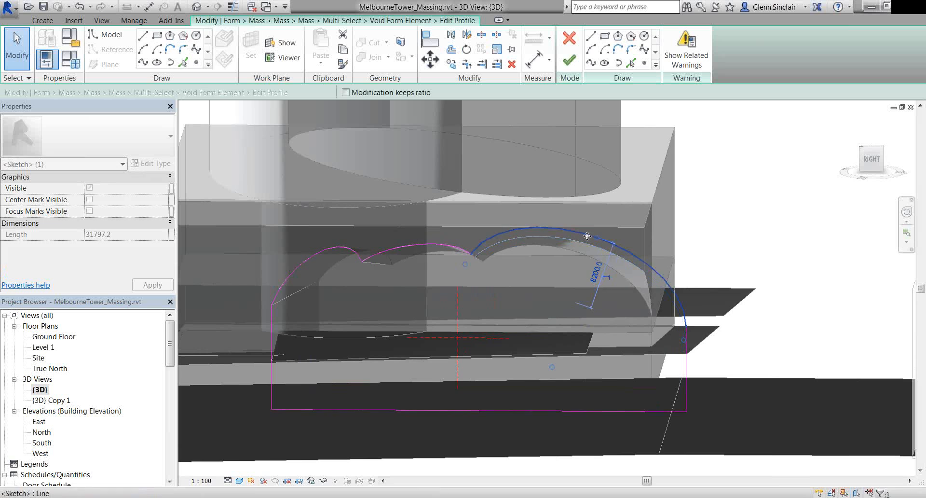
scroll(578, 229, "up", 1)
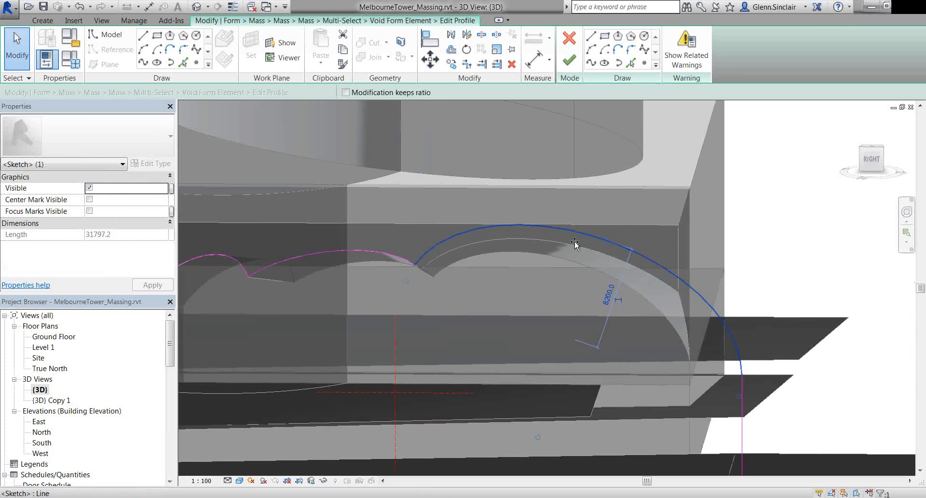
left_click(569, 59)
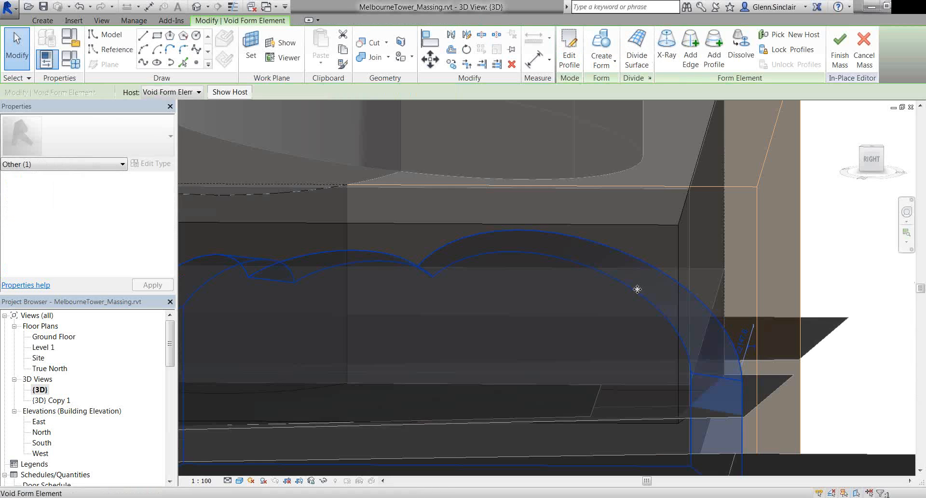
Deselect the void form and inspect the arched podium cut and the whole tower from several sides
scroll(637, 289, "down", 1)
middle_click_drag(637, 289, 378, 206, "shift")
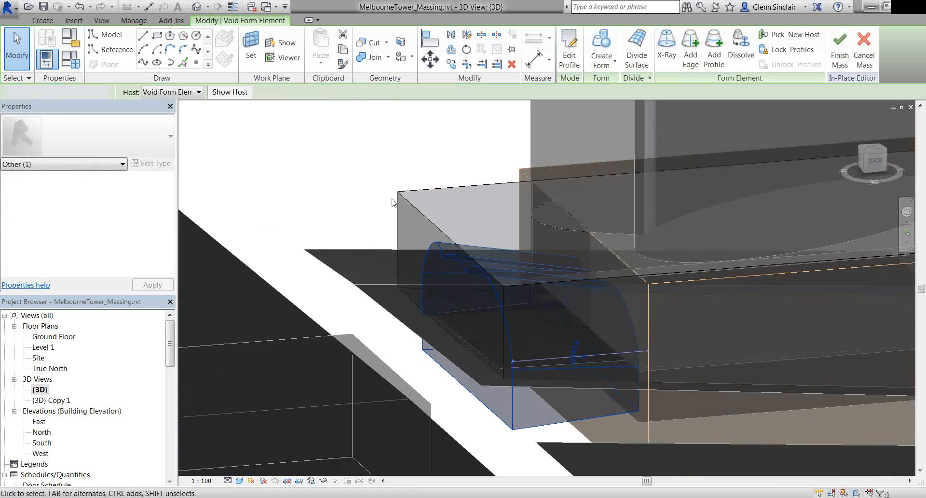
left_click(392, 202)
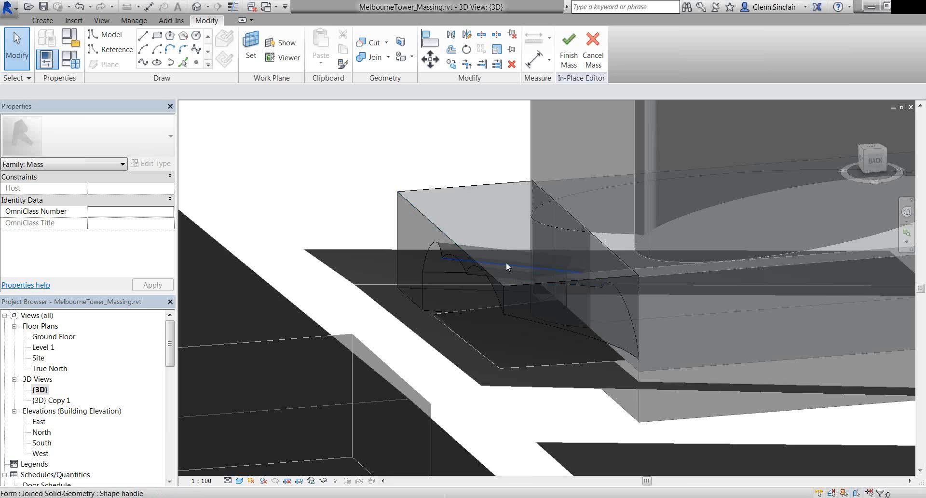
scroll(506, 262, "down", 2)
middle_click_drag(532, 260, 468, 358)
scroll(456, 373, "down", 2)
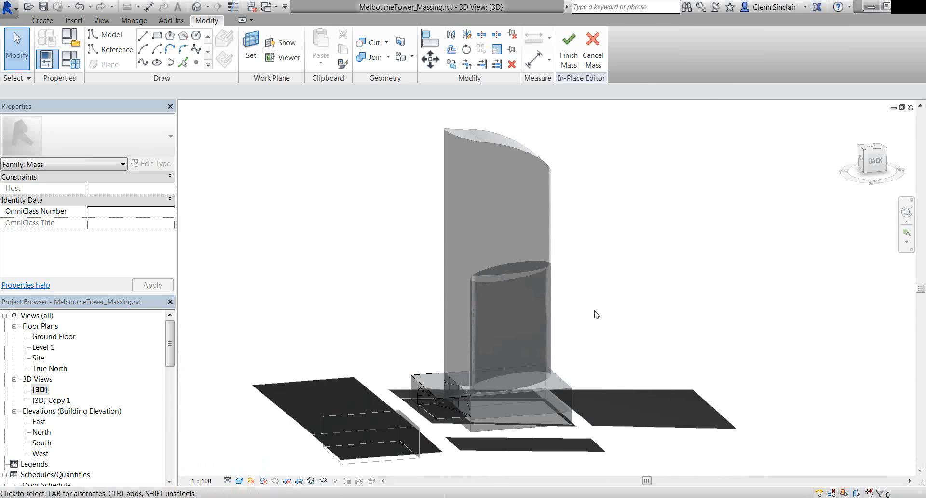
middle_click_drag(603, 316, 653, 345, "shift")
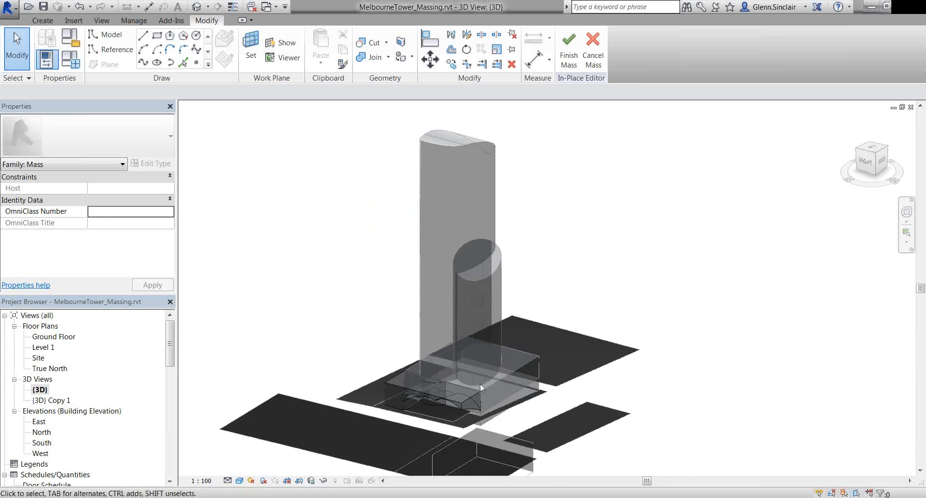
Open the South elevation and finish the in-place mass edit
double_click(39, 422)
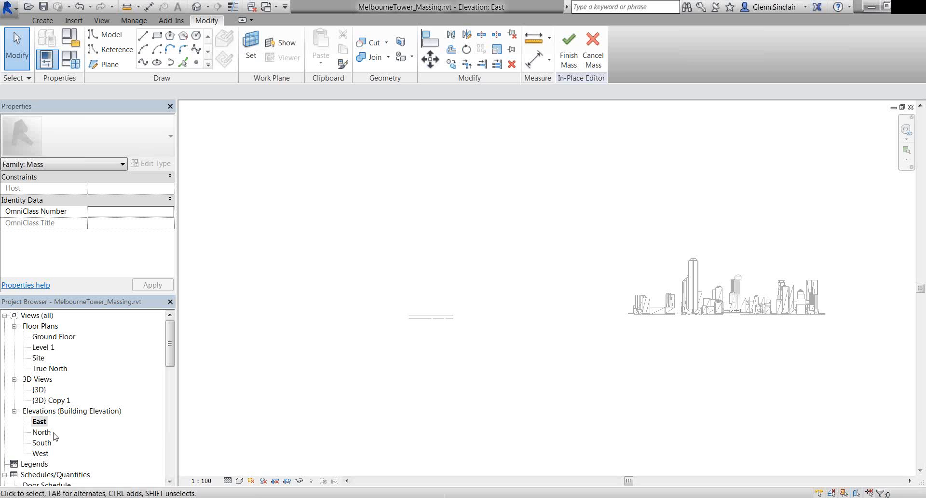
double_click(46, 443)
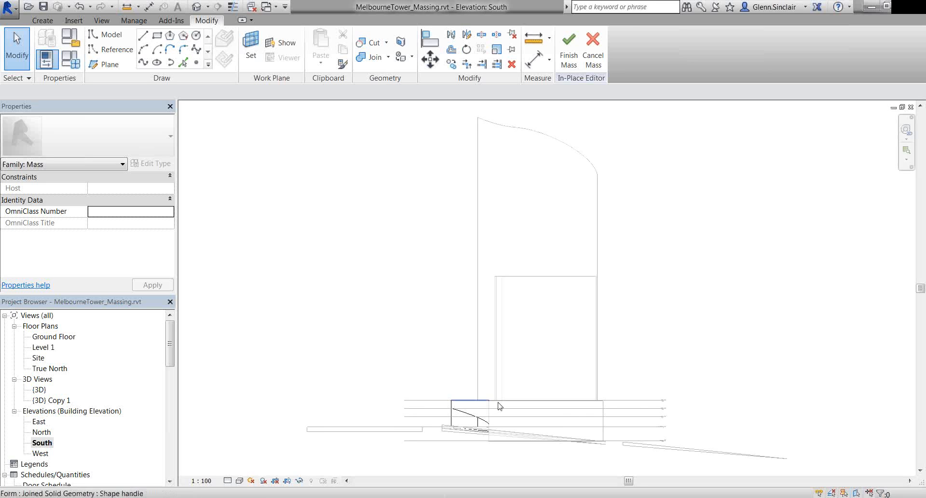
scroll(593, 409, "up", 3)
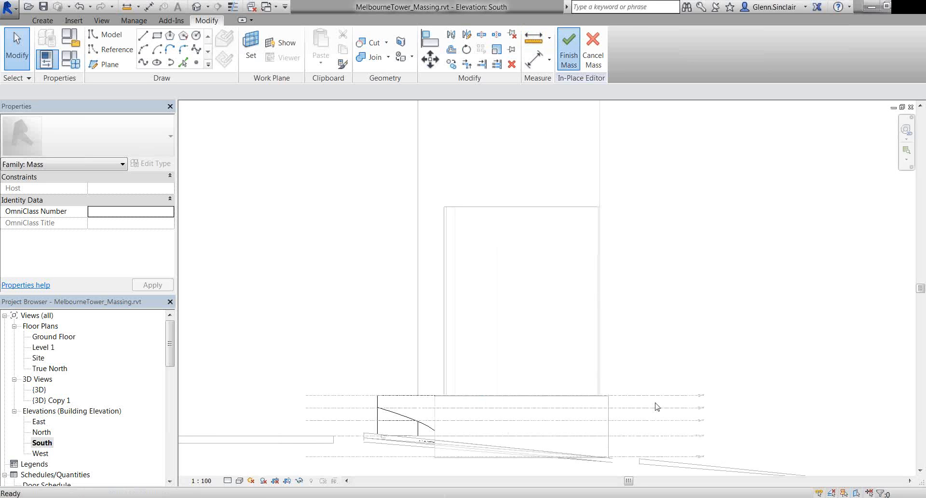
Array Level 3 upward as a grouped, associated linear array of 45 levels spaced 3.5 m apart
scroll(653, 417, "up", 5)
middle_click_drag(649, 254, 612, 395)
scroll(725, 374, "up", 6)
scroll(726, 374, "down", 10)
left_click(613, 399)
scroll(589, 411, "up", 2)
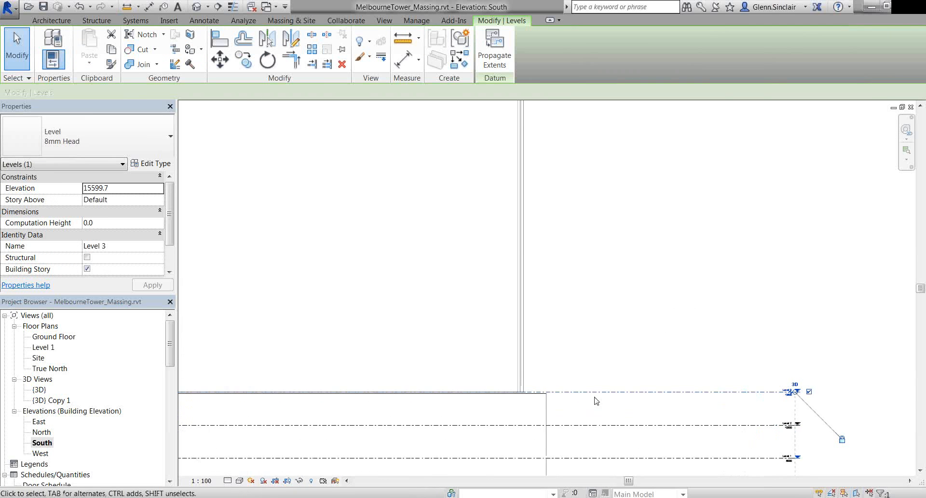
left_click(319, 52)
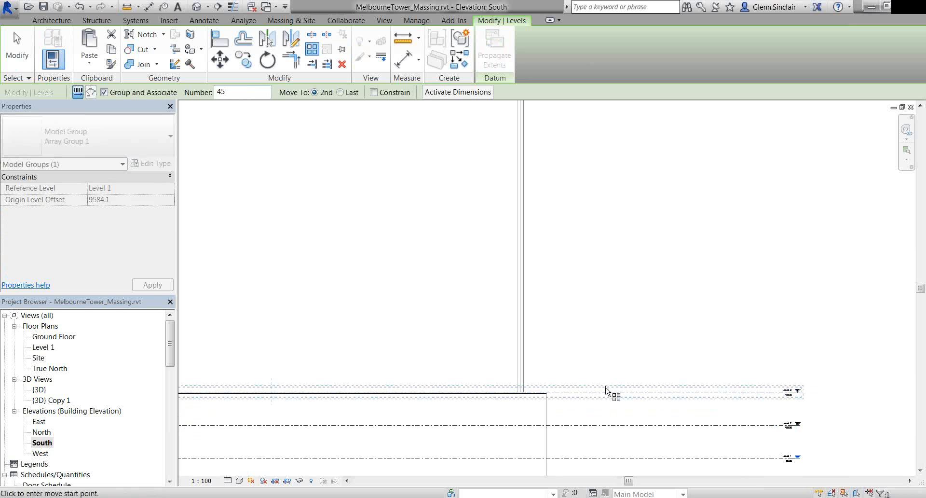
left_click(607, 391)
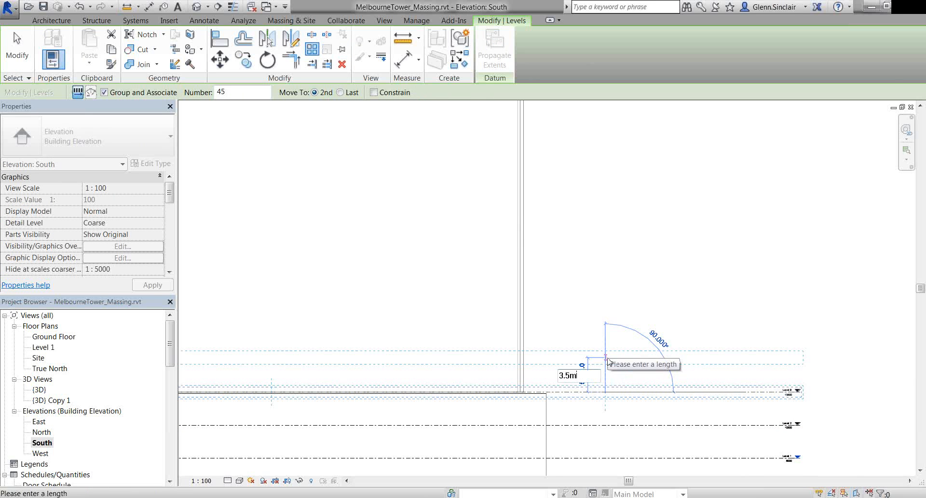
key("Return")
scroll(709, 437, "down", 2)
scroll(736, 430, "up", 5)
scroll(711, 414, "down", 6)
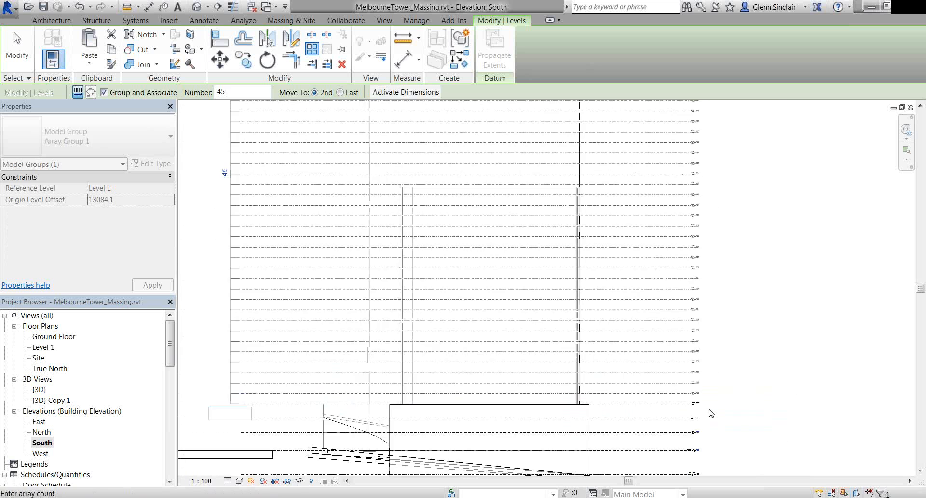
scroll(695, 268, "down", 3)
scroll(585, 215, "up", 4)
key("Return")
Select a level group in the array and set the number of levels to 50
scroll(580, 203, "up", 3)
scroll(603, 205, "down", 6)
middle_click_drag(654, 384, 636, 213)
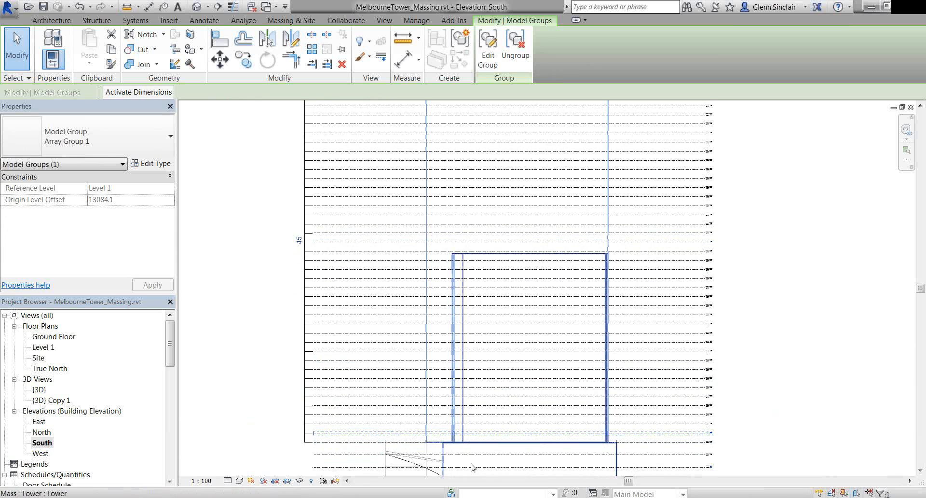
left_click(268, 426)
middle_click_drag(268, 426, 310, 399)
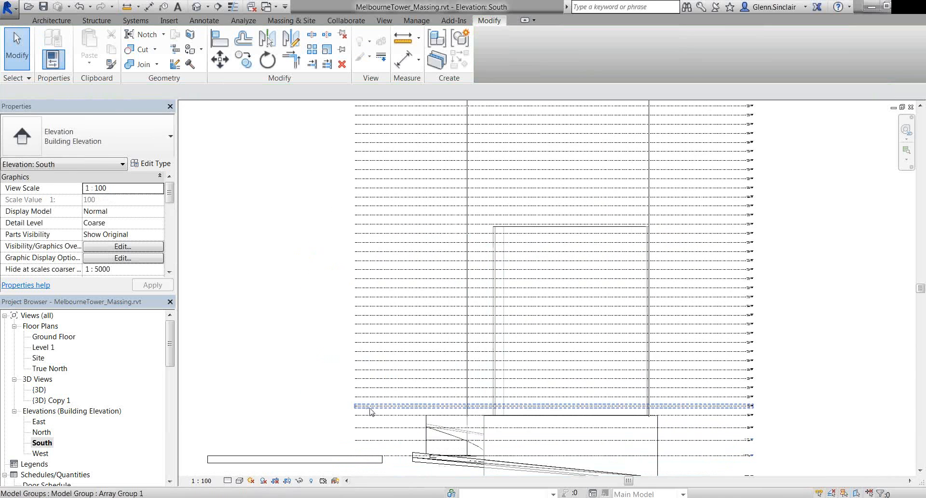
left_click(372, 411)
scroll(299, 254, "up", 1)
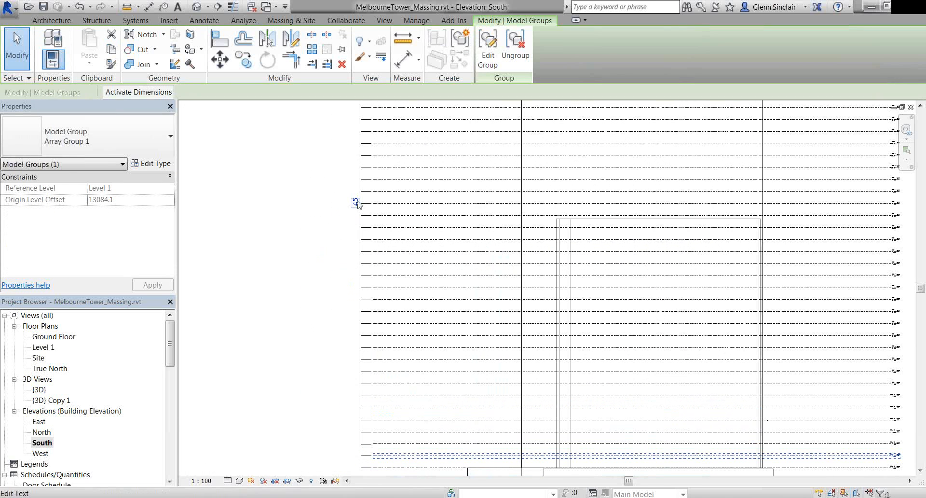
left_click(357, 203)
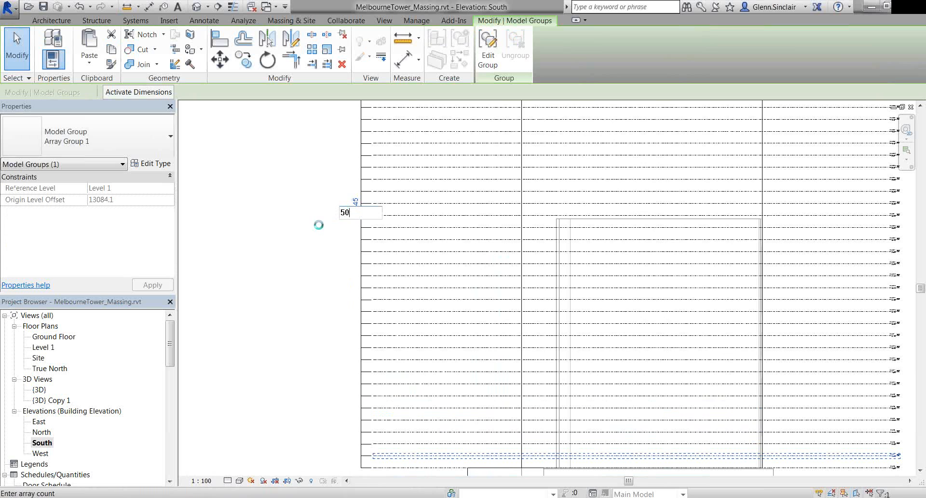
key("Return")
scroll(335, 371, "down", 3)
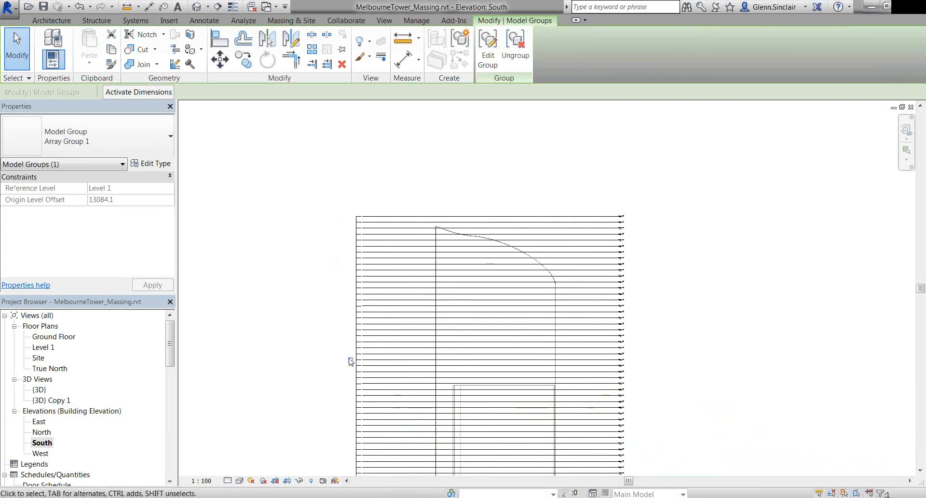
Set the level array's count to 45
left_click(351, 363)
middle_click_drag(355, 372, 354, 359)
left_click(365, 343)
scroll(359, 352, "up", 2)
left_click(349, 347)
key("Return")
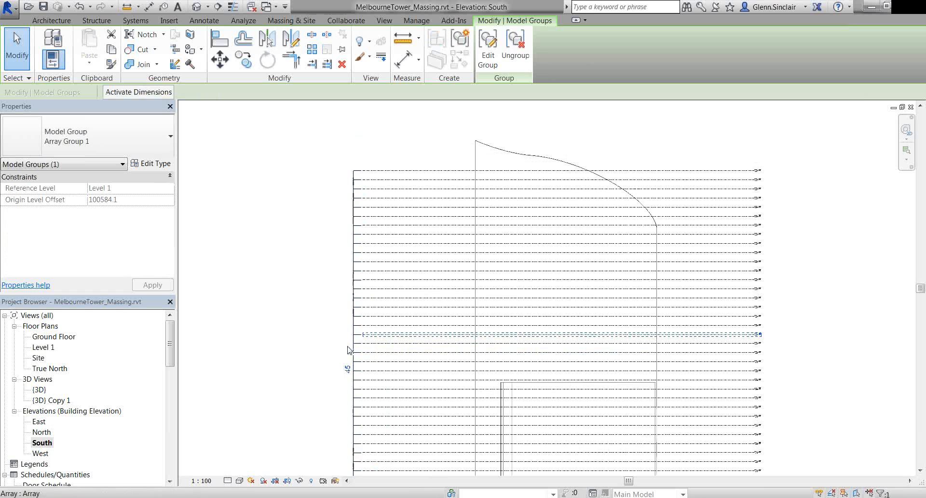
Deselect the level array in the South elevation and open the default 3D view
left_click(310, 332)
scroll(317, 291, "down", 3)
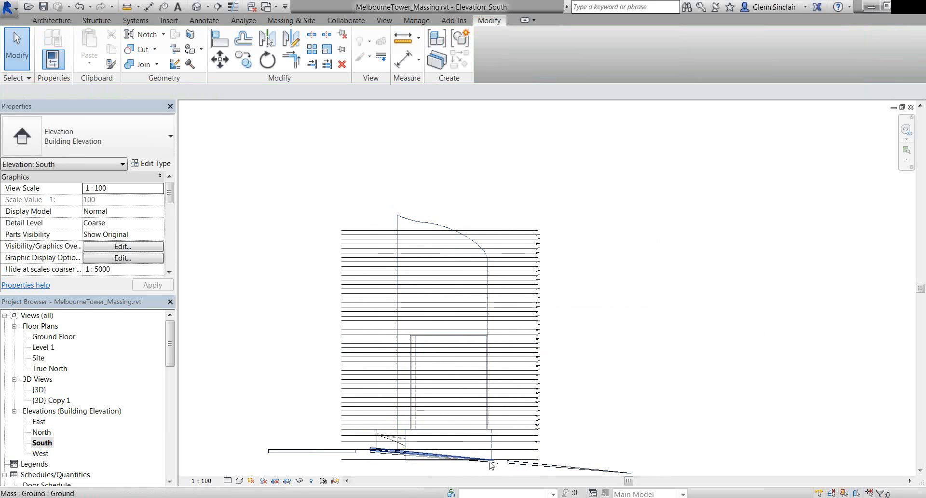
scroll(500, 457, "up", 3)
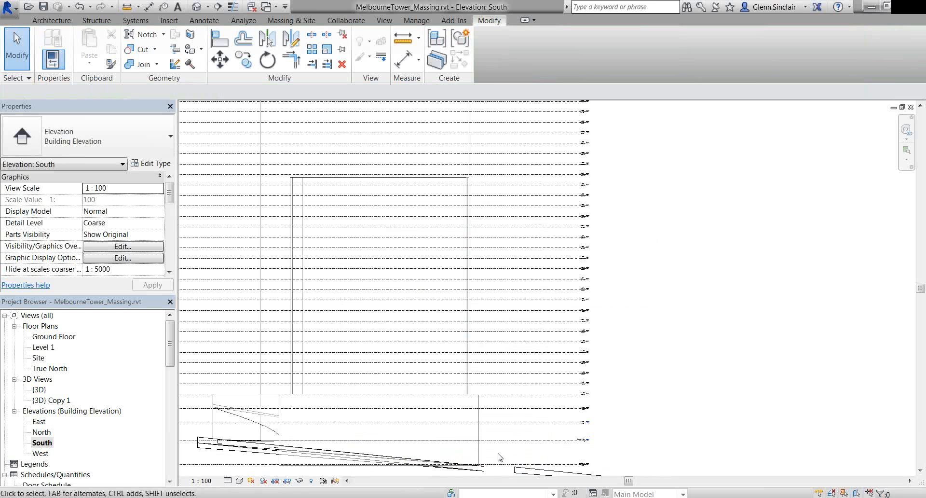
left_click(197, 7)
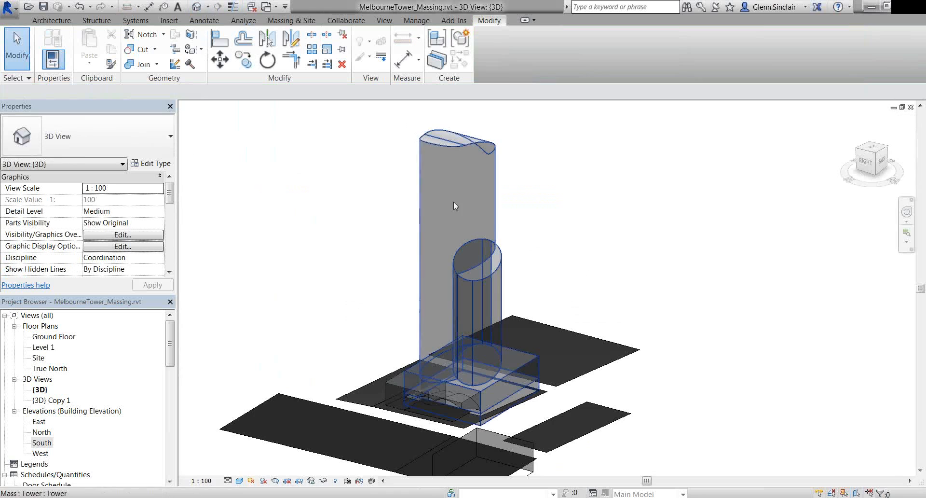
Add mass floors to the tower mass for the listed levels up to Level 47
left_click(456, 198)
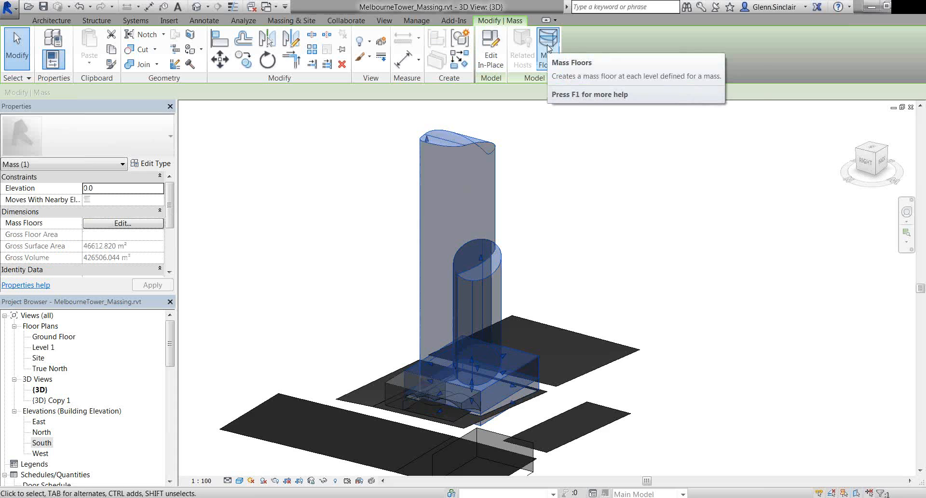
left_click(549, 49)
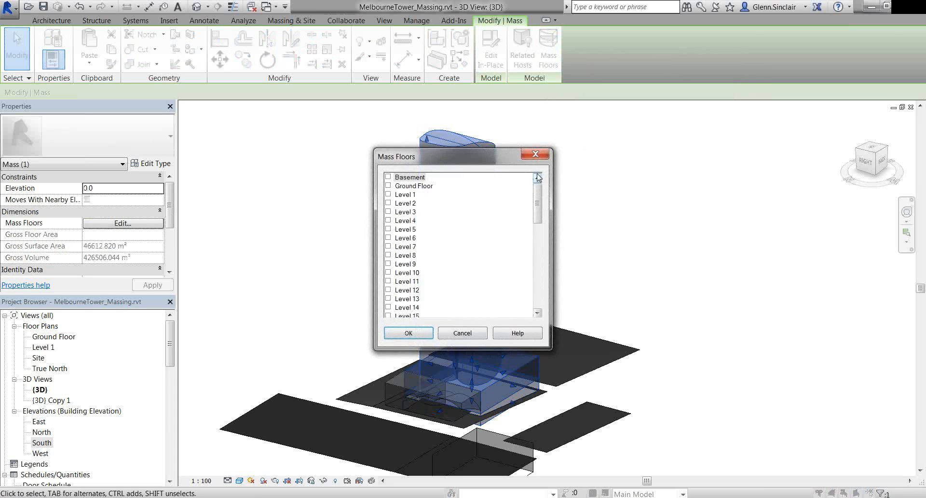
left_click_drag(497, 153, 317, 108)
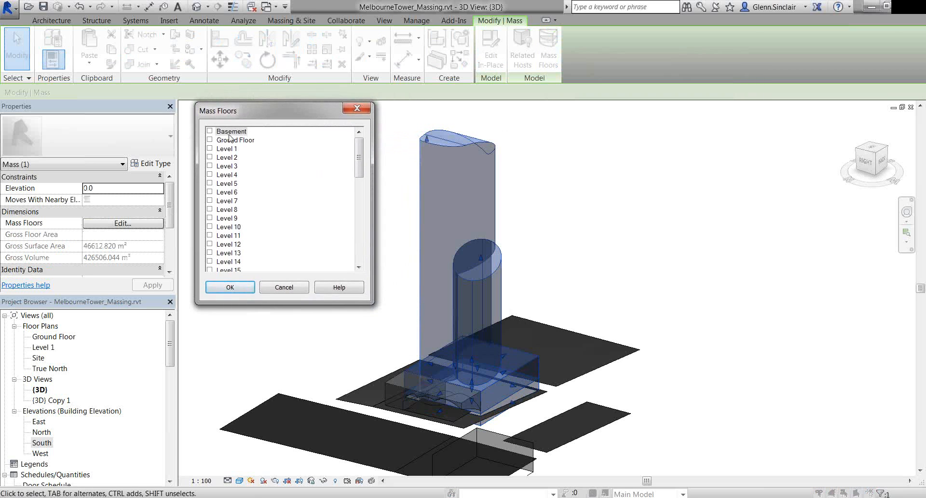
left_click_drag(357, 158, 357, 245)
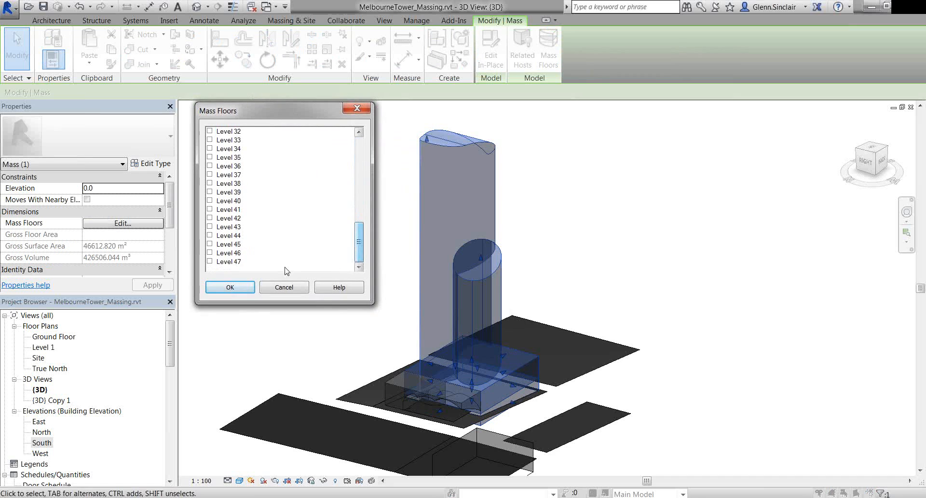
left_click(237, 263, "shift")
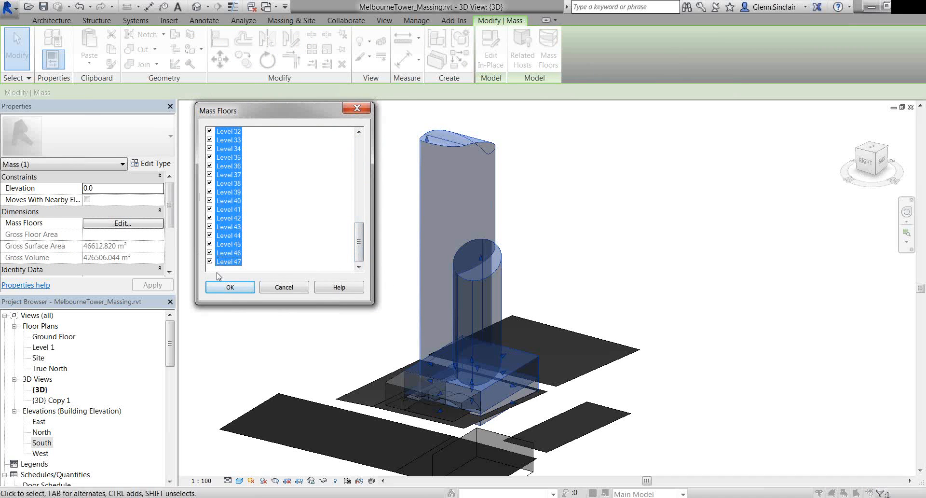
left_click(226, 288)
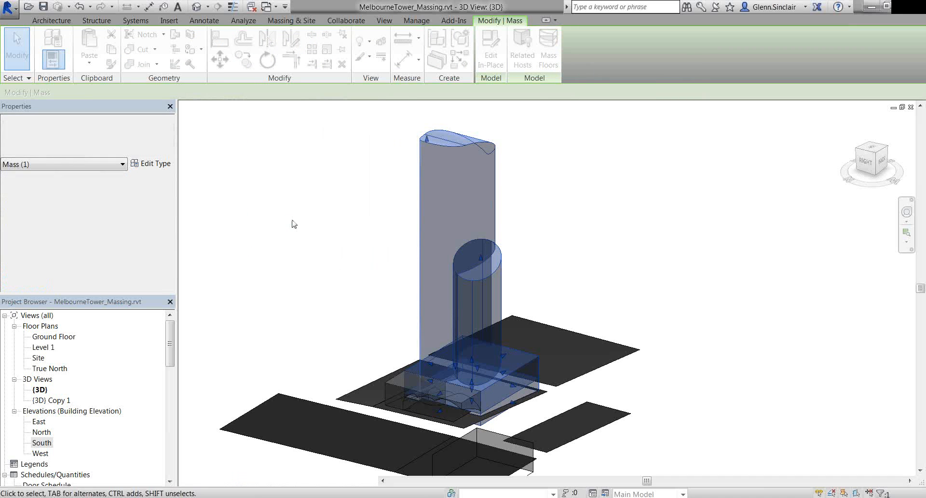
Select the Level 39 mass floor near the tower's top and examine its perimeter, area and volume properties
left_click(527, 227)
scroll(526, 229, "up", 4)
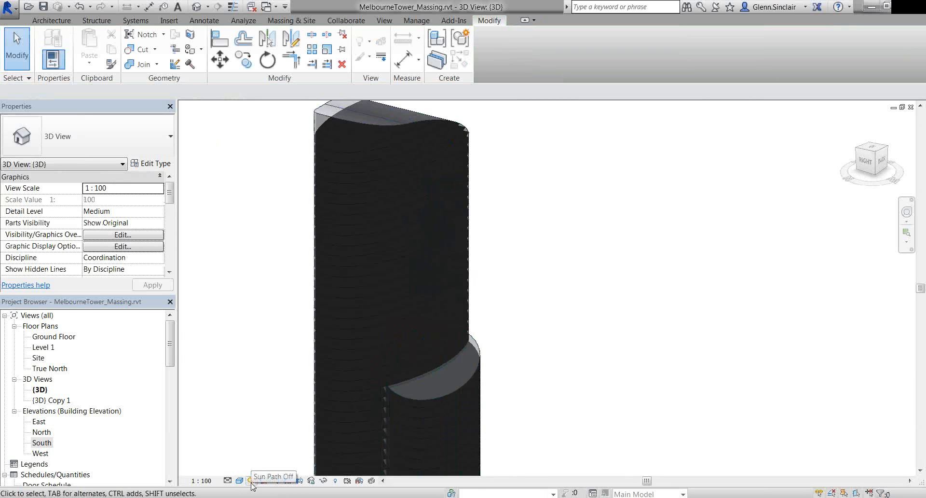
middle_click_drag(398, 384, 572, 375, "shift")
middle_click_drag(439, 348, 611, 353)
scroll(358, 169, "up", 2)
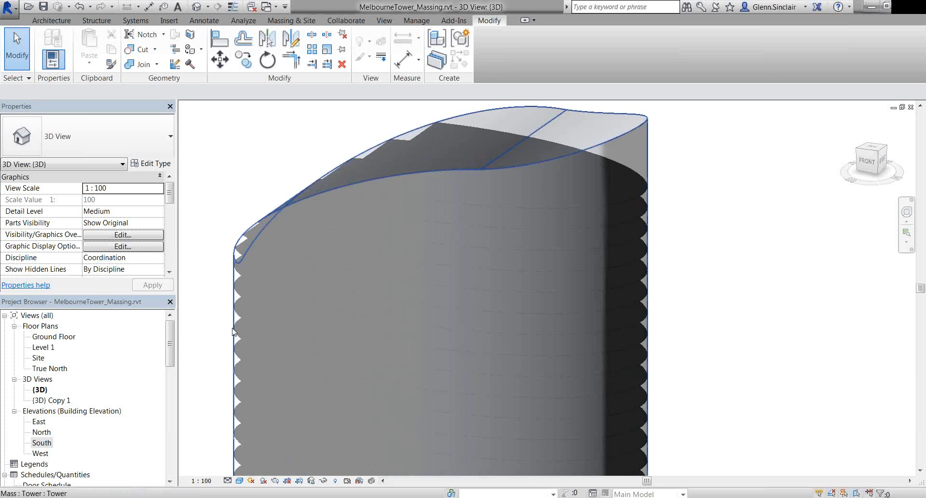
scroll(217, 324, "up", 3)
scroll(241, 328, "down", 3)
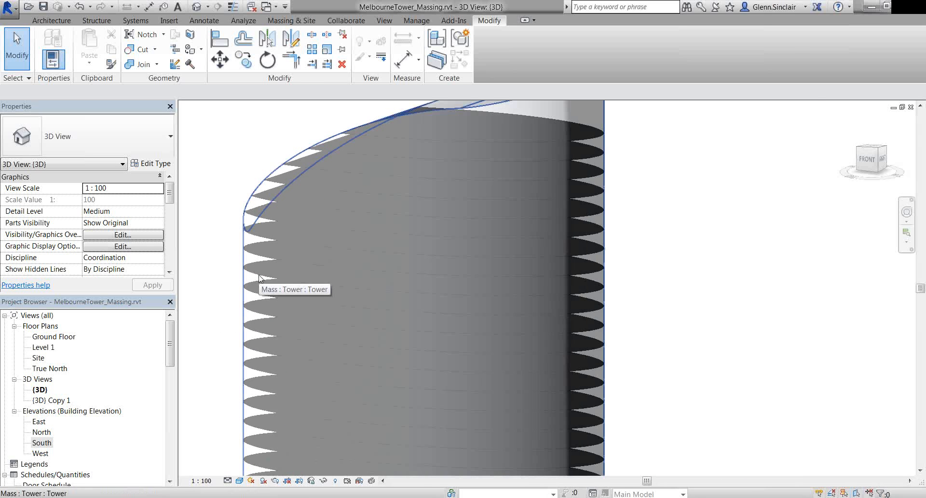
key("Tab")
left_click(259, 278)
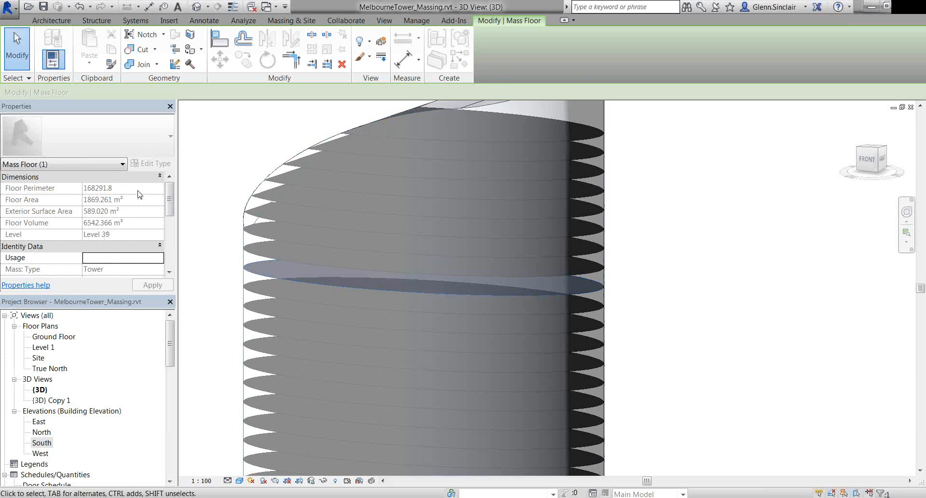
mouse_move(170, 203)
left_mouse_down()
mouse_move(171, 249)
mouse_move(172, 210)
left_mouse_up()
left_click(206, 228)
Select the Level 22 mass floor, examine its properties and inspect the floors across the whole tower
scroll(291, 239, "down", 10)
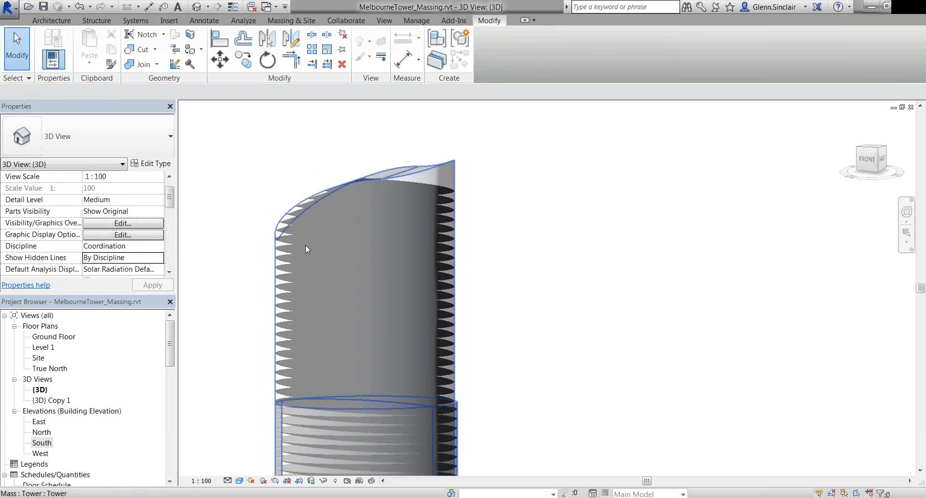
mouse_move(447, 325)
middle_mouse_down("shift")
mouse_move(404, 361)
mouse_move(560, 347)
mouse_move(461, 326)
middle_mouse_up("shift")
scroll(404, 361, "up", 4)
left_click(440, 352)
middle_click_drag(421, 301, 647, 372, "shift")
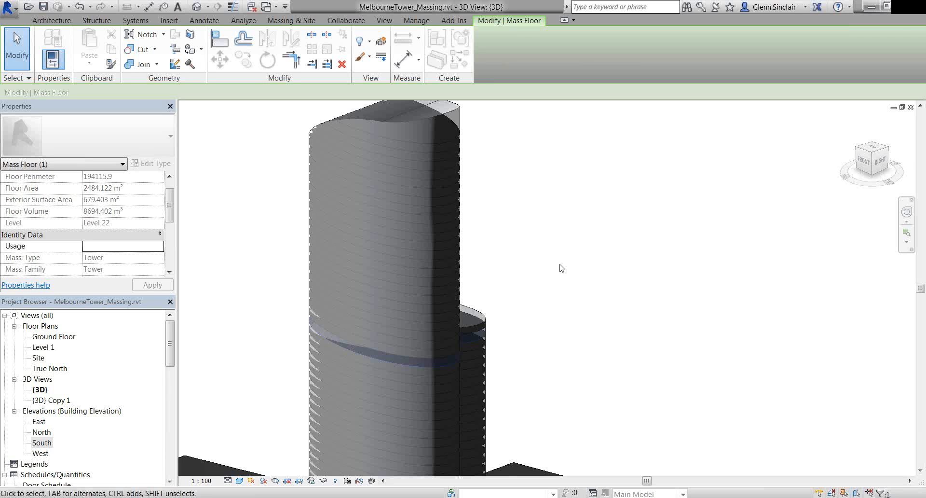
scroll(562, 269, "down", 3)
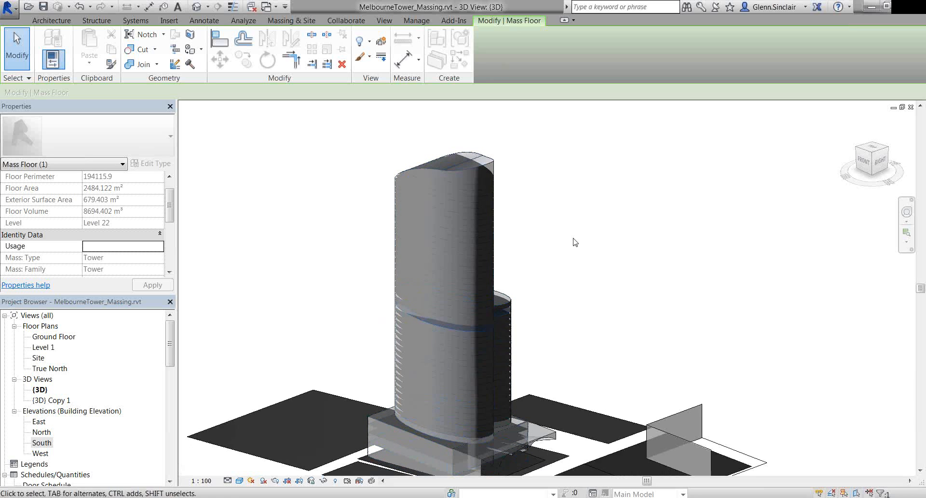
middle_click_drag(679, 201, 583, 275, "shift")
left_click(579, 264)
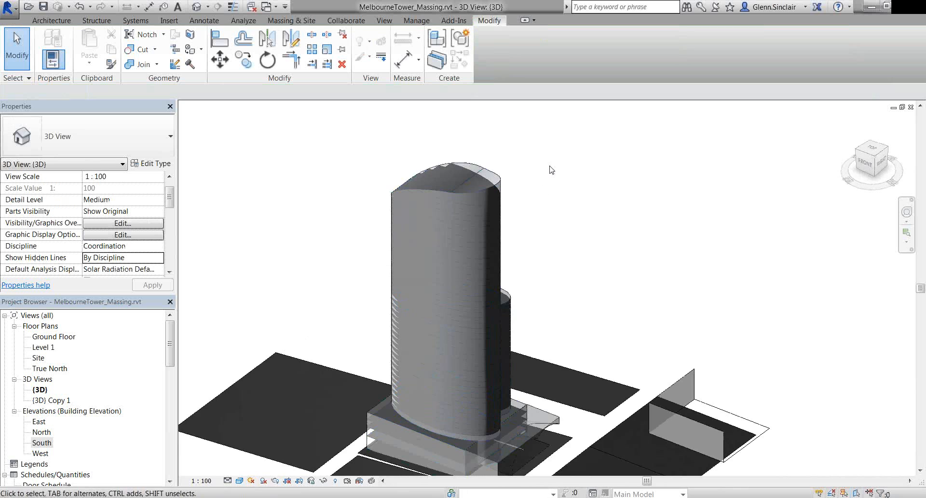
Set the 3D view to Top and start a new in-place mass named Mass 1
left_click(870, 148)
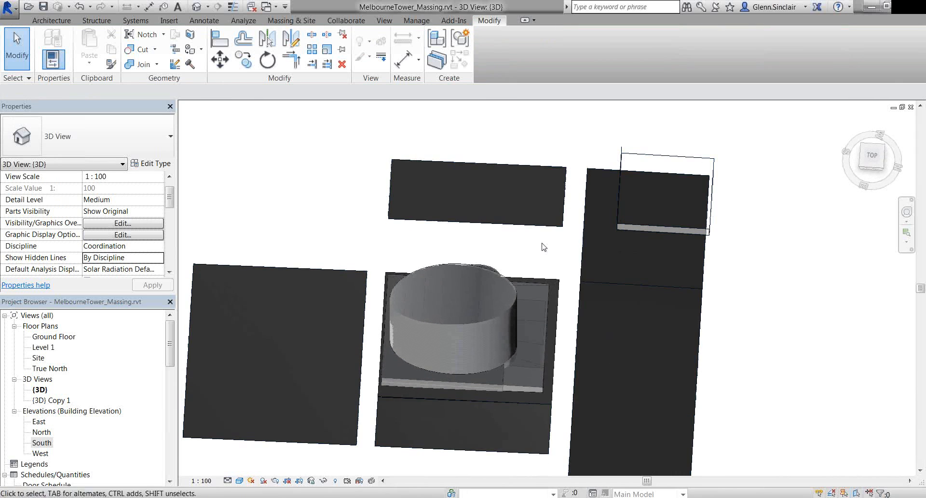
scroll(644, 271, "down", 5)
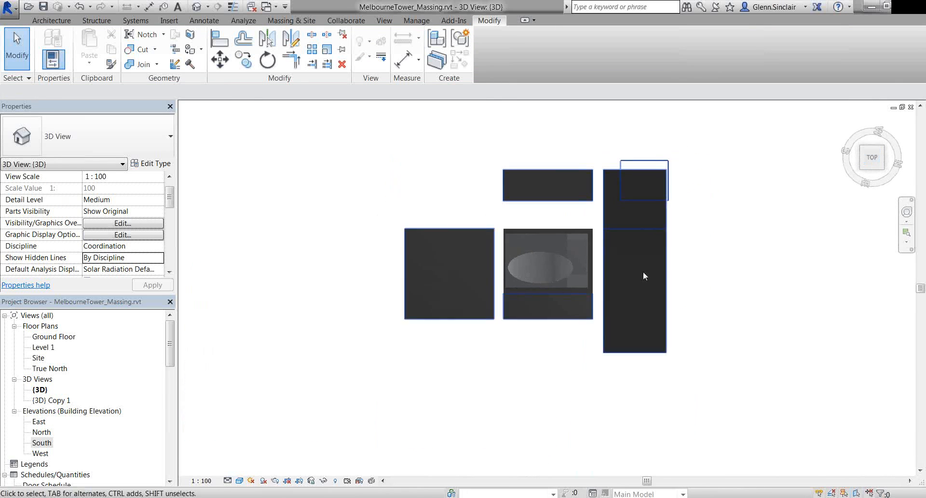
scroll(564, 297, "up", 5)
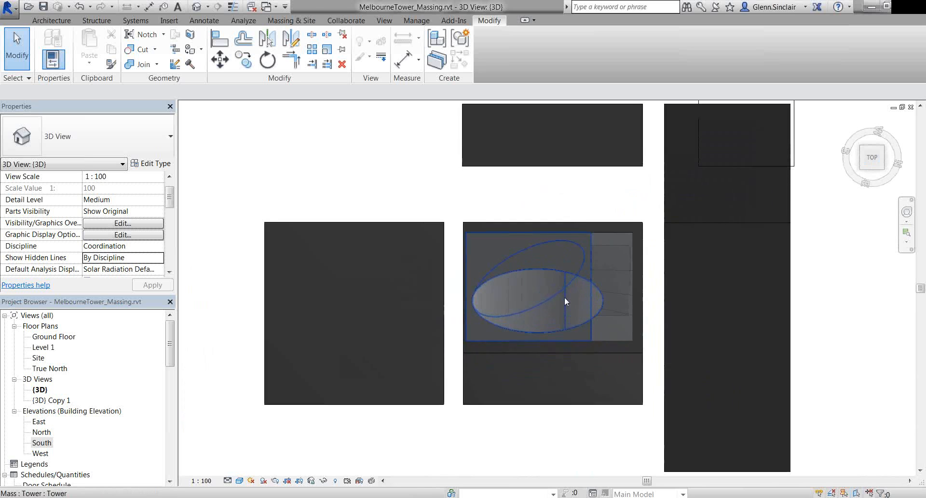
middle_click_drag(565, 297, 487, 313)
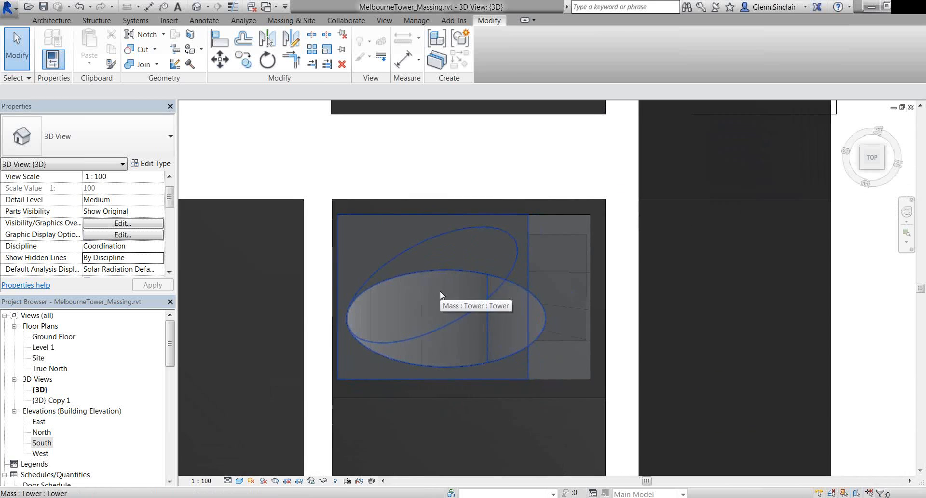
scroll(437, 295, "up", 2)
key("Escape")
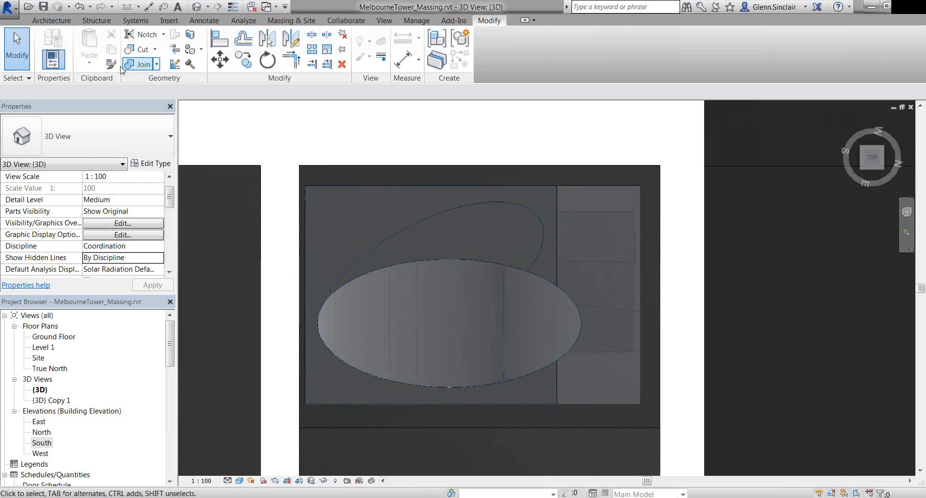
left_click(48, 21)
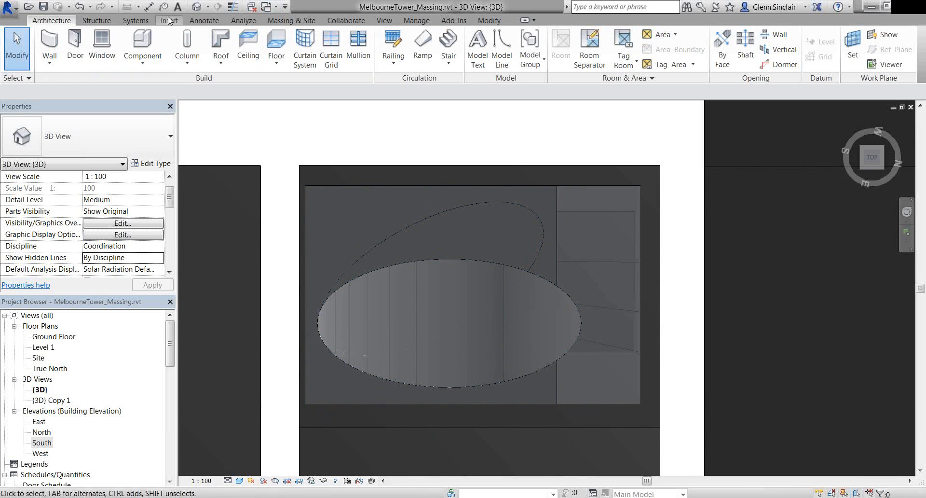
left_click(291, 21)
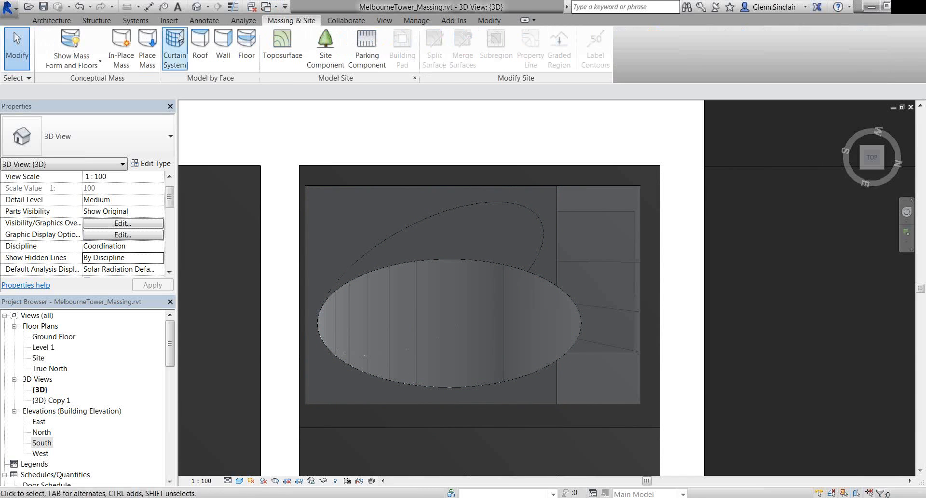
left_click(121, 46)
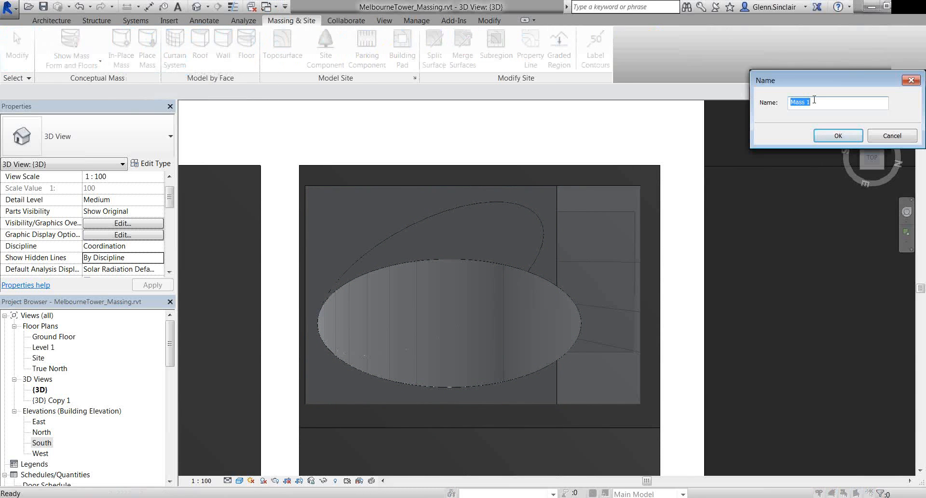
left_click(838, 136)
Sketch a rectangle about 26000 by 13000 mm on the Ground Floor level inside the tower's elliptical footprint
left_click(157, 37)
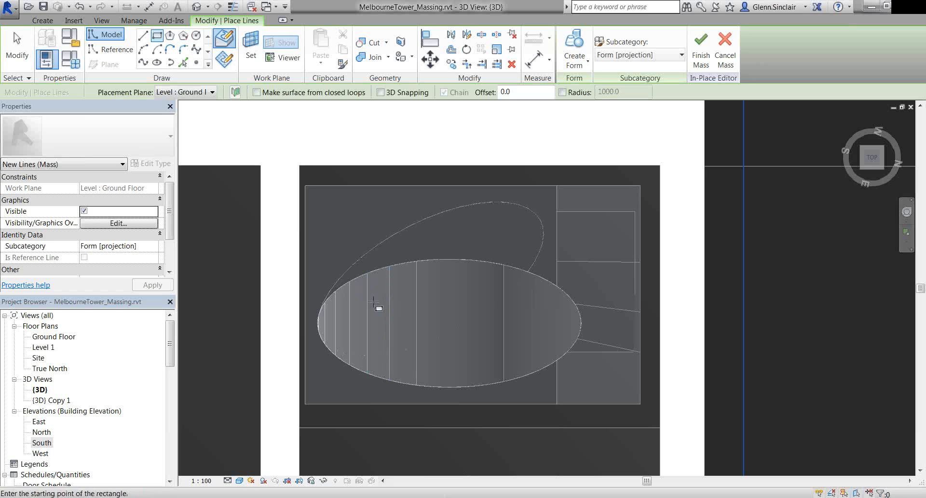
left_click(377, 300)
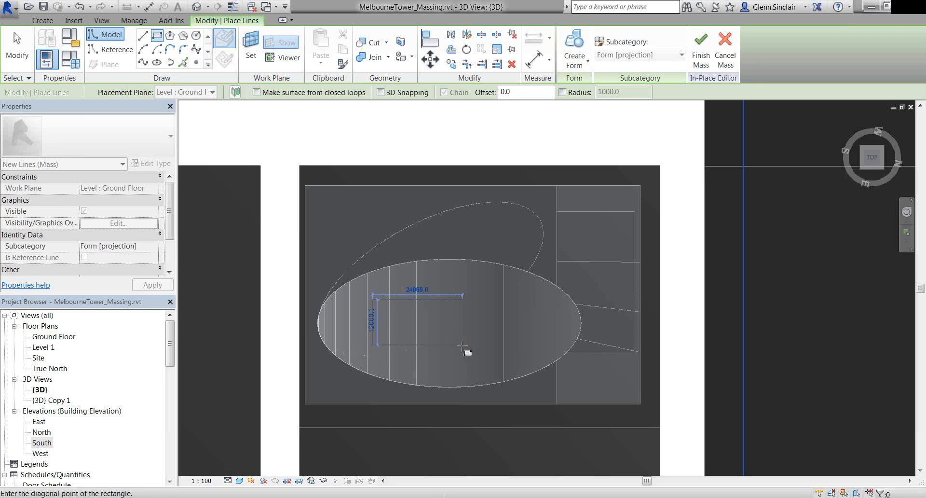
key("Escape")
key("Escape")
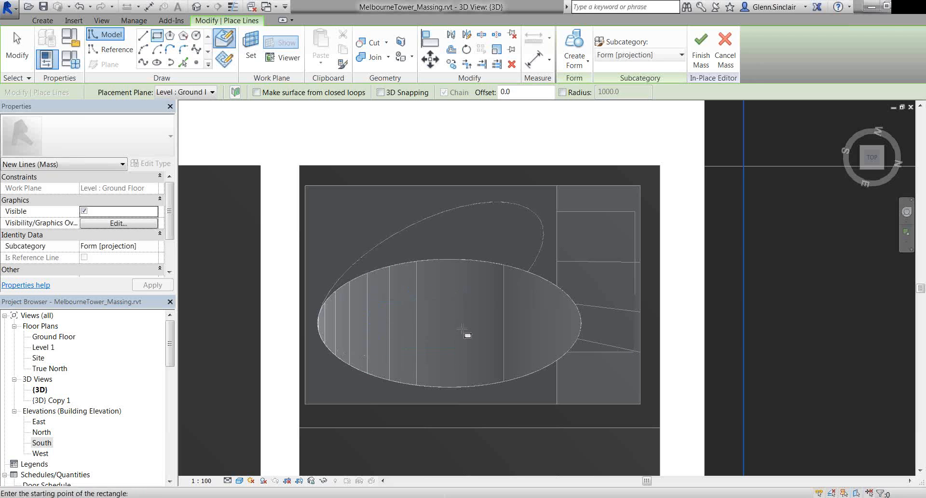
Create a solid form from the four lines of the rectangle inside the tower
scroll(459, 328, "down", 3)
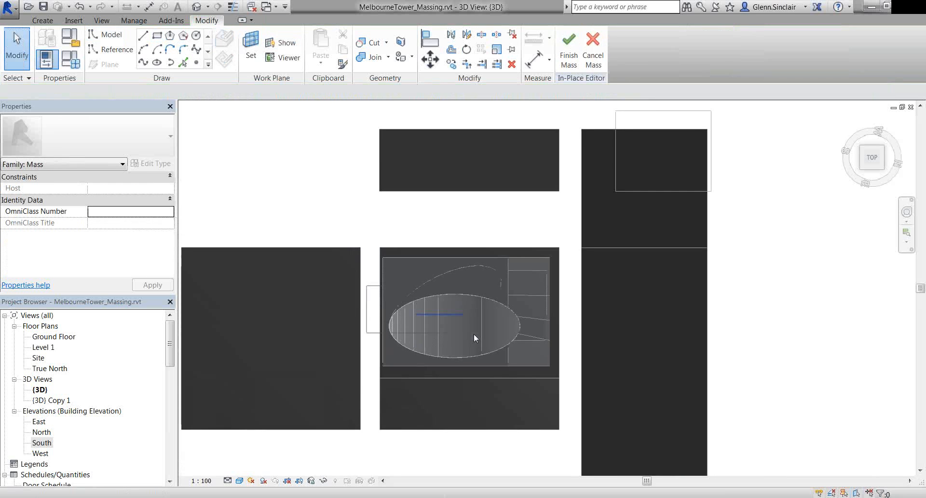
left_click_drag(478, 345, 479, 345)
middle_click_drag(460, 379, 519, 134, "shift")
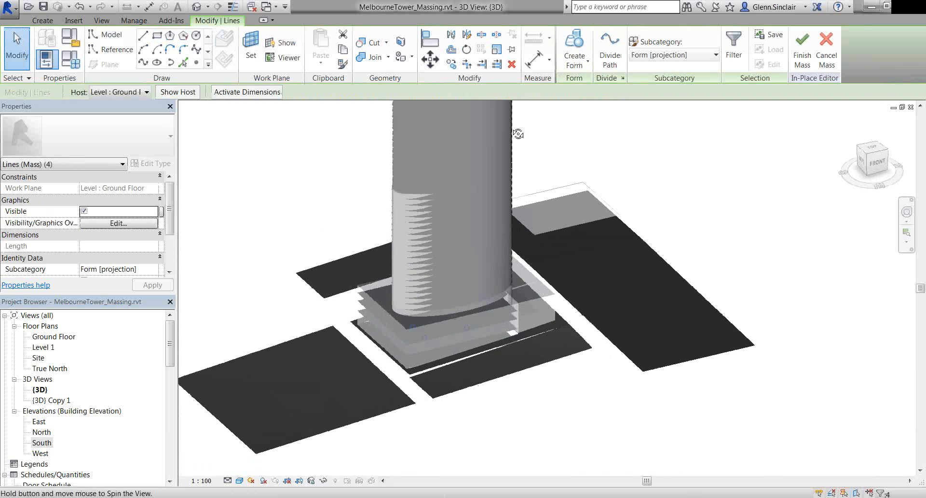
left_click(574, 49)
middle_click_drag(441, 335, 458, 408, "shift")
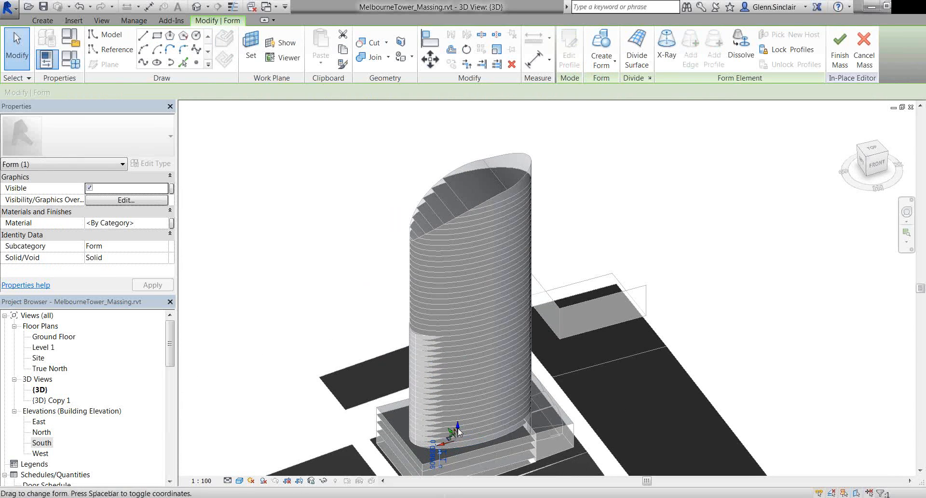
Stretch the rectangular form's top face upward through the tower, ending just below the sloped roof
left_click_drag(458, 425, 458, 163)
middle_click_drag(484, 248, 462, 138, "shift")
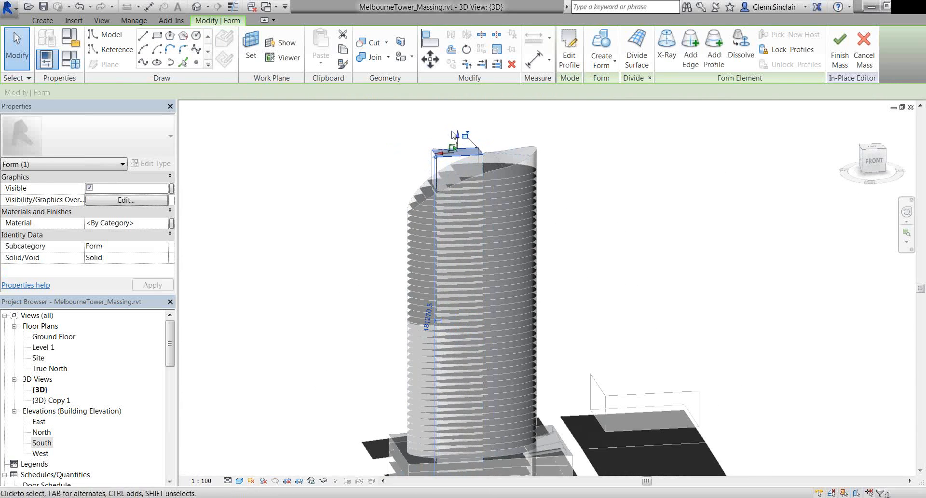
left_click_drag(462, 139, 457, 162)
middle_click_drag(541, 303, 527, 337)
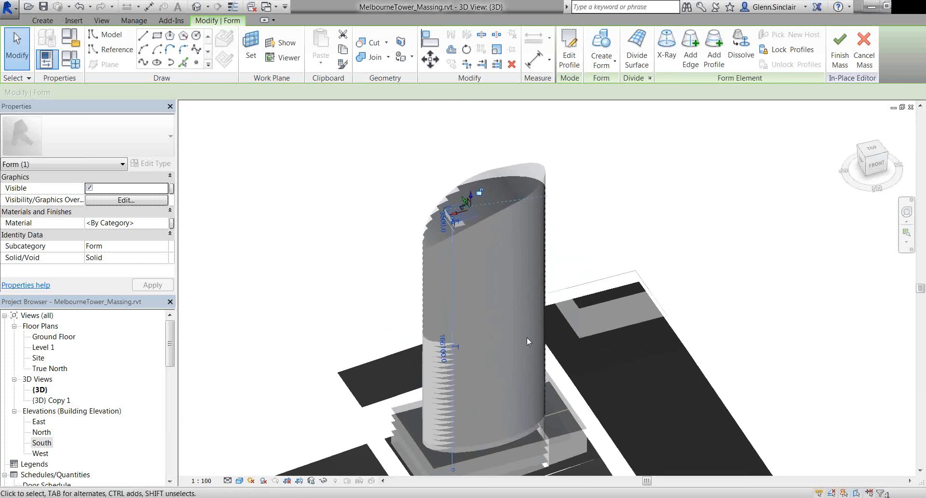
Adjust the height of the core form's top face so it stays below the tower's sloped roof, and finish the in-place mass
left_click(434, 162)
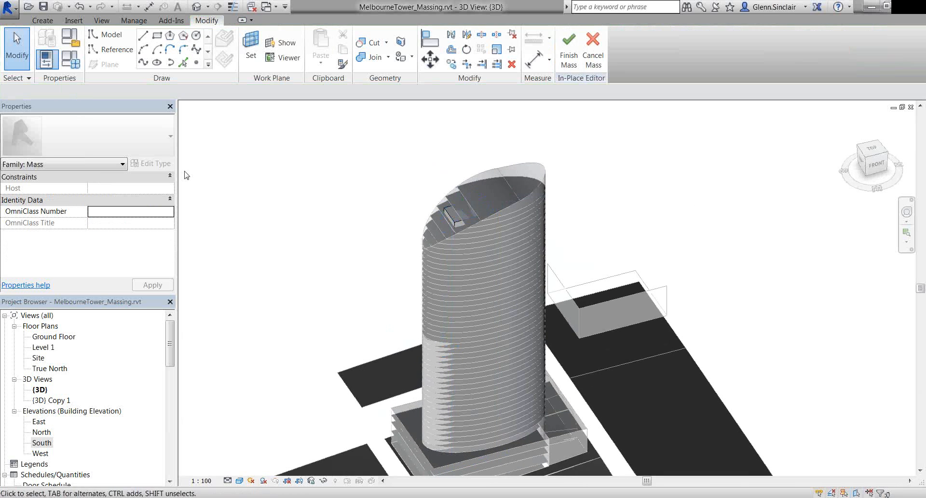
scroll(442, 172, "down", 1)
left_click_drag(437, 159, 485, 419)
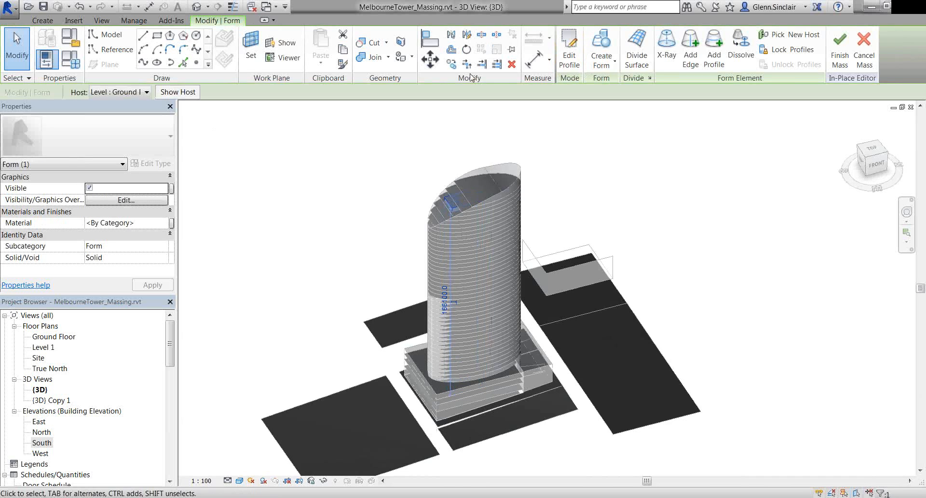
left_click(462, 189)
scroll(450, 213, "up", 2)
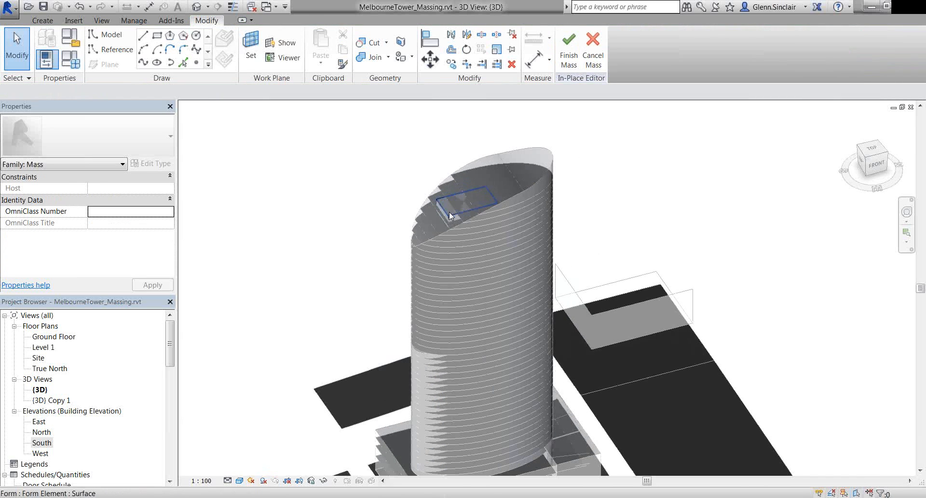
left_click_drag(468, 187, 467, 172)
scroll(457, 209, "up", 3)
scroll(454, 201, "down", 4)
scroll(466, 169, "up", 3)
left_click_drag(463, 175, 464, 210)
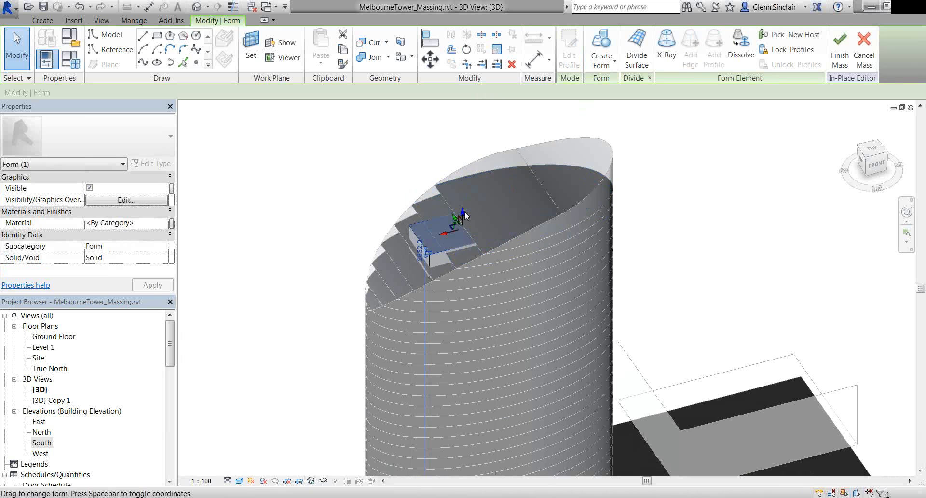
scroll(465, 211, "down", 3)
scroll(491, 195, "up", 4)
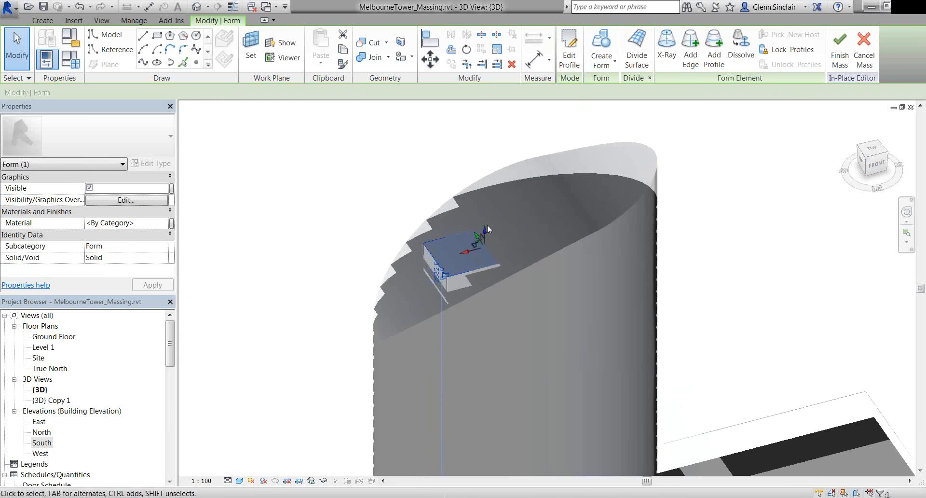
left_click_drag(484, 240, 467, 250)
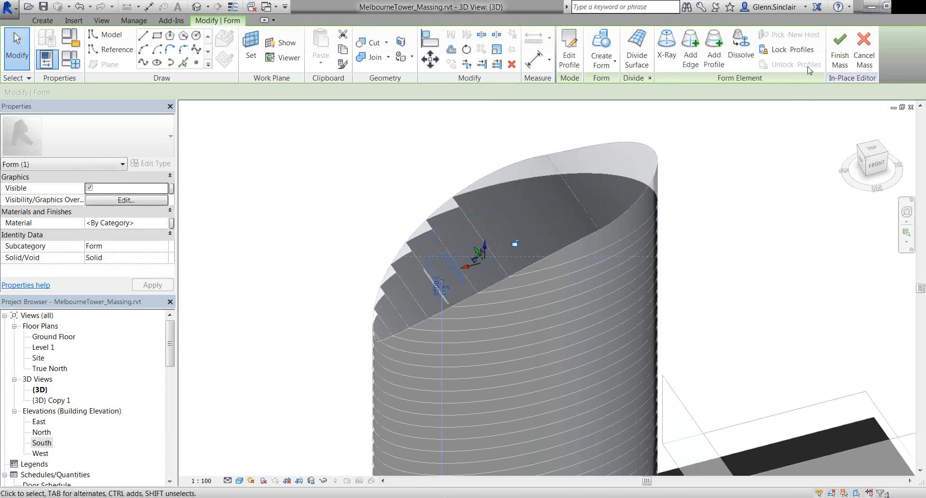
scroll(394, 173, "down", 2)
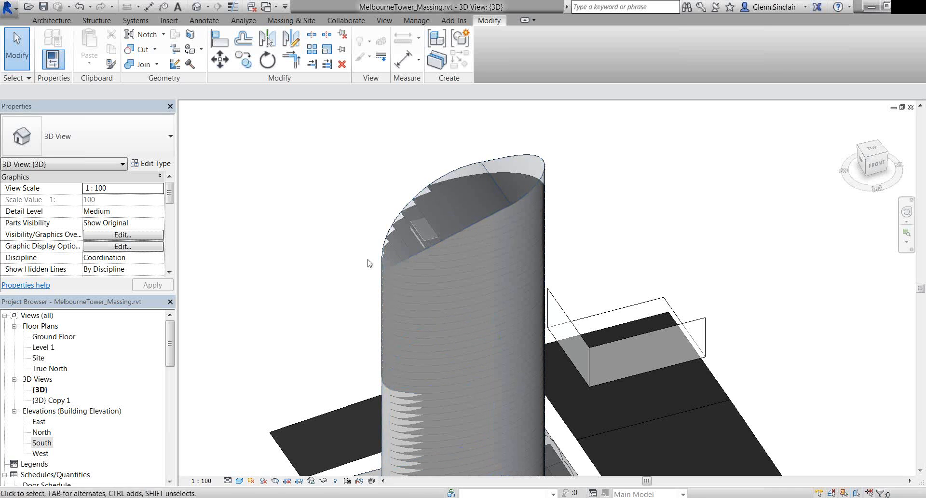
Cut the core mass out of the Tower mass
left_click(143, 53)
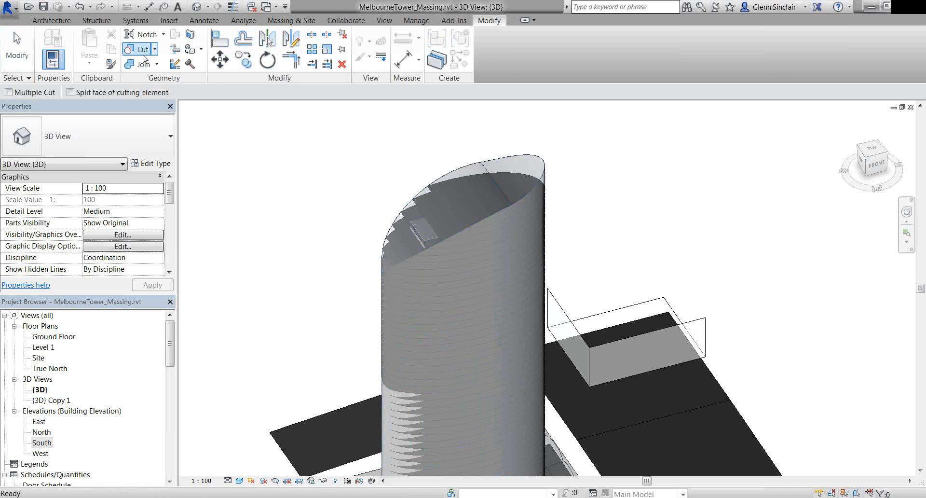
left_click(390, 232)
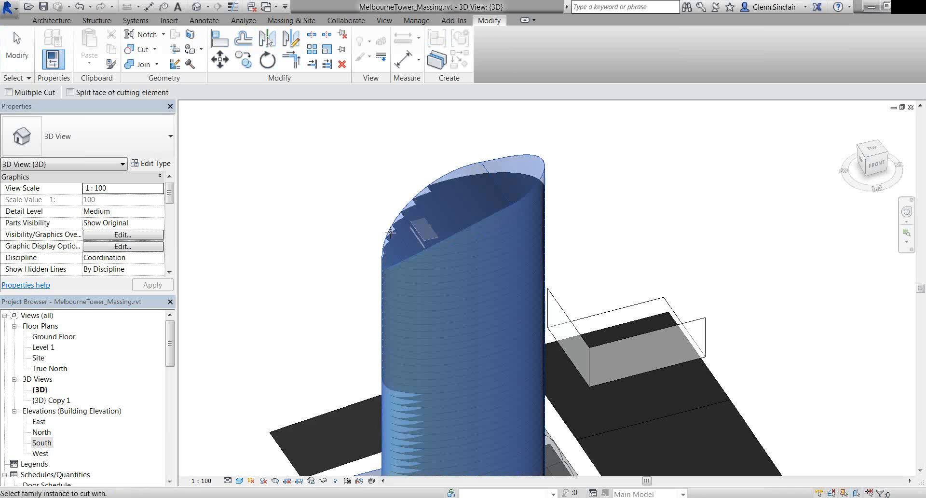
left_click(420, 228)
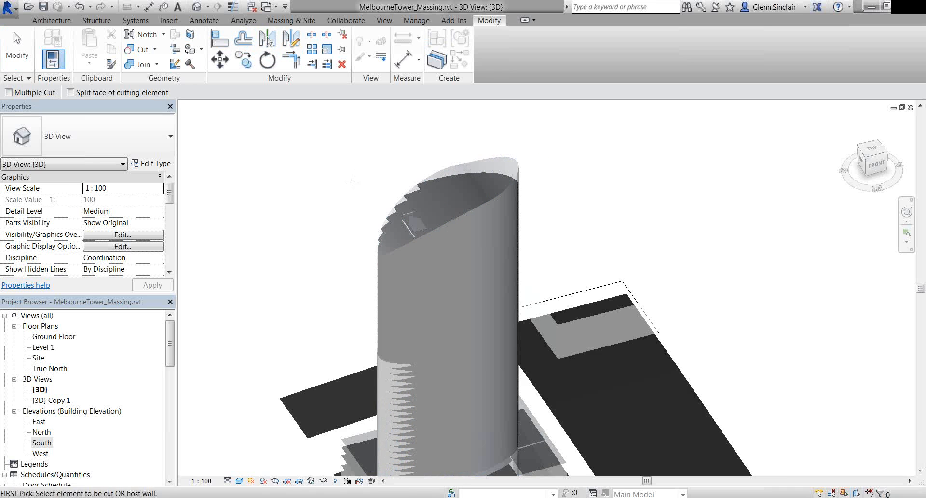
key("Escape")
Check the floor area of the tower's Level 42 mass floor around the core cut-out
scroll(395, 245, "up", 3)
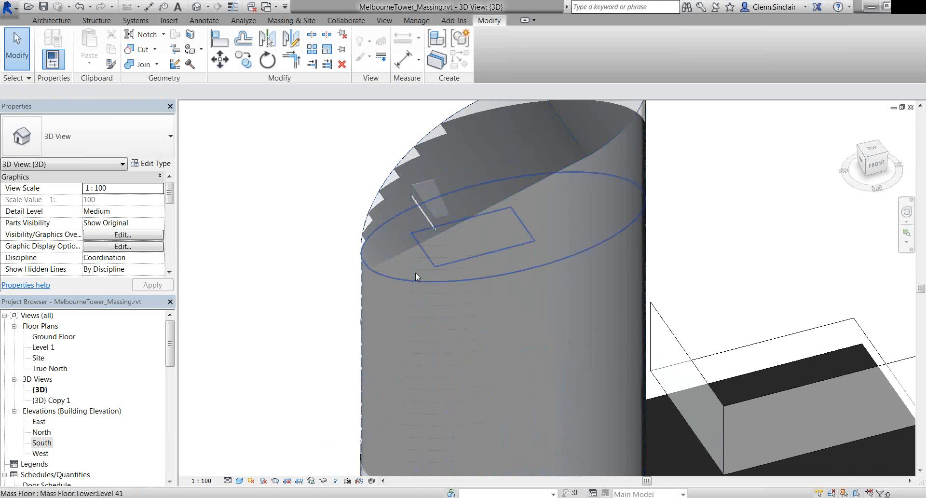
left_click(418, 271)
middle_click_drag(492, 258, 434, 231, "shift")
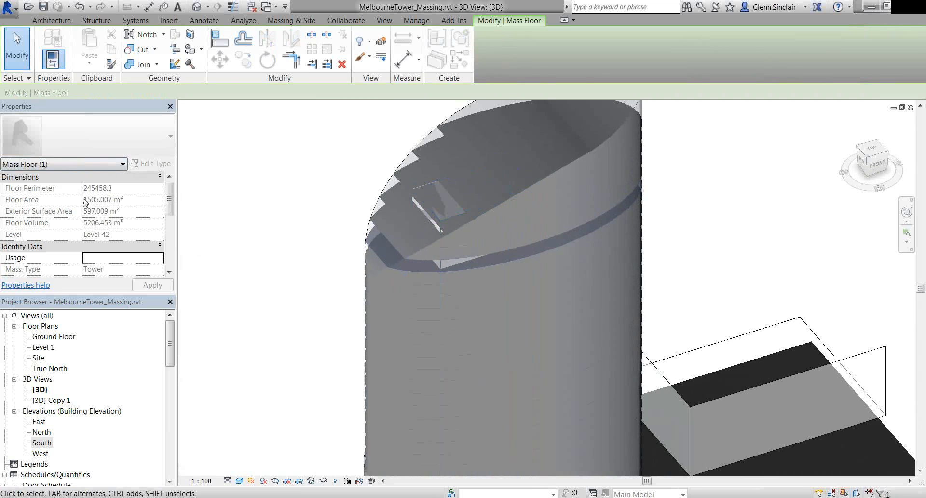
left_click(283, 197)
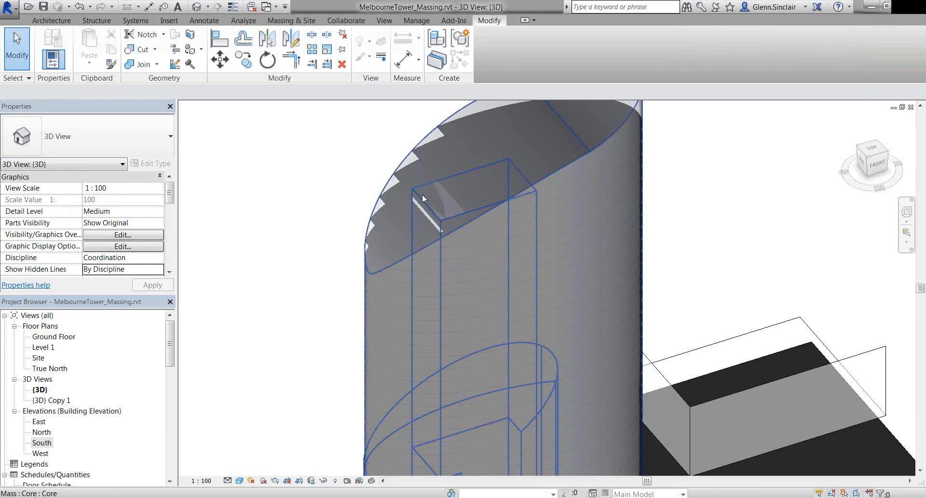
Create mass floors for the Core mass, choosing all levels from Basement to Level 47
left_click(423, 197)
key("Escape")
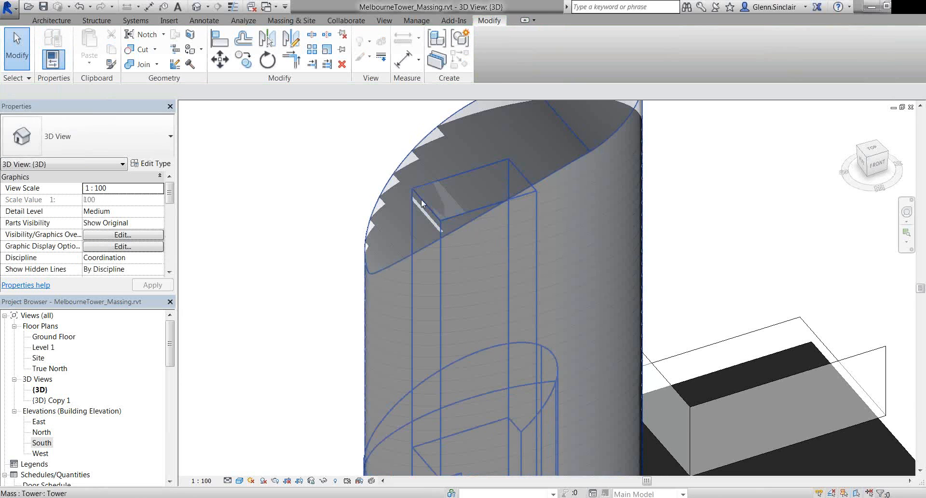
key("Tab")
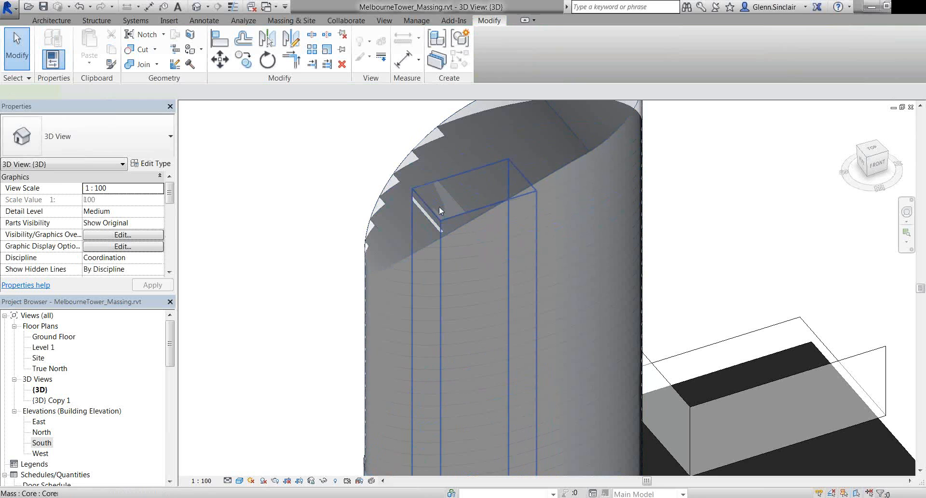
left_click(439, 206)
left_click(556, 53)
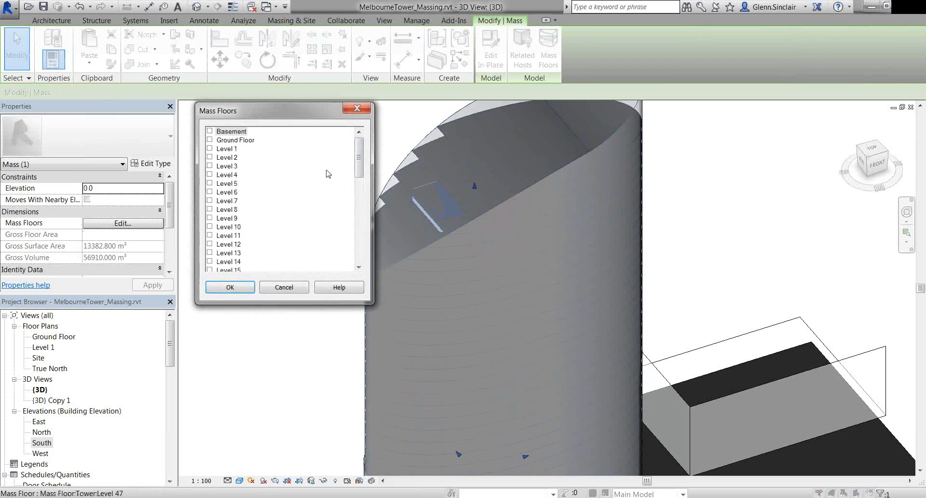
left_click_drag(358, 166, 357, 255)
left_click(217, 261, "shift")
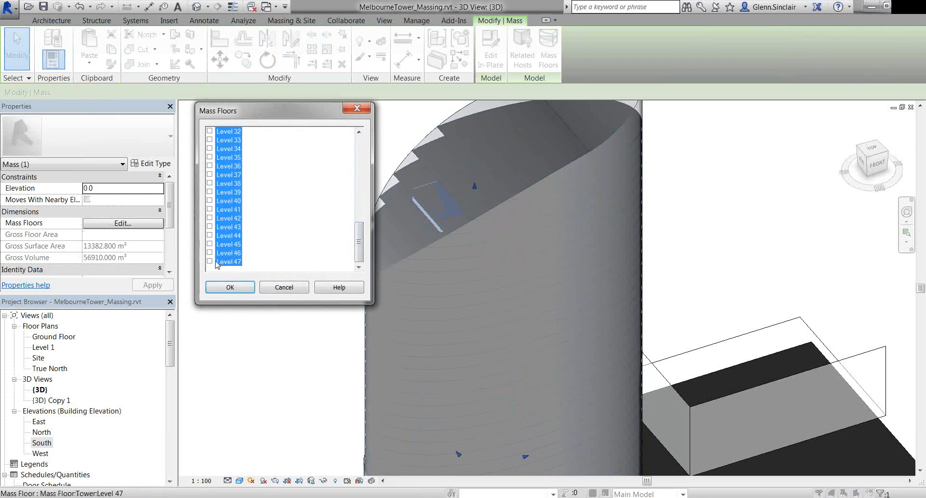
left_click(230, 287)
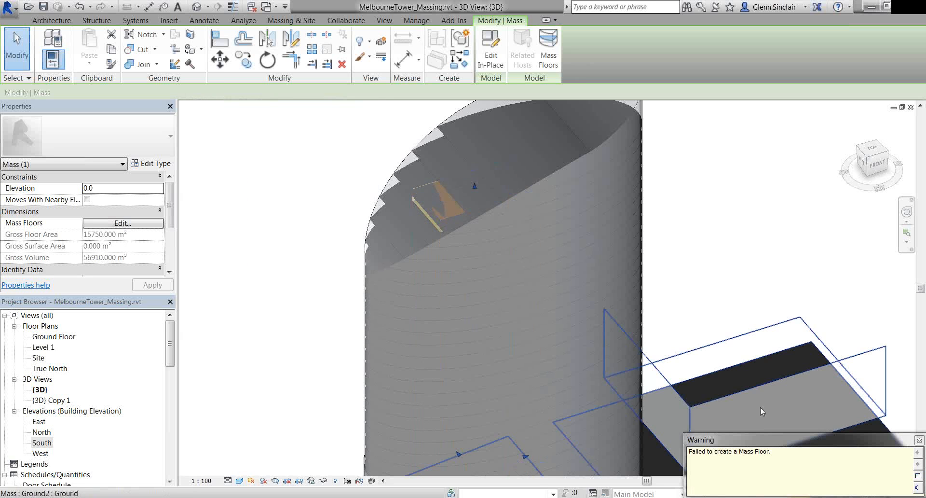
left_click(713, 239)
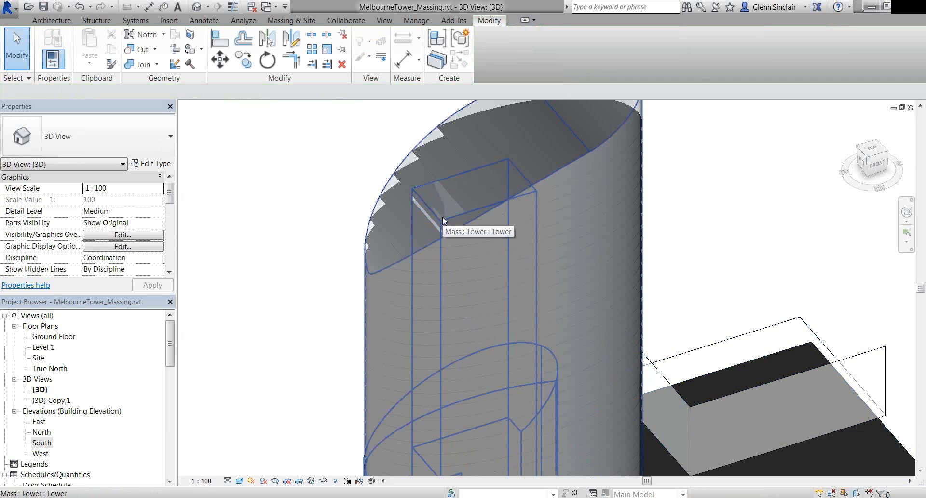
Select the core with its mass floors and filter the selection to the Mass Floor category only
scroll(426, 175, "down", 5)
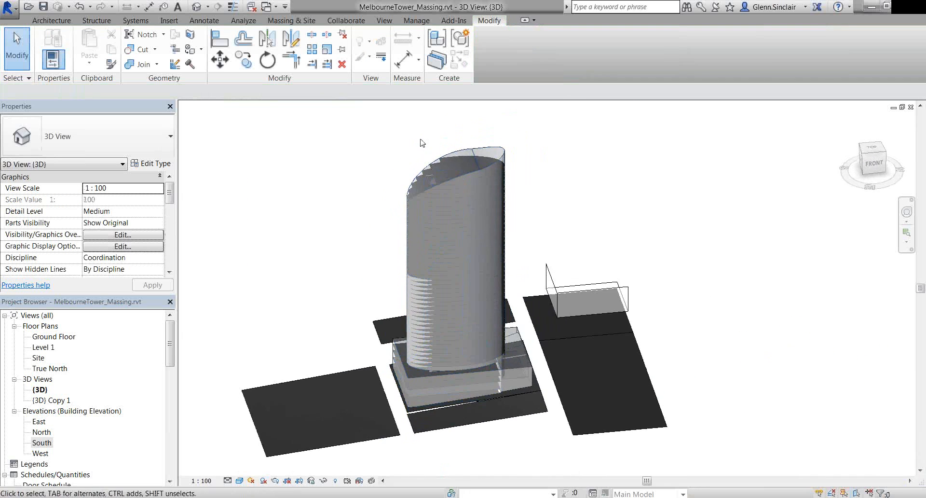
left_click(473, 411)
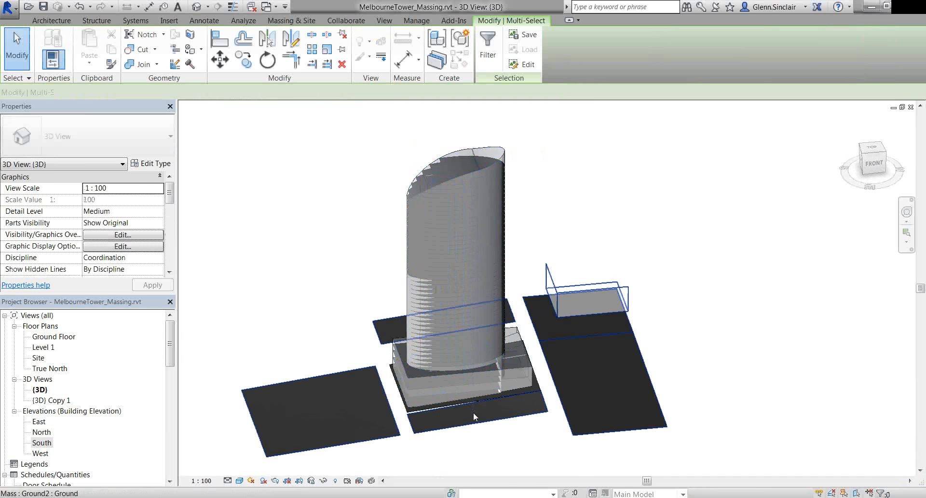
left_click(487, 49)
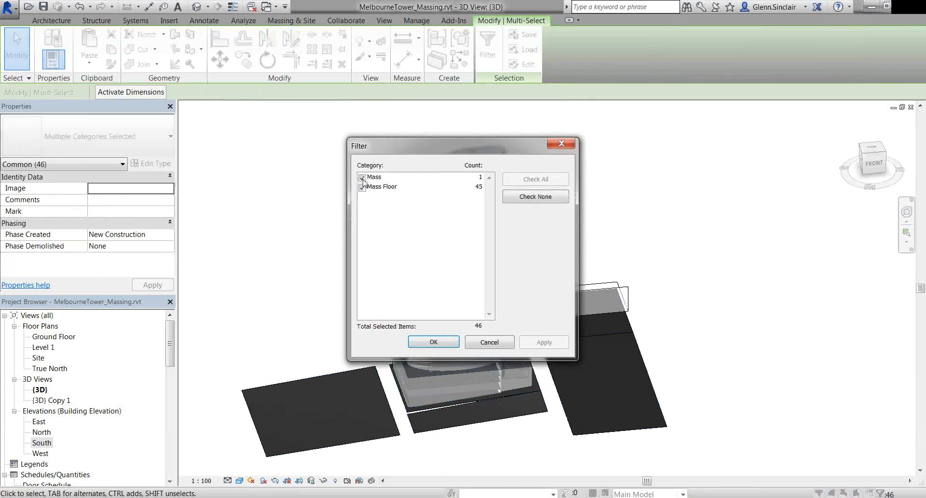
left_click(363, 178)
left_click(433, 341)
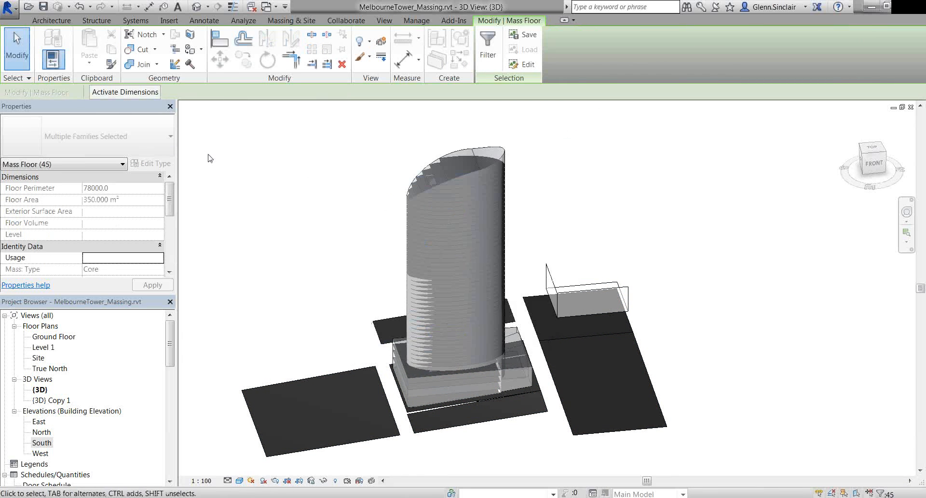
Turn off the NLA parameter for all of the core's mass floors
left_click_drag(171, 211, 170, 259)
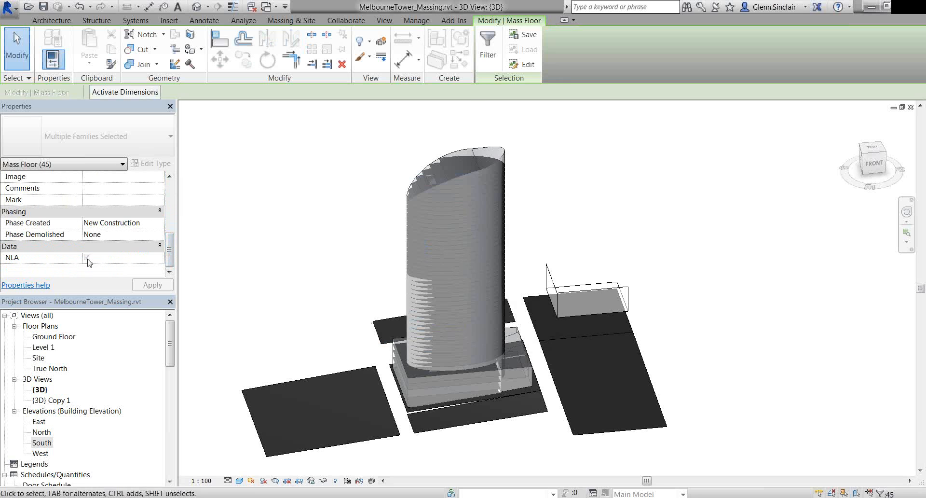
left_click(488, 48)
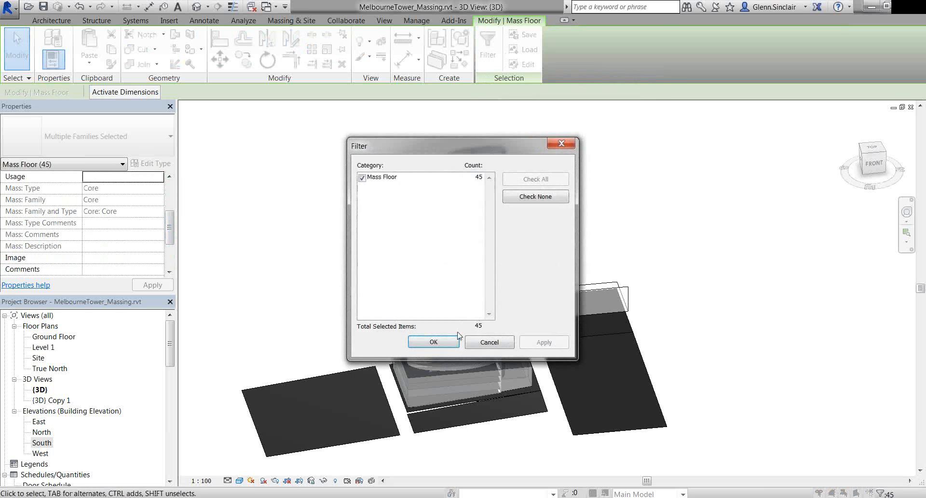
left_click(433, 342)
left_click_drag(169, 239, 168, 261)
left_click(87, 258)
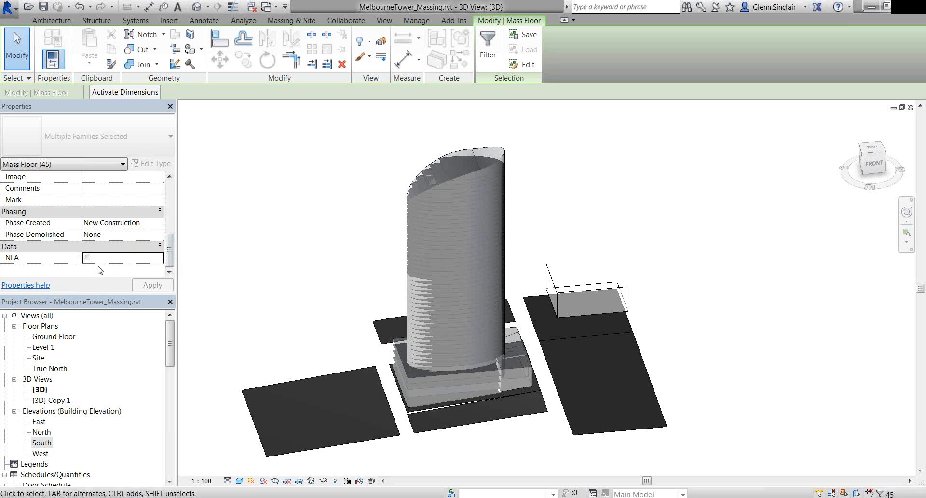
left_click(316, 234)
Create a new schedule for the Mass Floor category under Mass, with the New Construction phase
mouse_move(327, 240)
middle_mouse_down("shift")
mouse_move(704, 192)
mouse_move(603, 155)
mouse_move(320, 227)
mouse_move(323, 253)
middle_mouse_up("shift")
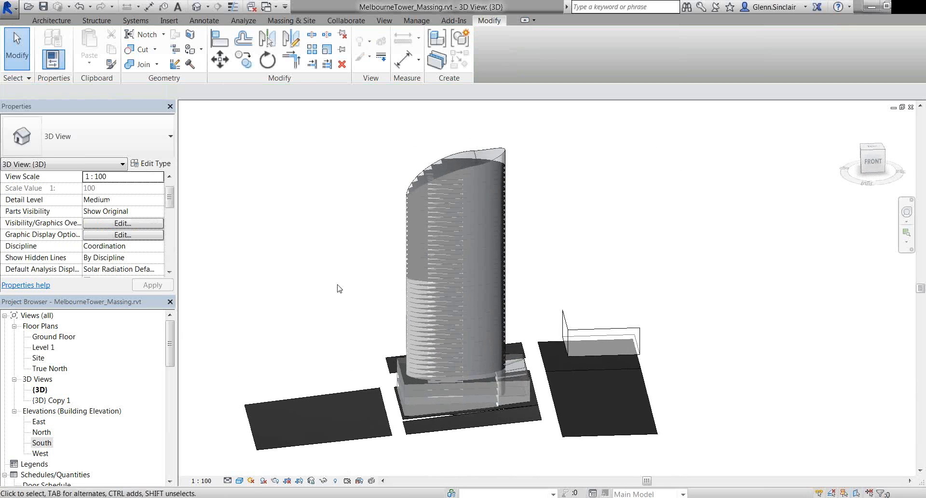
middle_click_drag(449, 409, 600, 151, "shift")
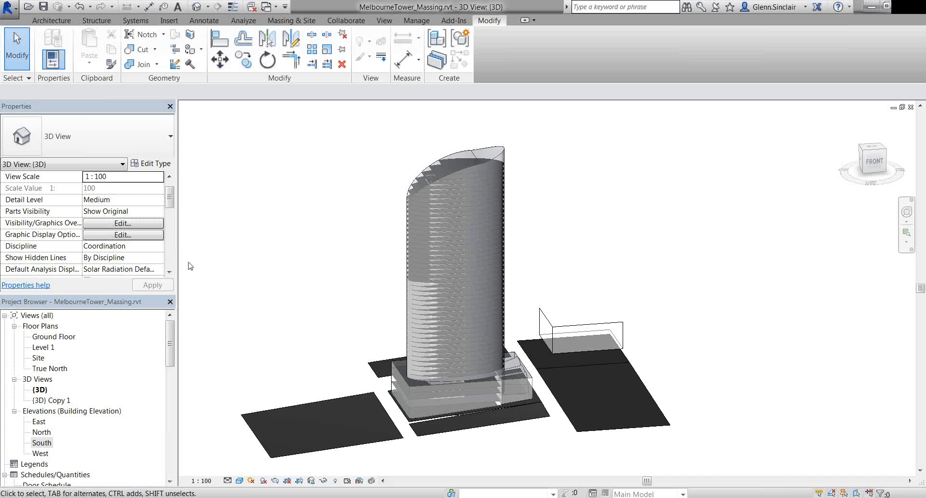
left_click(43, 432)
scroll(45, 433, "down", 2)
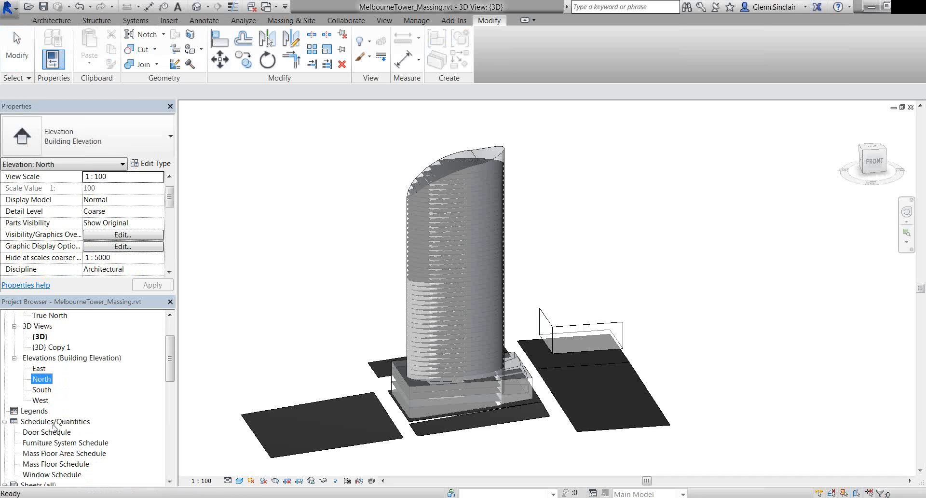
right_click(52, 423)
left_click(101, 343)
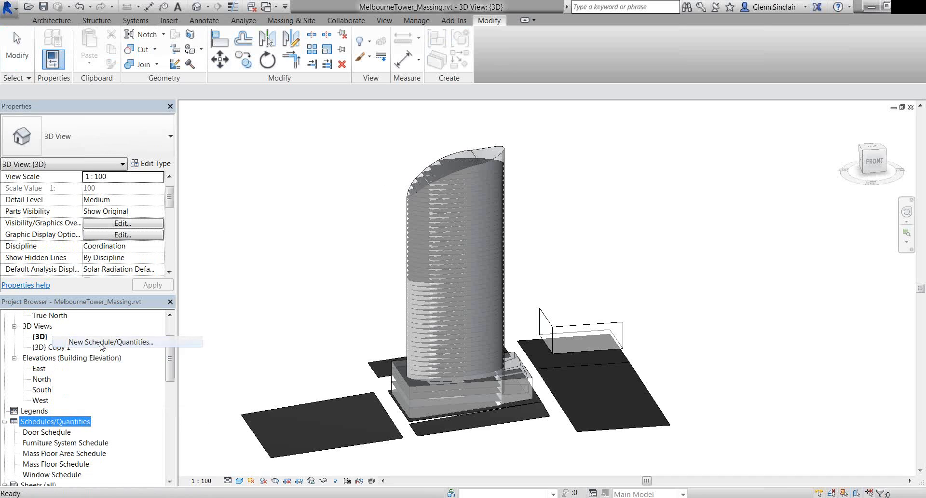
left_click_drag(791, 89, 721, 131)
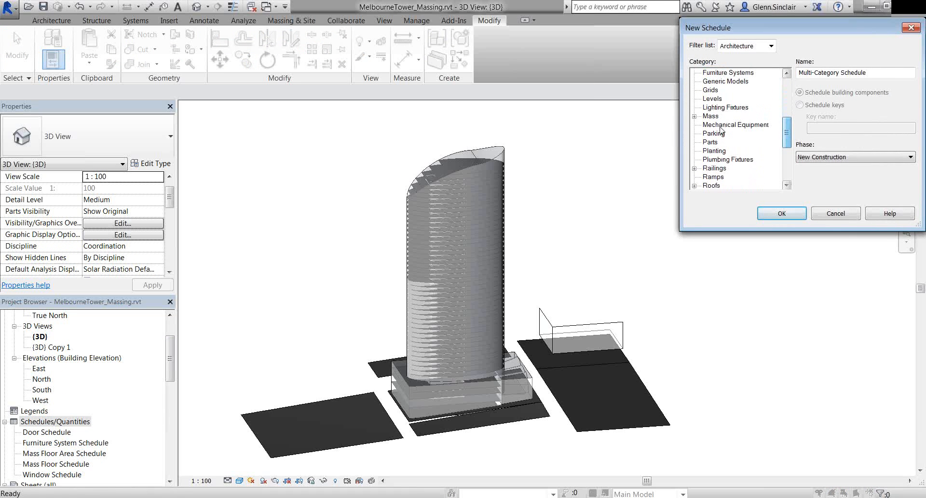
left_click(694, 116)
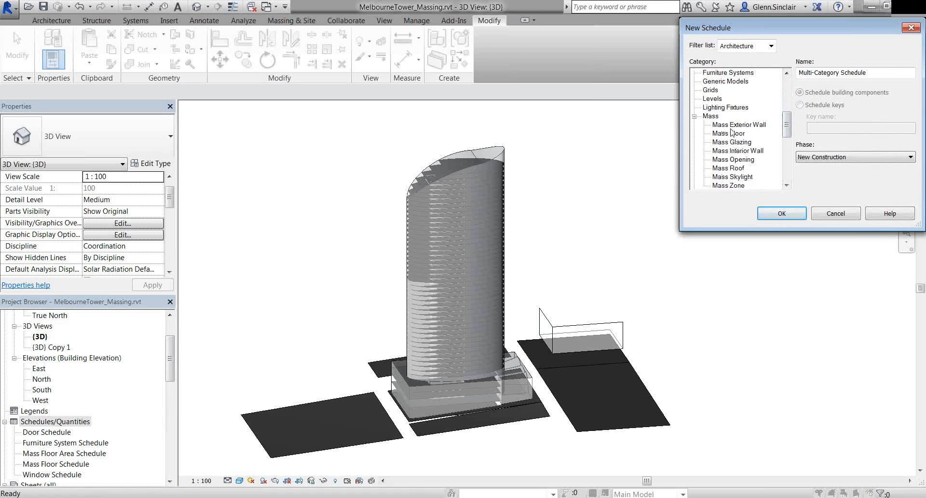
left_click(772, 210)
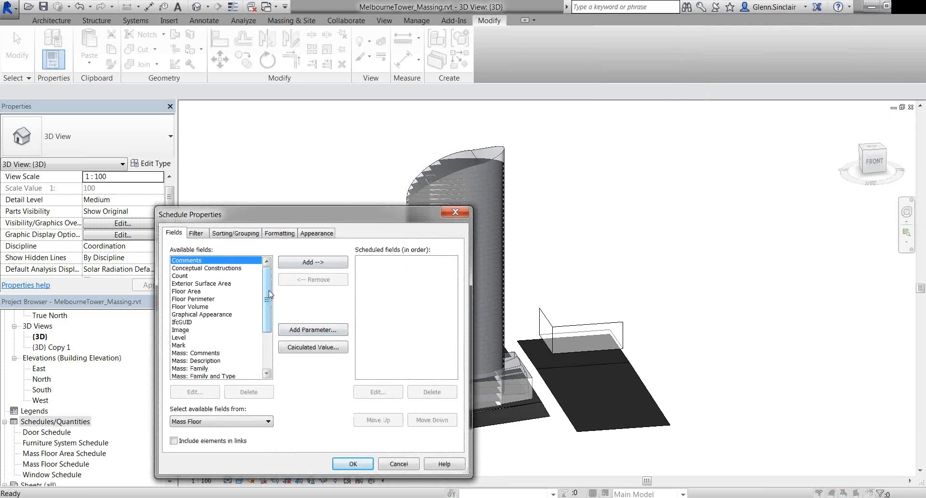
Add the Level field to the new mass floor schedule
left_click(212, 337)
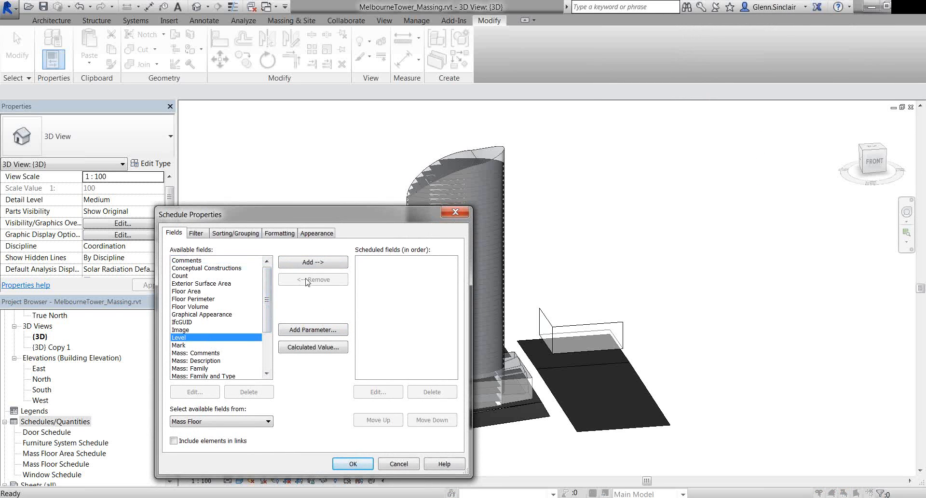
left_click(312, 262)
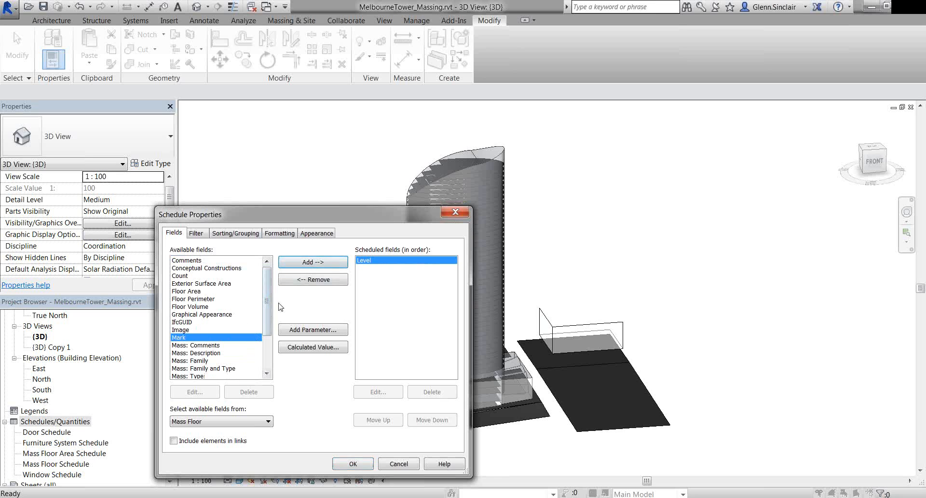
scroll(262, 292, "down", 3)
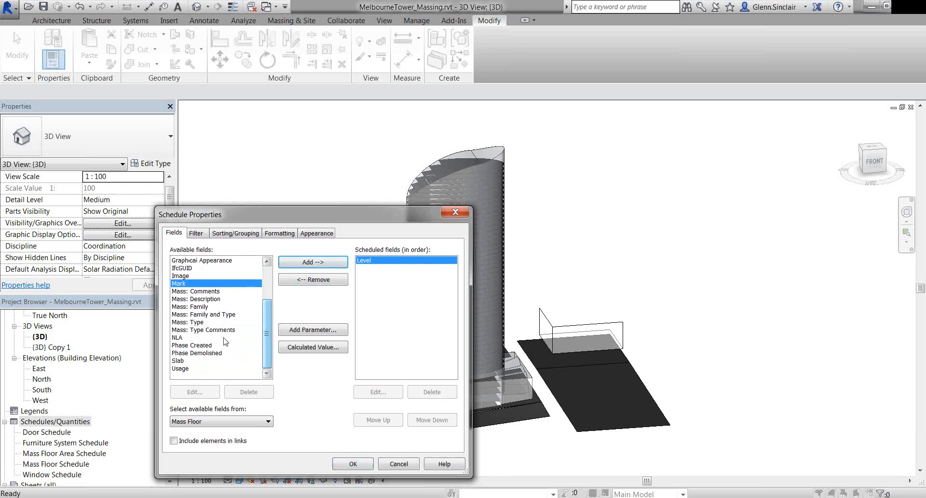
Add the NLA and Floor Area fields to the schedule, order Floor Area before NLA, and create the schedule
left_click(223, 337)
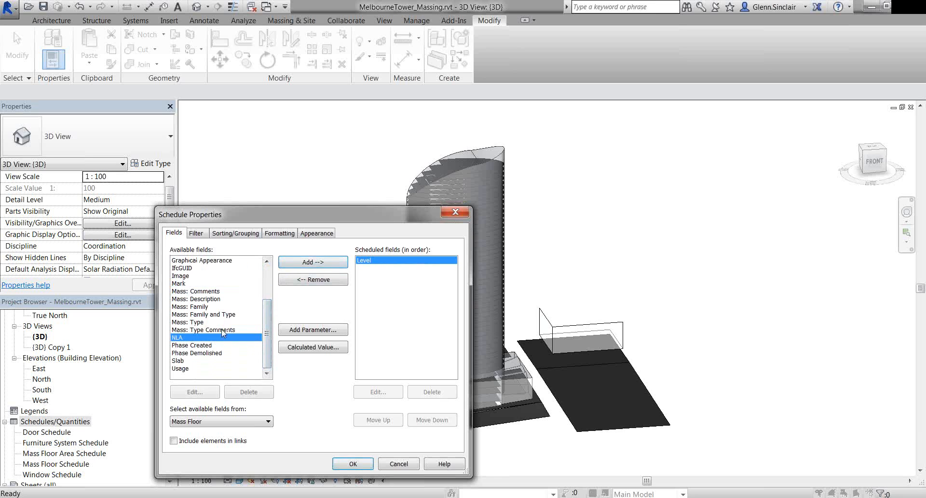
left_click(324, 263)
scroll(226, 289, "up", 3)
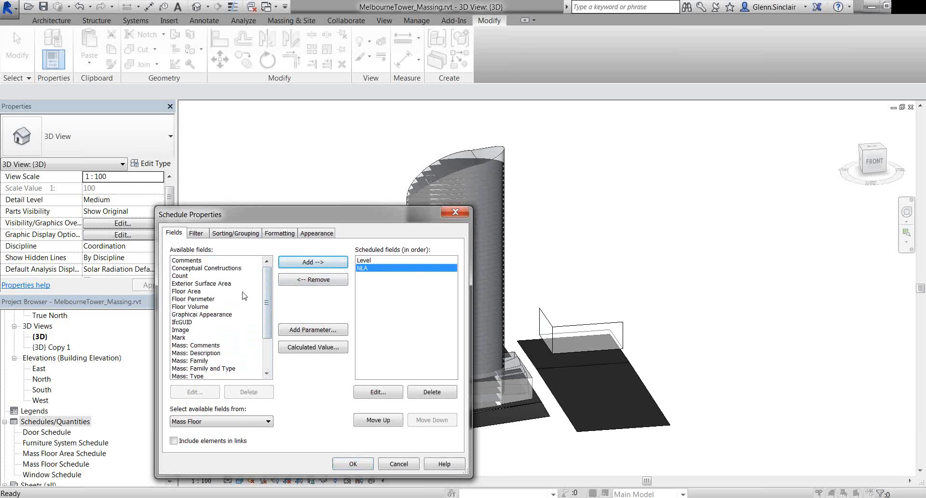
mouse_move(264, 279)
left_mouse_down()
mouse_move(268, 327)
mouse_move(268, 290)
left_mouse_up()
left_click(193, 291)
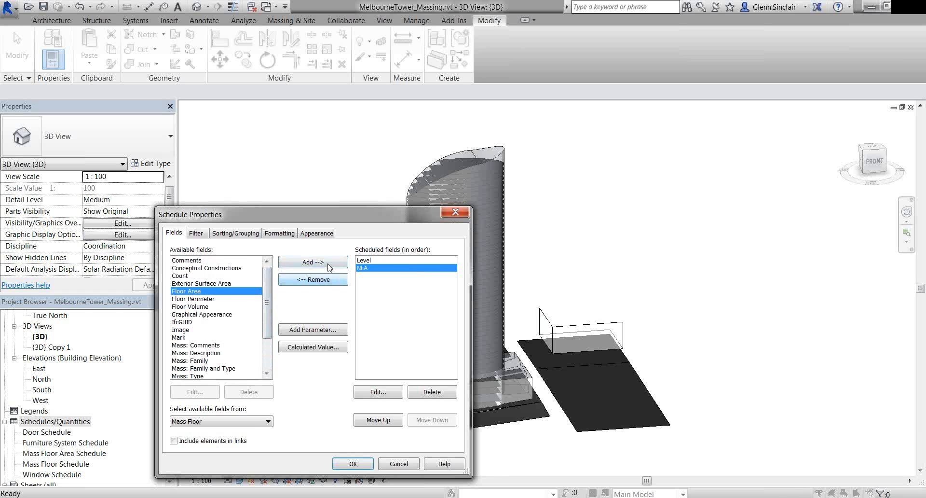
left_click(329, 265)
left_click(394, 421)
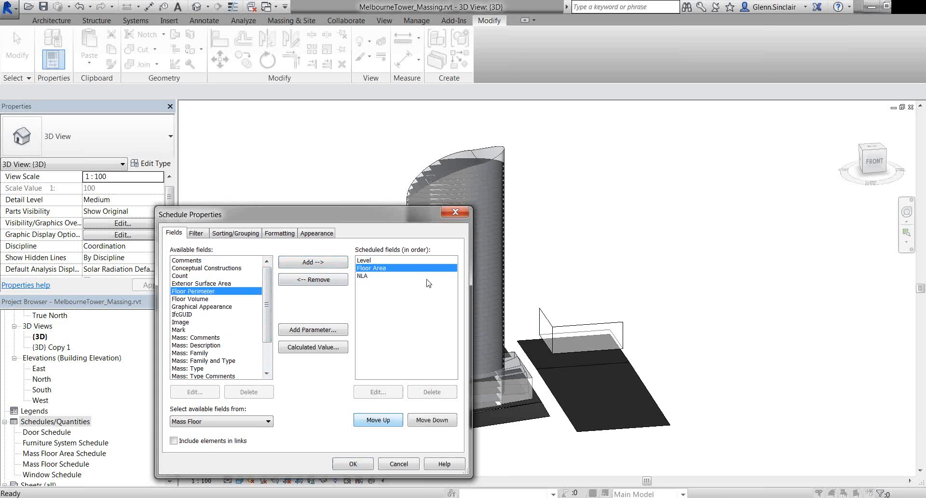
left_click(352, 464)
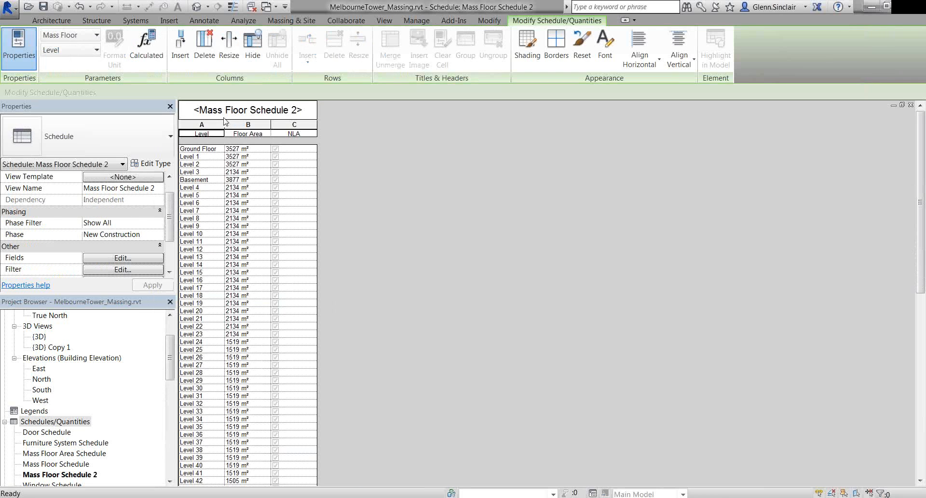
Widen the new schedule's columns and review the levels listed in it
left_click_drag(227, 121, 436, 123)
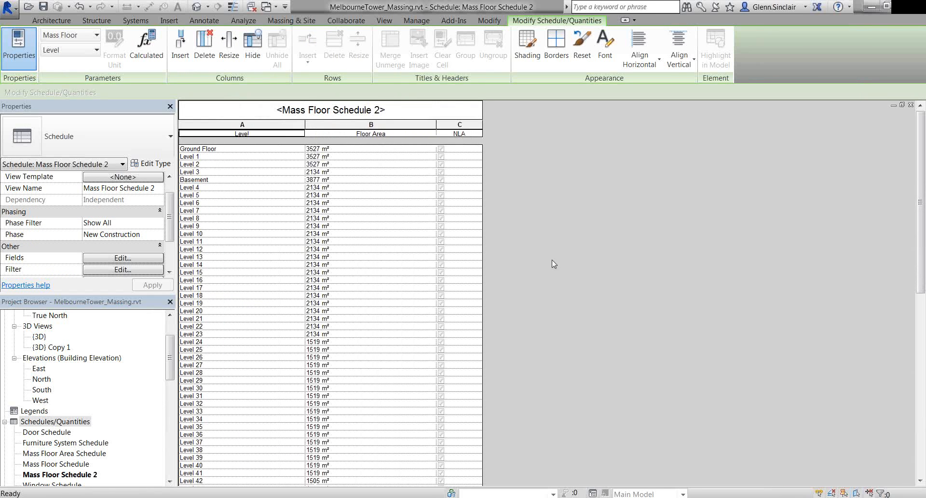
scroll(545, 272, "down", 10)
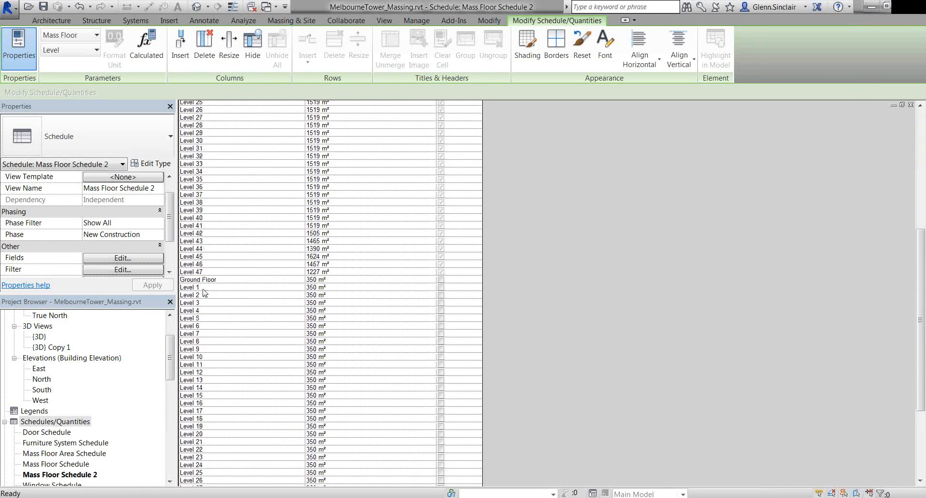
scroll(200, 293, "up", 10)
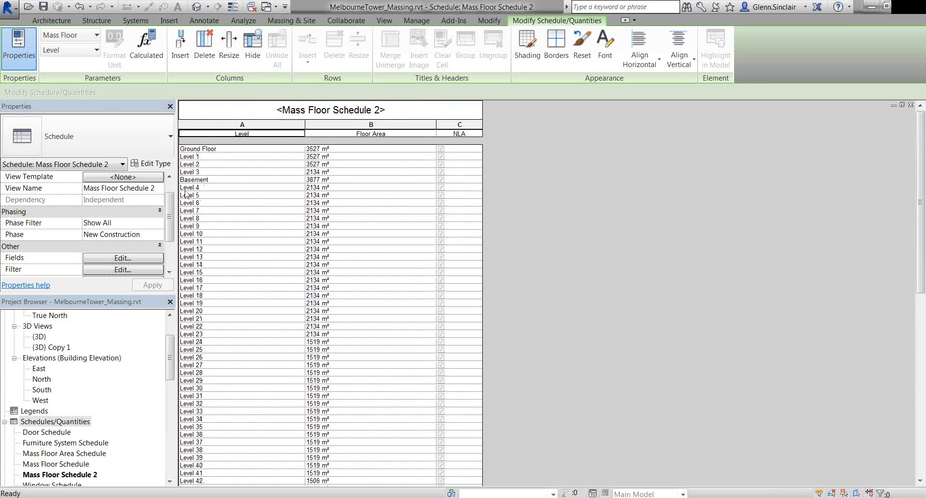
Sort the mass floor schedule by Level and turn off itemizing of every instance
left_click(130, 258)
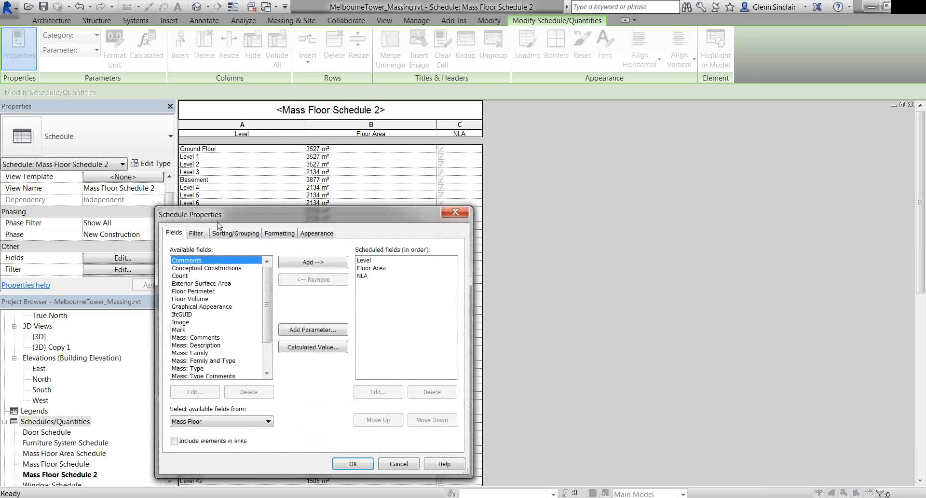
left_click(236, 232)
left_click(250, 251)
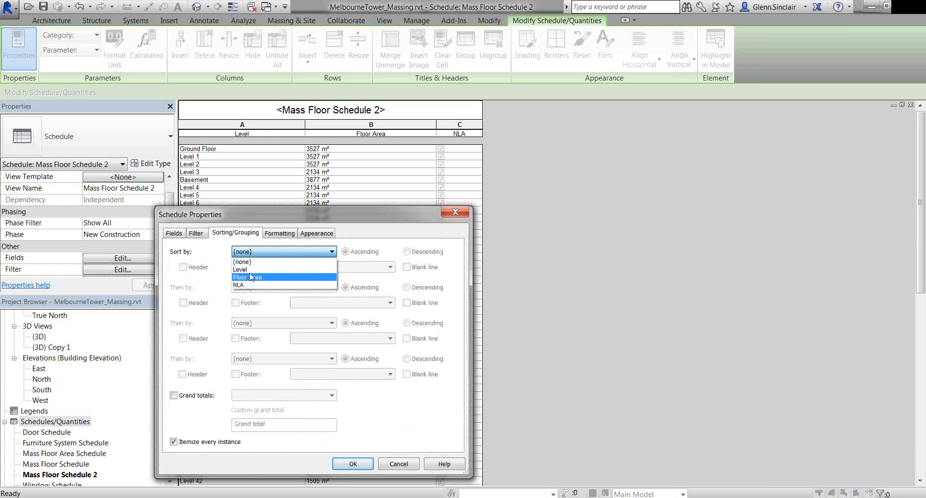
left_click(239, 269)
left_click(202, 442)
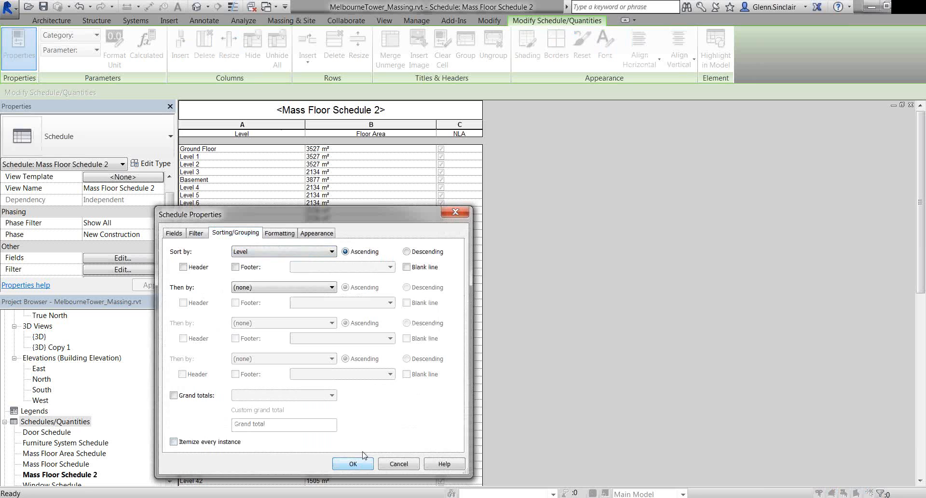
left_click(340, 462)
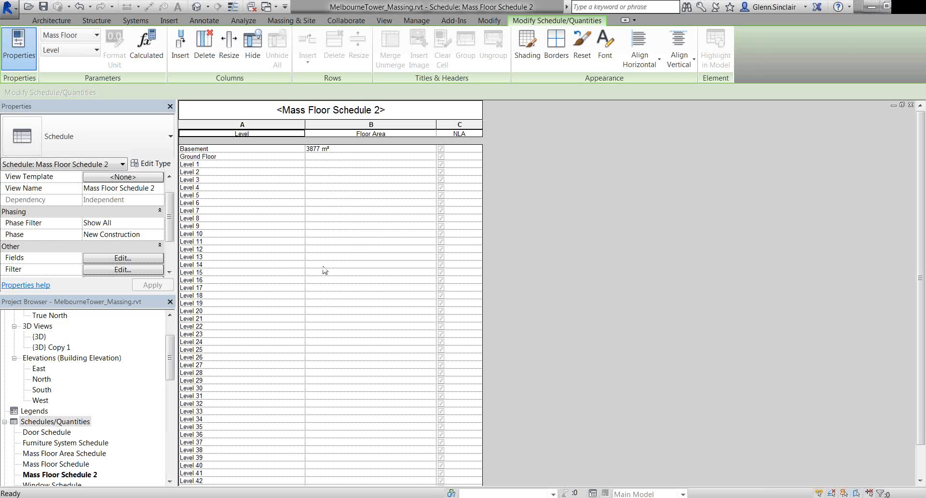
Enable total calculation for the Floor Area field and rename its column heading to GFA
left_click_drag(133, 306, 129, 359)
left_click(123, 292)
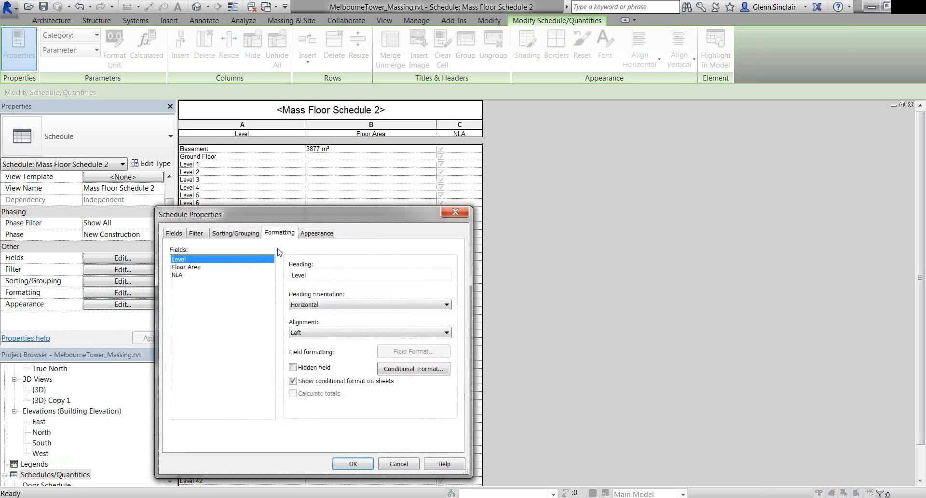
left_click(199, 267)
left_click(292, 394)
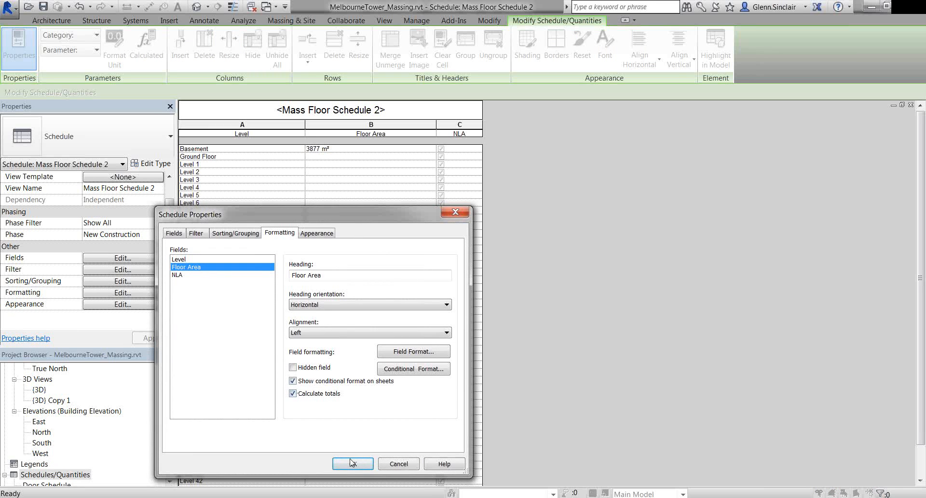
left_click(352, 464)
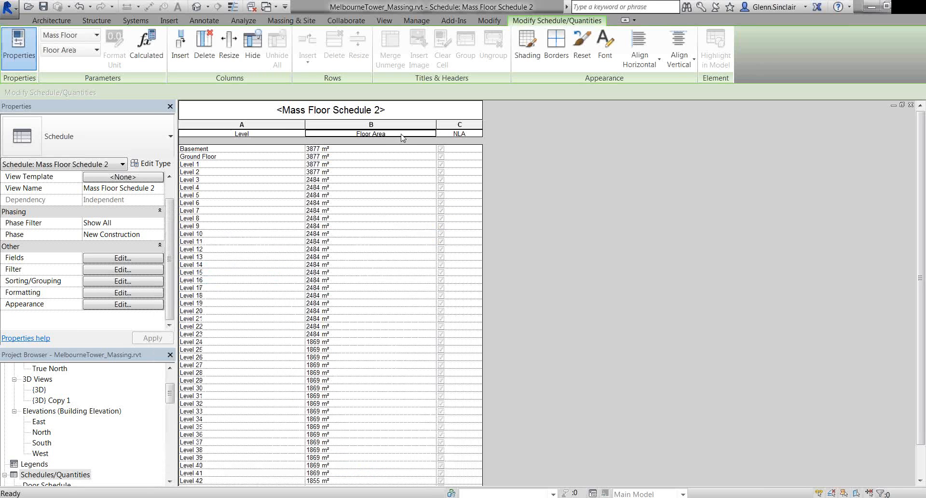
left_click(401, 135)
type("GFA")
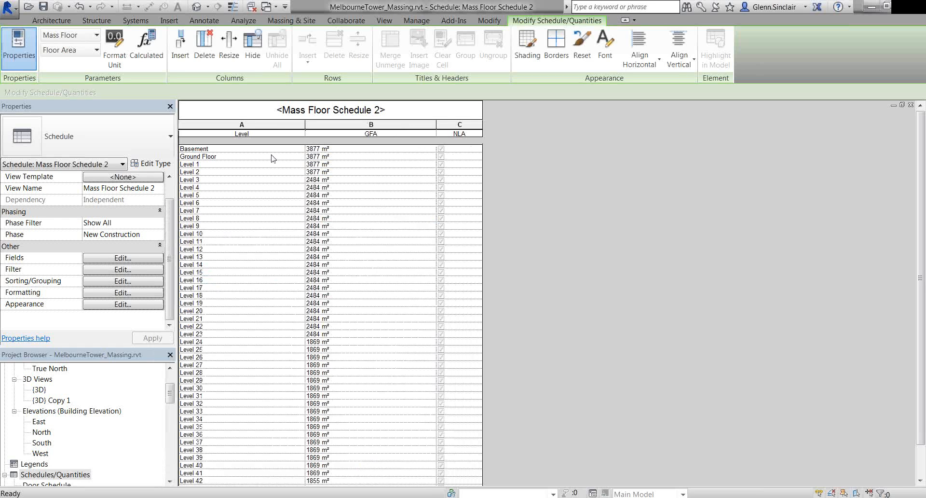
Start a calculated value for the schedule and name it NLACalc
left_click(137, 262)
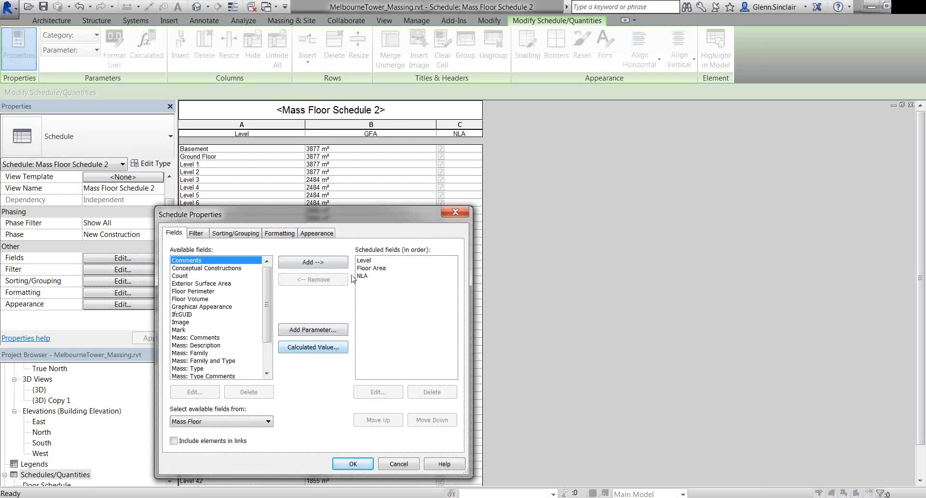
mouse_move(390, 220)
left_mouse_down()
mouse_move(316, 181)
mouse_move(381, 188)
mouse_move(384, 204)
left_mouse_up()
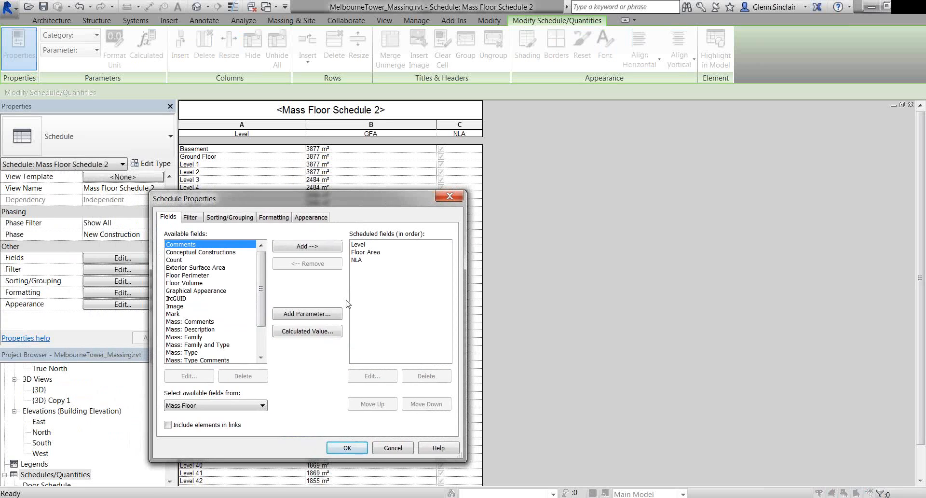
left_click(329, 336)
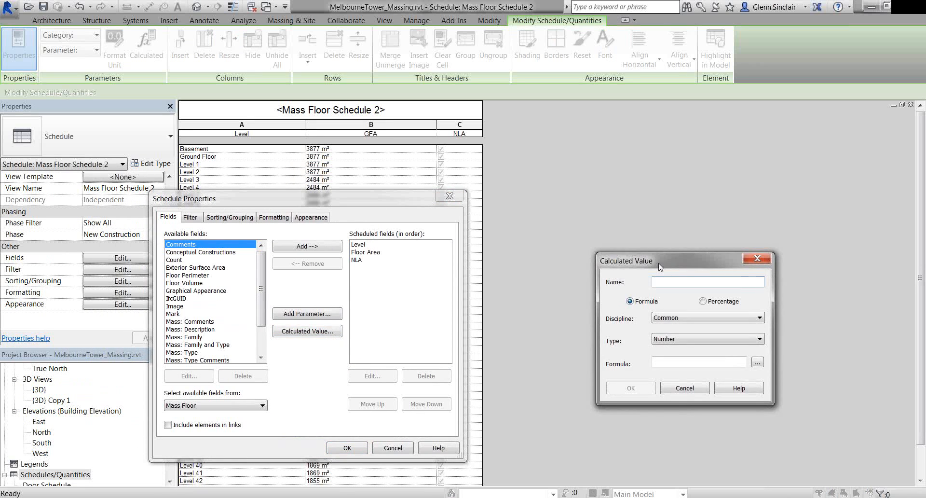
left_click_drag(660, 267, 506, 213)
type("NLACalc")
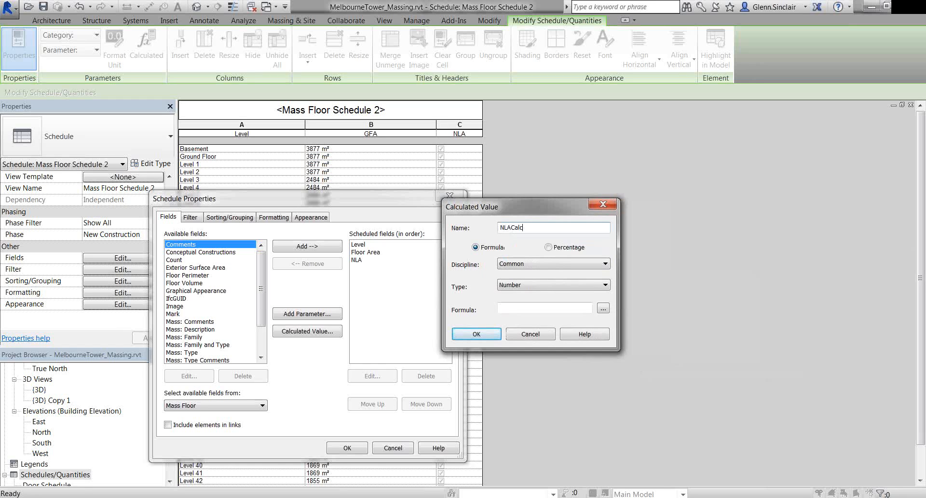
Give NLACalc the formula if(NLA, Floor Area,0), set its type to Area, and apply it to the schedule
left_click(524, 310)
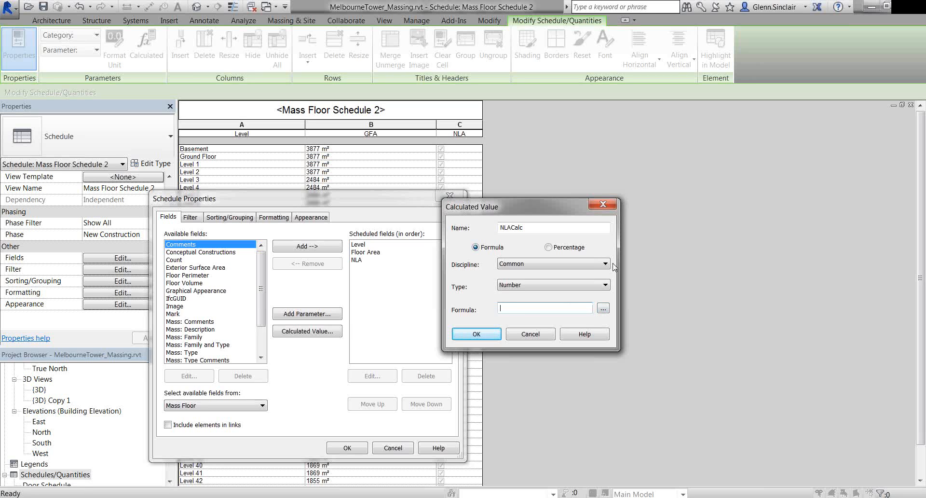
left_click(607, 308)
left_click(451, 311)
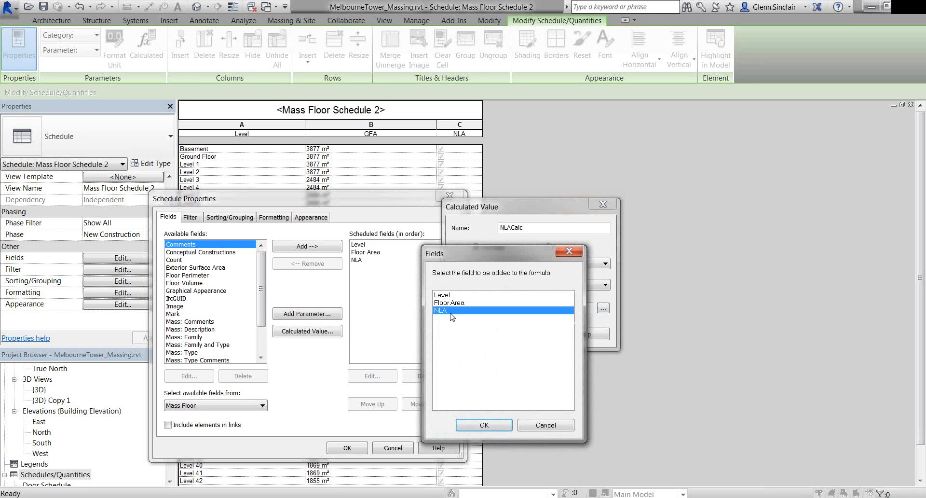
left_click(484, 424)
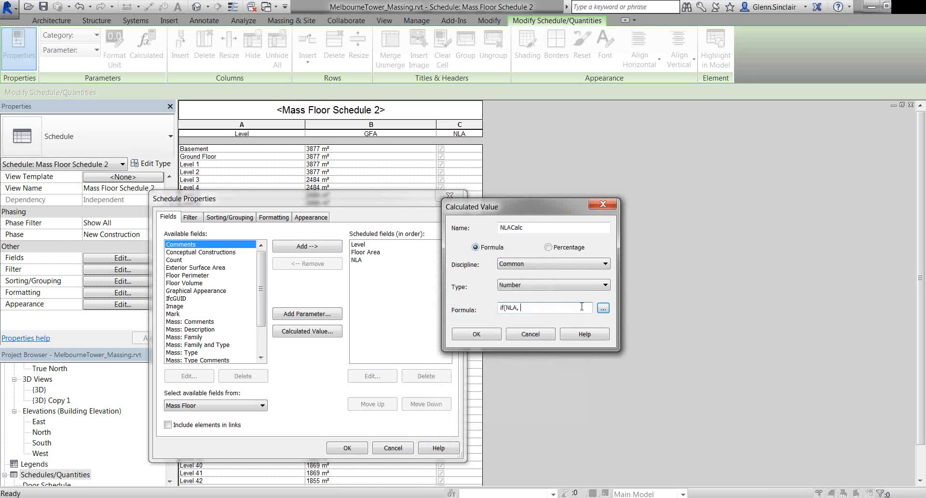
left_click(602, 309)
left_click(453, 302)
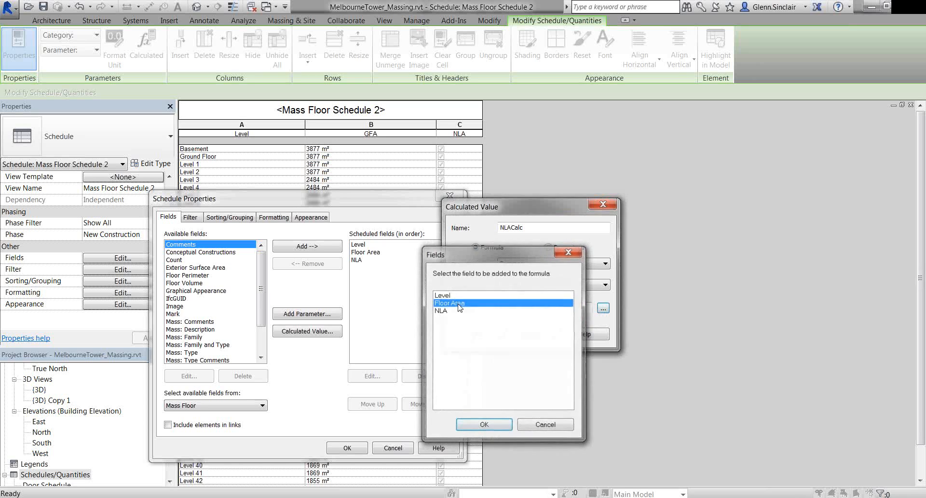
left_click(483, 425)
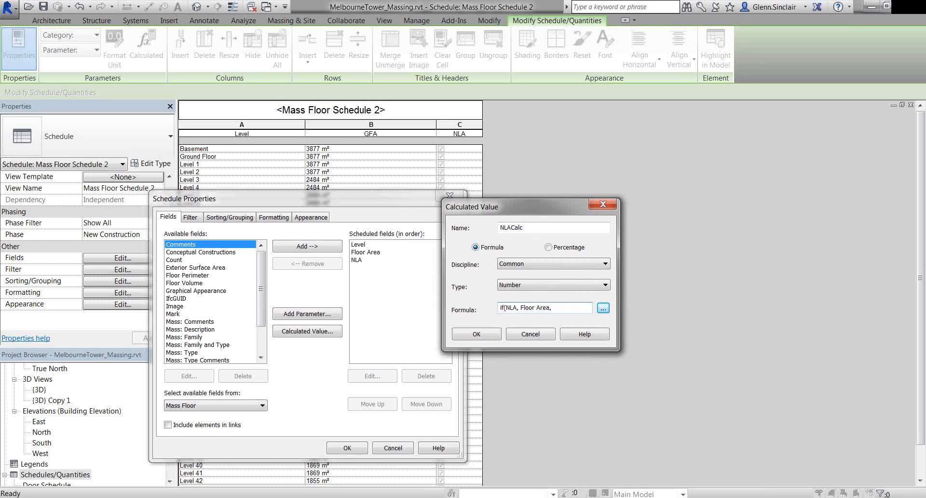
left_click(597, 286)
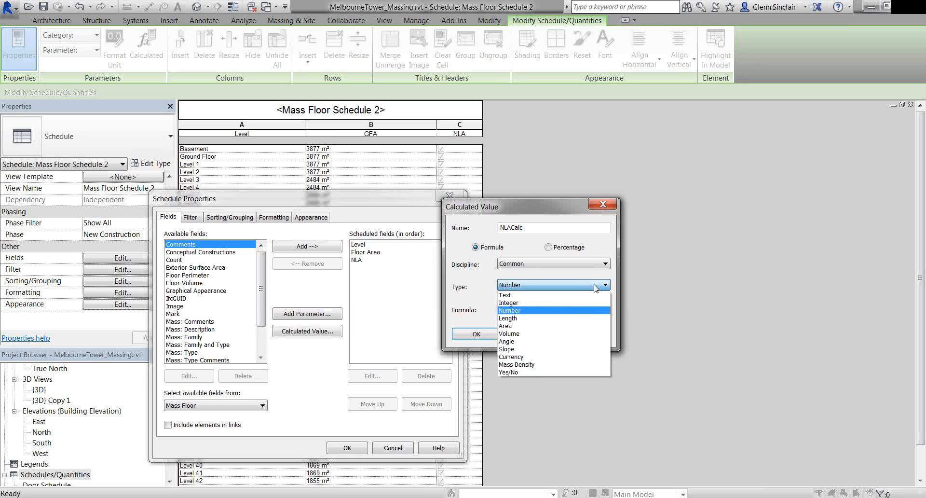
left_click(565, 325)
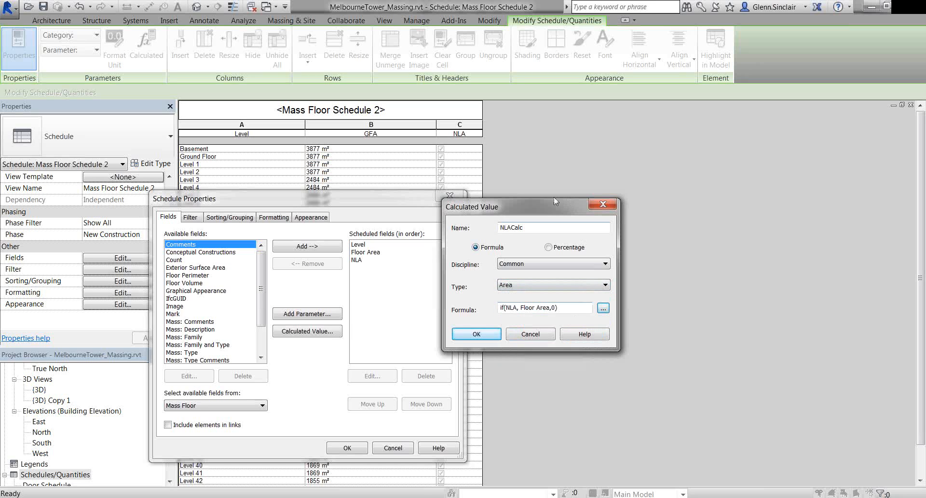
left_click(476, 334)
left_click(364, 445)
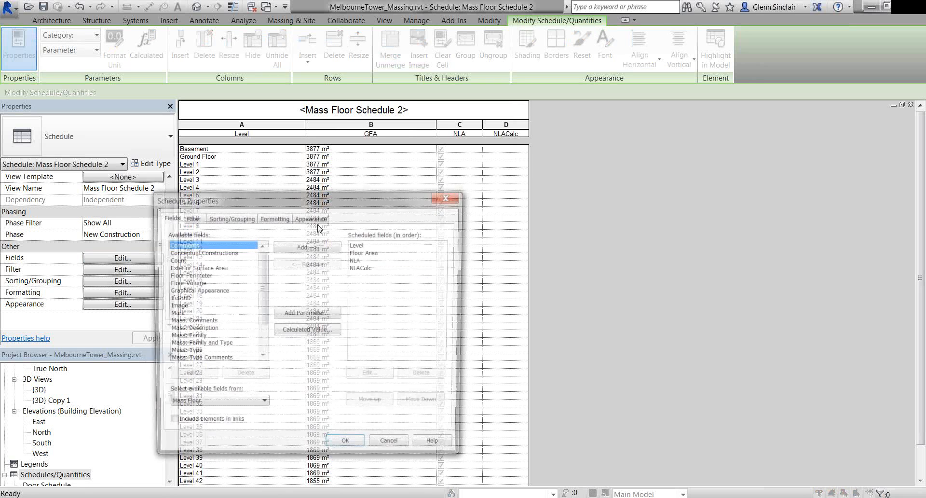
Enable total calculation for the NLACalc field in the schedule formatting
left_click(273, 216)
left_click(207, 266)
left_click(289, 377)
left_click(346, 447)
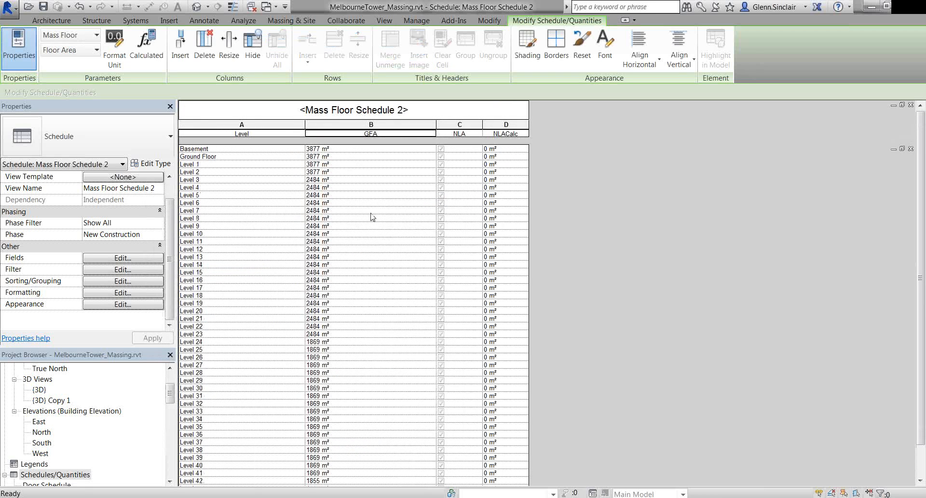
Itemize every instance in the schedule and check NLA for the Basement and the 3527 m² Ground Floor rows
left_click(137, 261)
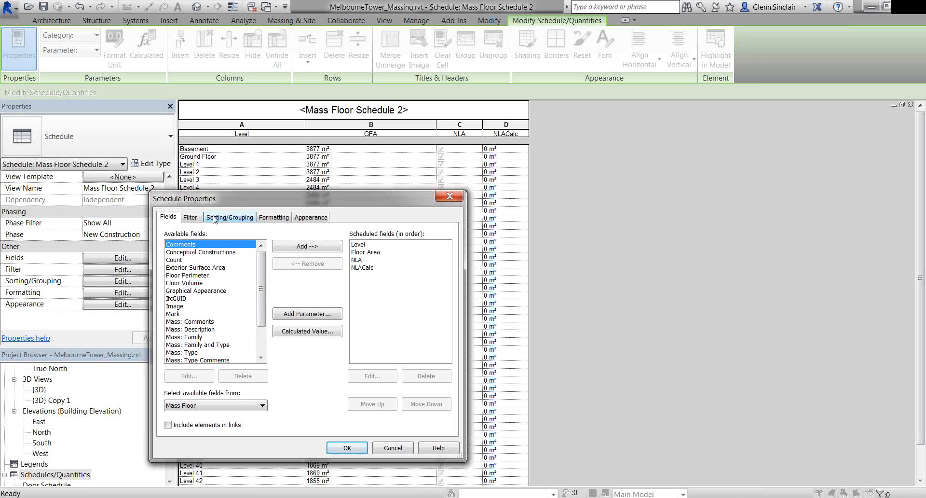
left_click(230, 218)
left_click(192, 426)
left_click(347, 447)
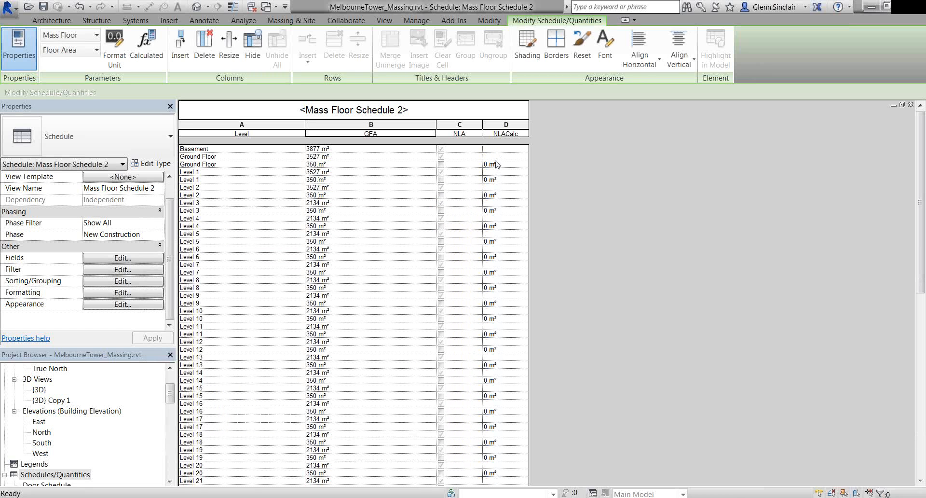
left_click(441, 149)
left_click(440, 157)
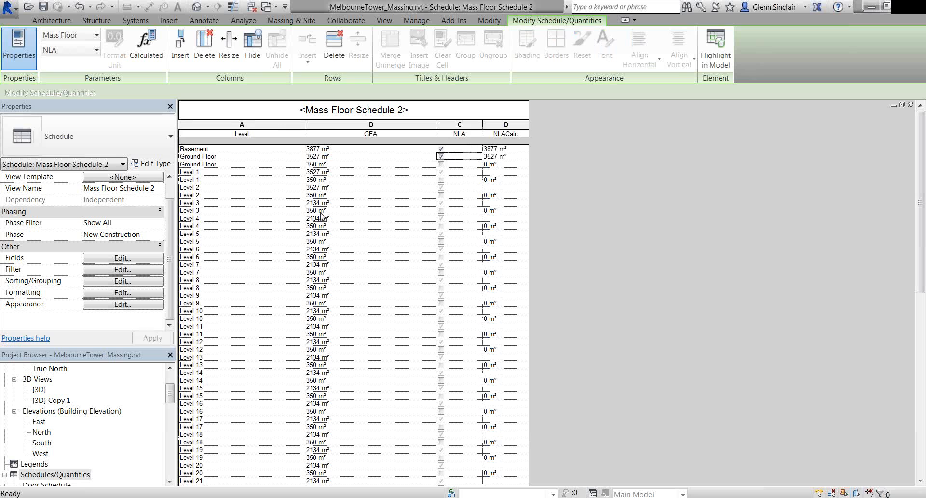
In the 3D view, select the tower, filter the selection to Mass Floor elements only, and enable NLA for them
left_click(193, 12)
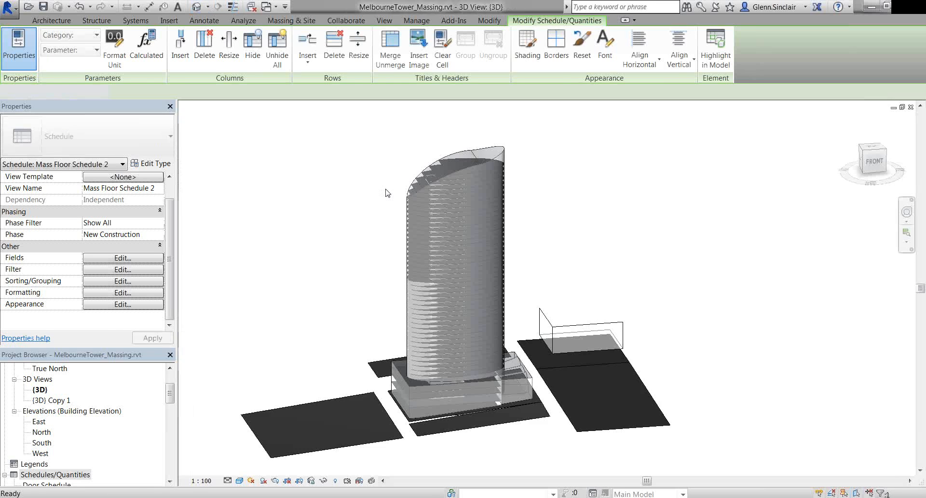
left_click_drag(500, 127, 467, 399)
left_click(537, 49)
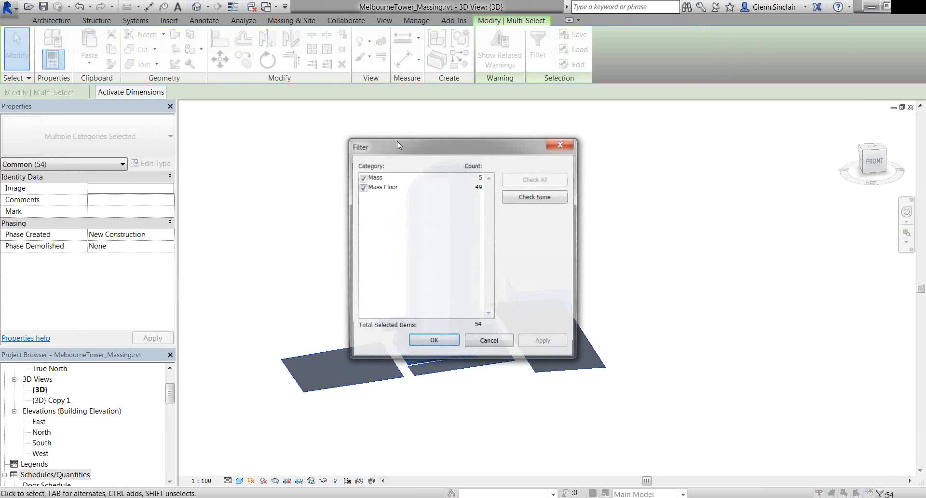
left_click(363, 178)
left_click(433, 341)
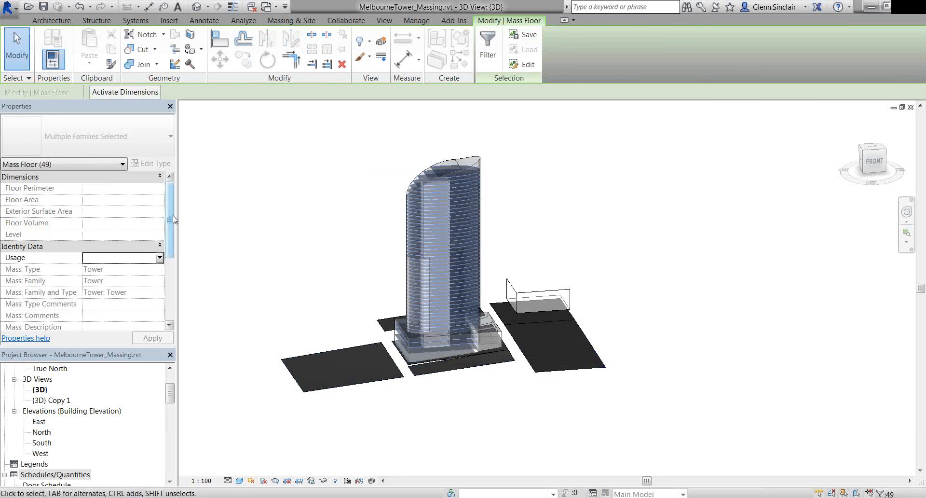
scroll(87, 265, "down", 5)
left_click(86, 304)
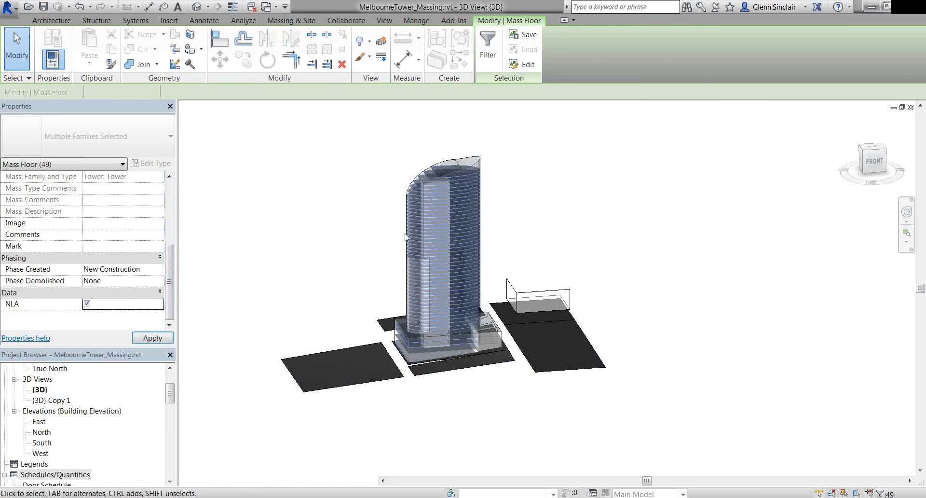
Reopen Mass Floor Schedule 2 and turn off itemizing every instance so rows are grouped by level
left_click(61, 411)
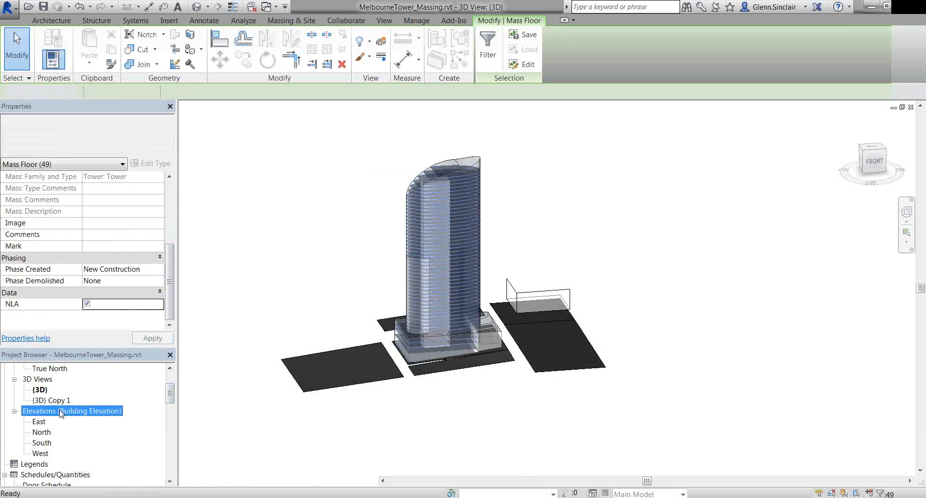
scroll(61, 434, "down", 5)
left_click(64, 444)
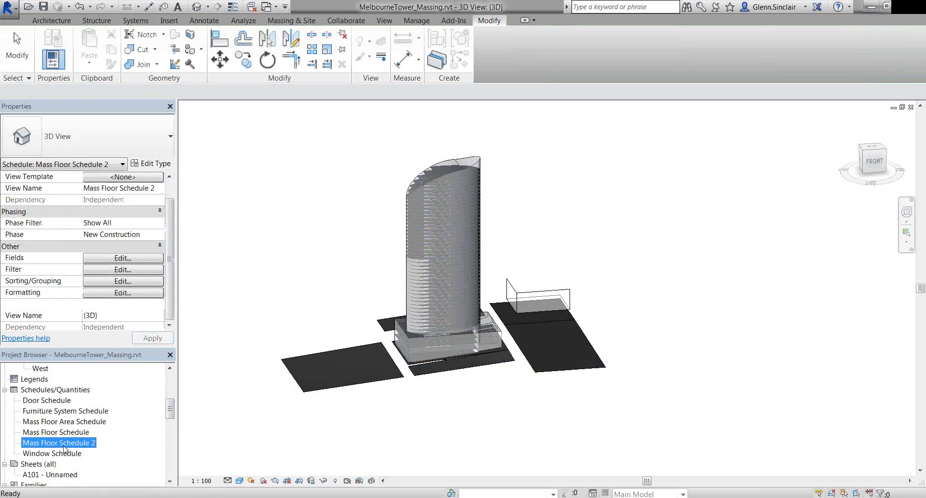
double_click(64, 443)
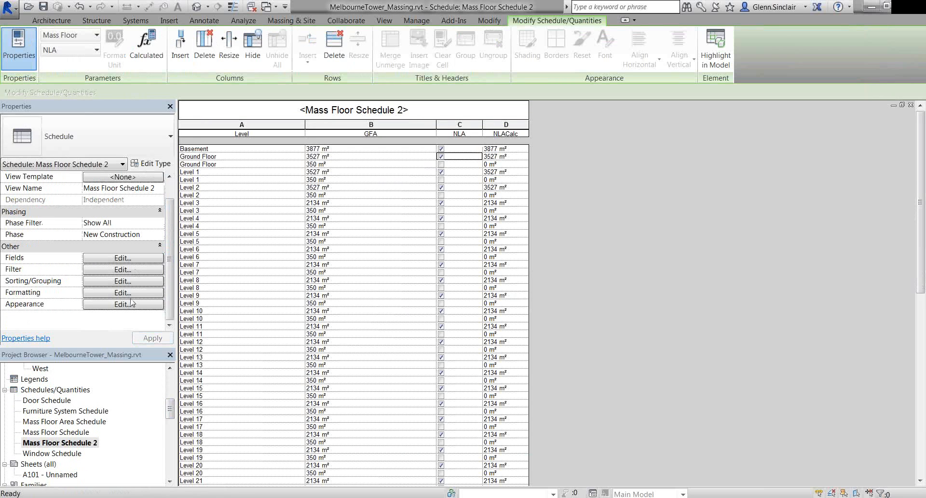
left_click(229, 217)
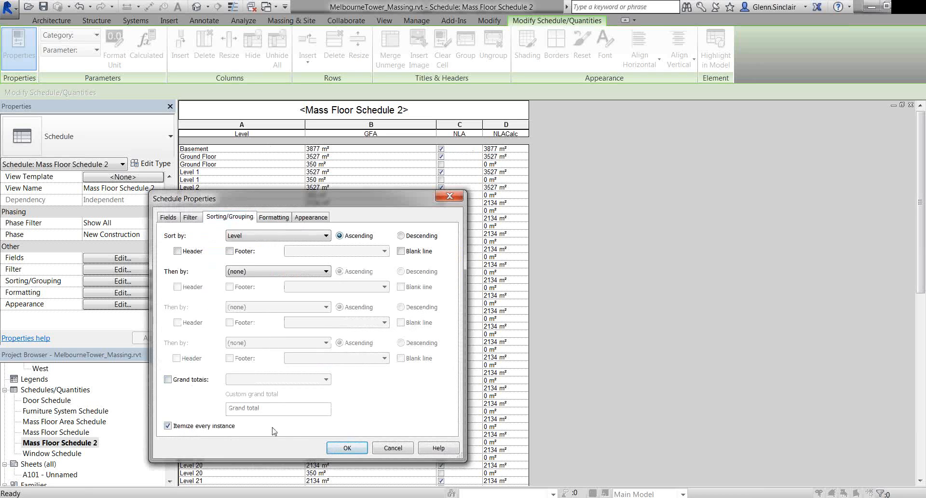
left_click(225, 425)
left_click(346, 448)
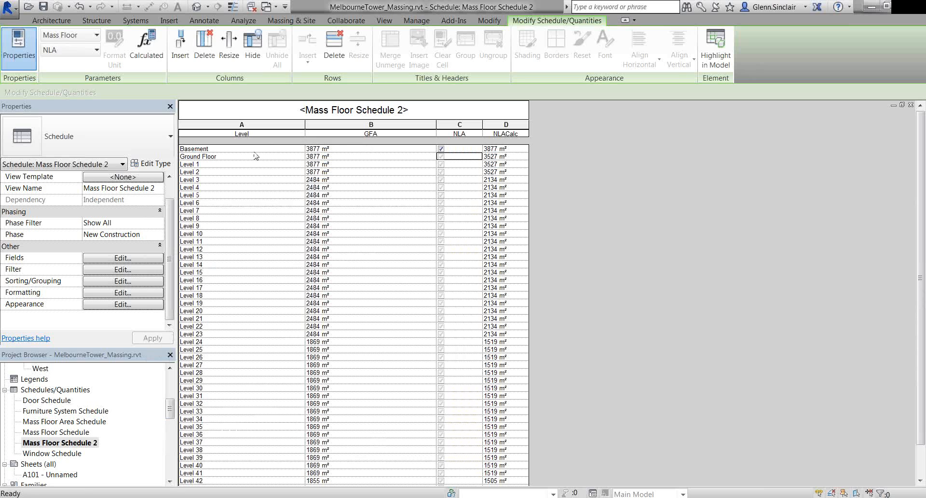
Clear NLA for the Basement row and hide the NLA field in the schedule formatting
left_click(441, 149)
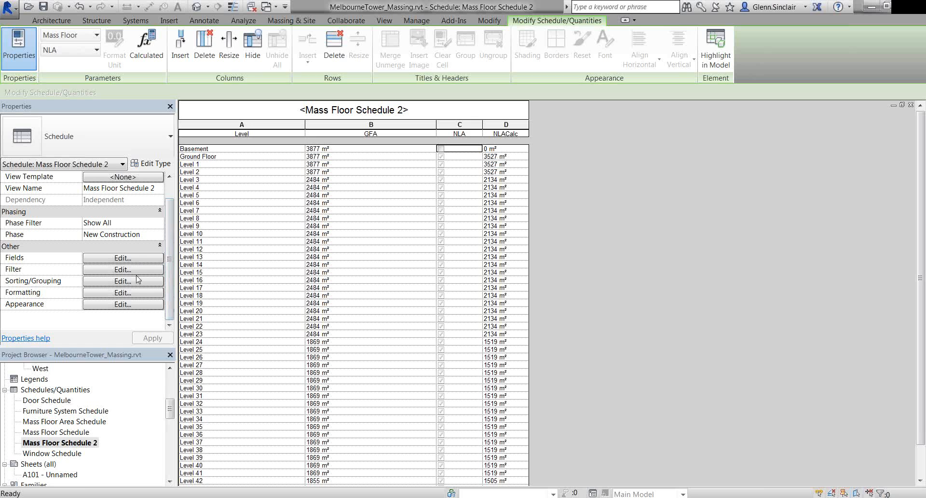
left_click(136, 259)
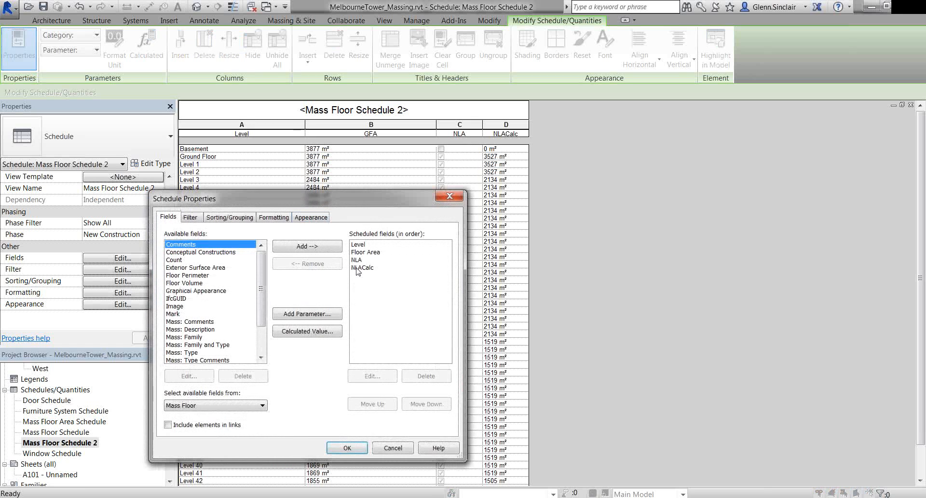
left_click(266, 218)
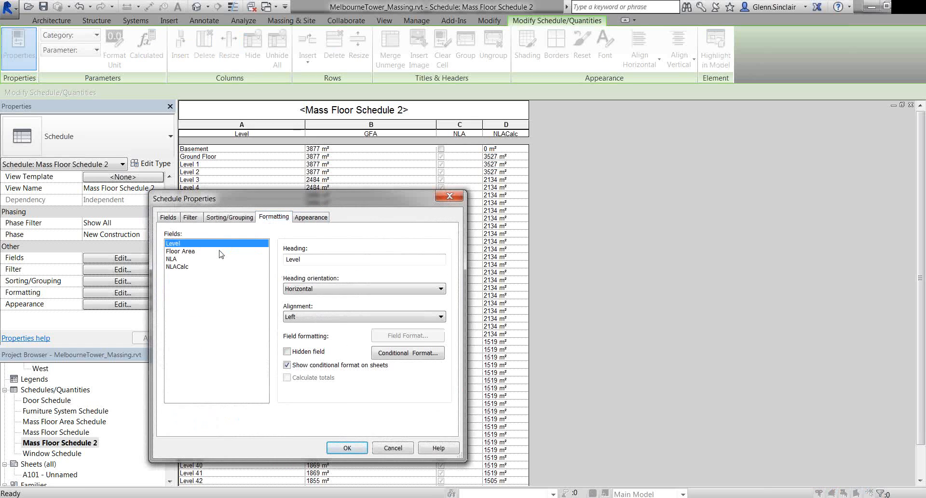
left_click(199, 260)
left_click(299, 352)
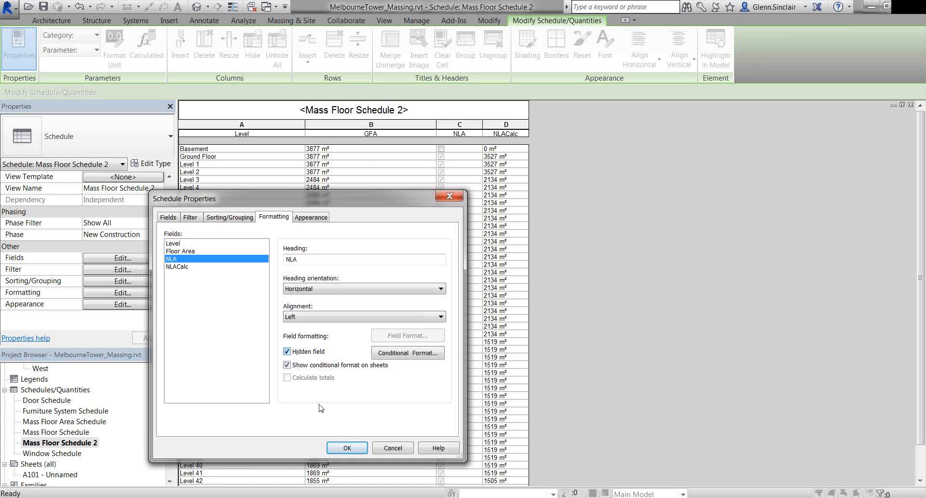
key("Return")
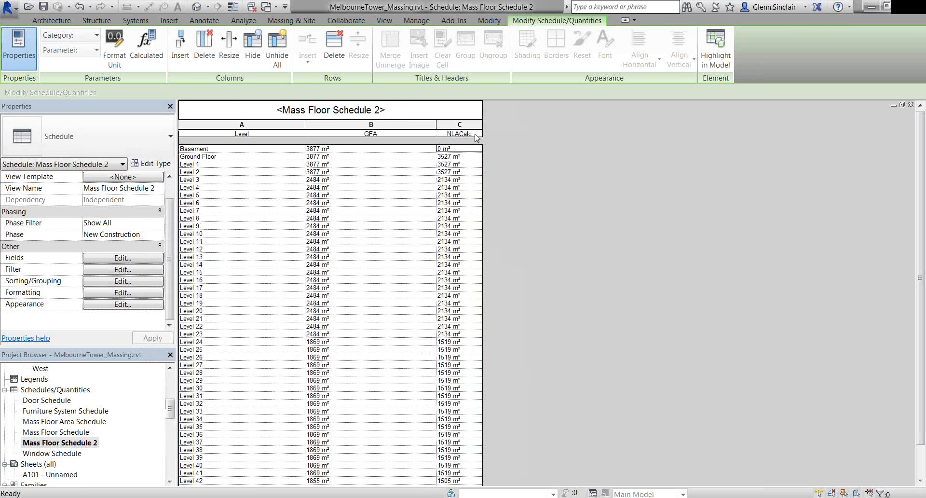
Rename the NLACalc column heading as NLA and widen that column
key("BackSpace")
key("BackSpace")
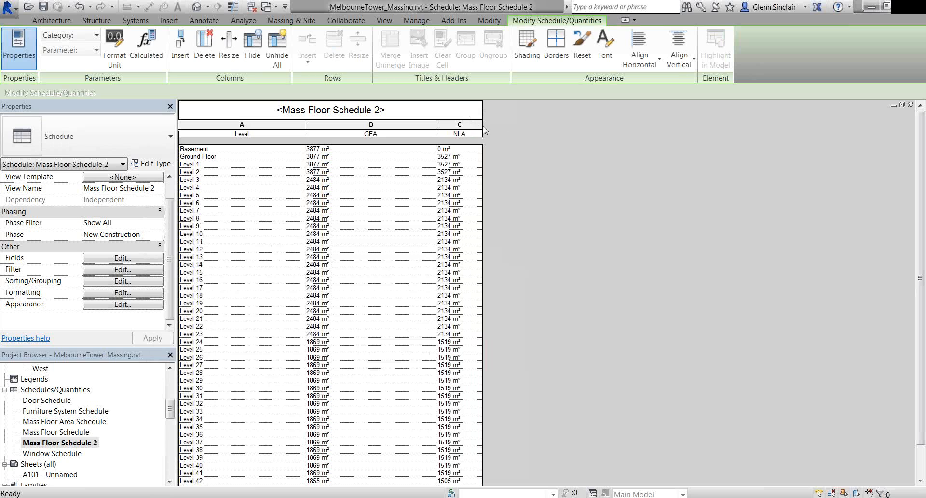
left_click_drag(480, 123, 505, 124)
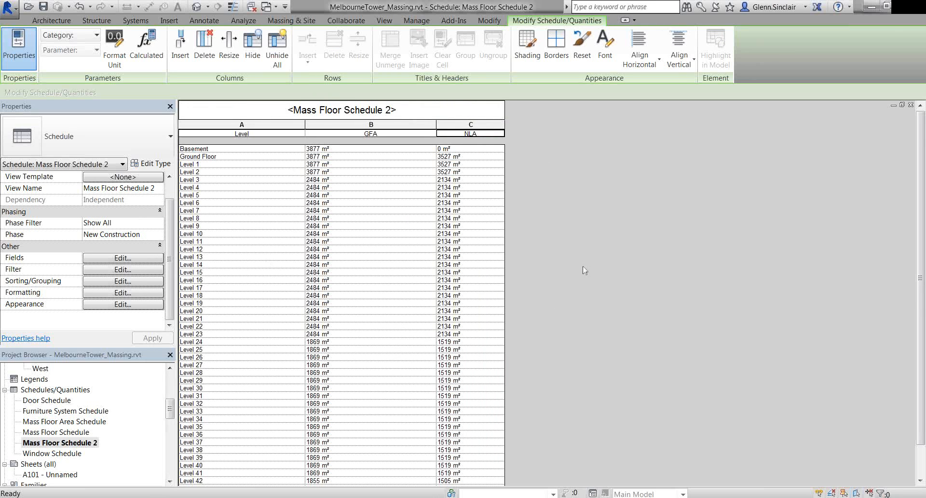
Add grand totals to the mass floor schedule
scroll(302, 409, "down", 2)
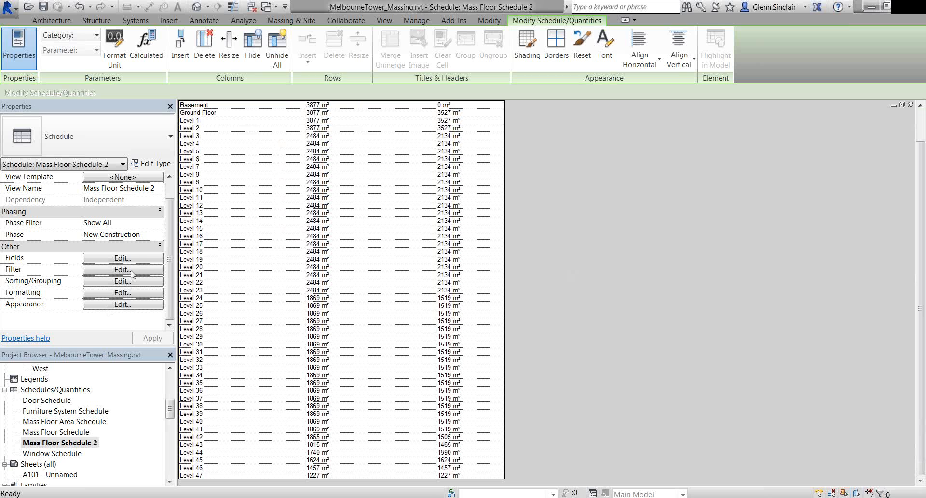
left_click(141, 280)
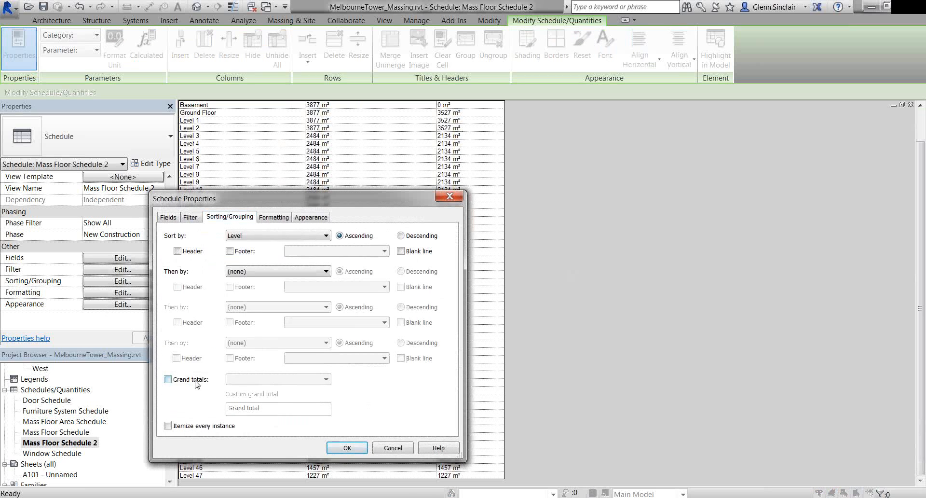
left_click(195, 380)
left_click(347, 448)
scroll(395, 475, "down", 1)
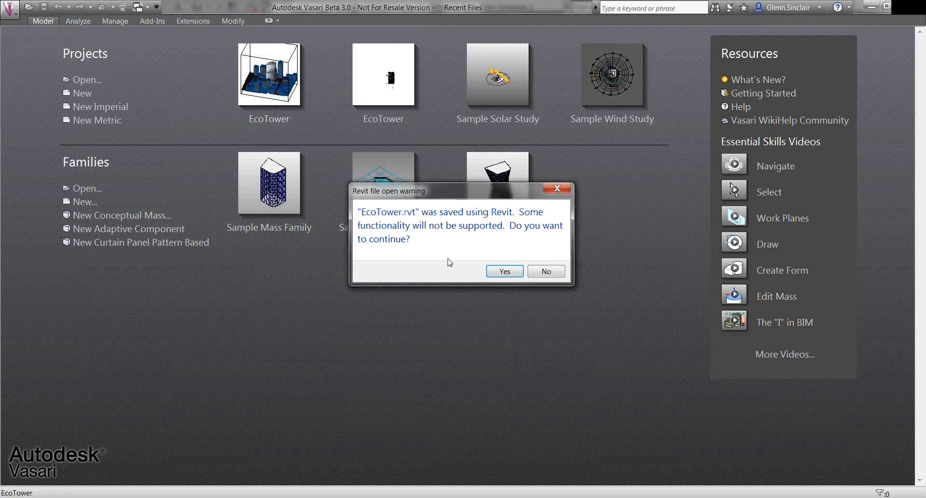
In Autodesk Vasari, continue opening EcoTower.rvt and bring the tower and its city context into view
left_click(504, 271)
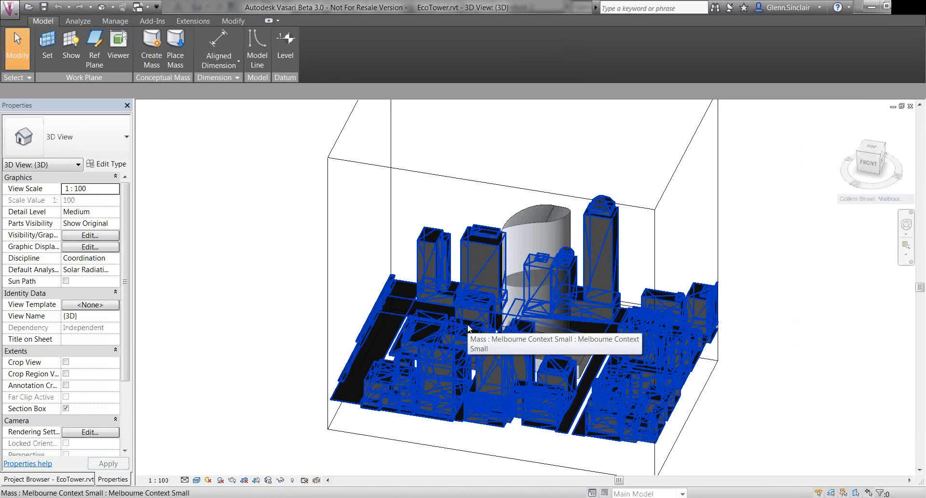
middle_click_drag(813, 270, 763, 244, "shift")
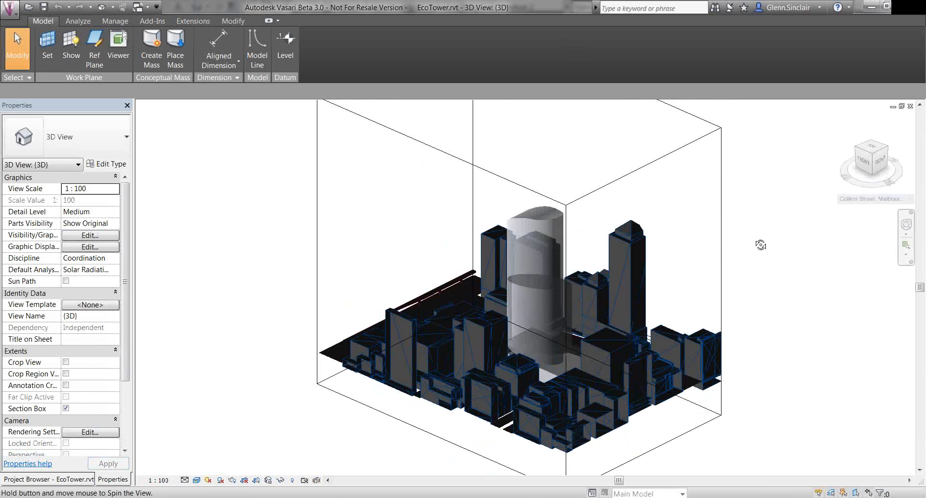
scroll(612, 226, "up", 4)
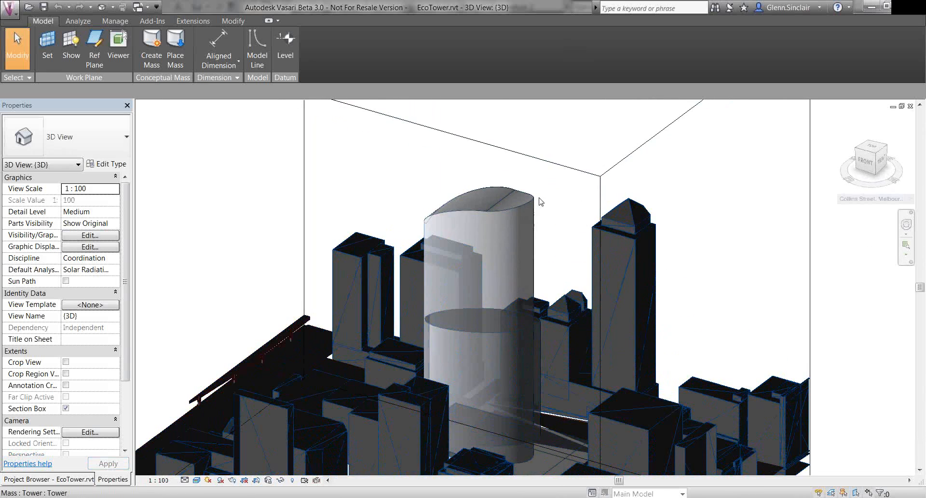
scroll(540, 201, "down", 3)
middle_click_drag(541, 200, 611, 189, "shift")
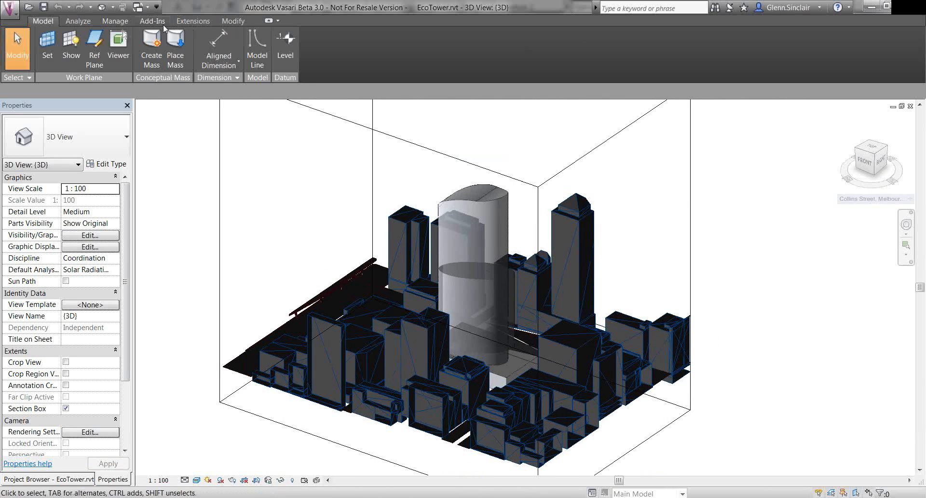
Open the Solar Radiation analysis settings beside the model and set the data display unit to kWh/m²
left_click(76, 20)
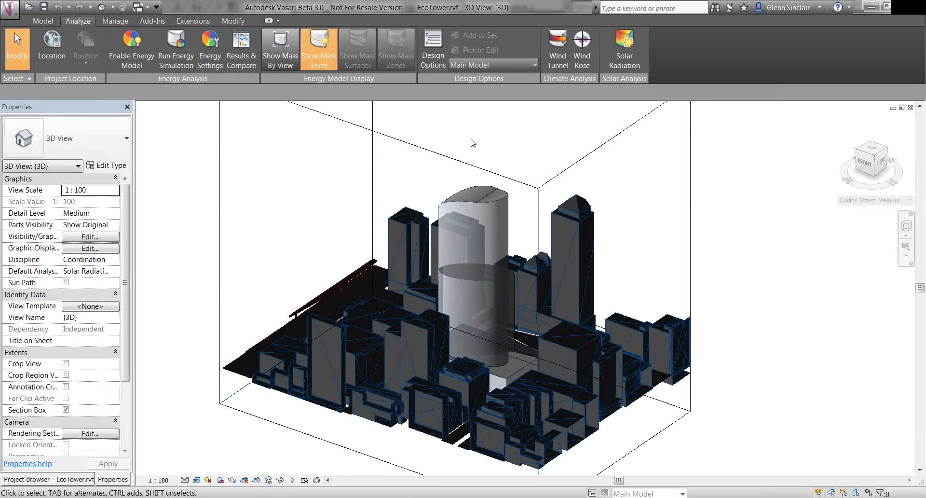
middle_click_drag(368, 179, 376, 197)
scroll(377, 197, "down", 4)
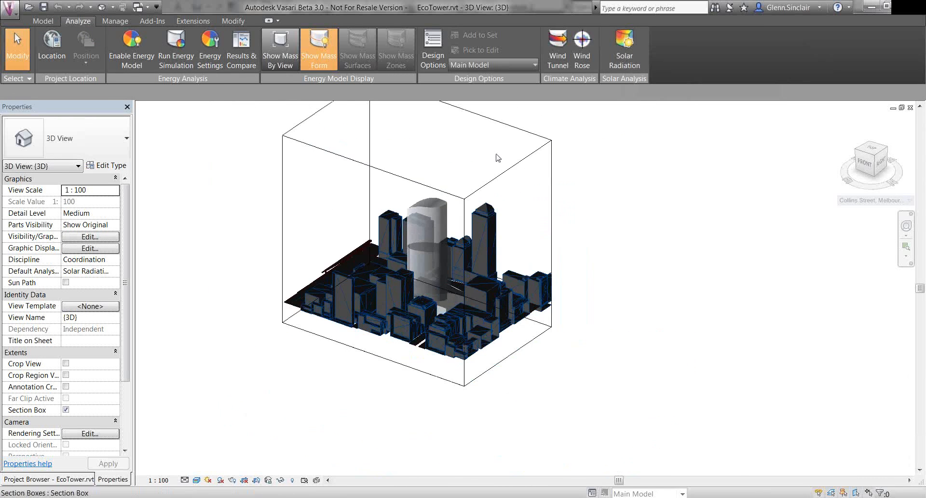
scroll(483, 115, "up", 2)
left_click(620, 50)
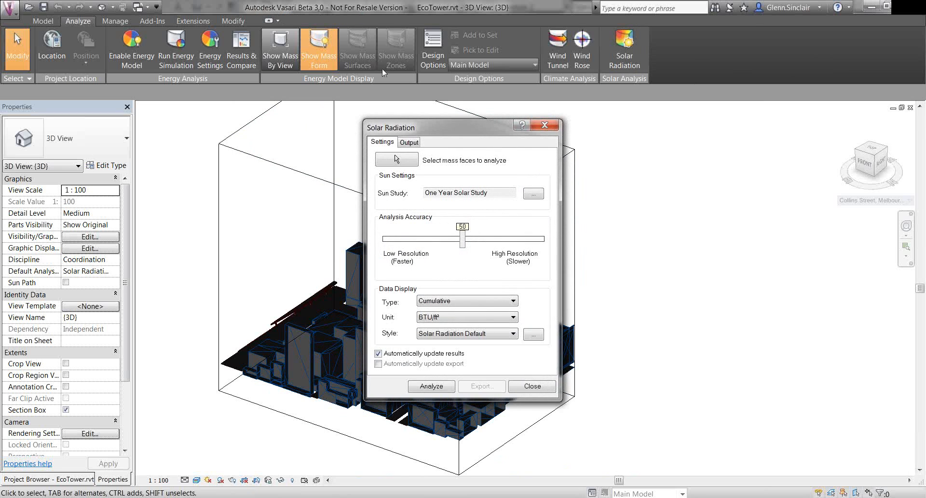
left_click_drag(444, 135, 101, 126)
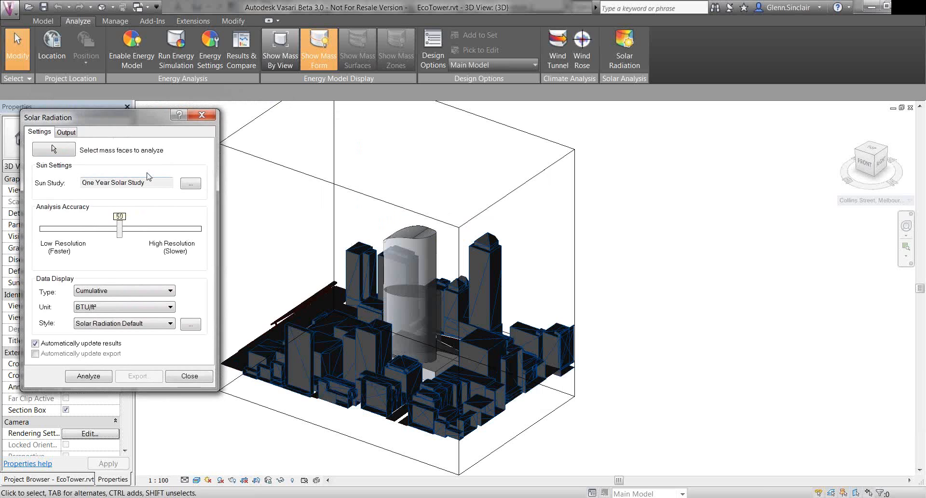
left_click(114, 311)
left_click(111, 320)
Select the tower's curved facade faces as the mass faces and run the solar radiation analysis on them
left_click(74, 152)
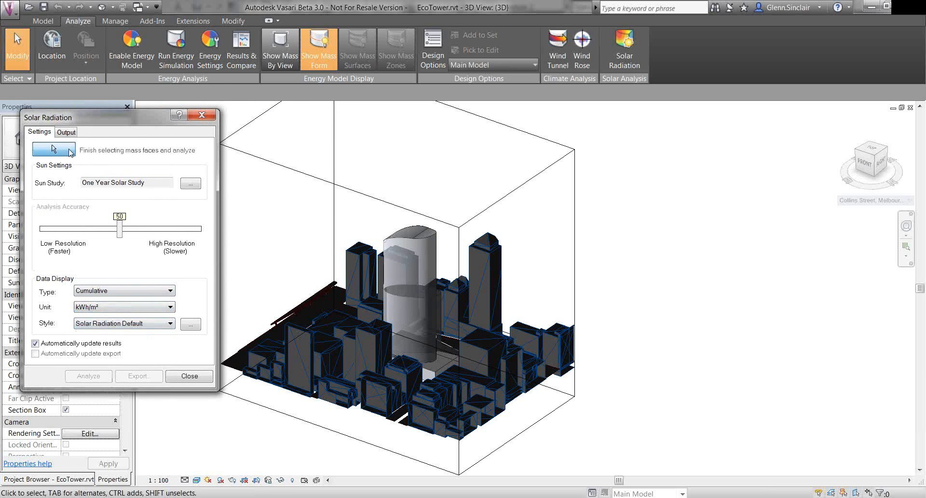
scroll(404, 256, "up", 2)
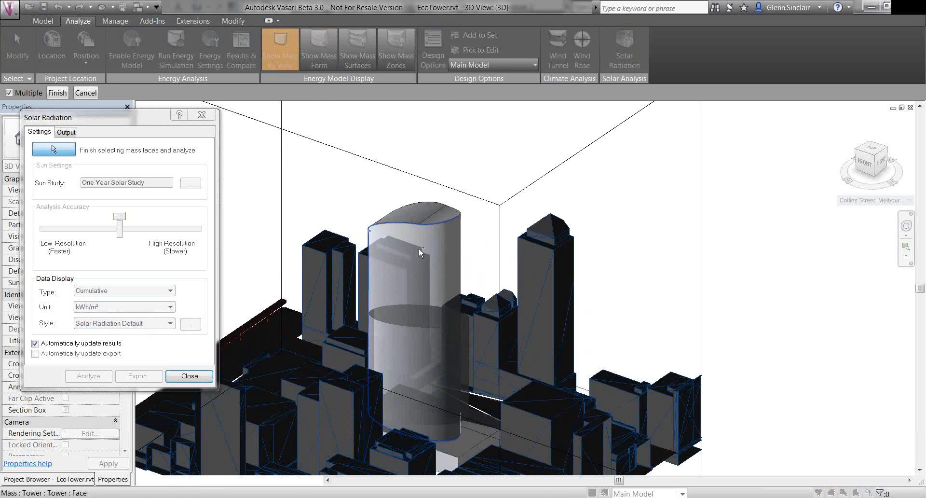
left_click(419, 247)
middle_click_drag(559, 258, 449, 242)
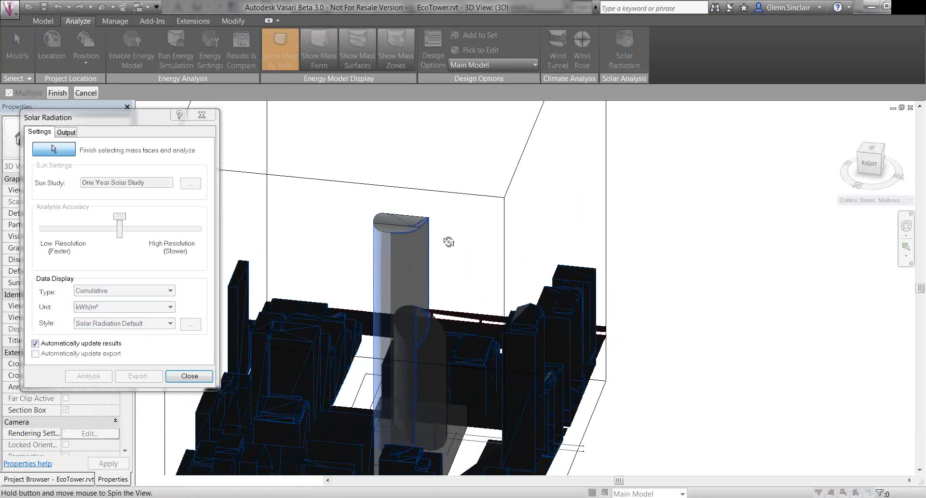
left_click(424, 236)
scroll(448, 381, "up", 1)
middle_click_drag(448, 381, 455, 286, "shift")
left_click(53, 148)
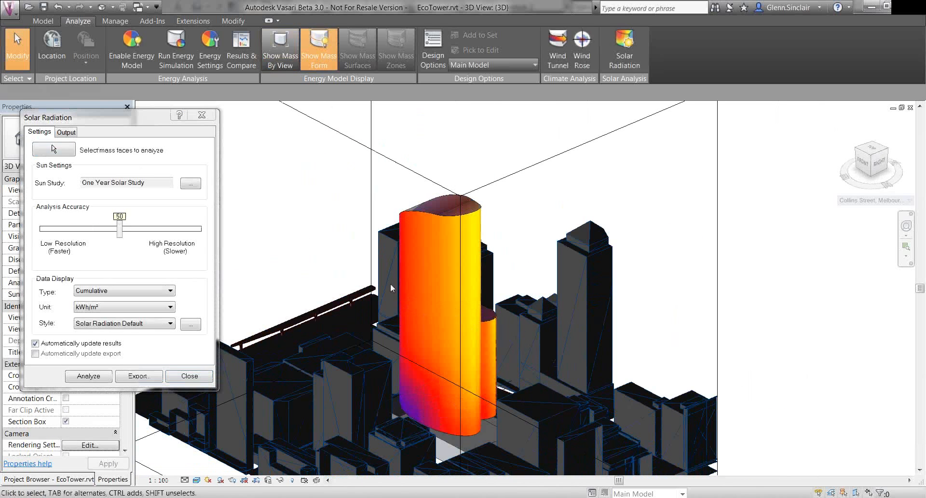
Examine the radiation pattern on the tower's facades from several angles, then display the sun path over the site in top view
middle_click_drag(556, 215, 559, 200)
left_click_drag(148, 120, 144, 138)
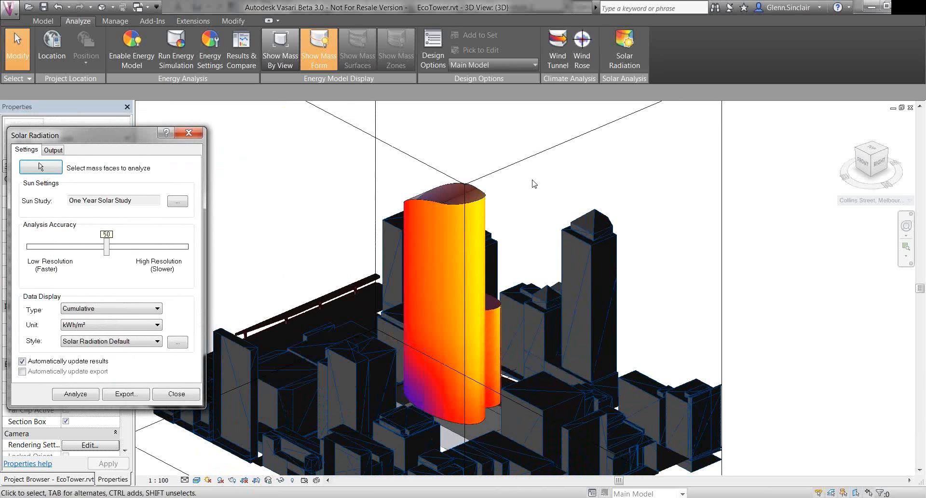
middle_click_drag(511, 207, 438, 279, "shift")
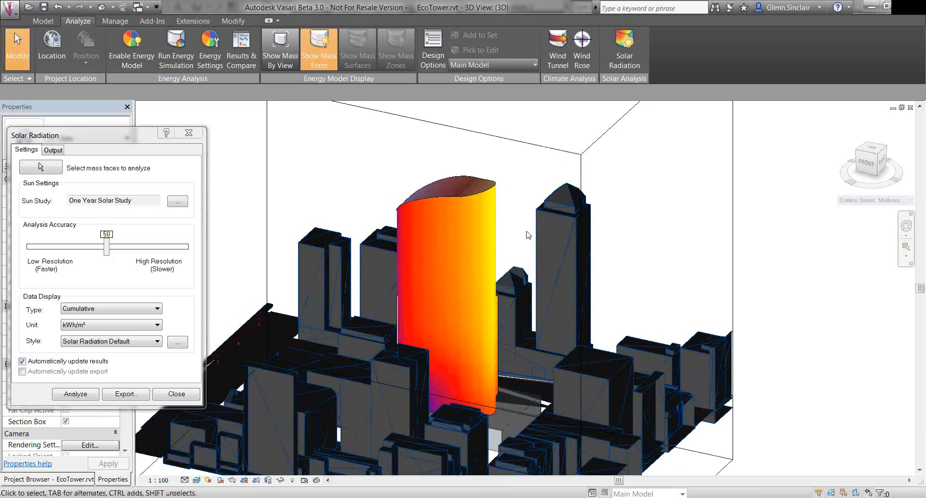
middle_click_drag(616, 180, 844, 314, "shift")
left_click(898, 153)
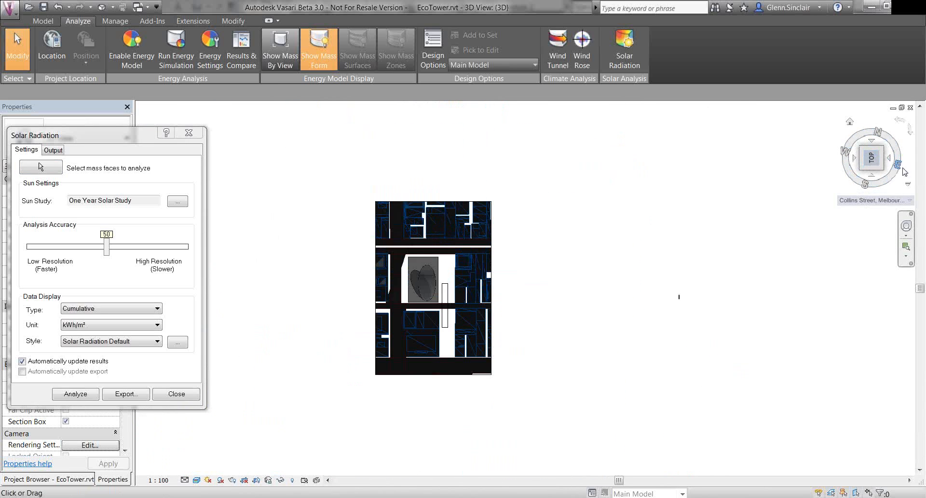
left_click(208, 480)
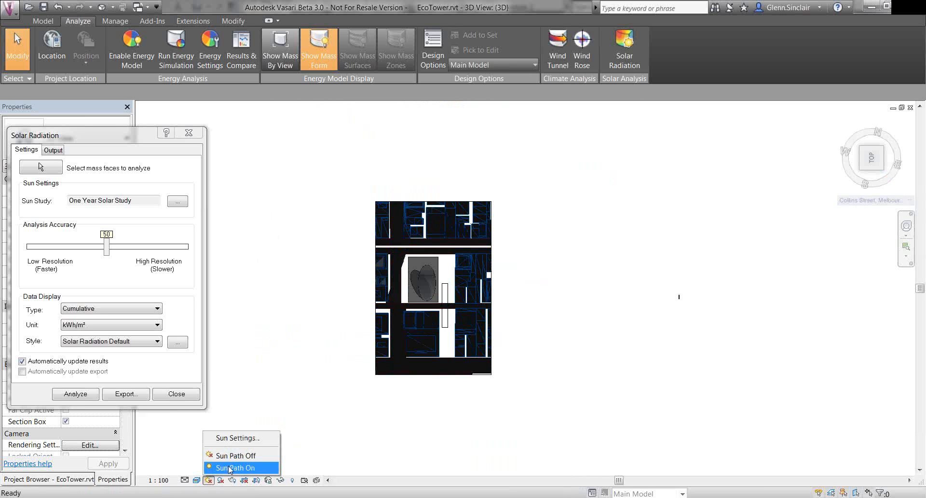
left_click(227, 467)
Examine the sun path around the tower and city context from plan and oblique angles, then hide it
middle_click_drag(683, 277, 695, 338)
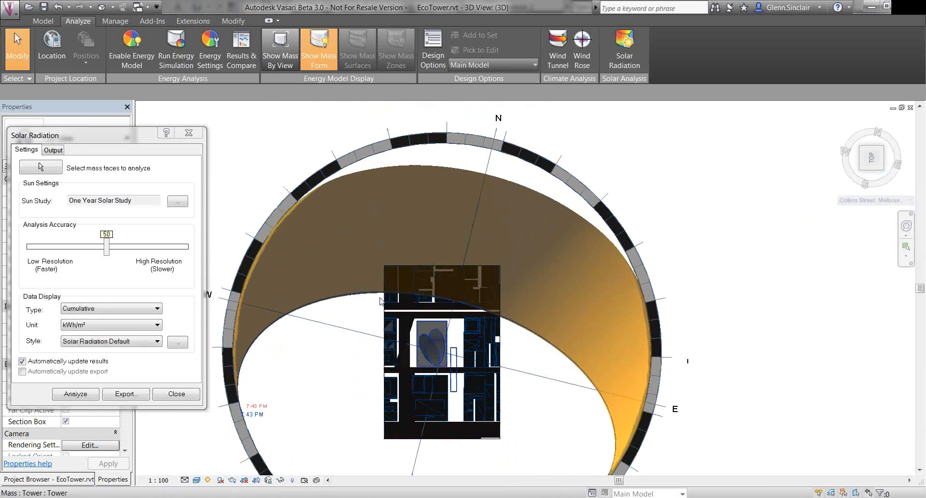
middle_click_drag(348, 426, 600, 276, "shift")
scroll(609, 386, "up", 2)
left_click(210, 480)
left_click(230, 467)
left_click(210, 481)
left_click(236, 455)
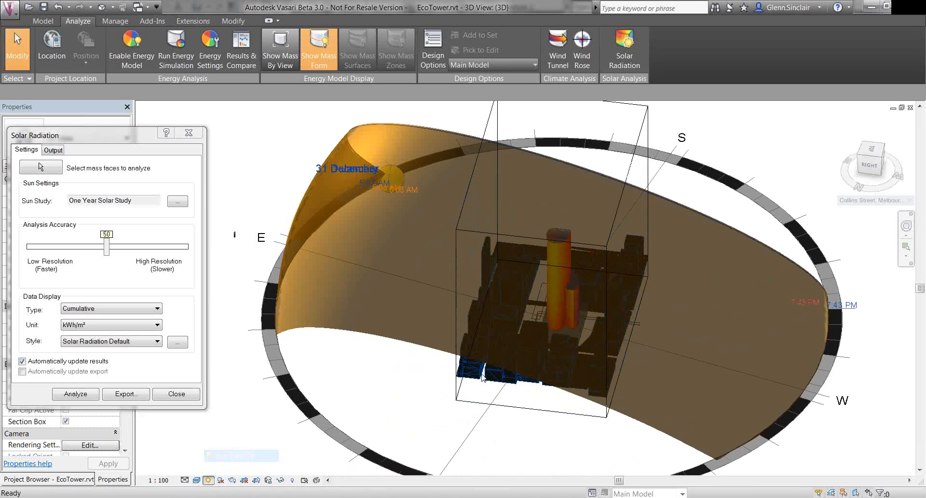
Examine the coloured radiation results on the tower's facades in relation to the surrounding buildings
scroll(601, 331, "up", 3)
mouse_move(601, 331)
middle_mouse_down("shift")
mouse_move(567, 248)
mouse_move(618, 315)
mouse_move(695, 370)
middle_mouse_up("shift")
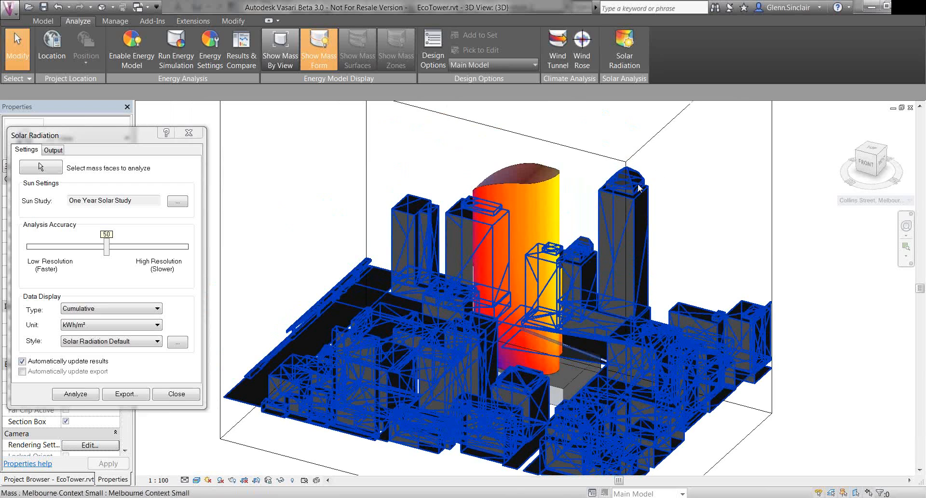
middle_click_drag(640, 188, 579, 313, "shift")
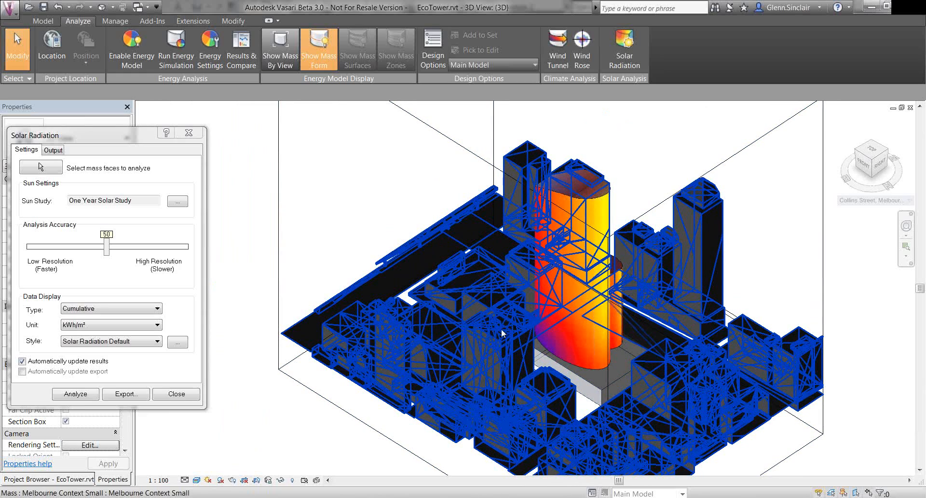
middle_click_drag(351, 436, 355, 399, "shift")
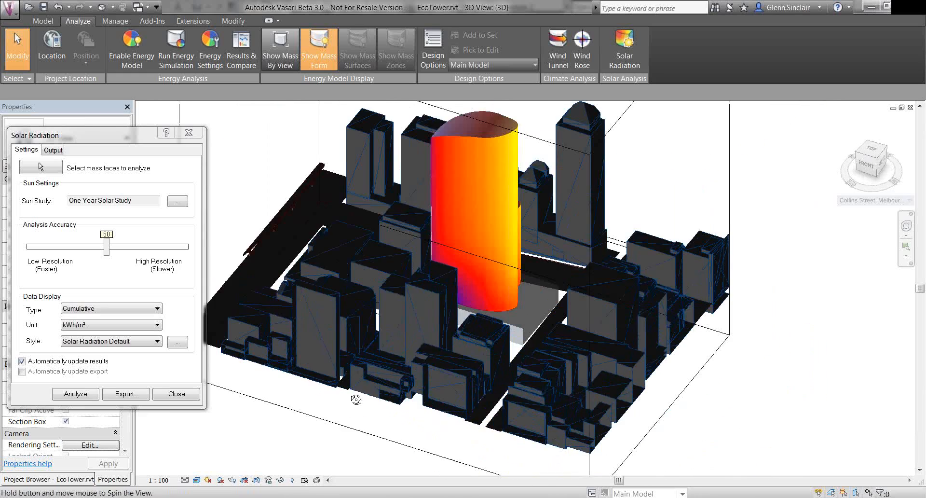
middle_click_drag(788, 357, 795, 408, "shift")
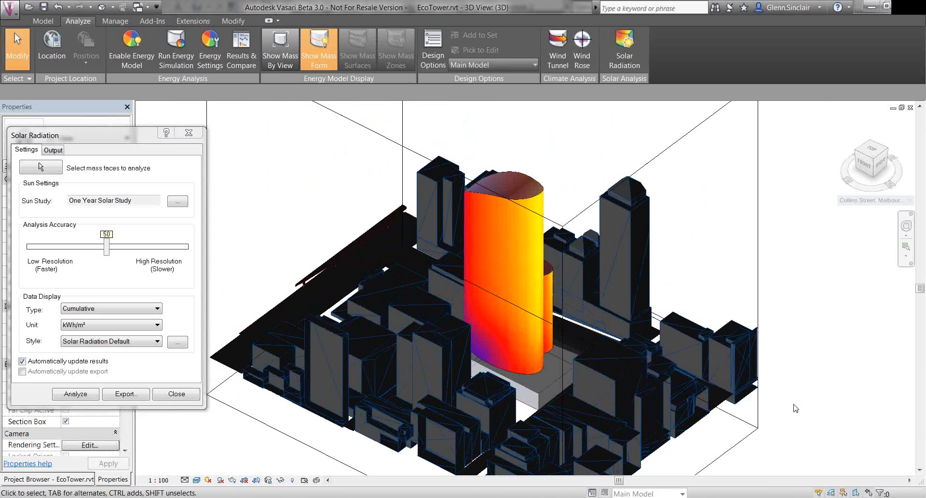
Close the solar radiation settings, open the Wind Tunnel analysis in an enlarged window and angle its view over the city model
left_click(175, 394)
middle_click_drag(291, 190, 458, 252)
scroll(458, 252, "down", 3)
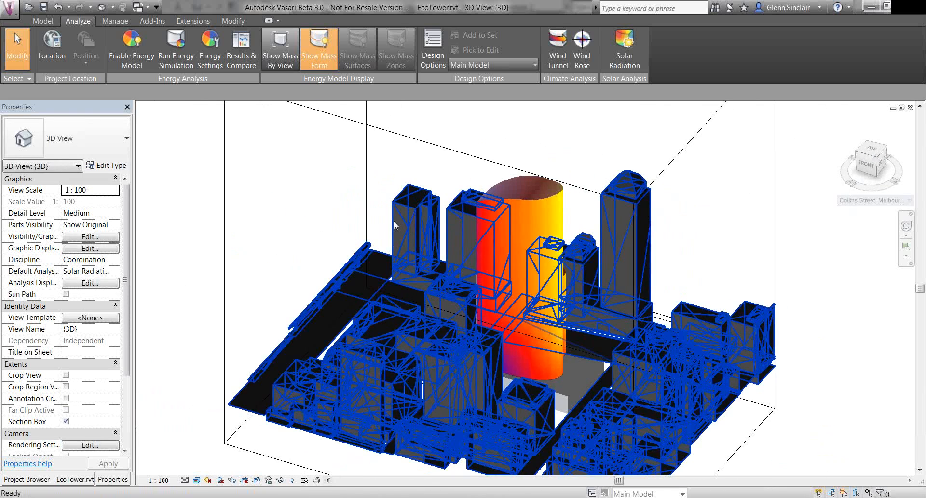
left_click(563, 47)
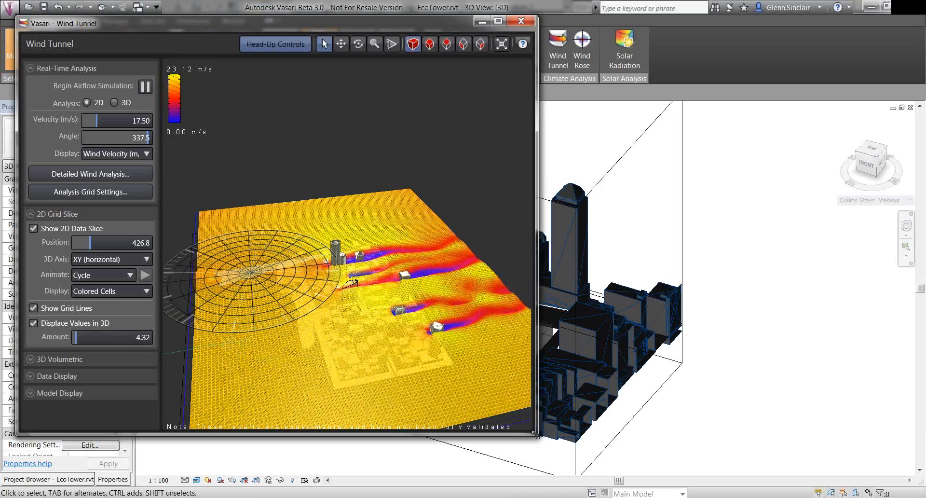
left_click_drag(535, 434, 780, 475)
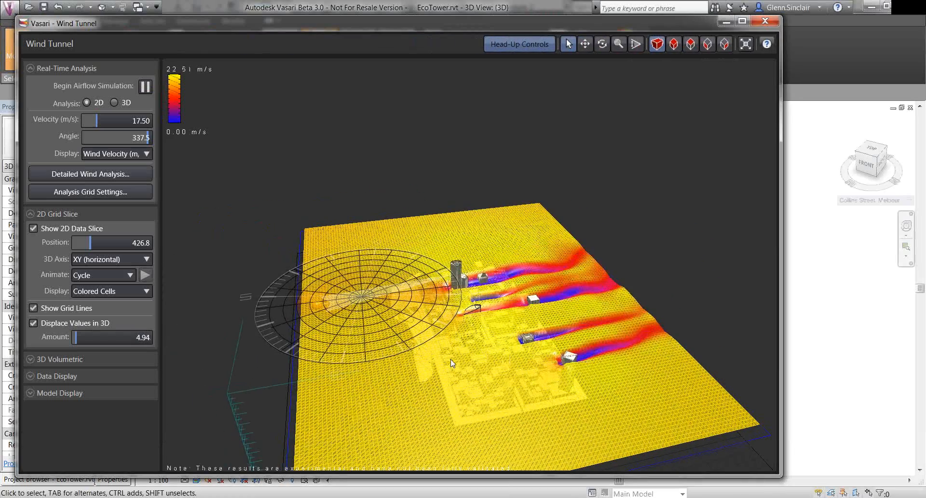
middle_click_drag(401, 377, 456, 317)
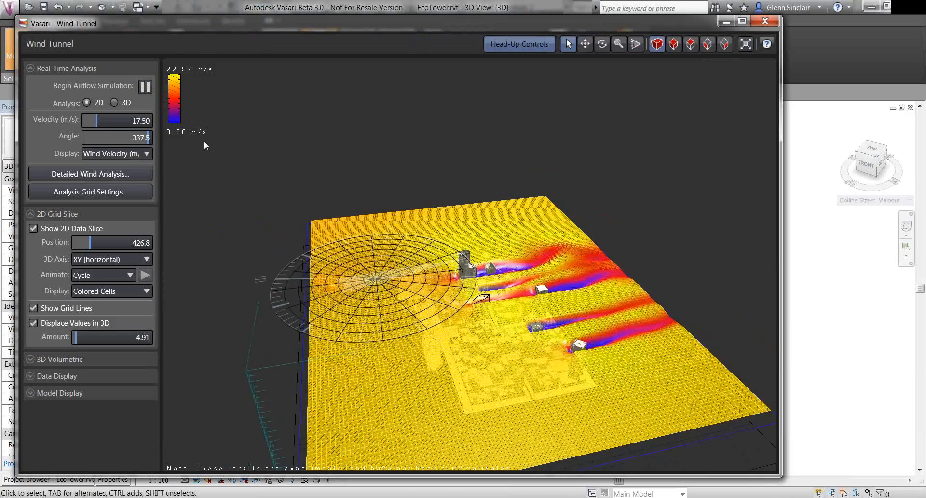
middle_click_drag(524, 239, 508, 253)
middle_click_drag(408, 295, 288, 138, "shift")
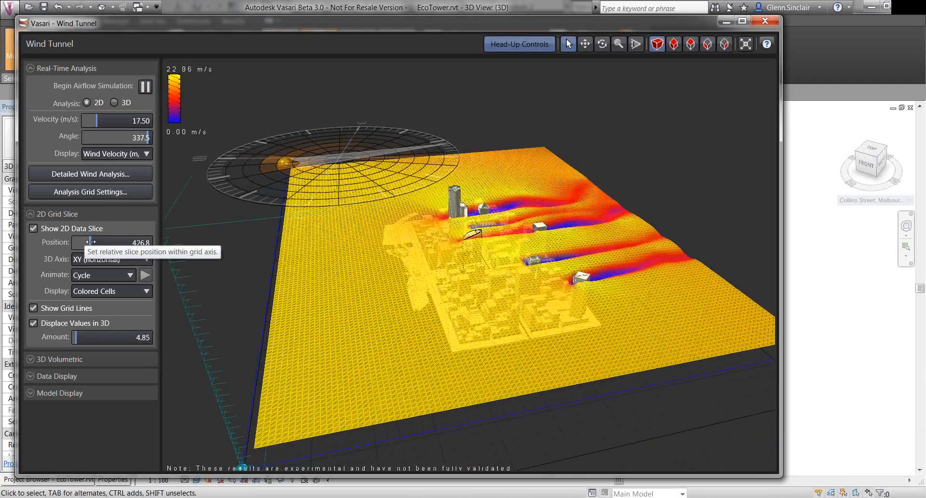
Lower the horizontal 2D data slice to position 60.0 and examine the wind velocity around the tower and its neighbours
left_click_drag(91, 242, 77, 244)
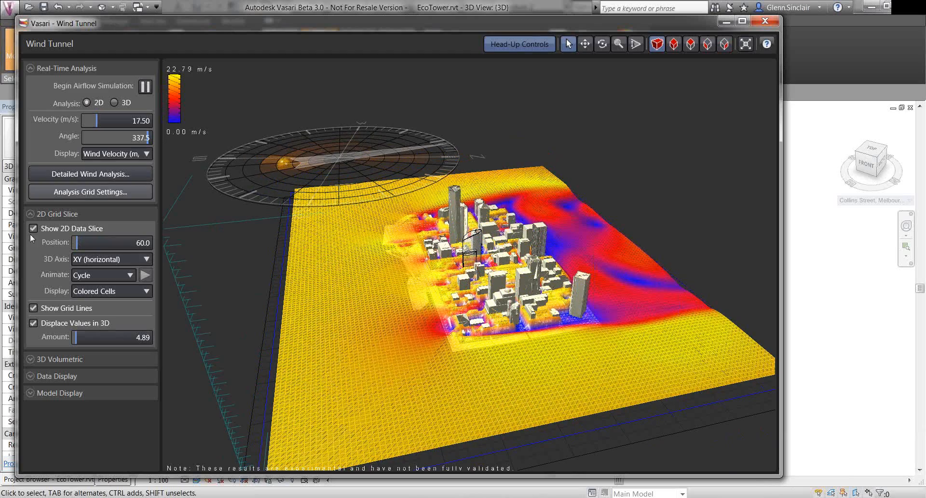
scroll(441, 276, "up", 2)
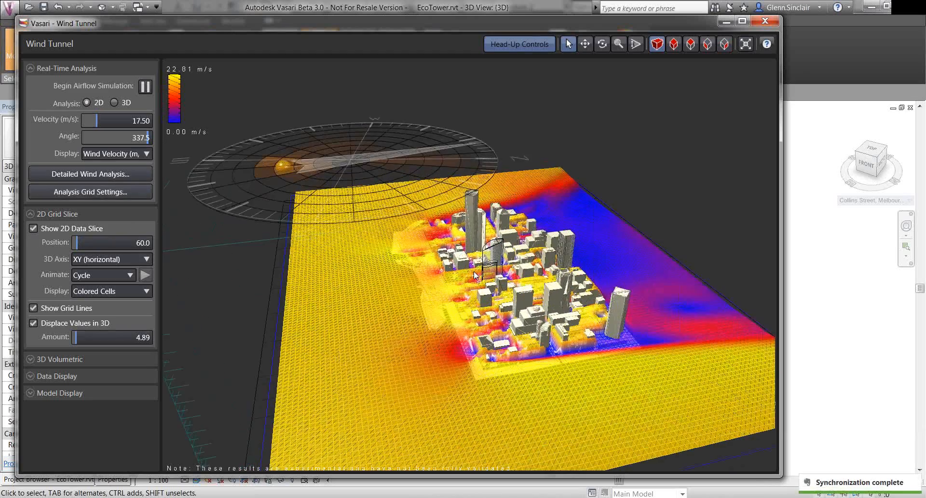
scroll(475, 275, "up", 5)
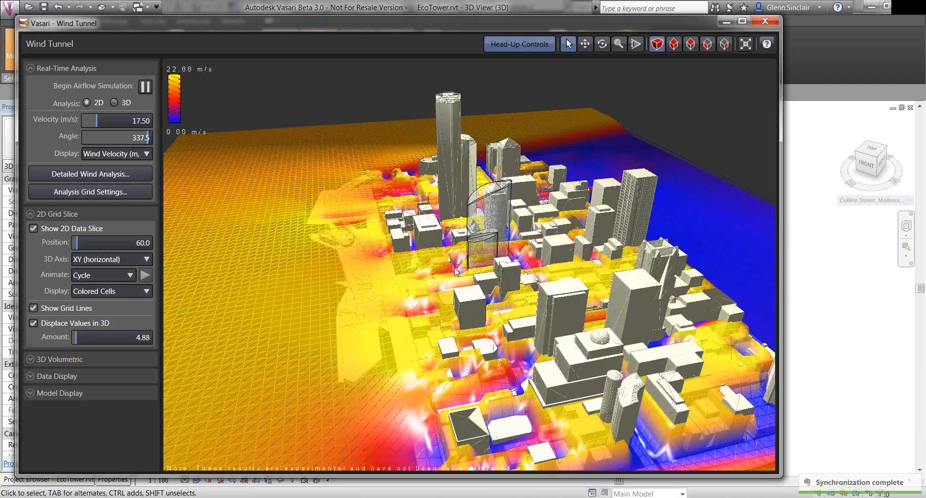
scroll(455, 272, "down", 5)
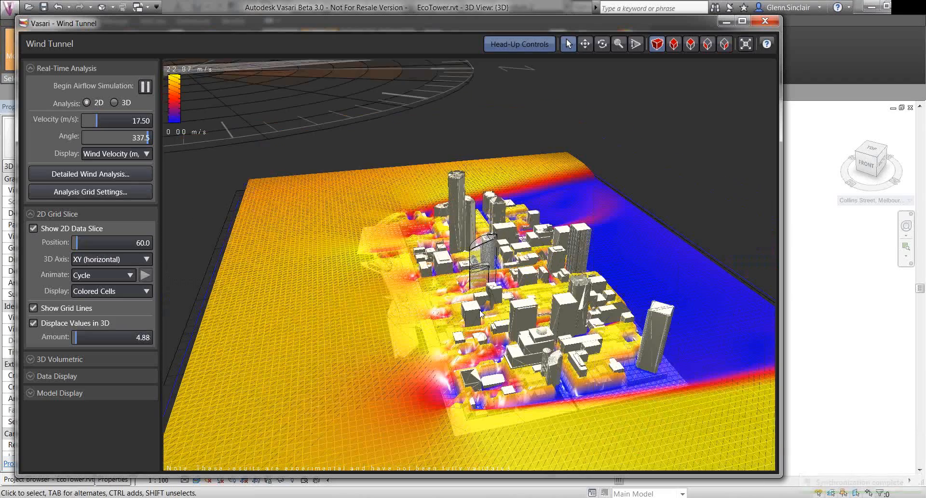
middle_click_drag(498, 356, 487, 235)
scroll(476, 305, "down", 6)
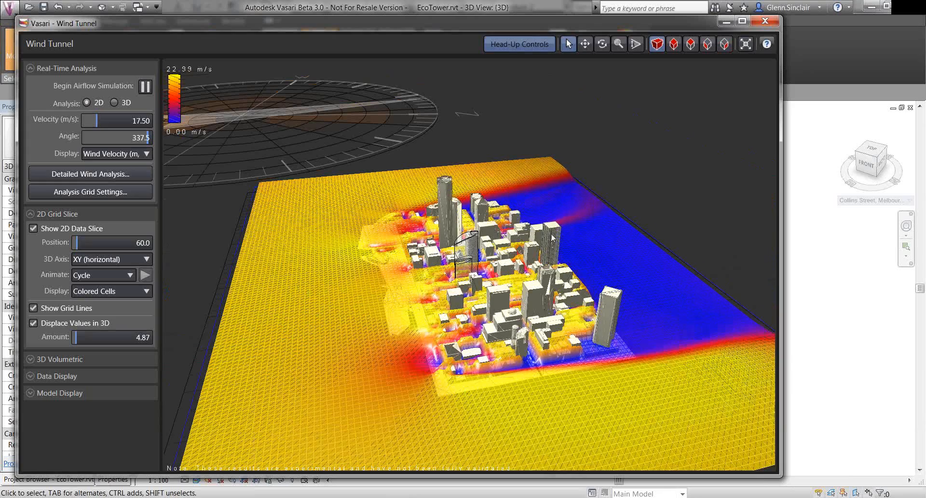
scroll(479, 309, "up", 3)
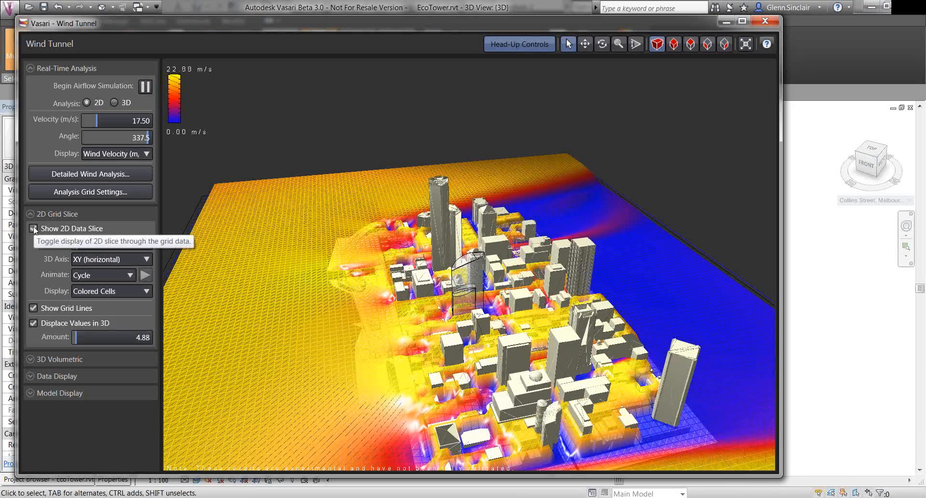
Stop displacing the slice values in 3D and set the 2D slice position to 45.3 close to the tower's base
left_click(34, 322)
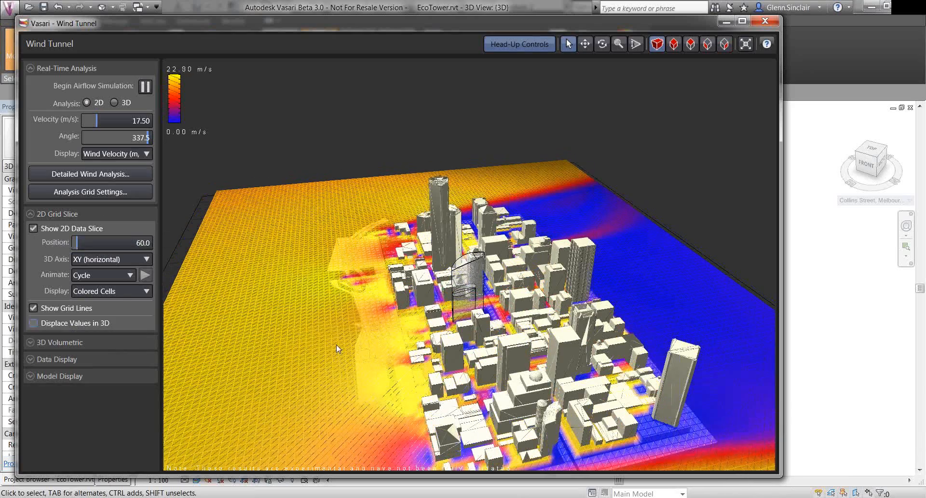
scroll(470, 336, "up", 4)
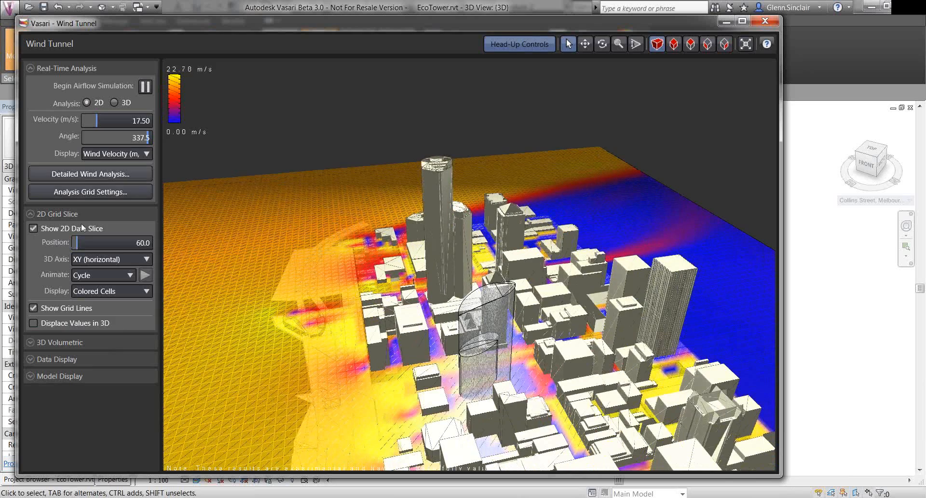
left_click_drag(77, 241, 76, 242)
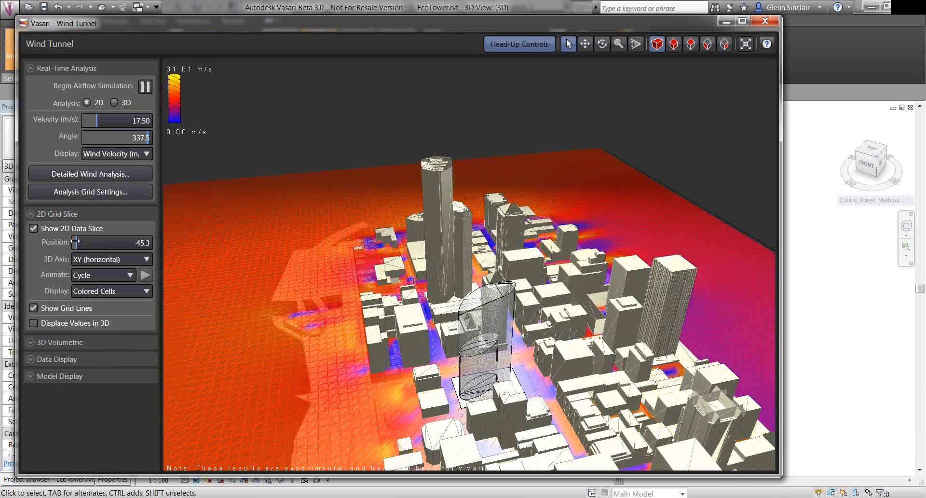
middle_click_drag(300, 369, 287, 290)
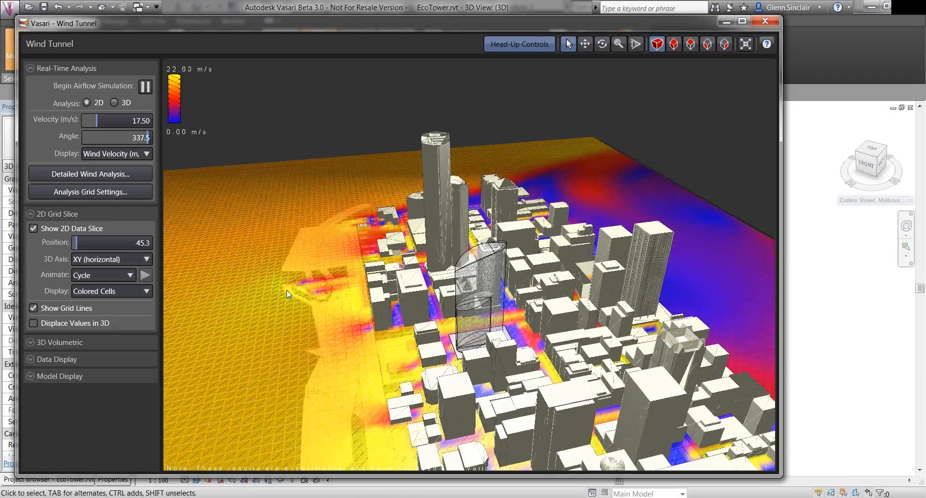
Hide the 2D data slice, show the 3D volumetric display and switch the airflow analysis to 3D
left_click(34, 341)
left_click(39, 227)
left_click(33, 357)
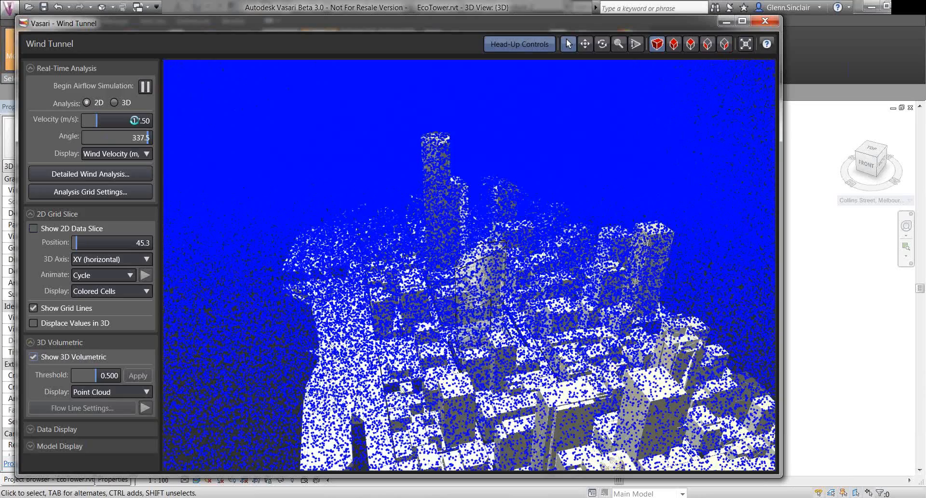
left_click(114, 102)
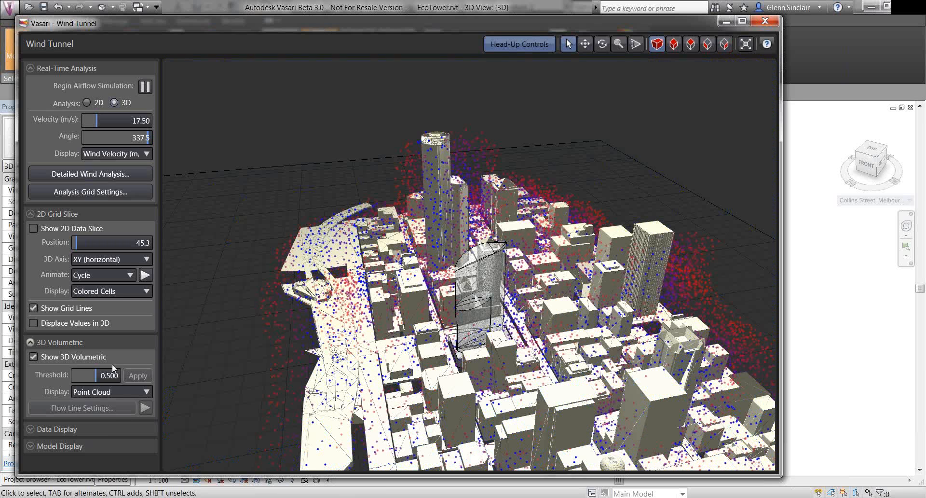
Set the 3D volumetric display to Flow Lines and view the airflow around the tower
left_click(140, 392)
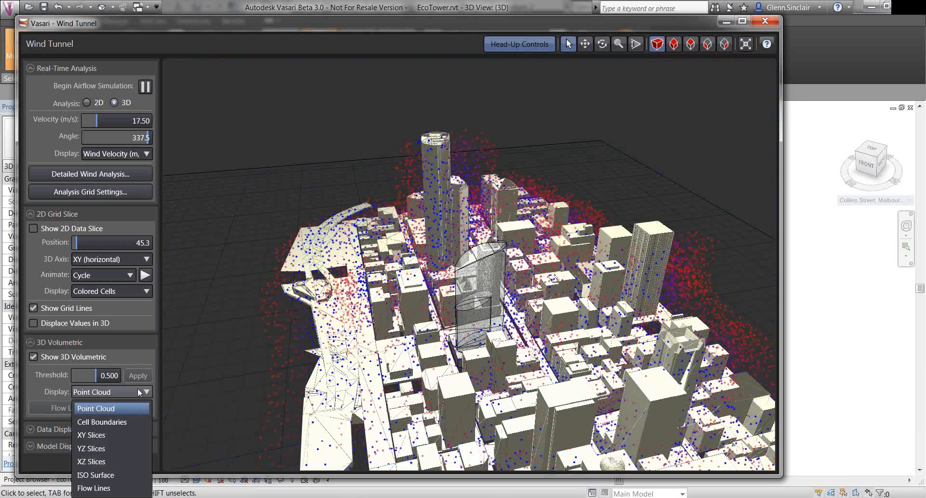
left_click(94, 487)
scroll(479, 279, "down", 5)
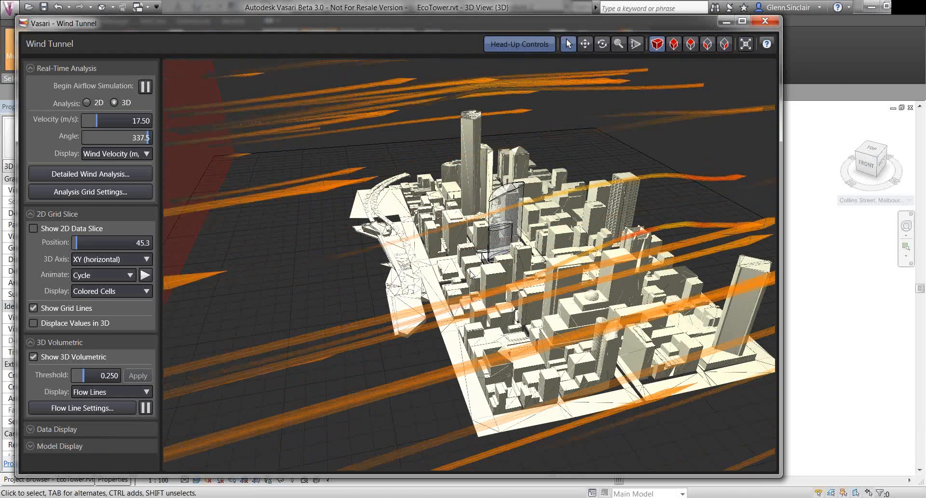
scroll(464, 234, "up", 3)
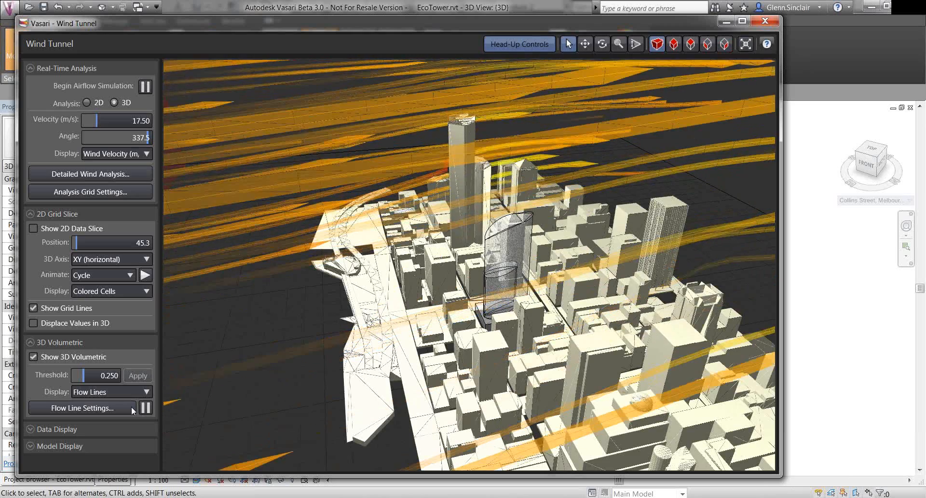
Set the number of flow lines to 1025 and examine the airflow across the whole city context
left_click(125, 407)
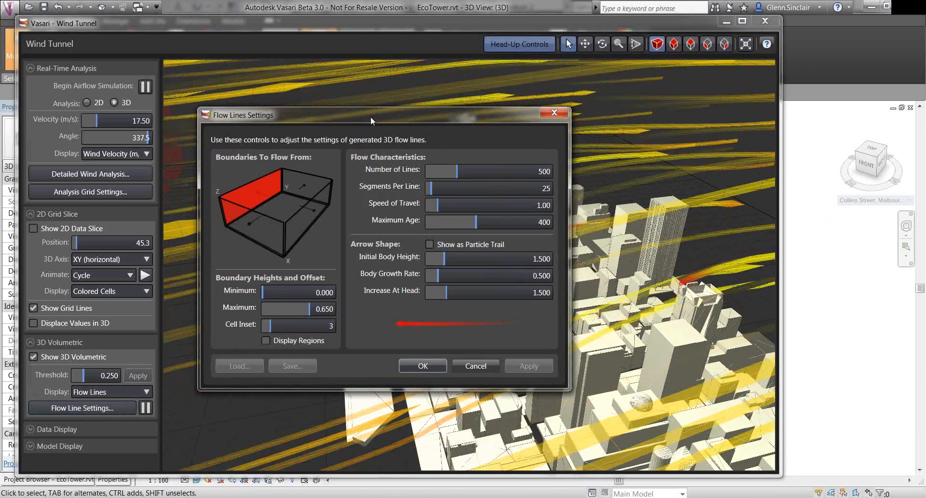
left_click_drag(370, 117, 181, 120)
left_click_drag(281, 169, 314, 168)
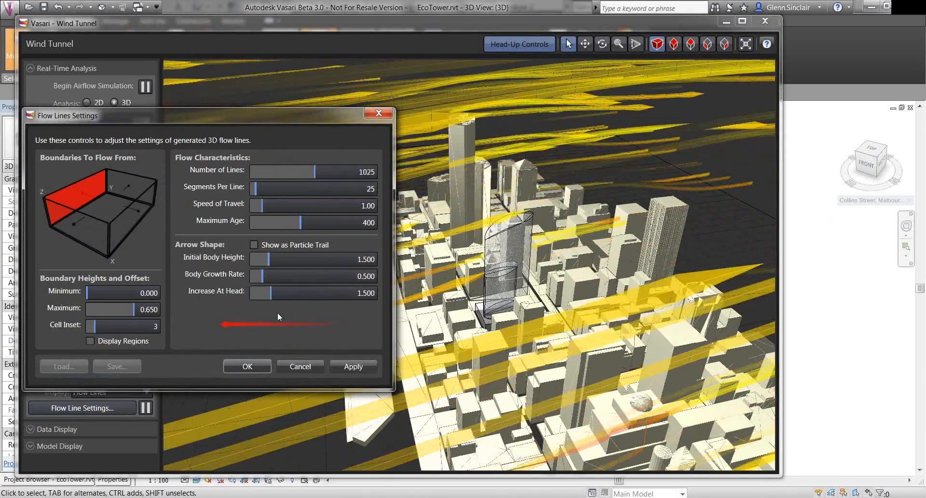
left_click(258, 369)
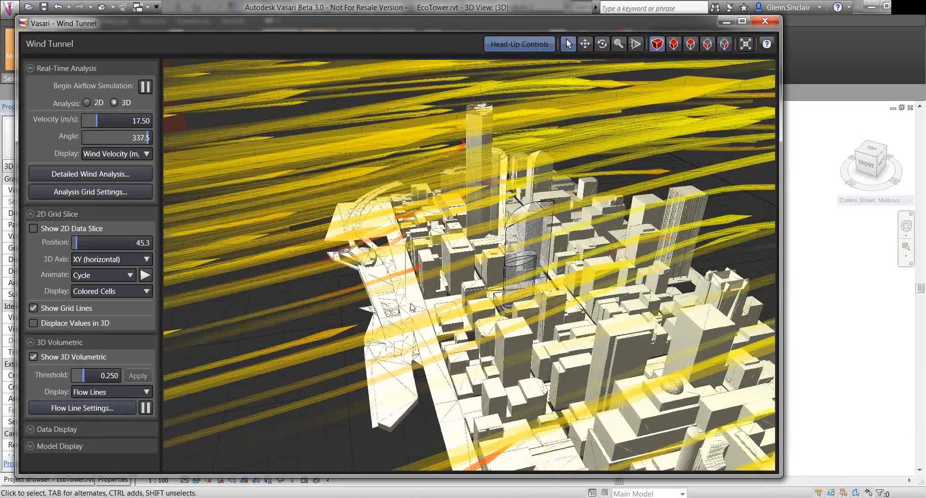
scroll(409, 307, "down", 5)
scroll(482, 234, "up", 4)
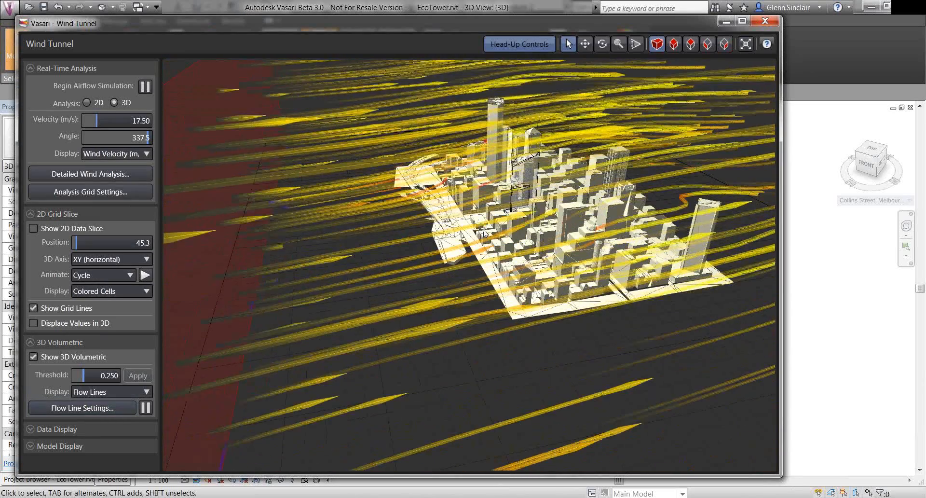
key("alt")
middle_click_drag(495, 237, 423, 259, "shift")
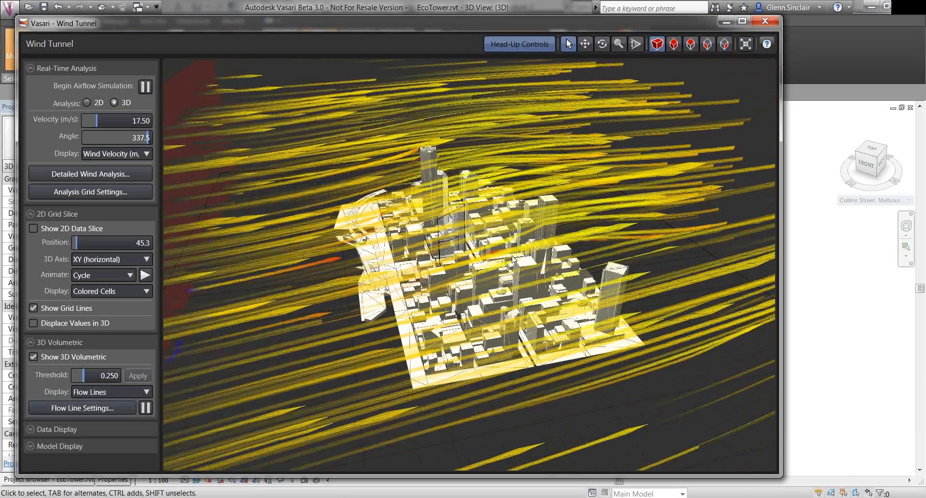
Inspect the flow lines close to the tower, then leave the Wind Tunnel and view the solar radiation model
scroll(431, 315, "up", 4)
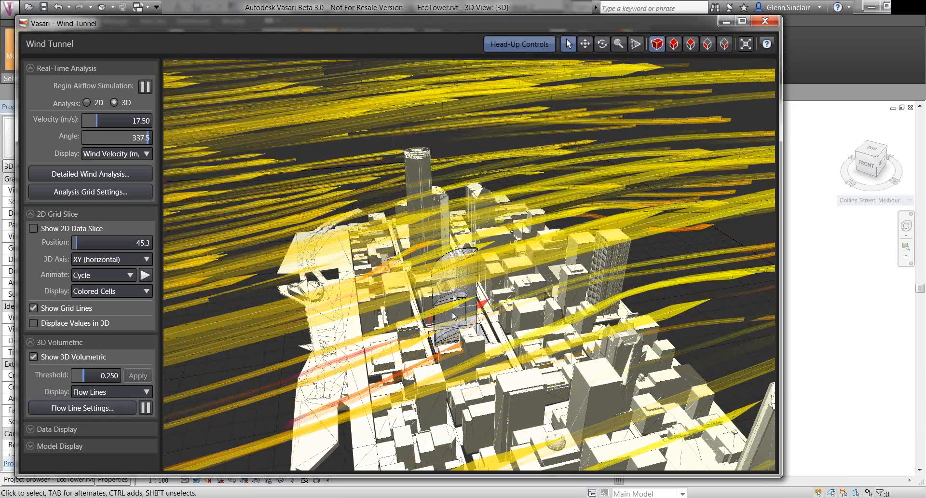
scroll(452, 356, "down", 4)
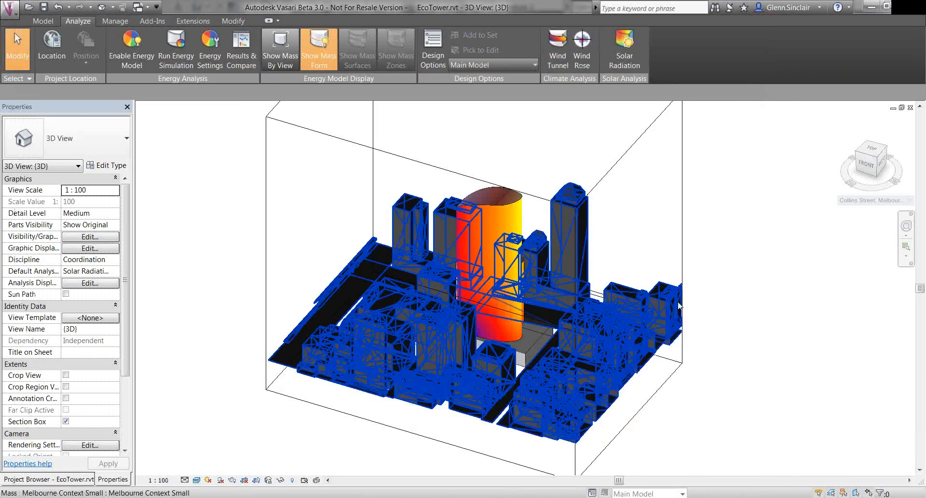
middle_click_drag(670, 311, 643, 332)
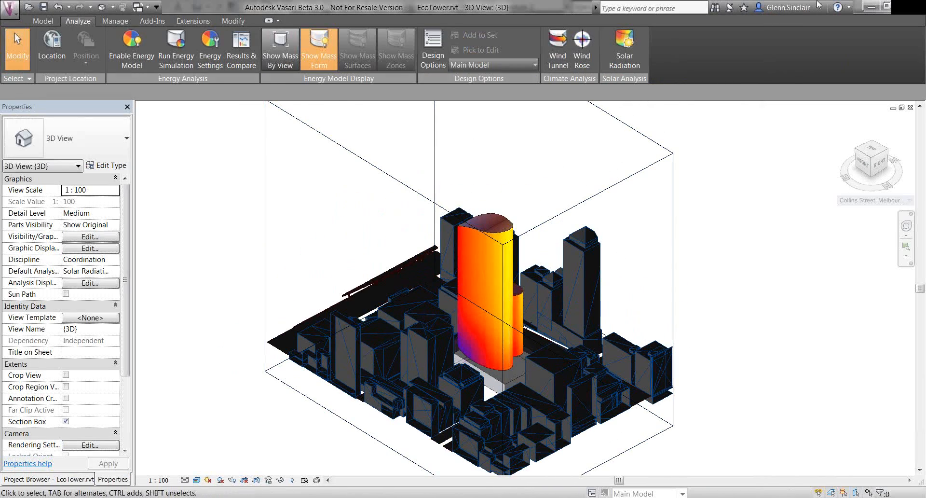
Switch from Vasari to the MelbourneTower_Massing project in Revit and open its default 3D view, framing the tower
left_click(869, 4)
left_click(868, 6)
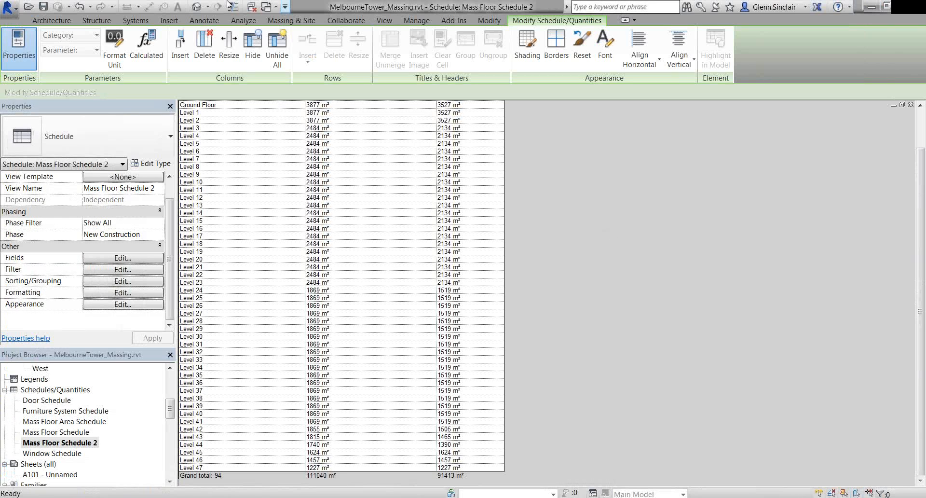
left_click(197, 7)
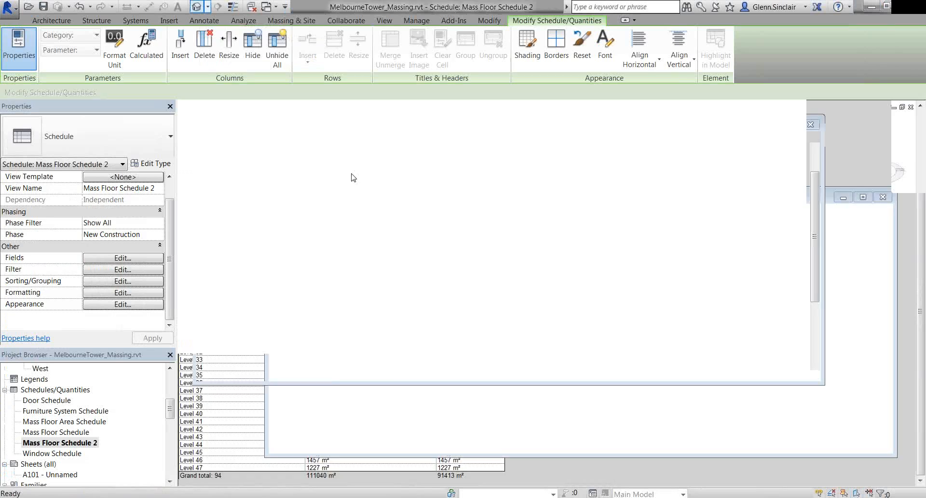
middle_click_drag(473, 242, 359, 280, "shift")
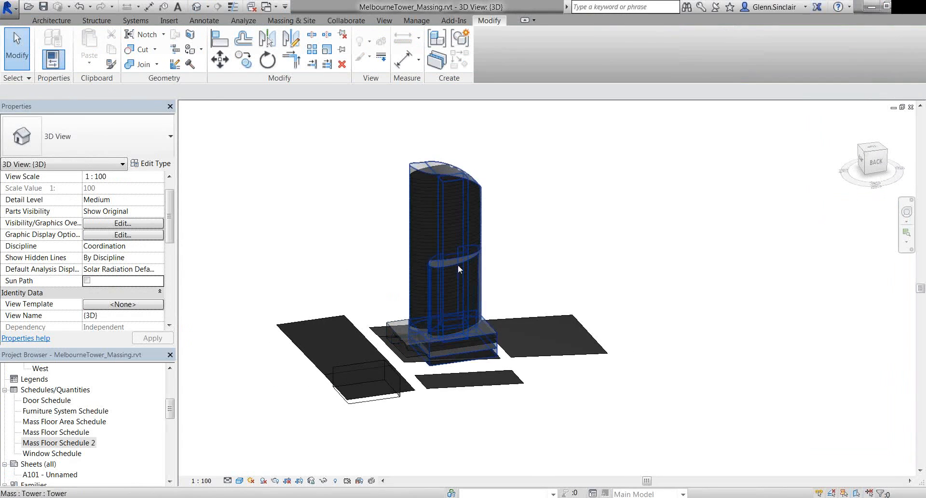
scroll(459, 264, "up", 3)
middle_click_drag(539, 224, 614, 224)
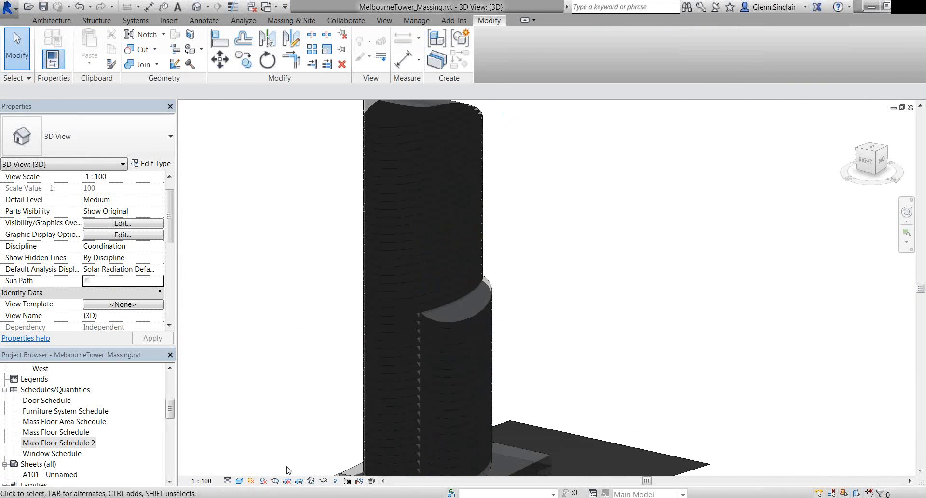
Change the 3D view's sun settings from the multi-day study to Lighting, using the second listed preset
left_click(251, 480)
left_click(273, 439)
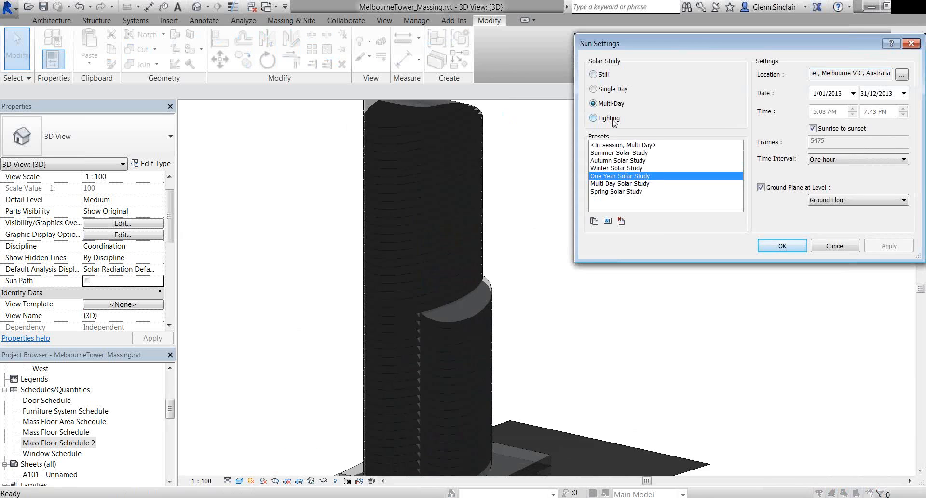
left_click(594, 118)
left_click(632, 152)
left_click(782, 246)
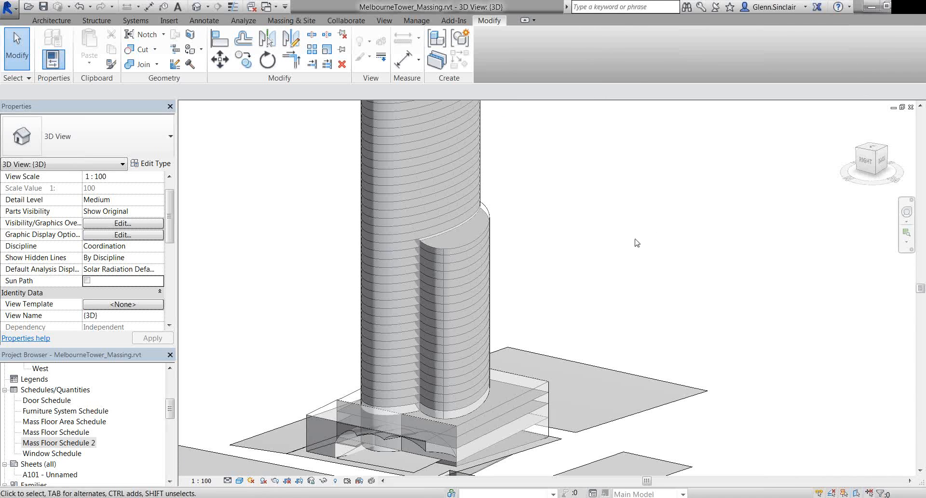
Create Generic 150mm floors by face on all of the tower's mass floors
middle_click_drag(675, 246, 611, 272, "shift")
scroll(612, 272, "down", 4)
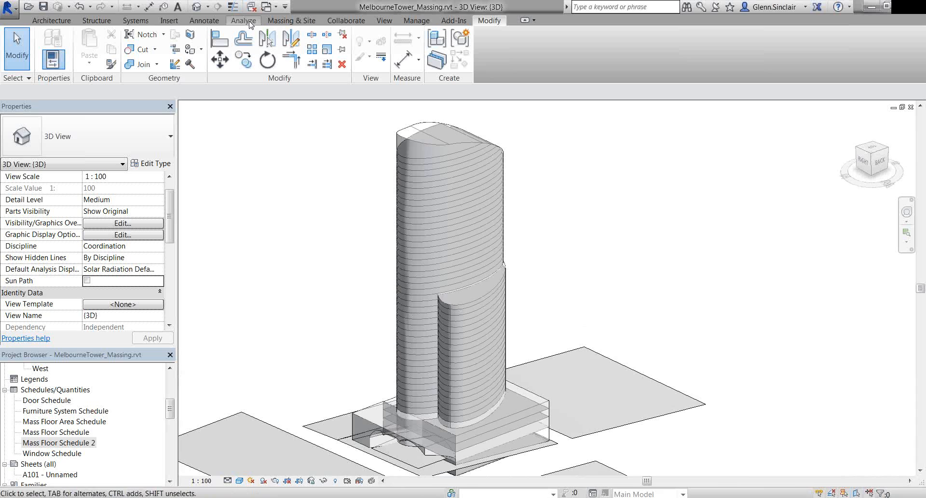
left_click(310, 24)
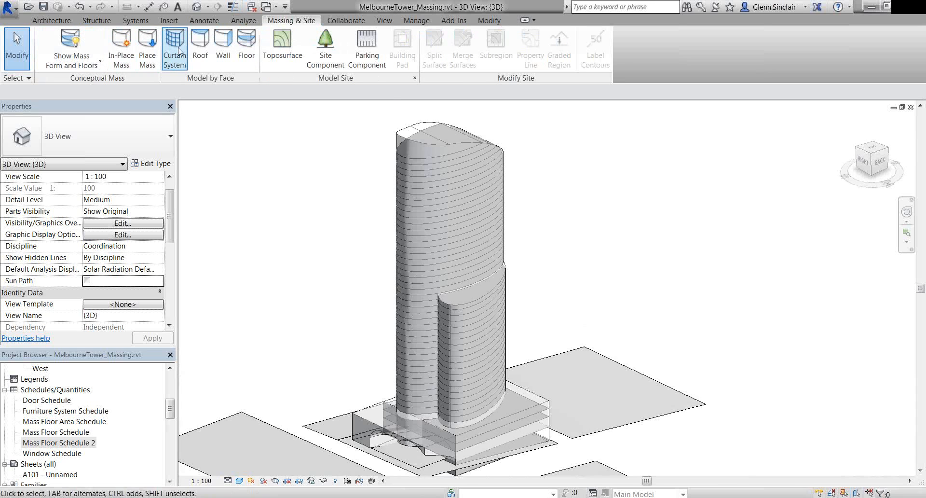
left_click(246, 54)
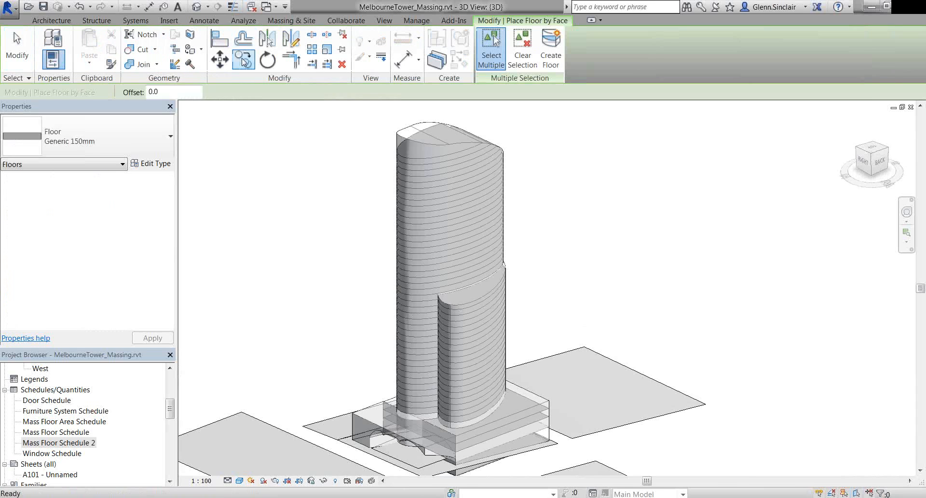
left_click_drag(375, 131, 532, 427)
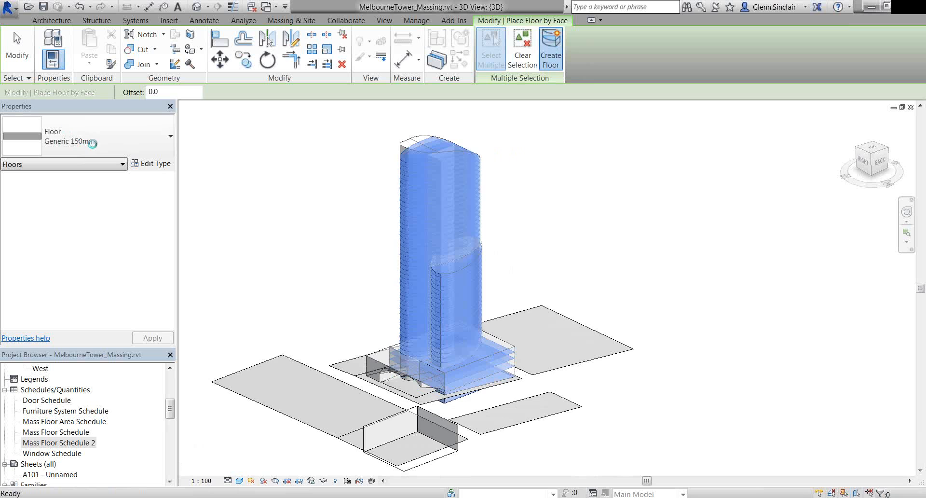
scroll(434, 169, "up", 5)
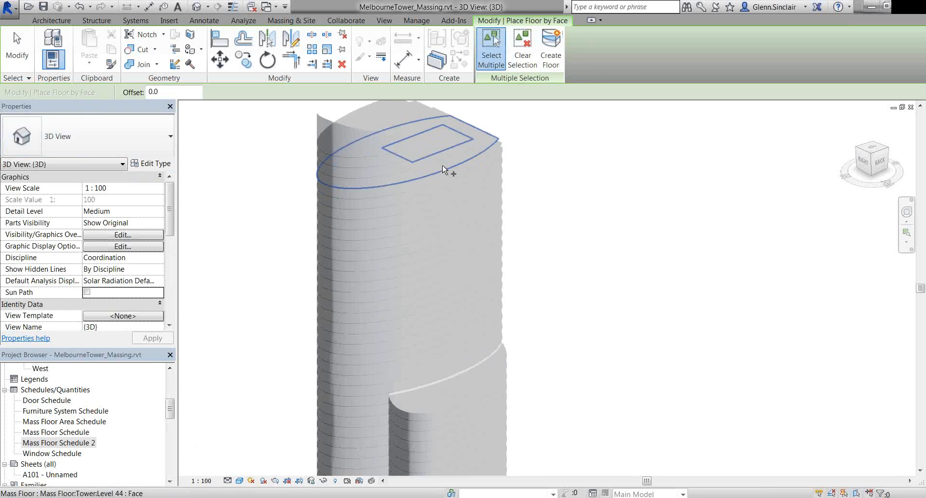
key("Escape")
Select the tower's uppermost floor on Level 47 to check it, then clear the selection
scroll(279, 158, "up", 5)
left_click(308, 152)
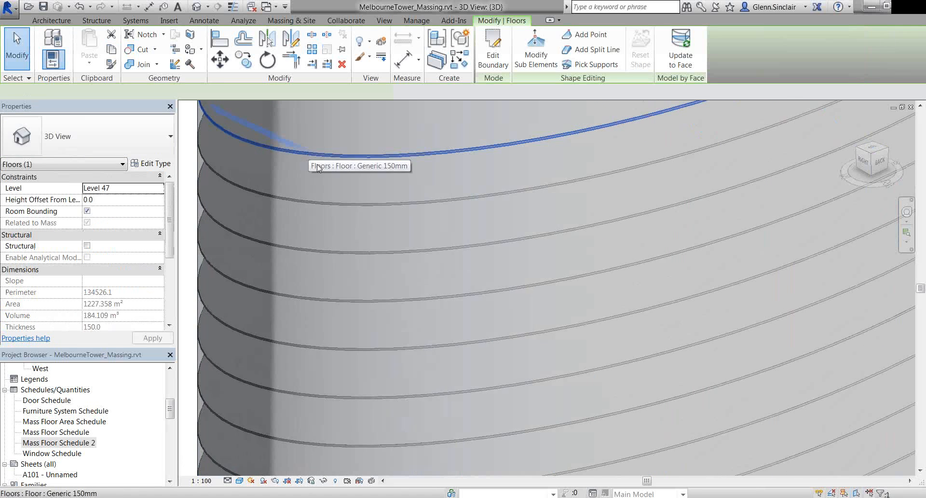
scroll(329, 184, "down", 4)
middle_click_drag(329, 184, 473, 231, "shift")
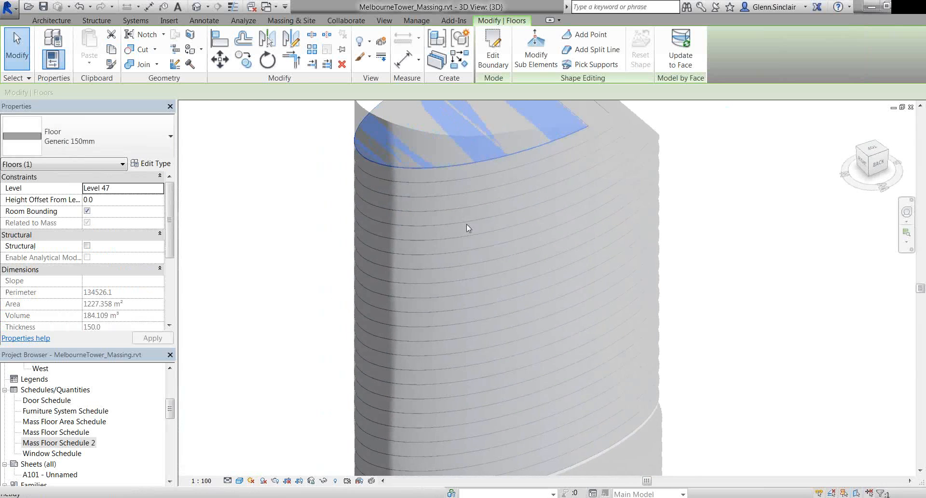
scroll(472, 230, "down", 2)
left_click(499, 165)
key("Escape")
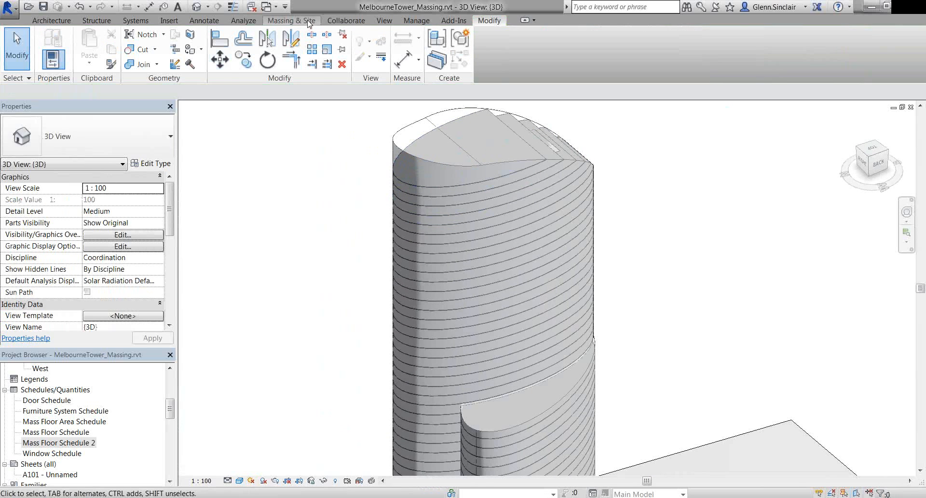
Create a 1500 x 3000mm curtain system on the curved face of the tower's lower section
left_click(308, 21)
left_click(175, 48)
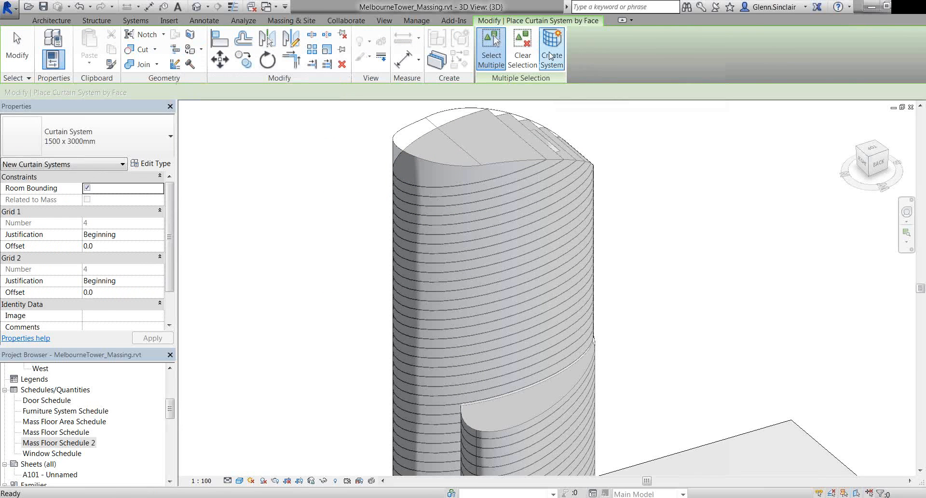
left_click(509, 436)
middle_click_drag(505, 431, 448, 273)
scroll(451, 333, "up", 1)
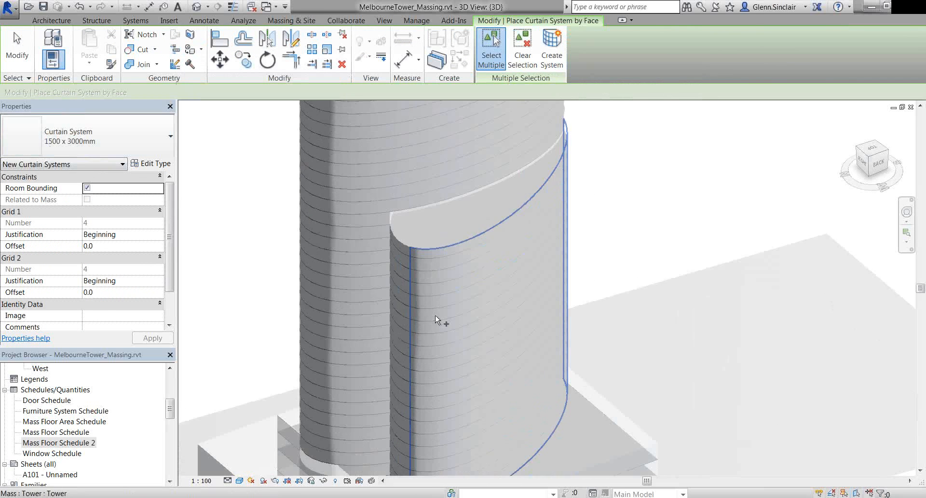
left_click(446, 265)
left_click(553, 52)
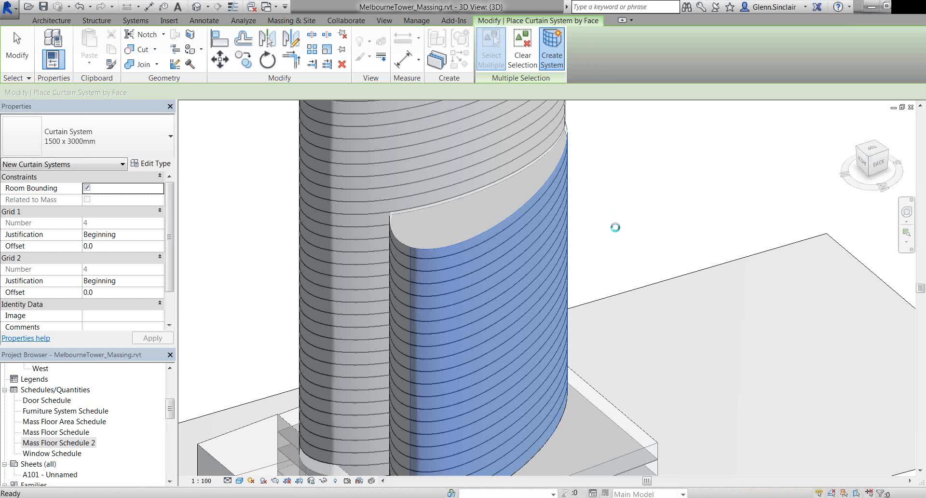
Leave the curtain system command and inspect the panel grid on the lower section's curved face
middle_click_drag(616, 248, 556, 179, "shift")
scroll(364, 231, "up", 6)
key("Escape")
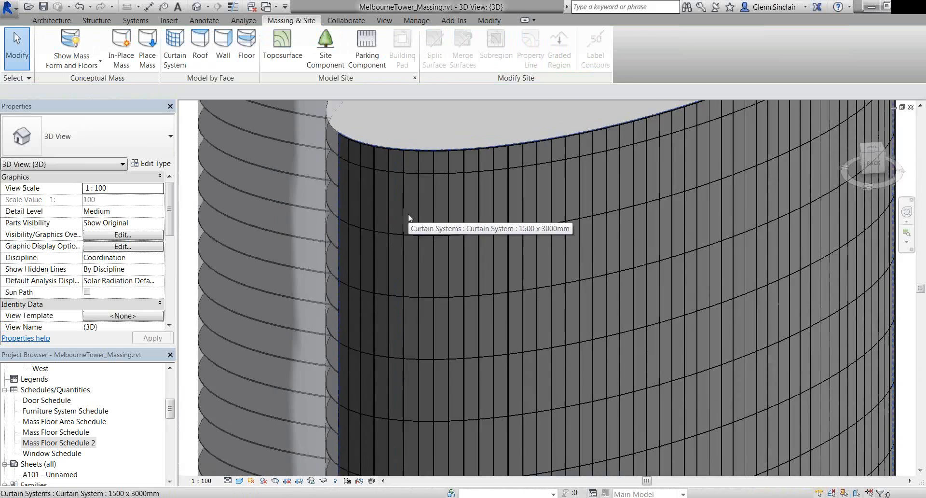
middle_click_drag(408, 215, 477, 236, "shift")
scroll(473, 173, "up", 3)
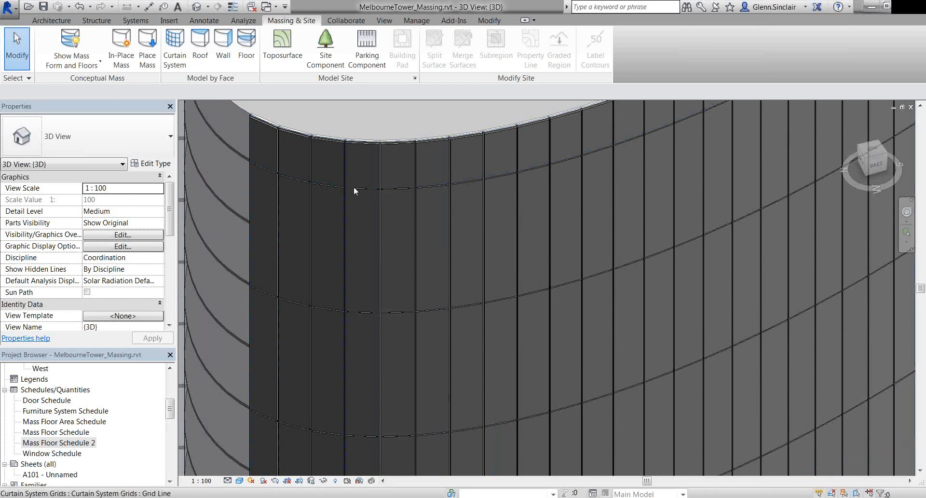
scroll(456, 231, "down", 5)
middle_click_drag(456, 231, 554, 325, "shift")
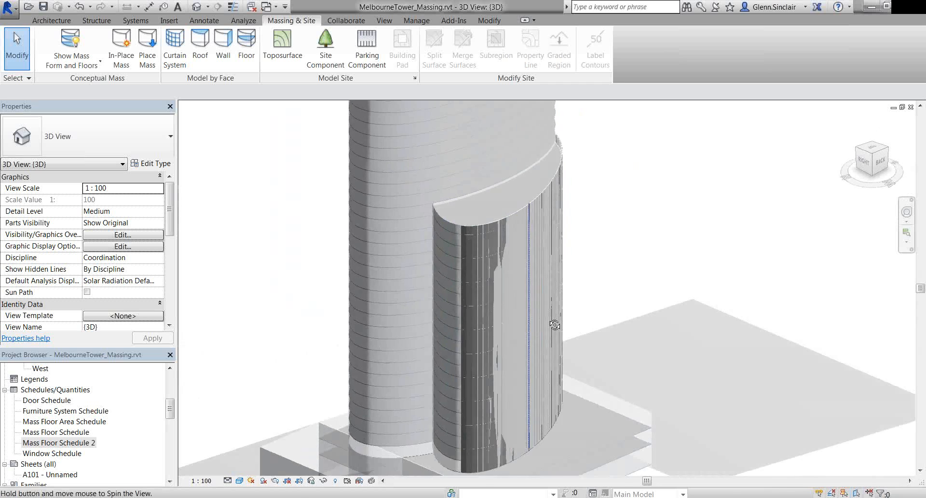
Create a Brick veneer - 250 timber wall by face on the podium side below the curtain system
scroll(554, 325, "down", 4)
scroll(535, 395, "up", 5)
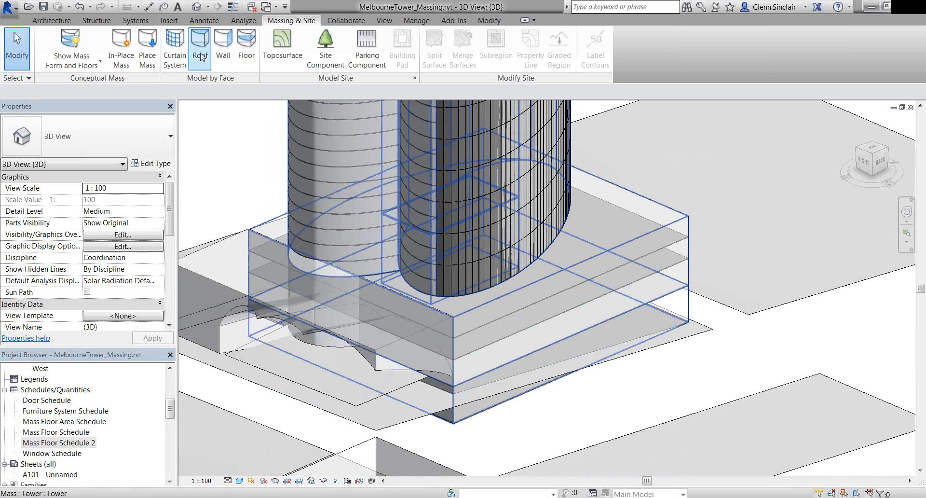
left_click(223, 48)
left_click(96, 136)
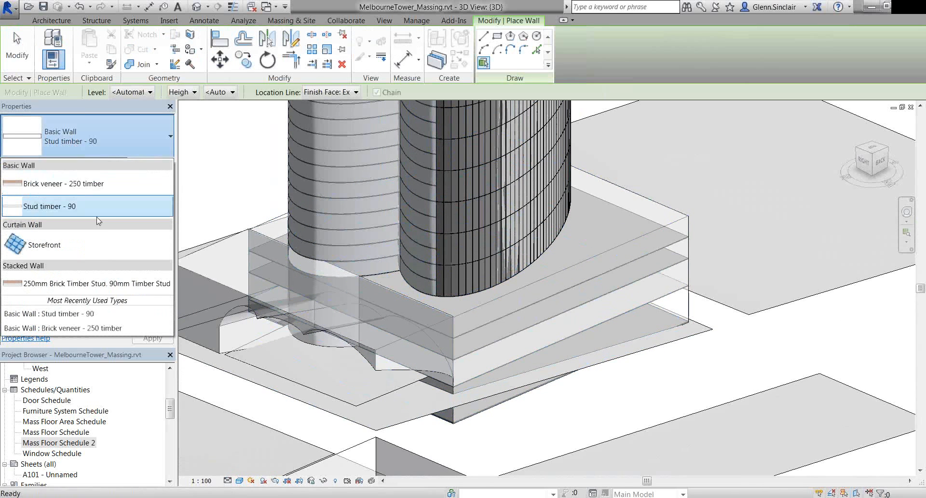
left_click(96, 186)
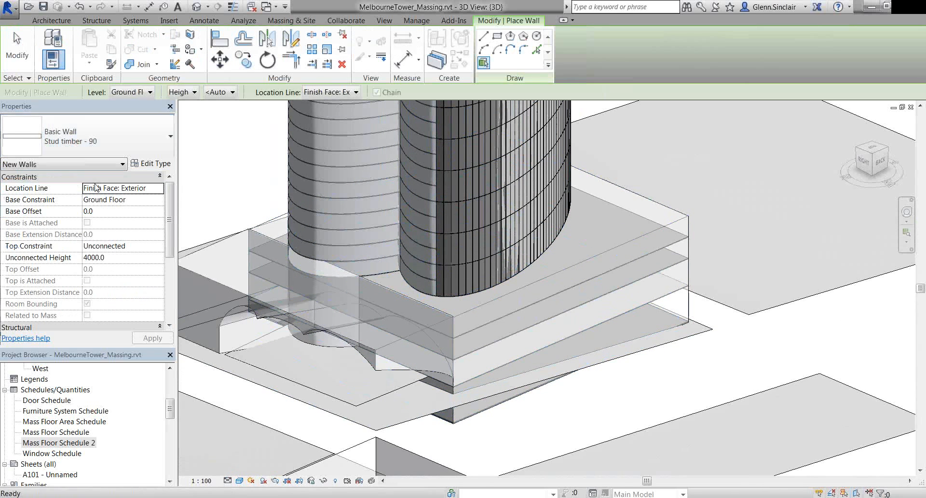
left_click(526, 300)
middle_click_drag(548, 307, 561, 320, "shift")
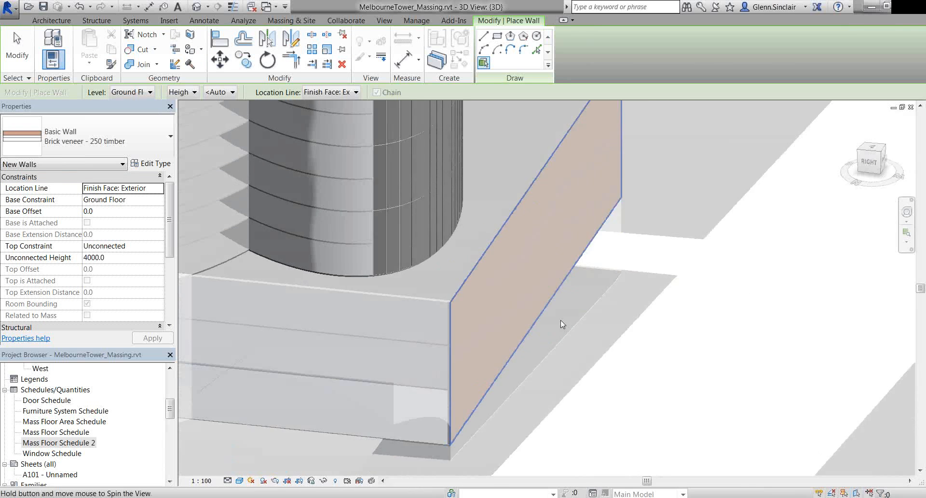
scroll(432, 294, "up", 6)
key("Escape")
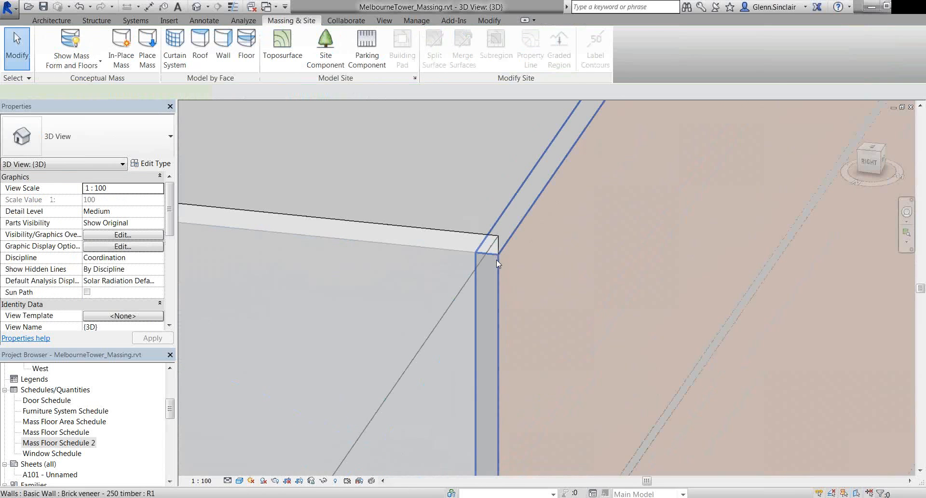
Select the brick veneer wall on the podium to check it, then deselect it and view the whole tower
left_click(496, 259)
scroll(500, 270, "down", 6)
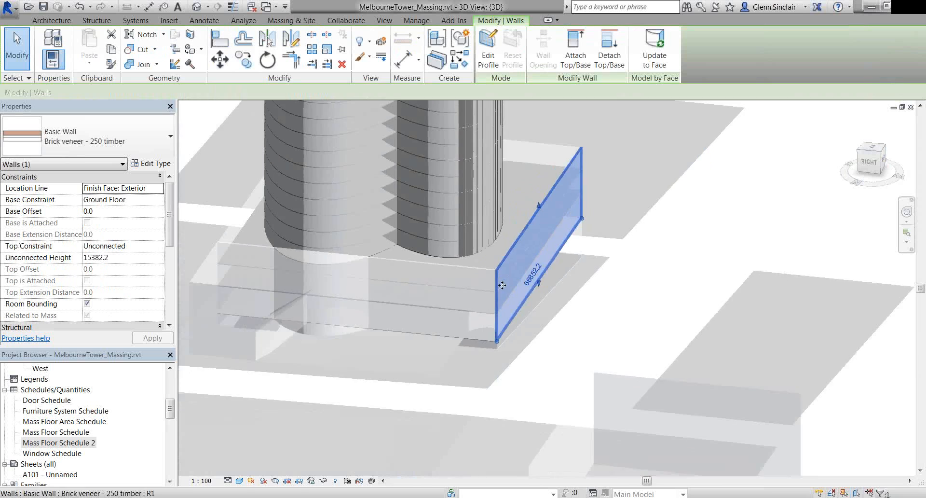
left_click(661, 340)
scroll(662, 340, "down", 3)
middle_click_drag(662, 340, 496, 393)
scroll(497, 394, "down", 4)
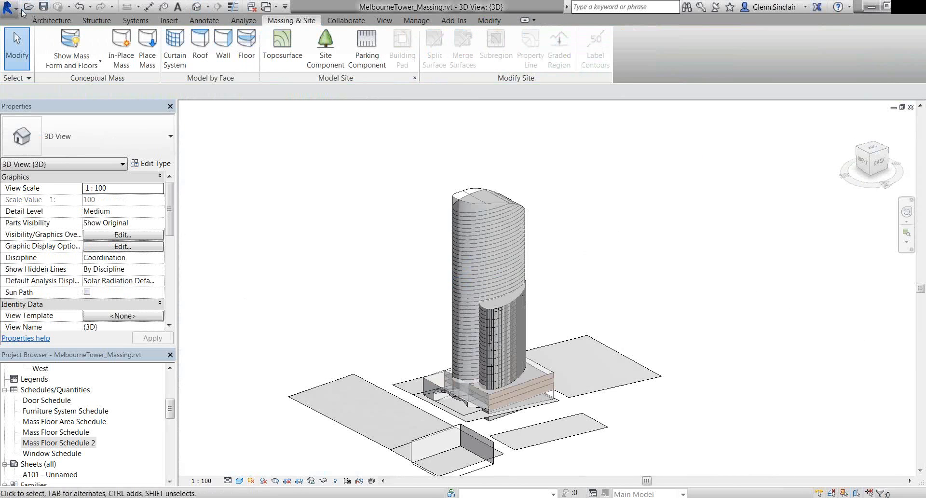
Open the recent project MelbourneTower.rvt and turn its tower model to view the other side
left_click(17, 10)
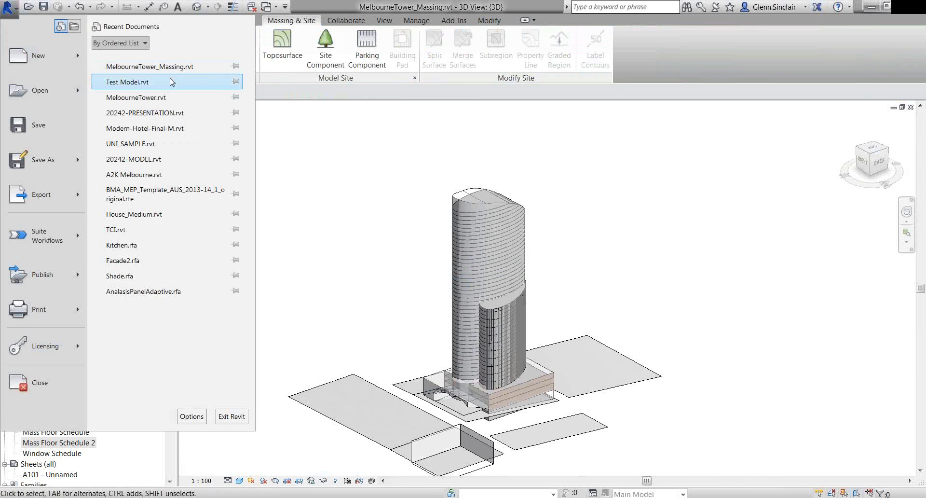
left_click(152, 98)
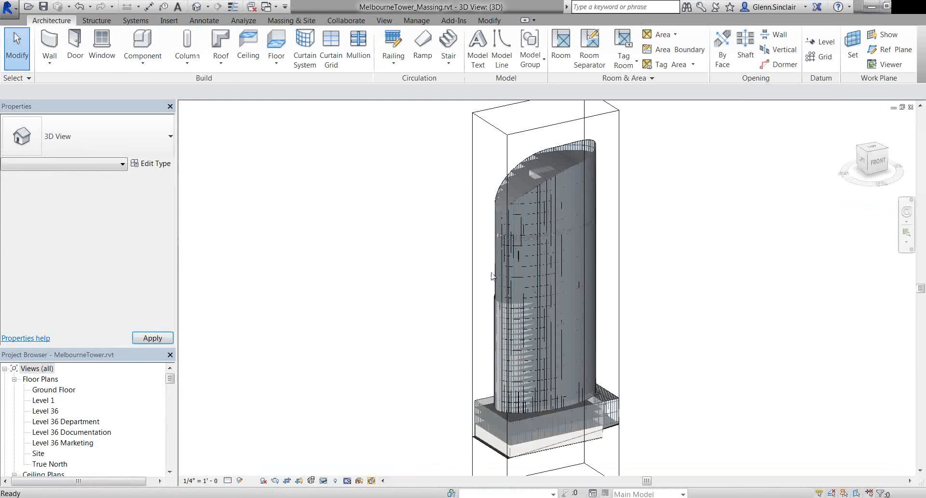
middle_click_drag(729, 275, 423, 318, "shift")
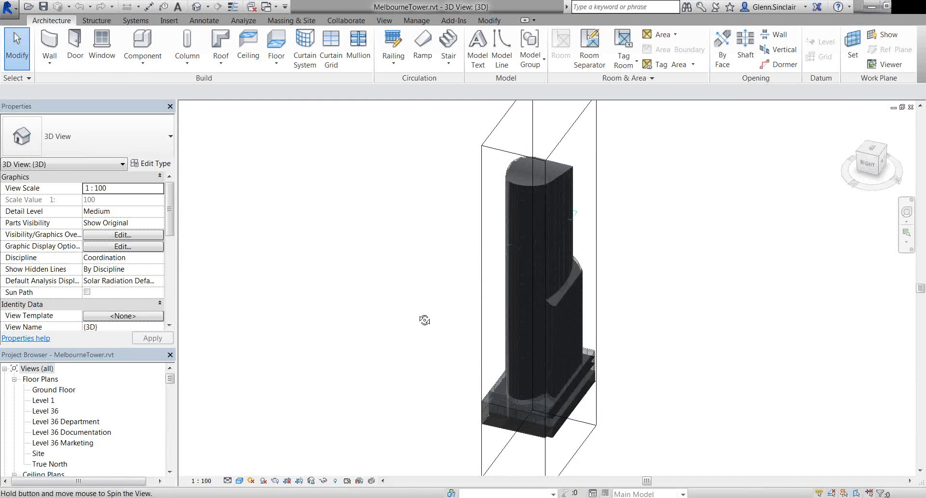
Switch the 3D view's sun settings to the Lighting solar study with the <In-session, Lighting> preset
left_click(250, 481)
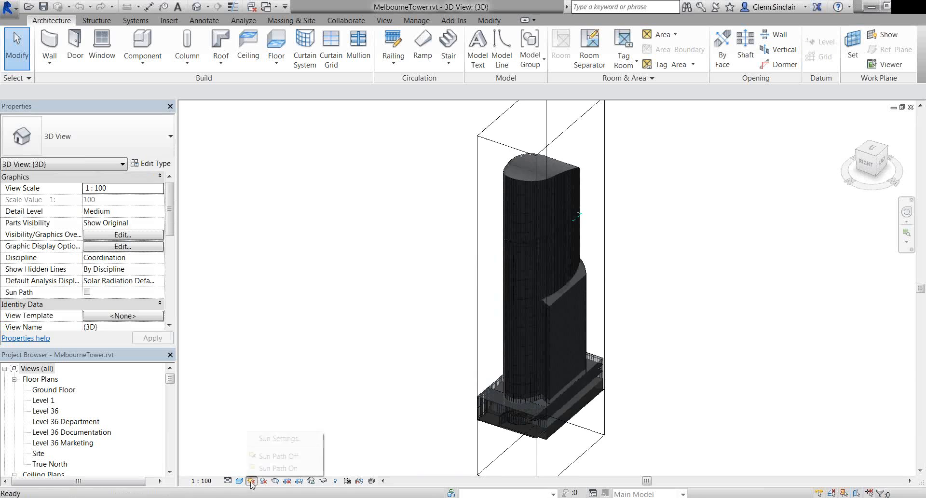
left_click(267, 437)
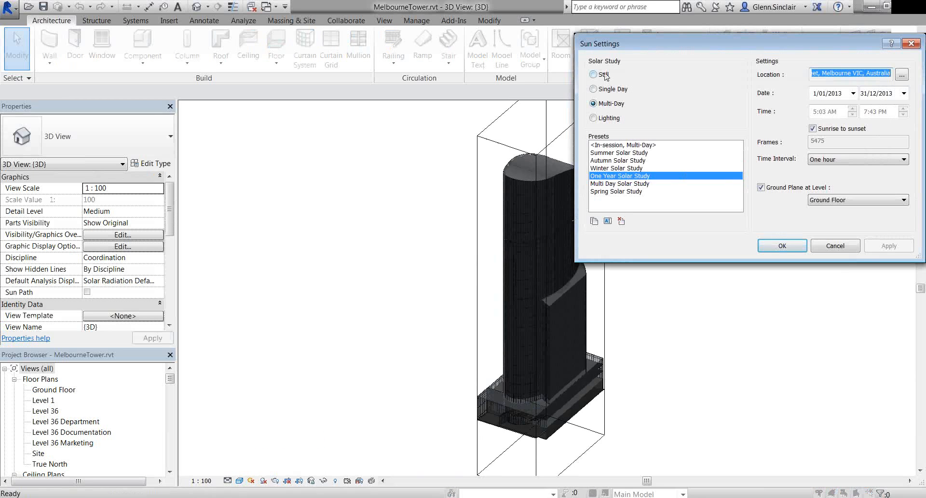
left_click(603, 116)
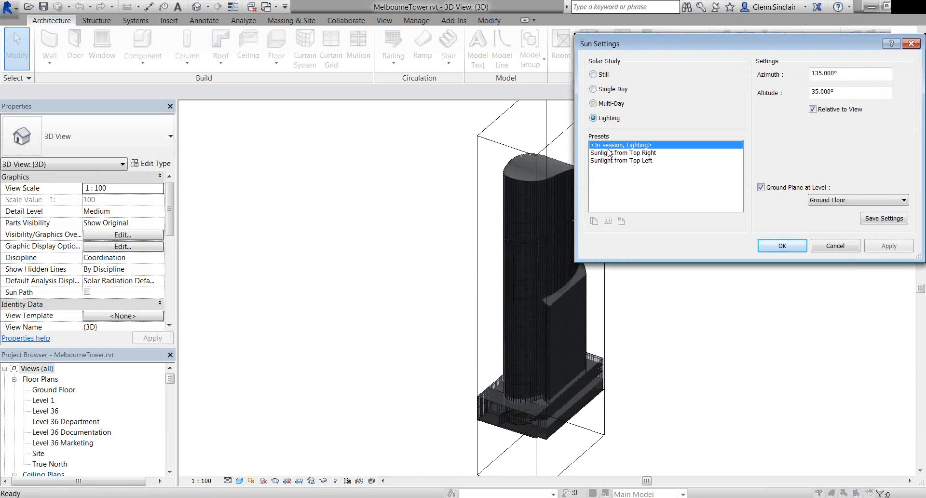
left_click(775, 247)
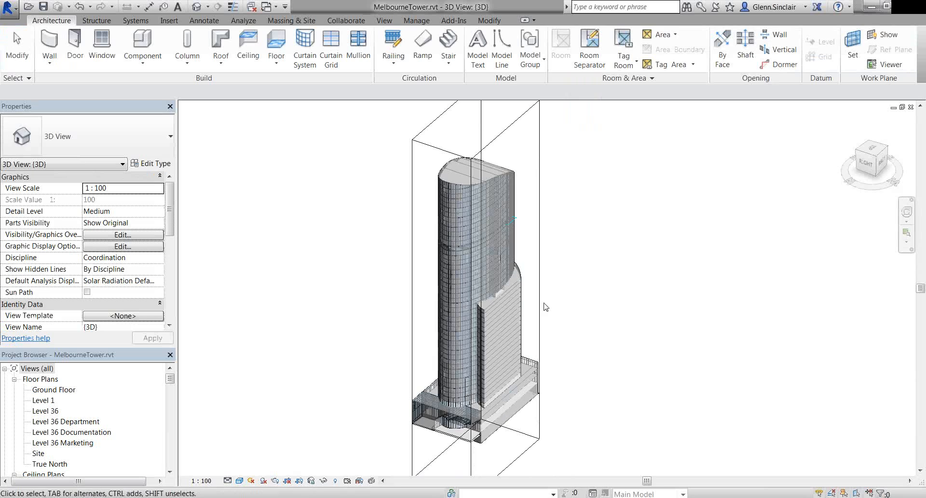
Extend the section box outward past the back of the tower, then deselect it
left_click(540, 307)
left_click_drag(553, 312, 571, 332)
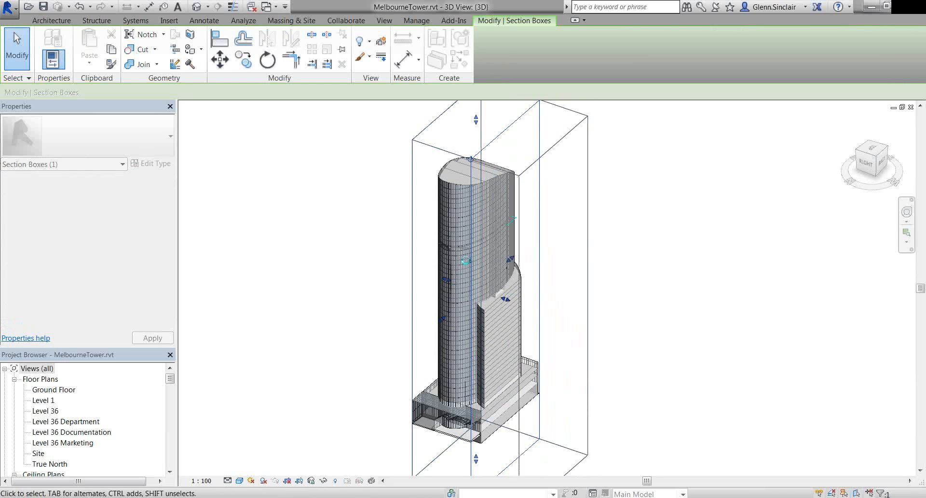
left_click(621, 409)
Extend the section box outward beyond the podium's glazed entrance side to take in the area in front of it
scroll(474, 451, "up", 5)
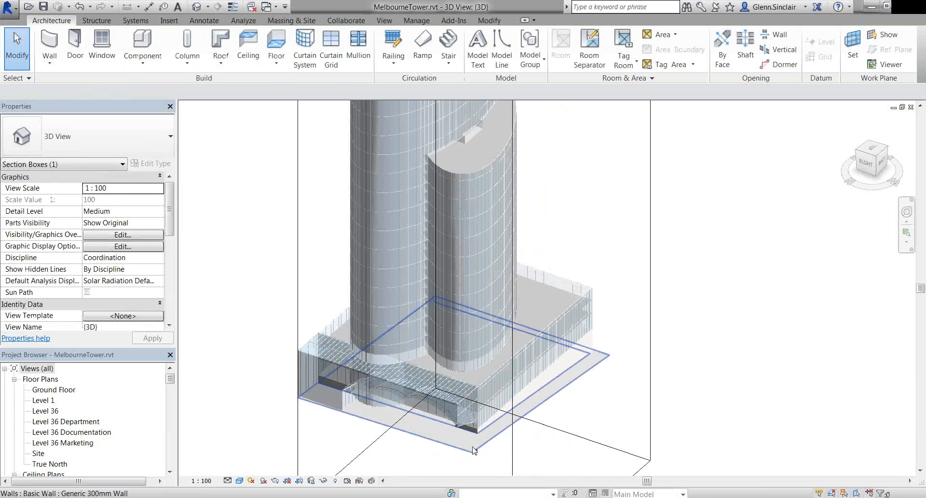
scroll(473, 447, "up", 3)
scroll(492, 329, "down", 3)
middle_click_drag(492, 330, 574, 347, "shift")
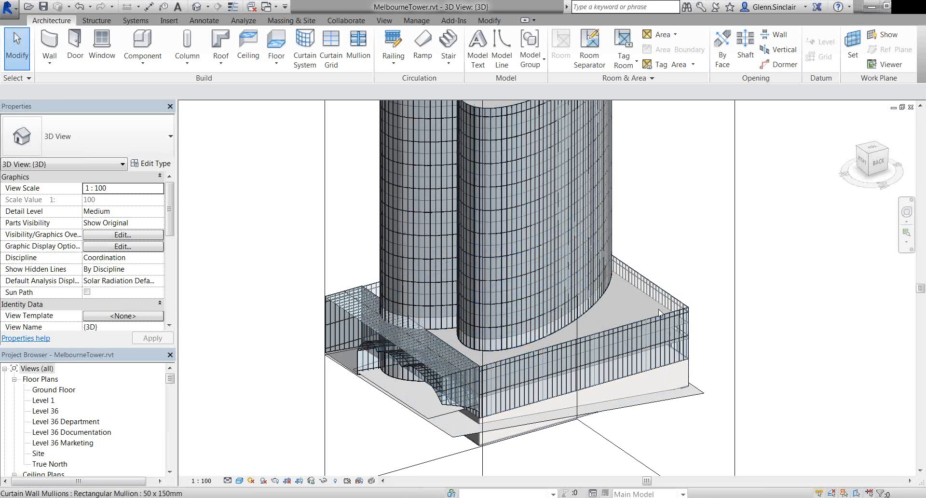
middle_click_drag(407, 403, 521, 378, "shift")
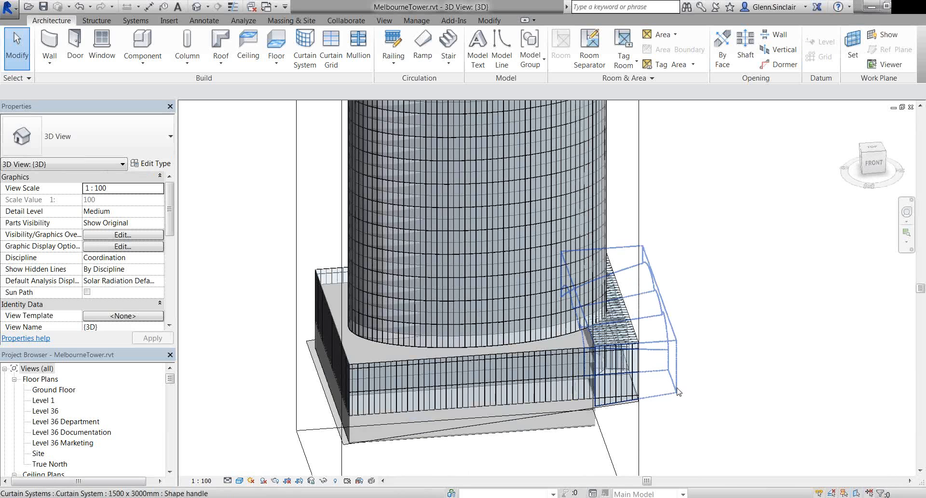
middle_click_drag(309, 373, 397, 395, "shift")
left_click(401, 384)
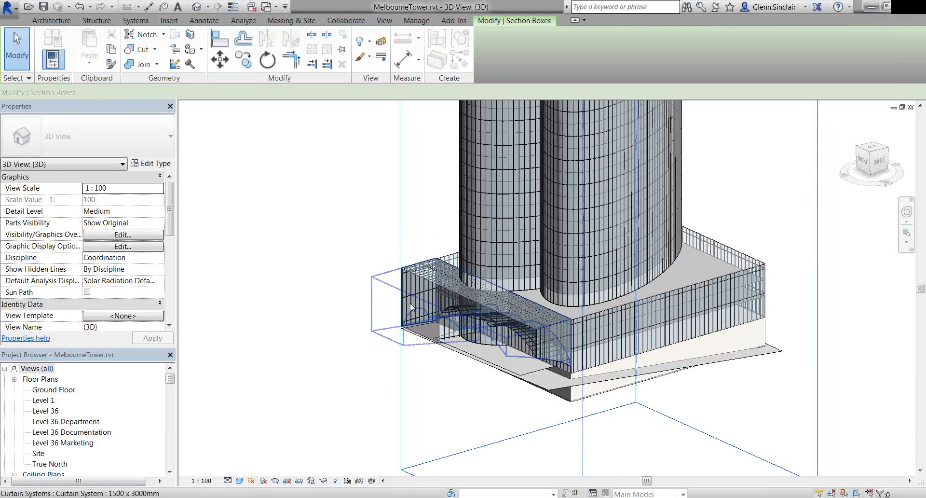
scroll(410, 302, "down", 3)
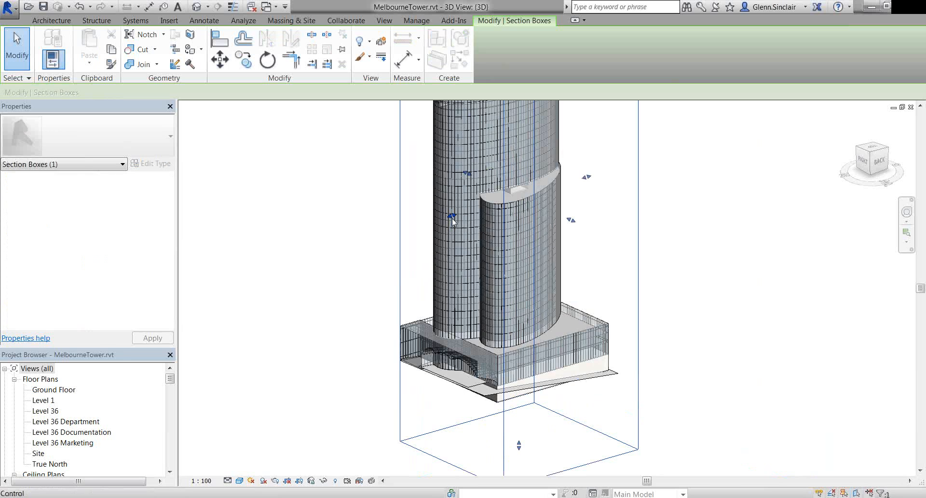
left_click_drag(453, 217, 418, 404)
Select a slanted structural column under the entrance canopy to check it, deselect it, and inspect the podium and upper tower
scroll(424, 404, "up", 4)
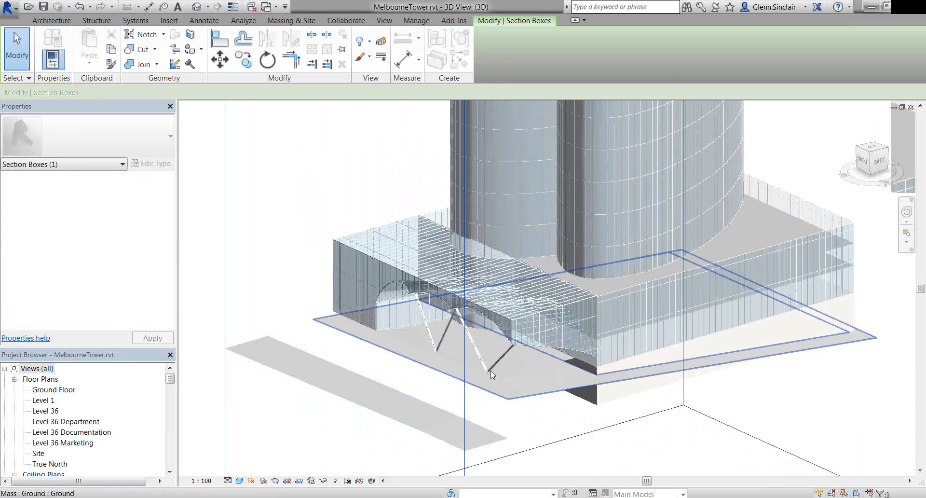
scroll(487, 378, "up", 2)
left_click(505, 355)
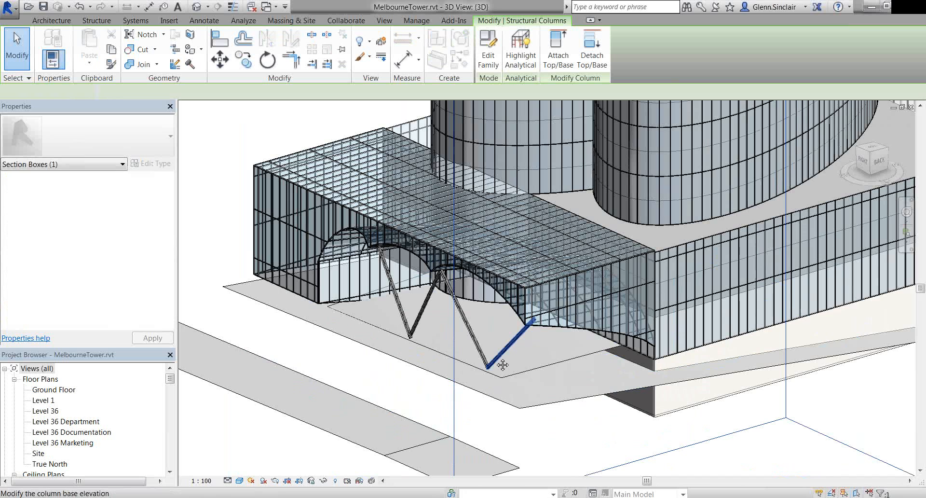
middle_click_drag(502, 365, 459, 329, "shift")
left_click(520, 445)
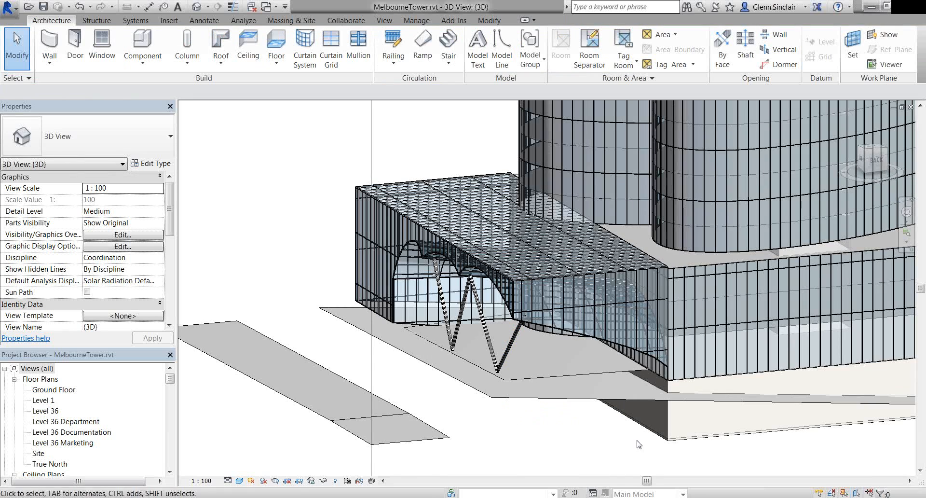
scroll(534, 407, "down", 3)
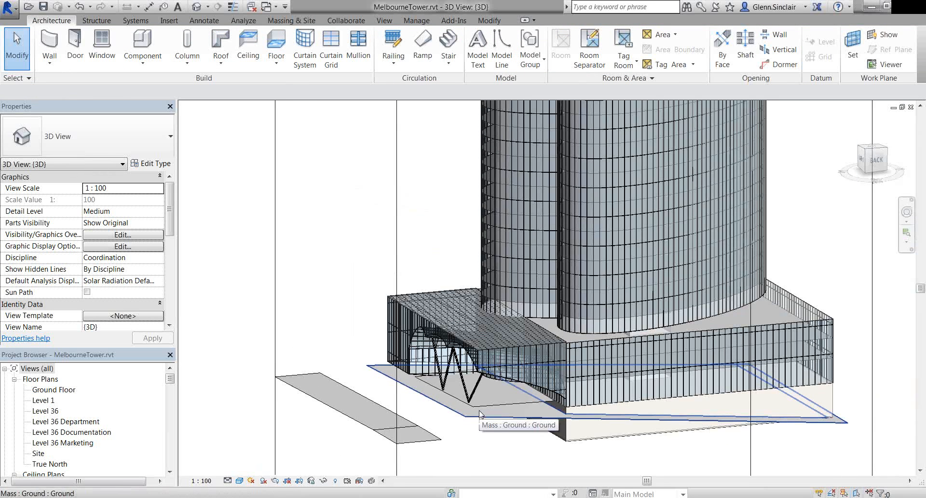
middle_click_drag(527, 427, 568, 435, "shift")
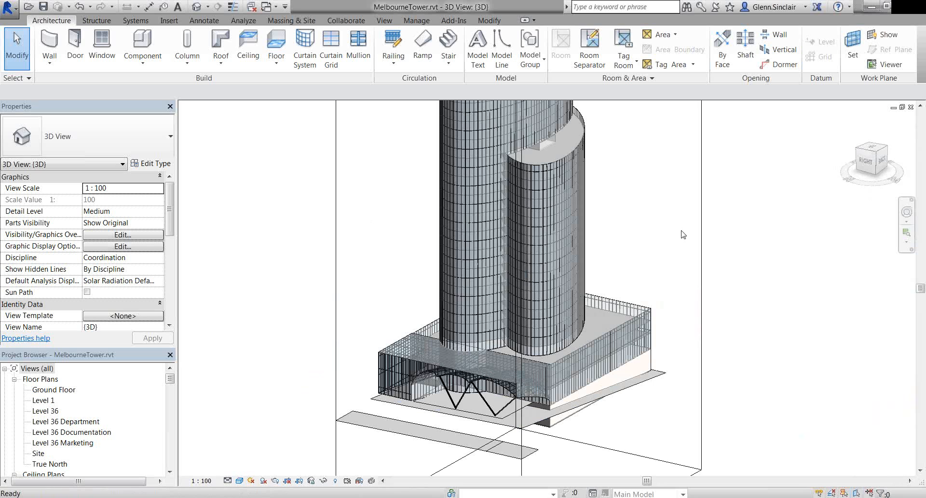
middle_click_drag(652, 169, 632, 294)
middle_click_drag(633, 244, 614, 286)
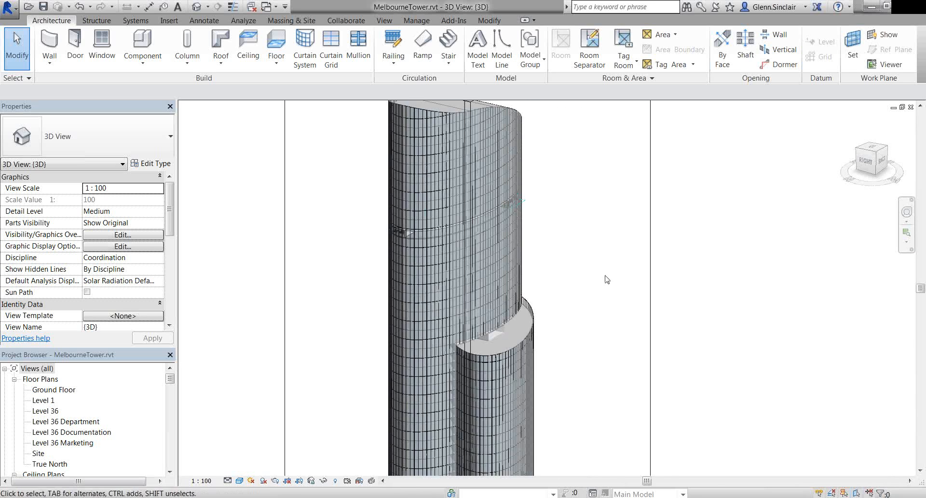
scroll(597, 317, "down", 2)
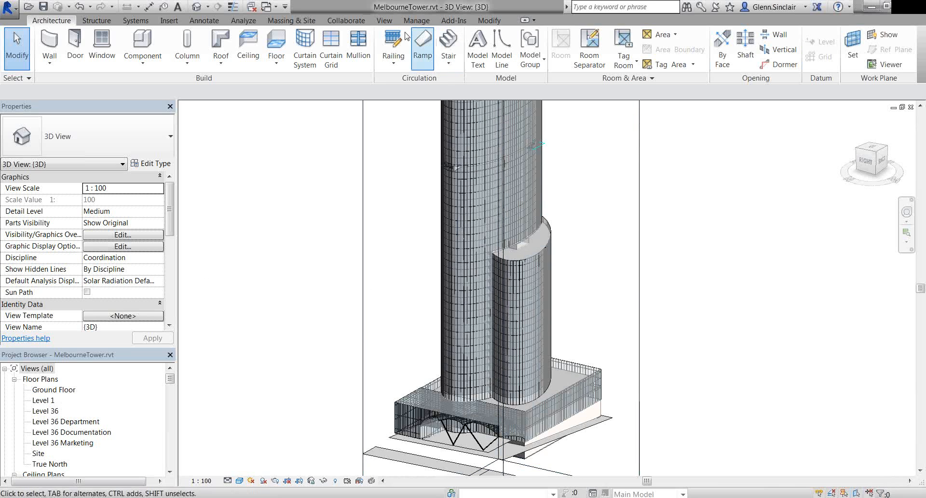
Create a new floor plan view for Level 39
left_click(387, 22)
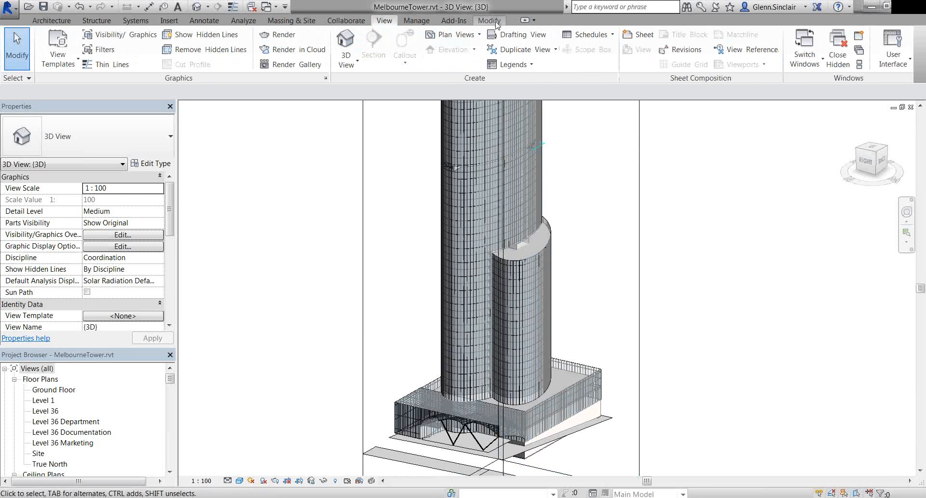
left_click(451, 34)
left_click(453, 54)
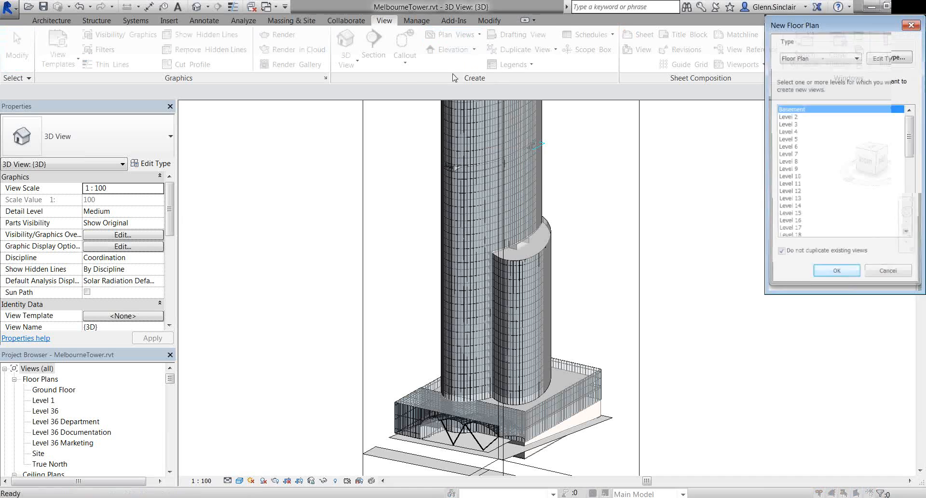
left_click(805, 225)
scroll(805, 224, "down", 3)
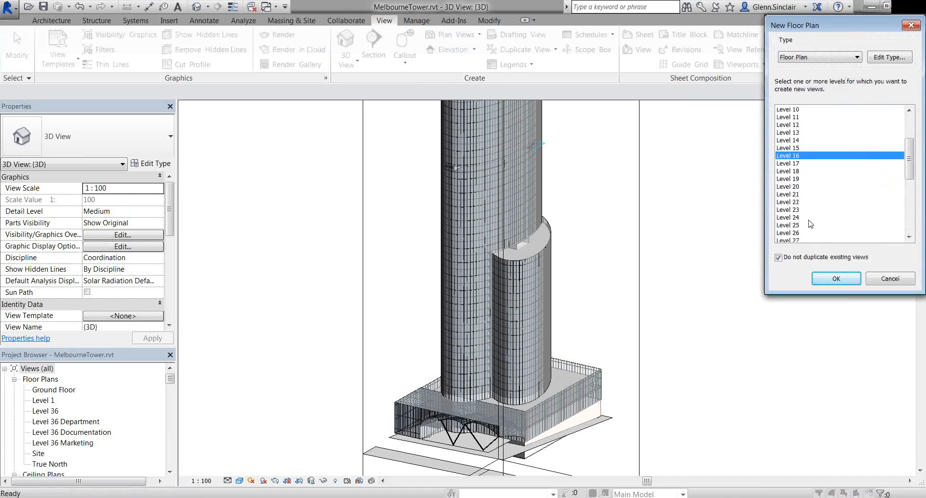
left_click(810, 202)
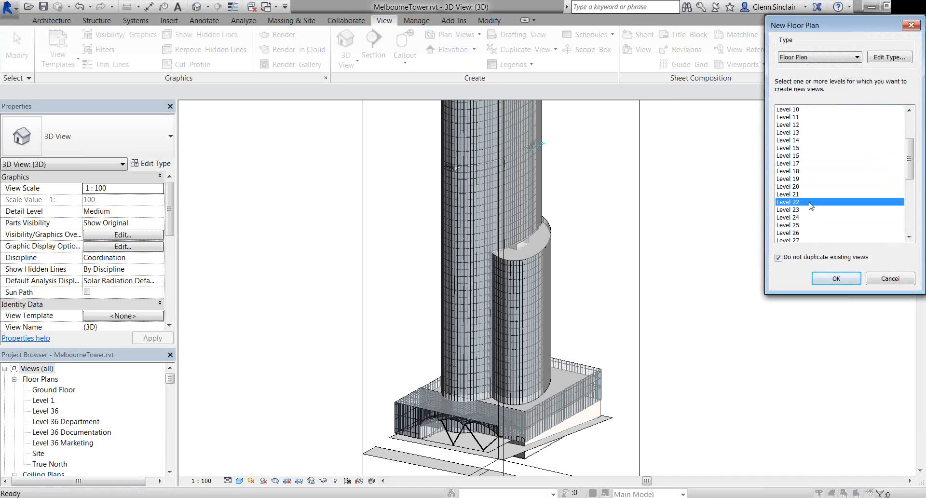
left_click(815, 232)
scroll(815, 220, "down", 4)
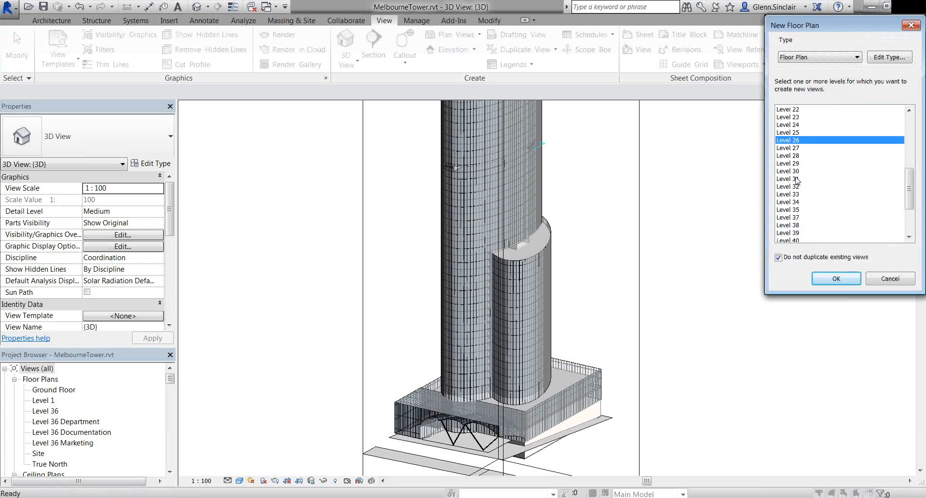
left_click(807, 233)
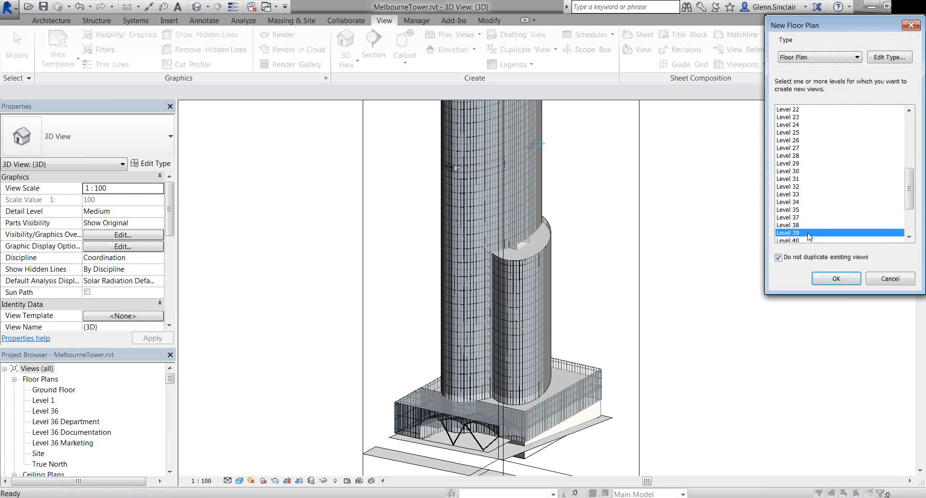
left_click(826, 280)
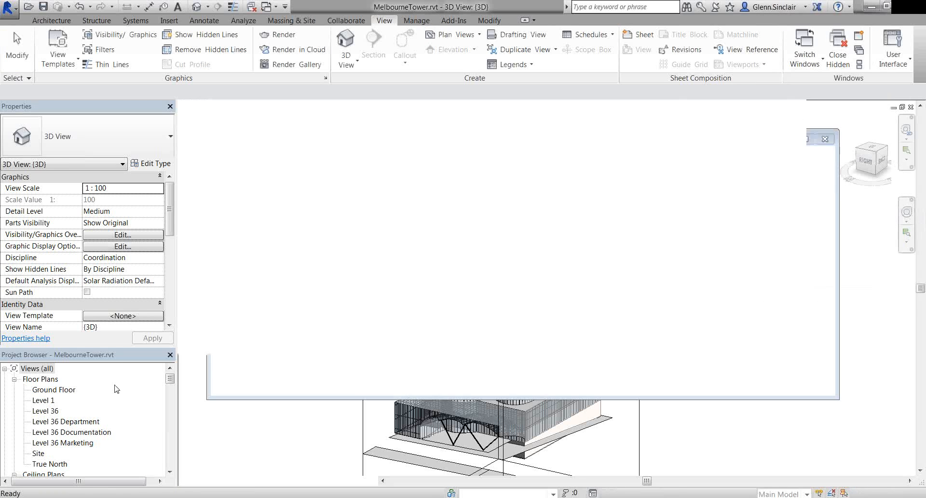
Set the Level 39 plan's underlay to None and check the oval curtain wall outline up close
scroll(388, 355, "up", 5)
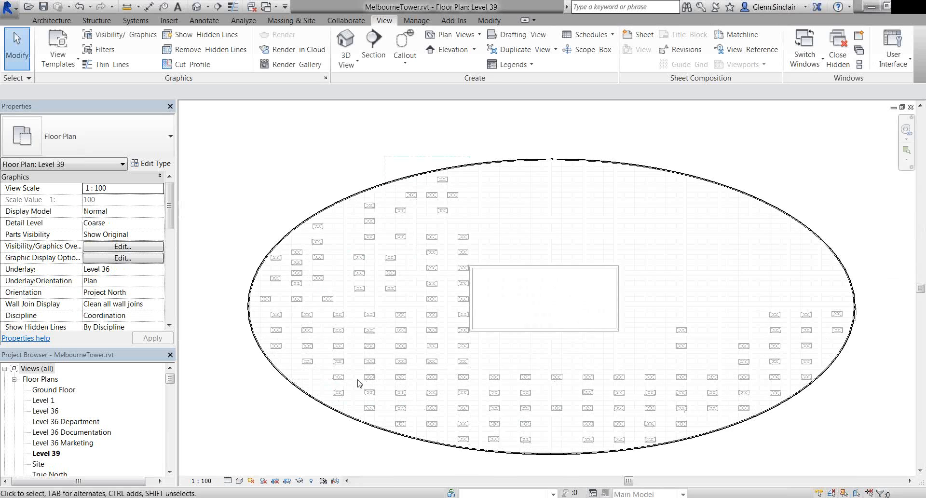
scroll(358, 383, "down", 1)
left_click(159, 272)
left_click(119, 281)
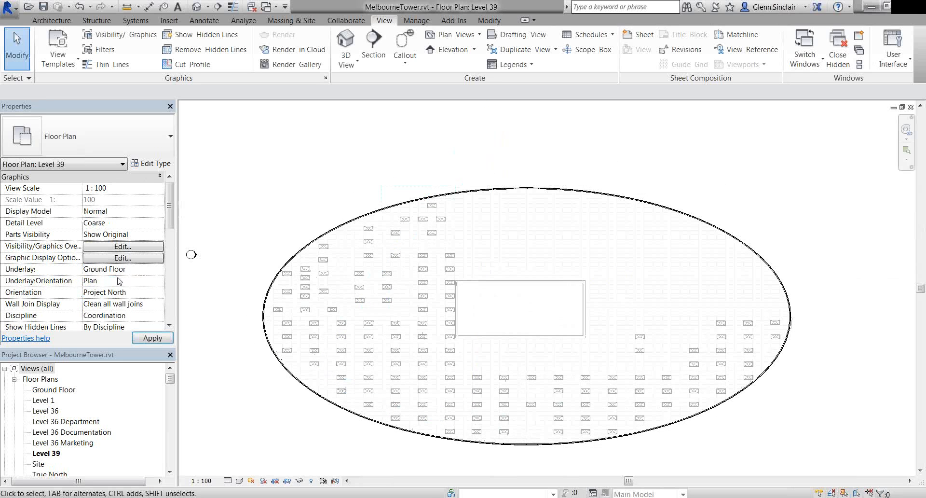
left_click(160, 271)
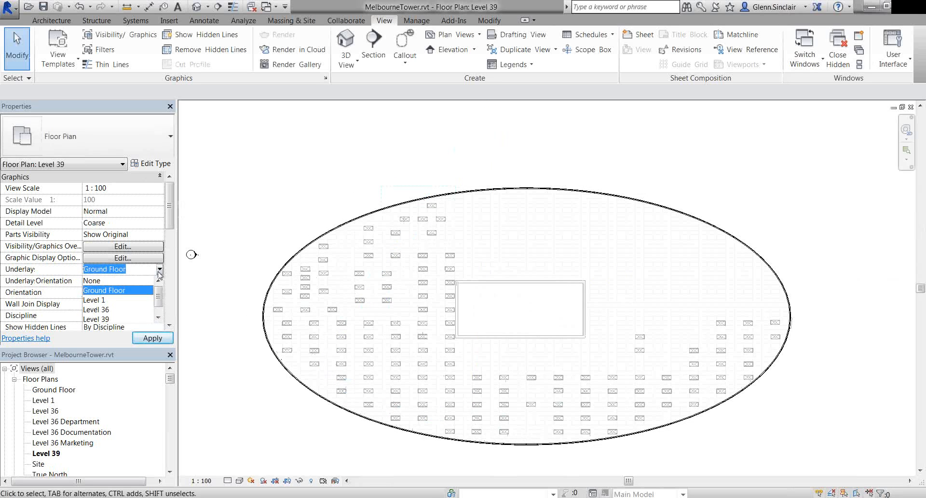
left_click(118, 280)
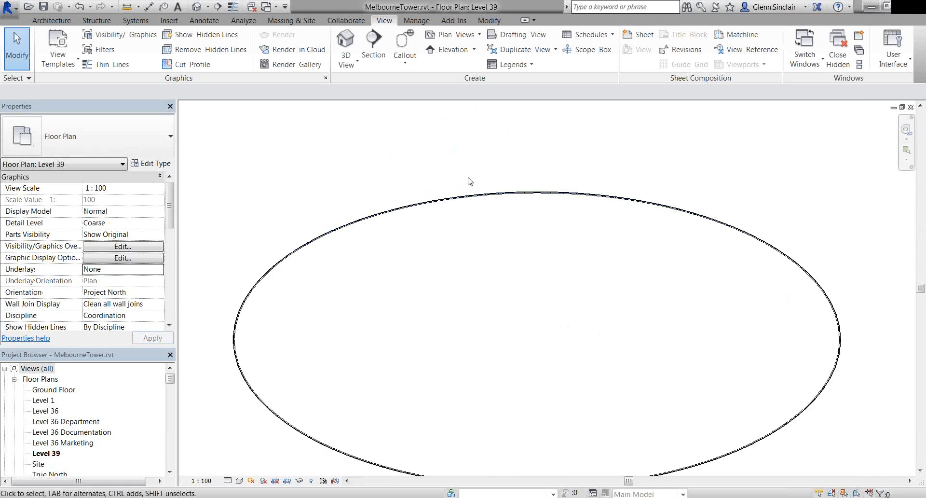
scroll(476, 207, "up", 5)
scroll(481, 241, "down", 5)
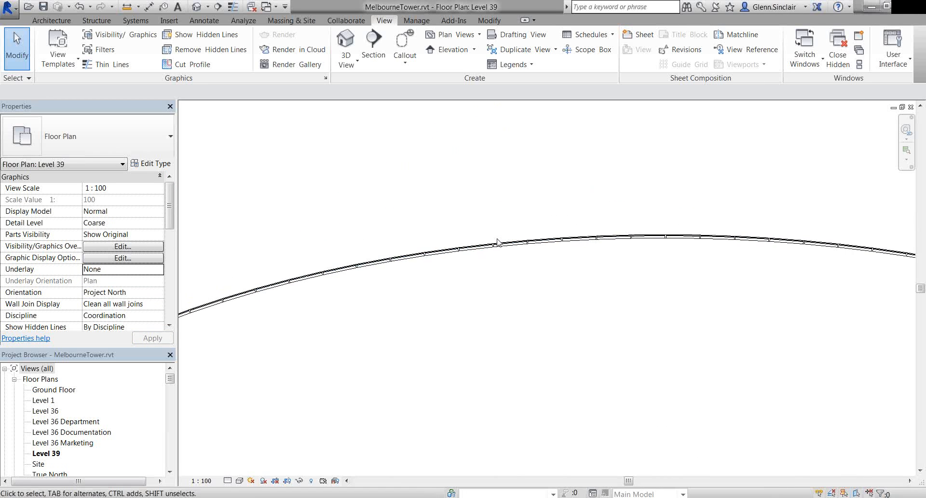
scroll(564, 399, "up", 4)
scroll(559, 415, "down", 5)
scroll(482, 341, "up", 2)
middle_click_drag(492, 326, 450, 308)
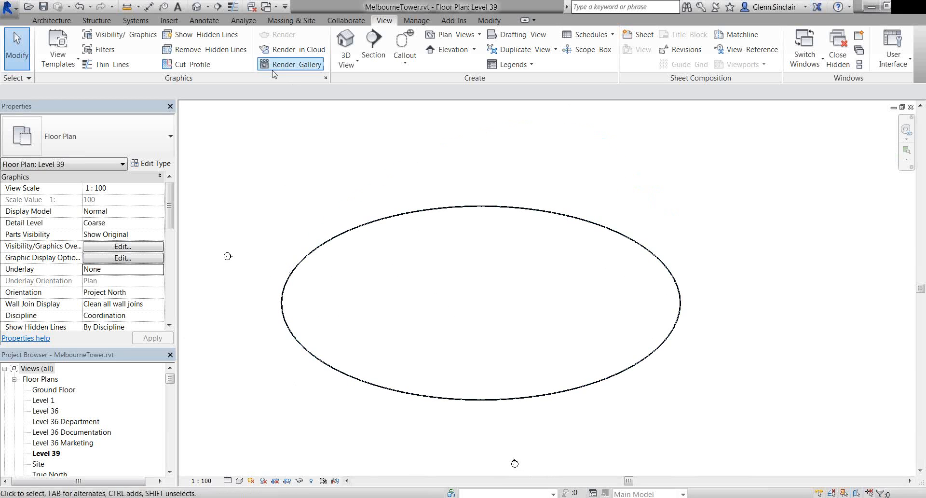
Start linking a CAD file and choose MelbourneTower-Level 36.dwg from the Consulting > Webinars > BIM For Buildings folder
left_click(169, 21)
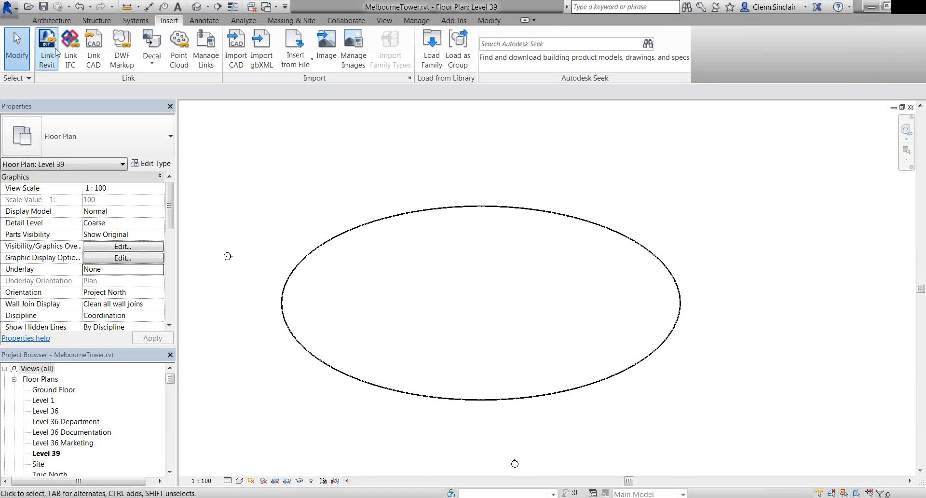
left_click(99, 54)
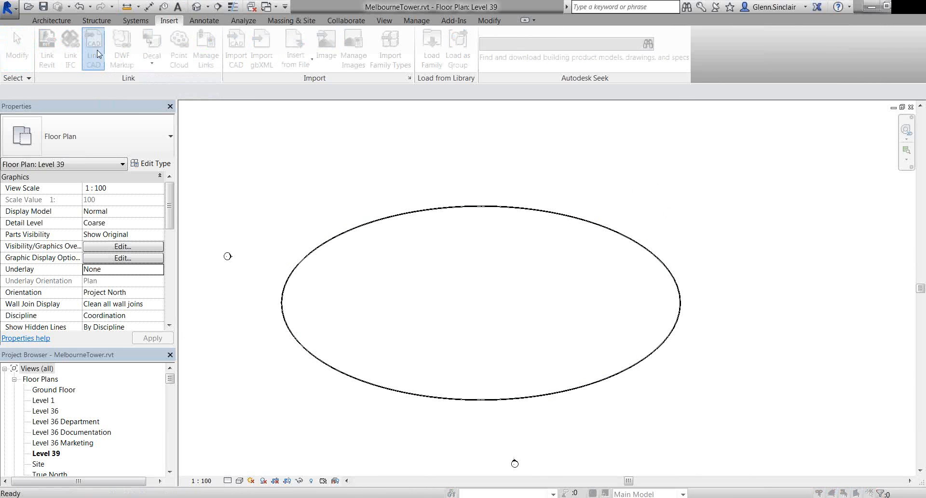
left_click_drag(425, 90, 206, 66)
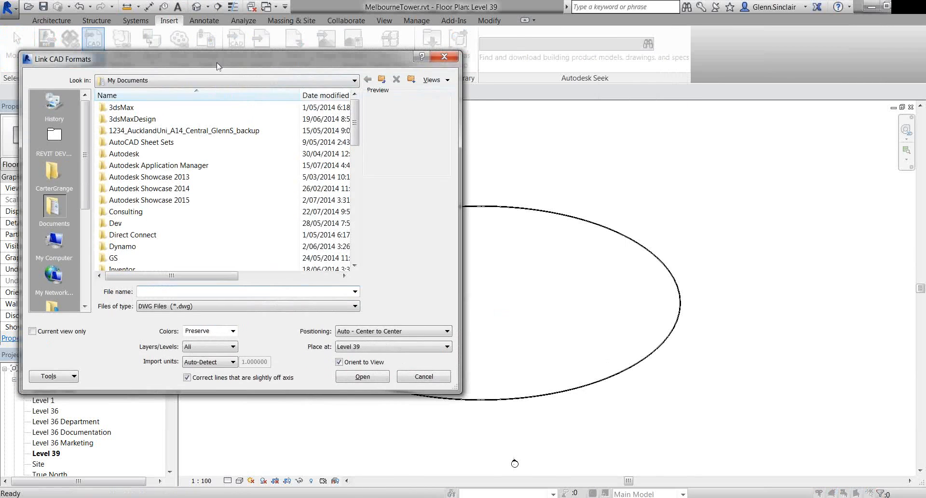
scroll(308, 111, "down", 1)
scroll(241, 135, "up", 1)
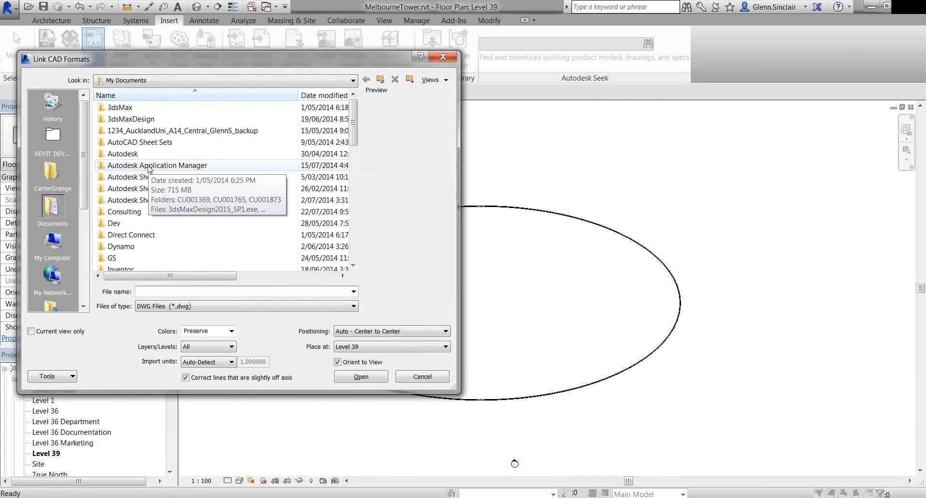
double_click(141, 212)
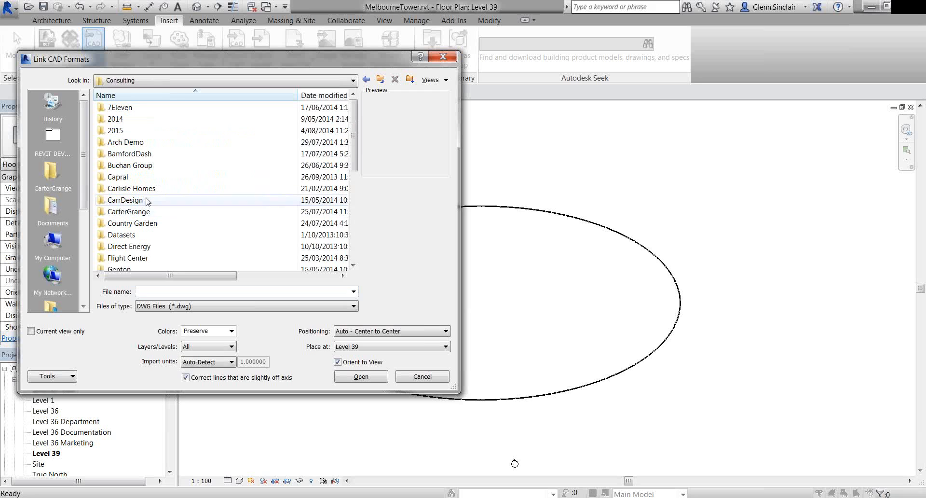
left_click(126, 199)
scroll(147, 200, "down", 6)
double_click(119, 235)
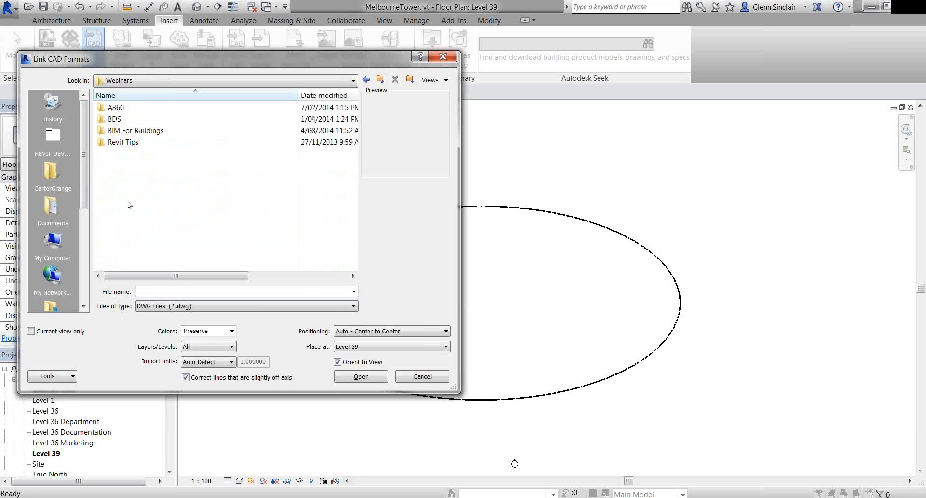
double_click(143, 131)
left_click(152, 134)
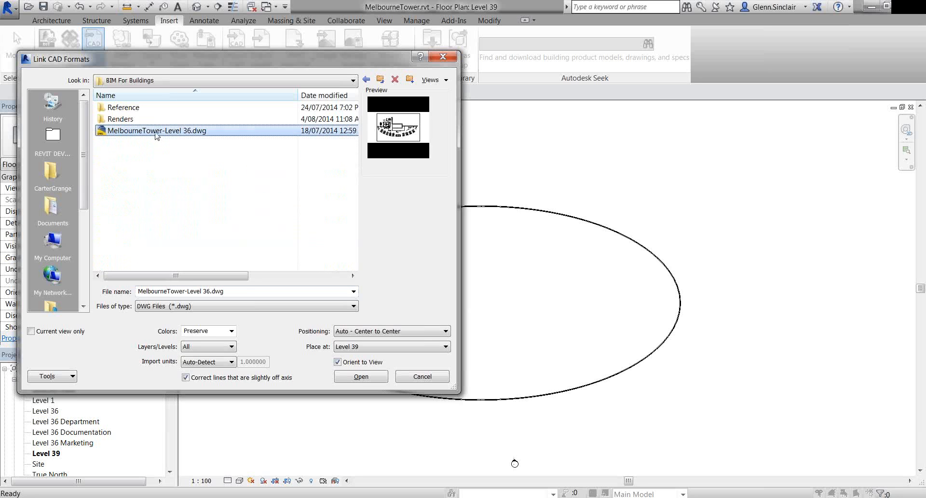
Link the drawing origin to origin, in black and white, for the current view only, with correction of slightly off-axis lines disabled
left_click(385, 330)
left_click(378, 349)
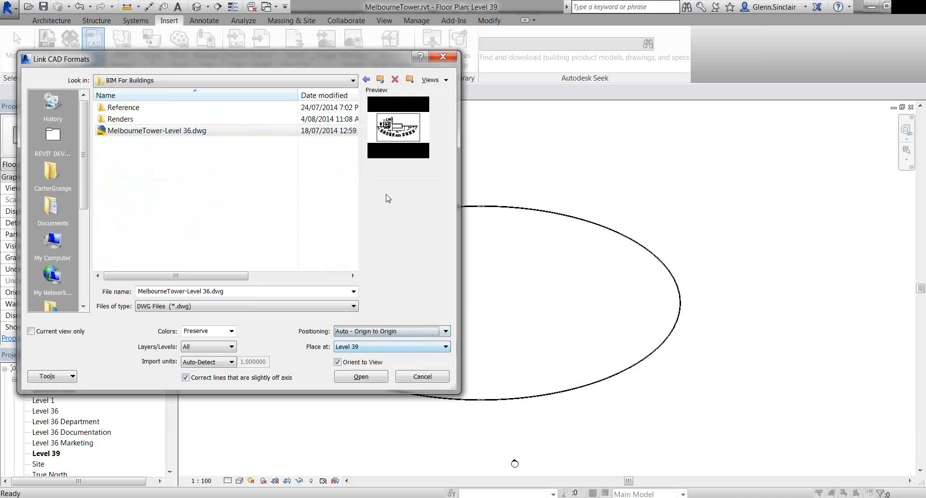
left_click(231, 332)
left_click(203, 353)
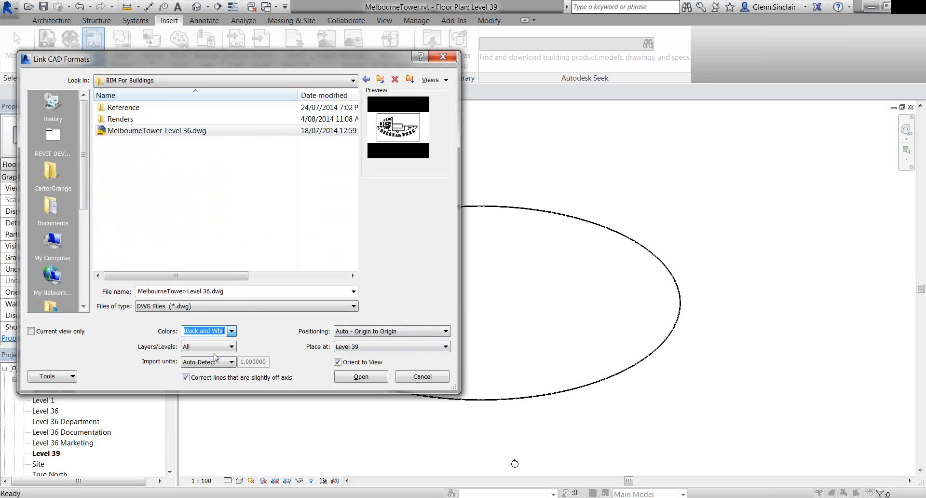
left_click(62, 331)
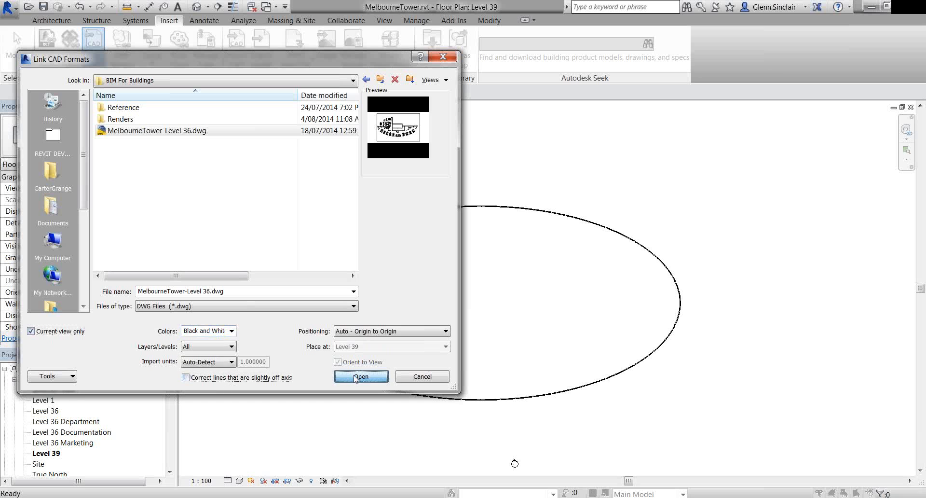
left_click(361, 376)
Select the linked DWG to check it, deselect it, and inspect its office layout against the oval curtain wall
scroll(406, 329, "up", 3)
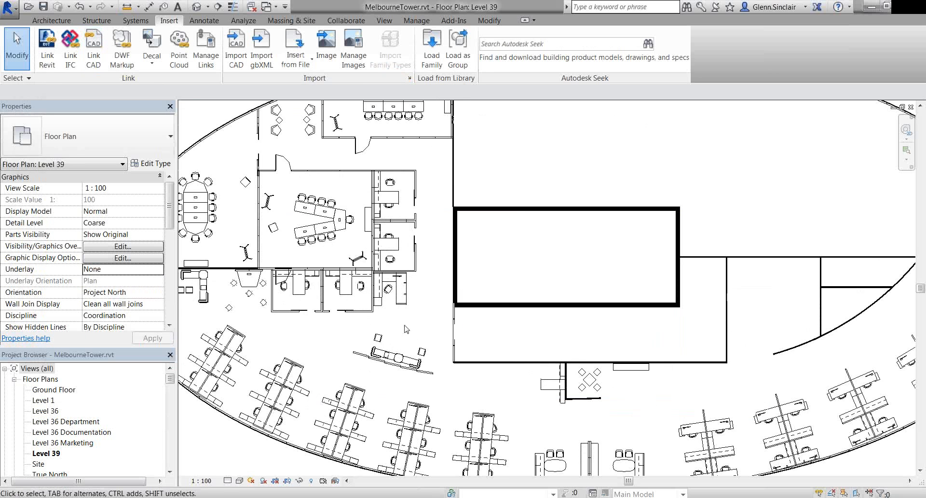
left_click(507, 304)
scroll(506, 304, "down", 3)
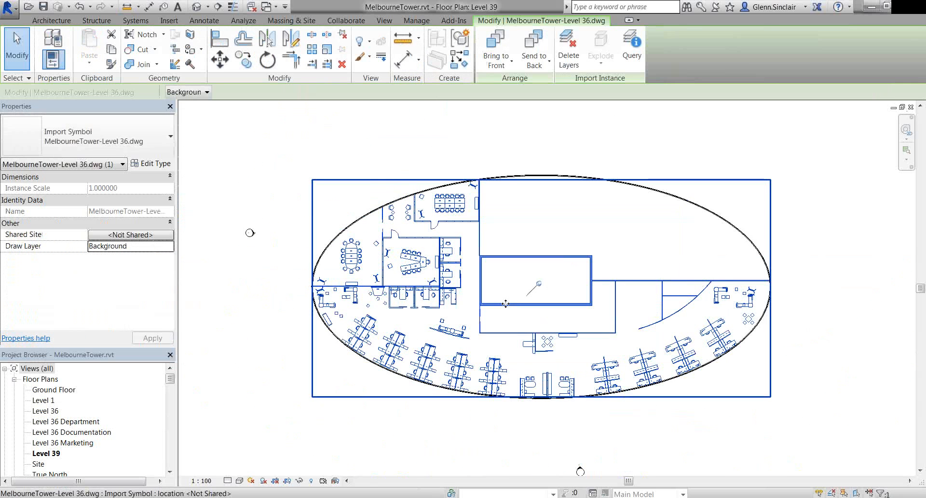
key("Escape")
scroll(371, 258, "up", 3)
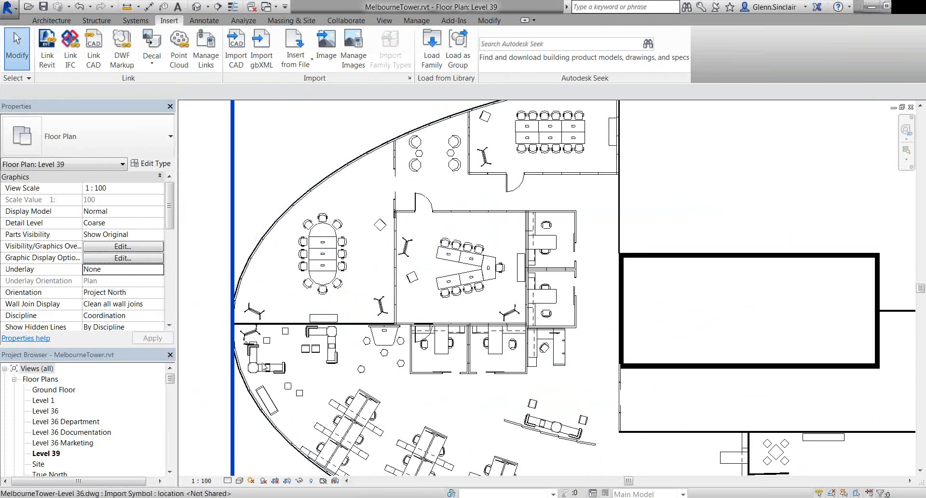
middle_click_drag(579, 372, 301, 258)
scroll(439, 306, "down", 2)
middle_click_drag(606, 278, 597, 320)
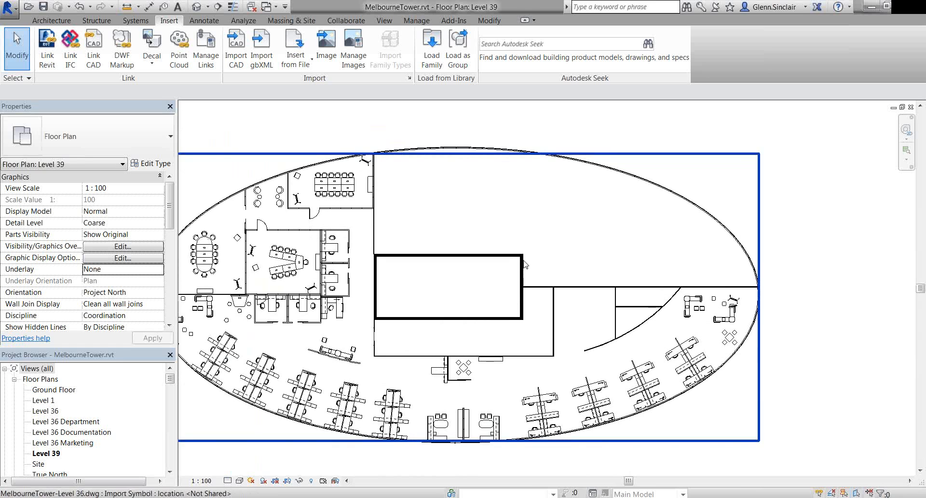
middle_click_drag(393, 263, 401, 263)
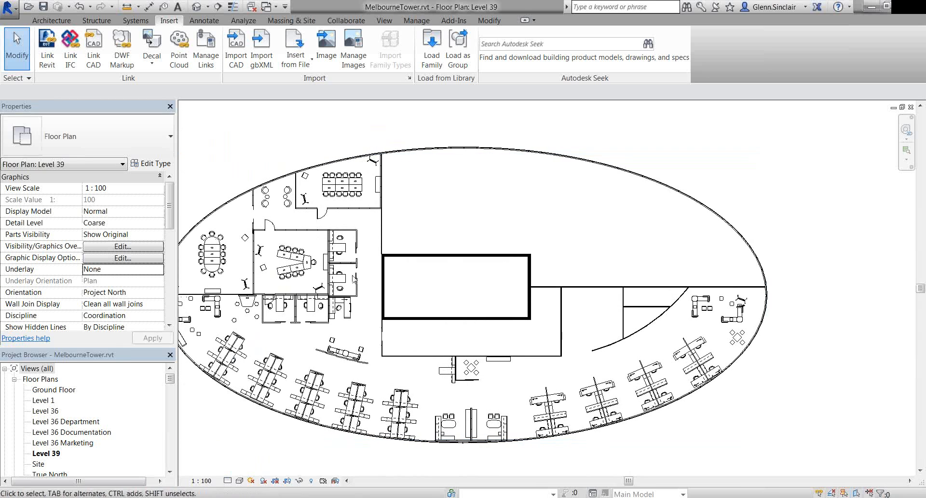
Open the Level 36 Department floor plan and examine its labelled rooms and furniture
left_click(47, 432)
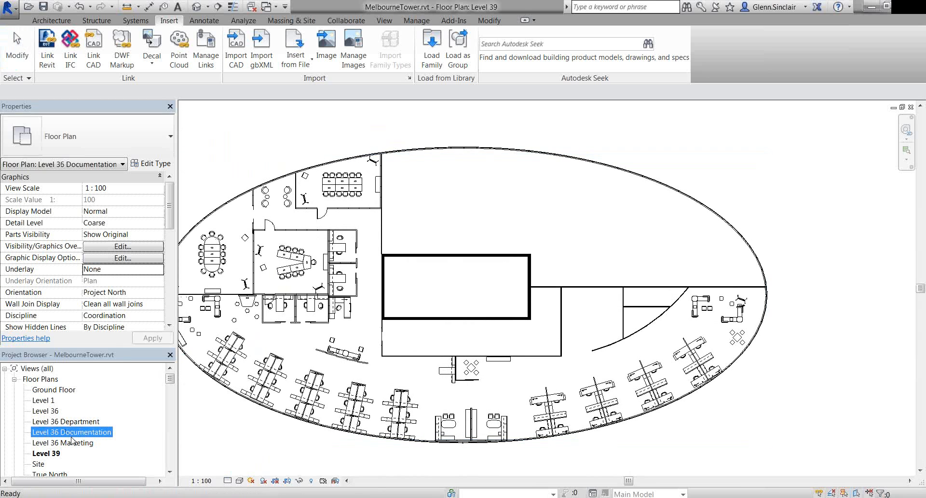
left_click(63, 421)
double_click(79, 422)
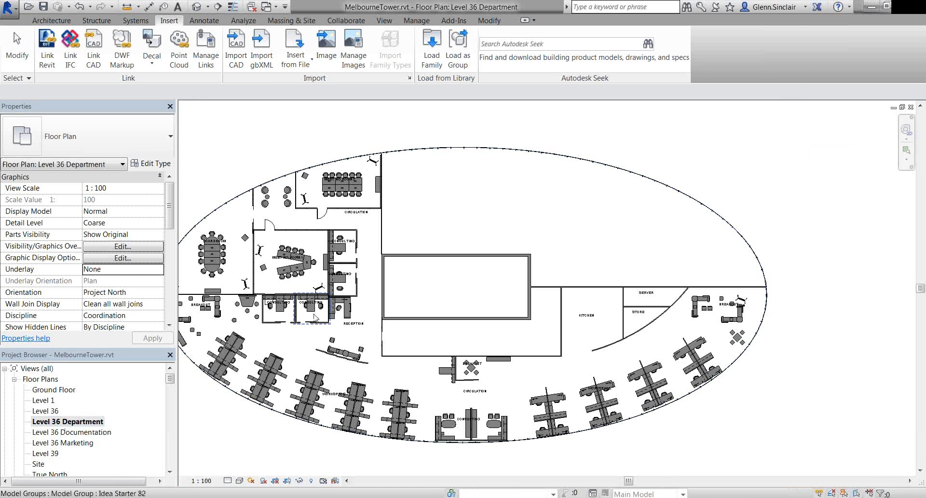
scroll(504, 414, "up", 3)
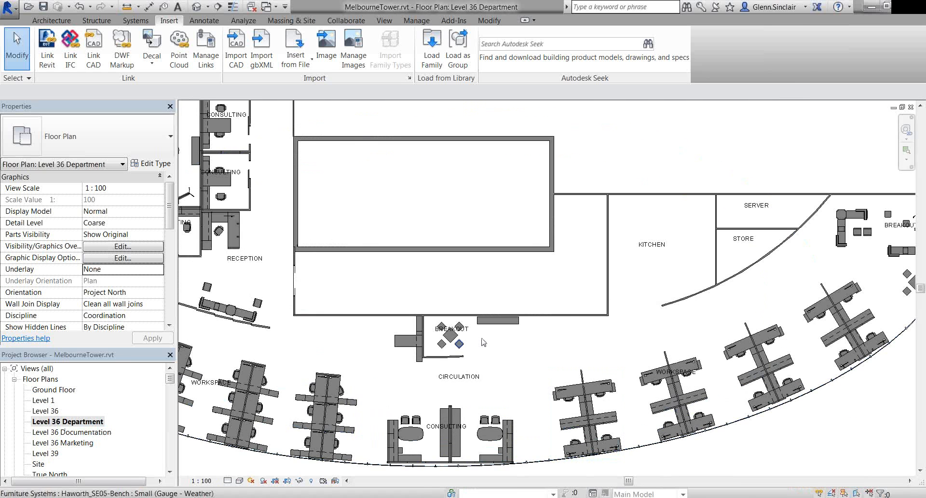
scroll(508, 341, "down", 4)
scroll(413, 322, "up", 4)
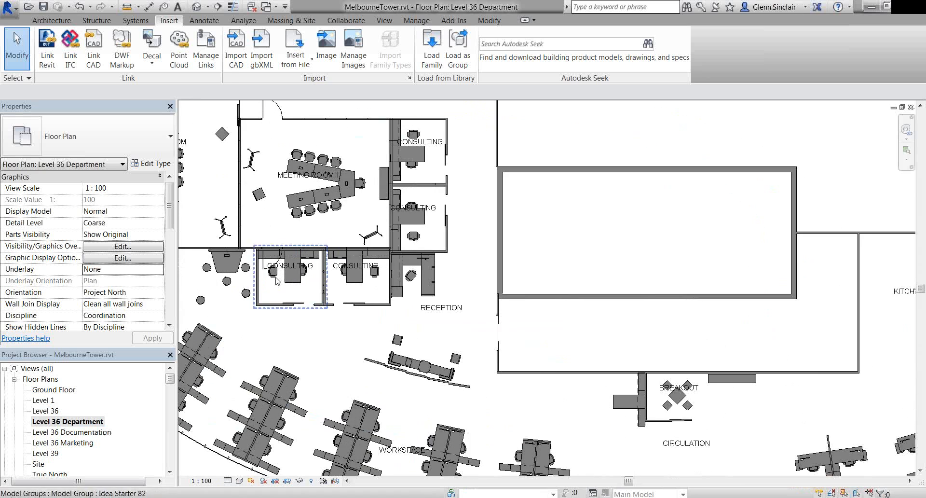
scroll(385, 284, "down", 2)
scroll(388, 283, "down", 2)
Select a workspace desk group and a furnished consulting room group in turn to check them, deselecting each
middle_click_drag(428, 308, 336, 301)
scroll(430, 351, "up", 3)
left_click(410, 354)
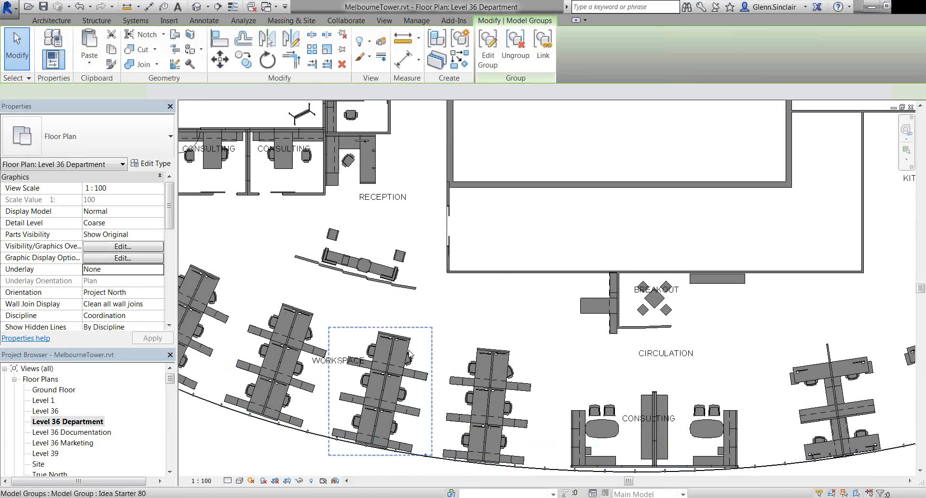
scroll(424, 316, "down", 2)
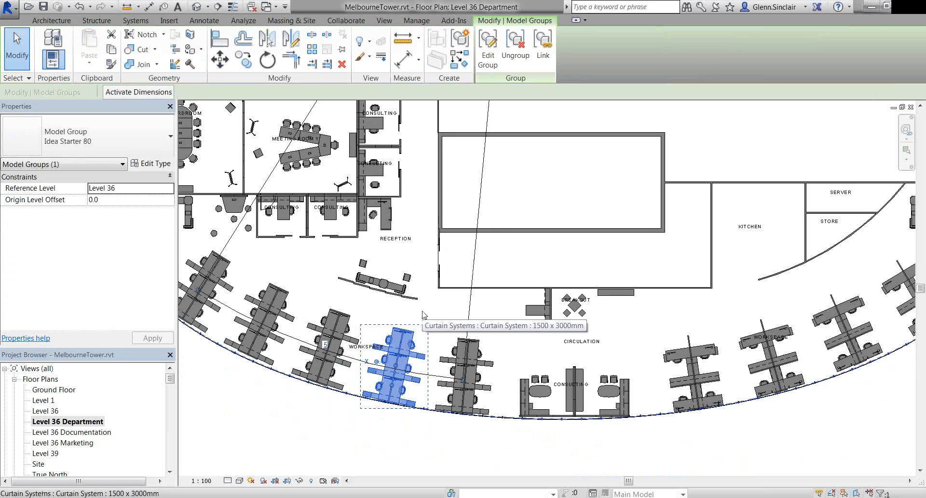
key("Escape")
scroll(319, 218, "up", 3)
left_click(335, 218)
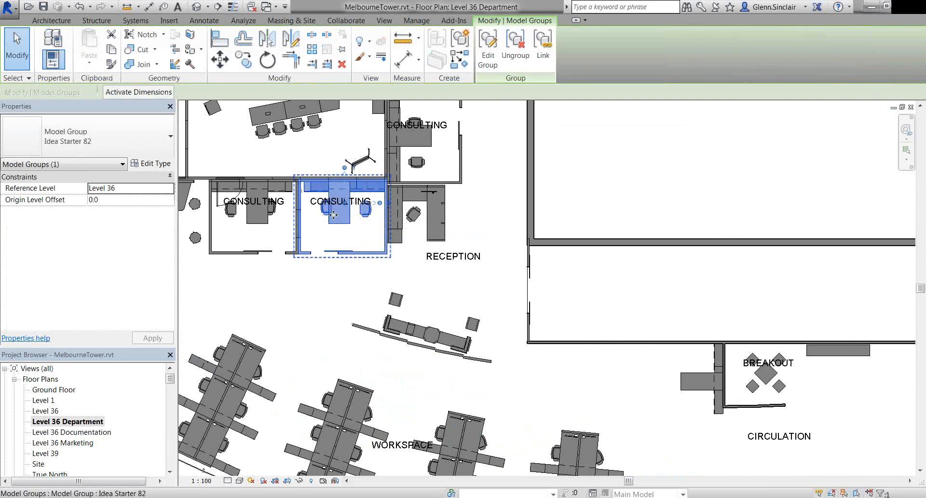
scroll(338, 217, "down", 2)
middle_click_drag(844, 284, 639, 343)
key("Escape")
Select the corner link table in the breakout area beside the store to check it, and deselect it
scroll(704, 291, "up", 2)
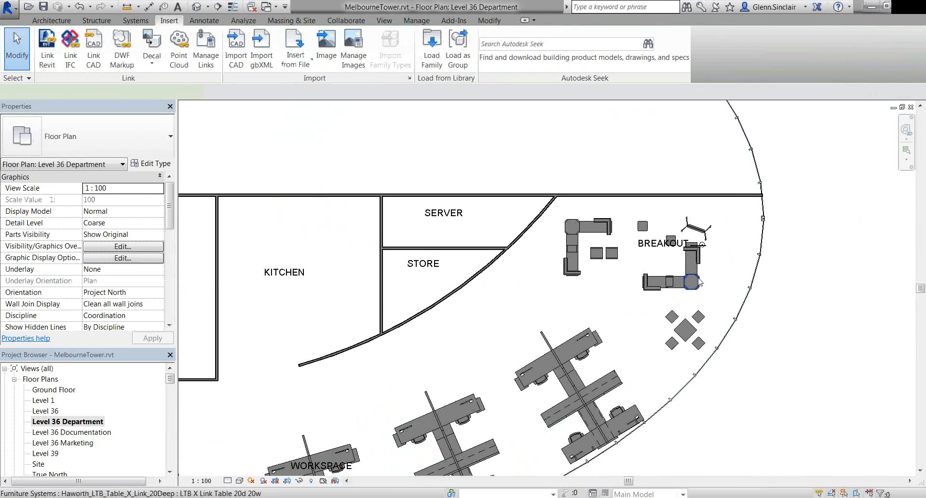
left_click(693, 281)
scroll(697, 271, "up", 2)
key("Escape")
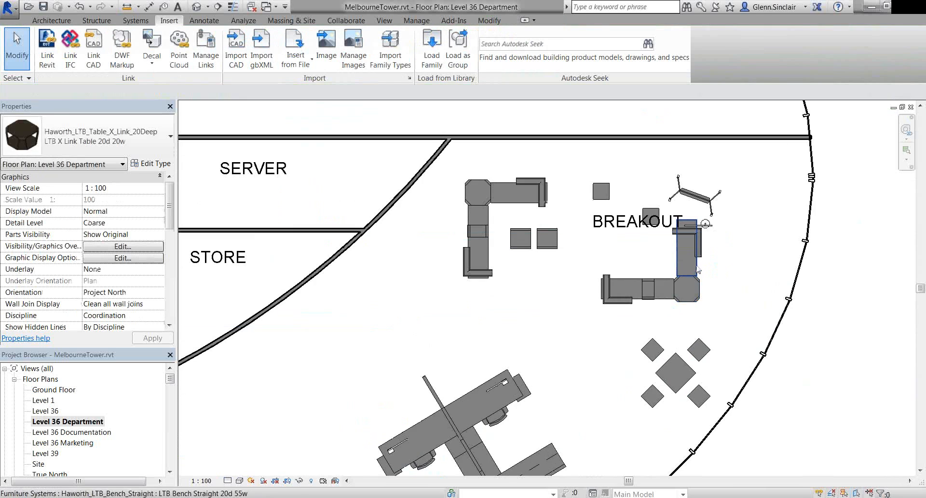
Examine the kitchen, core, boardroom and meeting room areas and the overall oval layout of the Level 36 Department plan
scroll(697, 270, "down", 2)
middle_click_drag(428, 305, 684, 313)
scroll(430, 378, "down", 1)
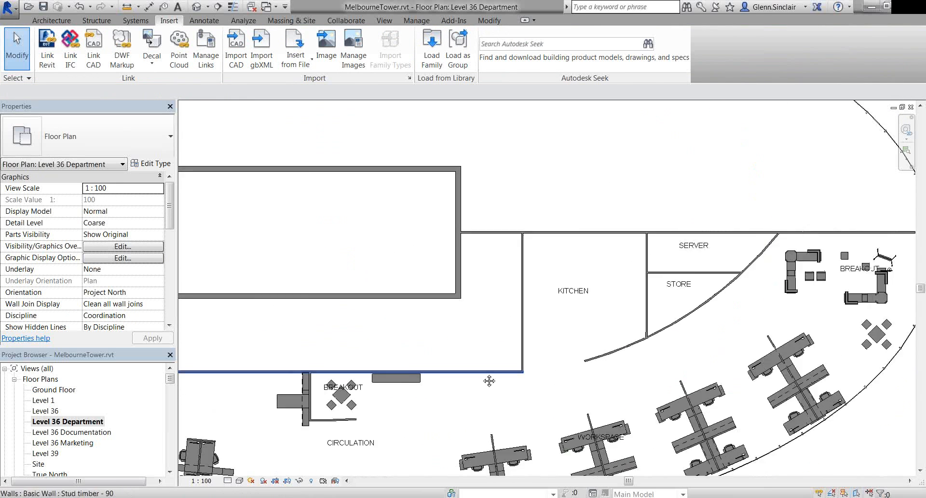
middle_click_drag(430, 378, 618, 365)
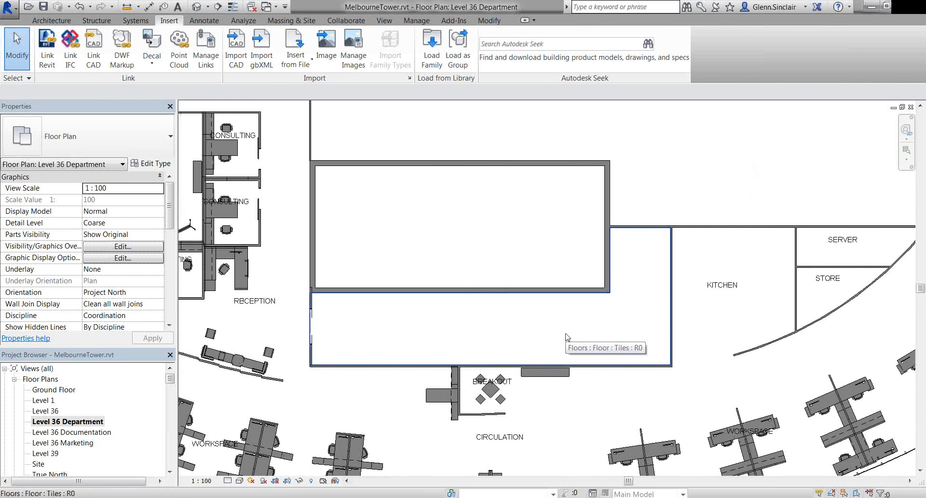
scroll(313, 251, "down", 3)
scroll(310, 238, "up", 5)
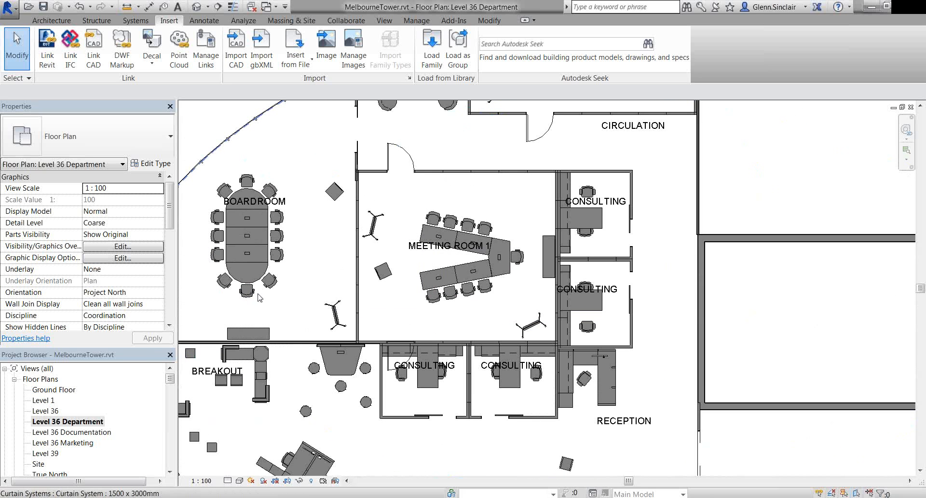
scroll(289, 318, "down", 4)
middle_click_drag(330, 336, 341, 346)
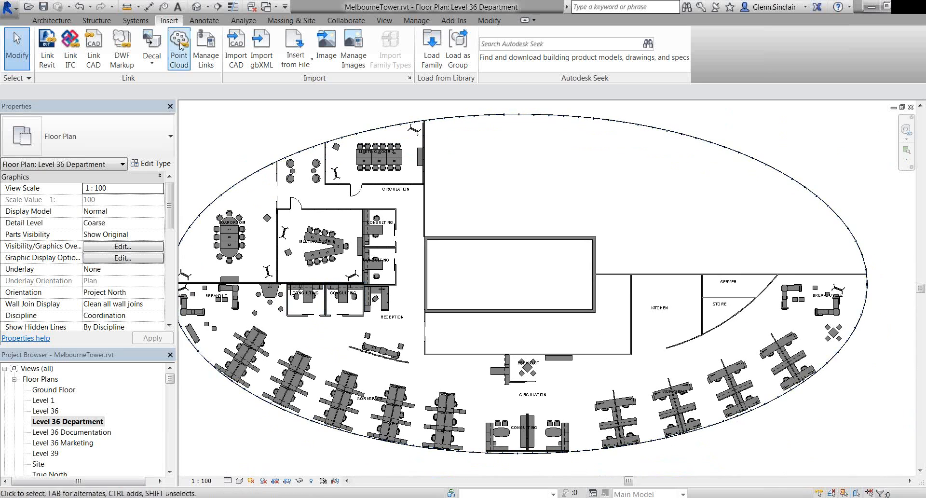
Open the default 3D view and orient it to the Level 36 floor plan
left_click(196, 7)
right_click(875, 157)
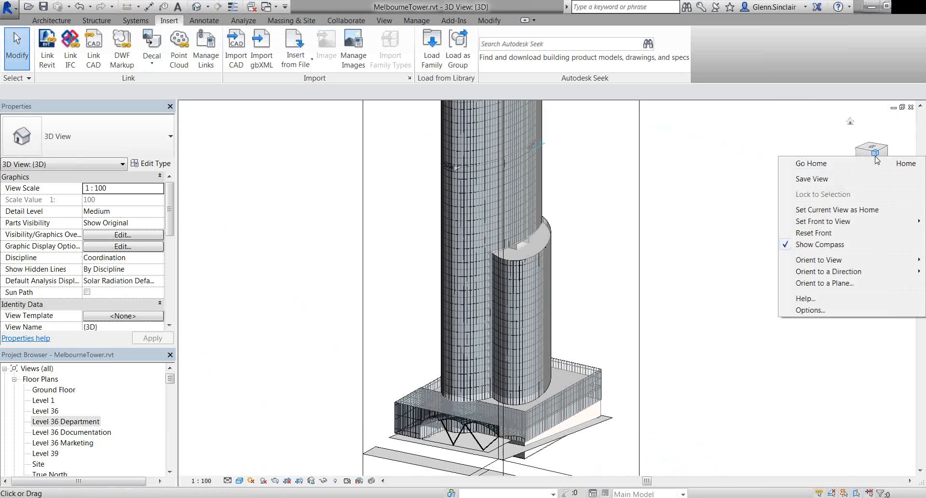
mouse_move(818, 263)
mouse_move(751, 265)
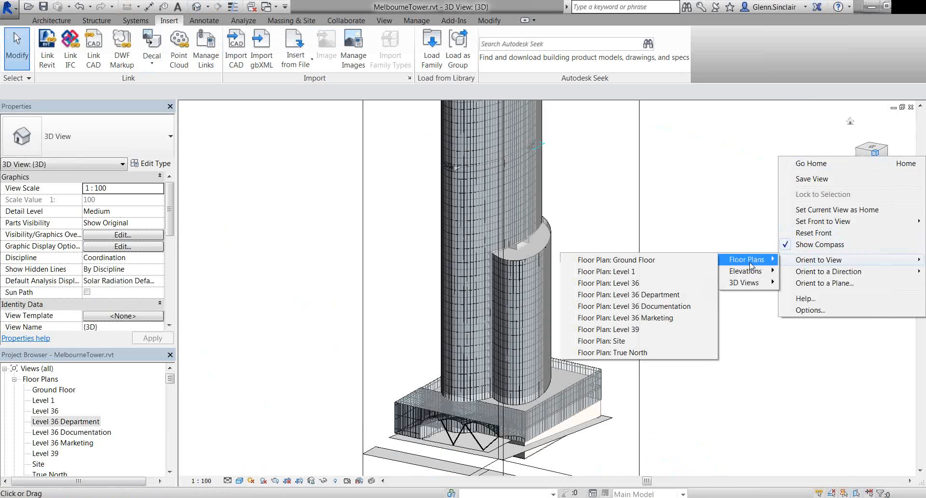
left_click(647, 286)
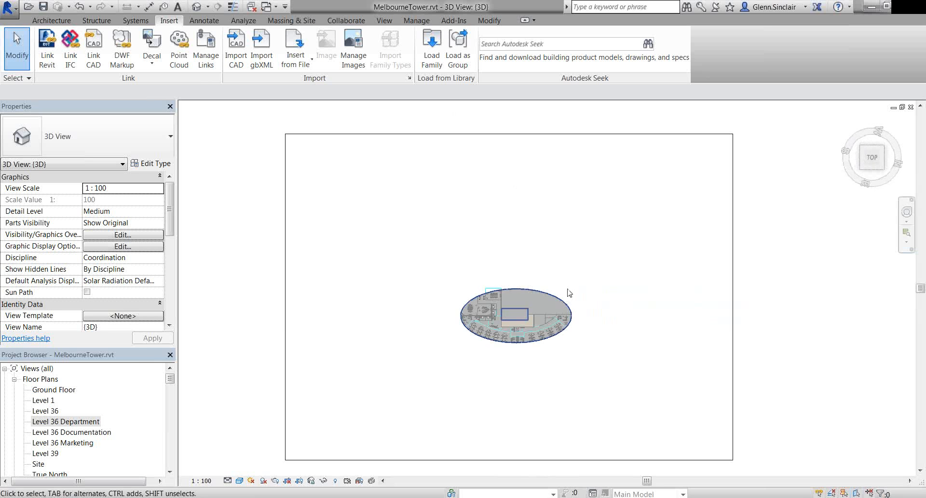
Orbit to a perspective of the cut-open office floor, select a desk group, and inspect the furnished interior up close
middle_click_drag(542, 351, 495, 222, "shift")
middle_click_drag(505, 268, 535, 473)
scroll(545, 360, "down", 2)
middle_click_drag(546, 357, 563, 473)
scroll(517, 216, "up", 2)
scroll(517, 218, "up", 4)
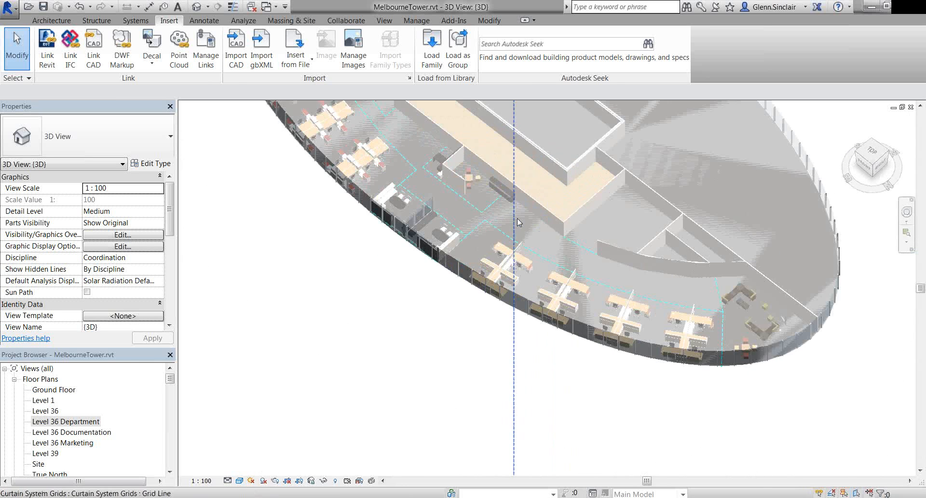
left_click(522, 257)
middle_click_drag(522, 257, 298, 191)
scroll(298, 191, "up", 5)
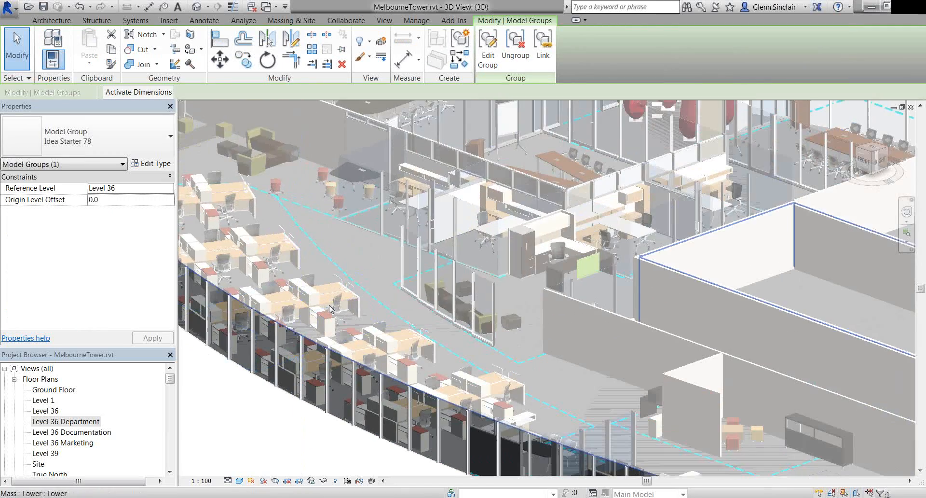
scroll(478, 337, "down", 5)
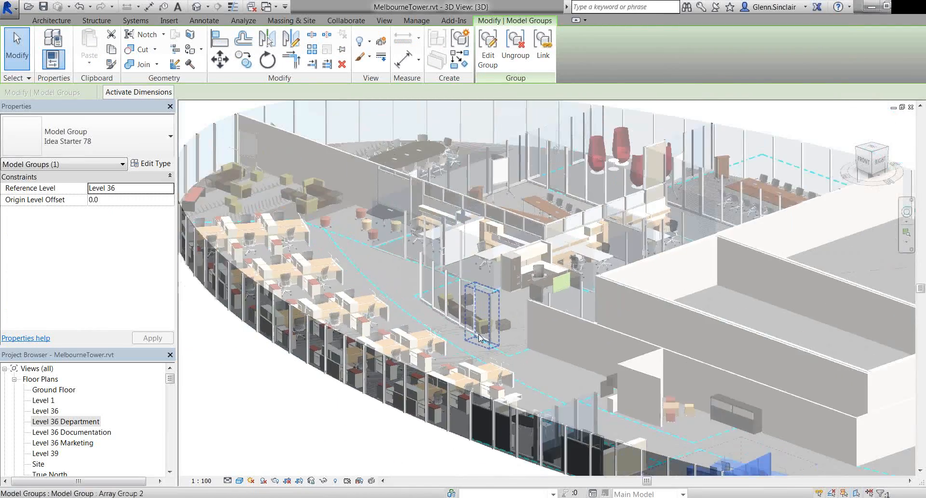
Set mass display to follow the view settings and turn off the Mass category in the 3D view's visibility overrides
left_click(169, 20)
key("Escape")
left_click(289, 20)
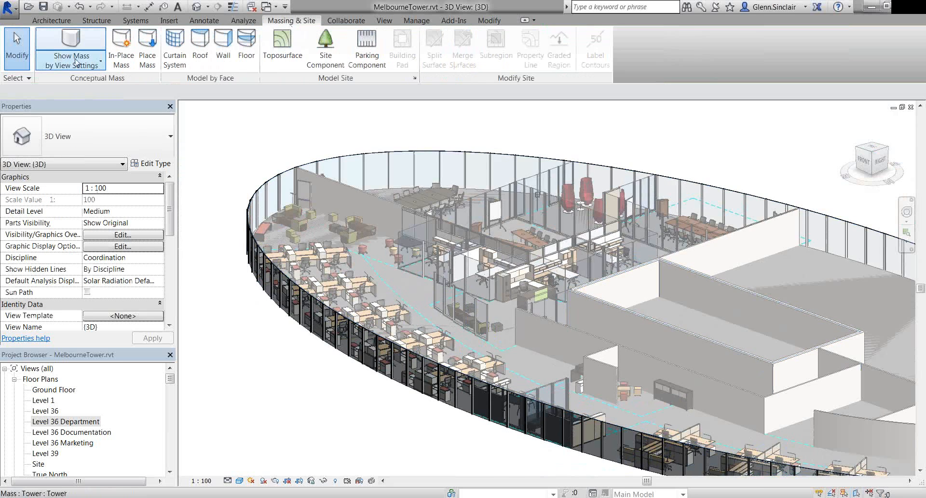
left_click(100, 61)
left_click(118, 90)
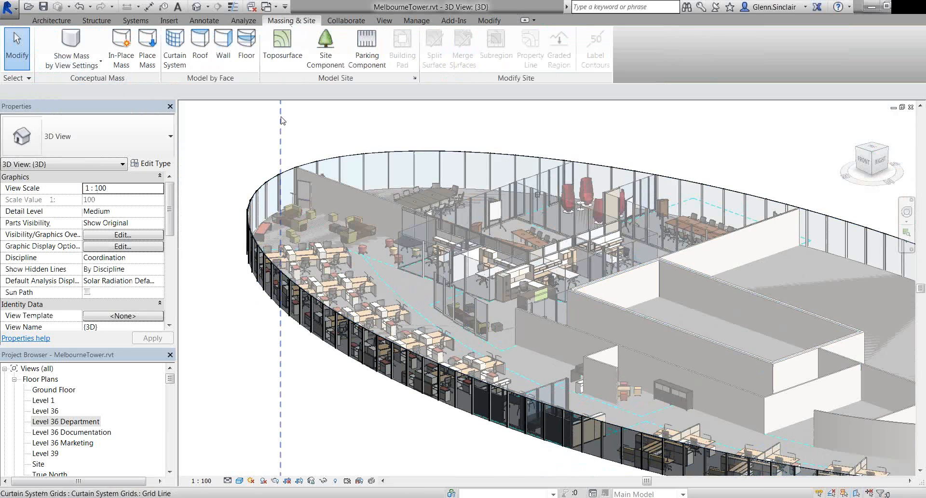
key("v")
key("g")
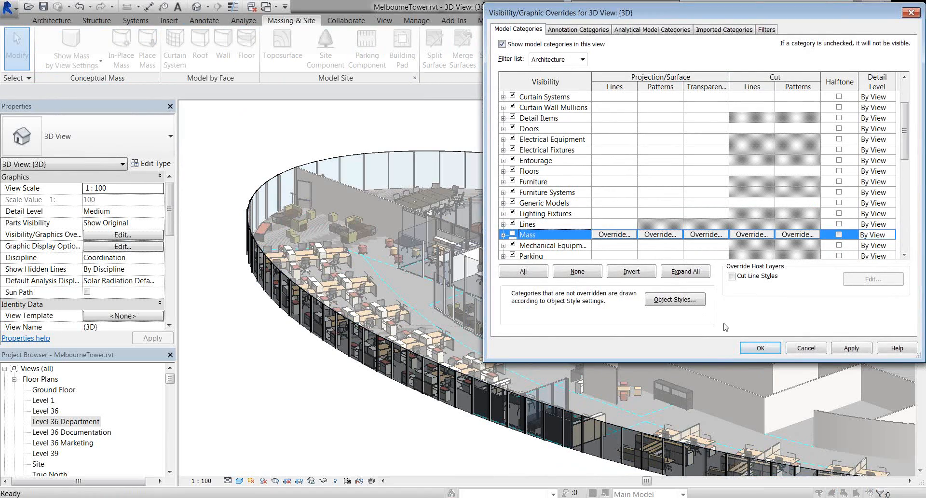
left_click(755, 347)
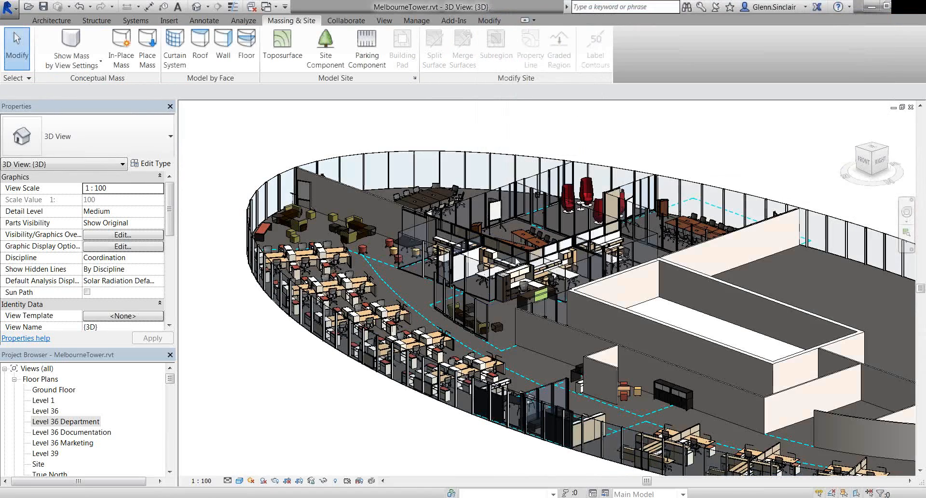
Inspect the furnished Level 36 office in 3D up close and from the opposite side, selecting desk and consulting room groups
scroll(486, 289, "up", 3)
left_click(270, 347)
middle_click_drag(332, 337, 334, 319)
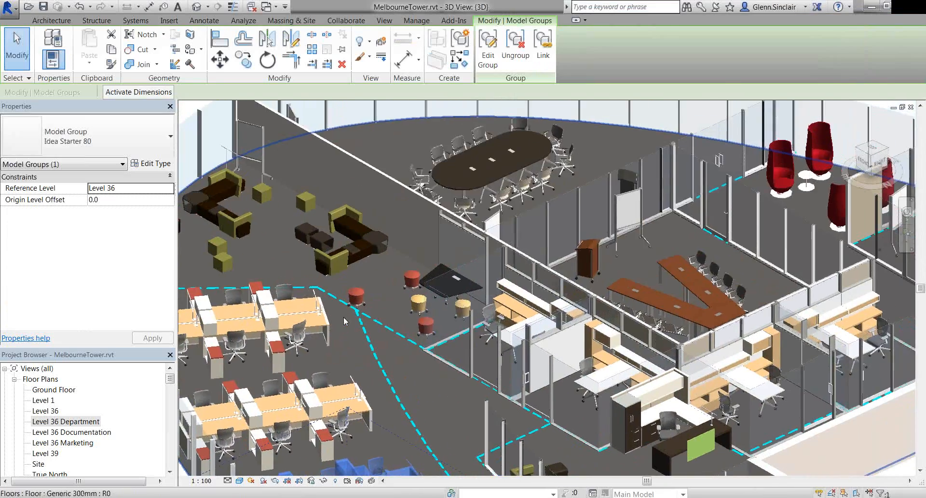
left_click(589, 349)
left_click(588, 349)
middle_click_drag(637, 360, 461, 305, "shift")
scroll(461, 305, "down", 2)
middle_click_drag(618, 390, 544, 353)
middle_click_drag(544, 354, 648, 306, "shift")
scroll(714, 380, "down", 1)
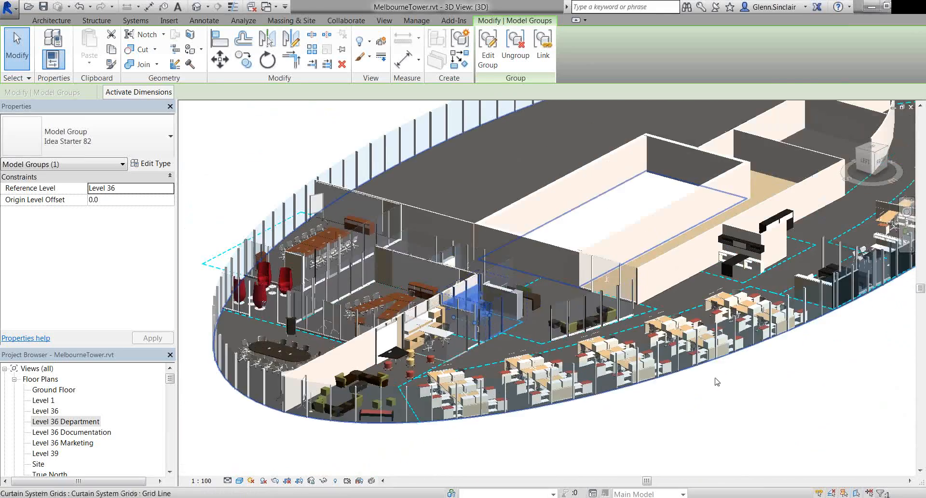
middle_click_drag(749, 389, 725, 426)
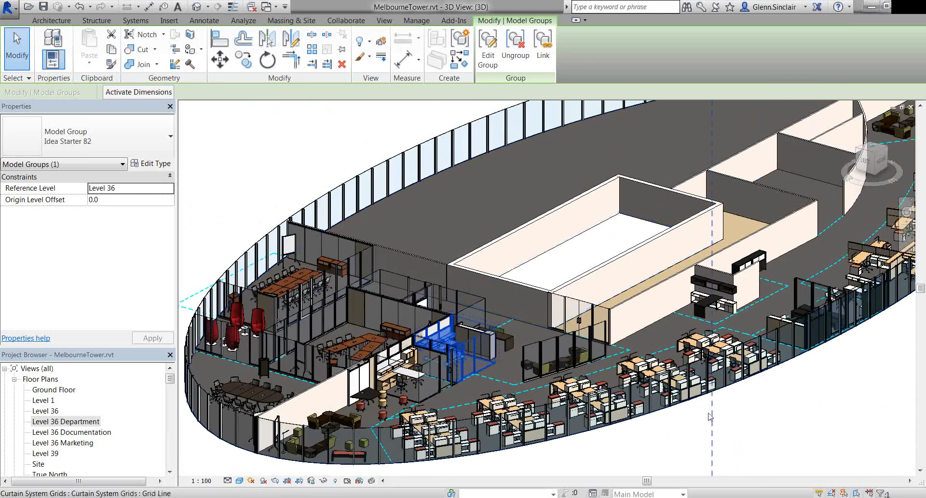
Place a camera beside the store in the Level 36 Department plan, aimed past the core at the workstations, and give its view a material-textured visual style
double_click(92, 421)
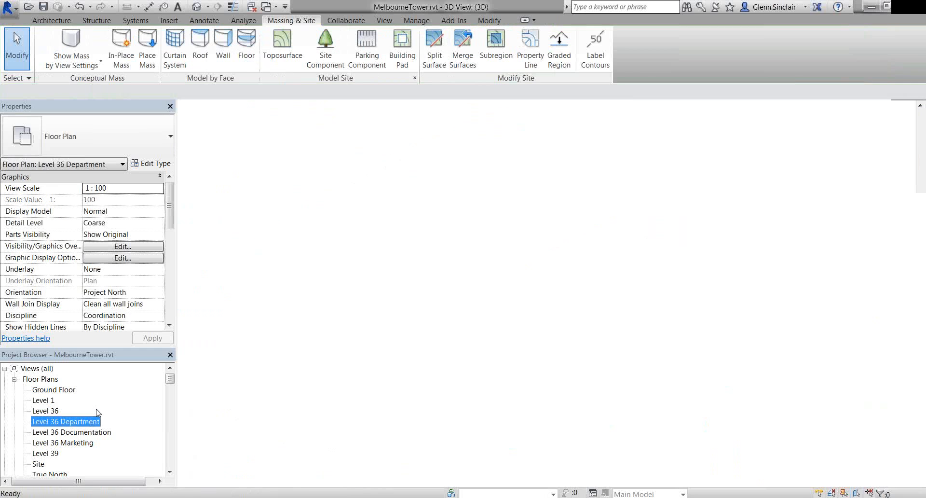
left_click(208, 6)
left_click(211, 36)
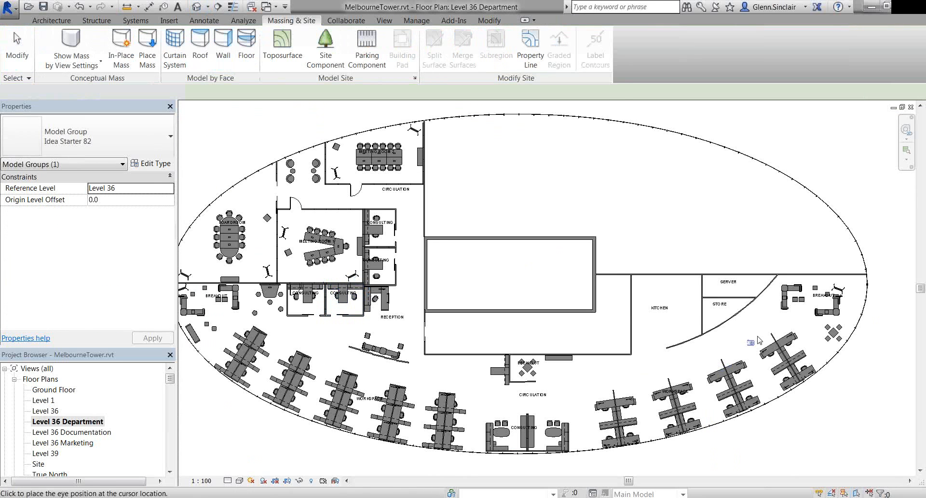
left_click(755, 328)
left_click(428, 405)
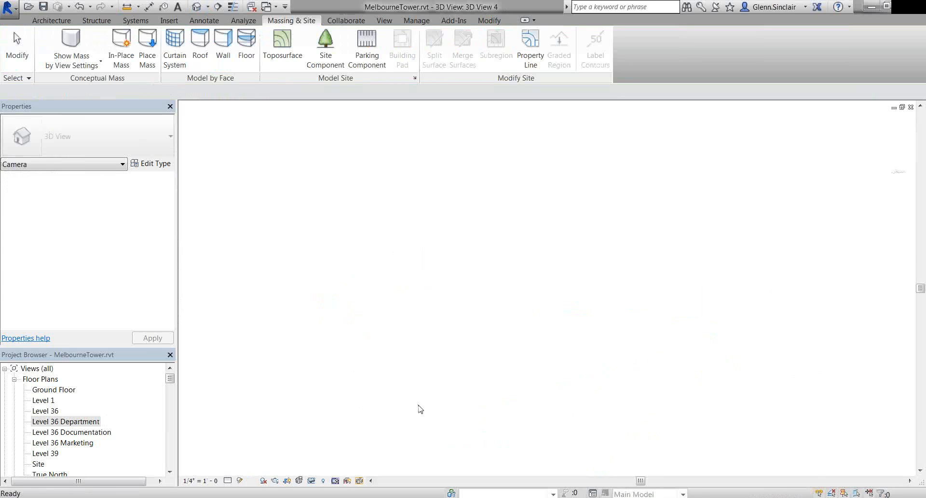
left_click(239, 480)
left_click(270, 456)
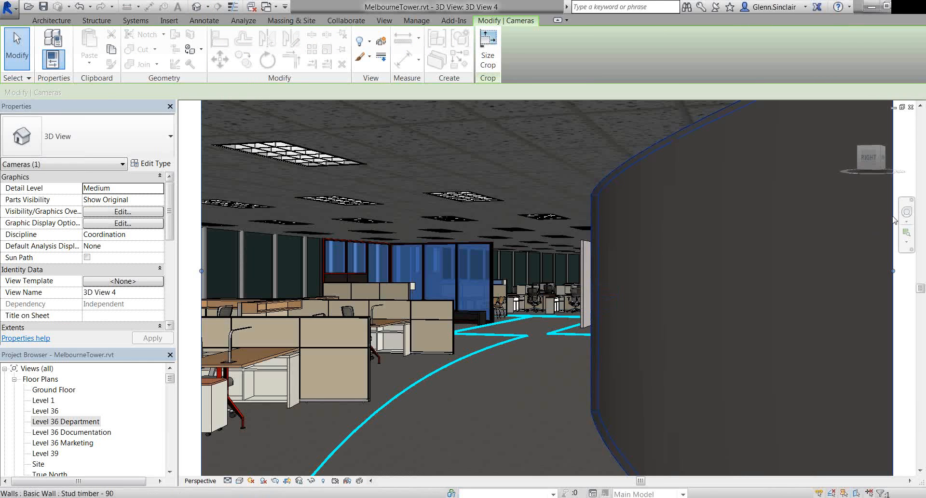
Walk through the camera view with the SteeringWheel to the reception desk and glazed consulting room, and show the rendering tools
left_click(907, 212)
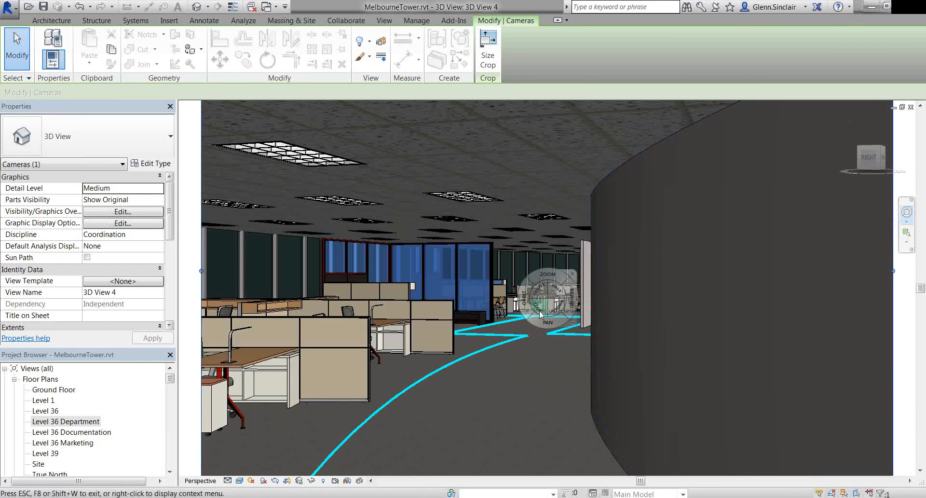
left_click_drag(547, 401, 620, 394)
key("shift+w")
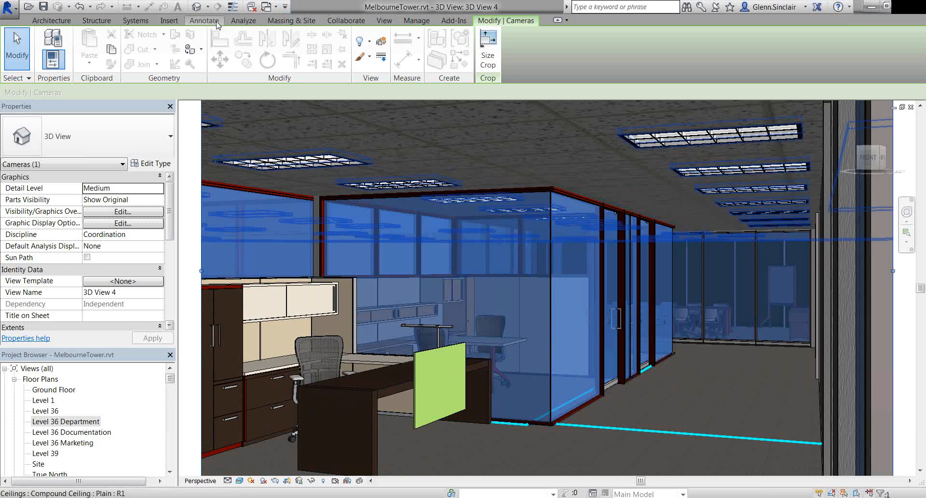
left_click(384, 21)
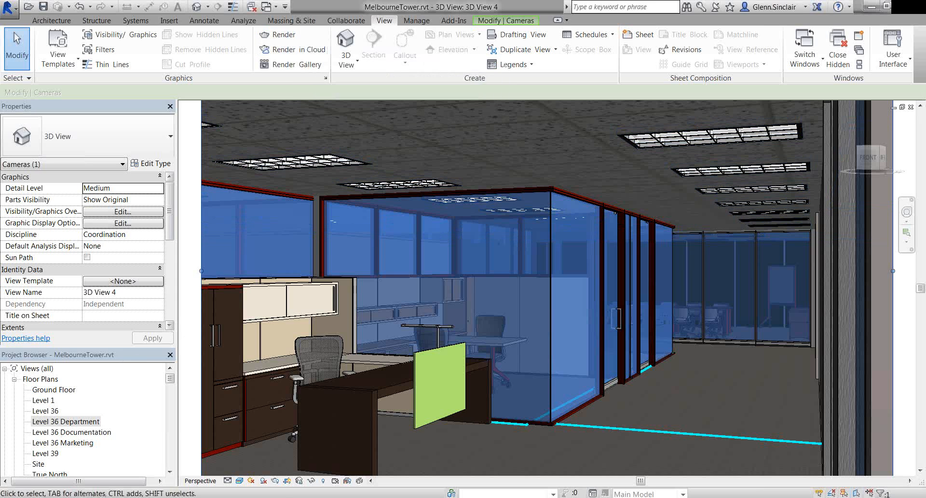
View the rendered image MelbourneTower_Reception.jpg from the Renders folder of BIM For Buildings, and close it
mouse_move(141, 497)
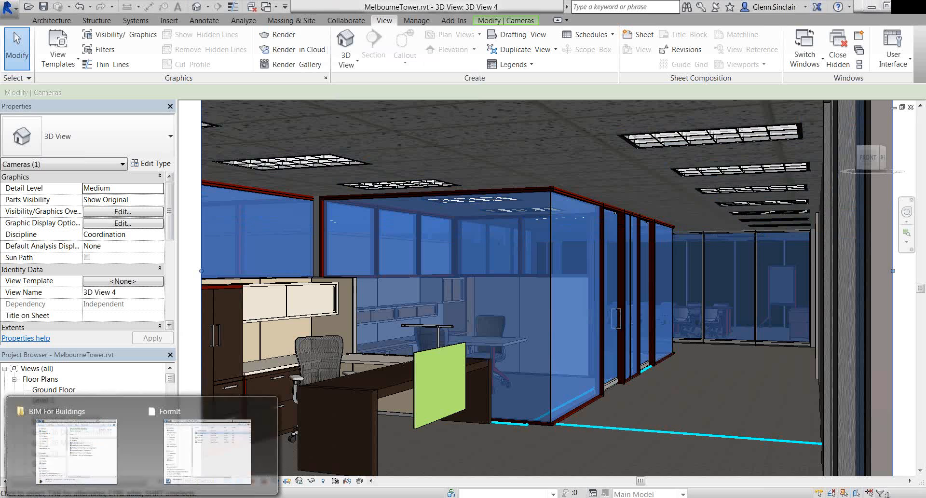
left_click(219, 465)
mouse_move(142, 497)
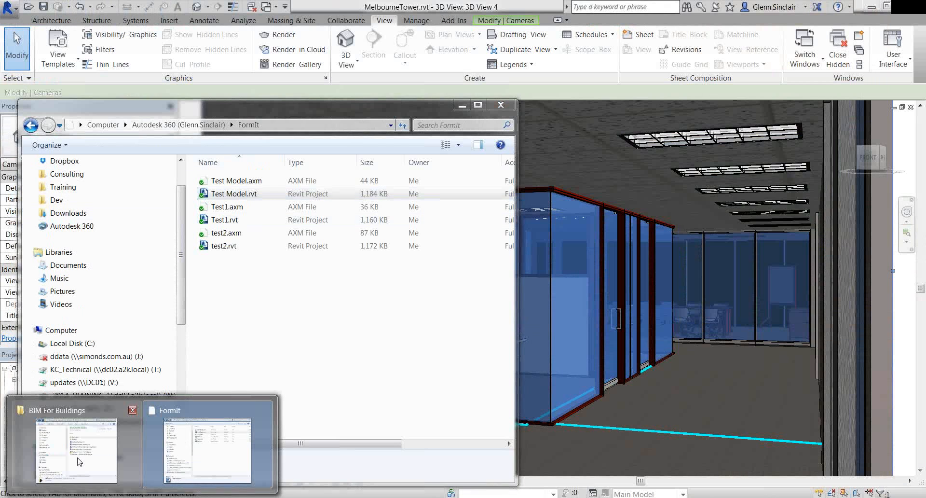
left_click(75, 463)
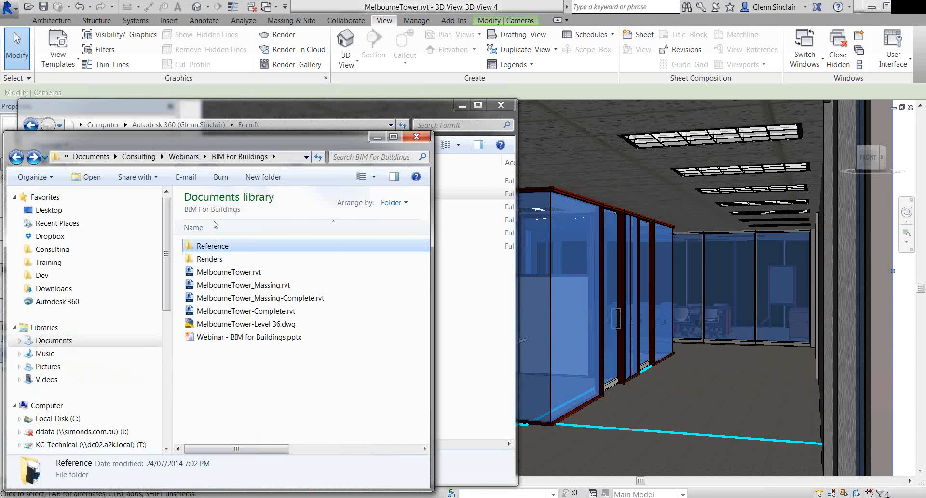
double_click(204, 259)
double_click(233, 298)
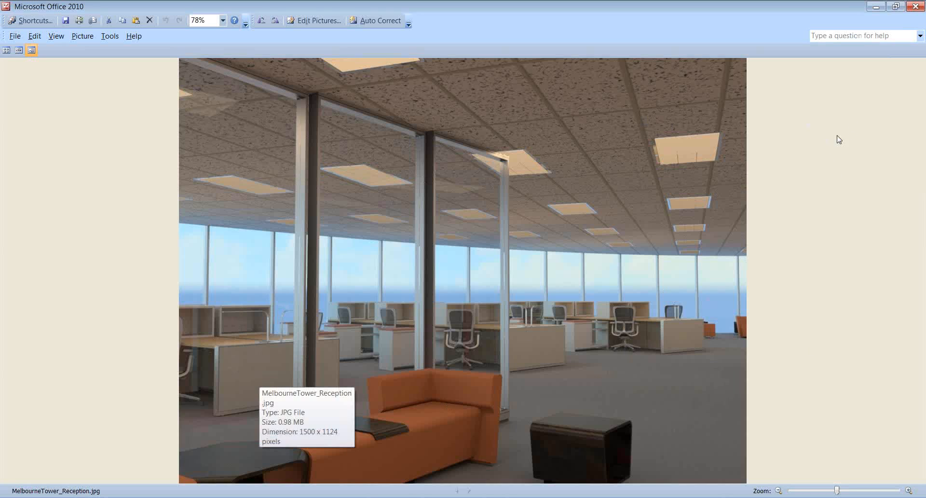
left_click(907, 7)
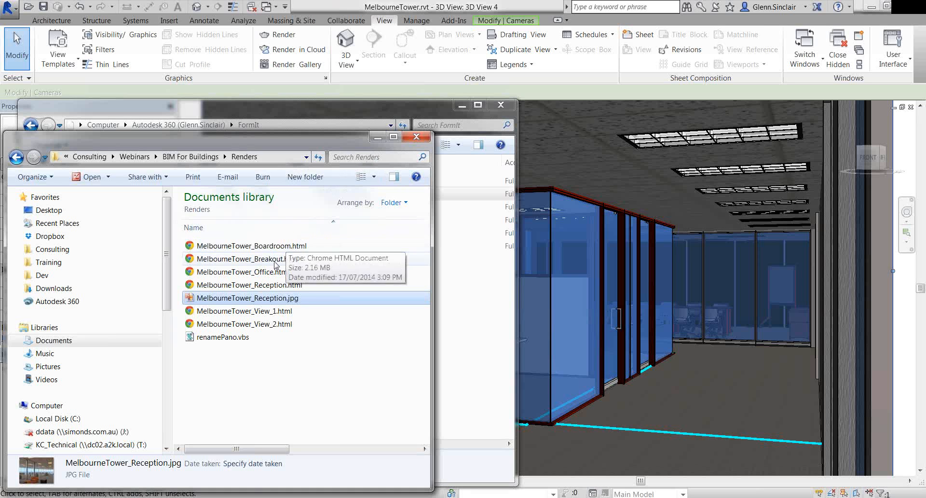
Open the MelbourneTower_Reception.html panorama in the browser and look around the reception area in full screen
left_click(284, 286)
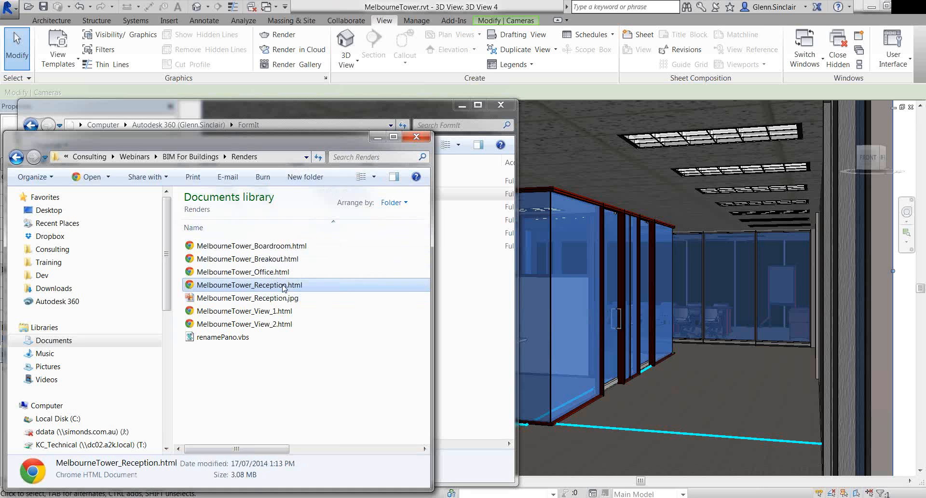
double_click(284, 285)
key("F11")
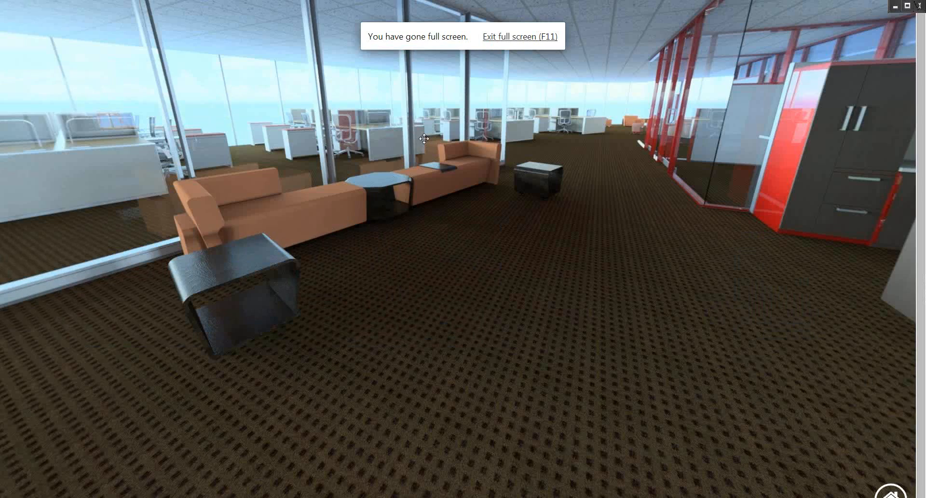
left_click_drag(424, 139, 565, 267)
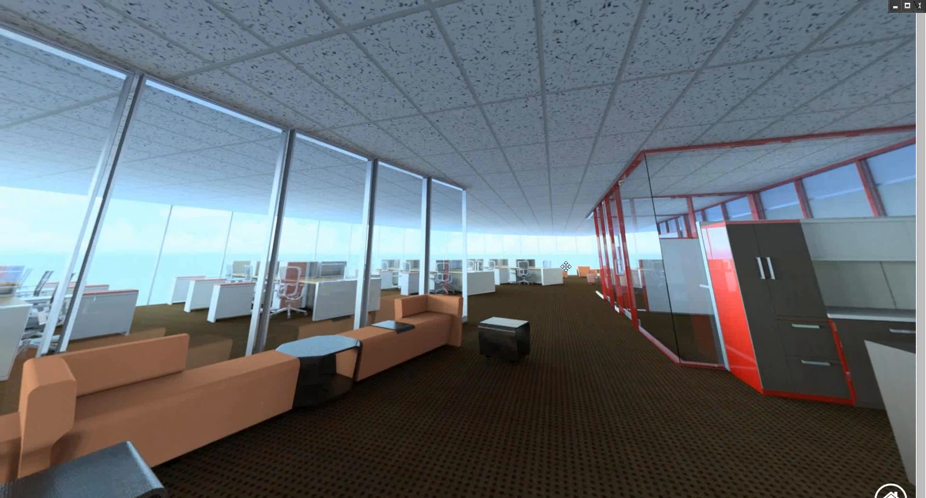
key("F11")
Open the MelbourneTower_Office.html panorama from the Renders folder and look around the workstation area in full screen
left_click(140, 497)
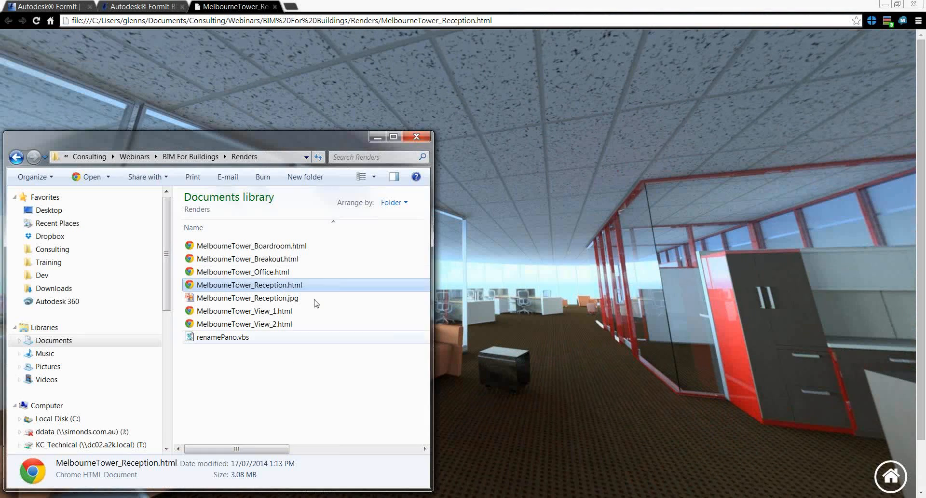
double_click(270, 271)
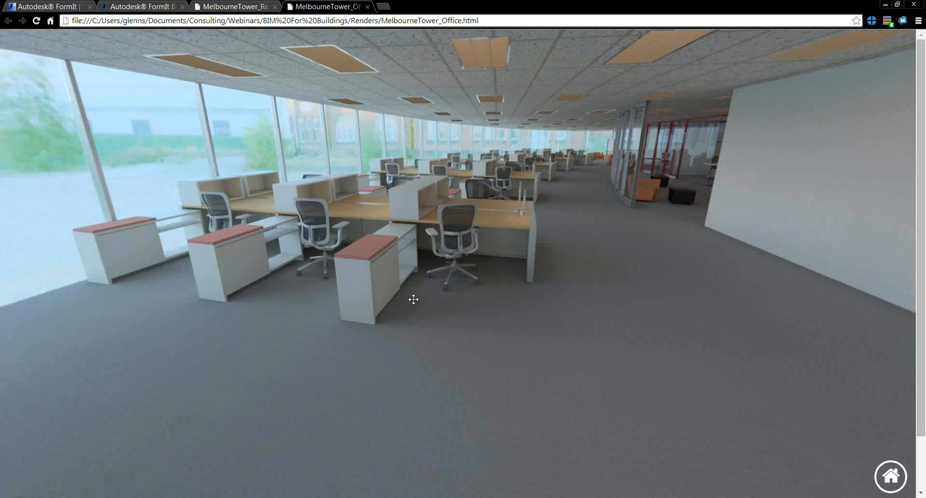
key("F11")
left_click_drag(417, 288, 193, 379)
left_click_drag(601, 348, 464, 323)
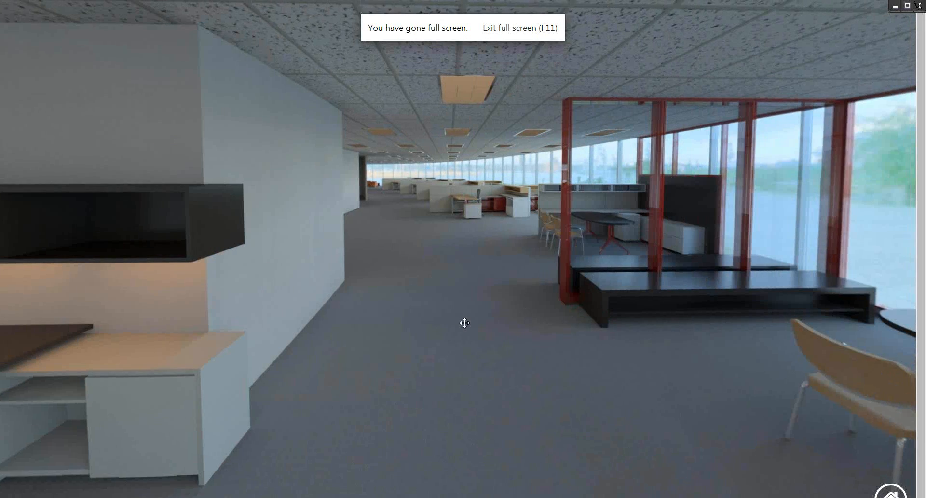
key("F11")
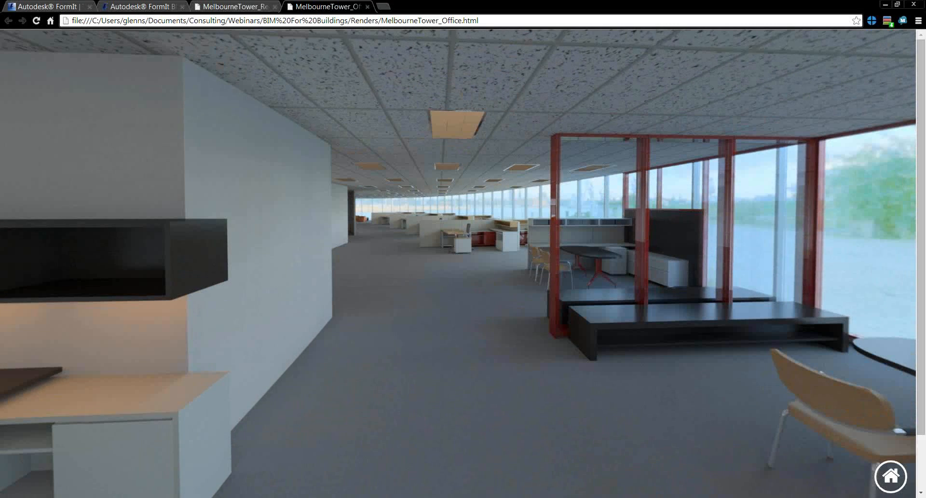
Open the MelbourneTower_Breakout.html panorama from the Renders folder and look around the breakout area
left_click(72, 446)
double_click(273, 258)
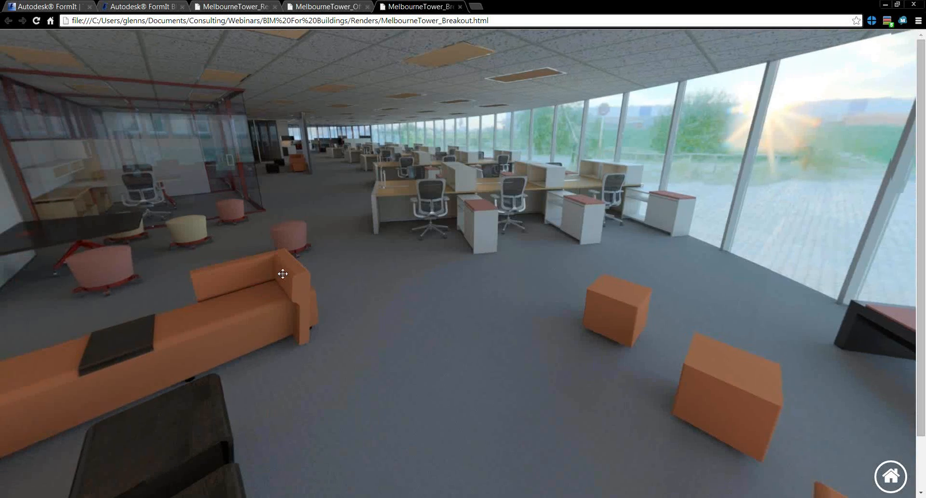
left_click_drag(283, 273, 291, 339)
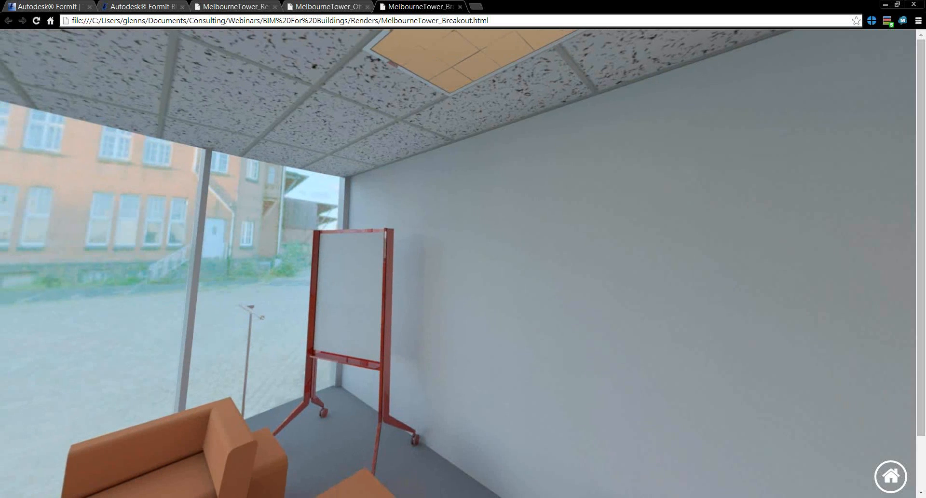
Open the MelbourneTower_Boardroom.html panorama from the Renders folder and turn from the table to the glazed partition
mouse_move(127, 497)
left_click(90, 454)
double_click(284, 245)
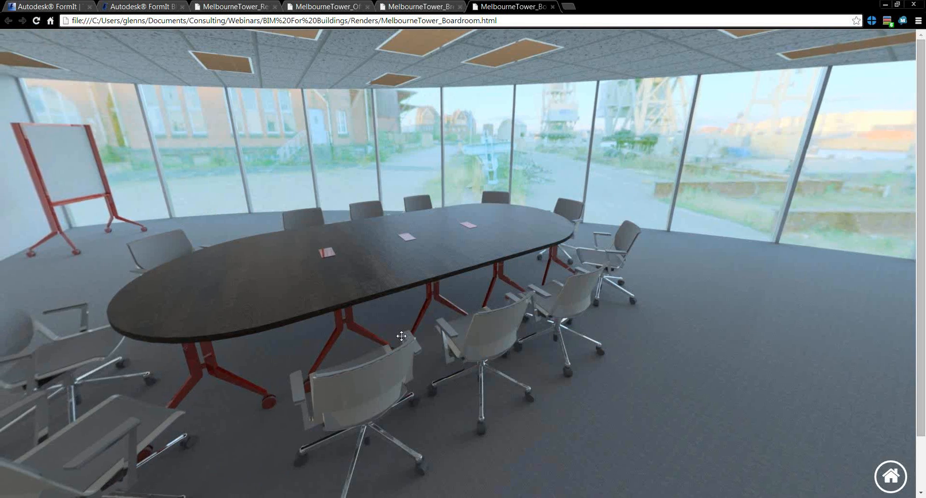
left_click_drag(403, 337, 244, 428)
Open the MelbourneTower_View_1.html panorama and examine the glazed entrance canopy and its angled columns in full screen
left_click(140, 497)
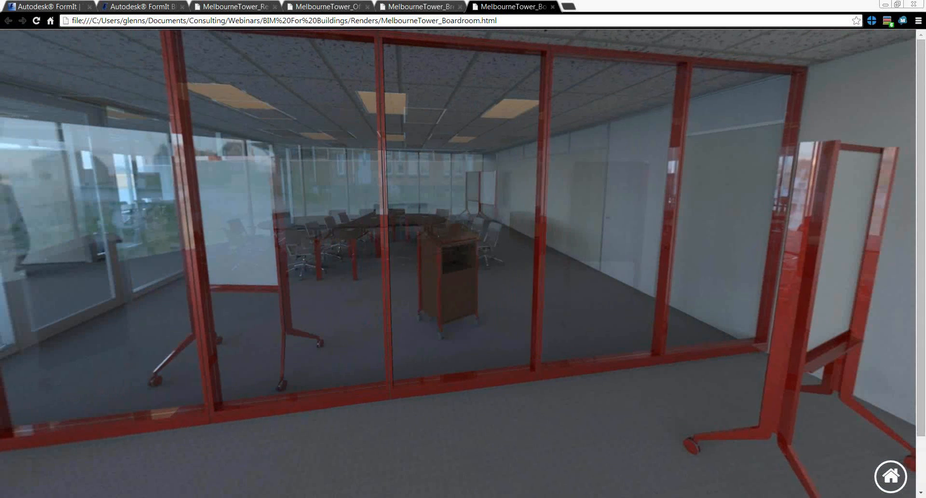
left_click(77, 463)
double_click(259, 309)
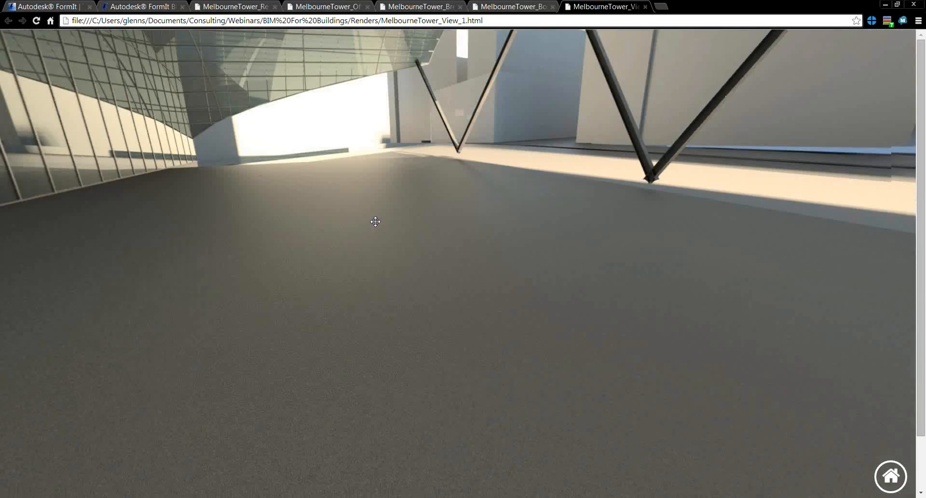
key("F11")
left_click_drag(419, 193, 405, 408)
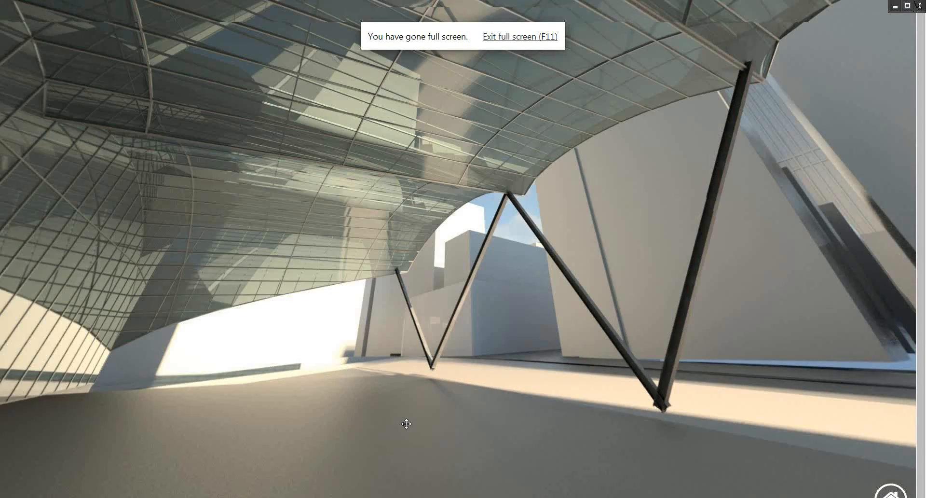
left_click_drag(397, 238, 587, 293)
left_click_drag(178, 356, 395, 349)
key("F11")
Open the MelbourneTower_View_2.html panorama in full screen and look up the whole tower from street level
mouse_move(80, 496)
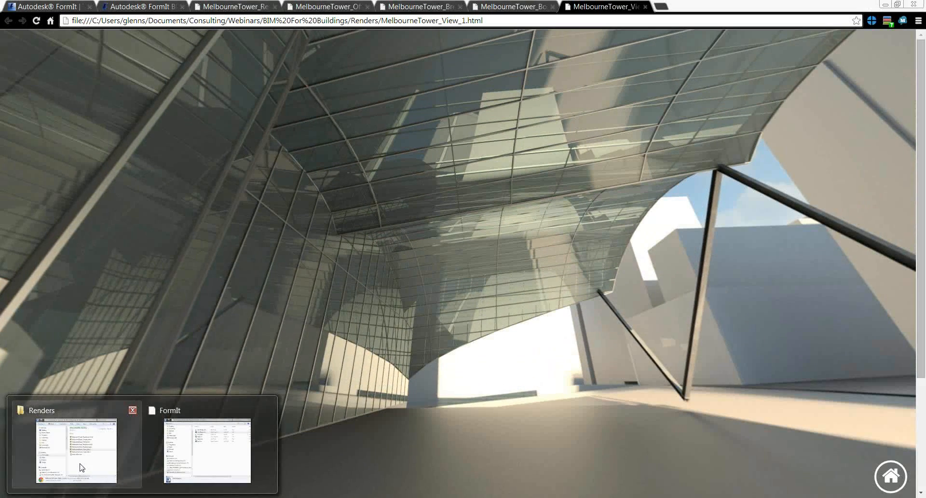
key("F5")
key("F11")
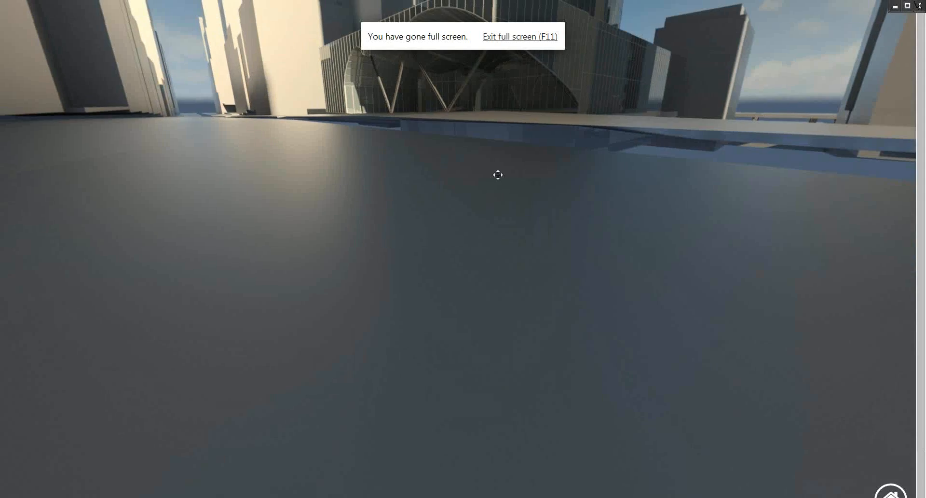
left_click_drag(492, 247, 500, 378)
left_click_drag(538, 219, 528, 308)
mouse_move(506, 361)
left_mouse_down()
mouse_move(505, 342)
mouse_move(500, 368)
left_mouse_up()
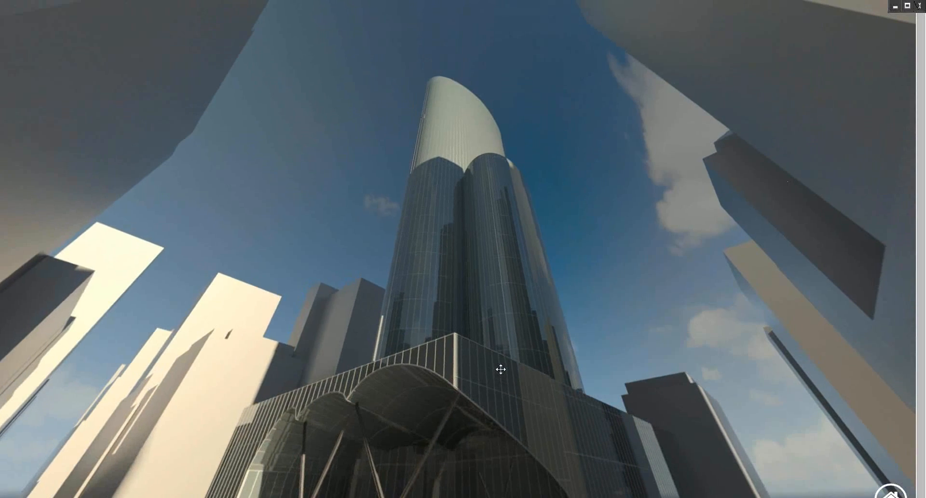
Switch back to Revit, open the Level 36 Marketing floor plan and look over the shaded workstations and core
key("F11")
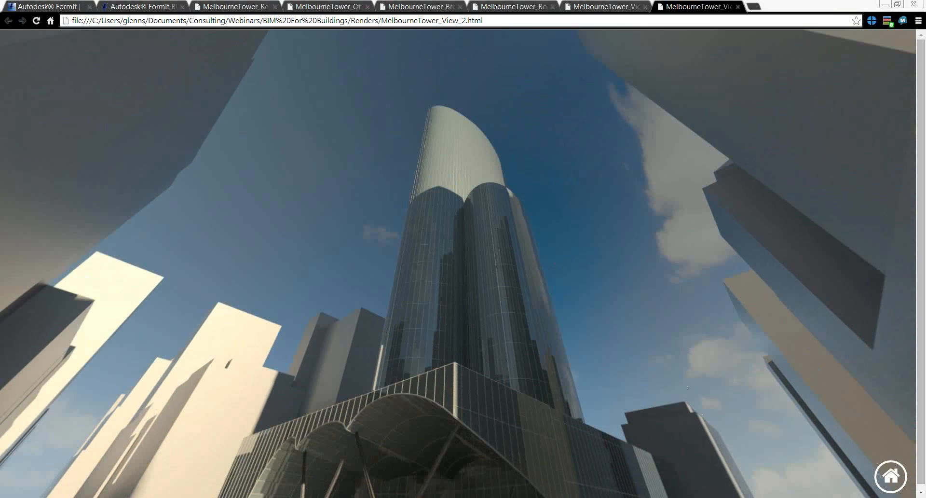
key("alt+Tab")
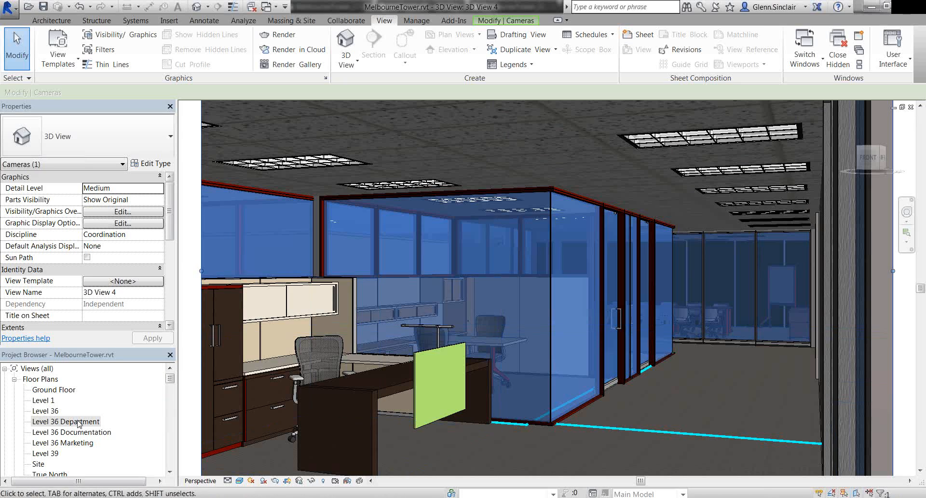
double_click(60, 443)
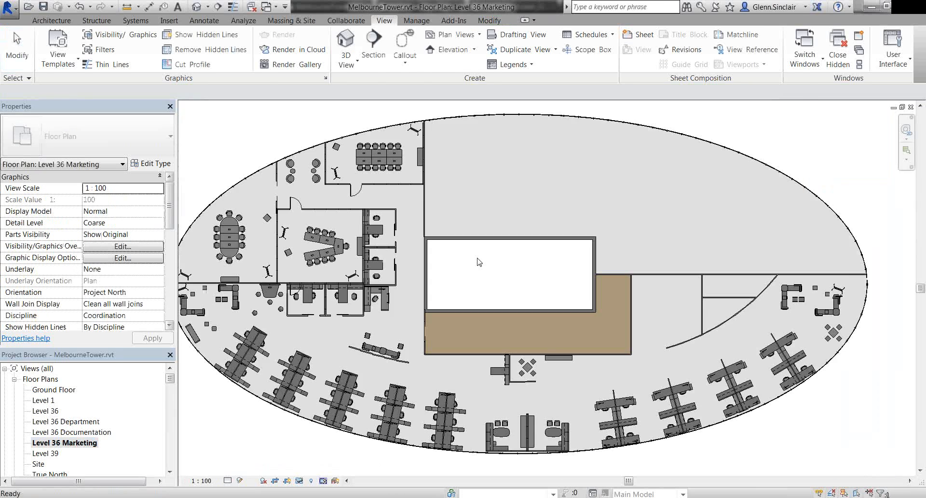
scroll(291, 405, "up", 2)
left_click(237, 432)
middle_click_drag(248, 432, 277, 423)
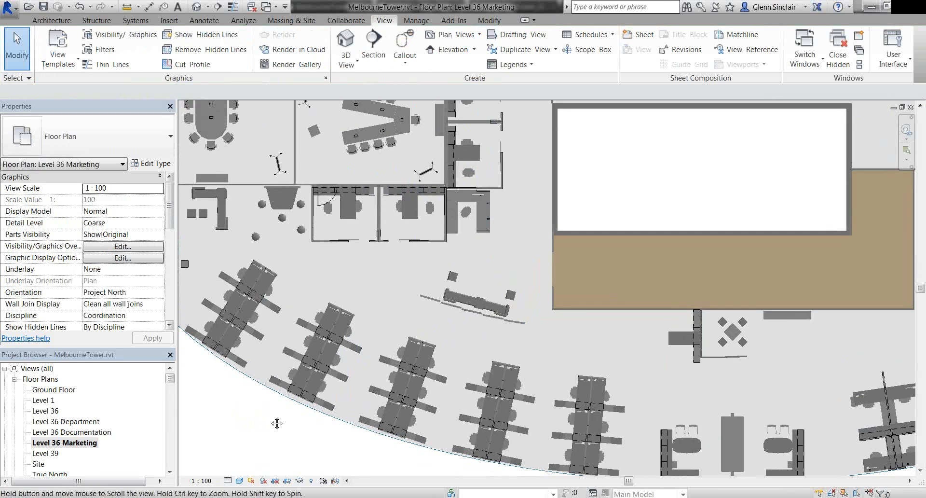
scroll(277, 419, "up", 4)
scroll(275, 418, "down", 3)
scroll(275, 418, "down", 3)
middle_click_drag(459, 326, 434, 346)
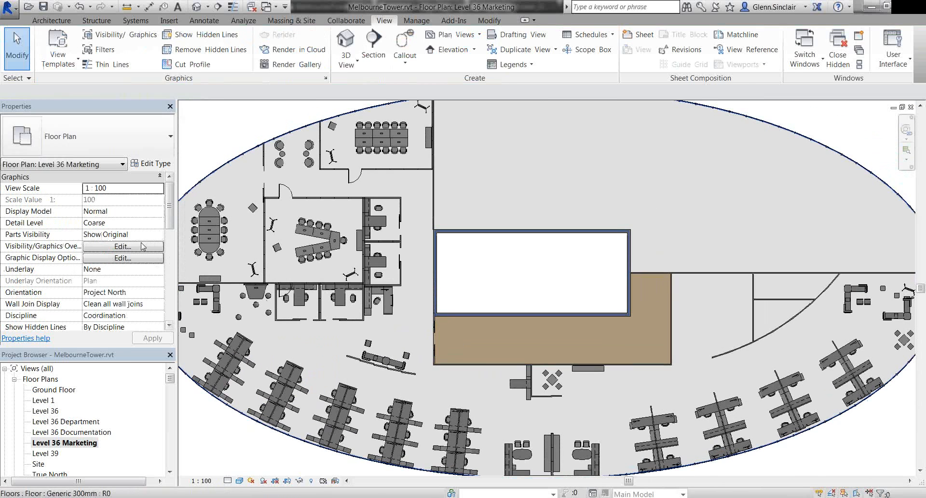
Enable sketchy lines for the Level 36 Marketing plan with jitter 2 and extension 2
left_click(122, 257)
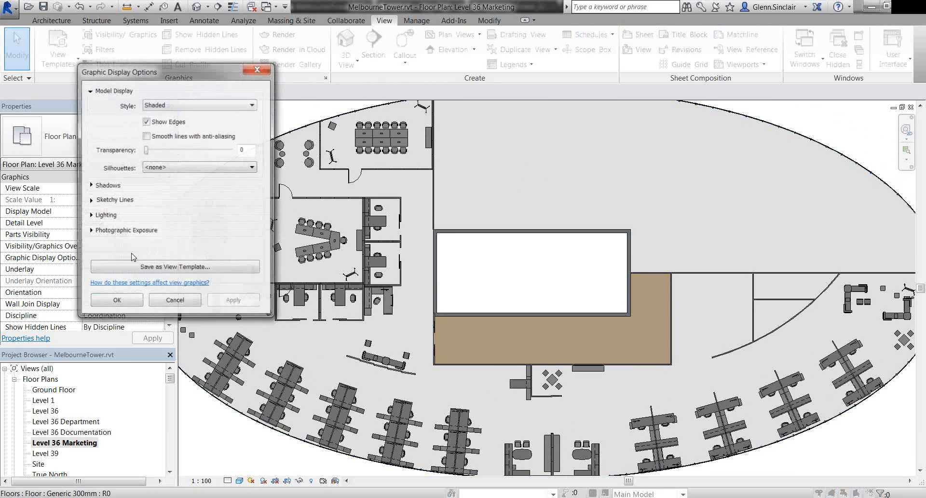
left_click(91, 185)
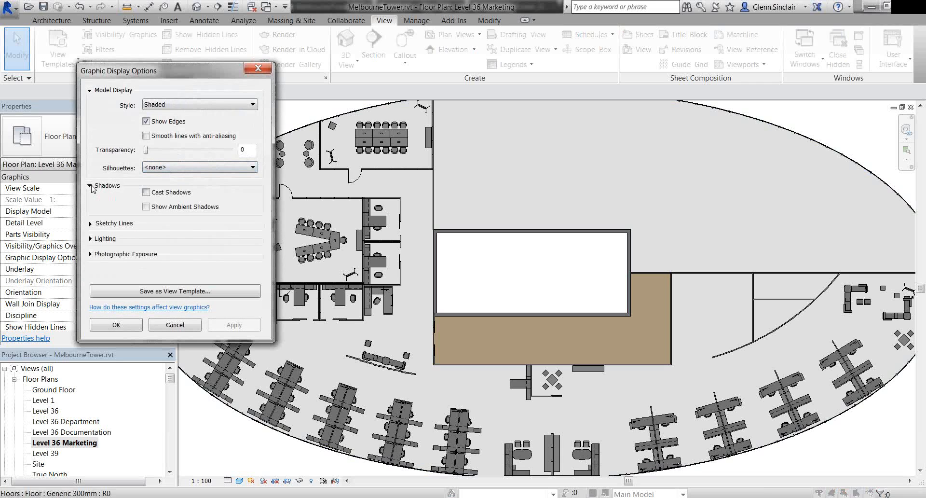
left_click(91, 185)
left_click(91, 201)
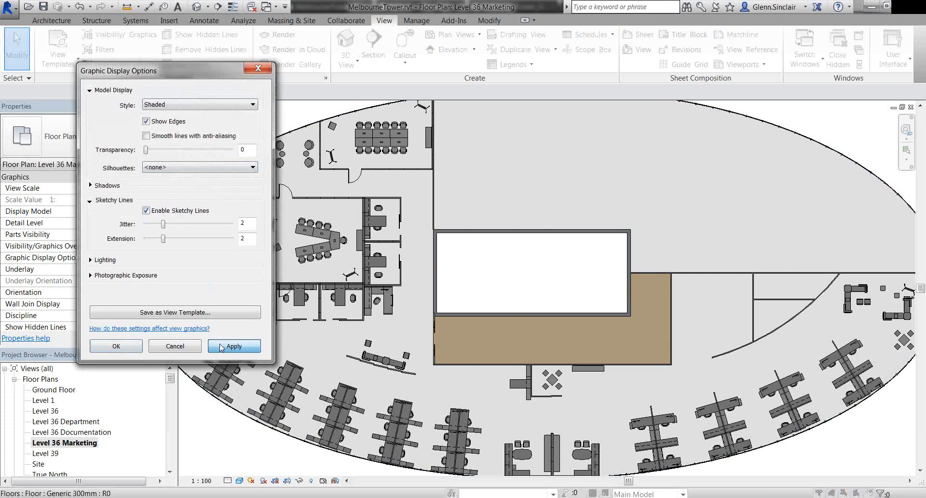
left_click(221, 347)
left_click(116, 345)
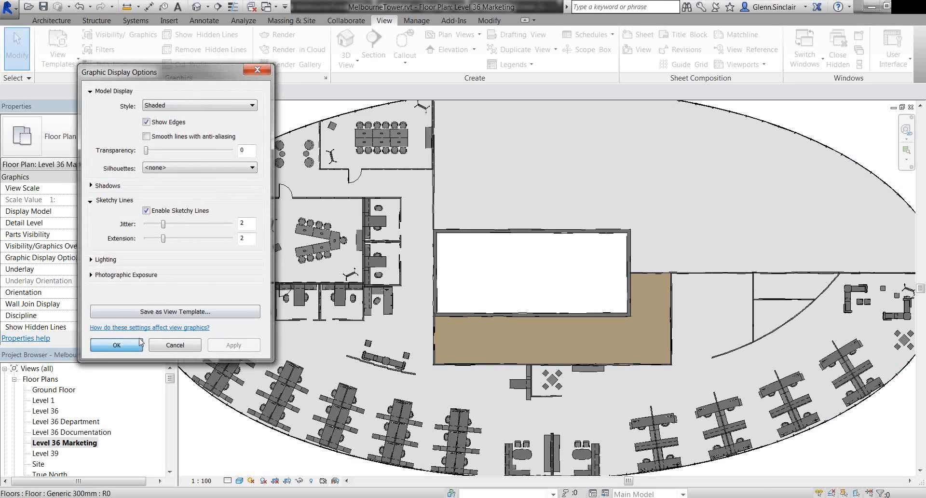
Strengthen the plan's sketchy lines by setting jitter to 4 and extension to 3
scroll(440, 313, "up", 5)
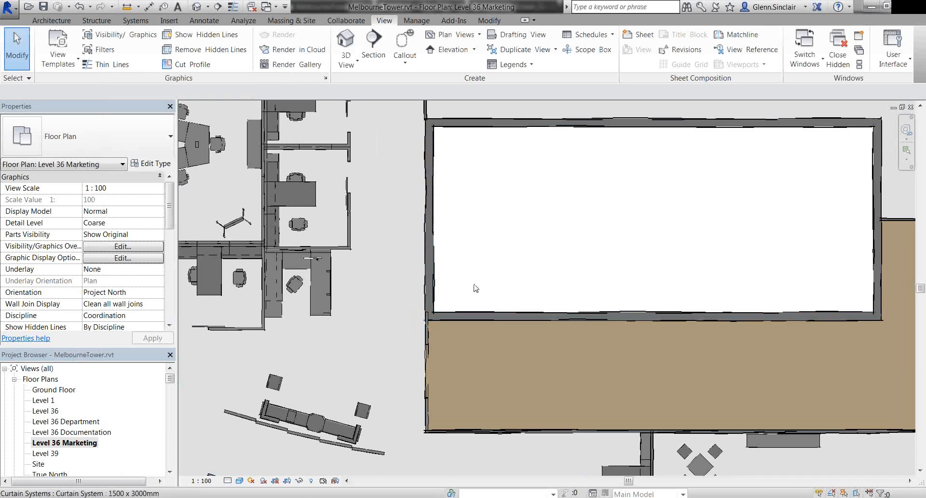
middle_click_drag(478, 287, 275, 264)
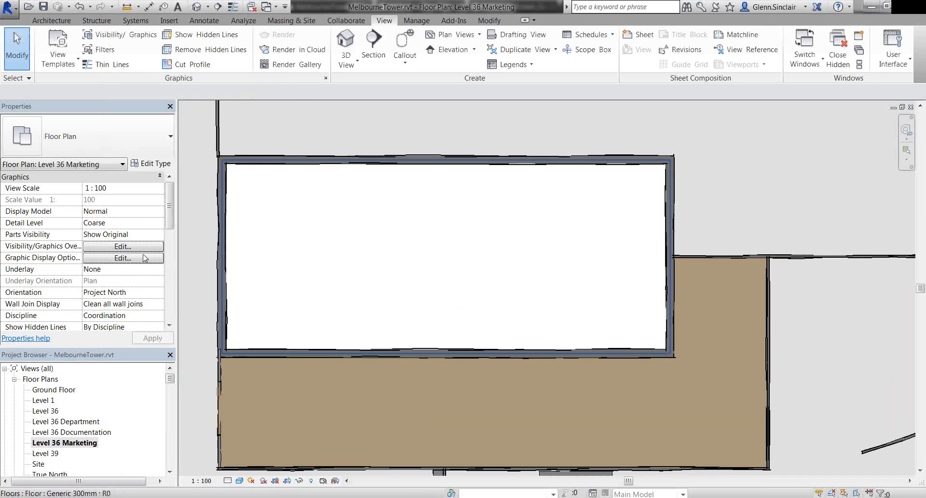
left_click(120, 260)
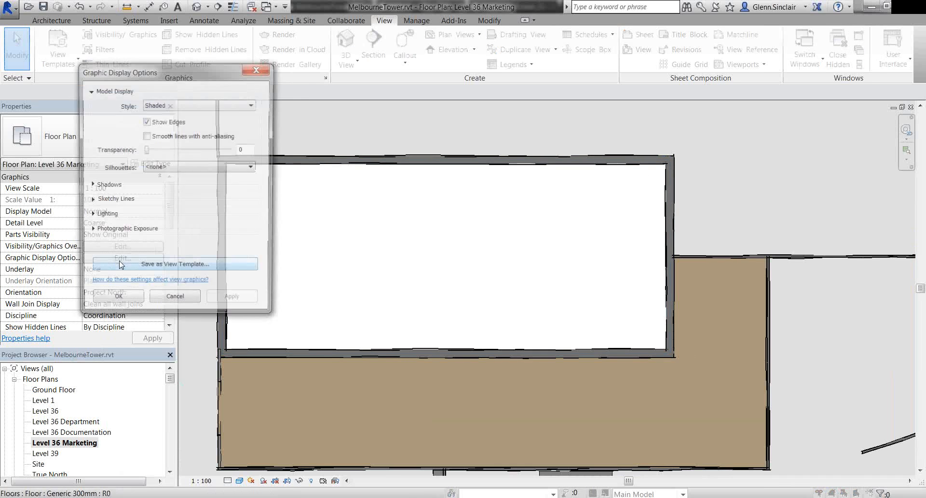
left_click(91, 200)
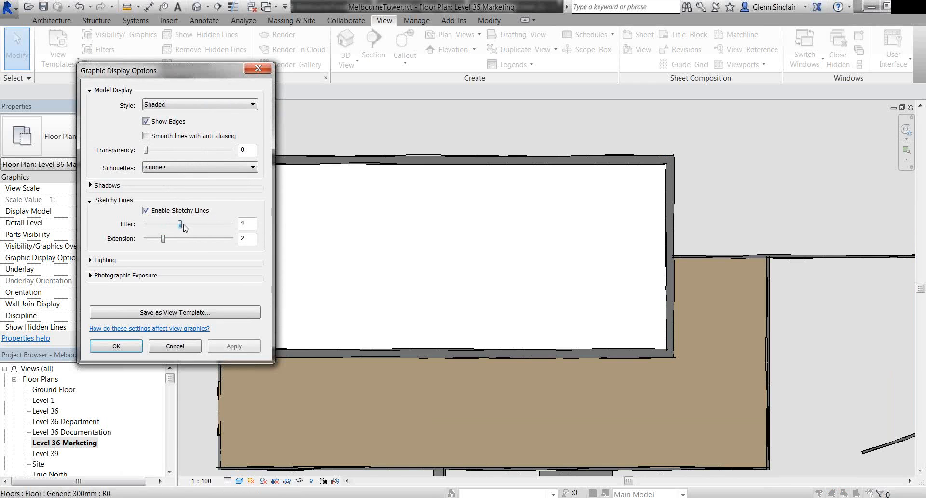
left_click(244, 352)
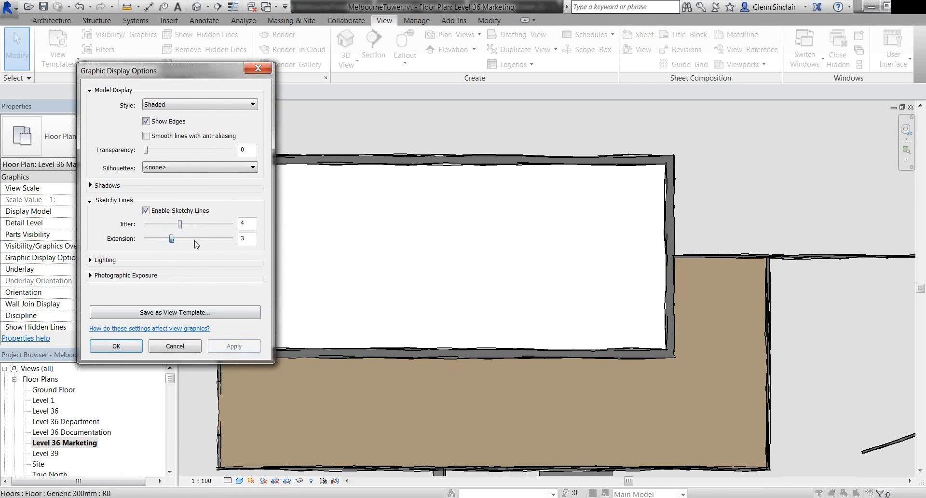
left_click(249, 348)
left_click(116, 346)
scroll(434, 270, "down", 3)
middle_click_drag(412, 331, 528, 329)
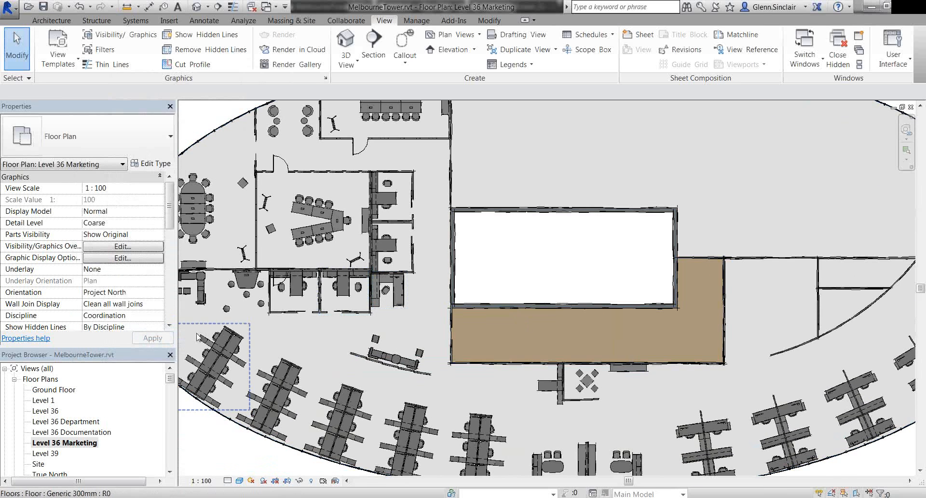
Enlarge the Project Browser, open the South elevation and look at the tower's curved crown with its level lines
left_click_drag(138, 346, 144, 307)
left_click(72, 420)
scroll(71, 421, "down", 2)
scroll(72, 425, "down", 7)
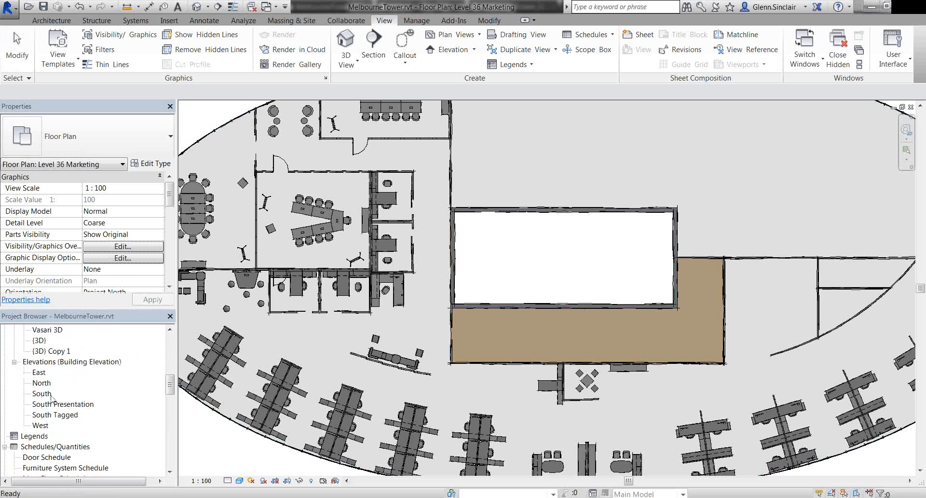
double_click(42, 394)
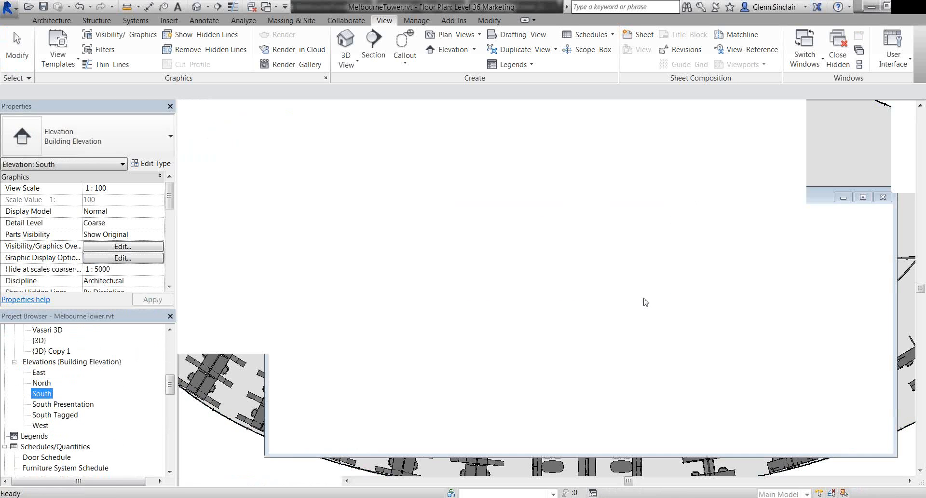
scroll(609, 147, "up", 2)
scroll(521, 116, "up", 3)
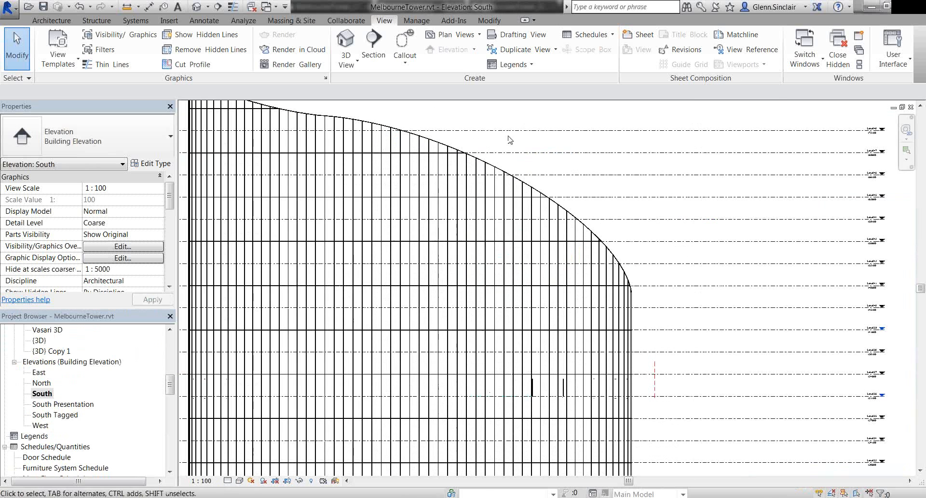
Open the South Presentation elevation and examine the sketchy linework from the facade grid out to the whole tower
left_click(63, 404)
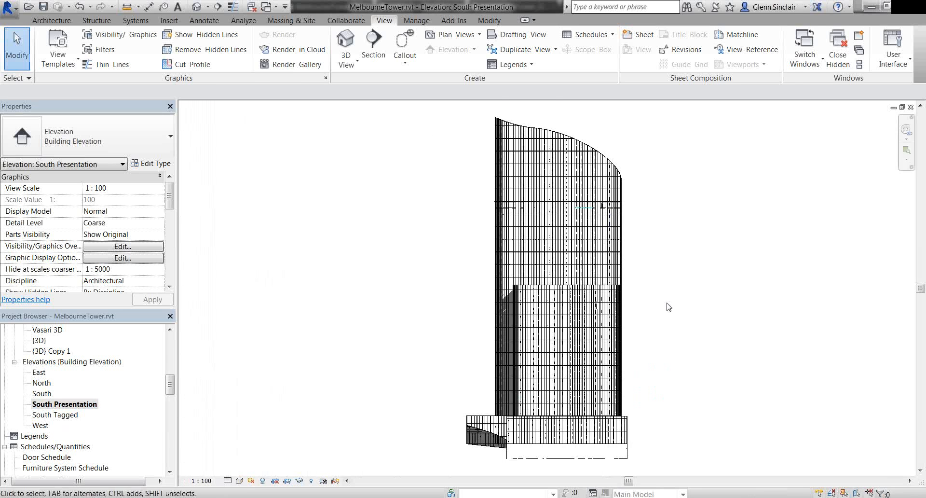
scroll(615, 383, "up", 2)
scroll(638, 380, "up", 3)
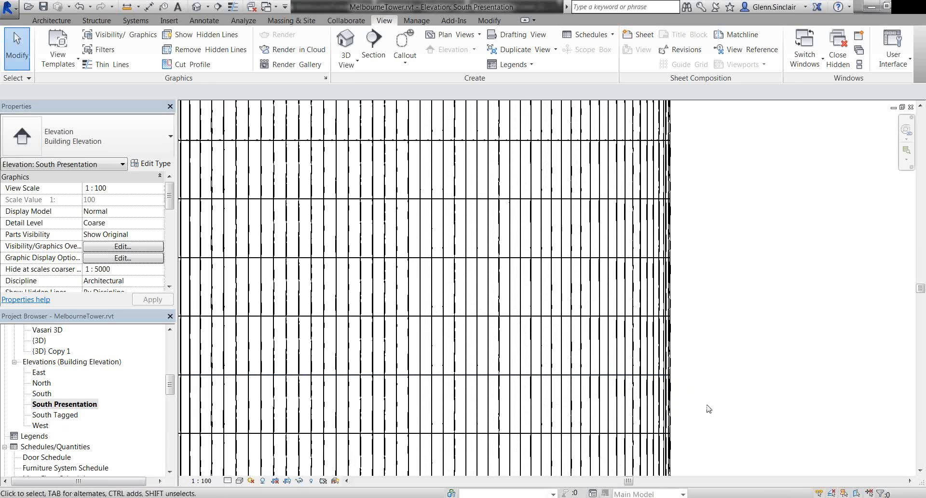
middle_click_drag(694, 270, 696, 385)
scroll(690, 380, "down", 2)
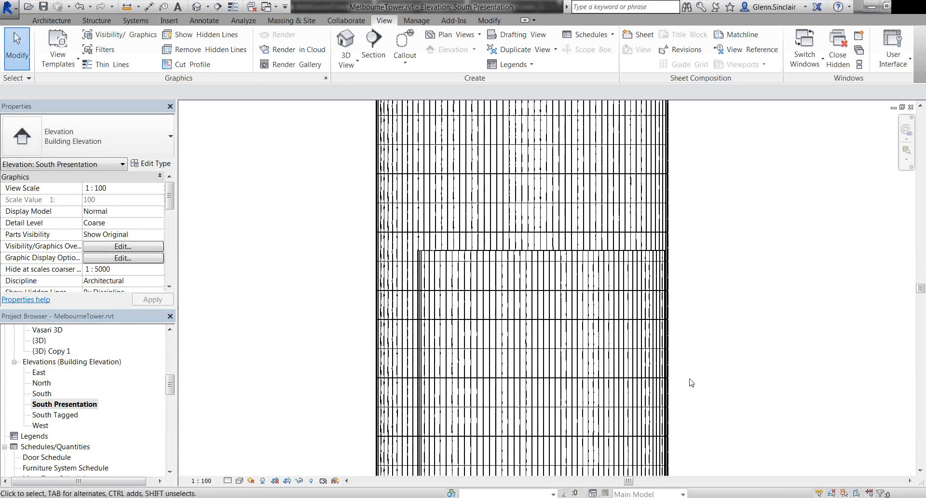
scroll(748, 376, "down", 2)
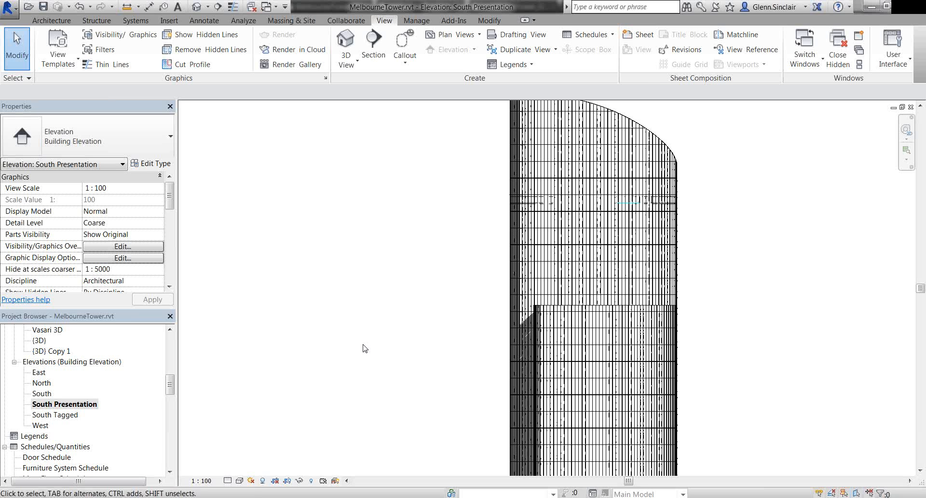
middle_click_drag(406, 355, 347, 314)
scroll(342, 309, "down", 1)
scroll(342, 310, "down", 1)
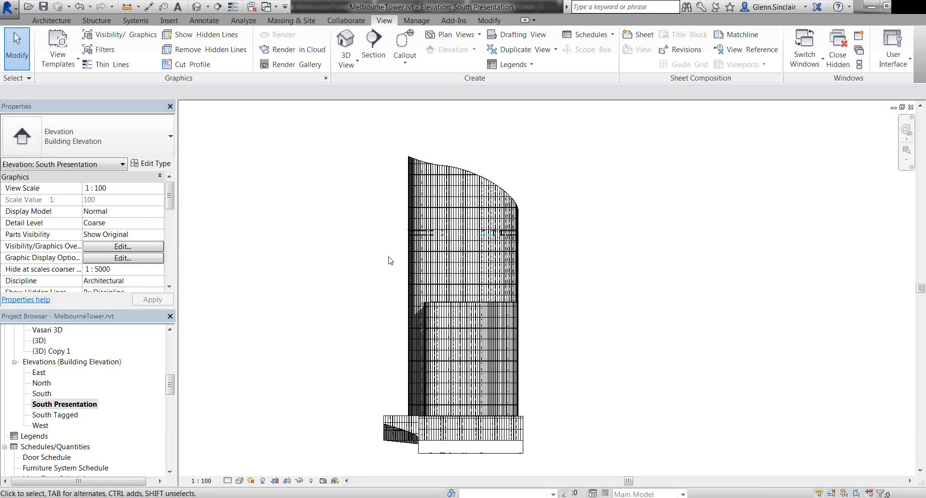
Open the Level 36 Documentation floor plan and examine the line-drawn workstations along the curved facade
left_click(125, 387)
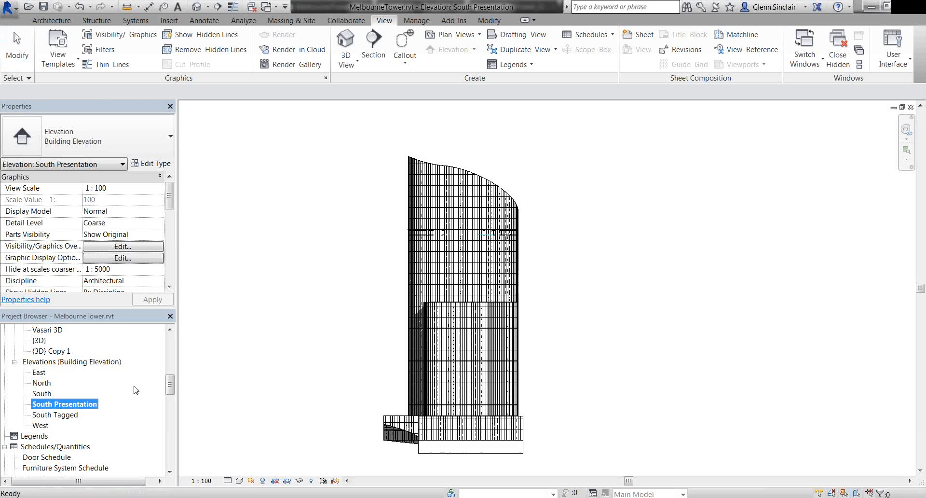
scroll(134, 393, "up", 10)
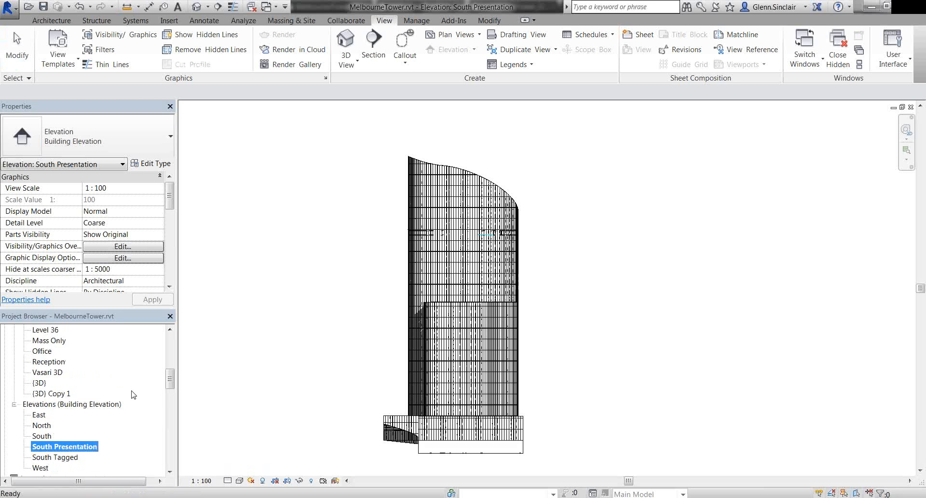
scroll(129, 394, "up", 2)
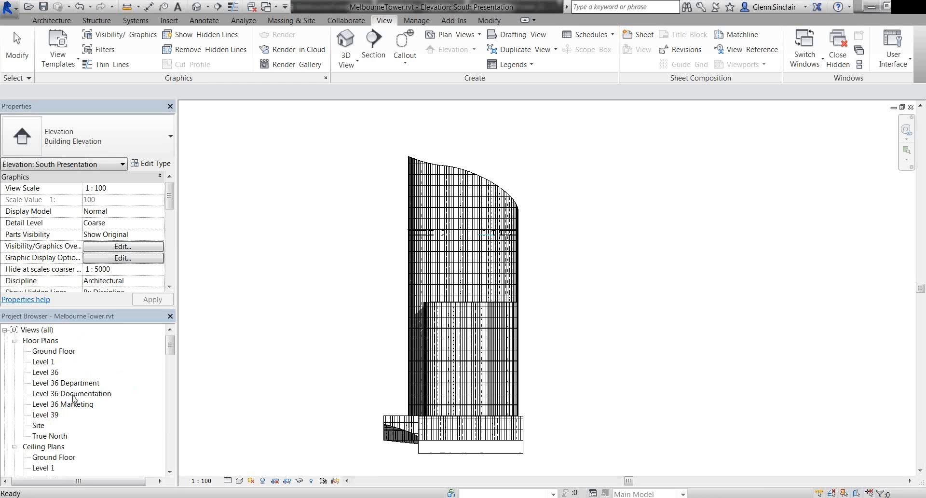
left_click(74, 394)
middle_click_drag(318, 337, 321, 272)
middle_click_drag(586, 356, 399, 336)
scroll(398, 336, "up", 3)
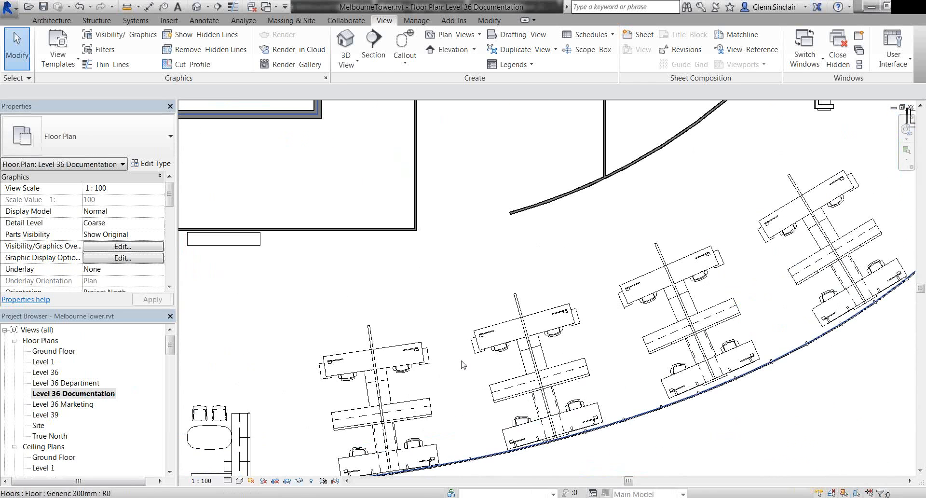
scroll(492, 348, "up", 2)
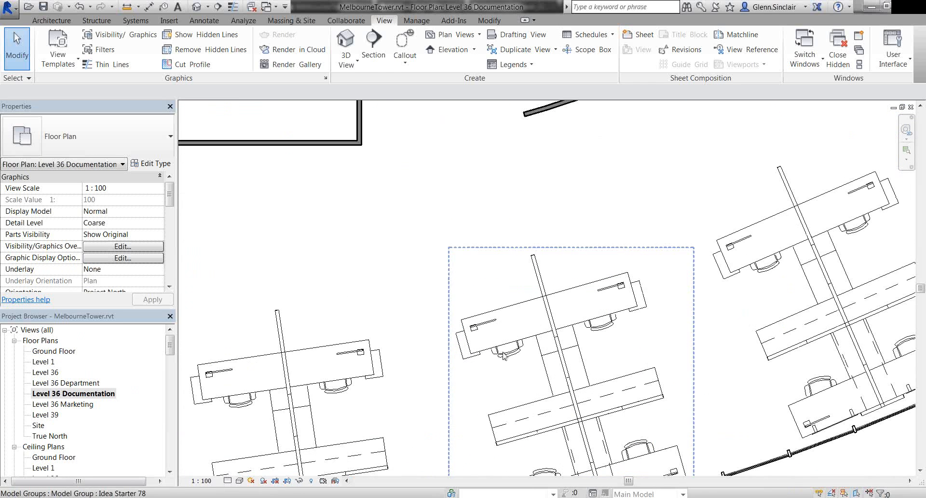
Inspect the family and type of a task chair and a neighbouring component in a workstation along the curved facade
left_click(502, 348)
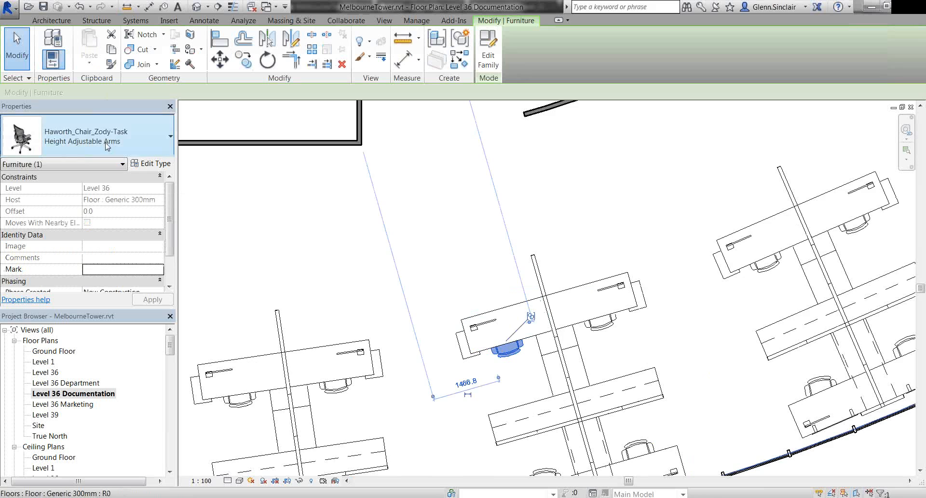
scroll(444, 276, "down", 2)
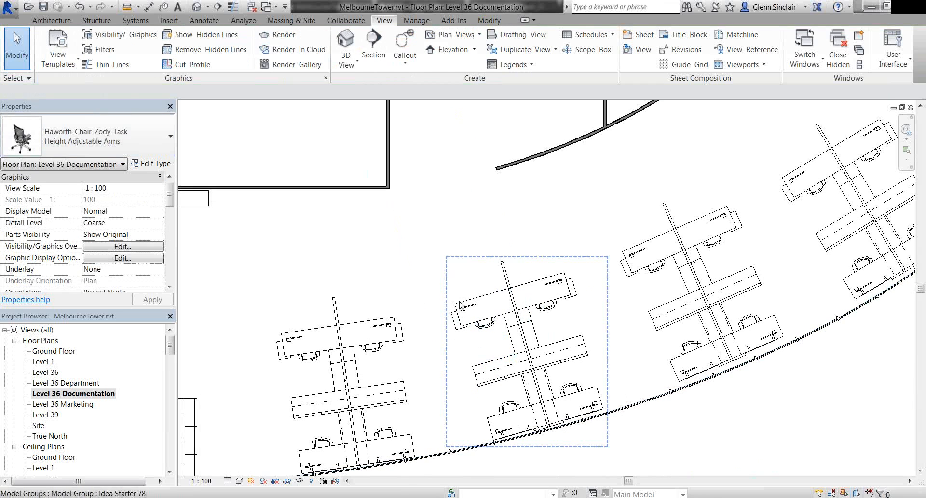
key("Tab")
left_click(469, 307)
key("Escape")
scroll(469, 308, "down", 5)
Select the end rectangular worksurface inside a workstation group southwest of the core to inspect its family and type
middle_click_drag(378, 315, 563, 353)
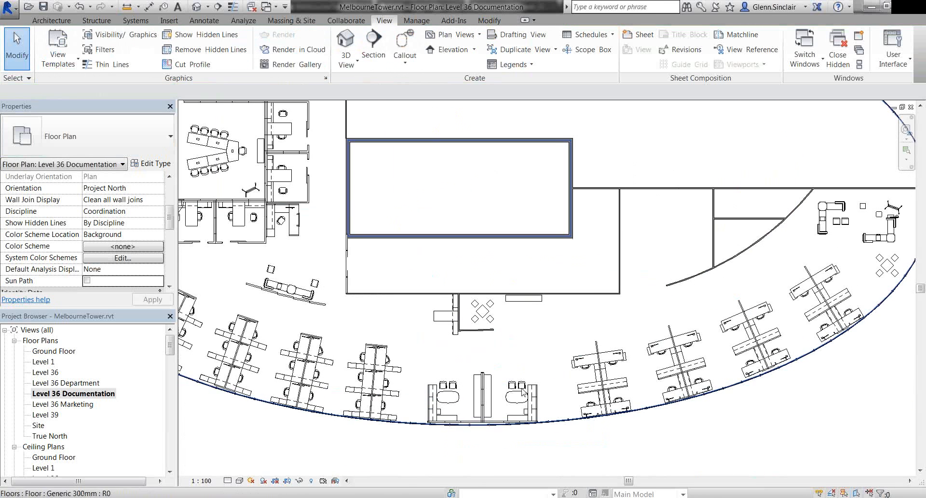
middle_click_drag(314, 323, 503, 330)
scroll(376, 327, "up", 2)
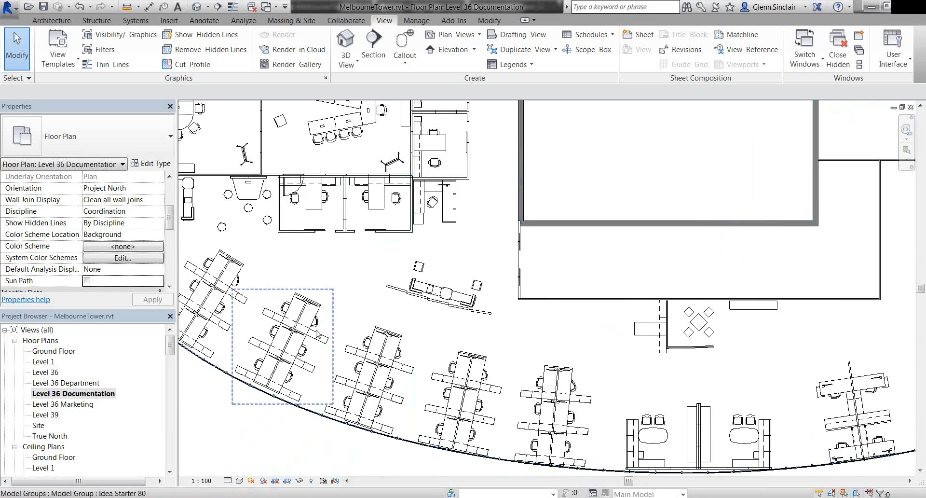
scroll(305, 316, "up", 3)
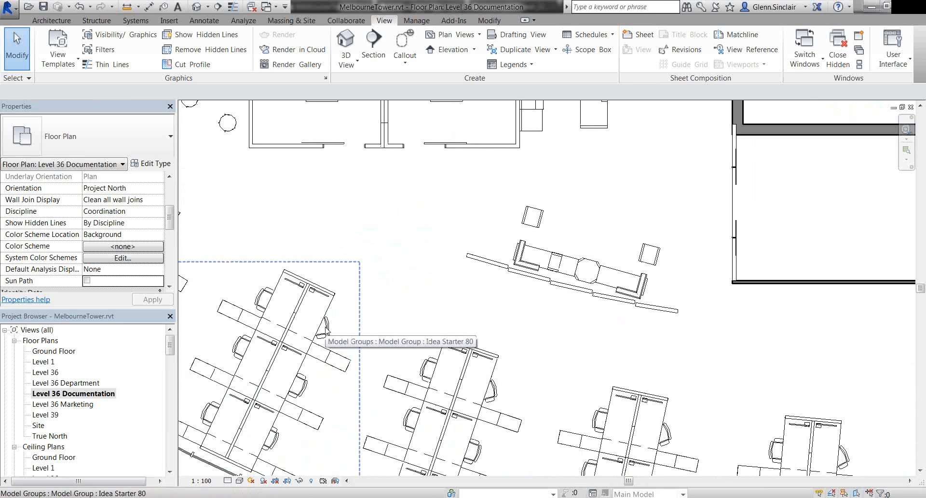
key("Tab")
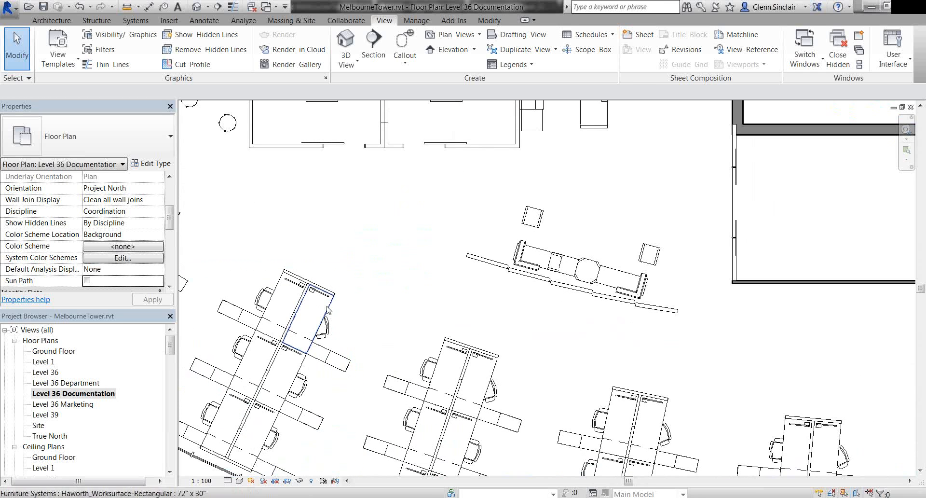
left_click(328, 310)
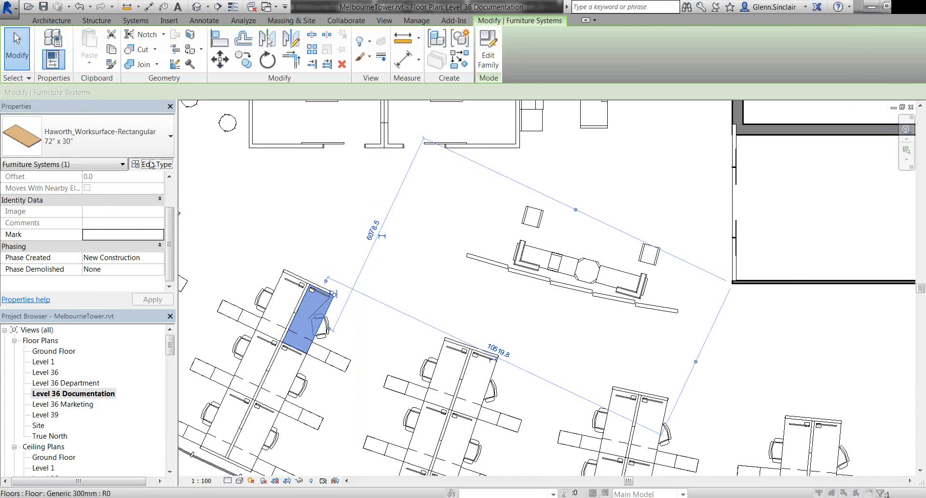
Examine the selected rectangular worksurface's type properties, from its constraints and finishes to its identity data, and clear the selection
left_click(151, 165)
left_click_drag(756, 17, 605, 28)
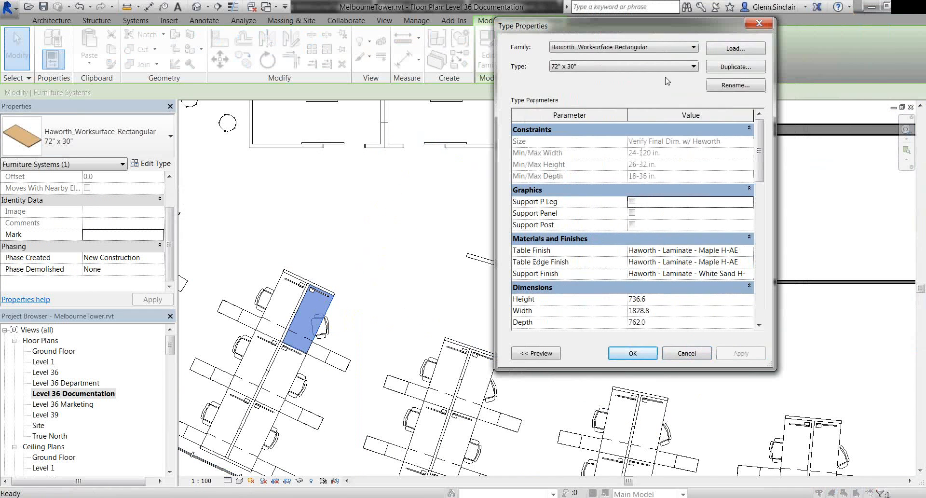
left_click_drag(761, 160, 763, 242)
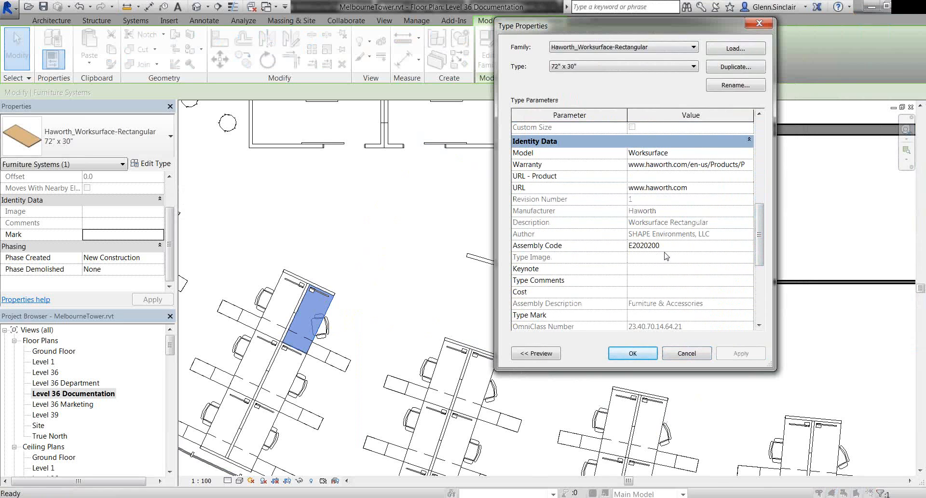
left_click(686, 353)
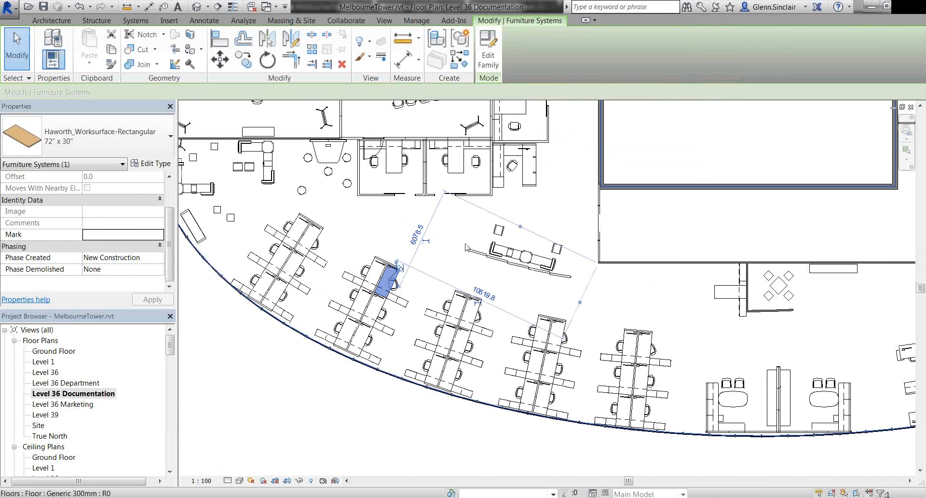
key("Escape")
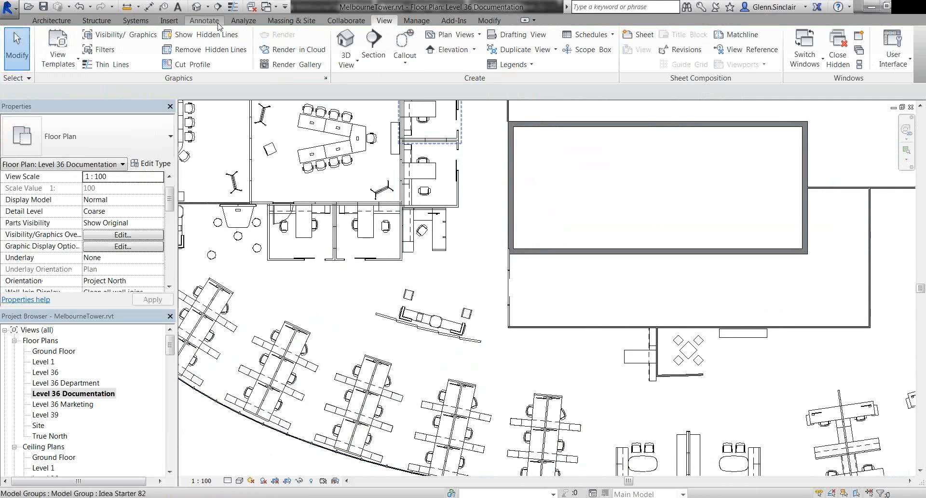
Start tagging elements by category in the Level 36 Documentation floor plan
left_click(205, 21)
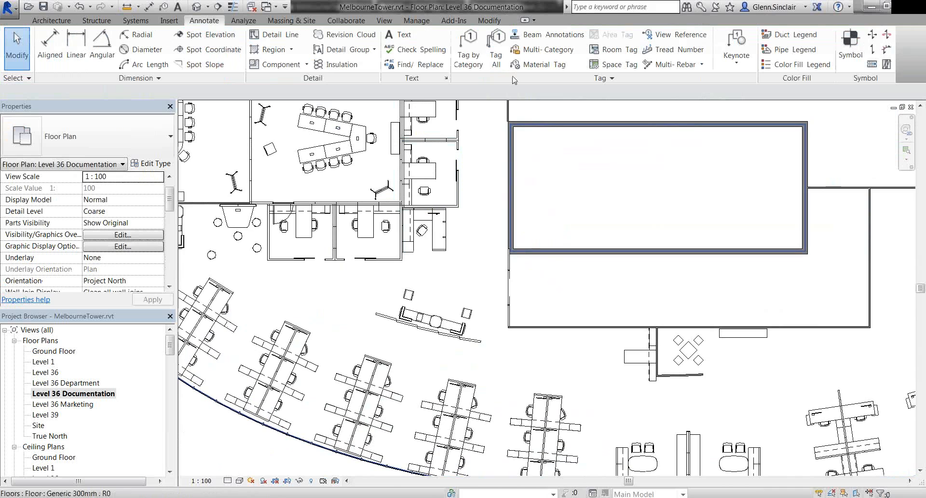
left_click(470, 51)
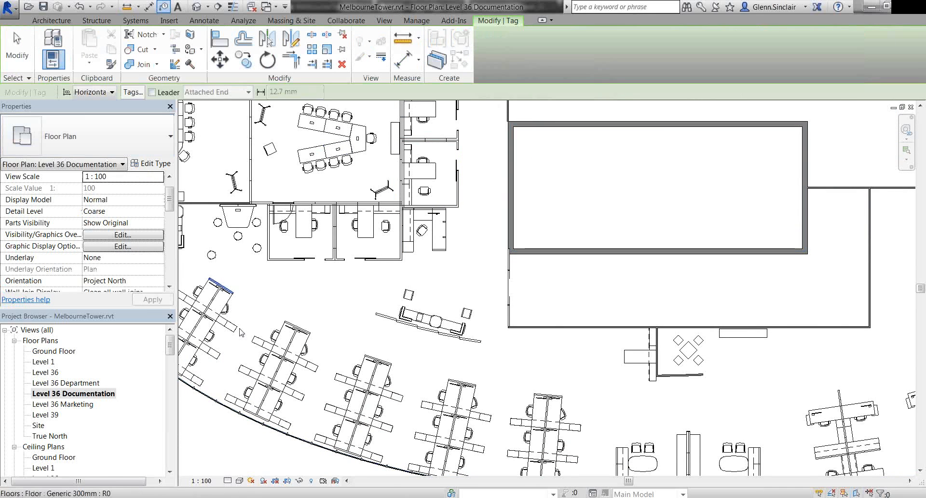
Tag all untagged furniture in the Level 36 Documentation plan using Furniture Tag : Standard, horizontal and without leaders
scroll(275, 332, "up", 3)
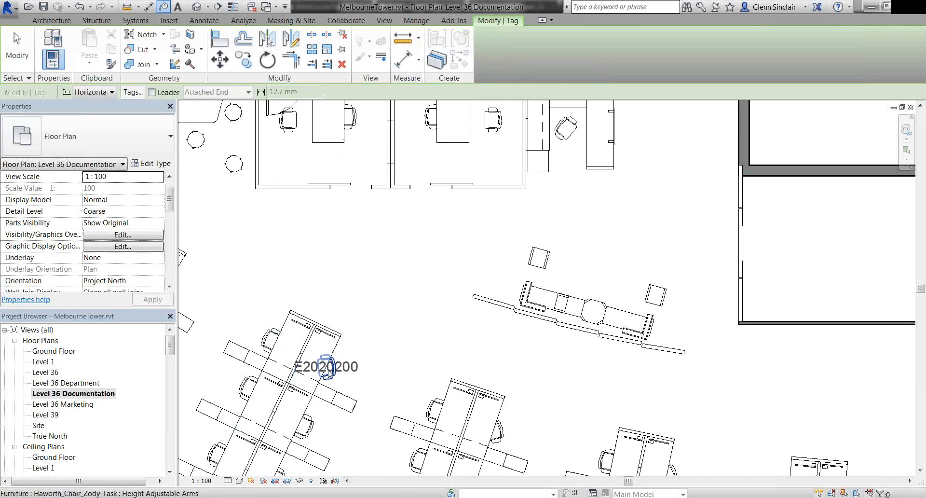
scroll(327, 366, "down", 3)
scroll(441, 254, "down", 1)
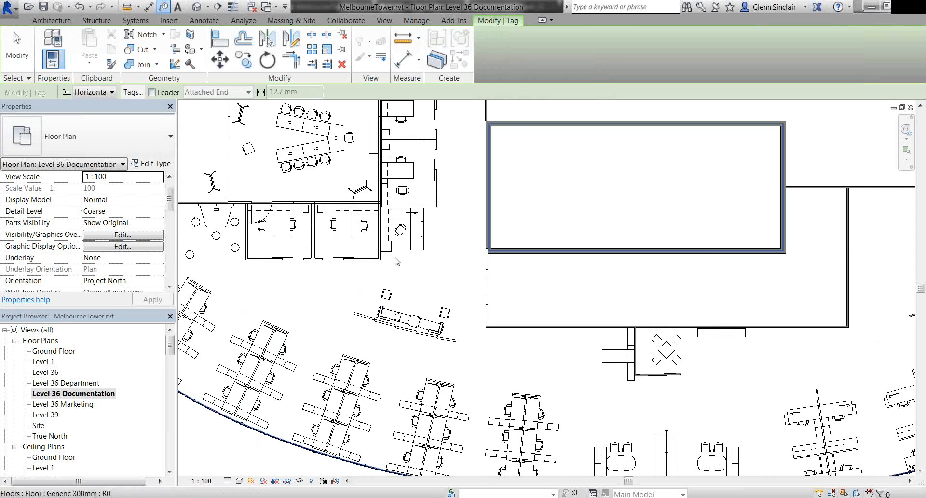
key("Escape")
key("Escape")
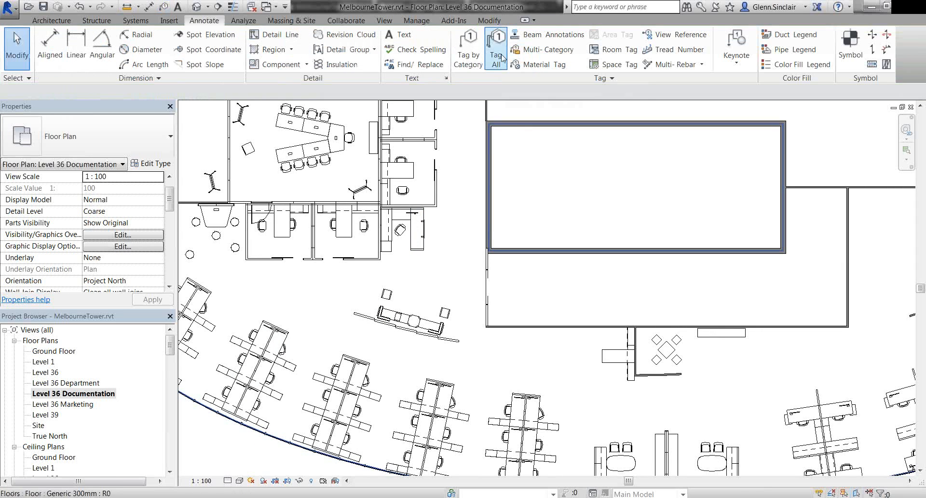
left_click(497, 51)
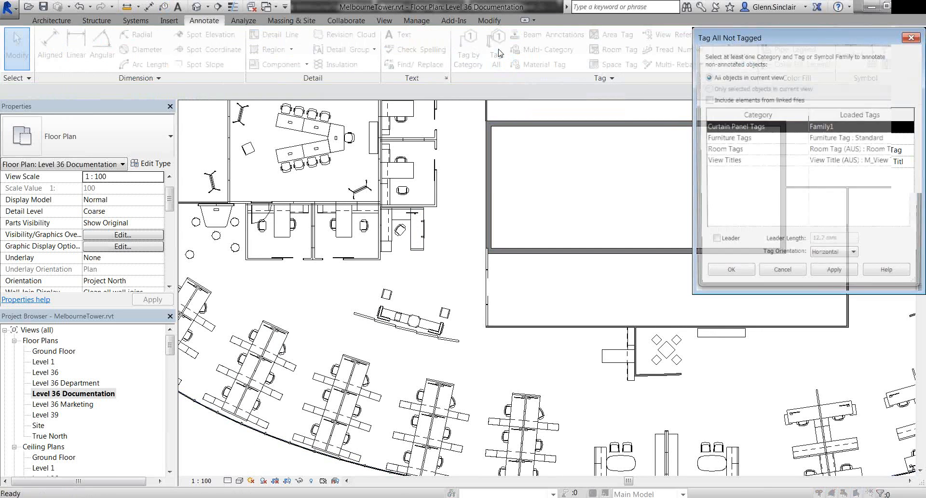
left_click_drag(710, 38, 615, 40)
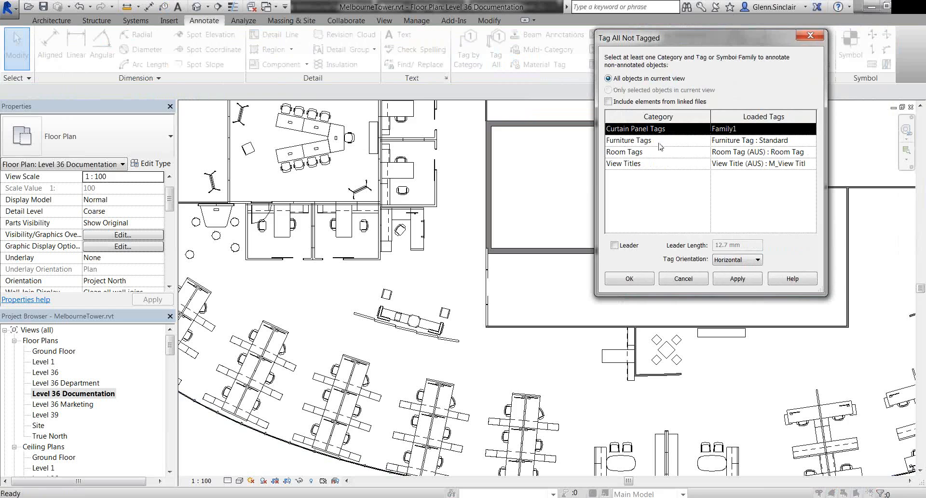
left_click(682, 141)
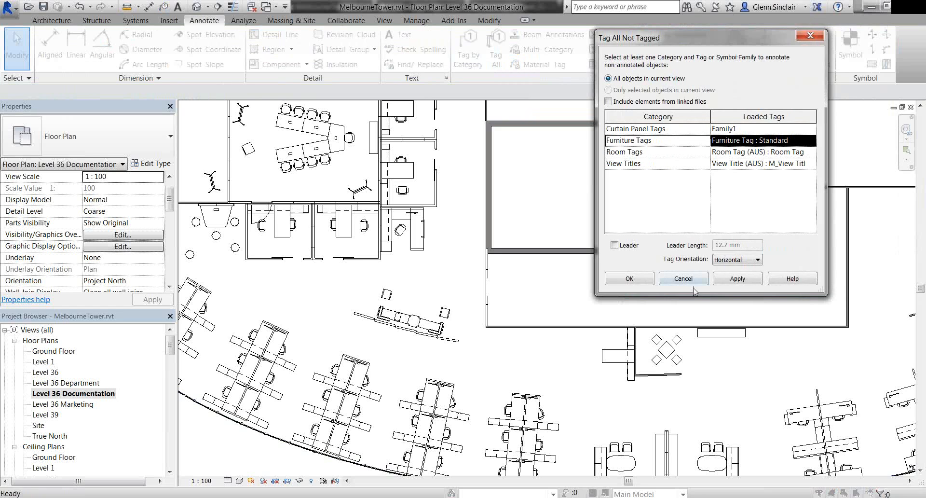
left_click(737, 279)
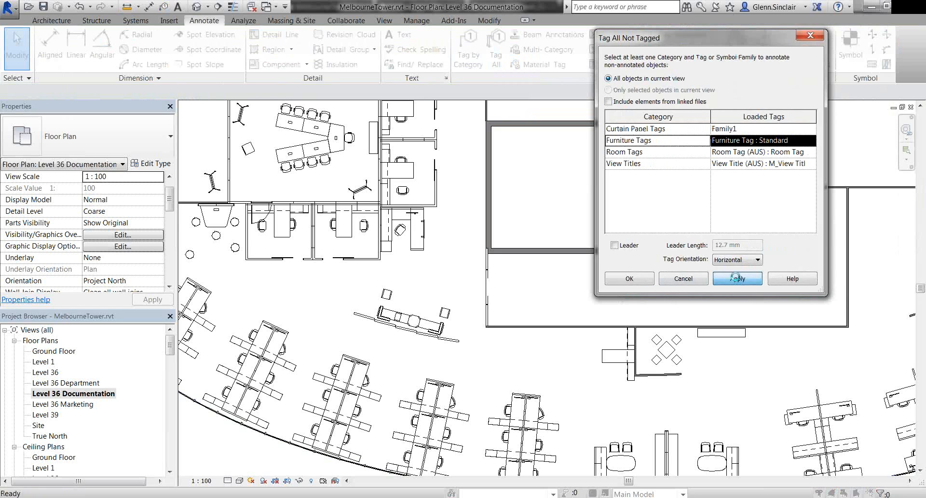
left_click(645, 280)
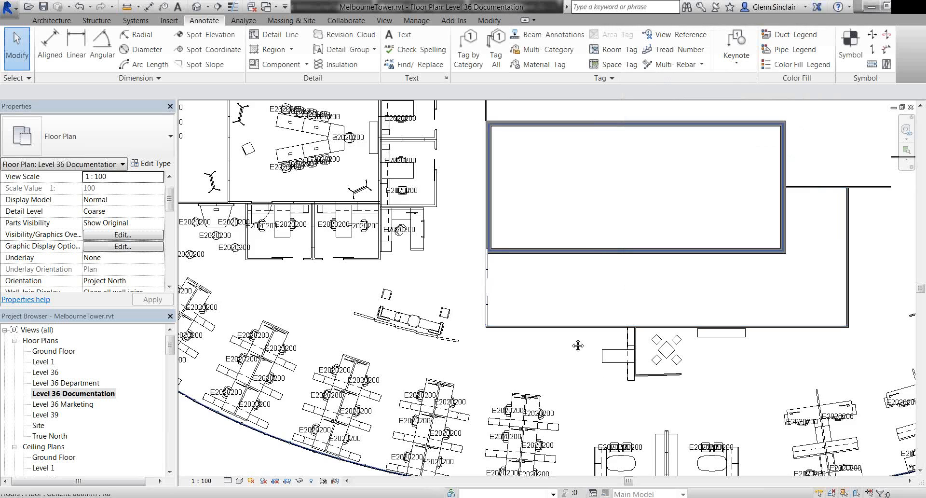
Move the furniture tag of the upper right chair in a workstation cluster clear of the desk and chair
scroll(515, 357, "up", 5)
left_click(514, 357)
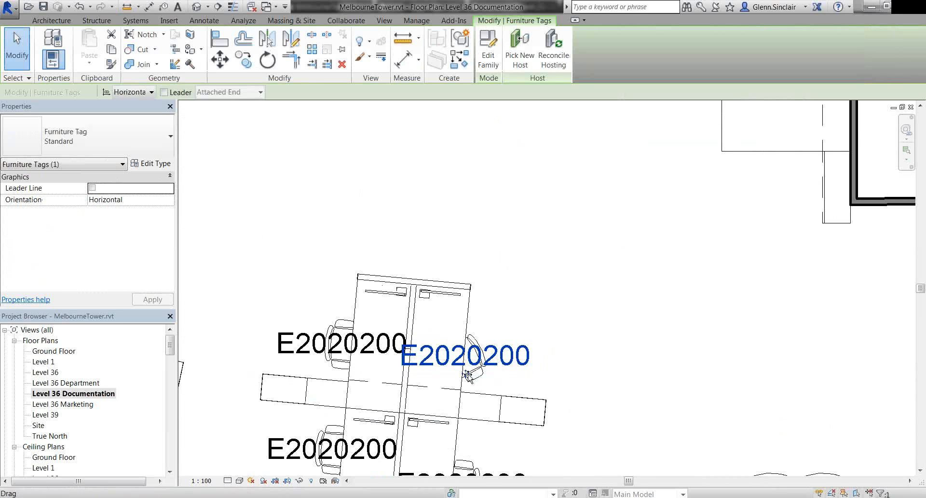
left_click_drag(515, 357, 583, 318)
scroll(517, 360, "down", 3)
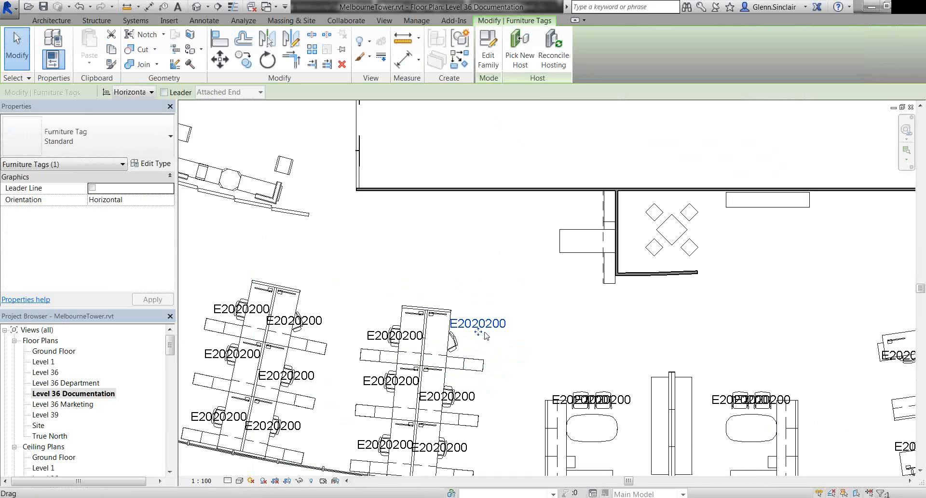
Move one of the overlapping chair tags in the consulting booth east of the partition to above the two chairs
scroll(473, 332, "down", 3)
middle_click_drag(693, 354, 552, 357)
scroll(472, 376, "up", 7)
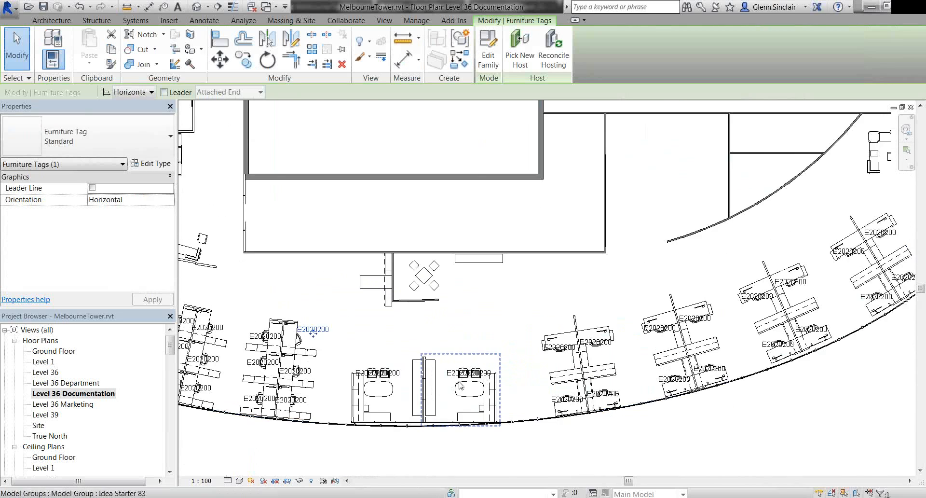
left_click(437, 371)
left_click_drag(437, 385, 428, 328)
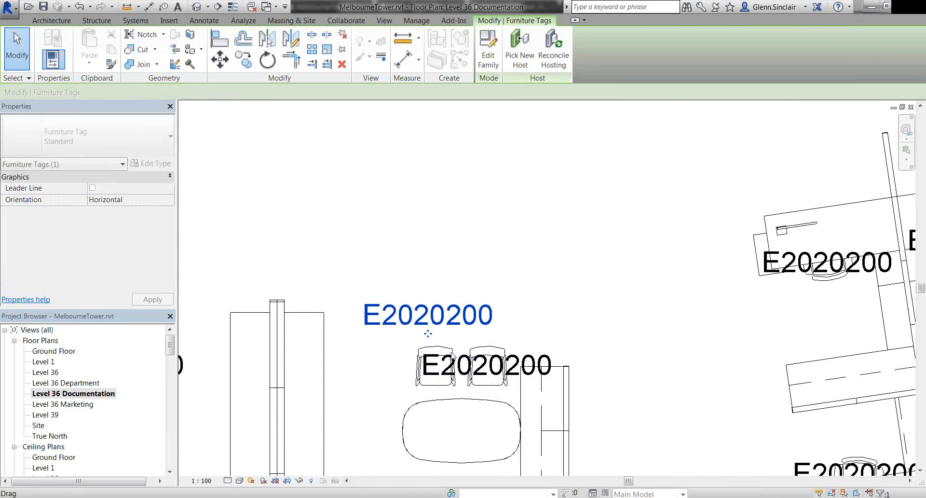
scroll(428, 328, "down", 5)
middle_click_drag(712, 321, 499, 368)
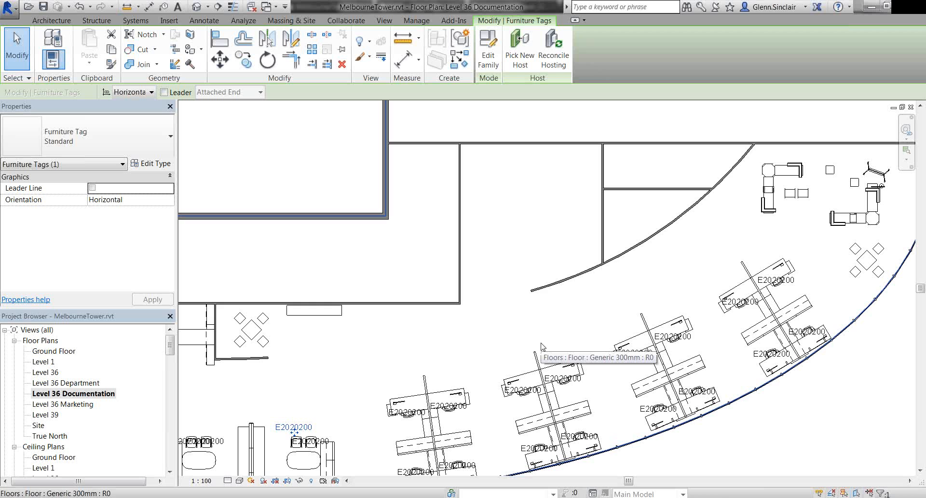
scroll(541, 344, "down", 3)
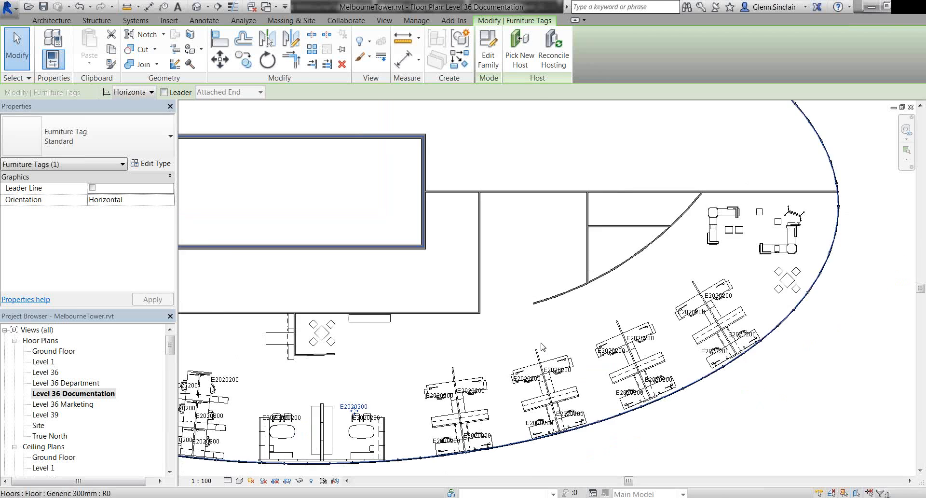
key("Escape")
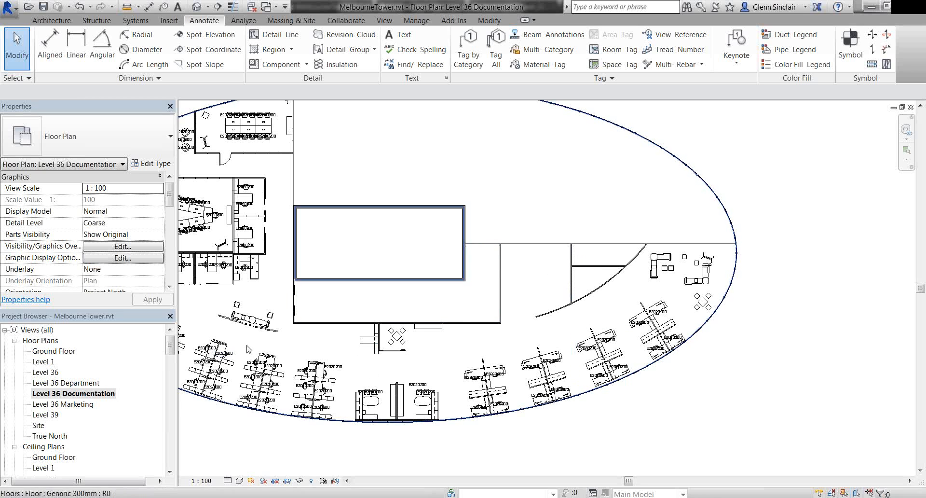
View the Level 36 Department plan, then inspect the western workspace room's name and department properties in the Level 36 plan
middle_click_drag(256, 355, 384, 395)
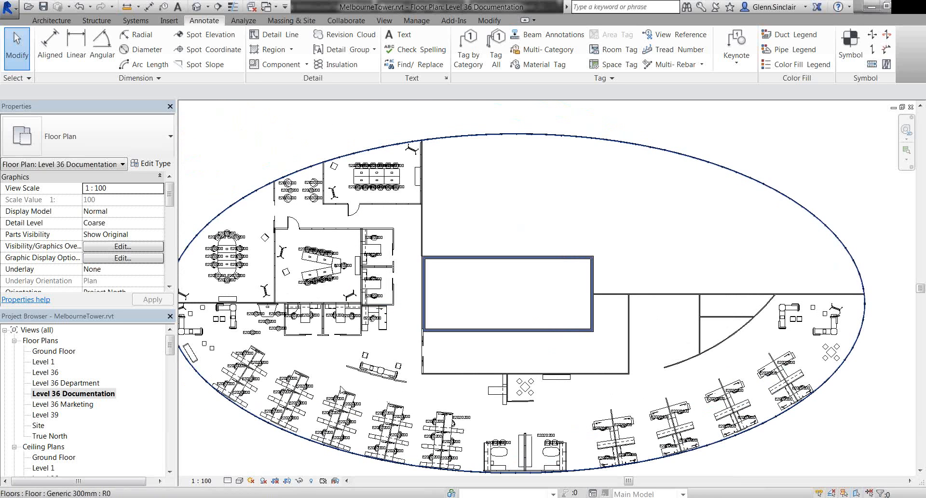
double_click(66, 384)
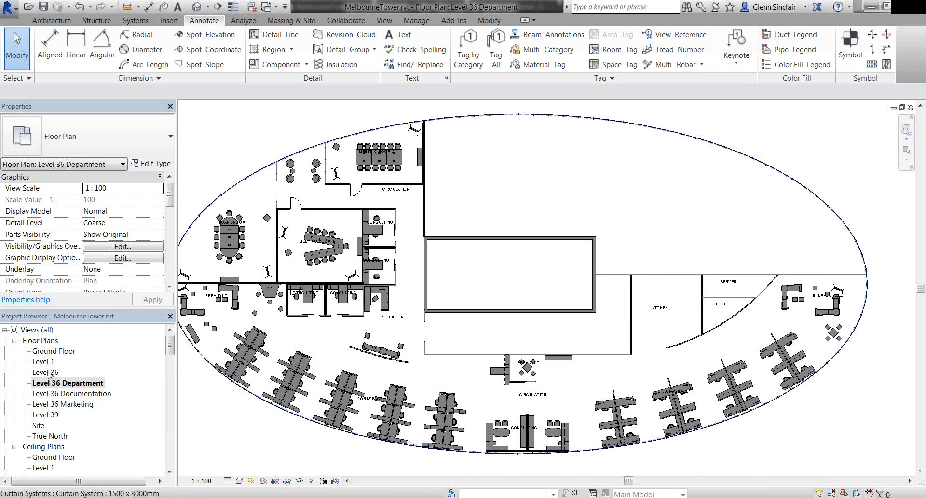
double_click(46, 372)
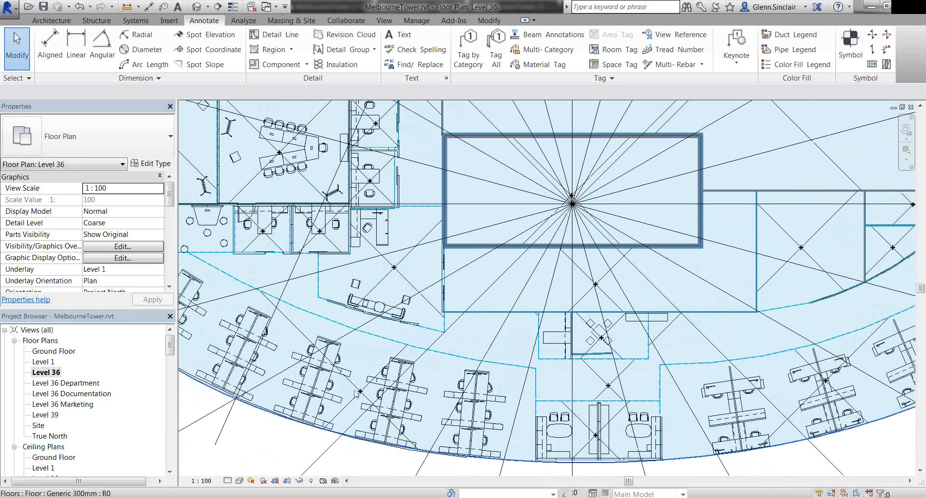
left_click(356, 391)
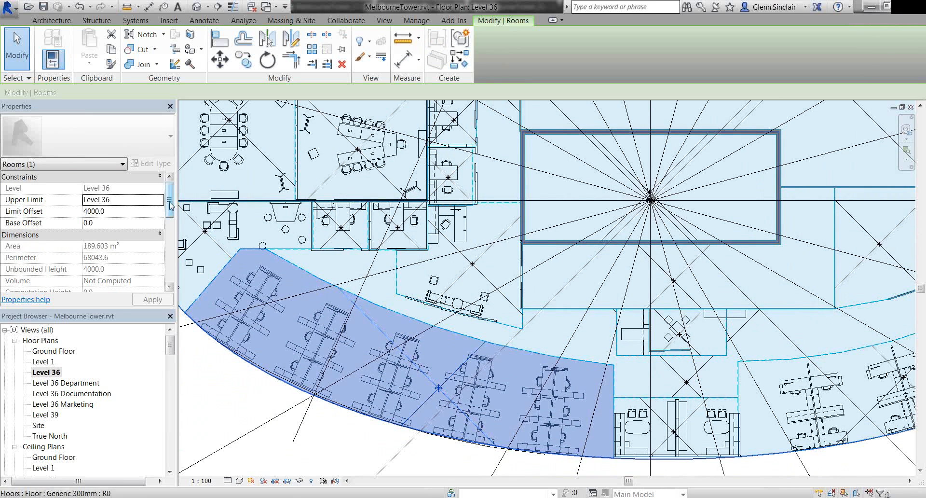
scroll(160, 199, "down", 3)
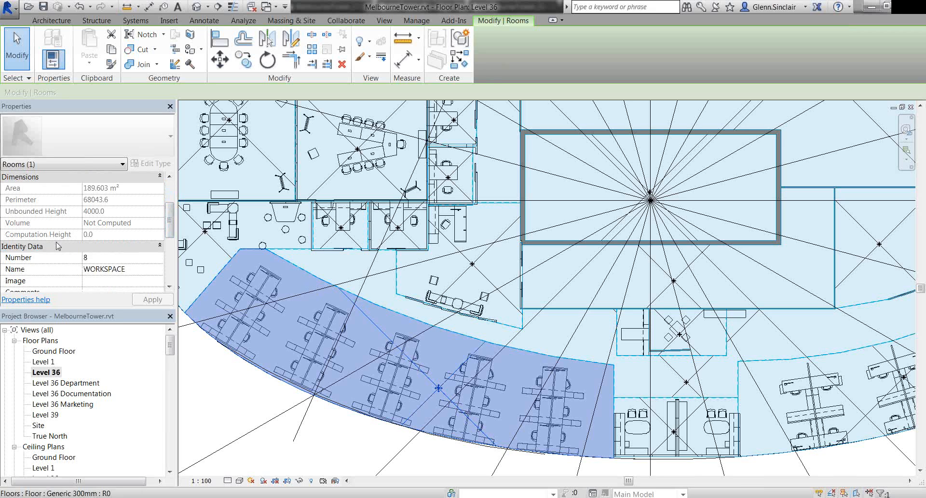
left_click_drag(170, 231, 170, 243)
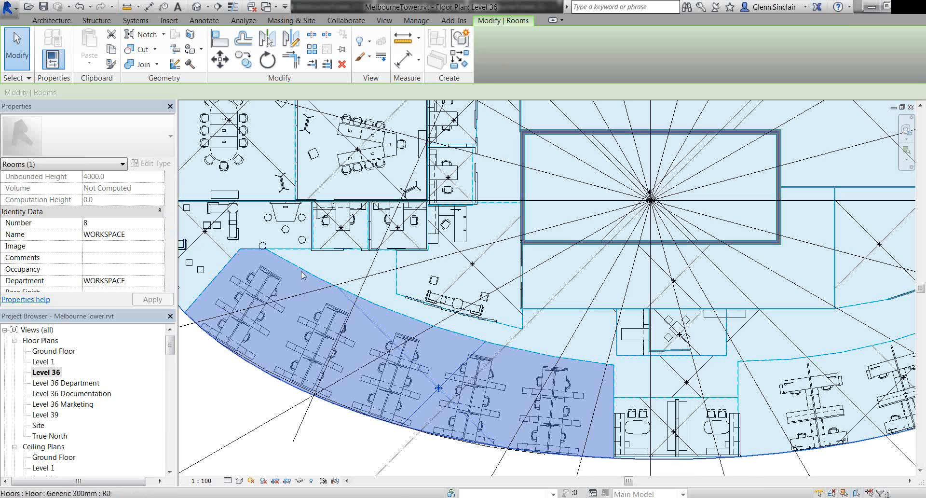
key("Escape")
Apply the Rooms color scheme Department to the Level 36 Department floor plan
middle_click_drag(503, 324, 388, 359)
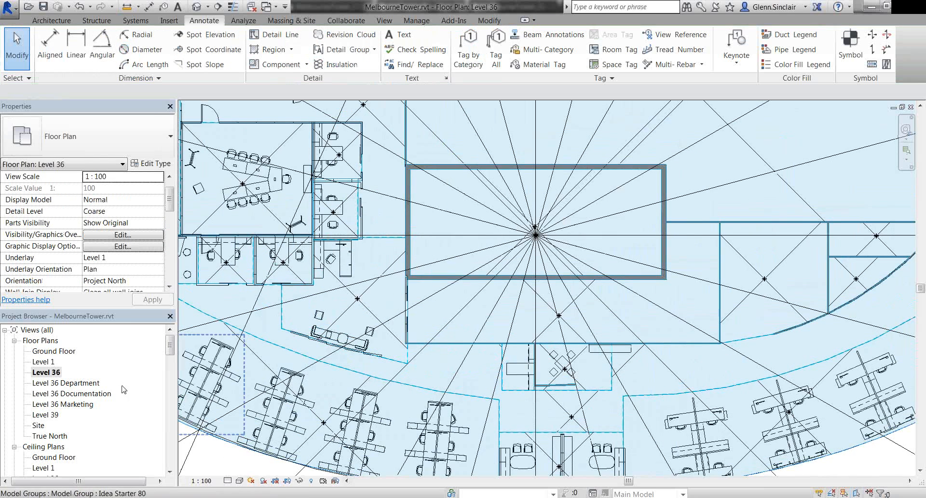
double_click(86, 384)
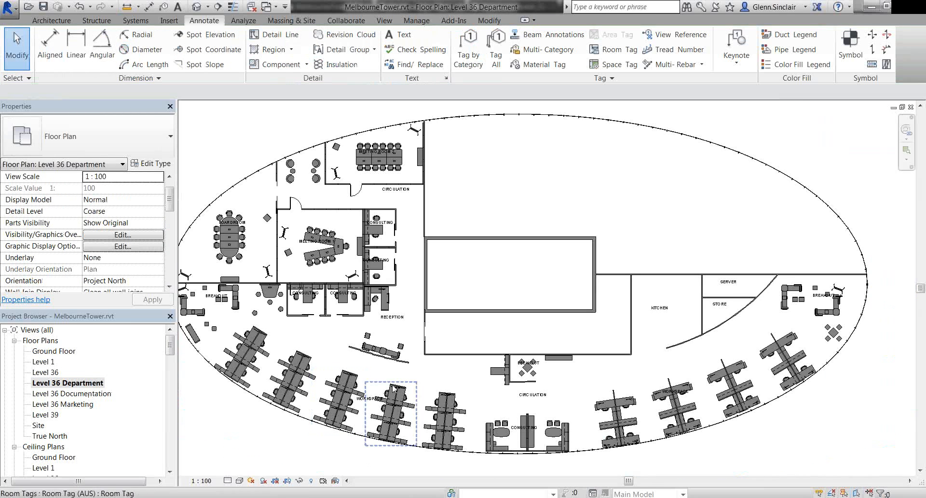
scroll(511, 334, "down", 2)
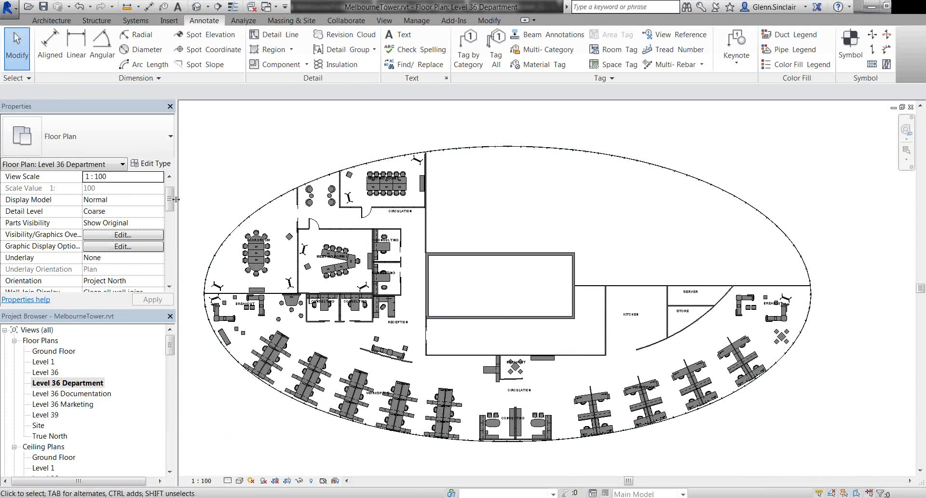
left_click_drag(170, 201, 172, 225)
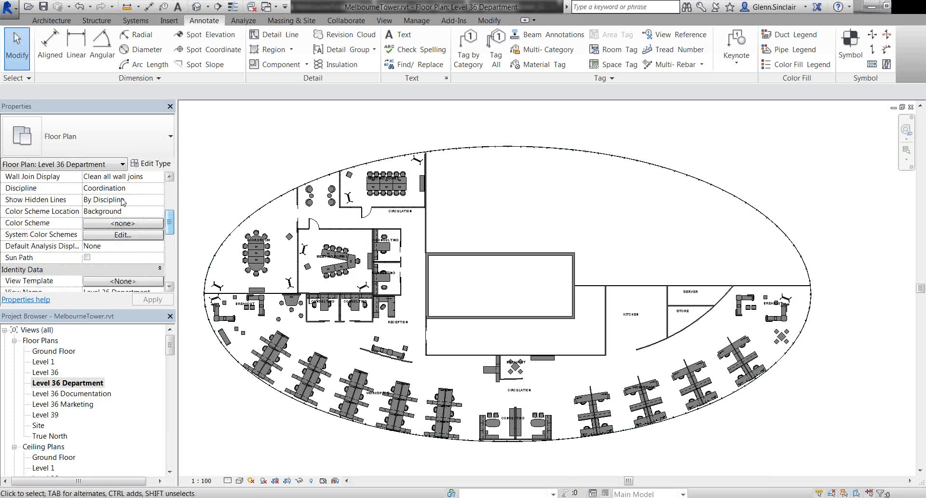
left_click(124, 223)
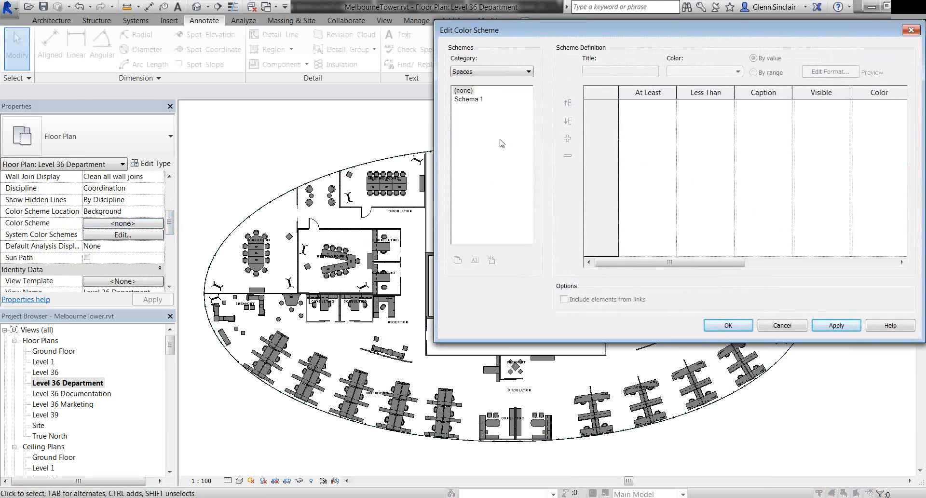
left_click(503, 72)
left_click(470, 87)
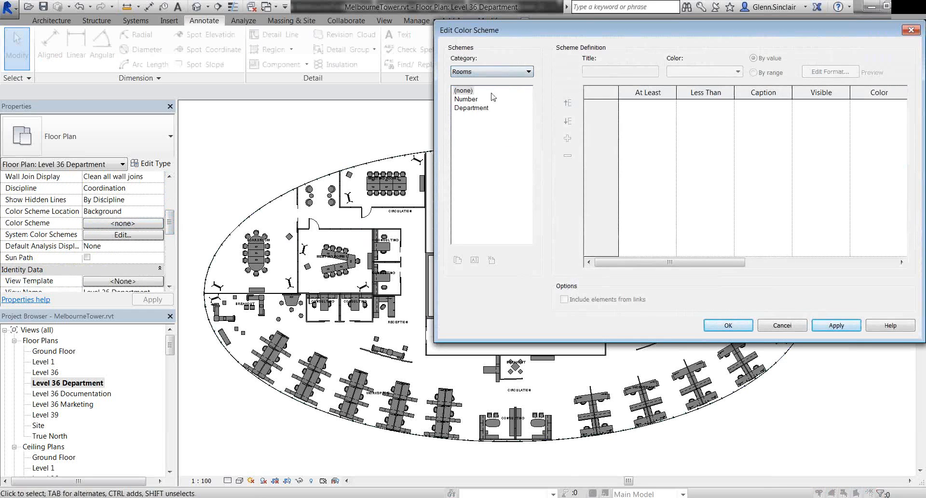
left_click(466, 100)
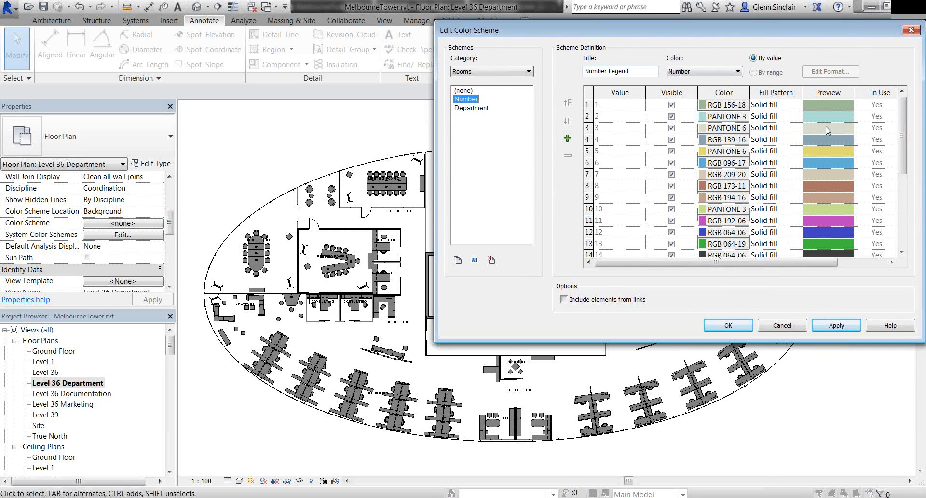
left_click(467, 108)
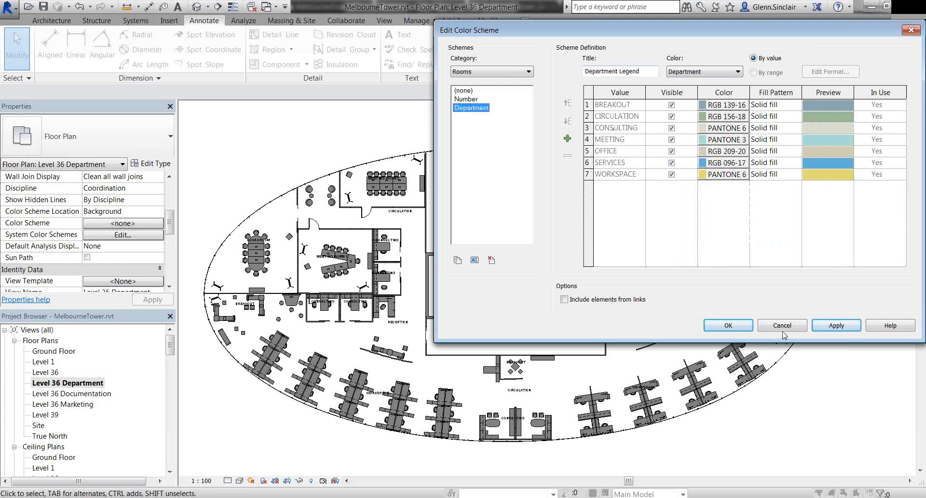
left_click(729, 325)
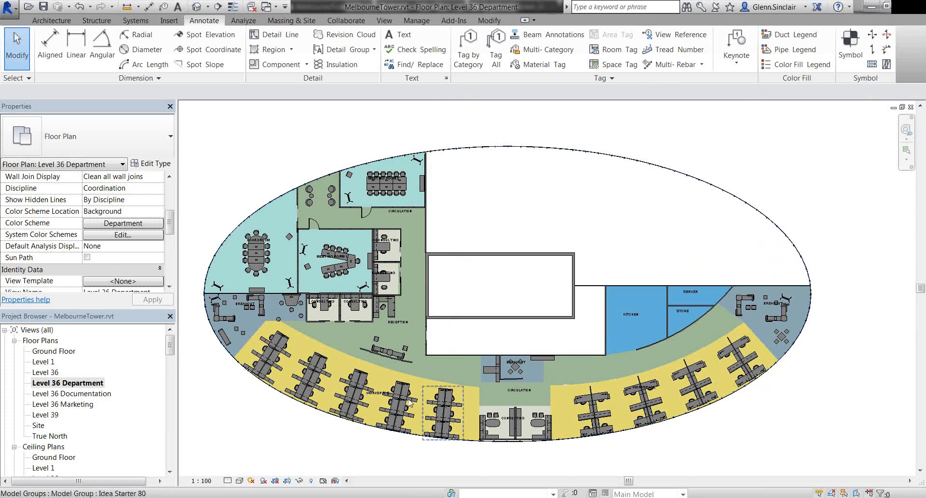
Place a color fill legend for the departments in the empty area of the plan above the kitchen
left_click(797, 66)
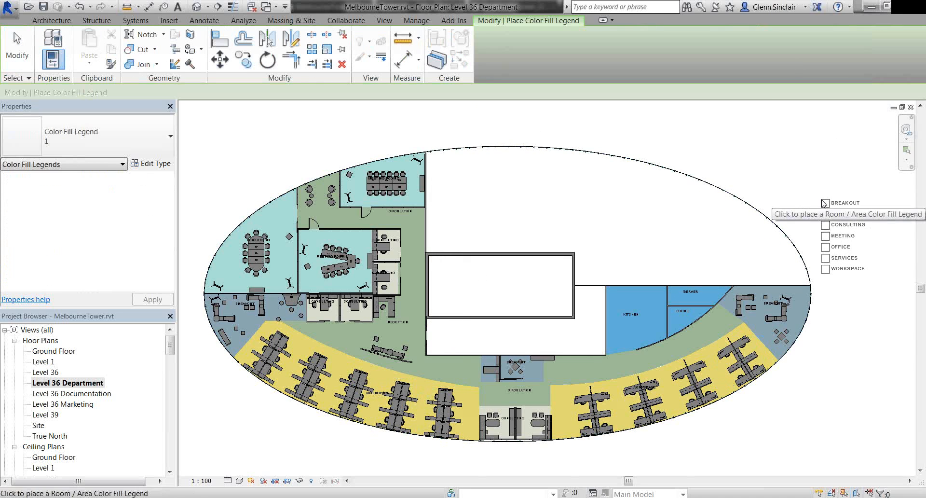
left_click(615, 192)
key("Escape")
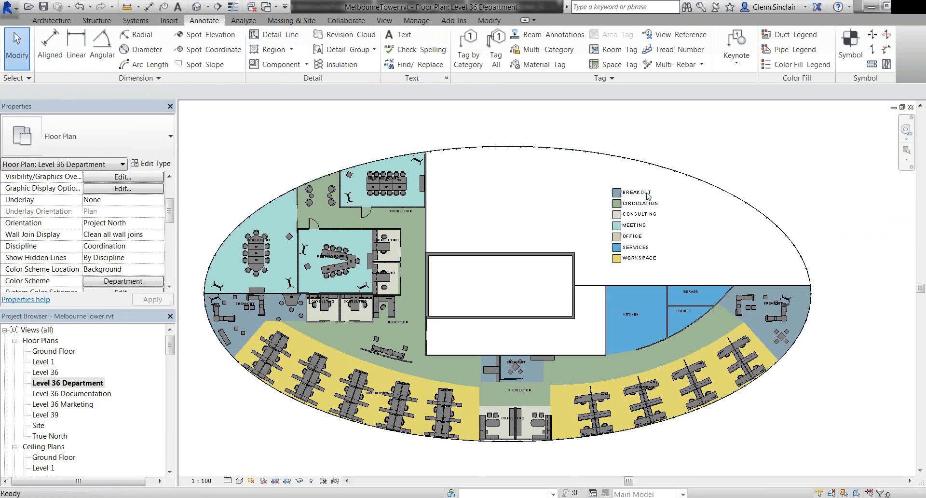
scroll(647, 198, "up", 2)
middle_click_drag(696, 275, 720, 231)
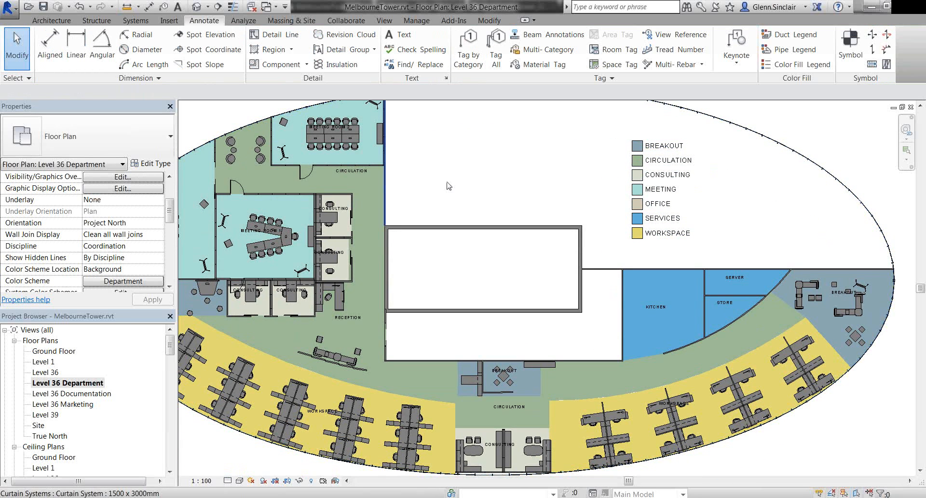
middle_click_drag(758, 219, 776, 230)
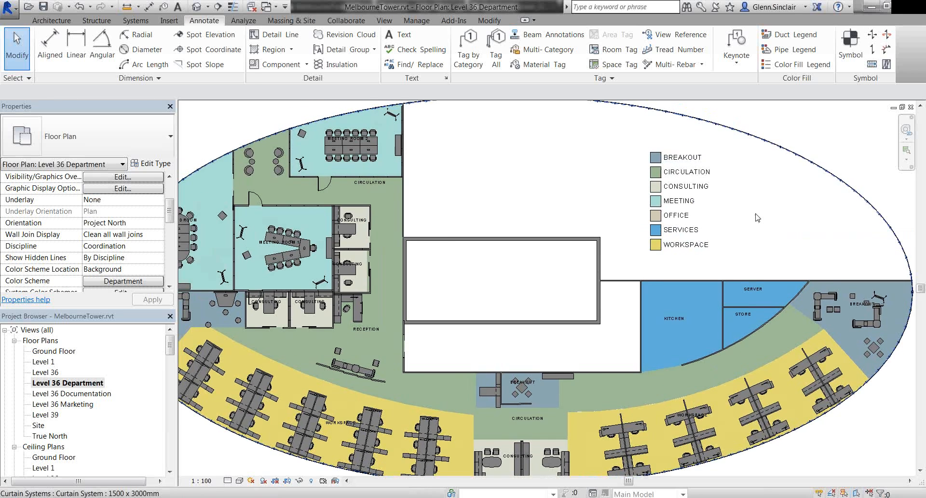
scroll(757, 218, "down", 1)
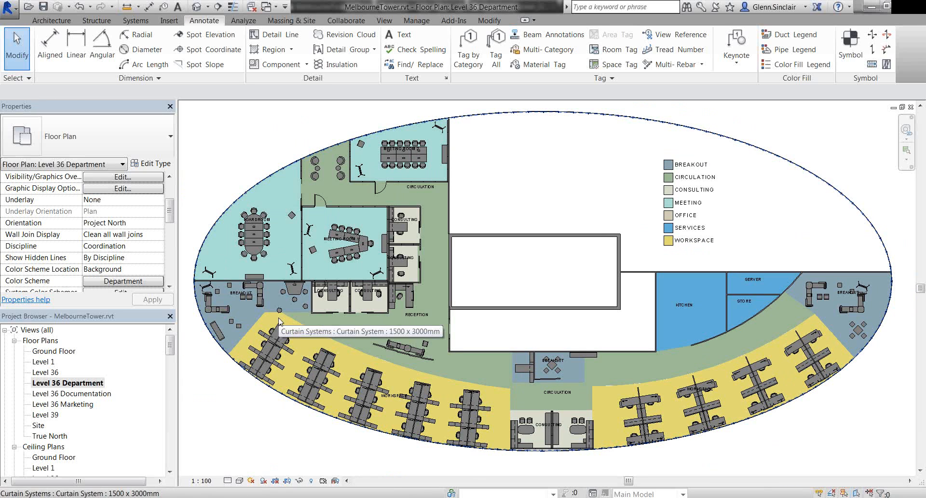
middle_click_drag(236, 414, 237, 421)
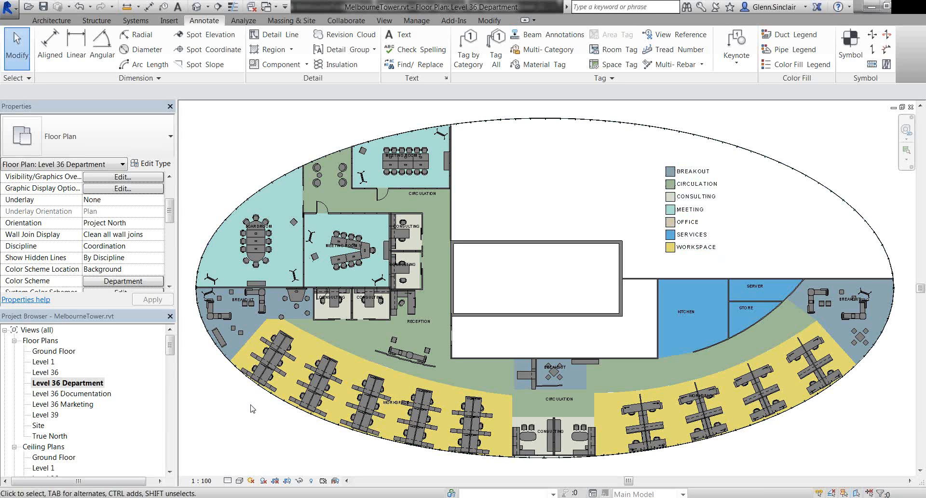
middle_click_drag(254, 409, 246, 404)
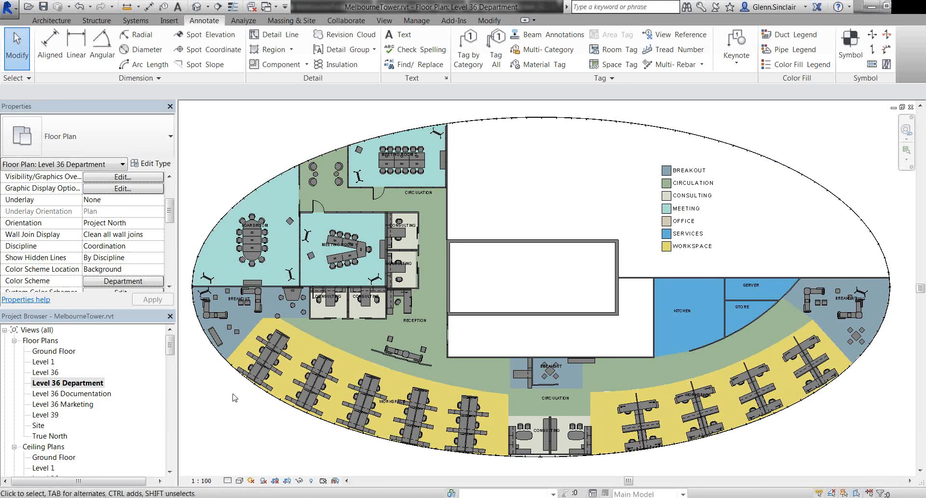
Open the South building elevation
left_click(72, 393)
scroll(83, 394, "down", 5)
scroll(83, 394, "down", 4)
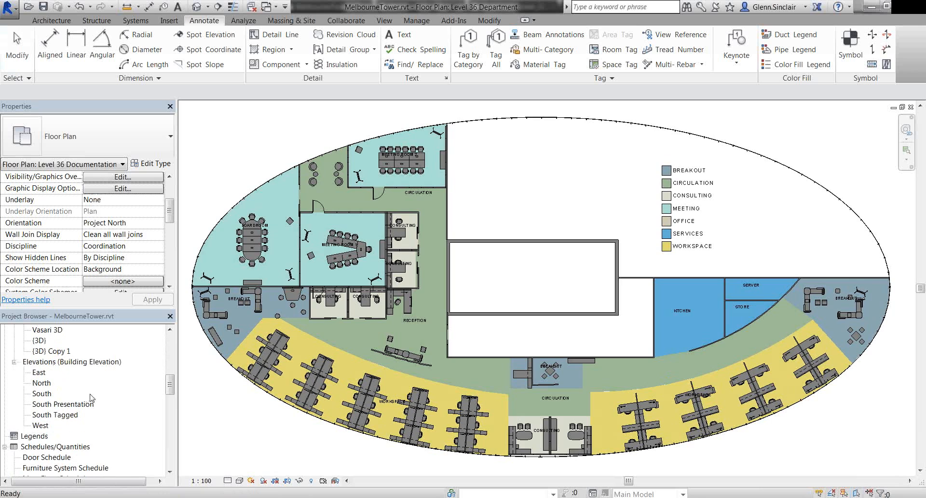
double_click(44, 394)
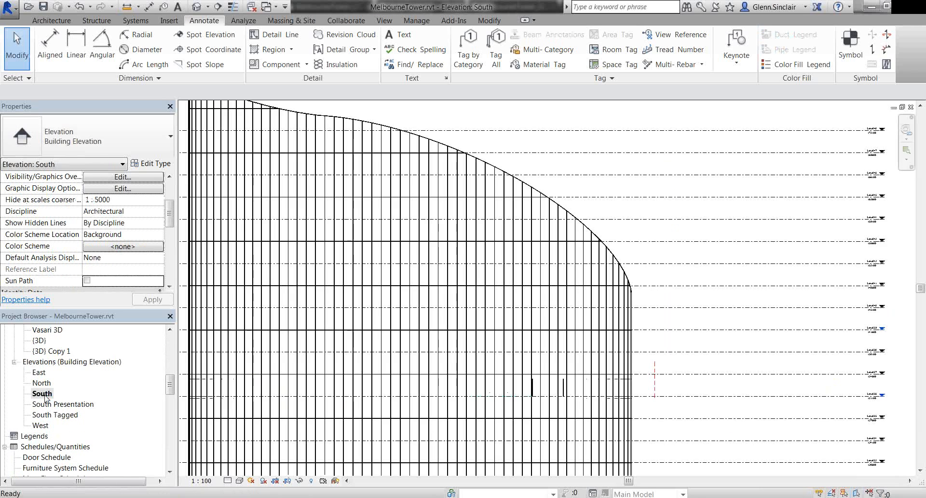
Examine the tower's curtain wall facade in the South elevation, from the podium at the base to the curved roof edge
scroll(576, 218, "down", 2)
scroll(576, 218, "down", 2)
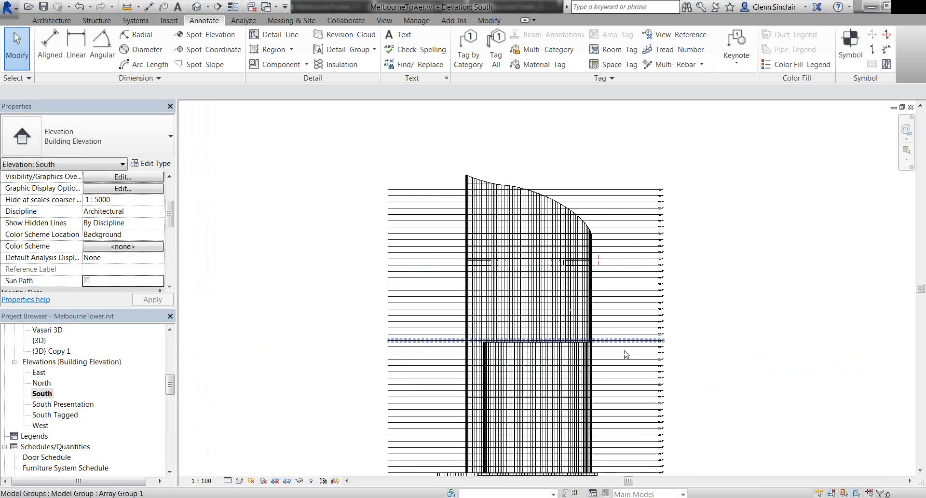
middle_click_drag(620, 223, 606, 65)
scroll(507, 356, "up", 2)
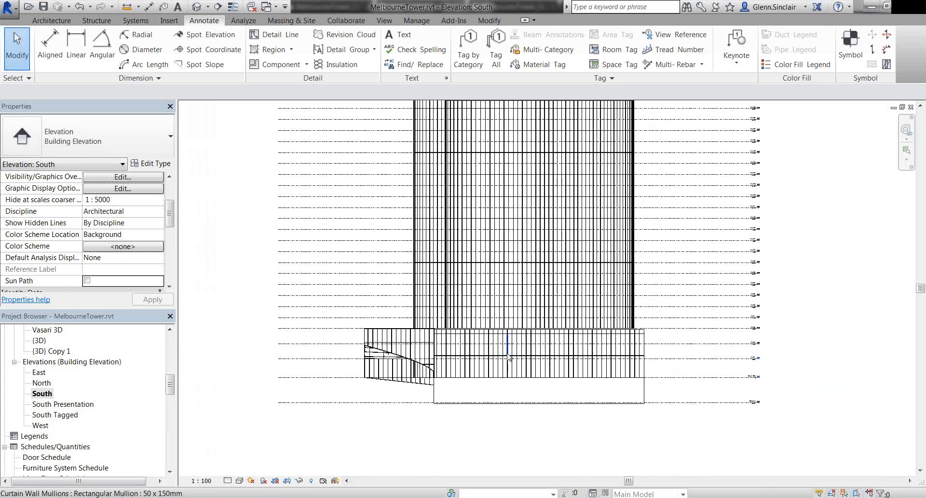
scroll(522, 323, "up", 2)
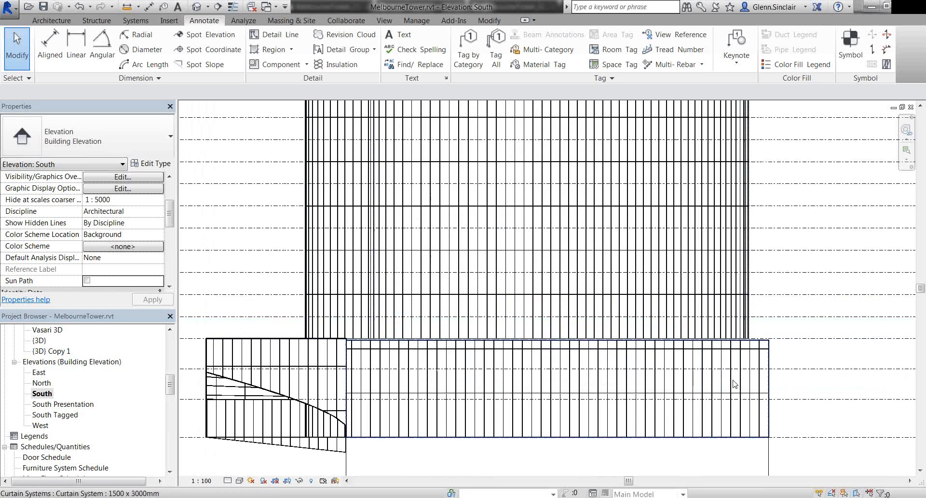
scroll(734, 384, "up", 2)
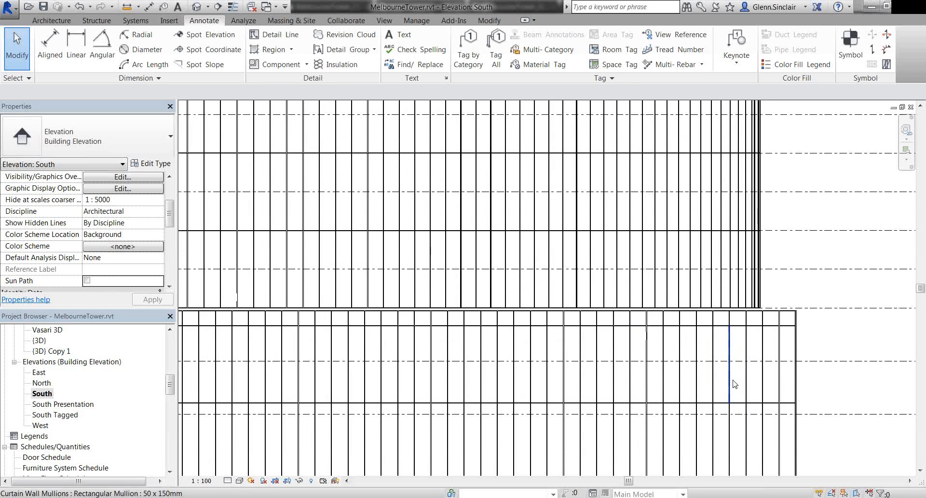
scroll(678, 368, "down", 4)
middle_click_drag(711, 166, 699, 381)
middle_click_drag(693, 152, 678, 361)
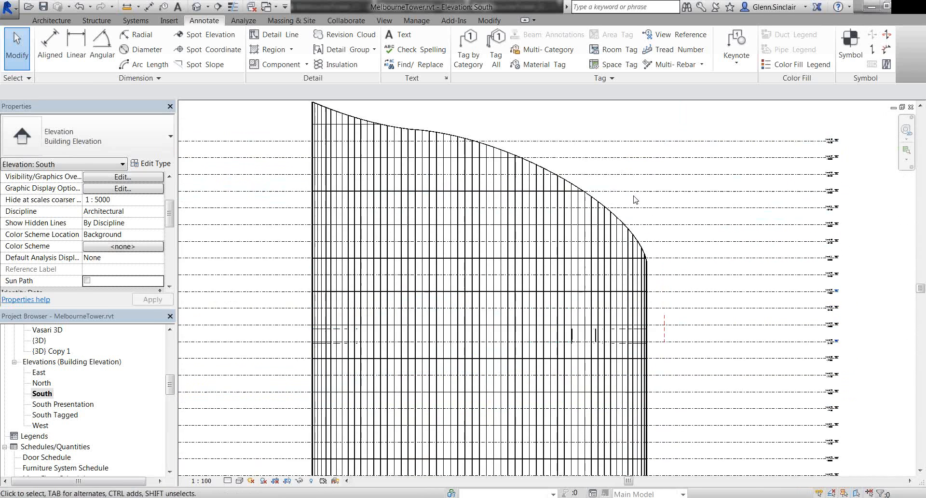
scroll(635, 199, "up", 2)
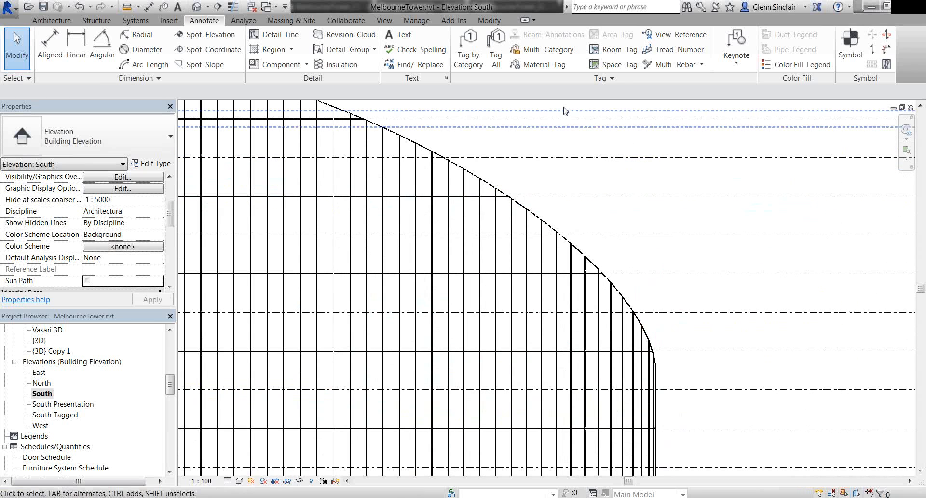
Tag all untagged curtain panels in the South elevation with the Family1 tag, horizontal and without leaders
left_click(502, 51)
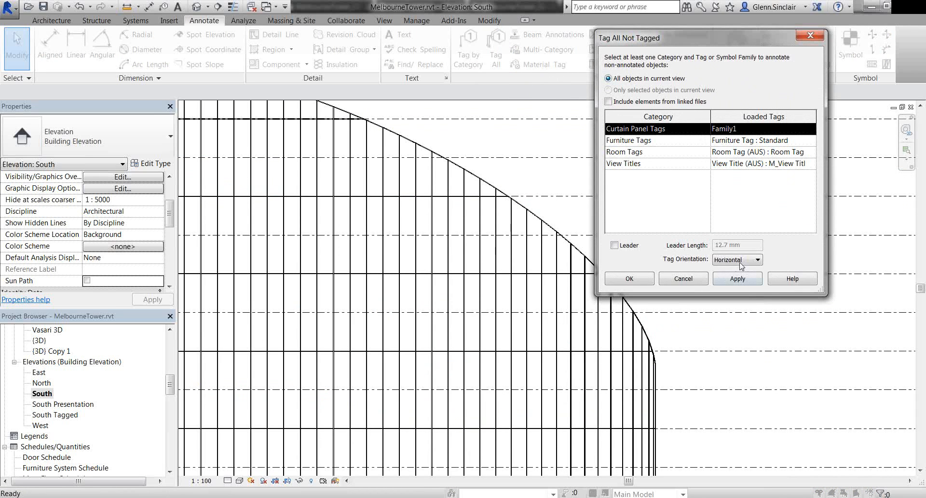
left_click(726, 278)
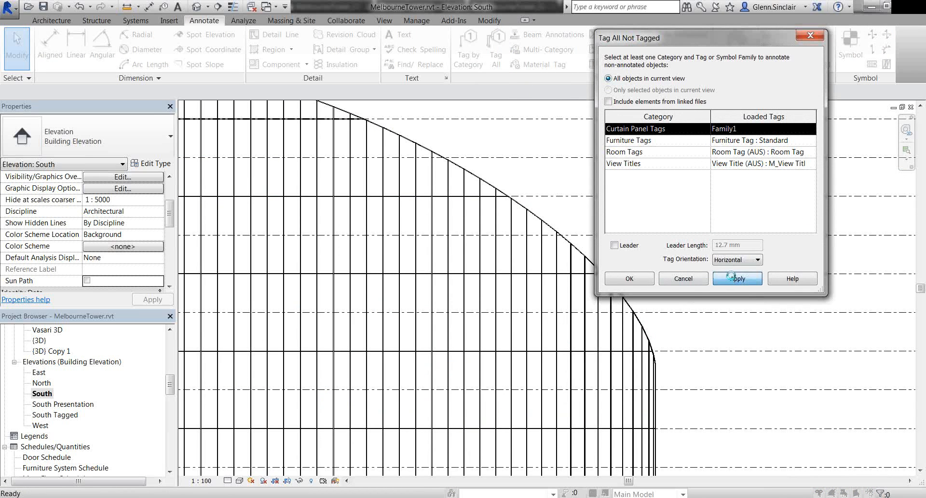
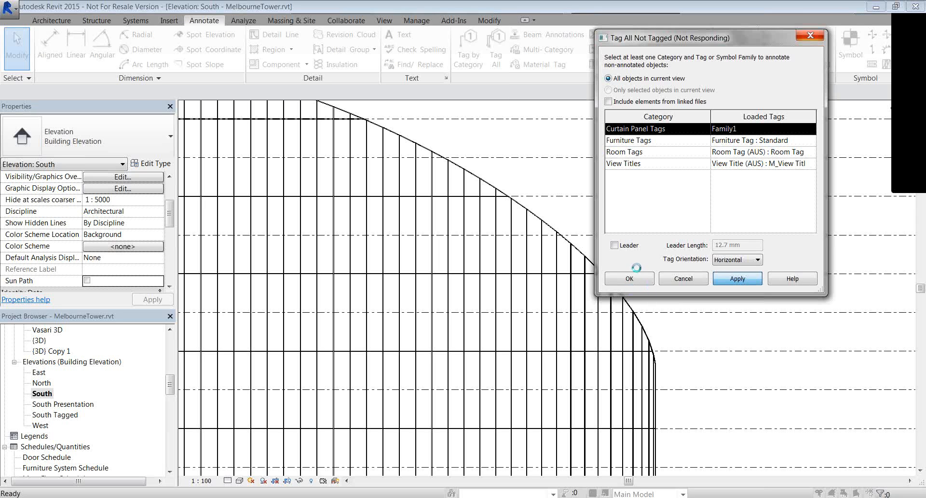
left_click(641, 282)
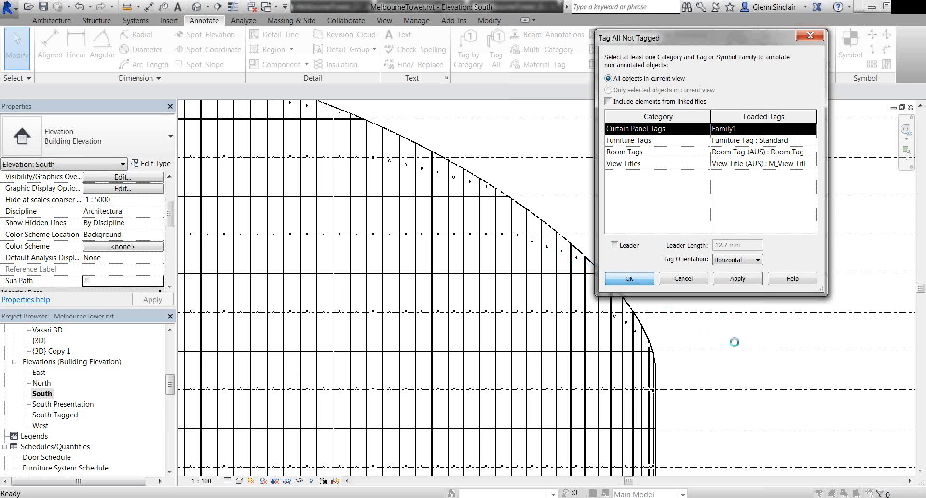
left_click(610, 274)
Examine the curtain panel type tags along the curved roof edge of the South elevation
scroll(519, 249, "up", 4)
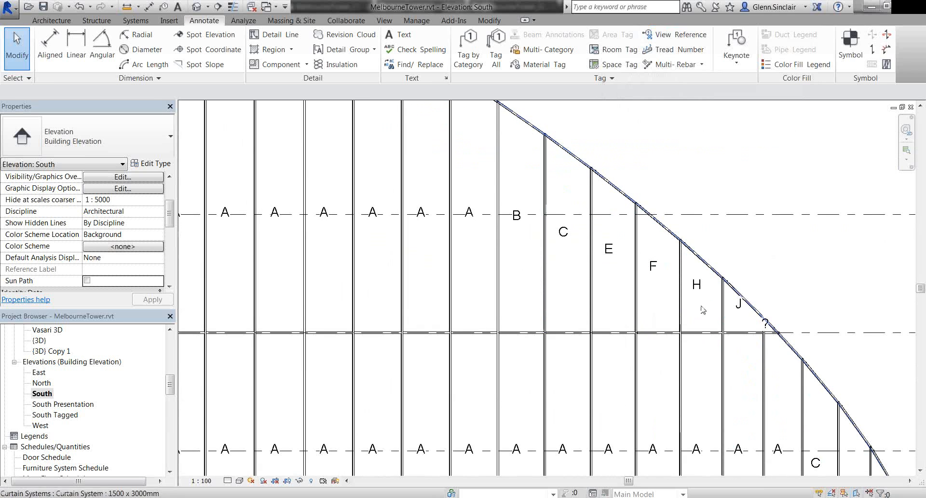
scroll(702, 310, "down", 4)
middle_click_drag(701, 310, 778, 375)
scroll(429, 249, "up", 3)
middle_click_drag(362, 258, 900, 412)
middle_click_drag(440, 297, 395, 151)
scroll(395, 150, "down", 5)
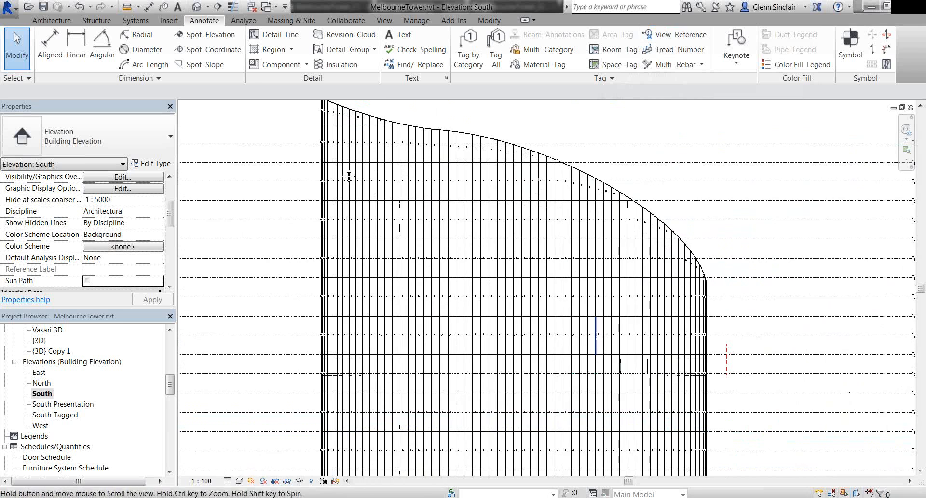
middle_click_drag(349, 176, 343, 168)
middle_click_drag(482, 159, 532, 363)
scroll(492, 296, "up", 5)
middle_click_drag(458, 242, 705, 447)
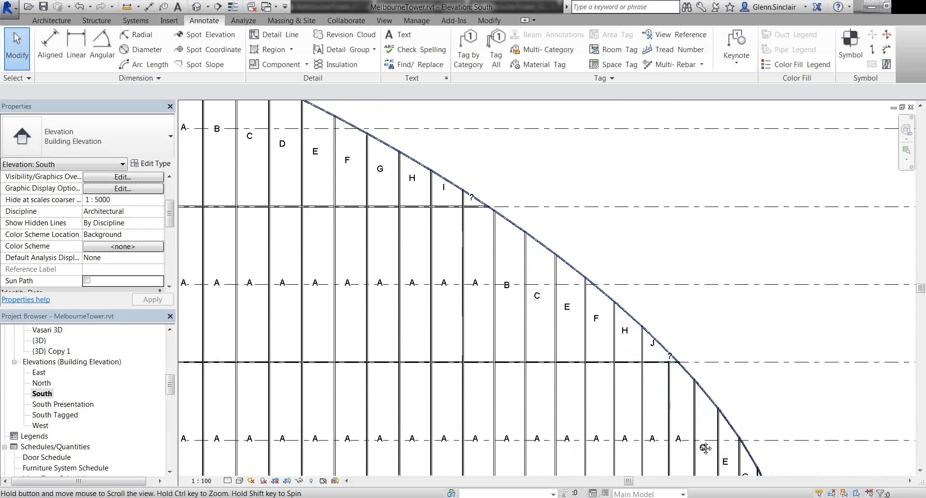
middle_click_drag(447, 279, 674, 387)
middle_click_drag(608, 345, 467, 206)
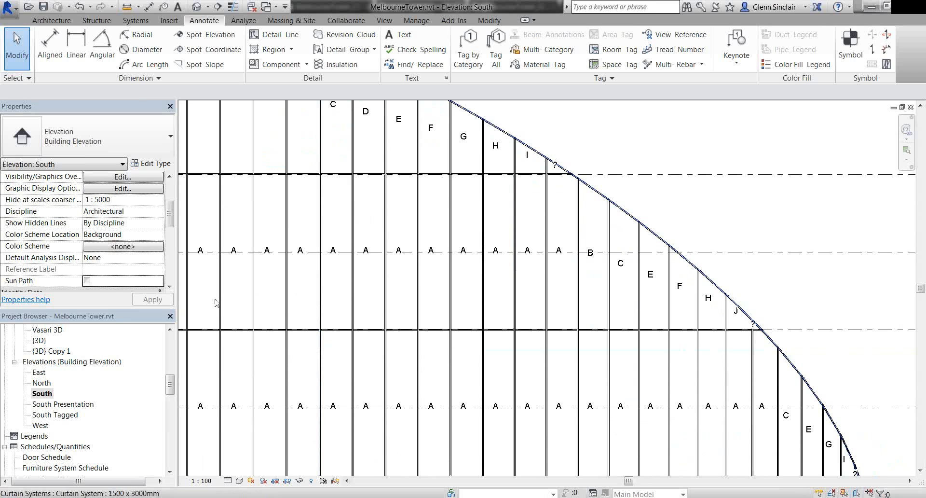
Open the Panel Schedule to review the areas and counts of the curtain panel types
left_click(68, 351)
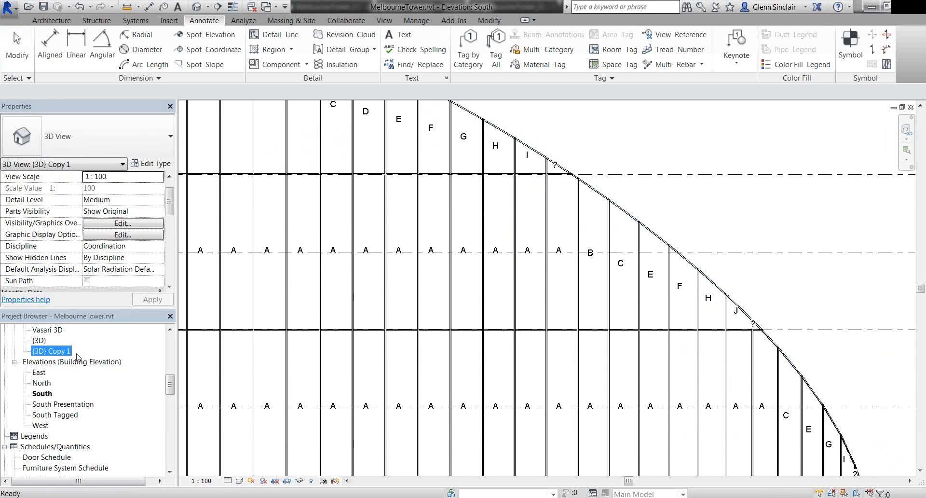
scroll(51, 382, "down", 3)
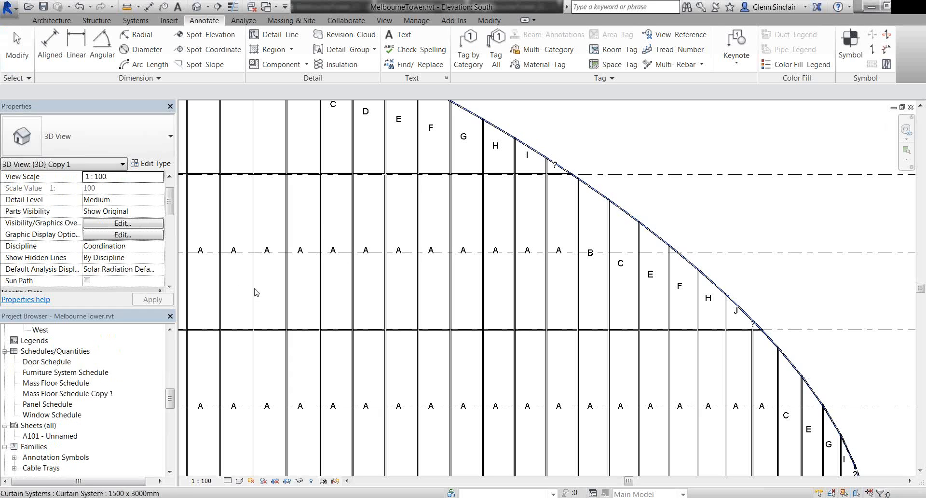
left_click(261, 231)
scroll(368, 242, "down", 3)
scroll(441, 265, "up", 3)
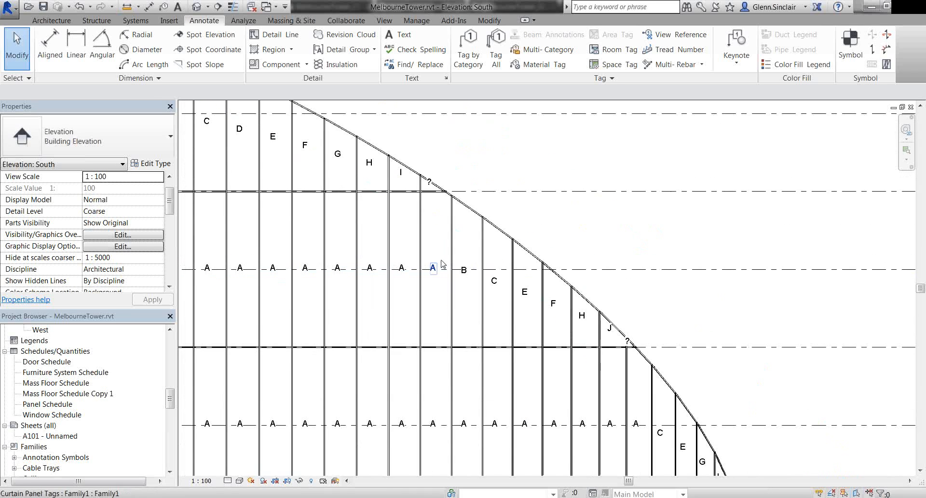
right_click(40, 350)
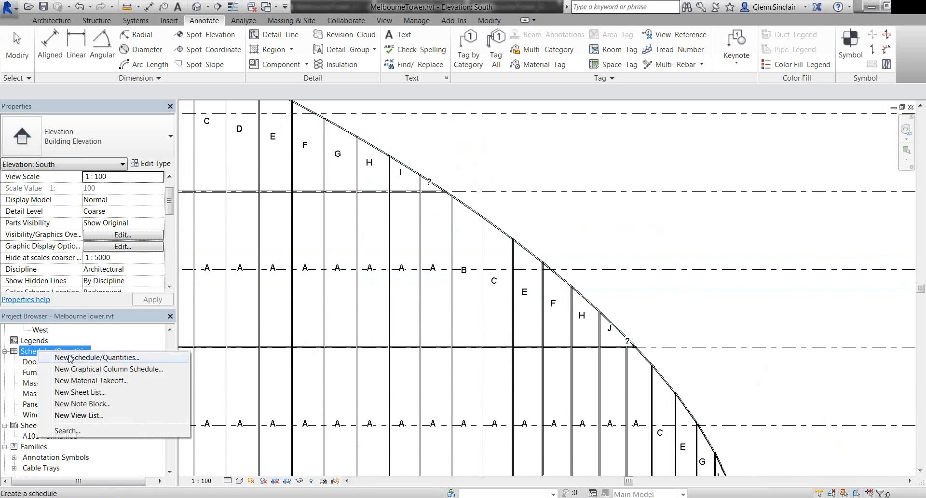
left_click(31, 353)
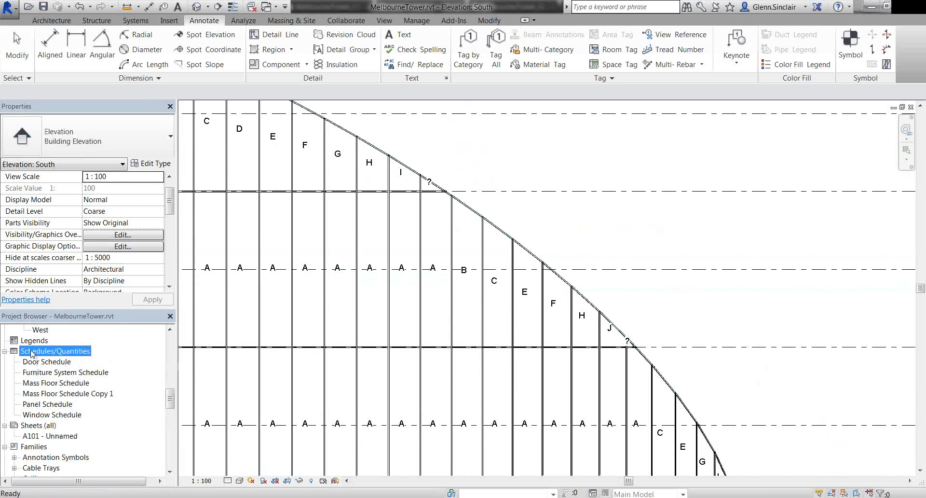
left_click(53, 404)
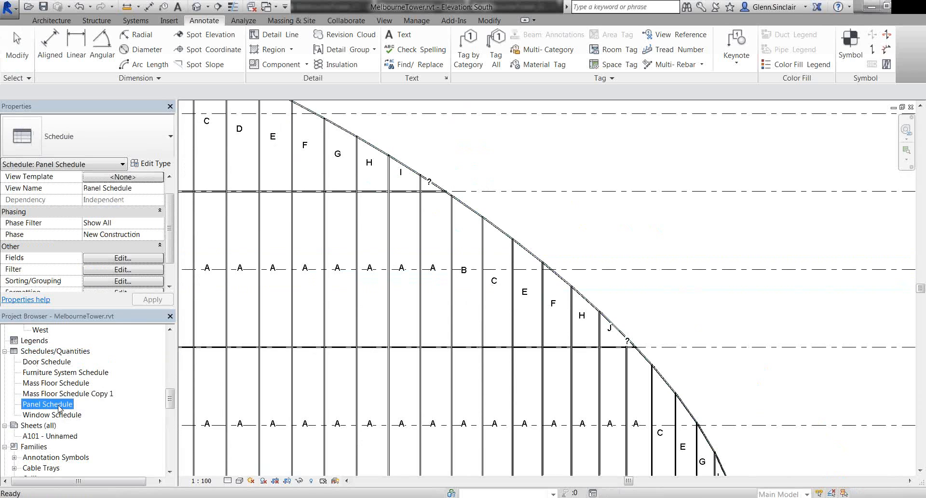
double_click(60, 407)
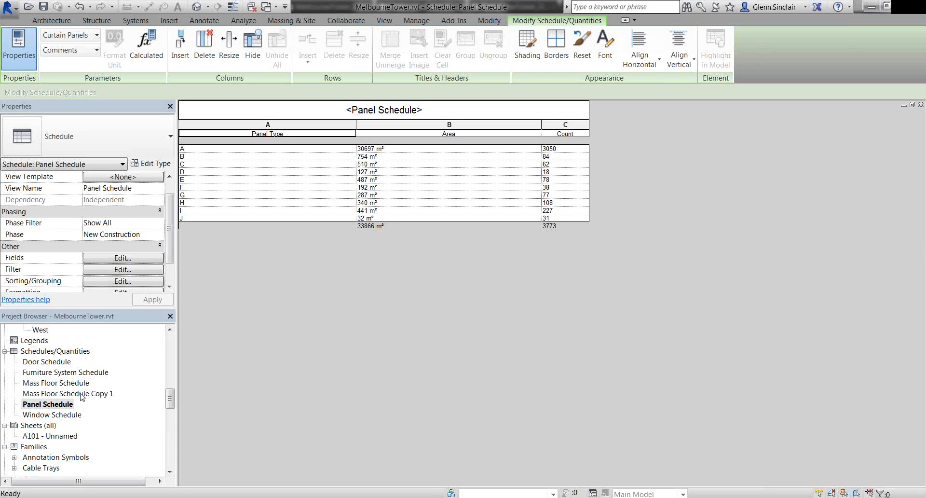
Create a new schedule for the Furniture Systems category in the New Construction phase, keeping the suggested name
double_click(55, 351)
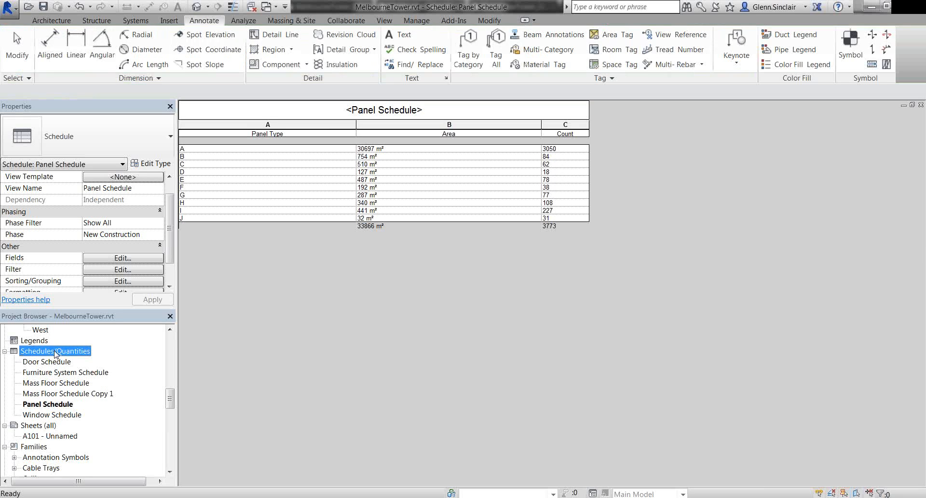
left_click(5, 351)
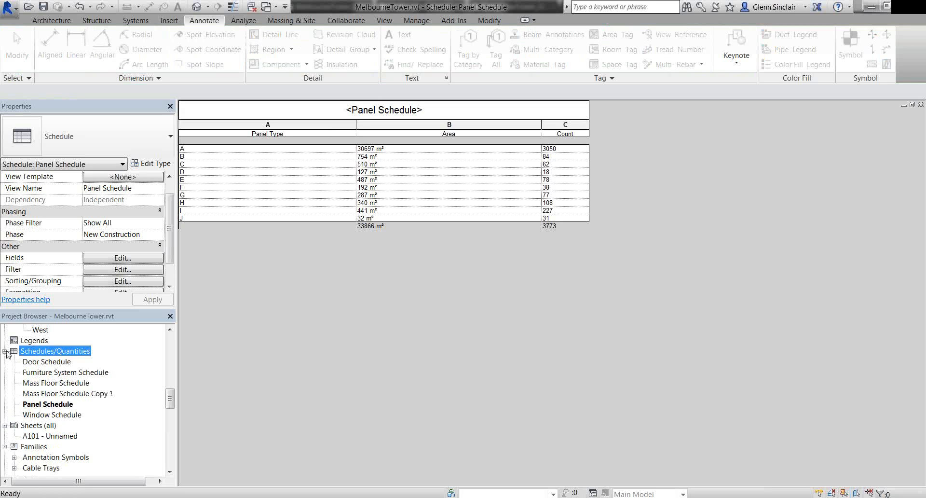
right_click(46, 350)
left_click(81, 357)
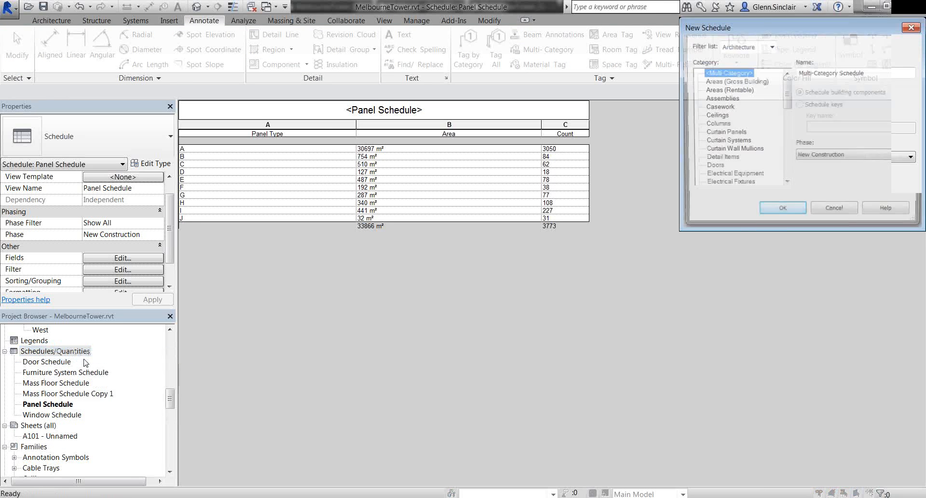
left_click_drag(734, 31, 352, 76)
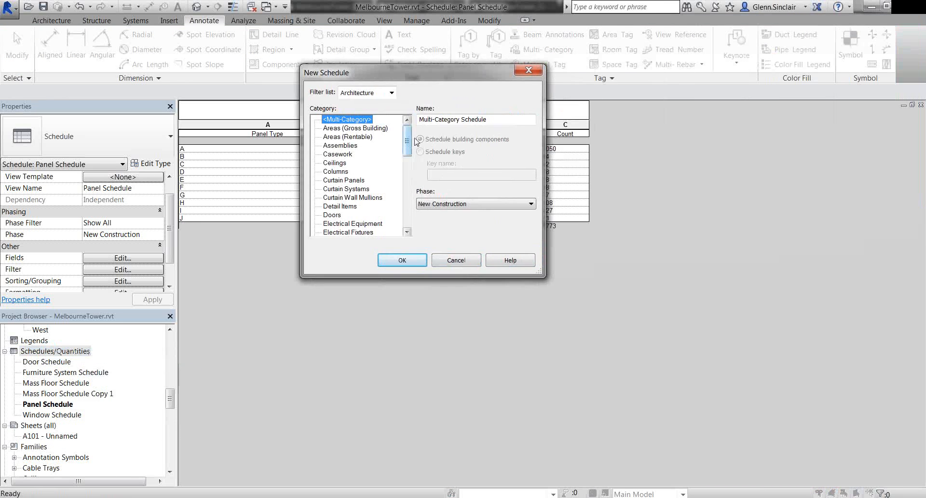
left_click_drag(408, 144, 408, 174)
left_click(371, 145)
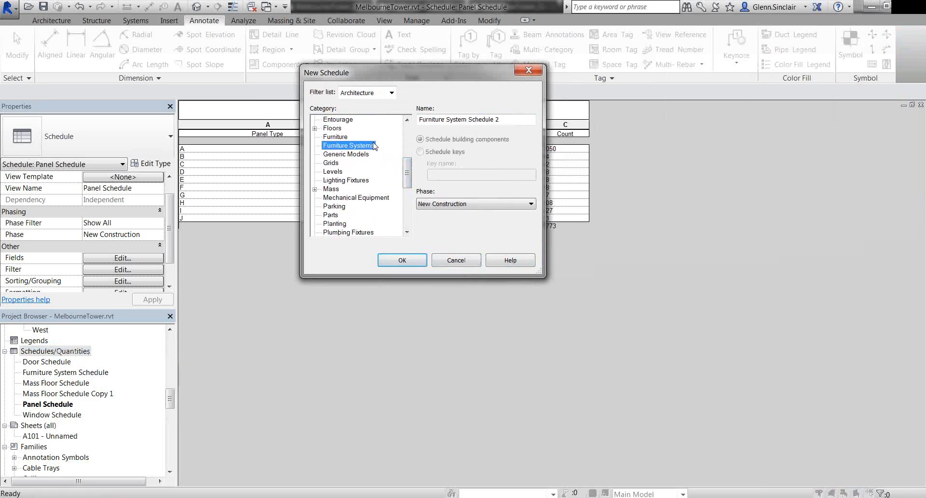
left_click(408, 260)
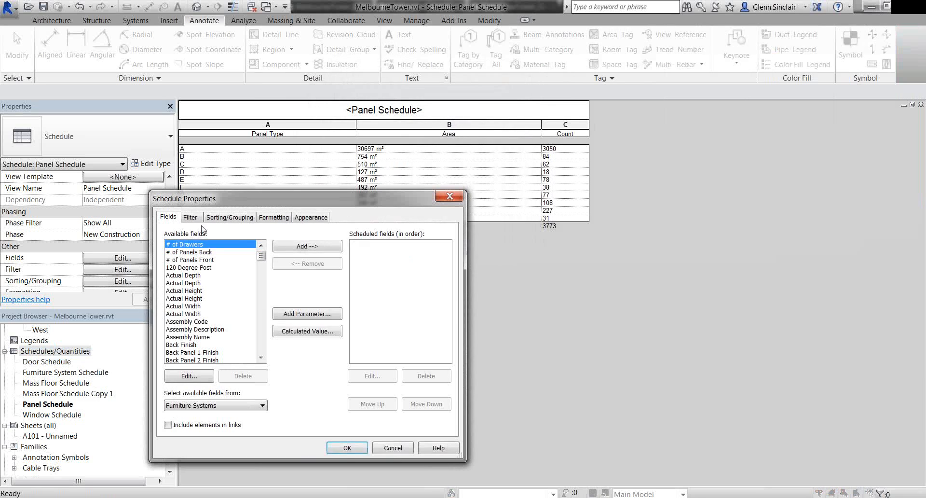
Add the Assembly Description and Family and Type fields to the new furniture systems schedule
left_click(209, 283)
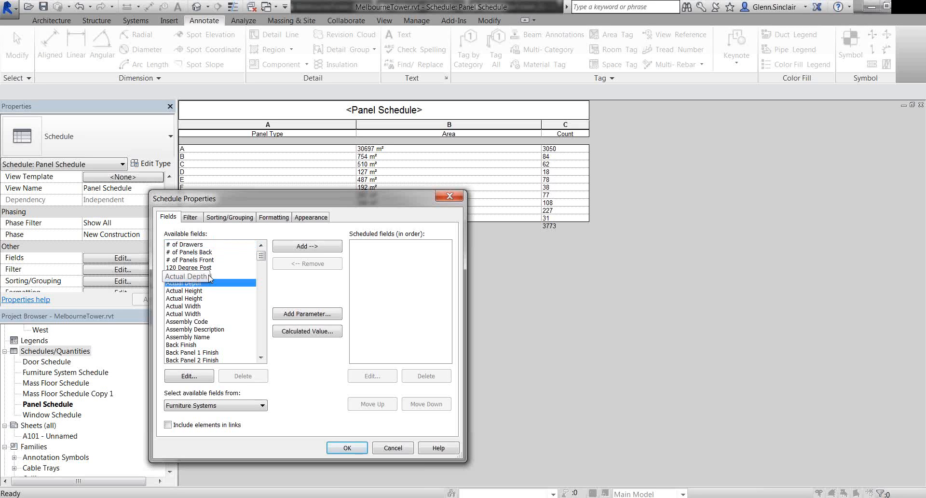
left_click(208, 330)
double_click(207, 332)
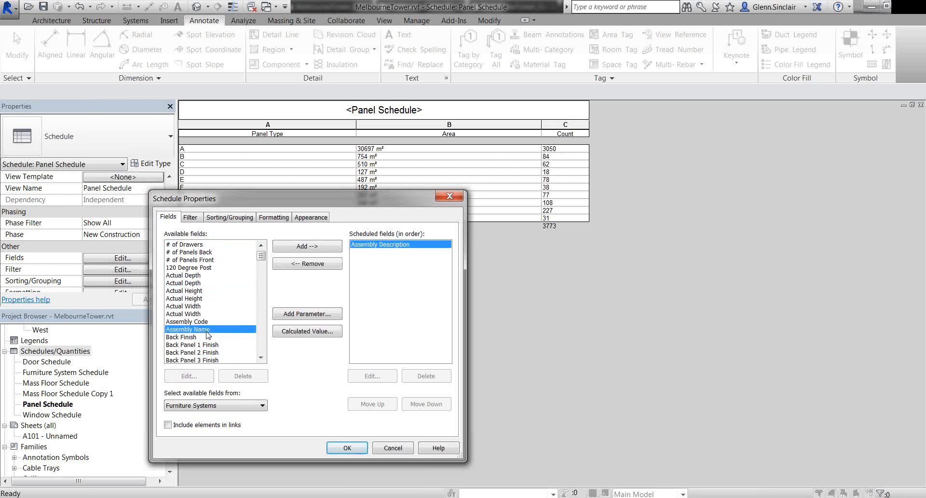
left_click(213, 300)
key("f")
scroll(208, 306, "down", 1)
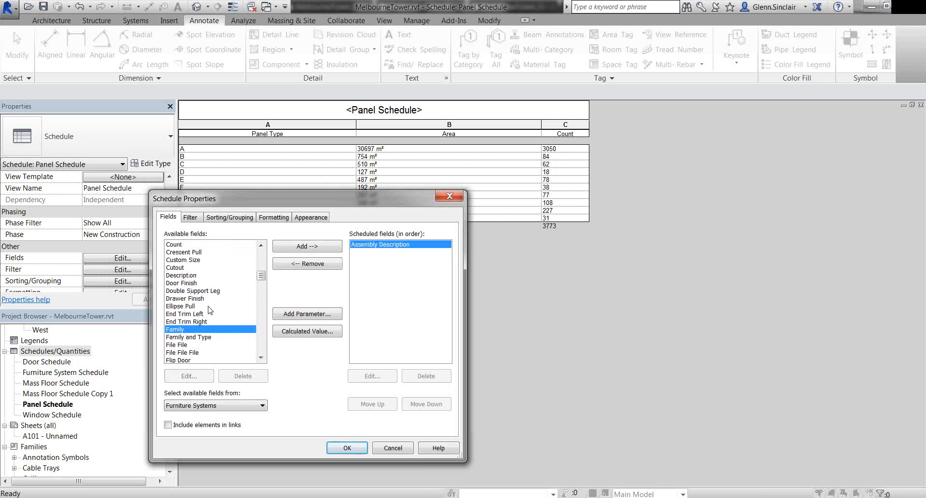
double_click(208, 338)
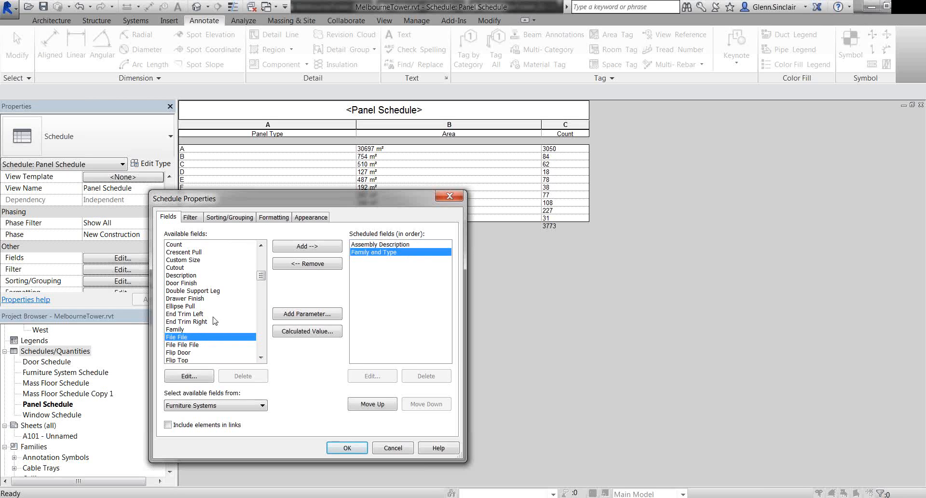
Add the Manufacturer and Description fields to the furniture systems schedule
key("m")
double_click(187, 352)
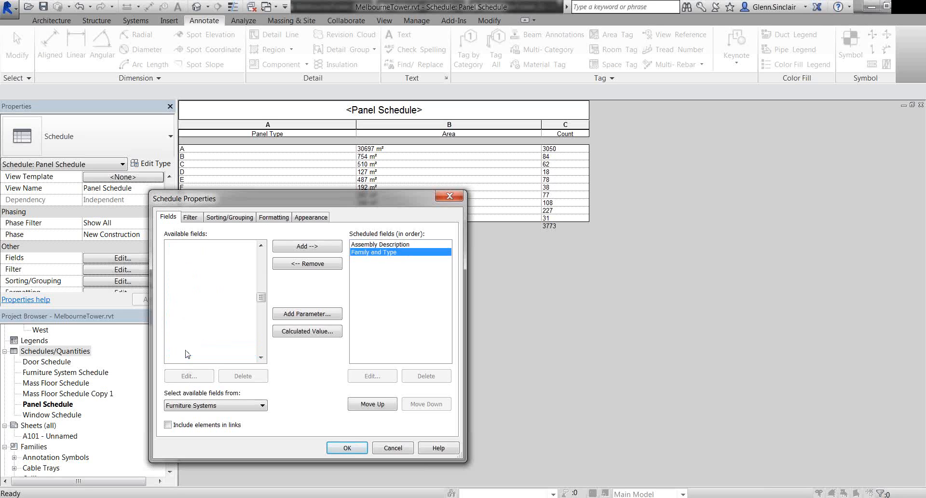
left_click(203, 308)
key("d")
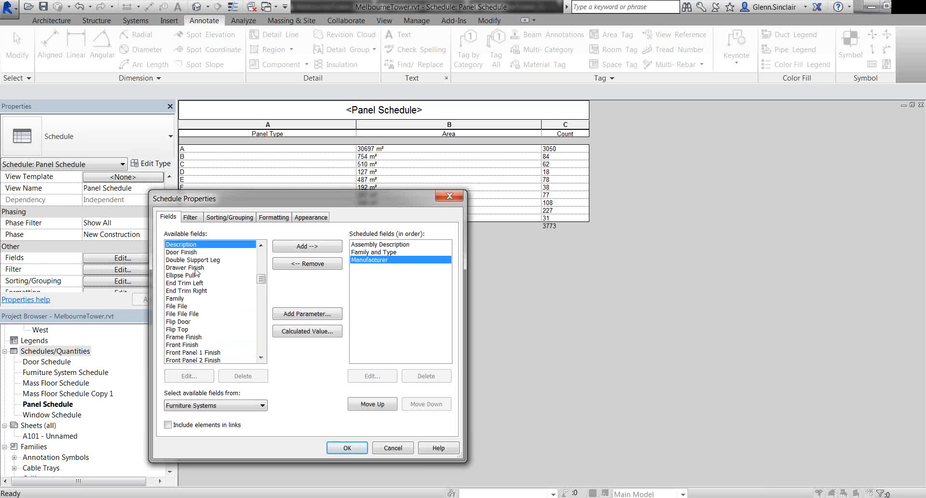
double_click(188, 250)
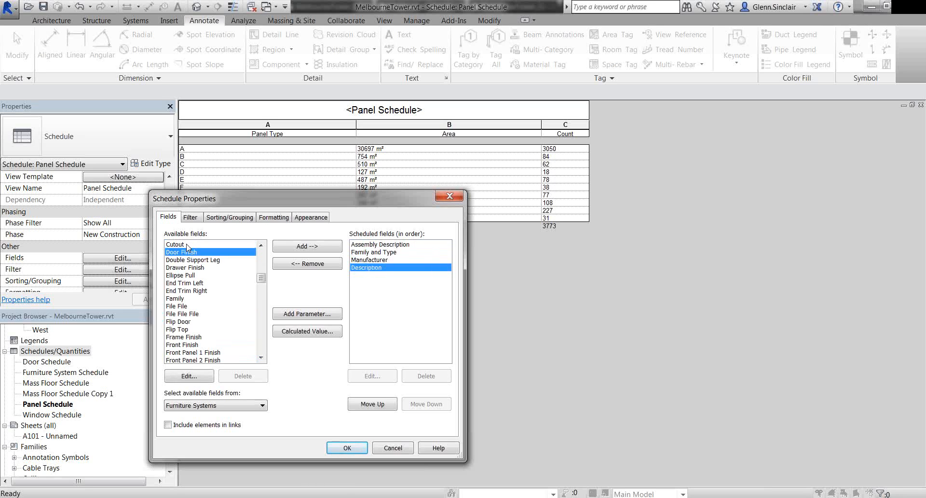
Add the Assembly Code and Count fields and create the furniture systems schedule
left_click(188, 268)
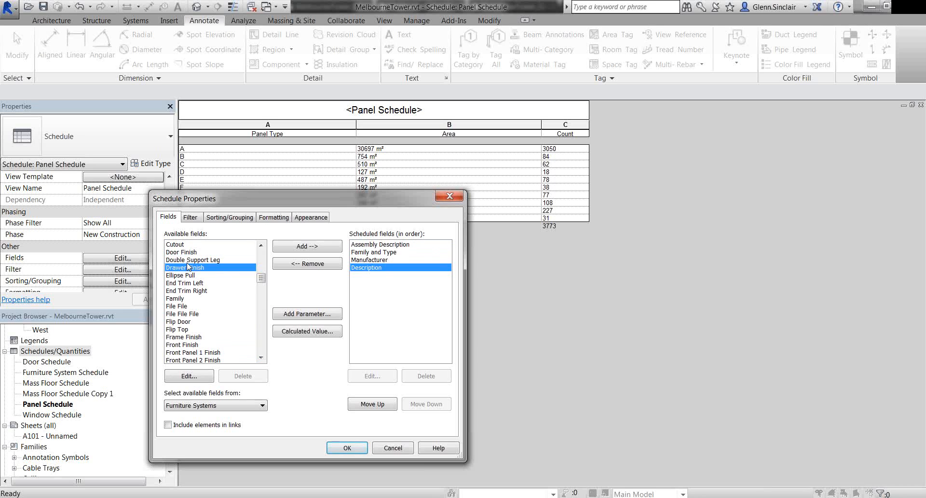
key("a")
double_click(202, 291)
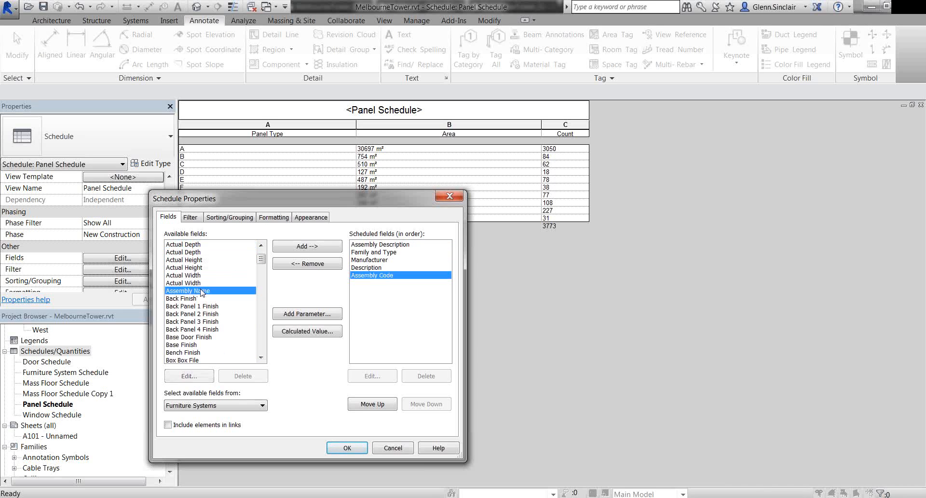
left_click(205, 276)
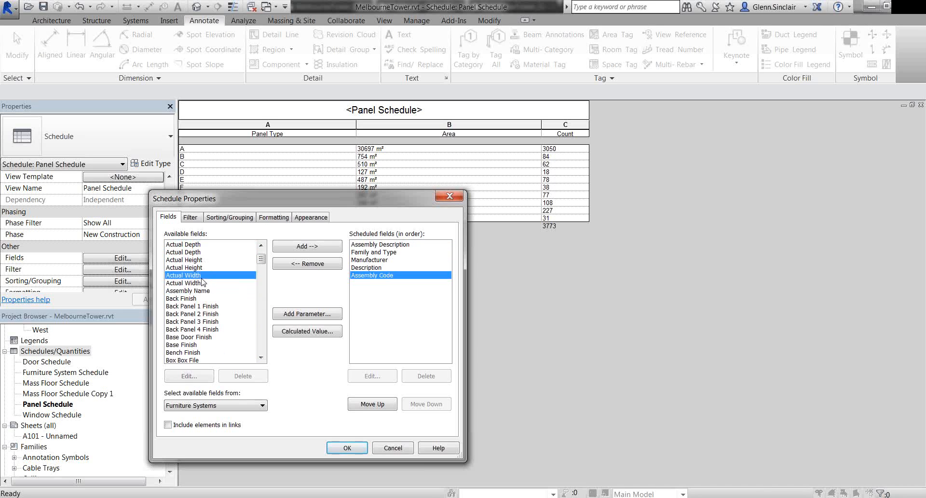
key("c")
scroll(197, 344, "down", 4)
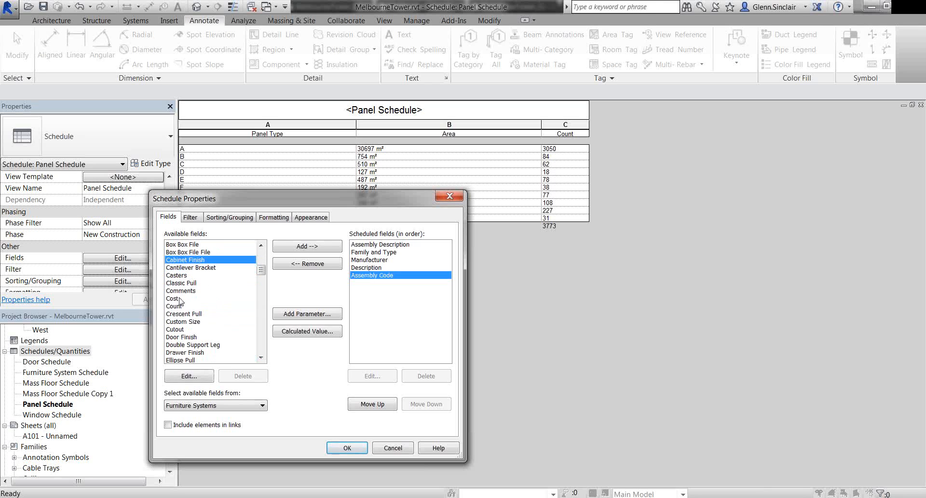
double_click(185, 306)
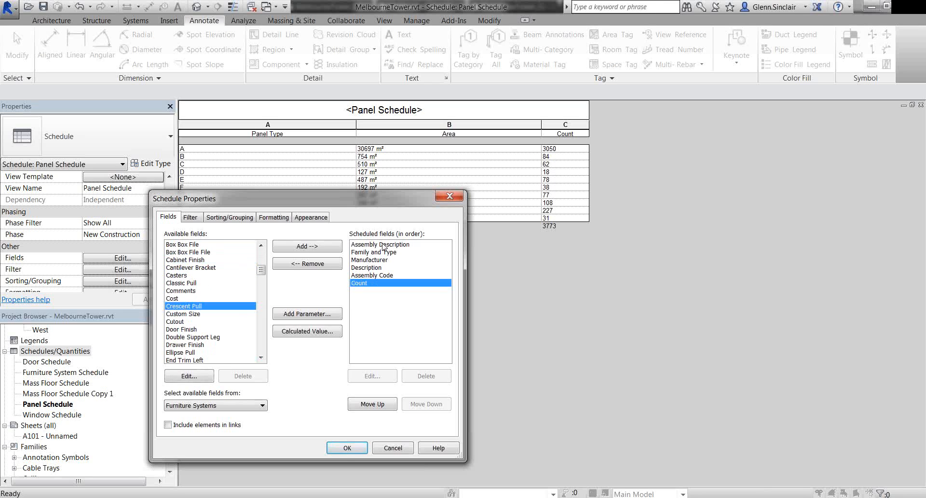
left_click(347, 448)
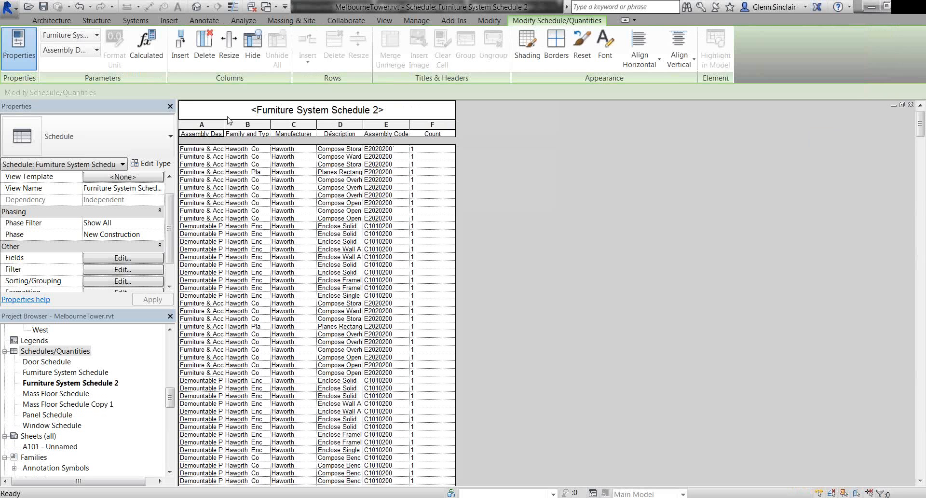
Widen the Assembly Description column to fit its text and sort the schedule by Assembly Description in ascending order
left_click_drag(225, 125, 338, 126)
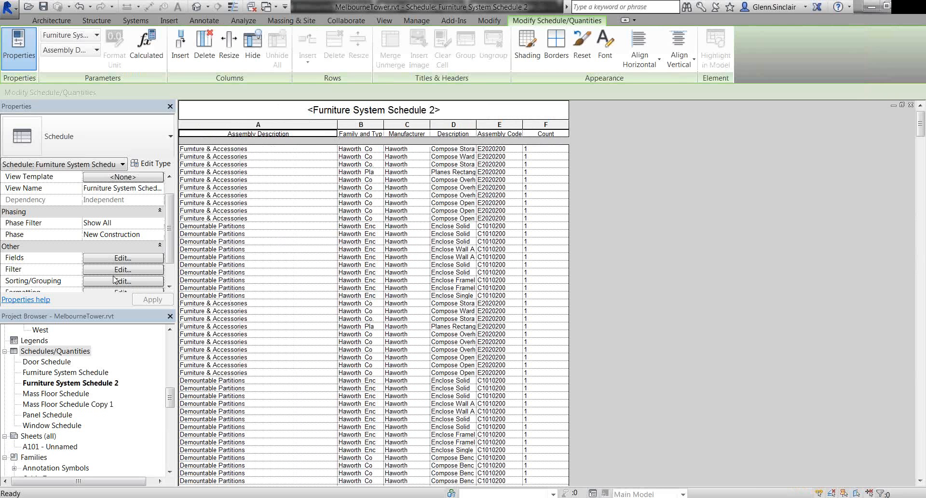
left_click(123, 259)
left_click(230, 216)
left_click(249, 236)
left_click(254, 253)
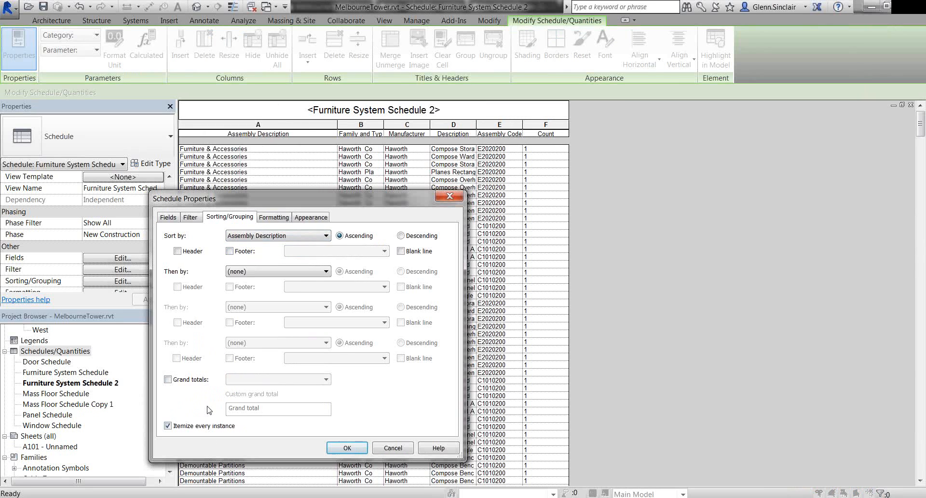
Turn off itemizing every instance and hide the Assembly Description field in the schedule
left_click(281, 218)
left_click(300, 353)
left_click(347, 448)
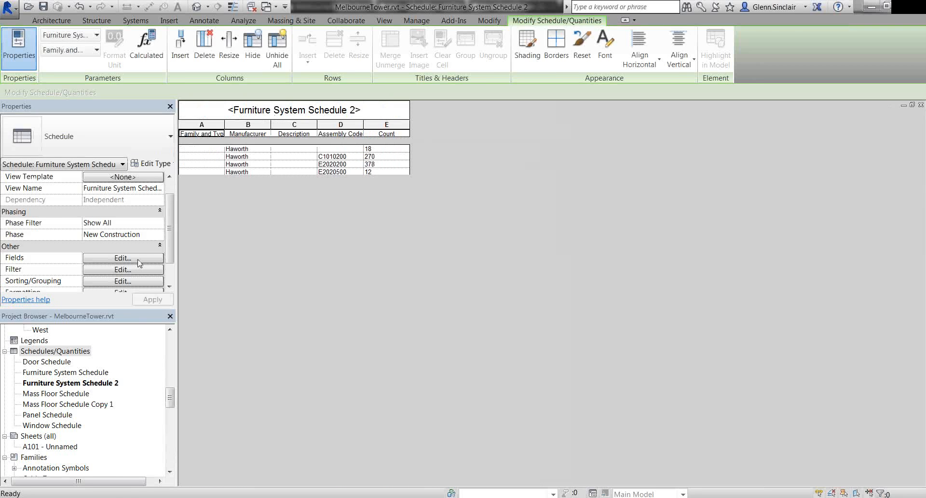
Unhide the Assembly Description field in the grouped schedule
left_click(138, 260)
left_click(270, 218)
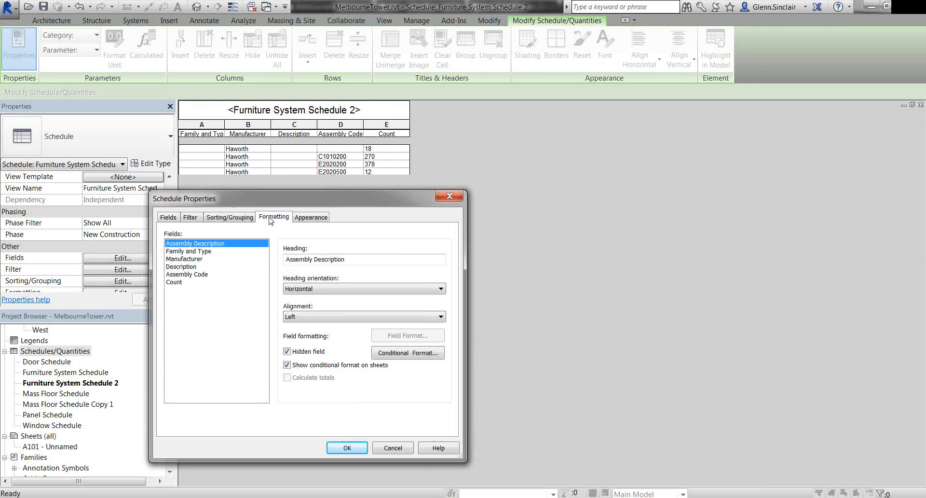
left_click(305, 355)
left_click(362, 450)
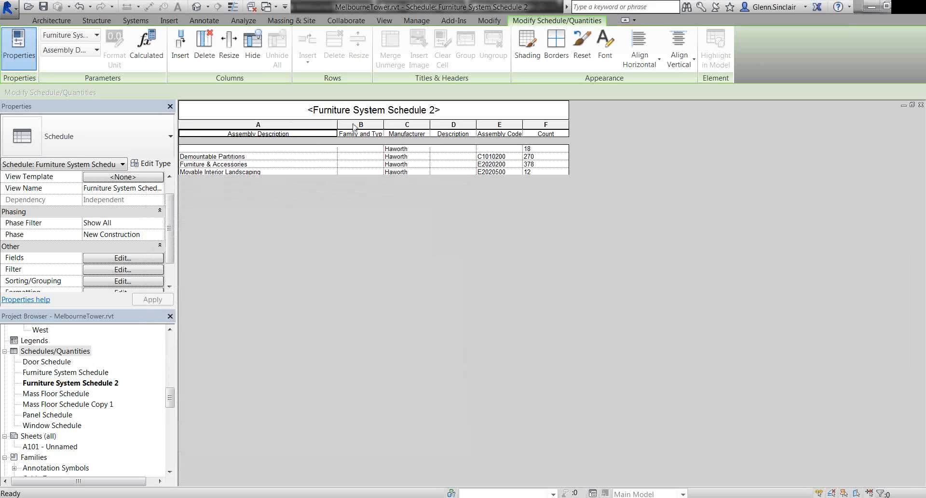
Turn itemizing every instance back on for Furniture System Schedule 2
left_click(145, 258)
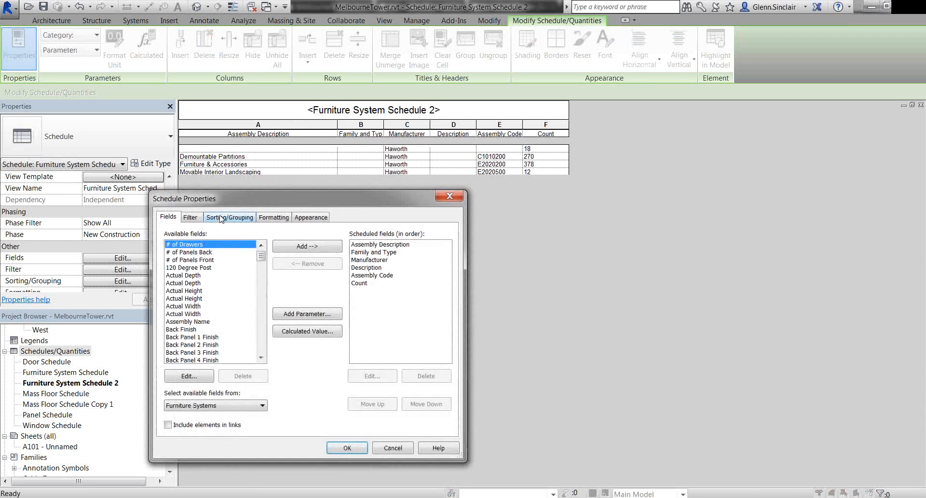
left_click(213, 218)
left_click(196, 426)
left_click(329, 447)
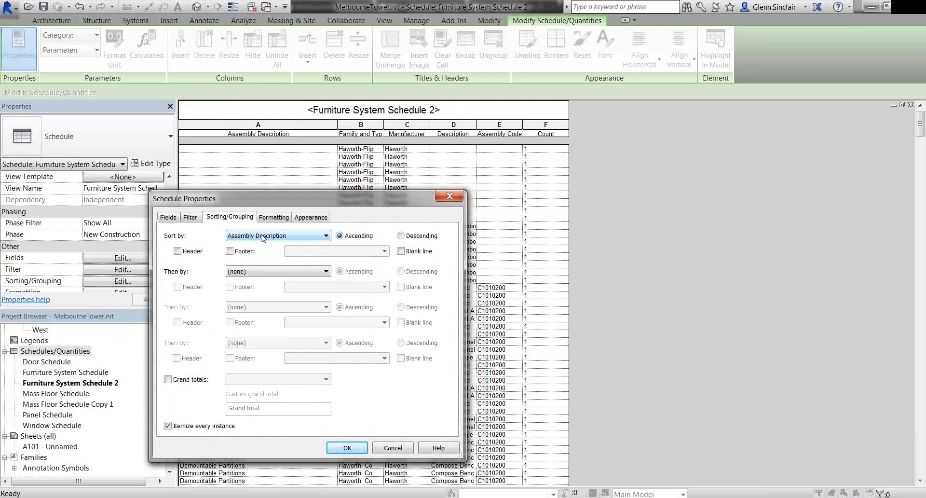
Add a footer with title, count, and totals to the Assembly Description groups and hide the Assembly Description field
left_click(235, 253)
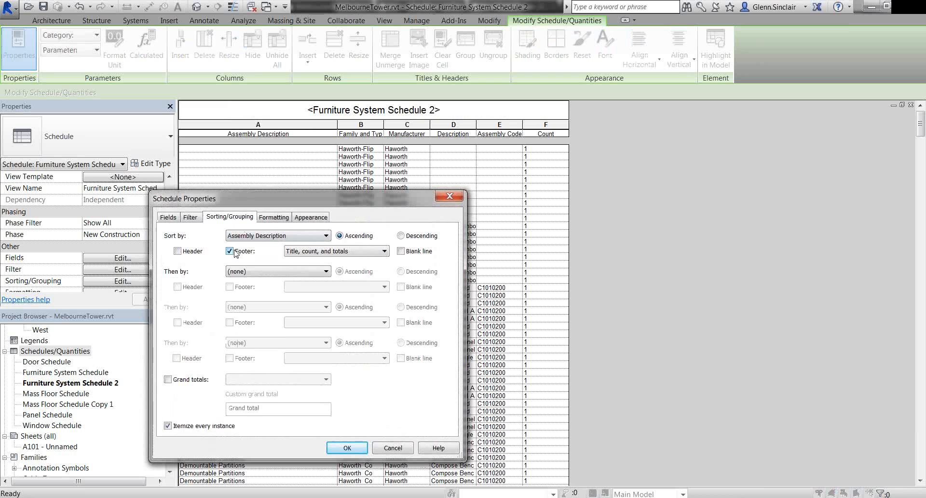
left_click(271, 217)
left_click(309, 352)
left_click(347, 448)
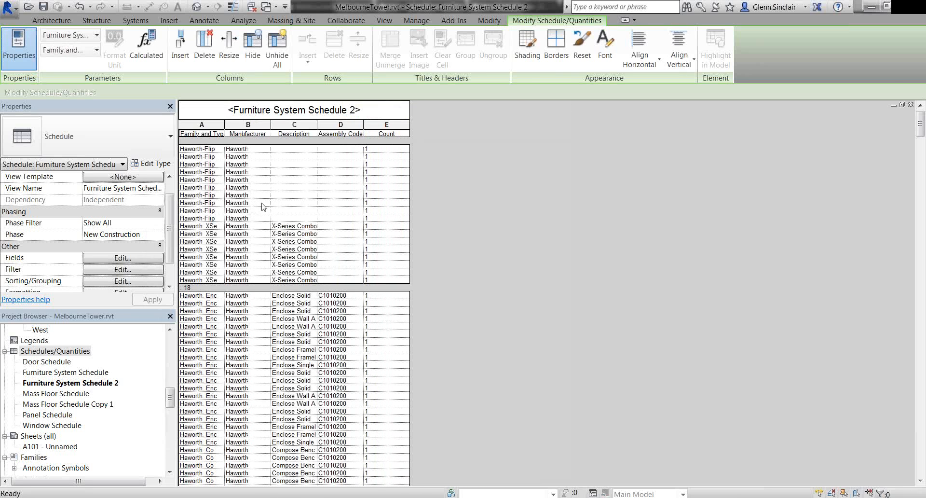
Widen the Family and Type column to show the full names and unhide the Assembly Description field
left_click_drag(224, 124, 385, 125)
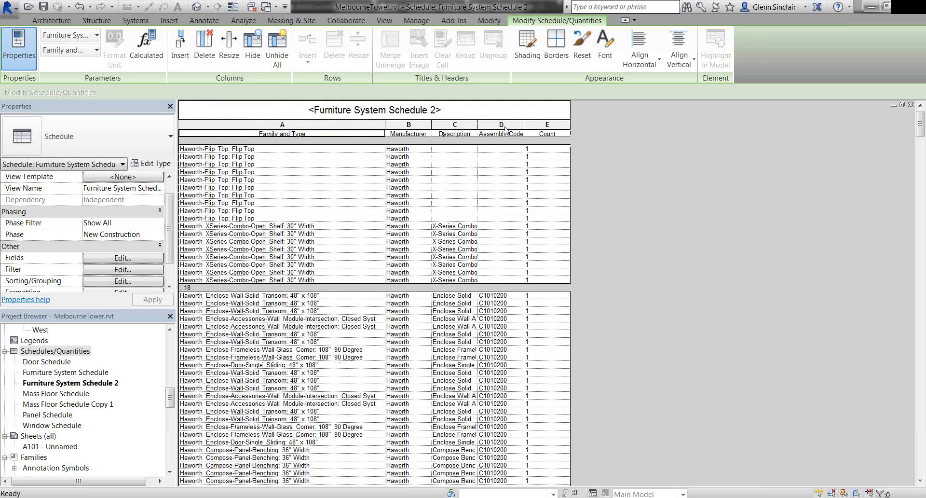
left_click(134, 260)
left_click(274, 217)
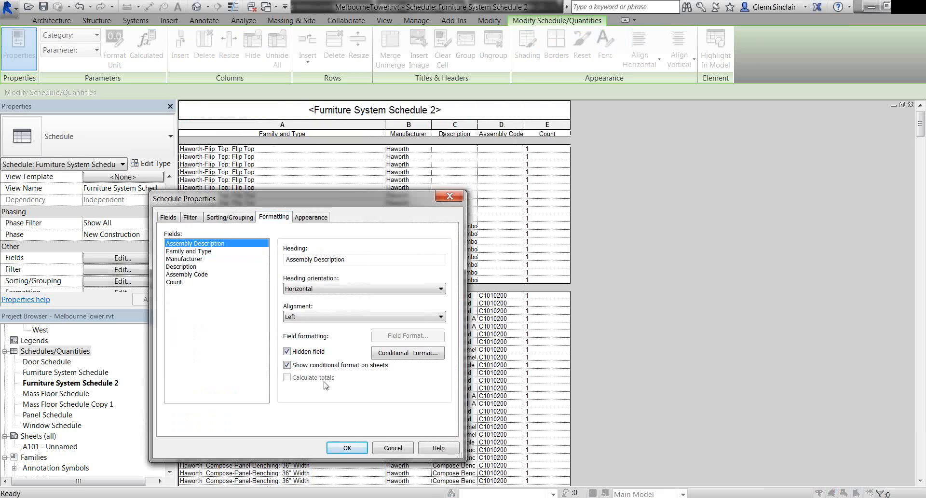
left_click(318, 351)
left_click(346, 448)
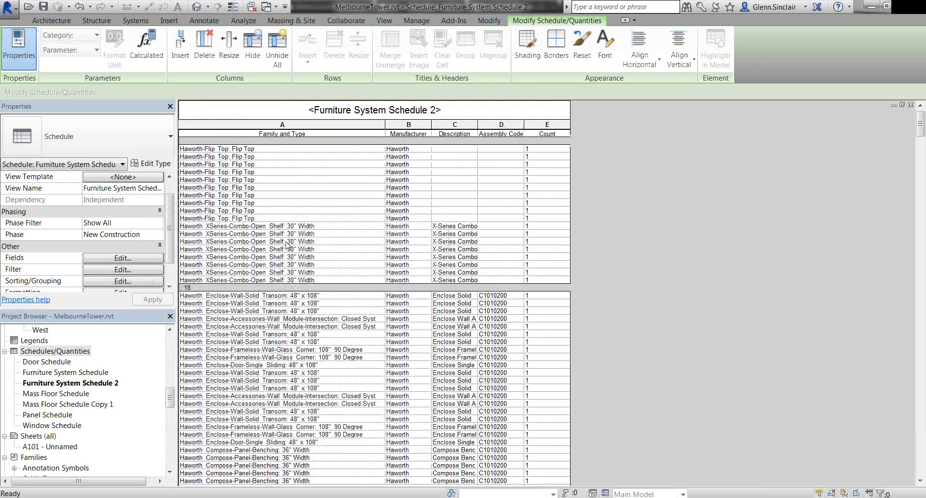
Look through the itemized rows, and open the existing Furniture System Schedule to review its grouped items and totals
scroll(291, 304, "down", 4)
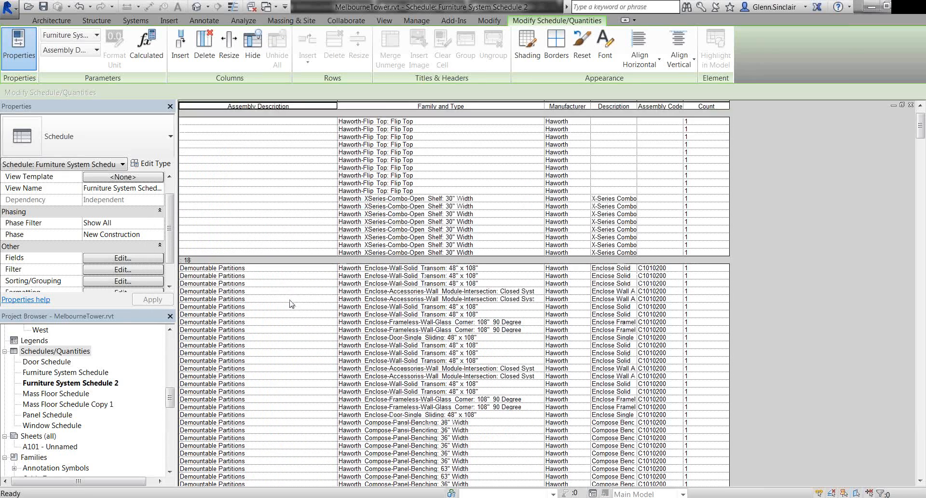
scroll(415, 322, "down", 10)
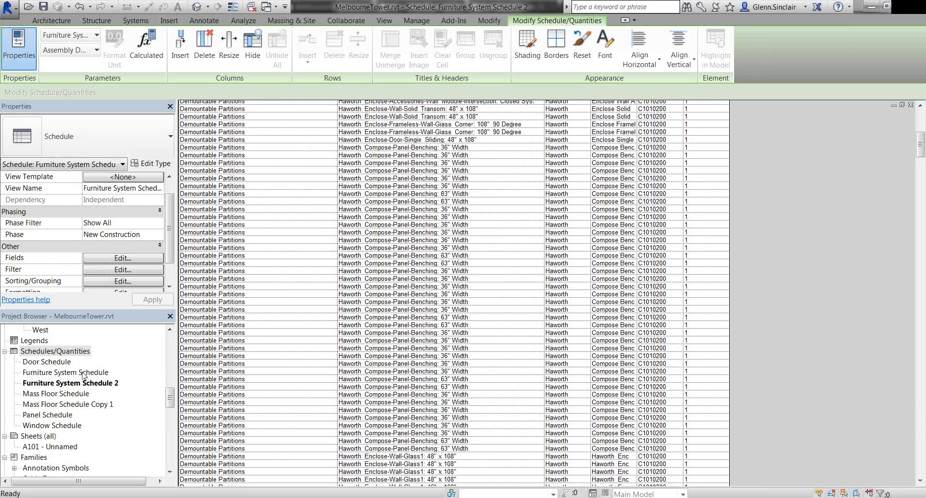
left_click(83, 376)
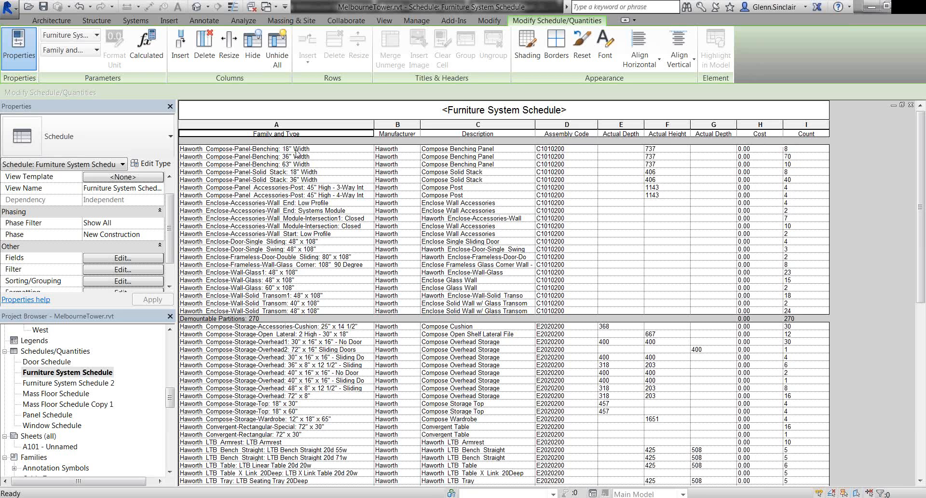
scroll(328, 165, "down", 10)
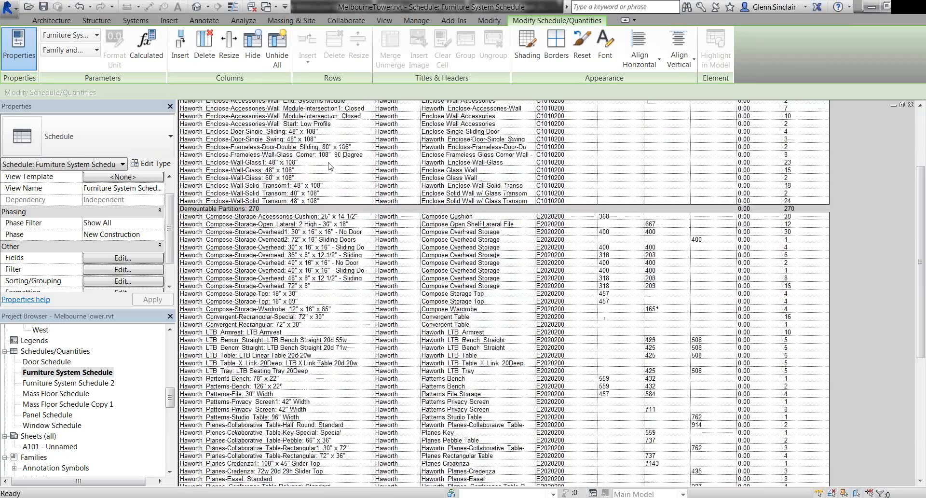
scroll(324, 184, "down", 4)
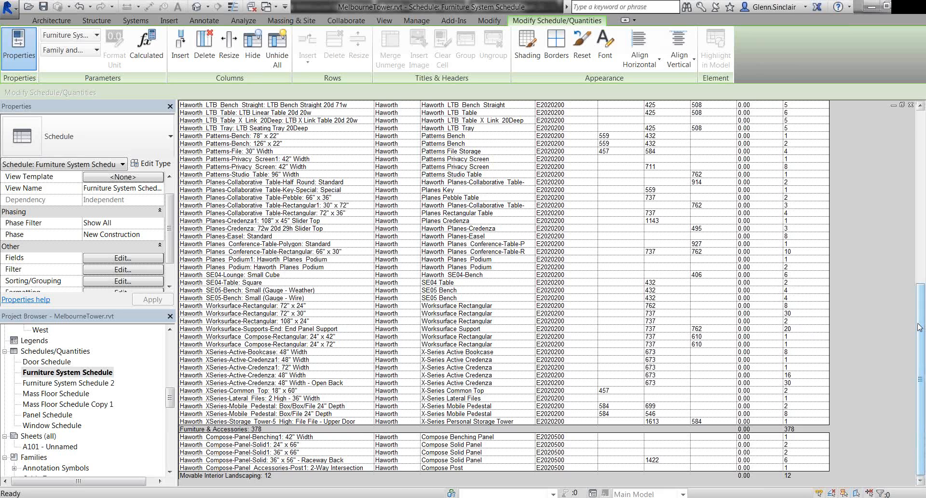
left_click_drag(919, 328, 858, 157)
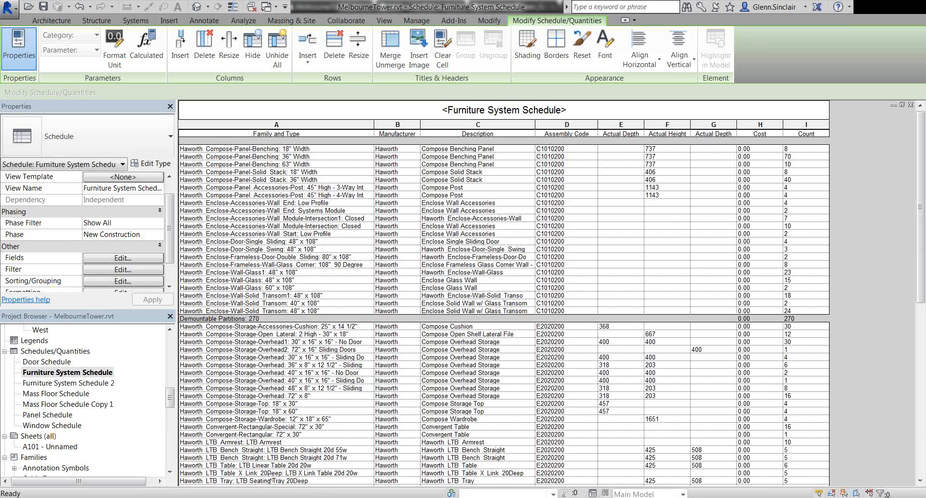
Switch to the running PowerPoint slide show and go to the Questions slide
mouse_move(229, 491)
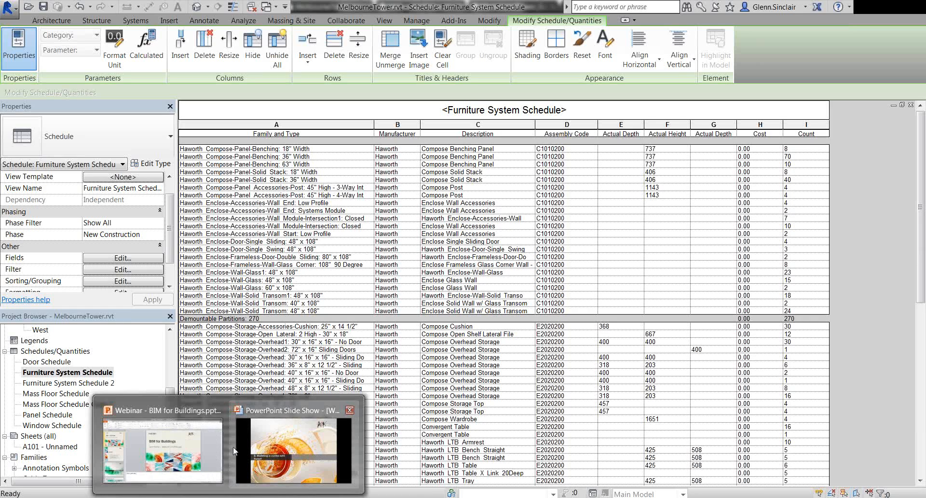
mouse_move(251, 448)
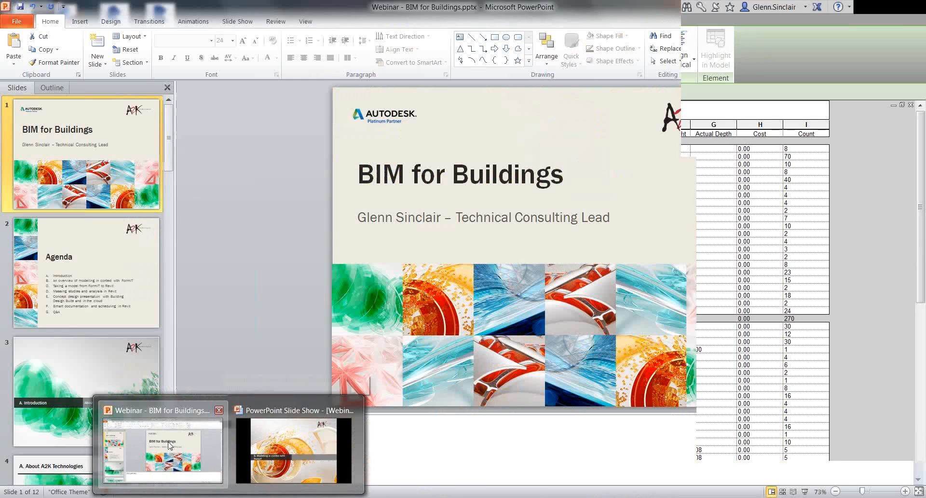
left_click(198, 445)
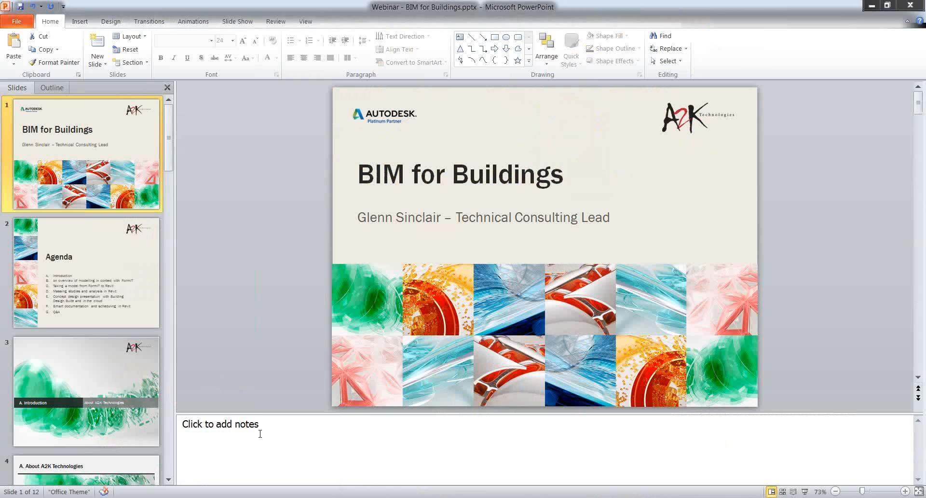
key("alt+Tab")
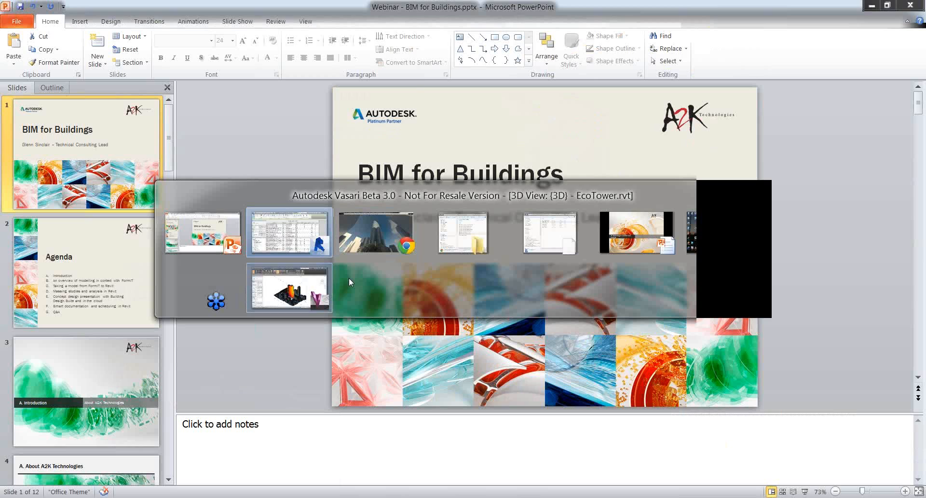
left_click(668, 235)
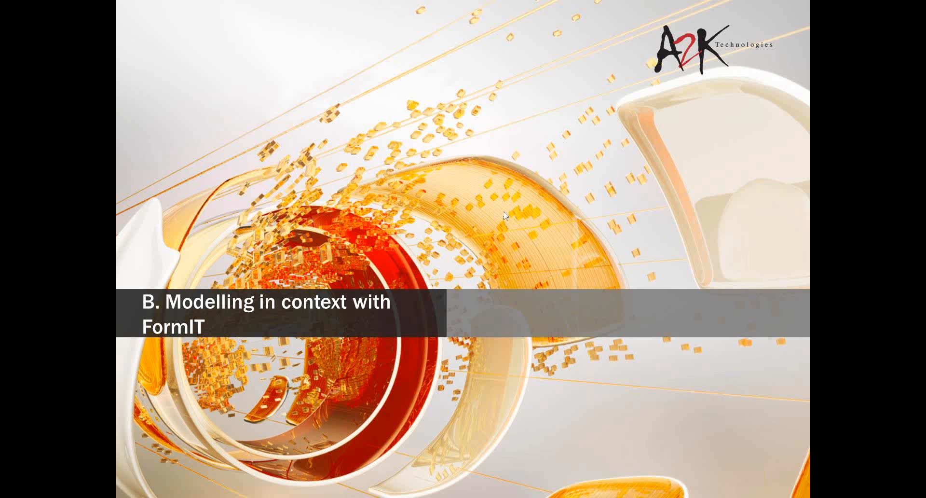
left_click(469, 248)
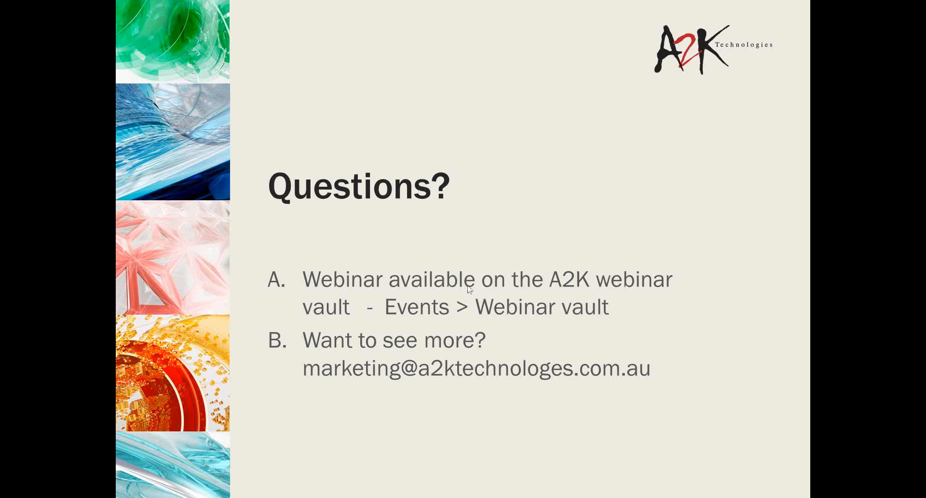
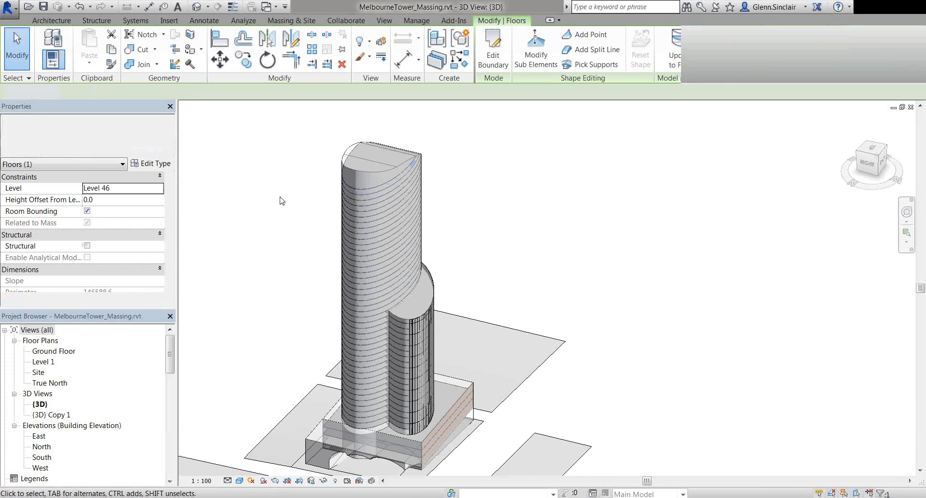
Delete the floors from the upper part of the tower, filtering the selection to Floors only so the Mass Floor category is left out
left_click_drag(304, 135, 482, 239)
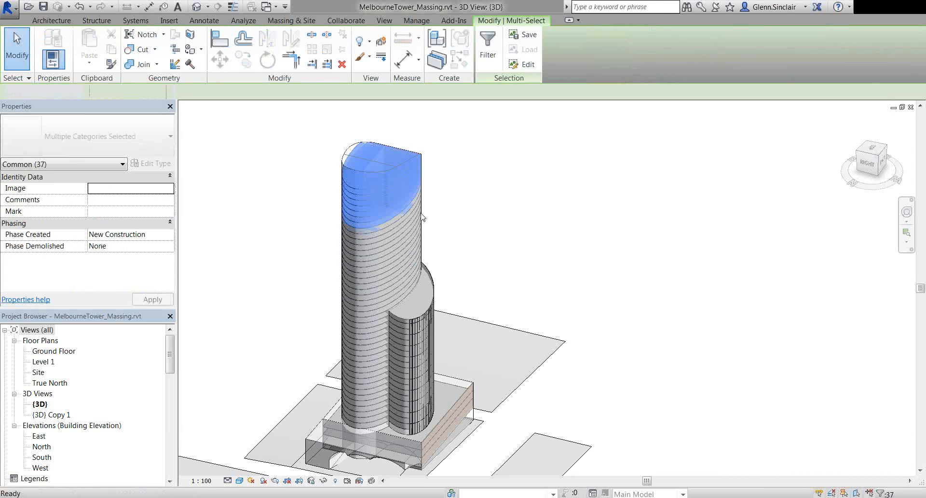
key("Delete")
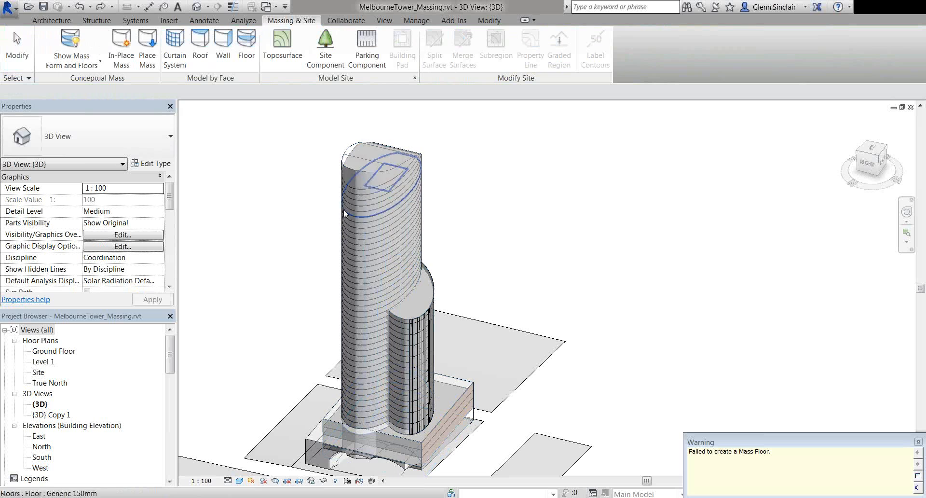
left_click_drag(301, 131, 455, 247)
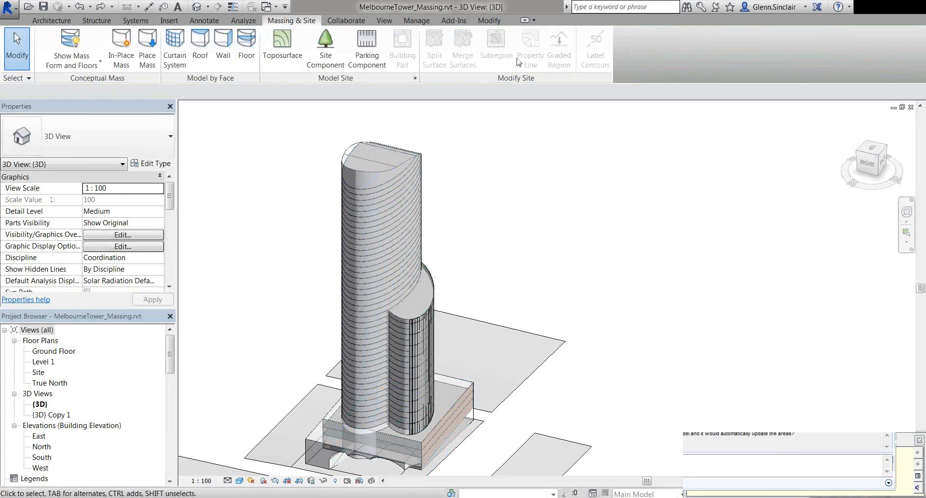
left_click(488, 47)
left_click(363, 186)
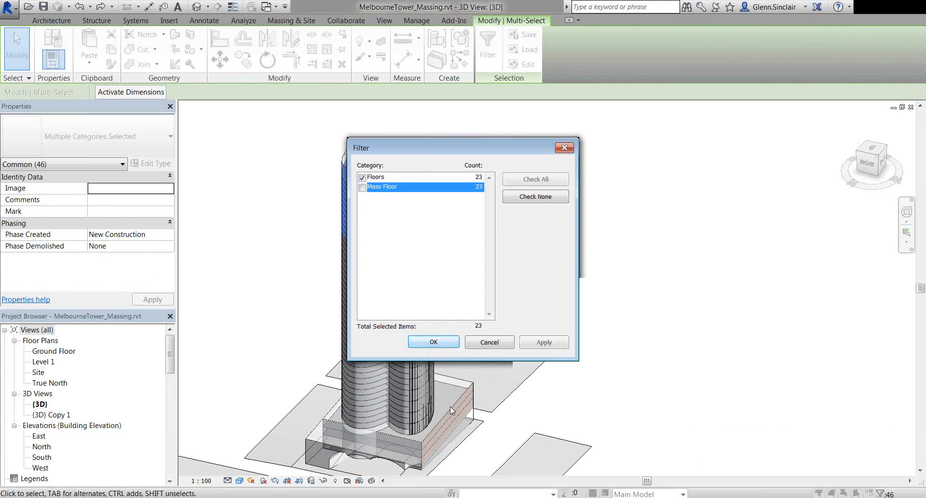
left_click(433, 342)
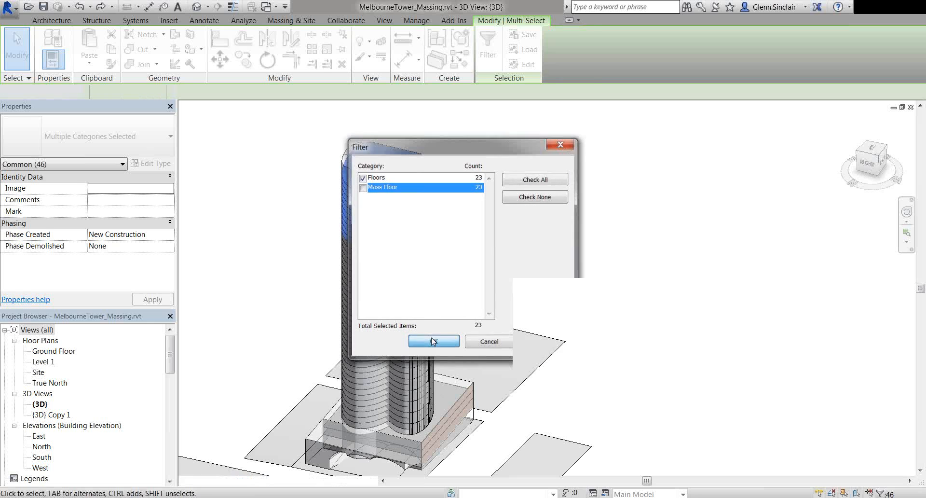
key("Delete")
Check the dimensions of the Level 45 mass floor near the top of the tower and clear the selection
scroll(324, 178, "up", 2)
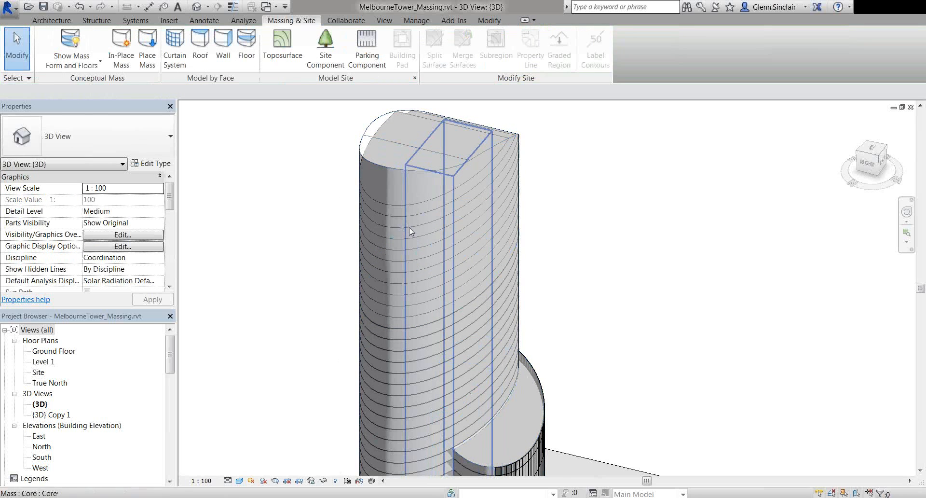
left_click(411, 226)
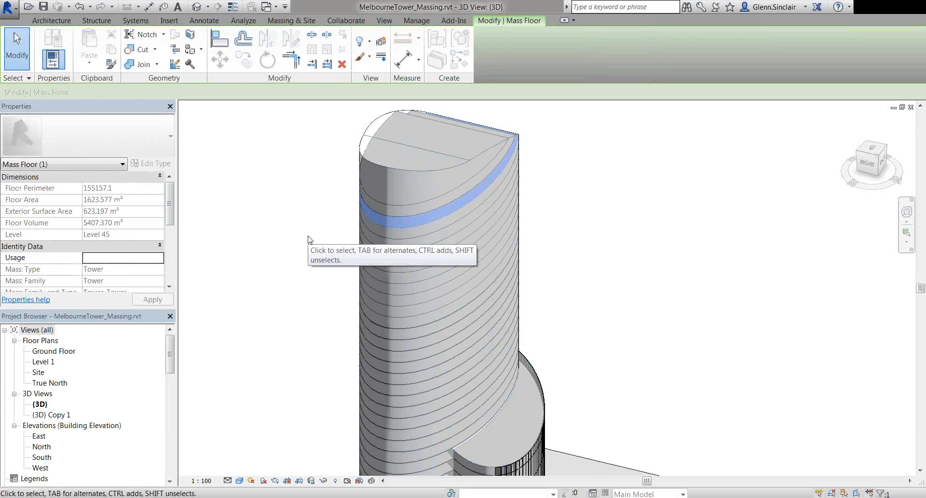
key("Escape")
Edit the Tower mass in place and enlarge the form's elliptical profile by pulling its axis end slightly outward
left_click(447, 129)
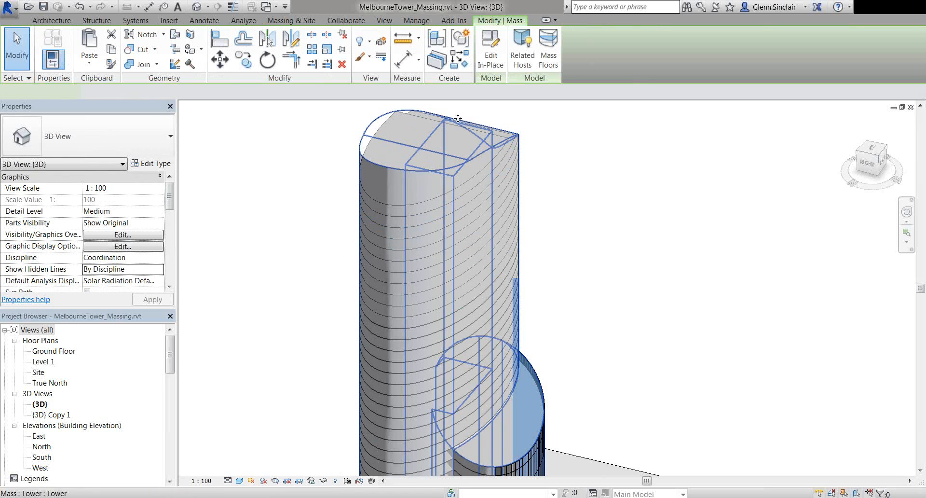
double_click(423, 132)
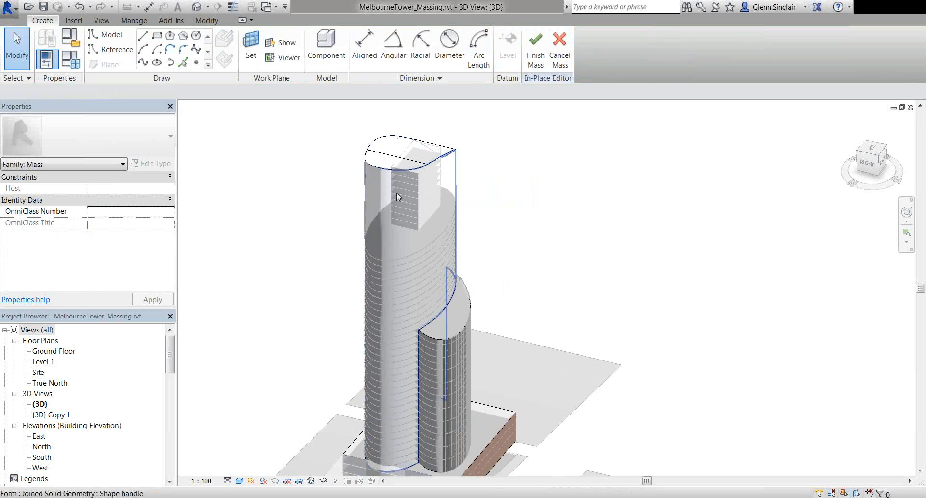
left_click(375, 198)
left_click(569, 58)
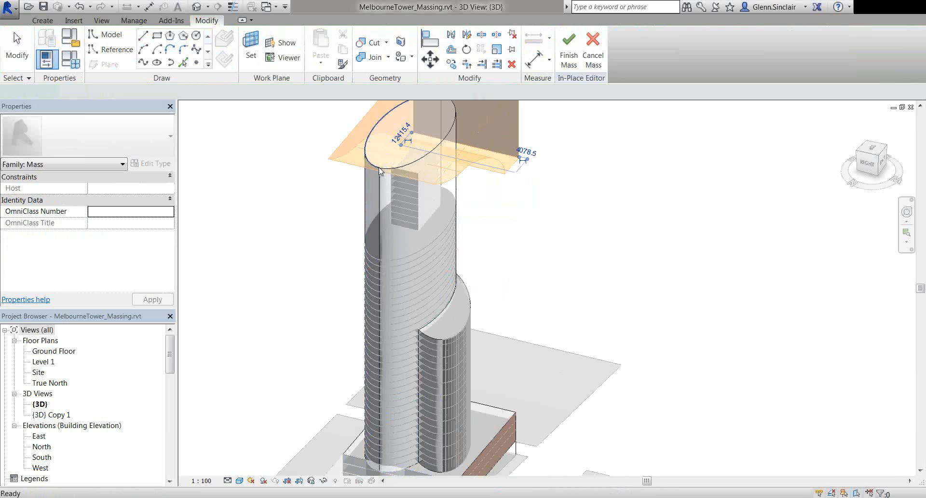
left_click(380, 167)
left_click_drag(381, 164, 371, 162)
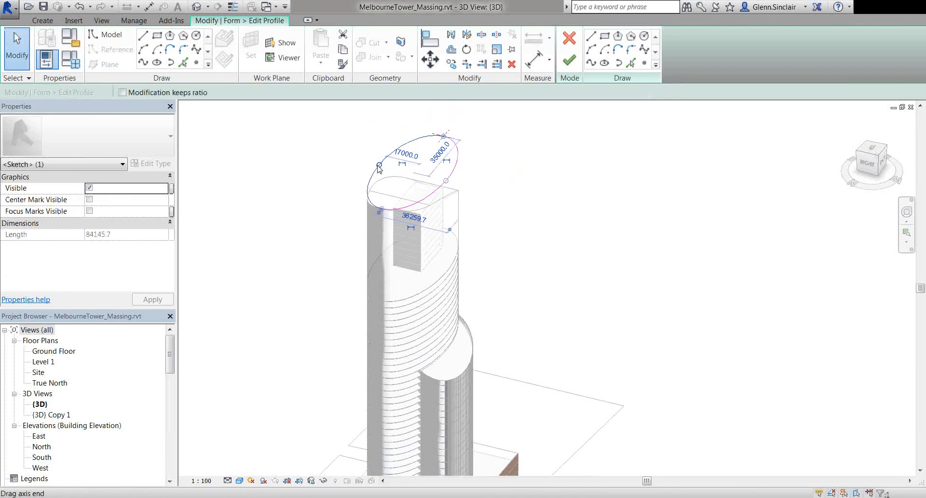
left_click(571, 64)
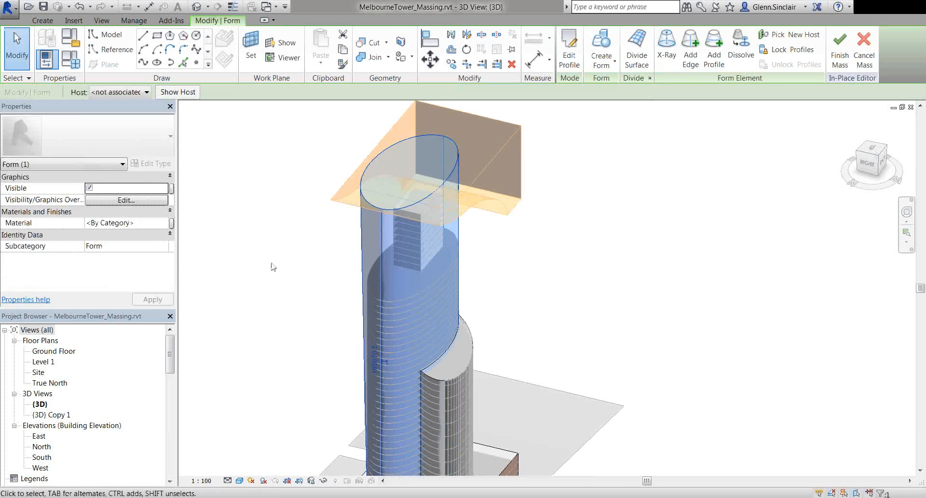
Inspect the reshaped tower form's side face, deselect it and finish the in-place mass
left_click(547, 199)
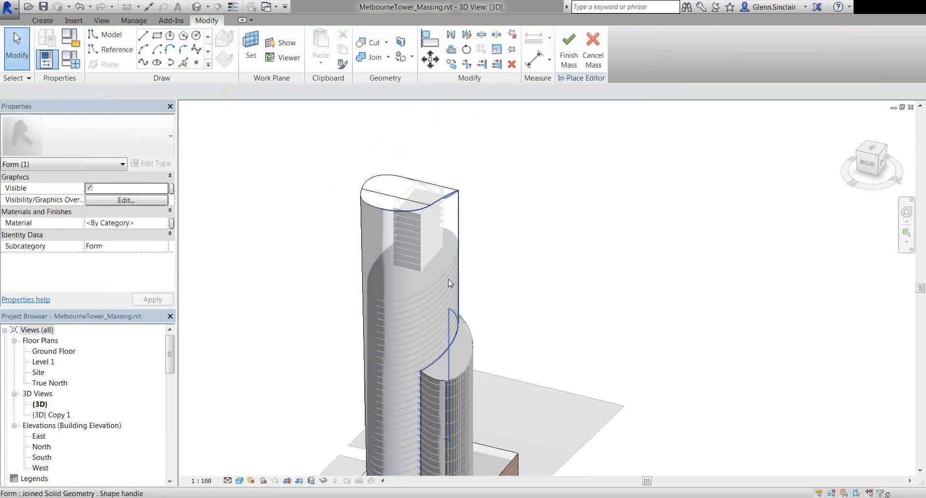
left_click(386, 276)
middle_click_drag(327, 324, 368, 290, "shift")
key("Escape")
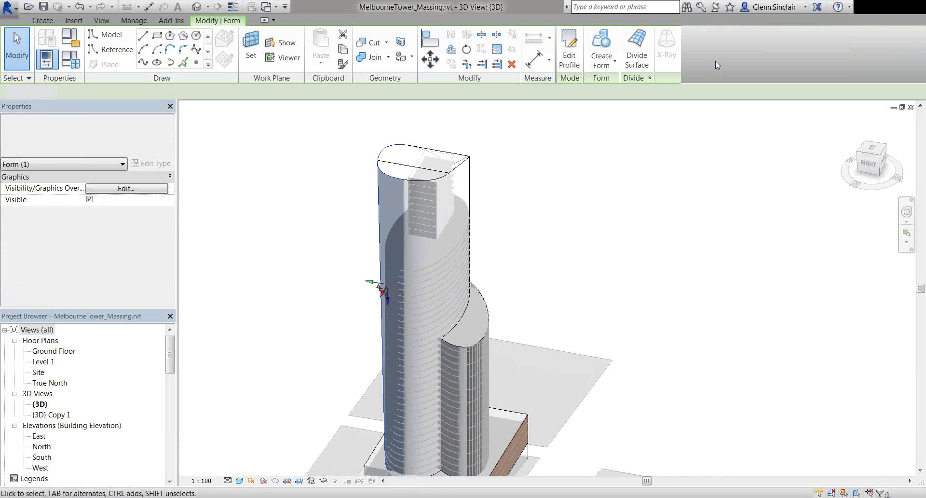
left_click(570, 56)
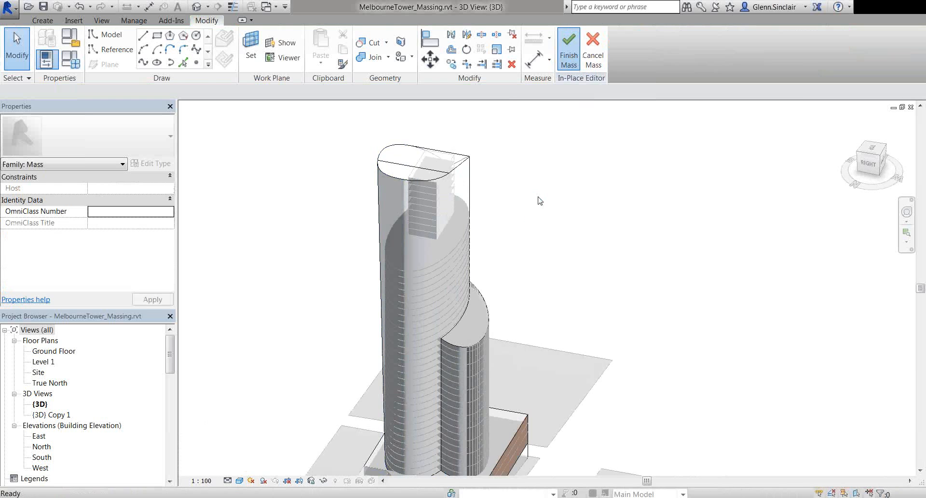
Select the Level 37 mass floor on the updated tower and check its floor area and volume
left_click(393, 212)
scroll(392, 211, "up", 3)
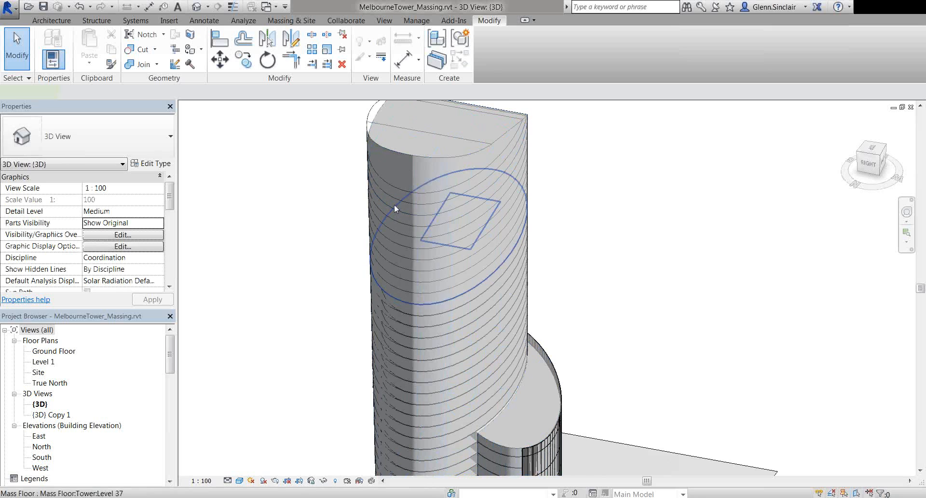
left_click(394, 204)
middle_click_drag(395, 204, 335, 231, "shift")
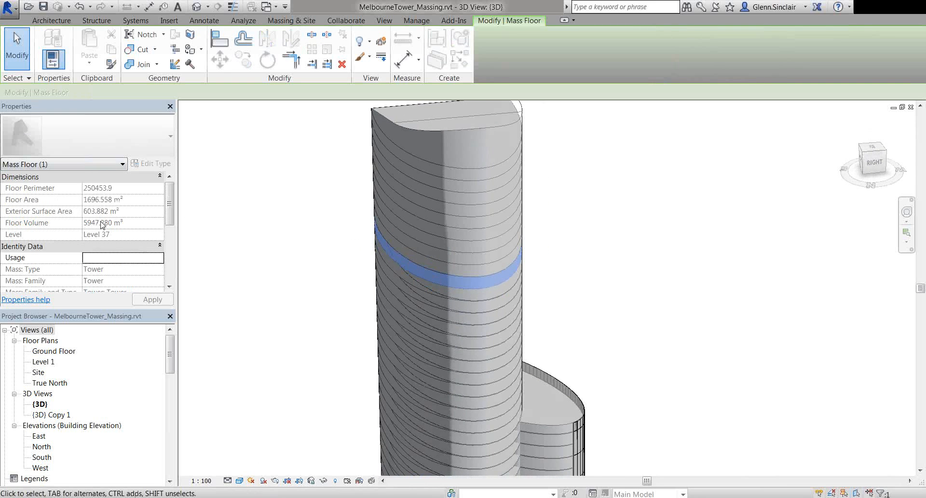
Open Mass Floor Schedule 2 and review the floor areas per level down to the grand total
left_click_drag(171, 362, 171, 400)
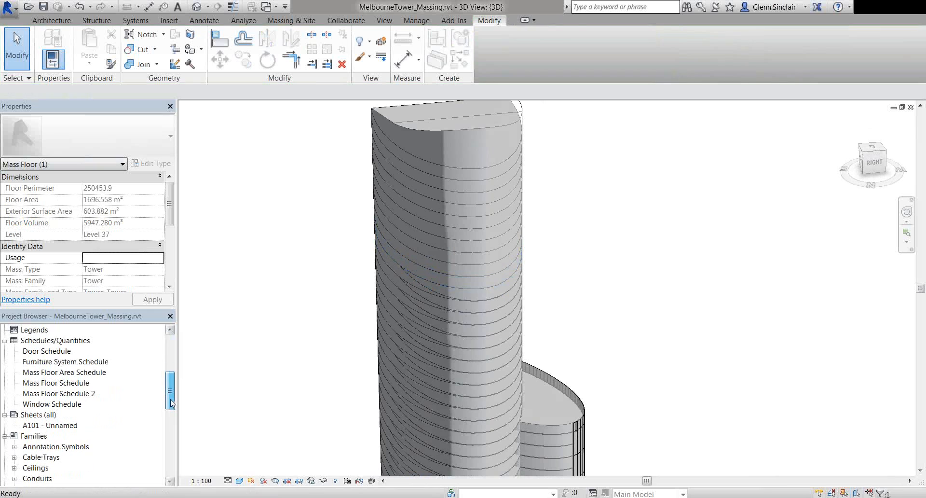
double_click(70, 392)
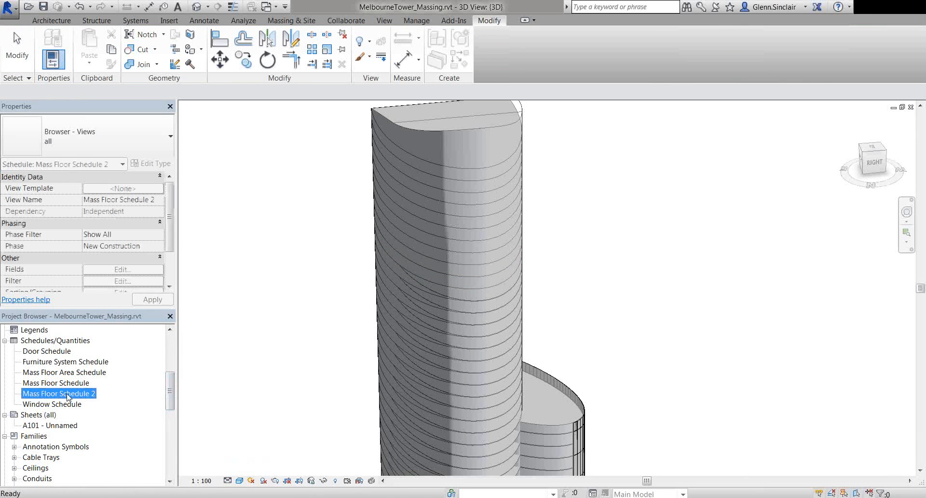
scroll(313, 381, "down", 3)
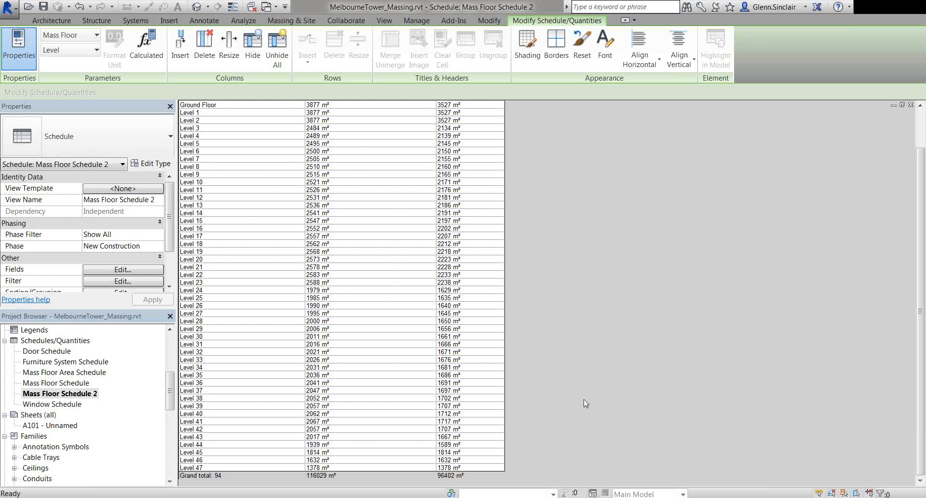
left_click(72, 372)
scroll(91, 361, "up", 5)
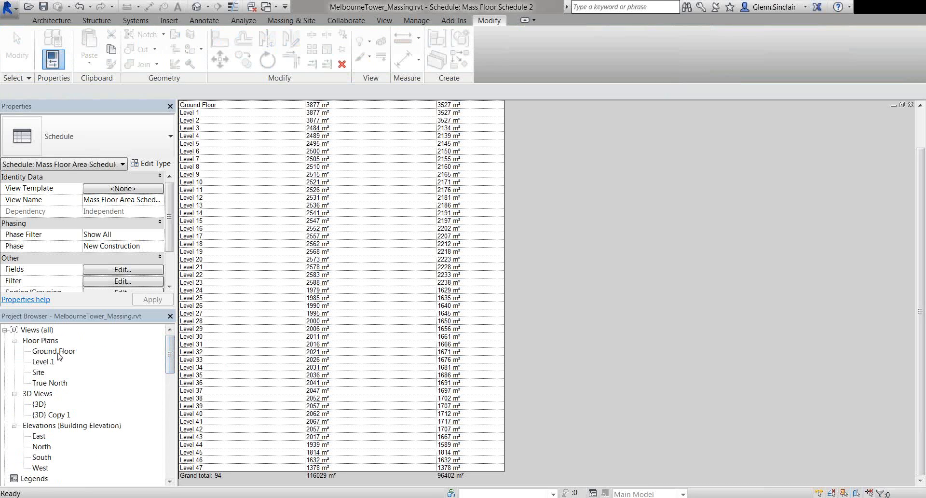
Return to the 3D view, select the Level 39 mass floor and review its dimensions and identity data
left_click(193, 3)
middle_click_drag(527, 208, 483, 222)
middle_click_drag(484, 221, 492, 239, "shift")
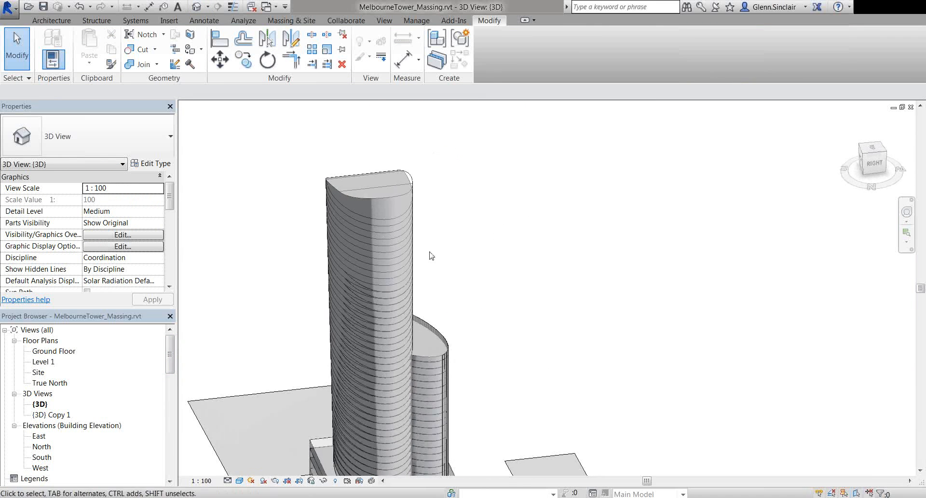
scroll(354, 237, "up", 4)
scroll(355, 237, "down", 2)
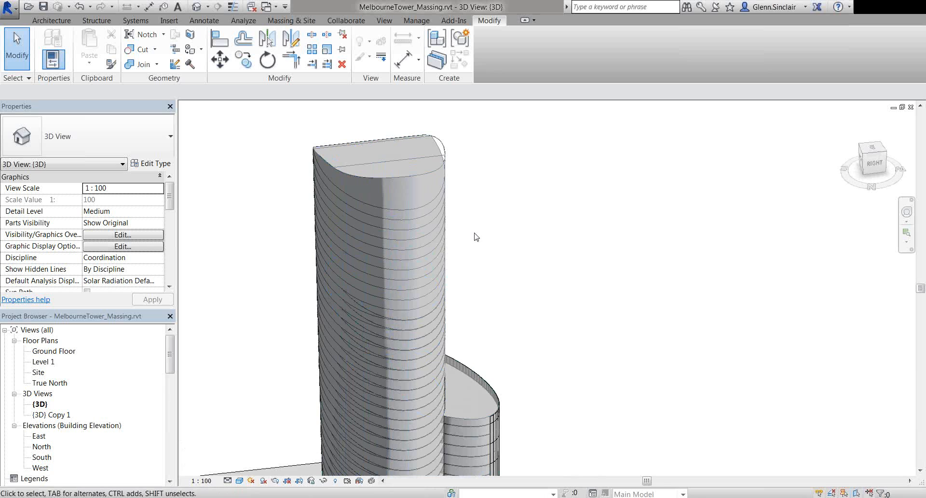
scroll(476, 234, "down", 2)
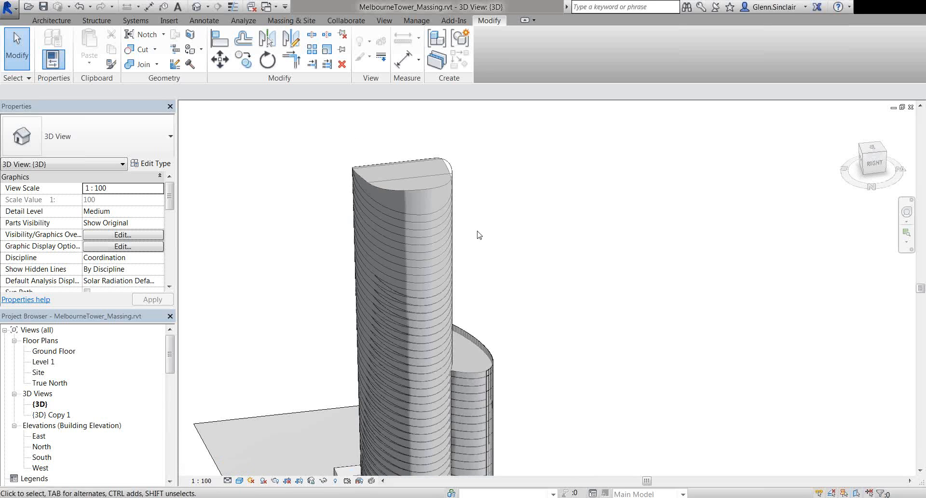
key("Tab")
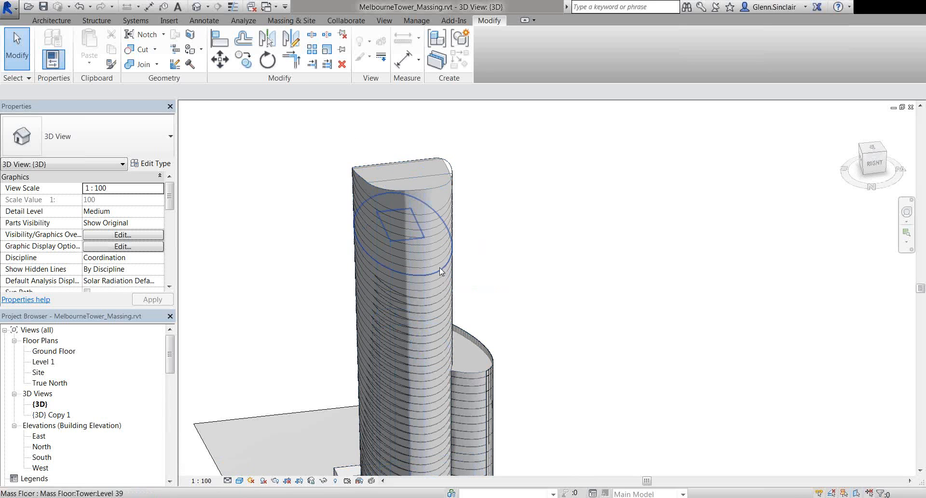
left_click(440, 268)
middle_click_drag(358, 264, 381, 247, "shift")
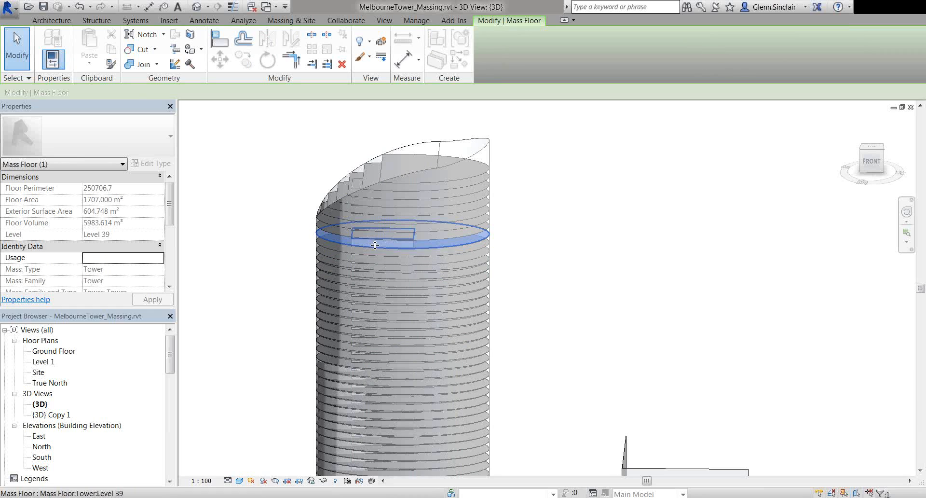
left_click_drag(170, 206, 171, 264)
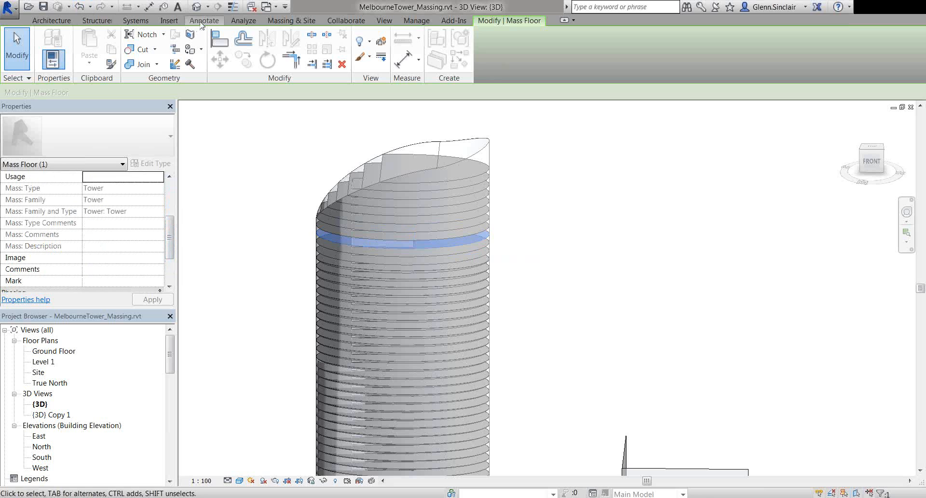
Examine the NLA project parameter's type, grouping and assigned Mass subcategories, and close its settings without saving changes
left_click(416, 21)
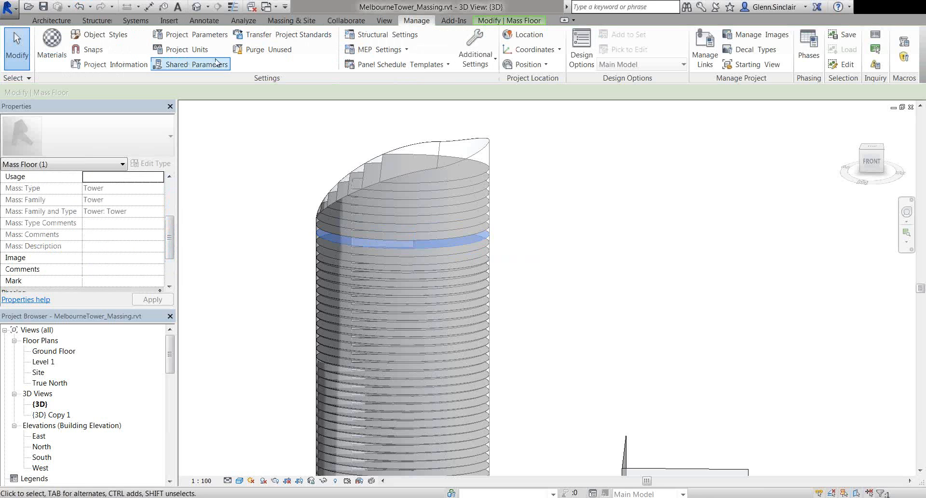
left_click(208, 35)
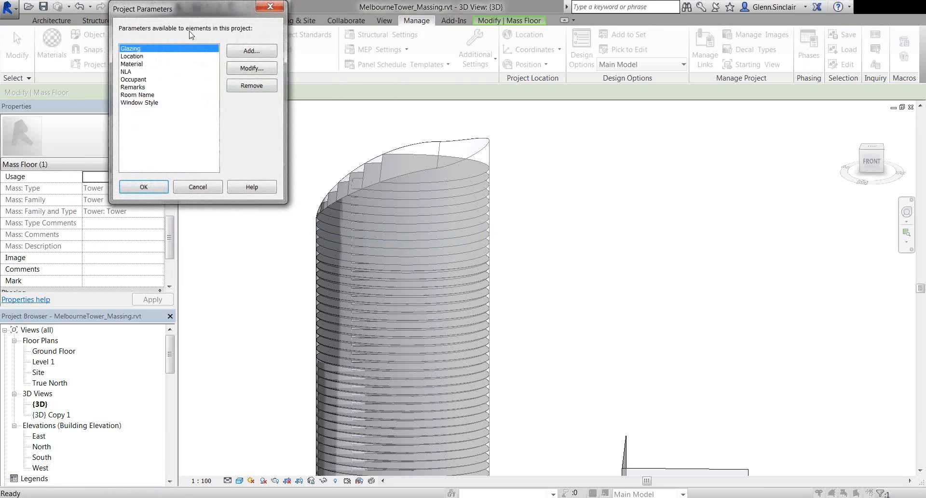
left_click(137, 72)
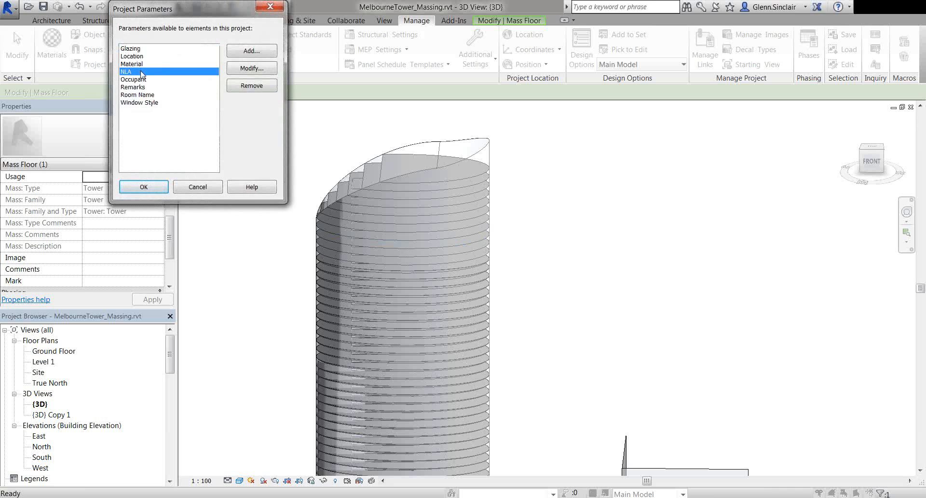
left_click(251, 68)
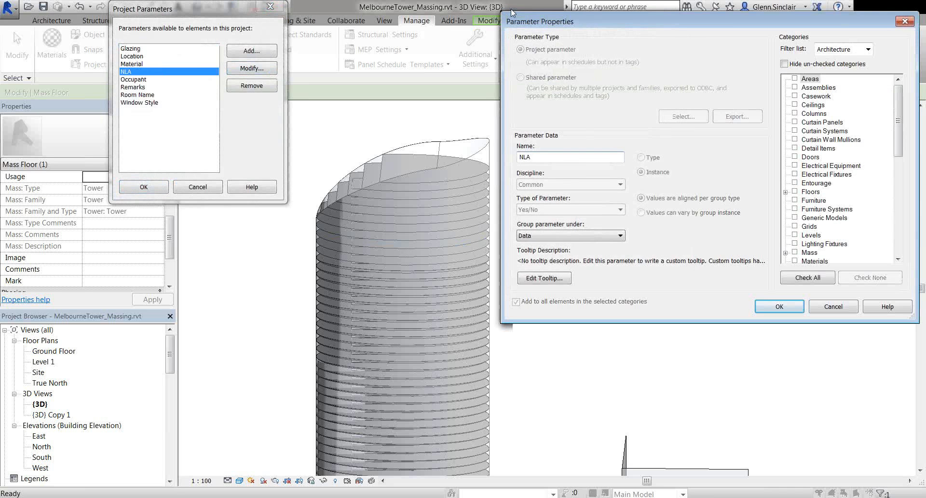
left_click_drag(518, 23, 89, 21)
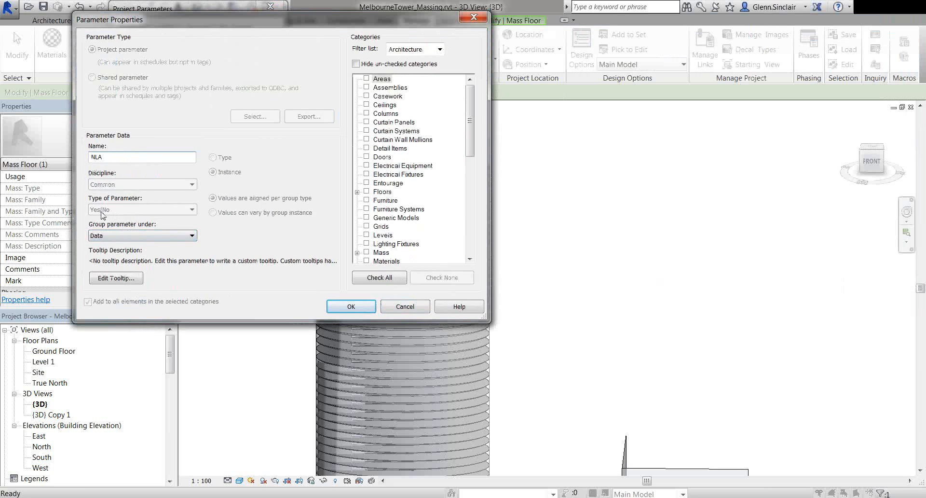
left_click_drag(467, 135, 467, 180)
left_click(357, 122)
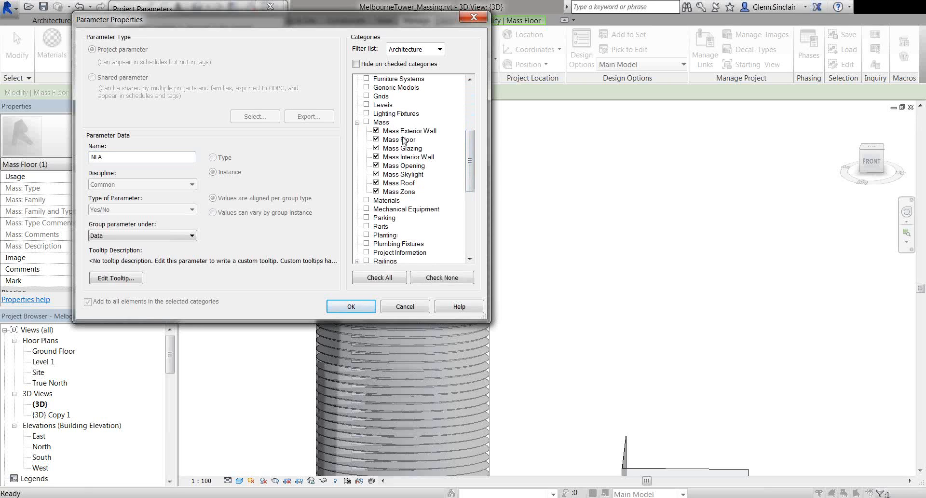
left_click(406, 306)
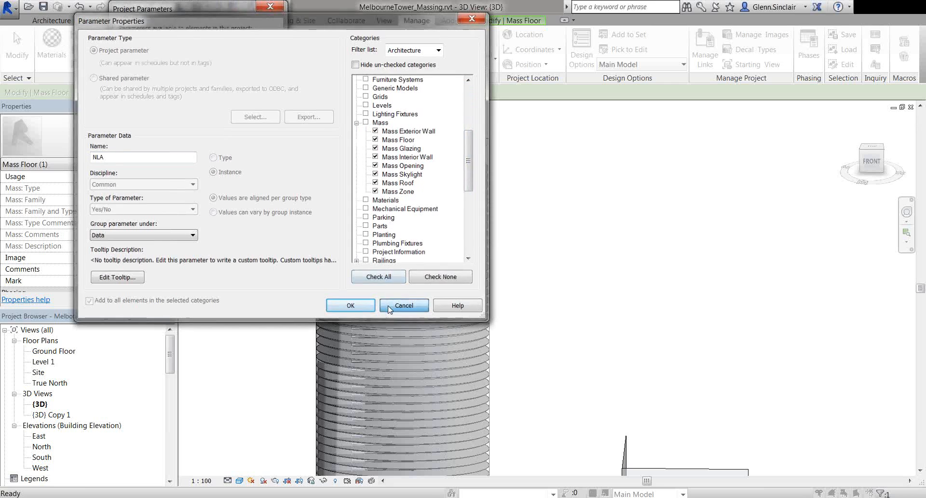
left_click(198, 186)
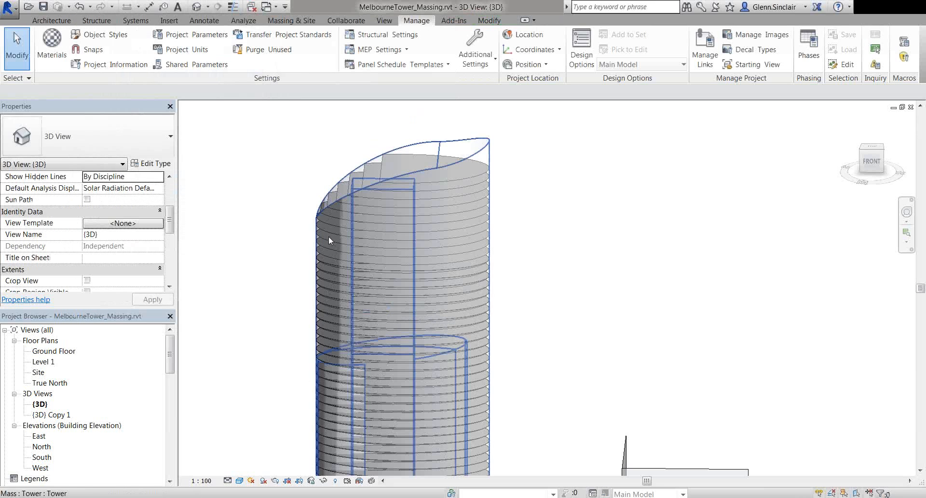
Select a mass floor near the top of the tower and toggle its NLA parameter off and back on
left_click(329, 236)
scroll(87, 241, "down", 3)
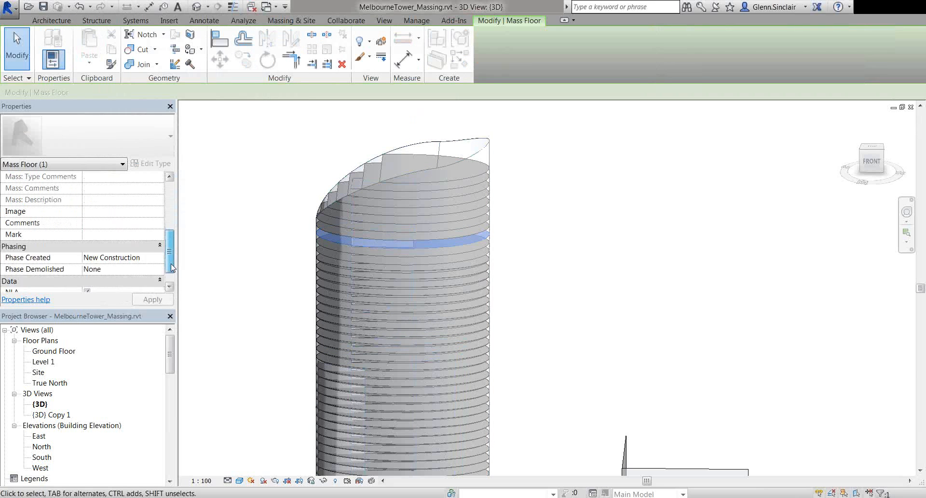
left_click(87, 269)
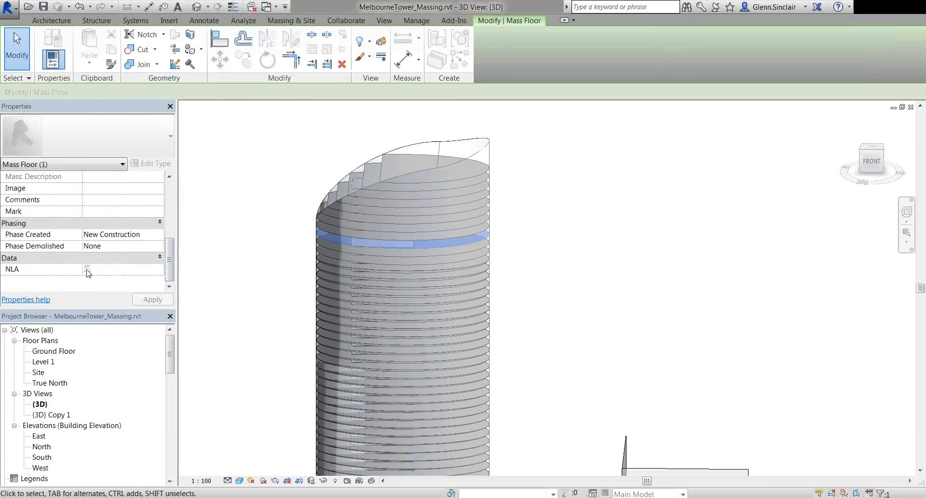
left_click(87, 270)
left_click(89, 268)
Open Mass Floor Schedule 2 and unhide the NLA field in its formatting settings
left_click(66, 408)
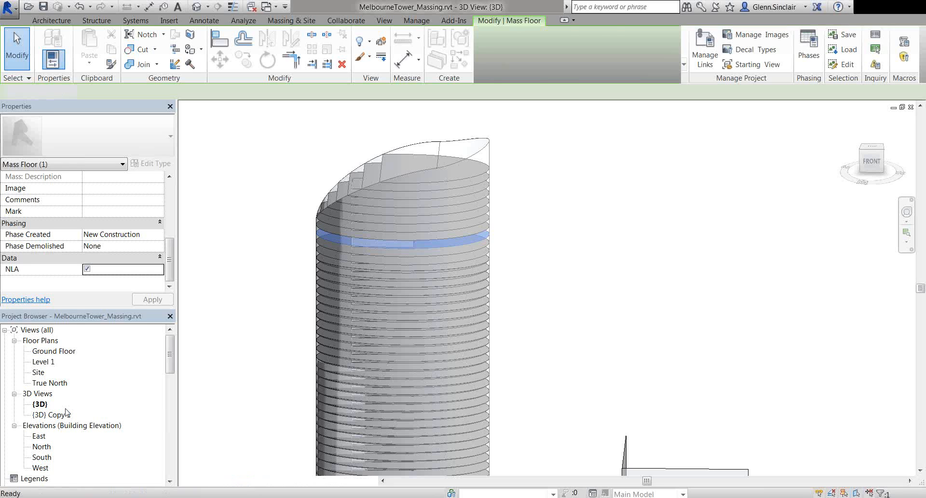
scroll(66, 409, "down", 2)
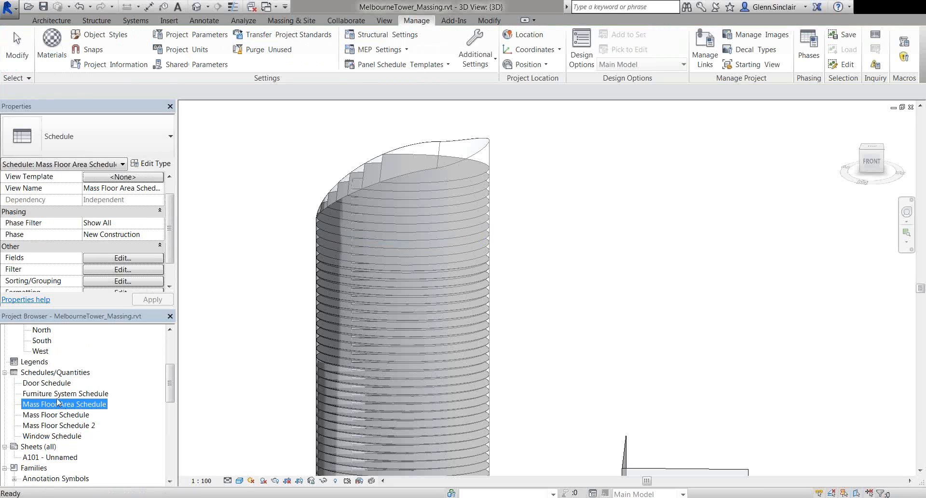
double_click(74, 425)
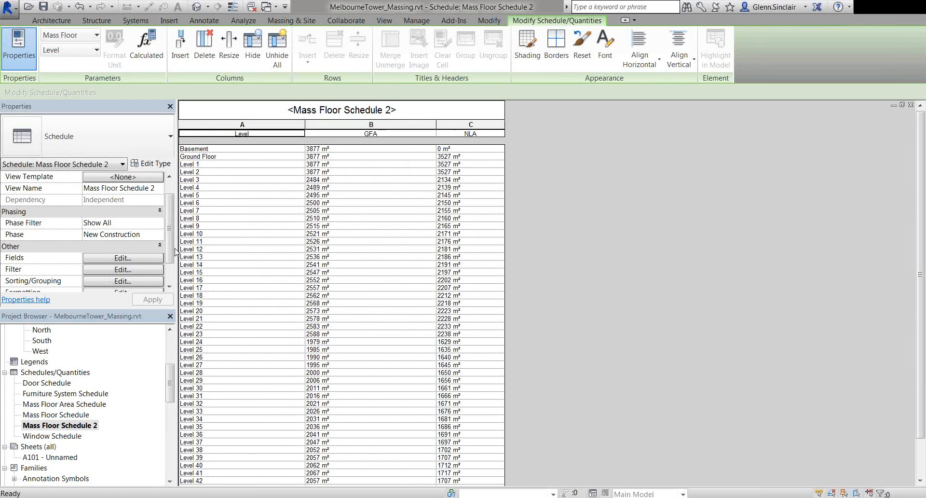
left_click(153, 260)
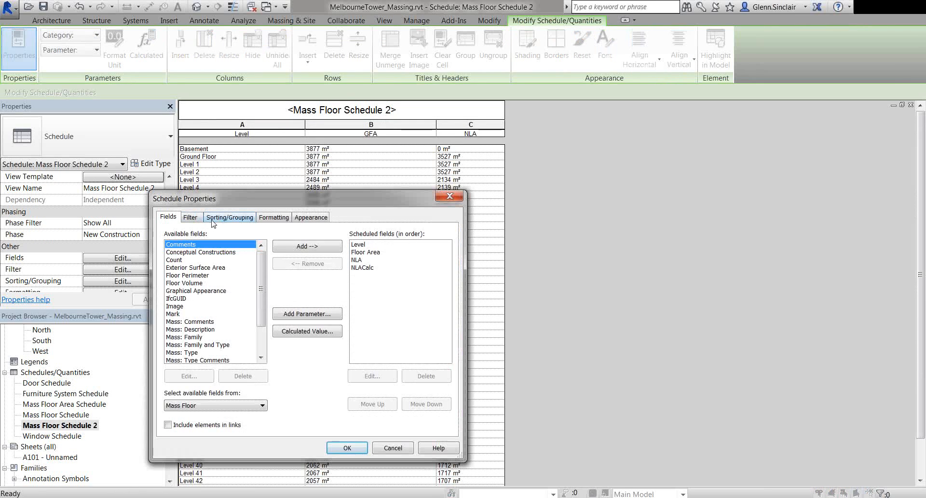
left_click(219, 218)
left_click(272, 218)
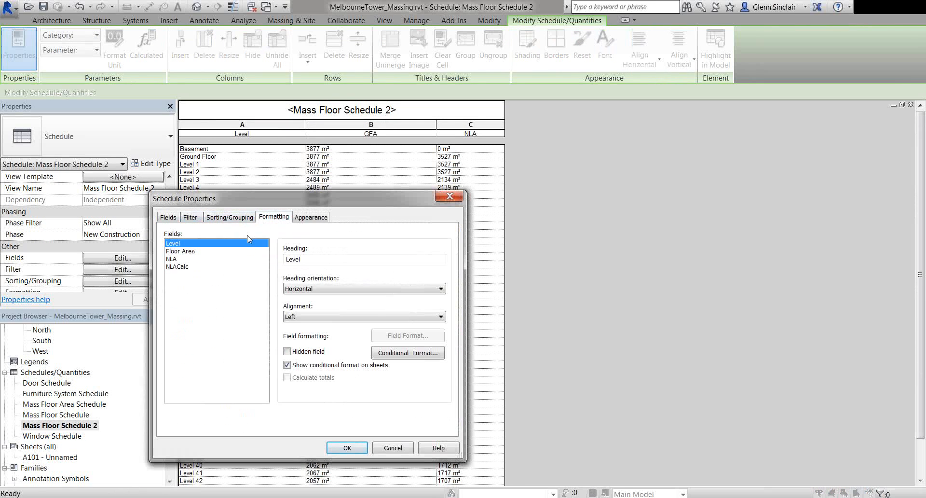
left_click(180, 260)
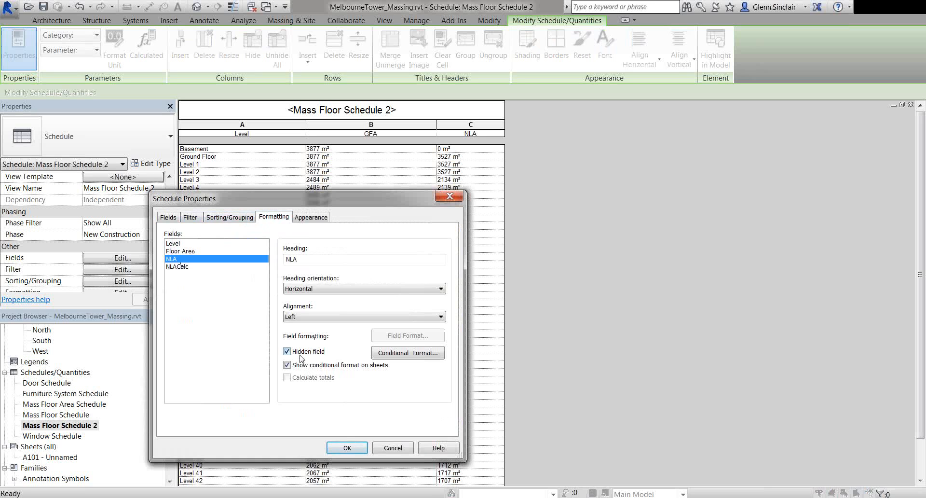
left_click(347, 447)
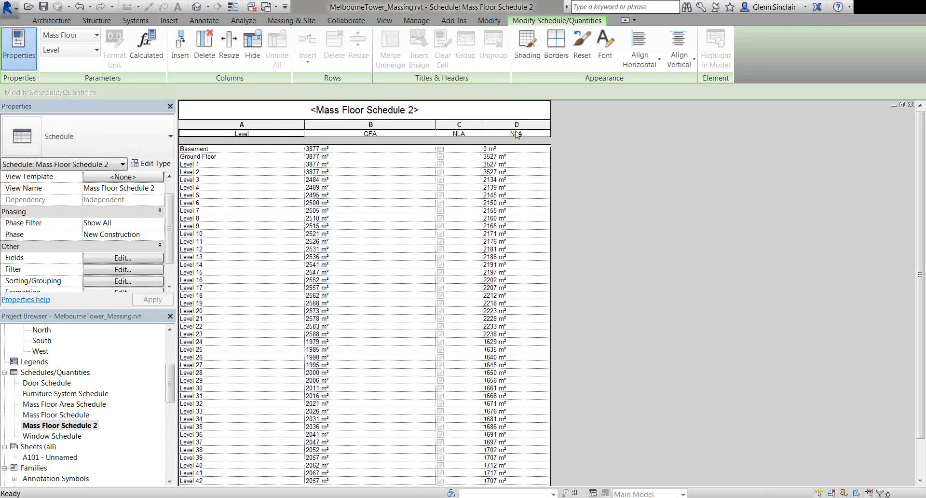
Turn off the NLA option for the Ground Floor row in the schedule
left_click(441, 157)
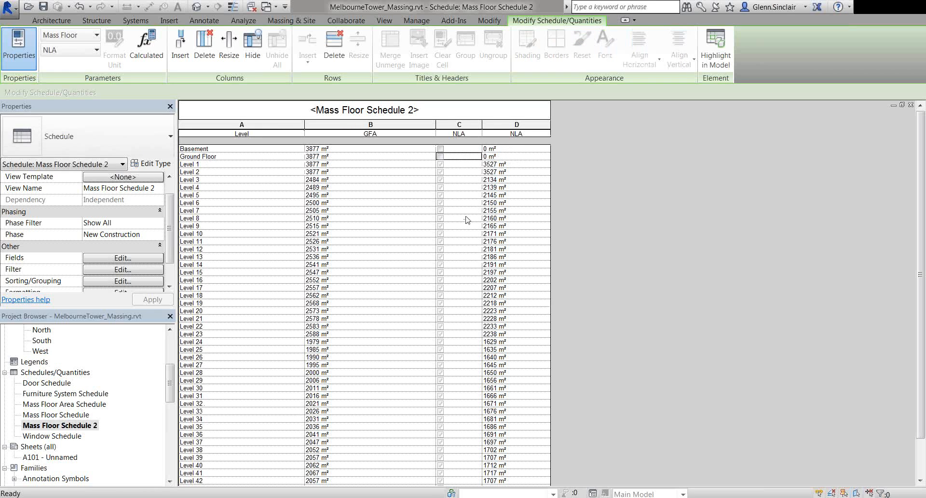
left_click(622, 352)
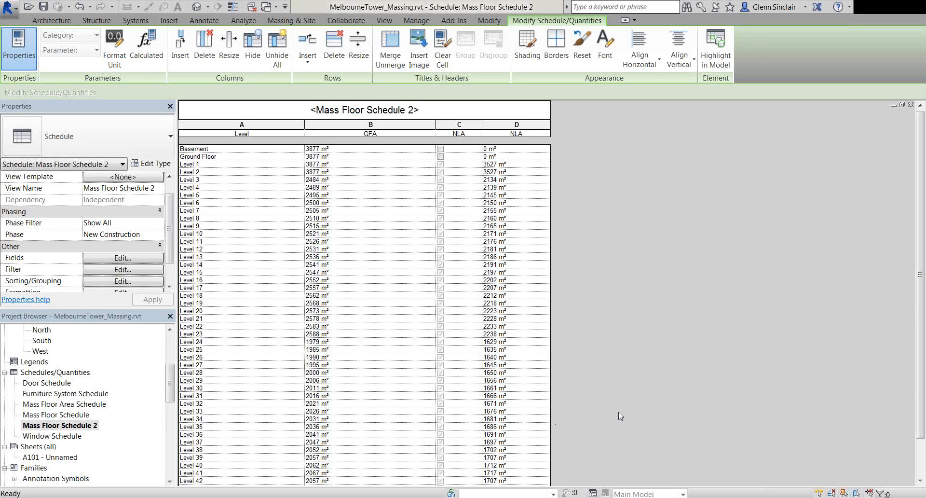
Open the (3D) Copy 1 view, inspect the tower within its city surroundings and check the selection of the Melbourne Context Small mass
left_click(202, 7)
scroll(427, 241, "down", 5)
middle_click_drag(465, 228, 352, 263, "shift")
left_click(67, 394)
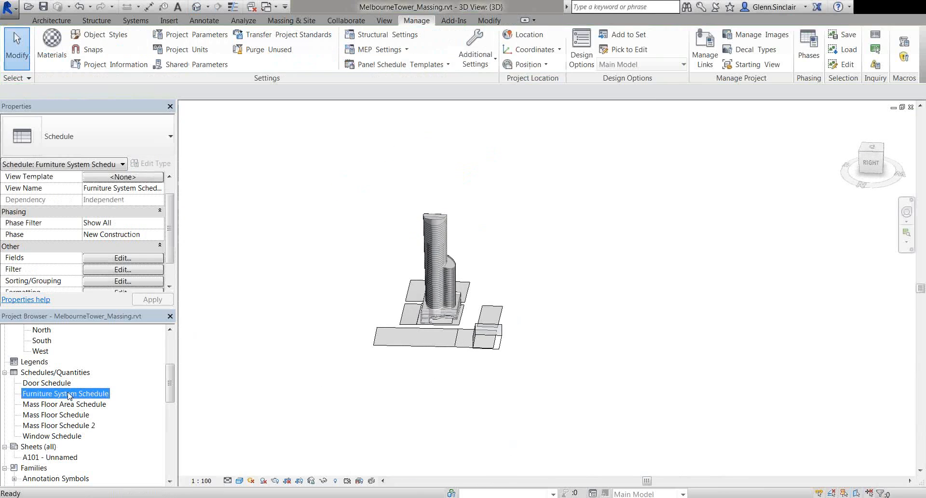
scroll(67, 393, "up", 3)
double_click(51, 372)
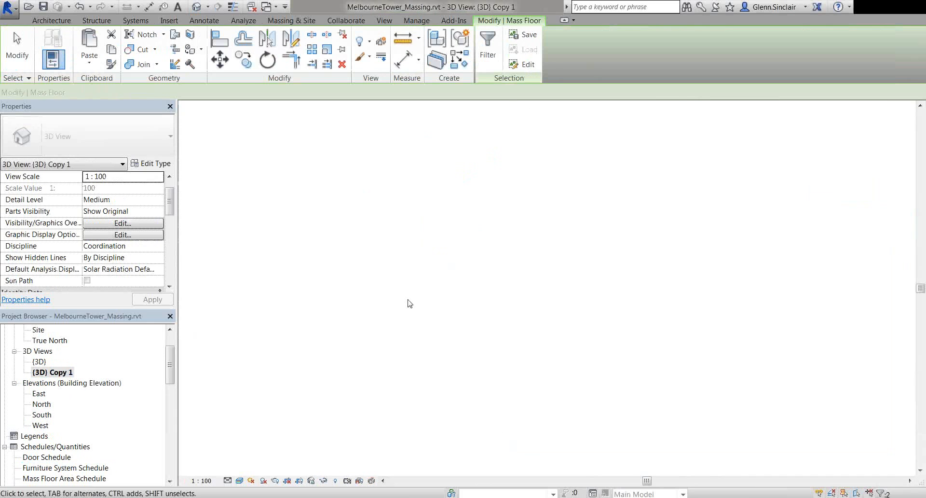
scroll(394, 285, "down", 2)
scroll(426, 302, "up", 4)
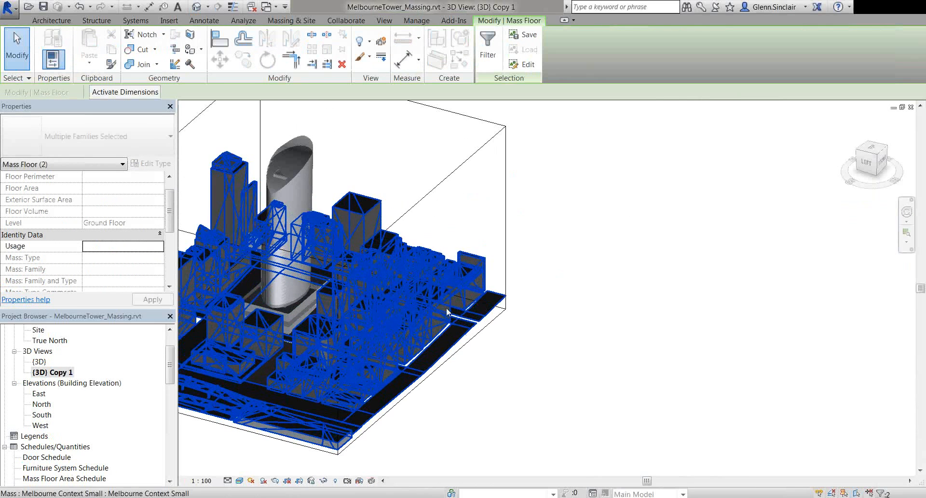
middle_click_drag(475, 241, 546, 267)
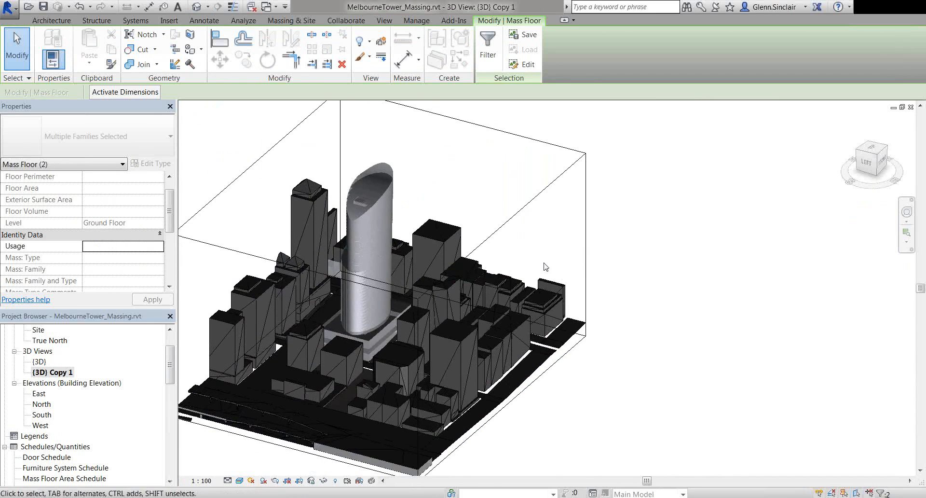
key("Escape")
scroll(545, 225, "down", 2)
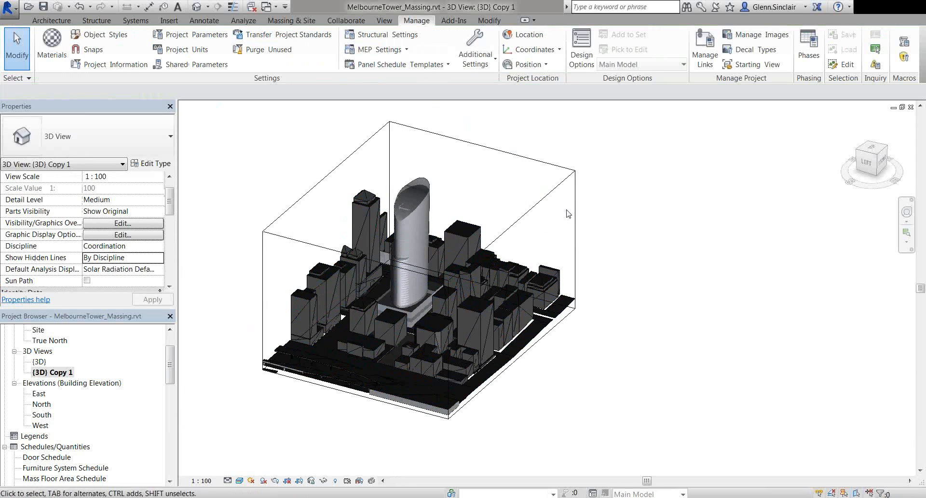
left_click(522, 273)
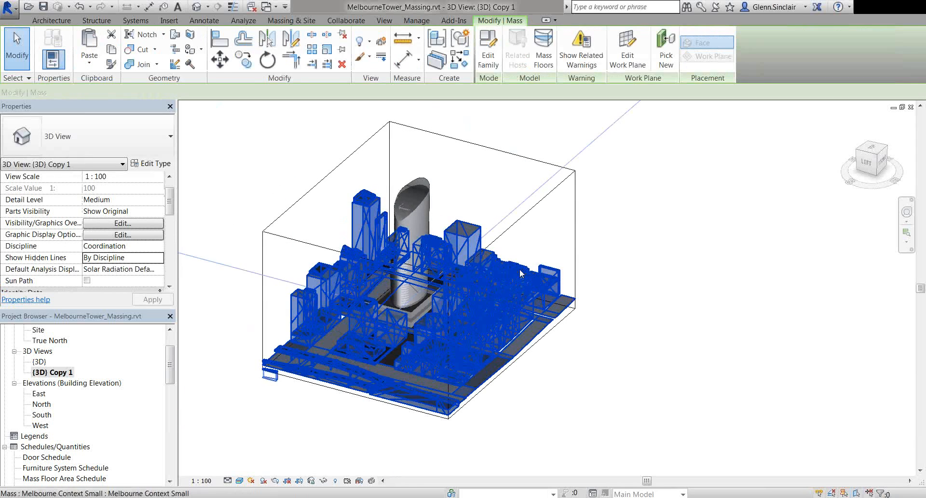
left_click(279, 137)
Create a new conceptual mass family from the Metric Mass.rft template and view its reference planes in 3D
left_click(7, 10)
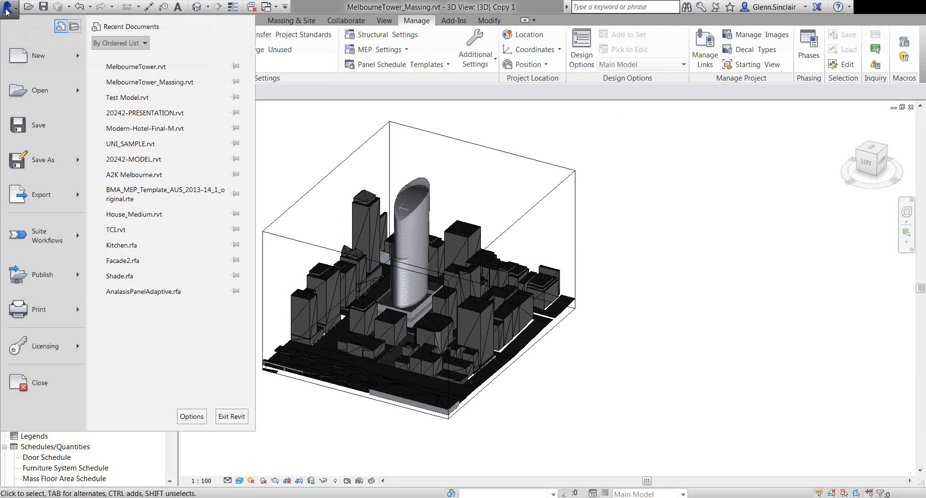
mouse_move(47, 53)
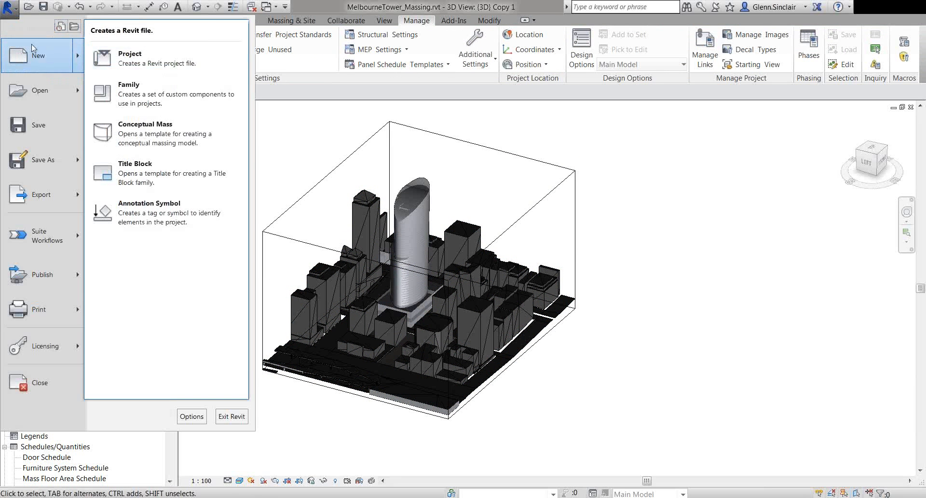
left_click(179, 135)
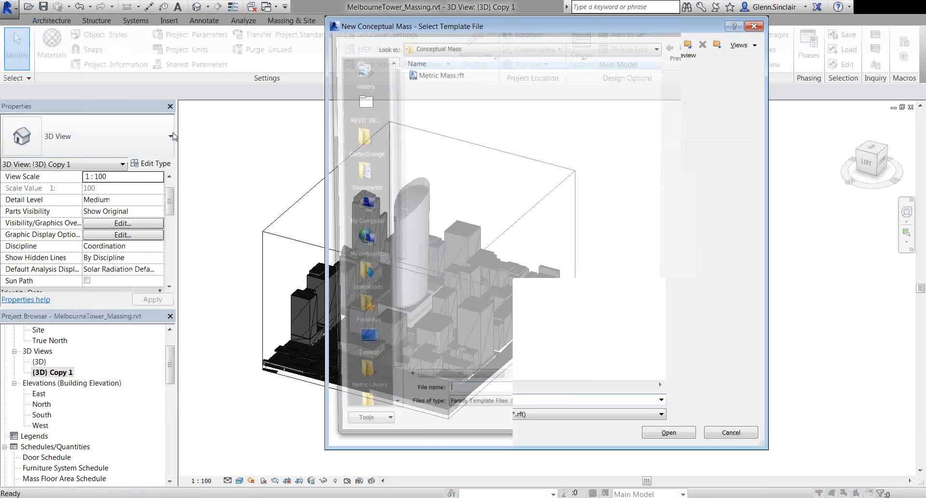
double_click(437, 76)
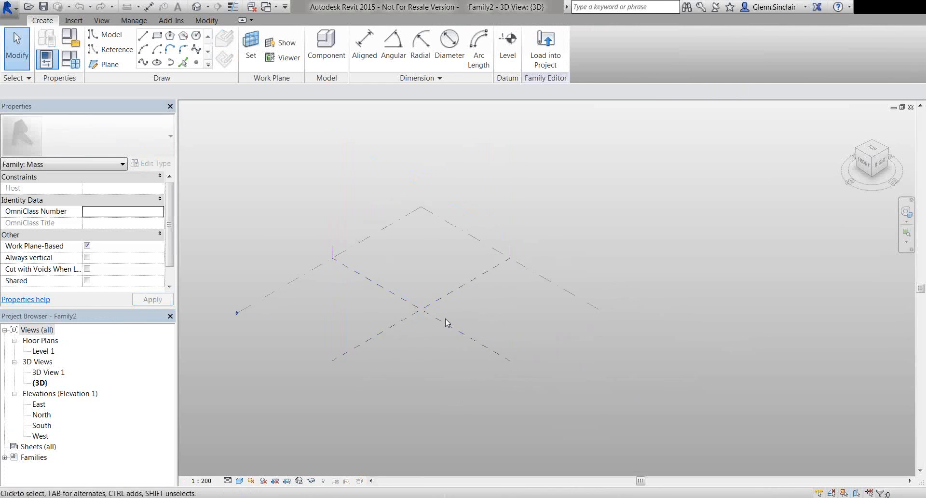
scroll(445, 318, "down", 2)
middle_click_drag(422, 314, 411, 283, "shift")
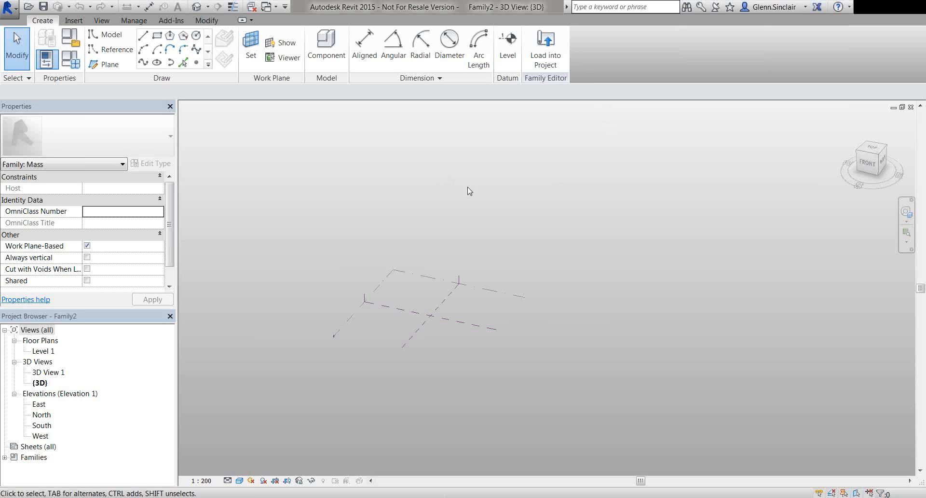
Return to the MelbourneTower_Massing project and open the Melbourne Context Small mass for family editing in the default 3D view
left_click(9, 7)
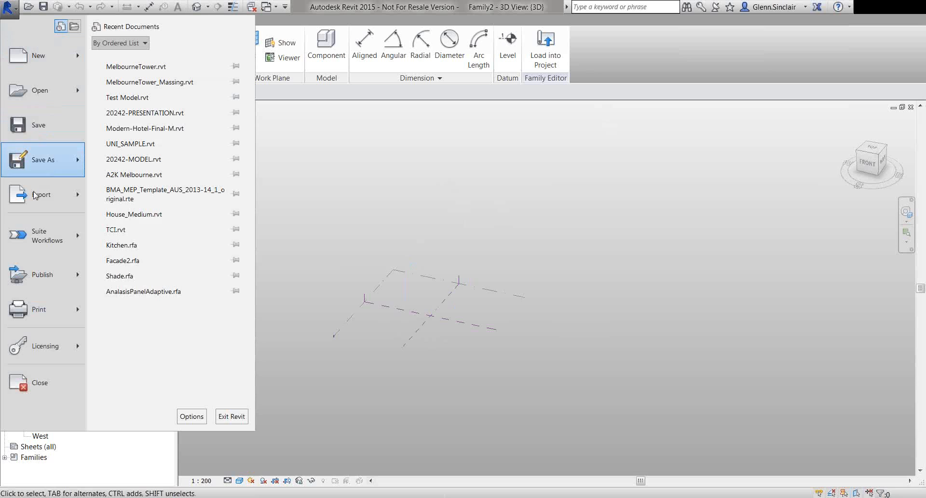
key("Escape")
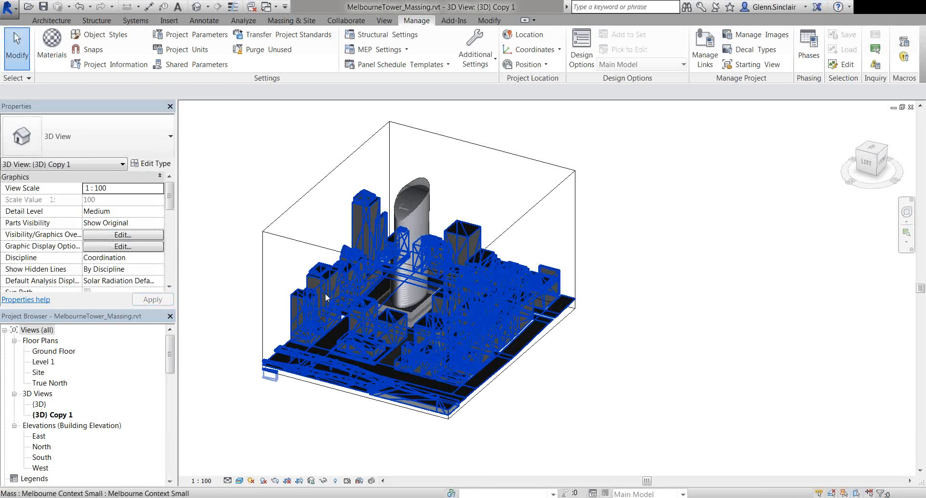
left_click(325, 291)
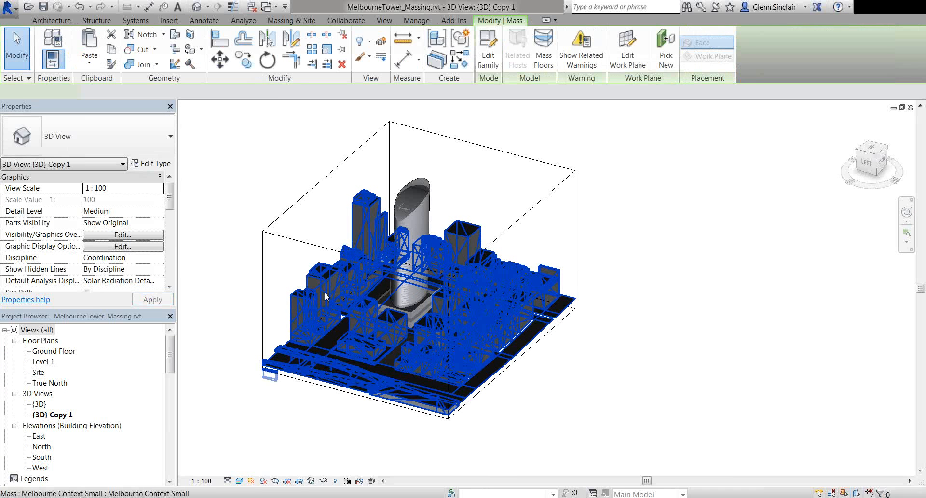
left_click(480, 61)
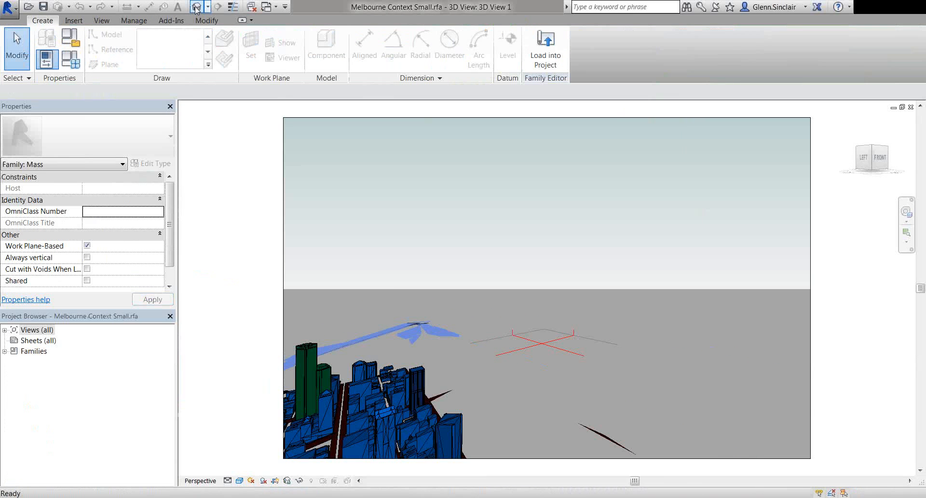
left_click(197, 6)
scroll(356, 344, "up", 5)
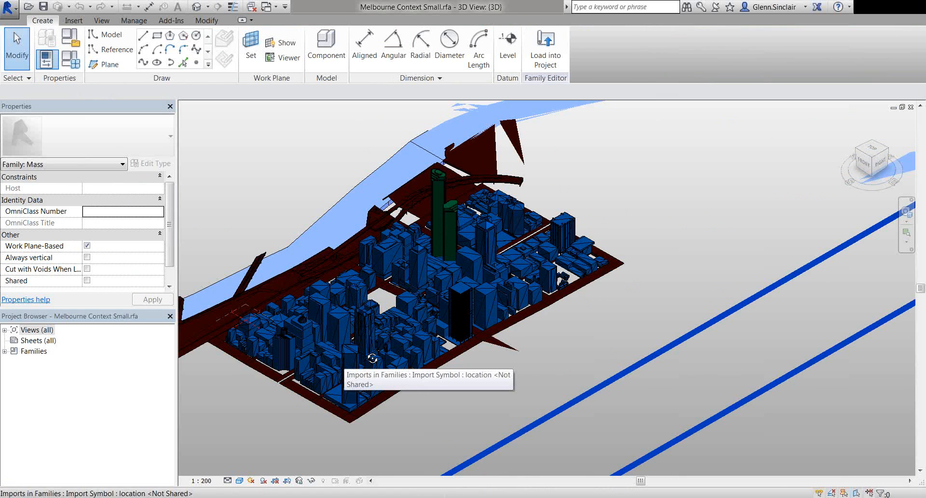
Try to explode the imported Melbourne Context - Small.dwg in the family, then undo the explode
left_click(372, 358)
middle_click_drag(372, 358, 358, 351, "shift")
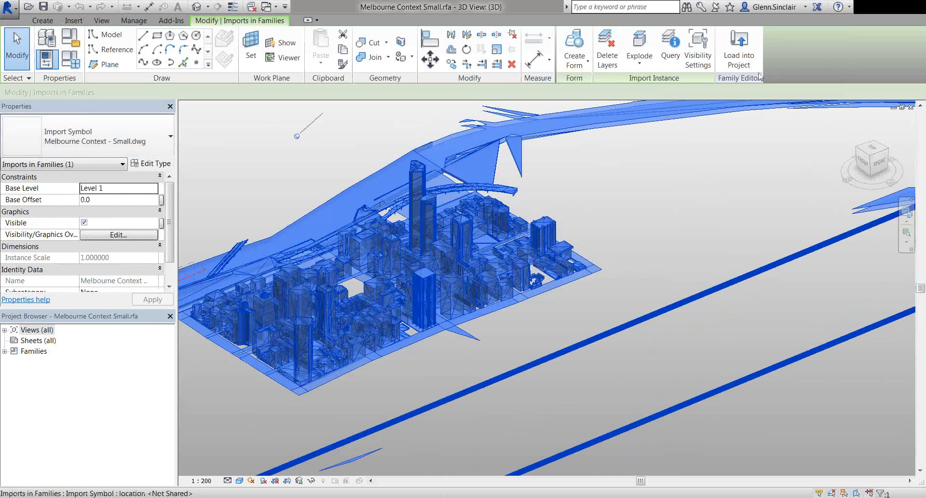
left_click(651, 68)
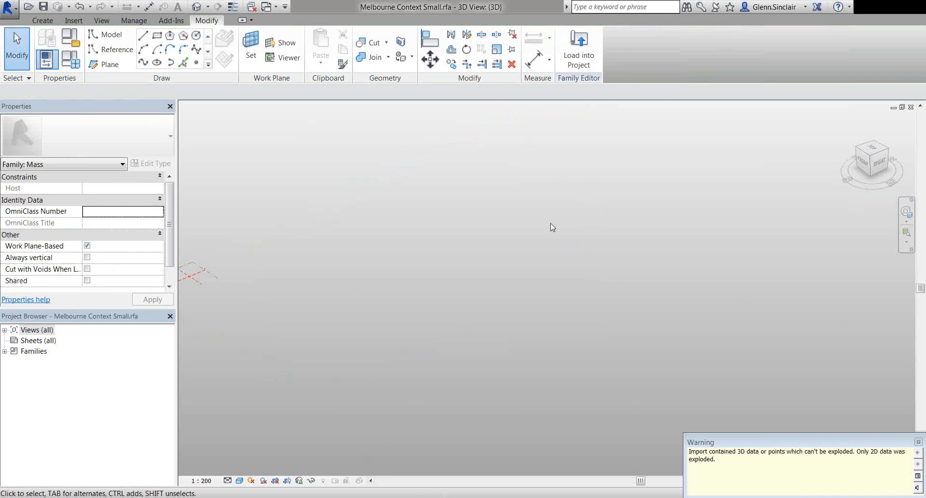
mouse_move(355, 244)
middle_mouse_down()
mouse_move(542, 256)
mouse_move(337, 198)
middle_mouse_up()
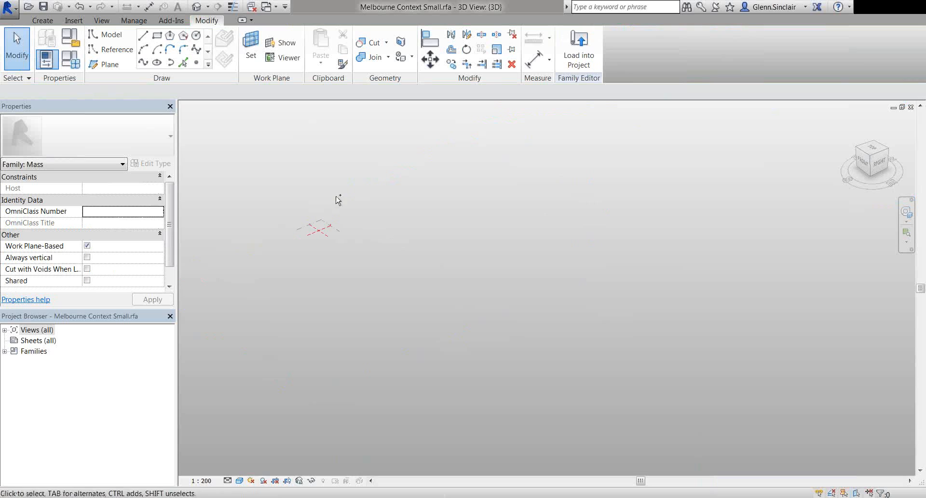
left_click(388, 276)
middle_click_drag(387, 276, 389, 255, "shift")
left_click(599, 198)
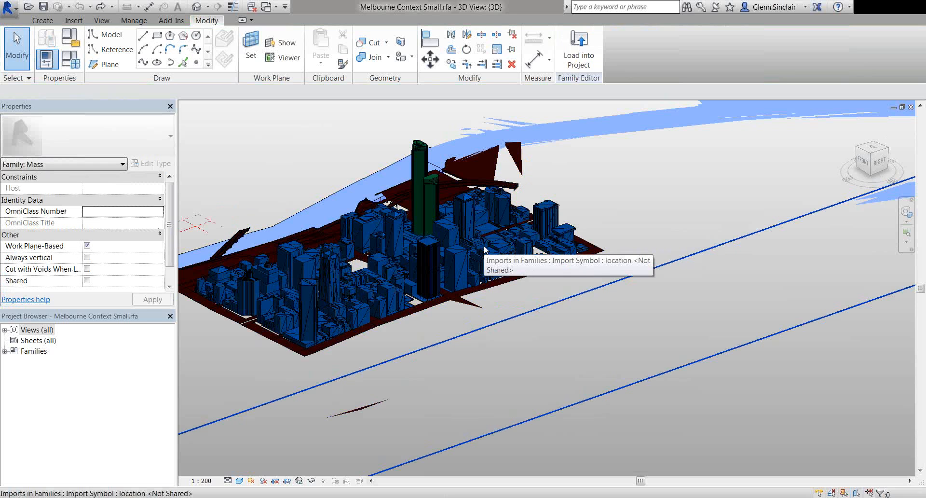
Select the imported Melbourne Context - Small.dwg and inspect its building geometry up close and as a whole
left_click(352, 352)
scroll(444, 420, "up", 6)
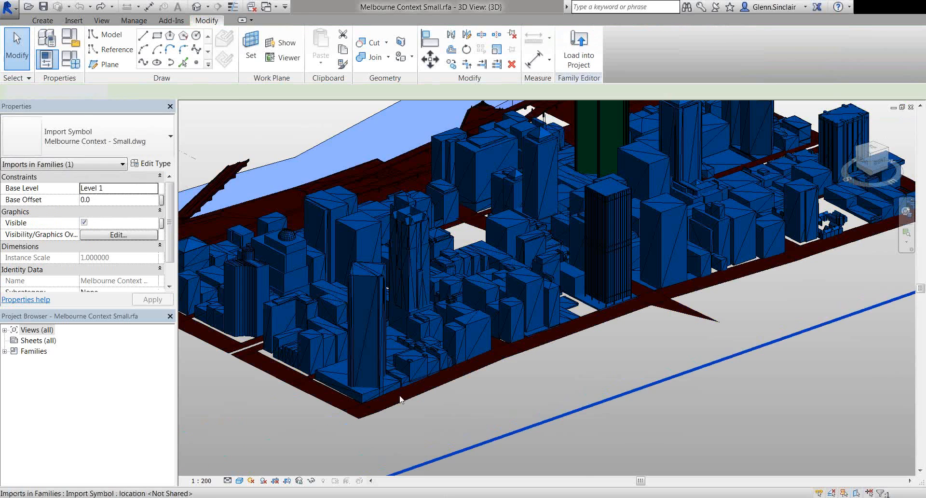
key("Escape")
scroll(349, 389, "down", 8)
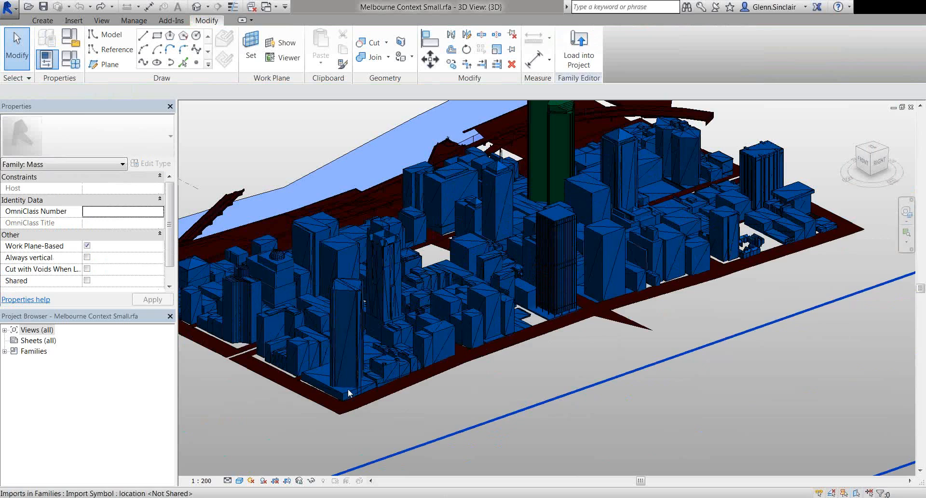
left_click(360, 385)
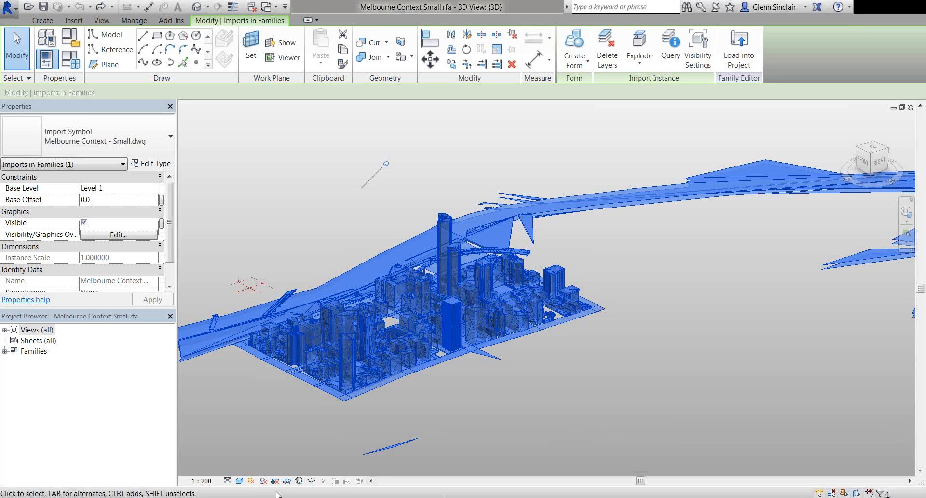
Switch to Autodesk Vasari and view the EcoTower model's solar radiation display in 3D
left_click(194, 497)
middle_click_drag(310, 405, 198, 383)
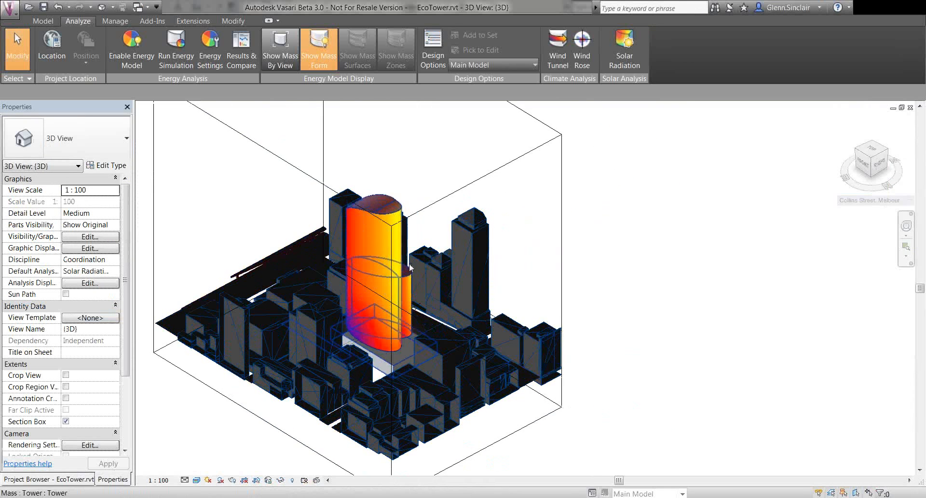
Select the tower's solar radiation results in the 3D view, examine their properties, and deselect them
middle_click_drag(441, 193, 435, 152, "shift")
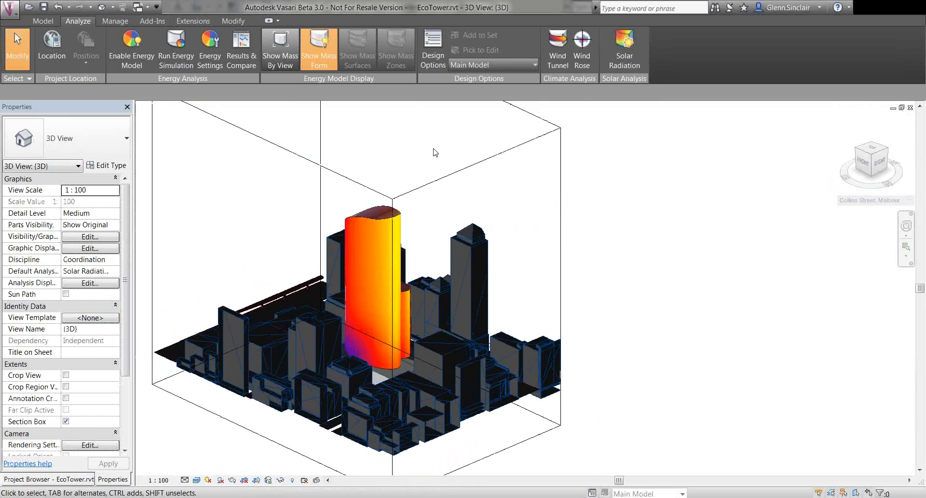
left_click(380, 230)
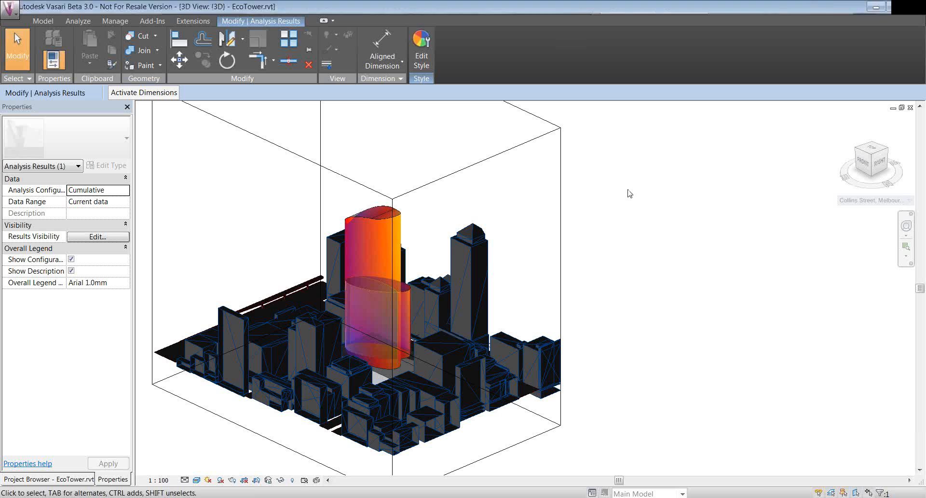
middle_click_drag(504, 203, 514, 227)
scroll(508, 221, "down", 1)
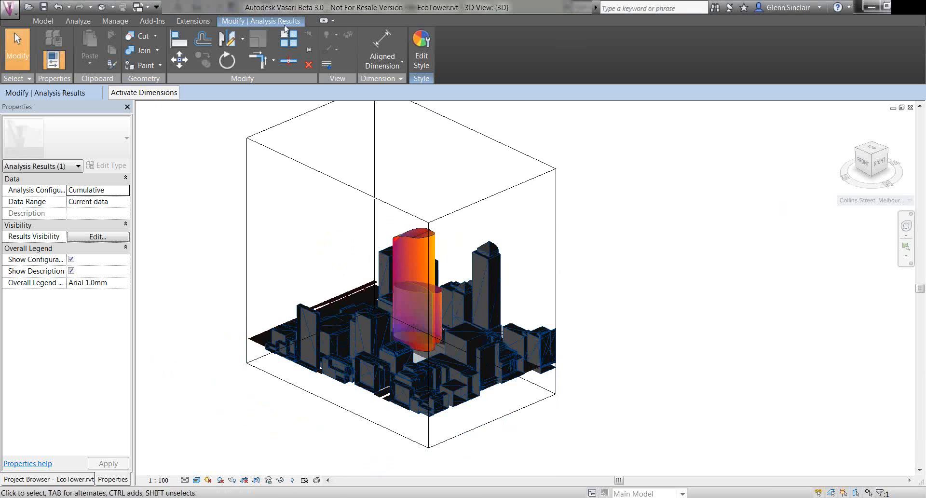
left_click(667, 234)
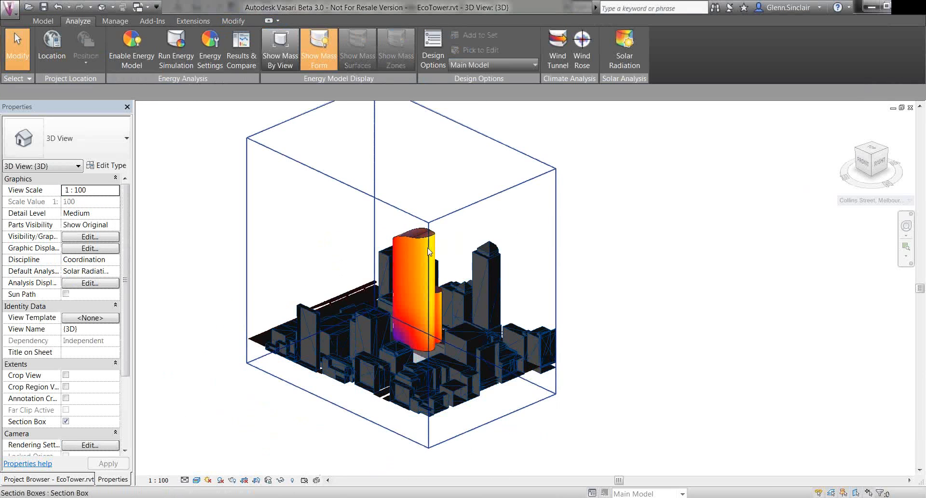
scroll(428, 251, "up", 2)
scroll(428, 251, "up", 1)
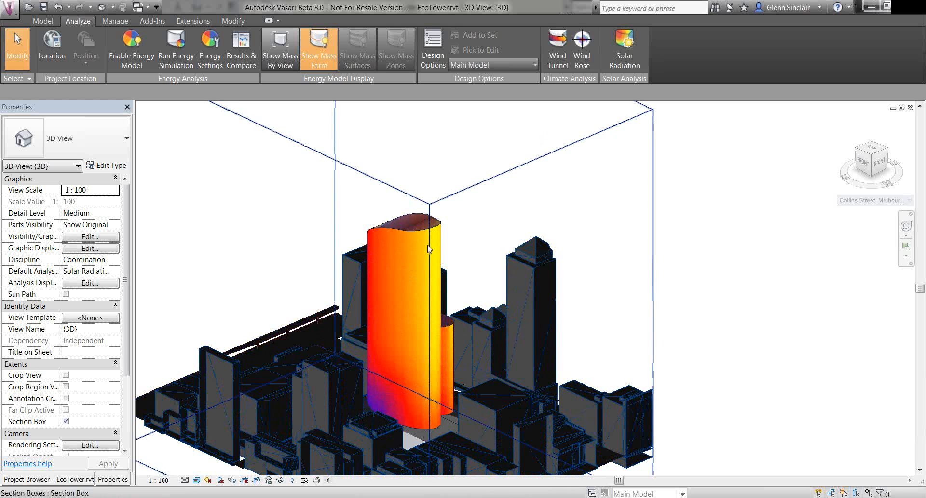
left_click(402, 233)
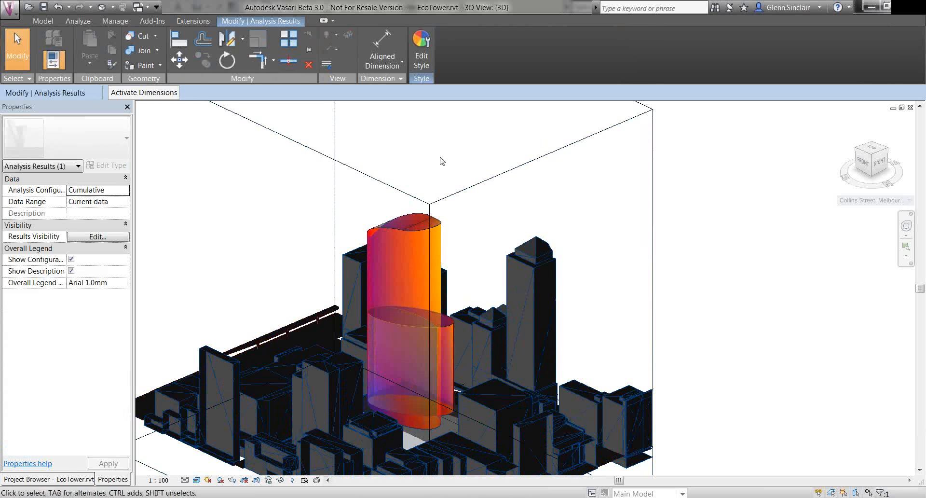
left_click(444, 138)
Review the legend settings of the Solar Radiation Default display style and leave the Solar Radiation tool, dismissing the save reminder
left_click(625, 48)
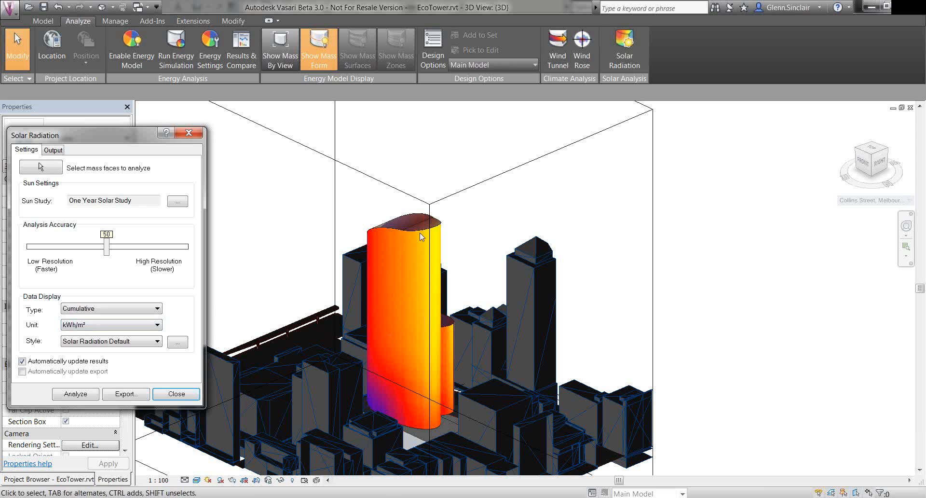
left_click(182, 345)
left_click(545, 301)
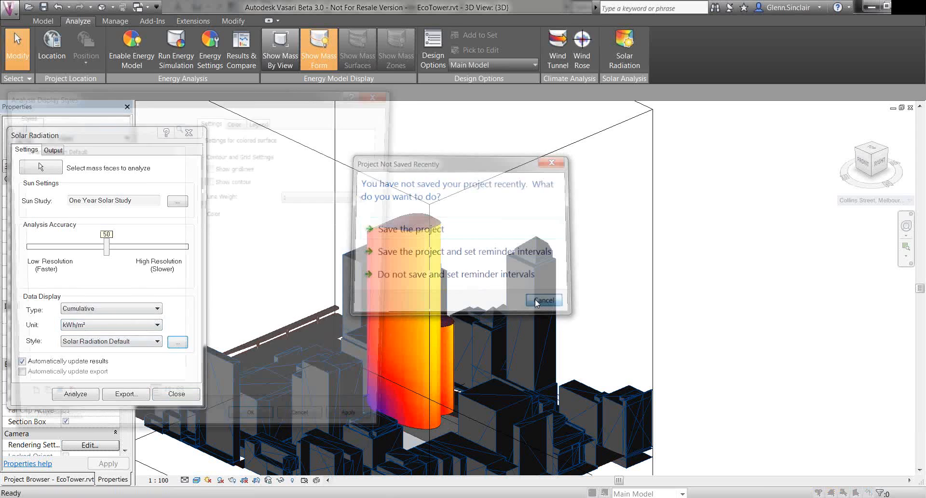
key("Escape")
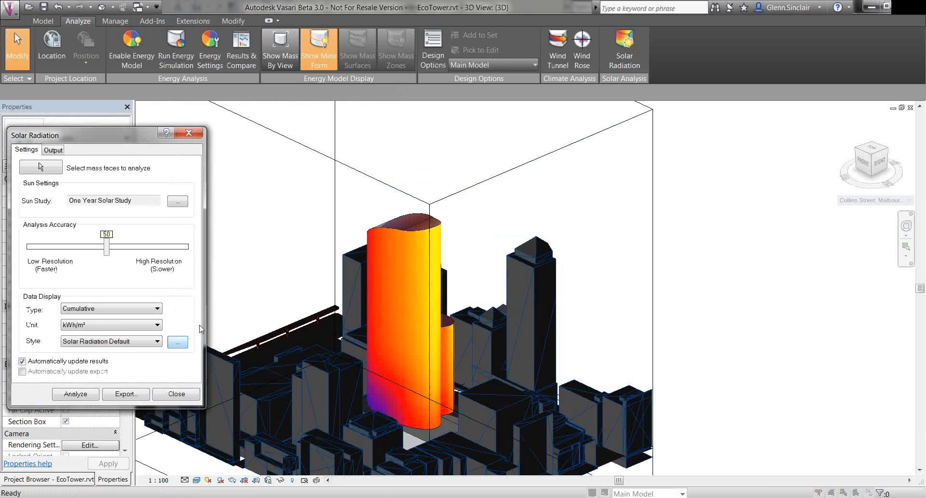
left_click(178, 342)
left_click(262, 120)
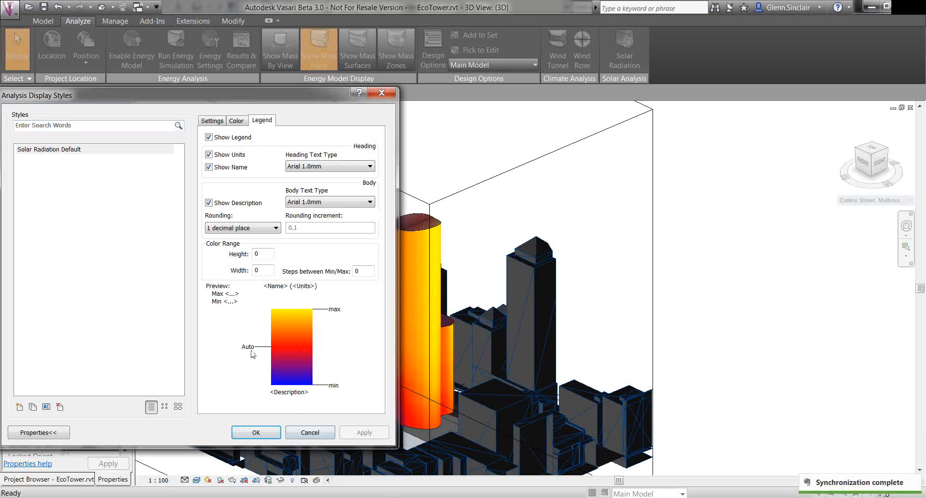
left_click(310, 432)
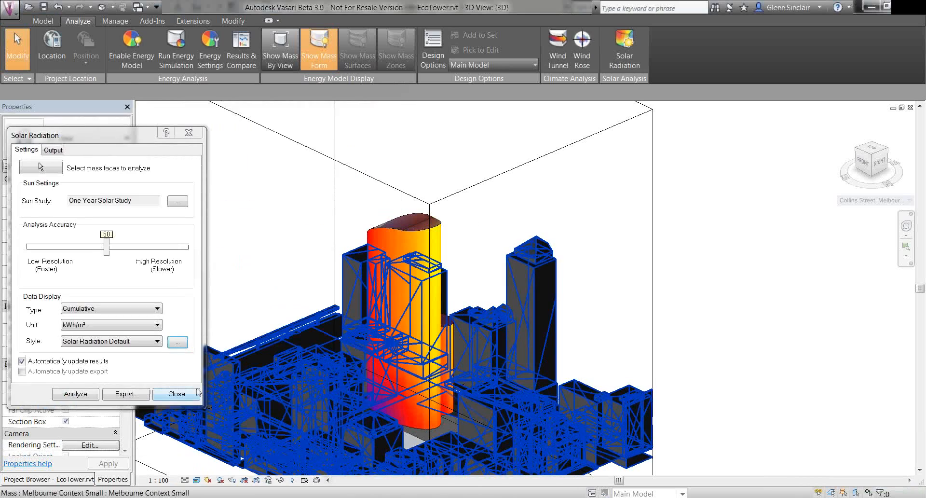
left_click(176, 394)
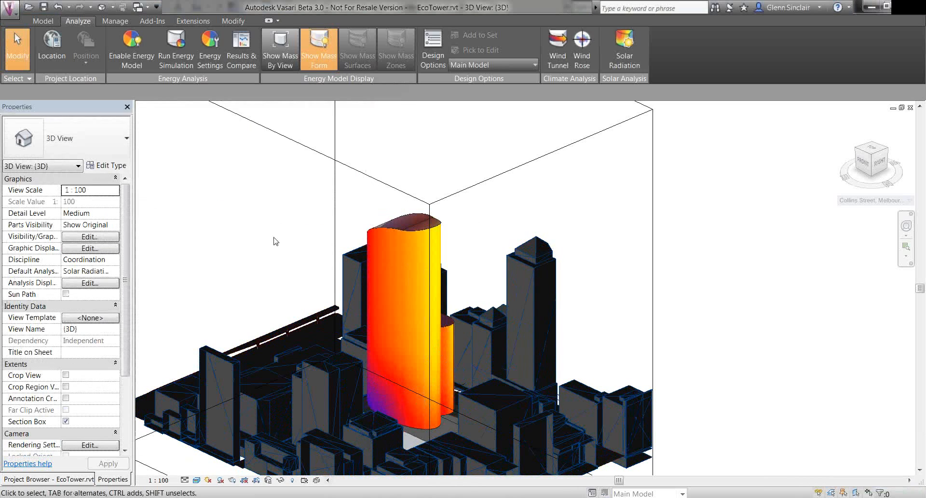
View the coloured tower from other angles and locate the solar radiation legend beside the EcoTower model
middle_click_drag(270, 256, 319, 263, "shift")
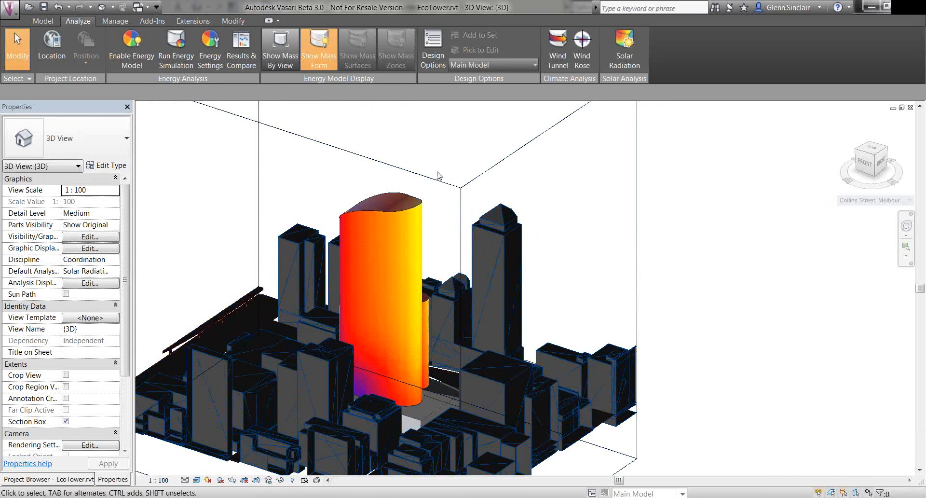
middle_click_drag(480, 186, 449, 240, "shift")
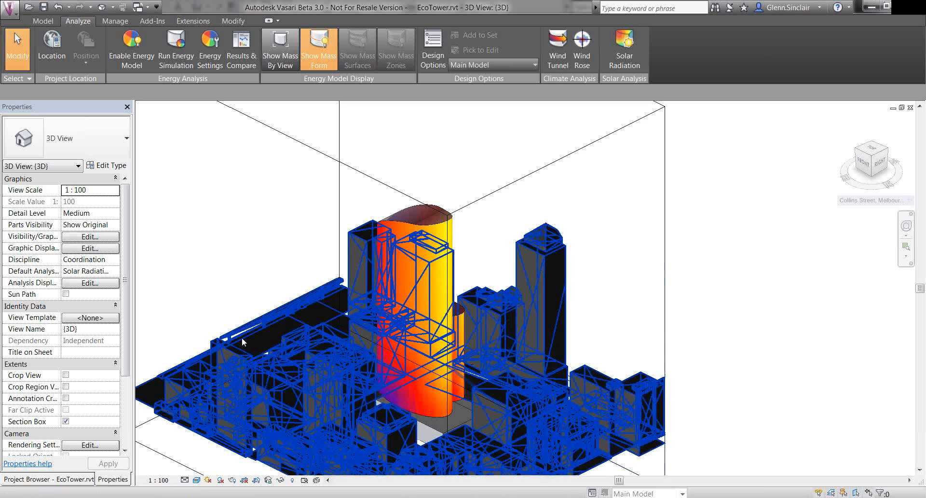
key("alt+Tab")
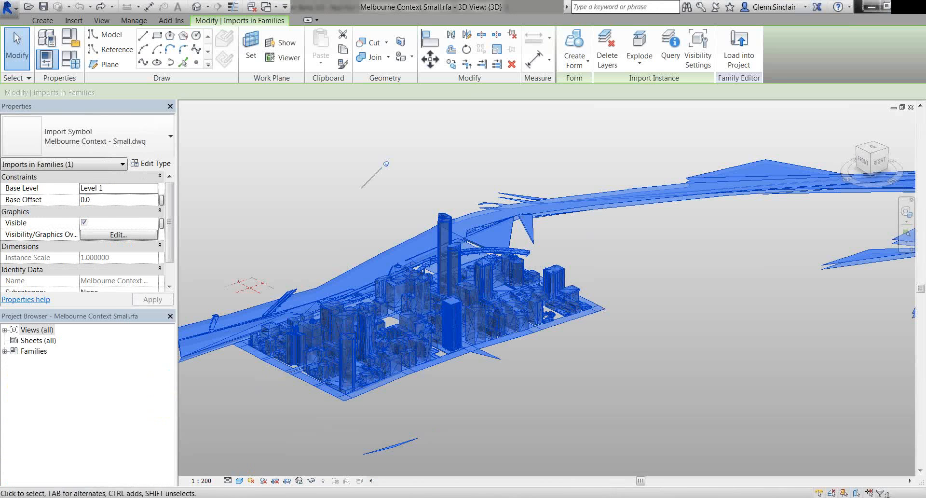
key("alt+Tab")
scroll(191, 281, "down", 7)
middle_click_drag(304, 351, 387, 341)
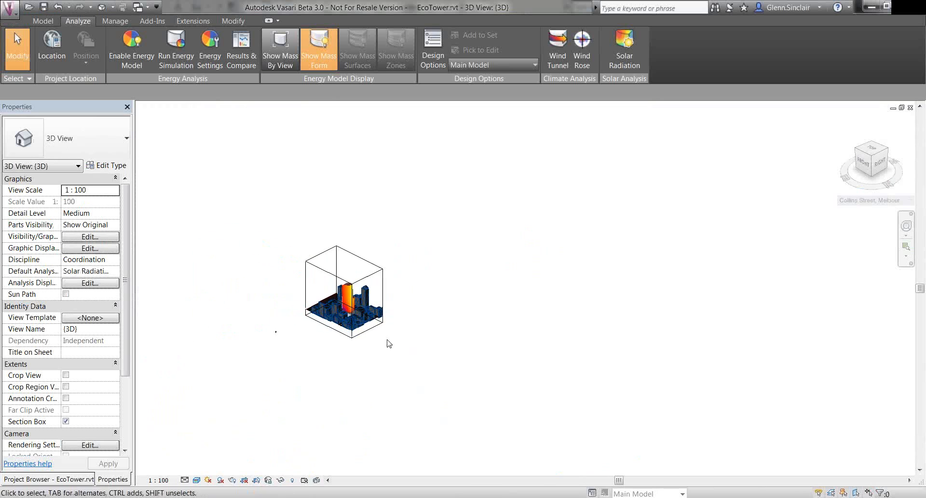
scroll(310, 325, "up", 15)
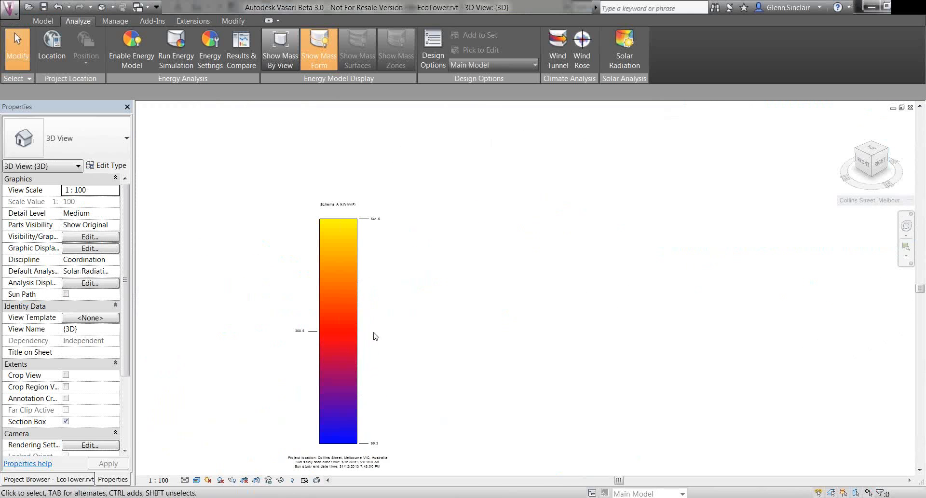
Examine the solar radiation legend's heading, units, maximum and minimum values, project location and sun study dates
scroll(366, 229, "up", 4)
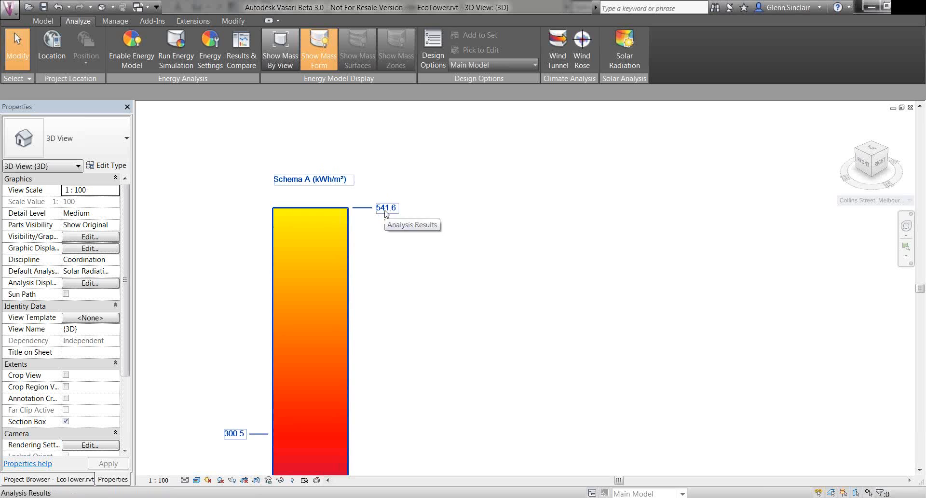
scroll(331, 182, "up", 3)
scroll(416, 218, "down", 6)
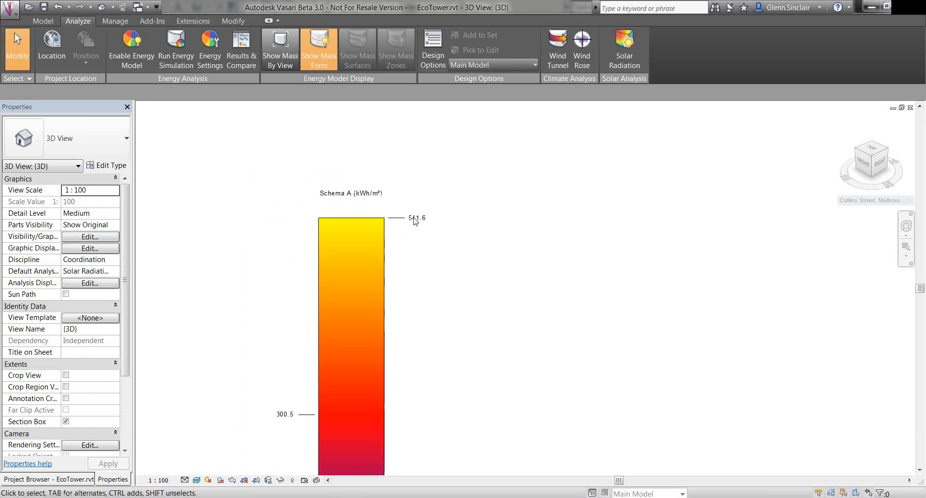
middle_click_drag(461, 348, 456, 285)
scroll(434, 448, "up", 4)
middle_click_drag(426, 450, 442, 407)
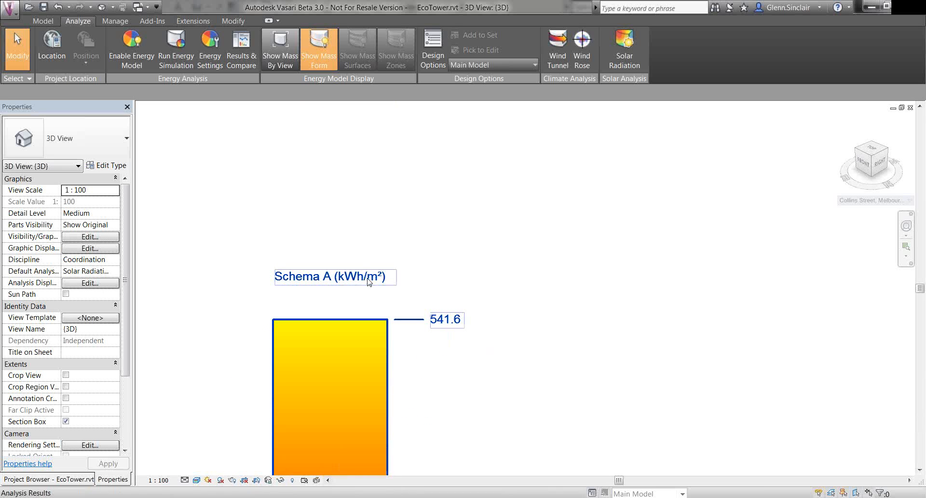
scroll(369, 282, "down", 5)
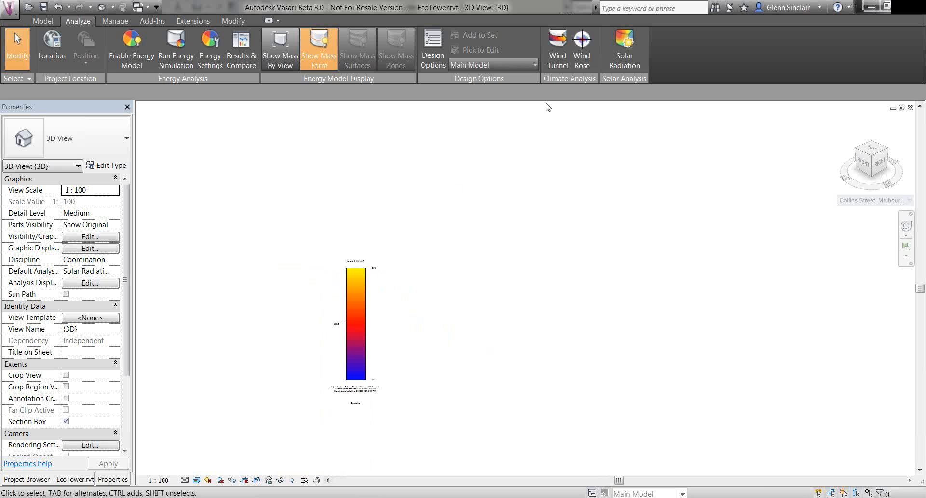
scroll(375, 354, "up", 2)
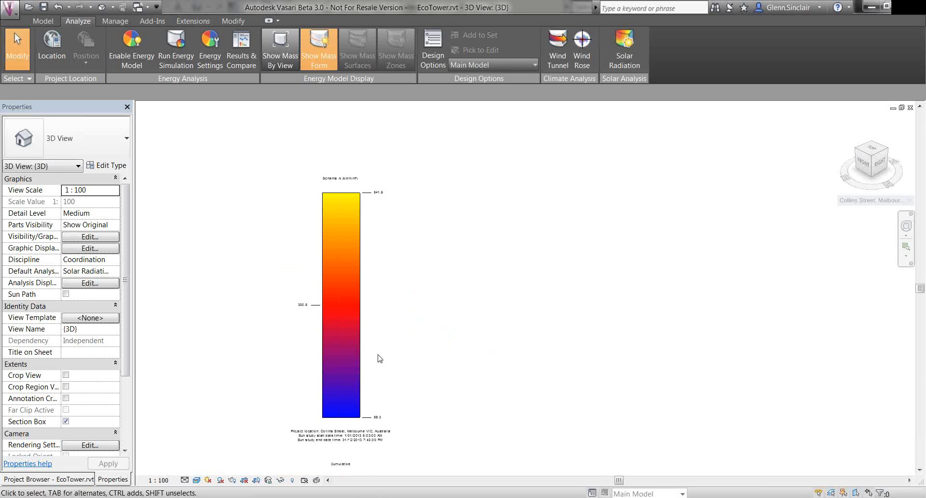
scroll(362, 479, "up", 2)
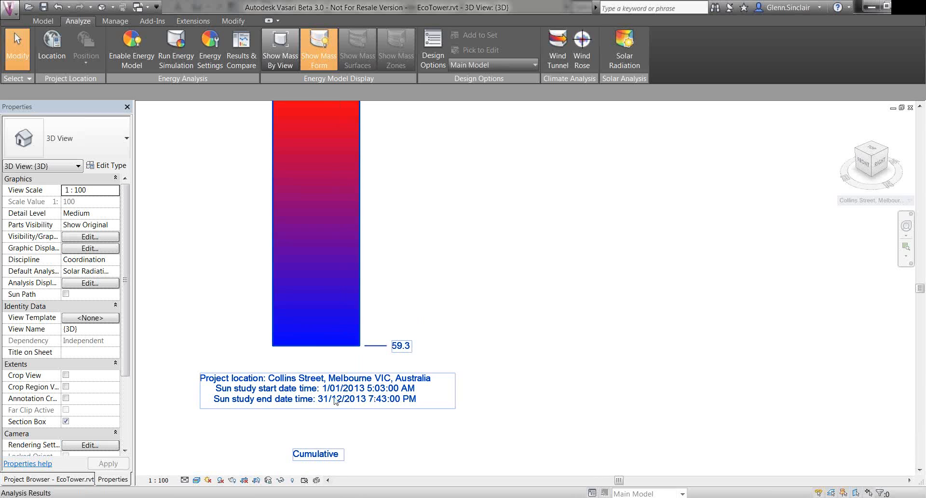
scroll(336, 401, "up", 2)
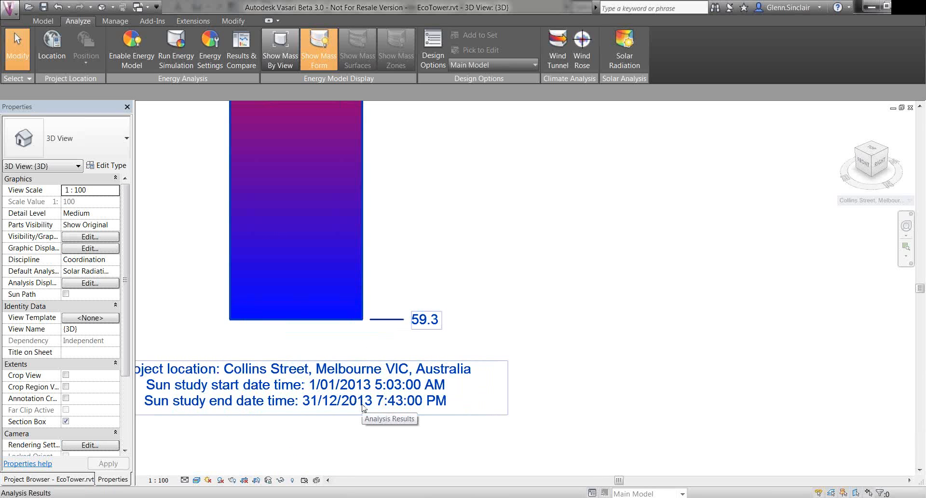
scroll(363, 408, "down", 6)
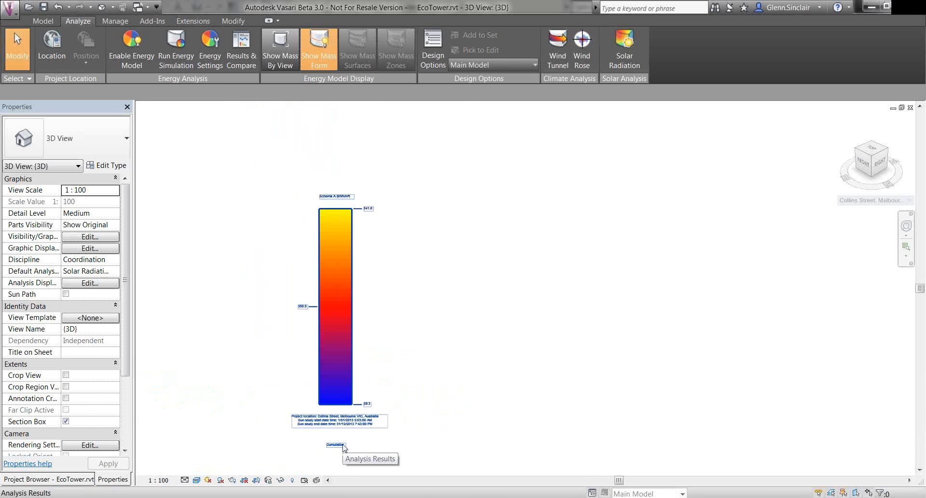
Return to the tower and its surrounding city context and turn on shadows in the 3D view
middle_click_drag(415, 377, 249, 405)
scroll(250, 403, "down", 5)
middle_click_drag(402, 320, 148, 455)
middle_click_drag(340, 186, 169, 211)
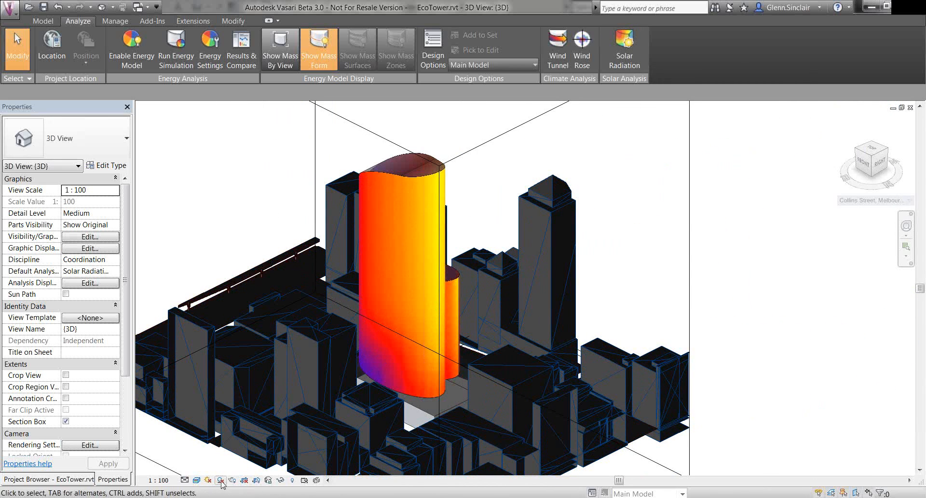
left_click(221, 480)
scroll(245, 401, "down", 3)
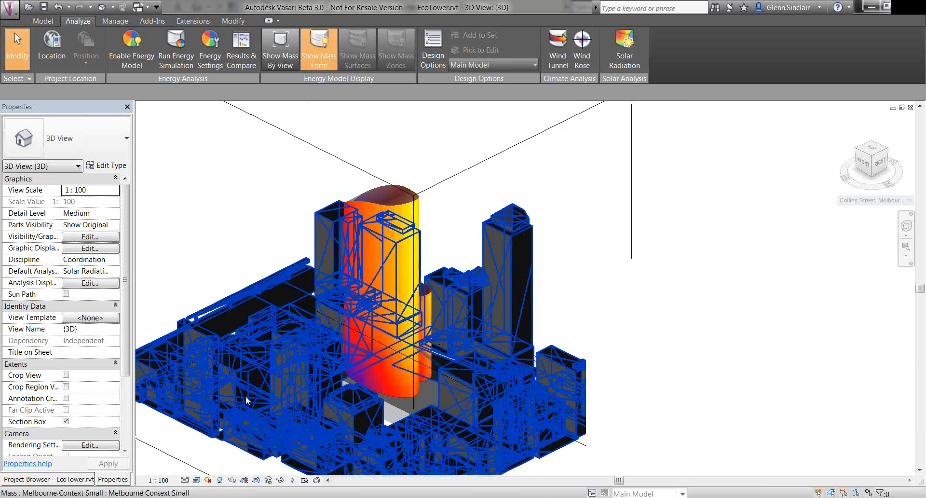
Change the sun settings to a Single Day study using the Winter Solstice Solar Study preset
left_click(208, 479)
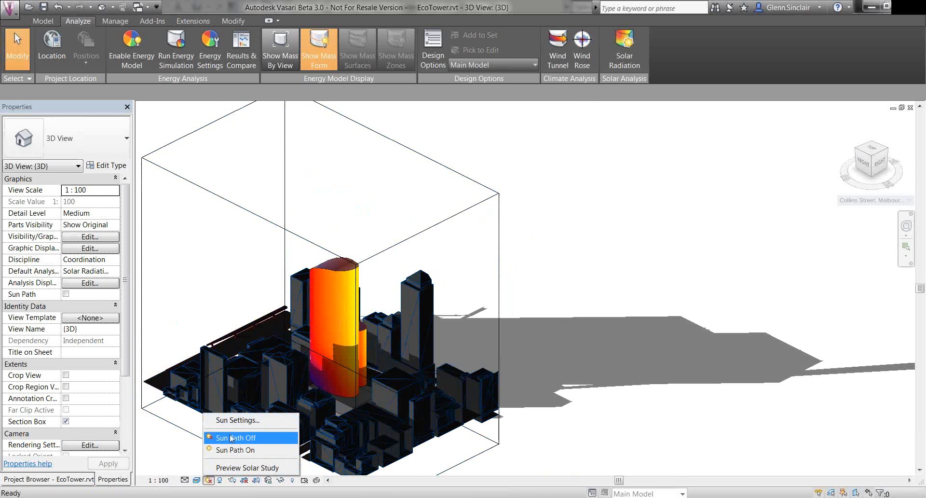
left_click(236, 420)
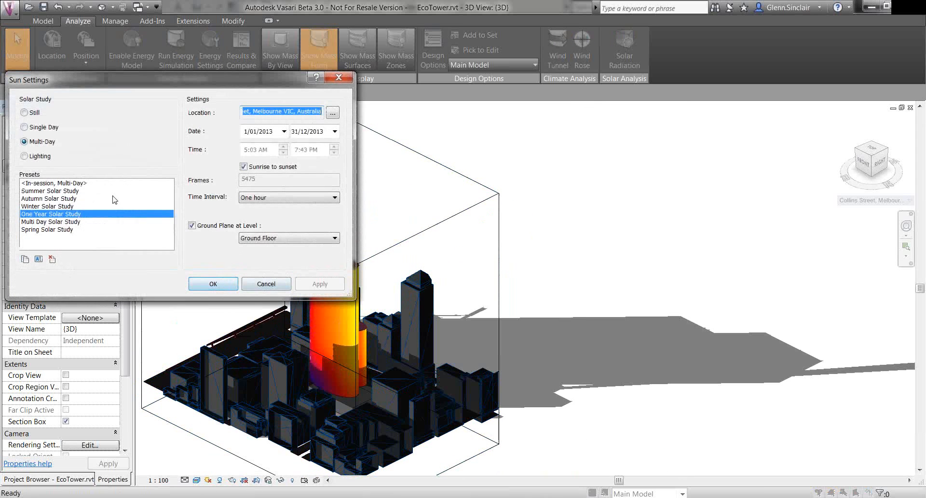
left_click(37, 127)
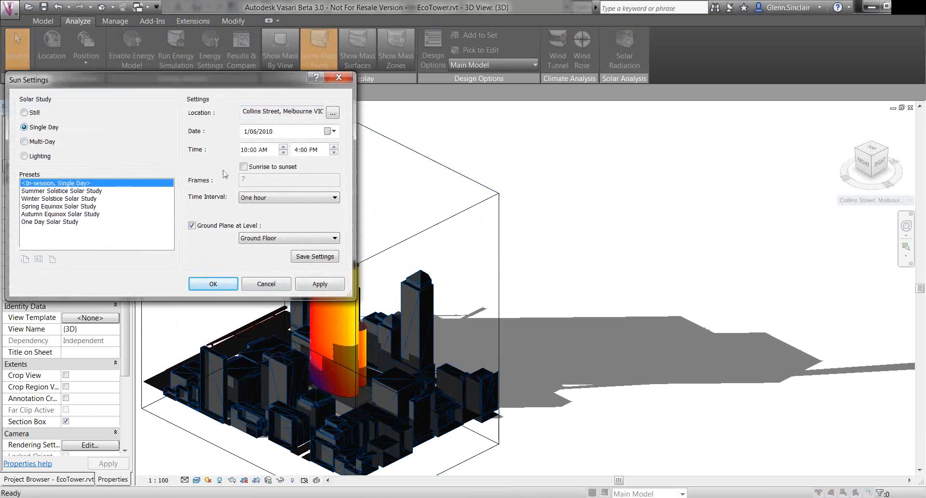
left_click(69, 200)
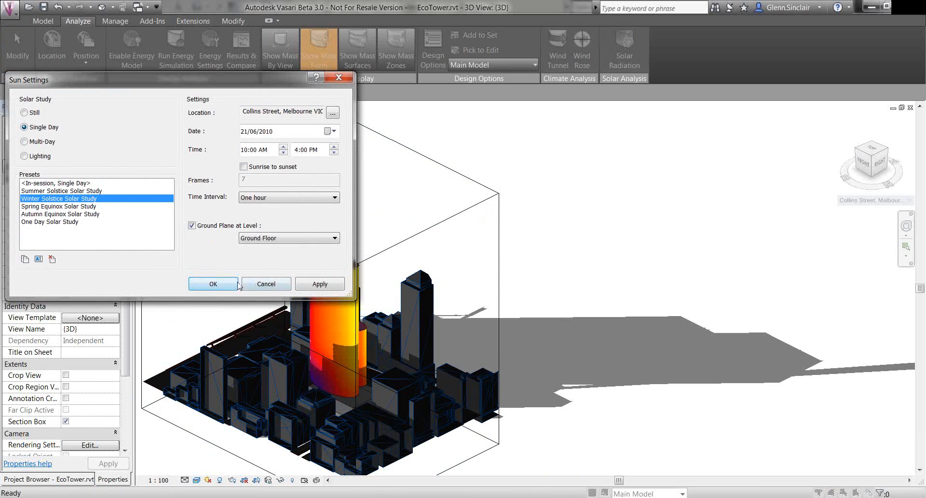
left_click(217, 282)
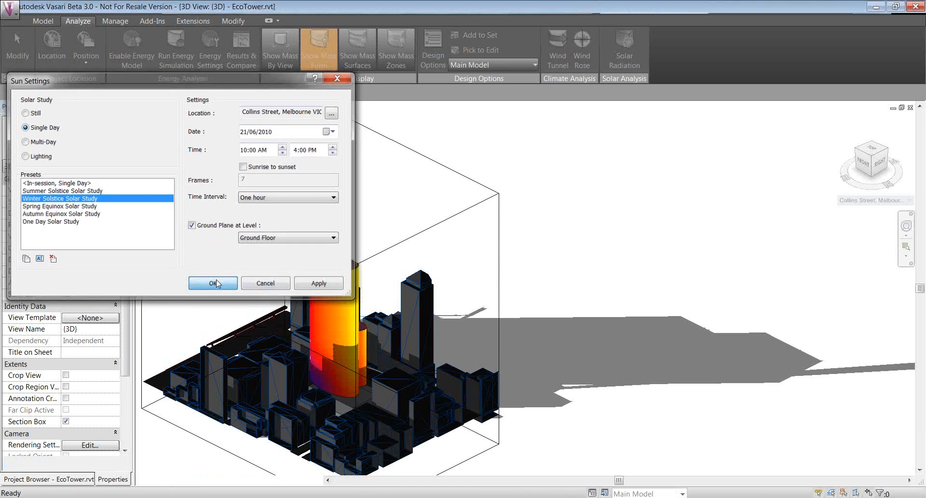
Run a solar radiation analysis on the EcoTower's curved mass faces using the Winter Solstice Solar Study
middle_click_drag(471, 299, 569, 295, "shift")
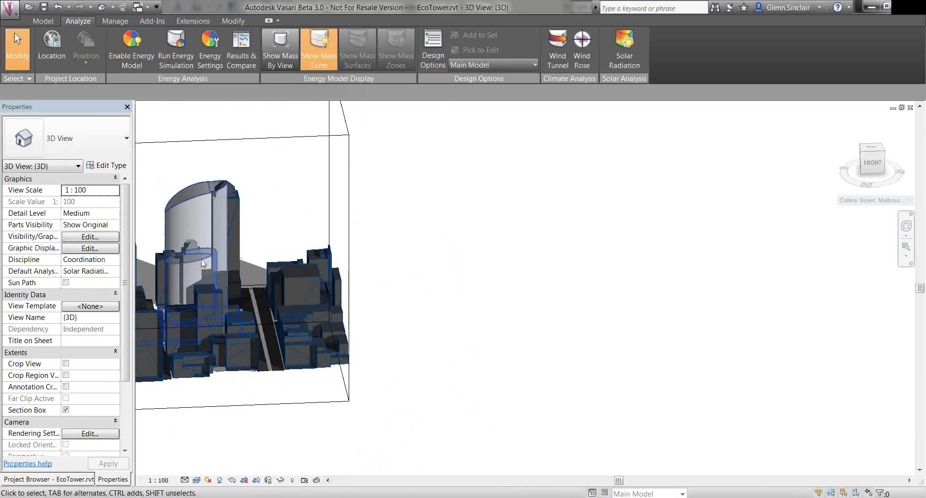
middle_click_drag(211, 287, 298, 314)
scroll(298, 314, "up", 4)
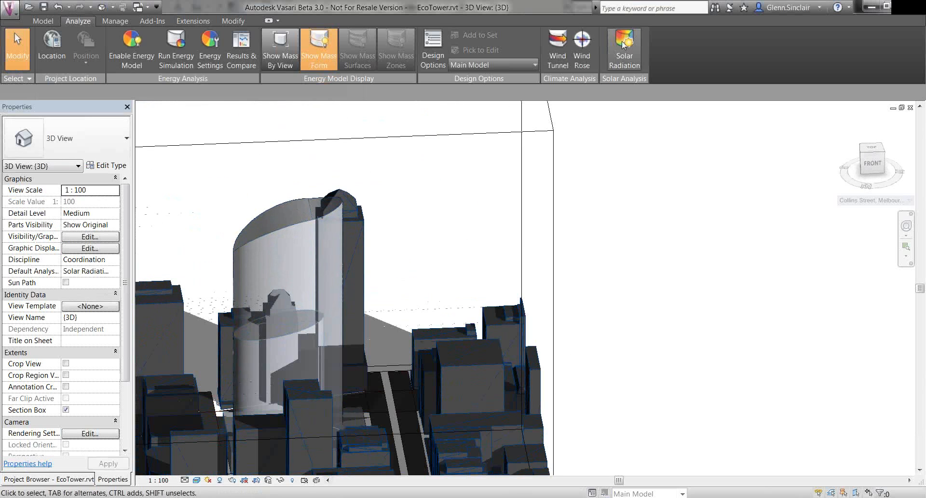
left_click(624, 48)
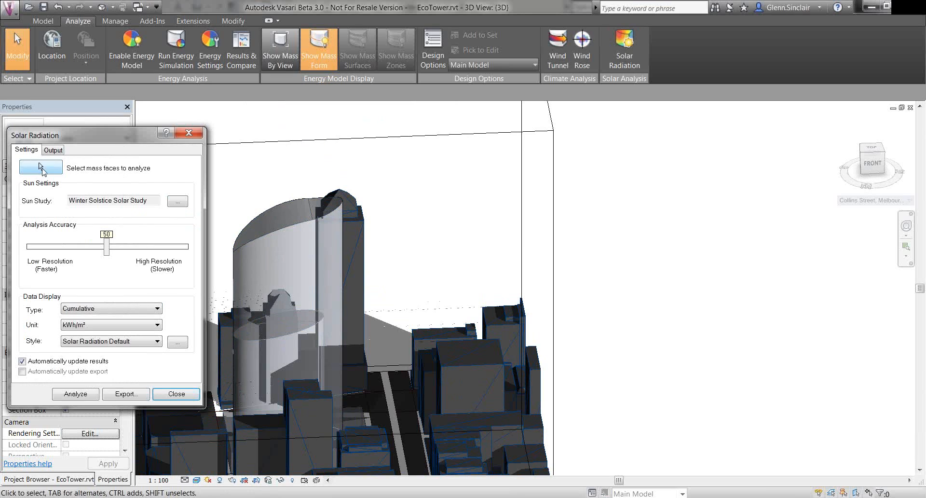
left_click(42, 170)
left_click(294, 239)
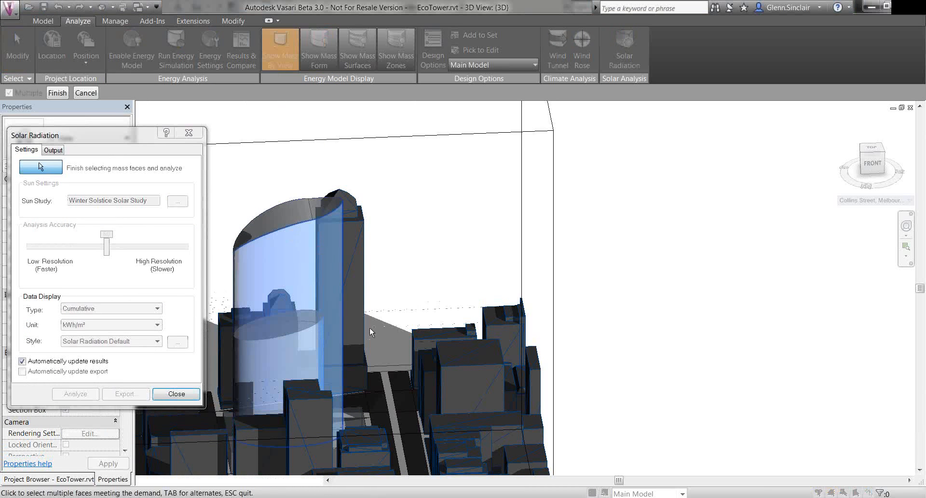
left_click(40, 167)
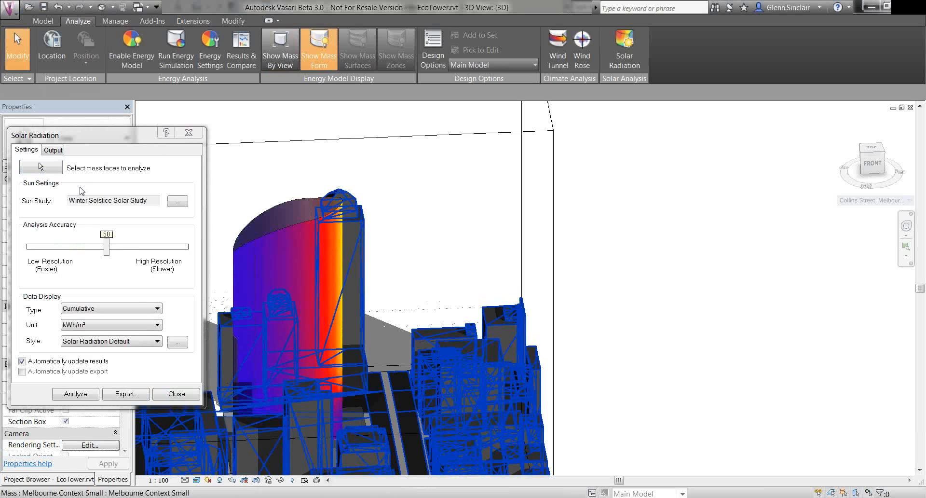
Change the solar radiation sun study to Still with the time set to 12:00 PM and close the analysis dialog
left_click(186, 200)
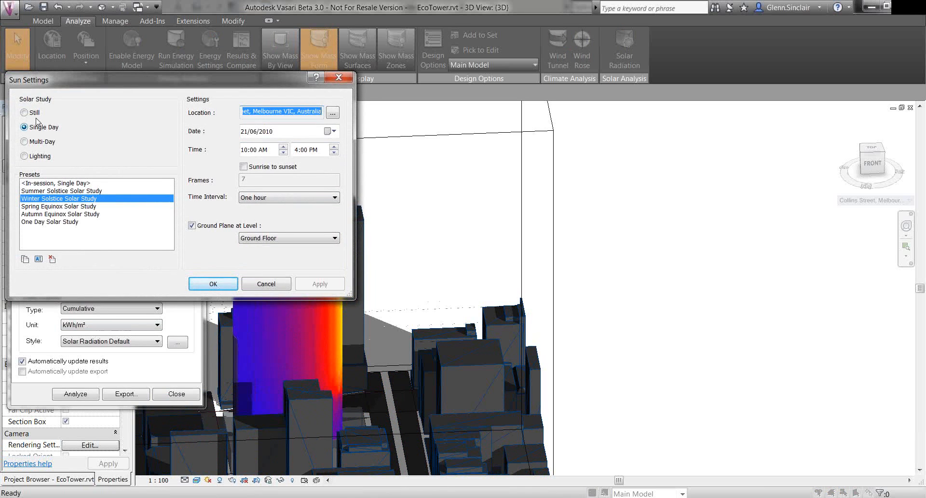
left_click(28, 112)
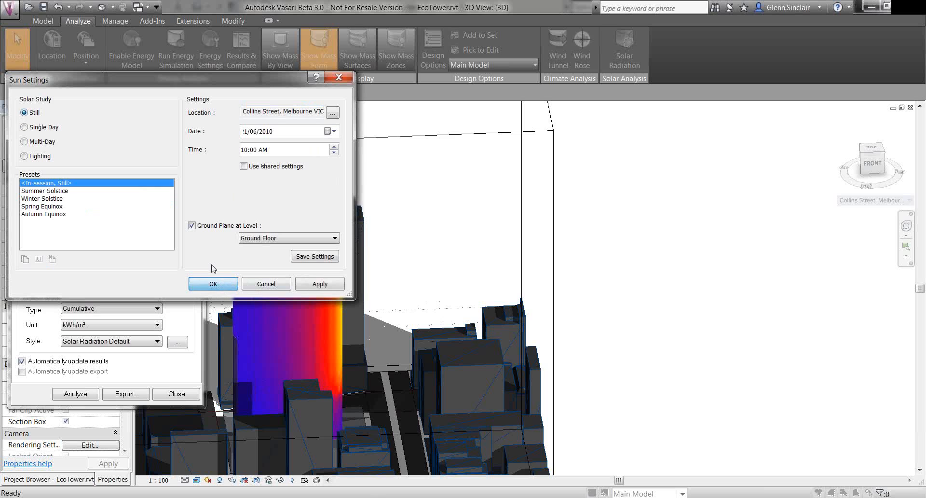
left_click(333, 147)
left_click(334, 147)
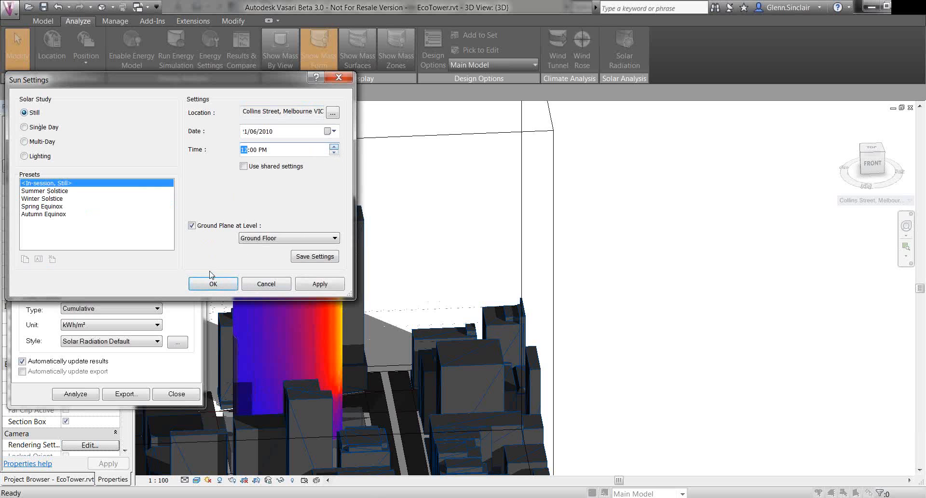
left_click(213, 284)
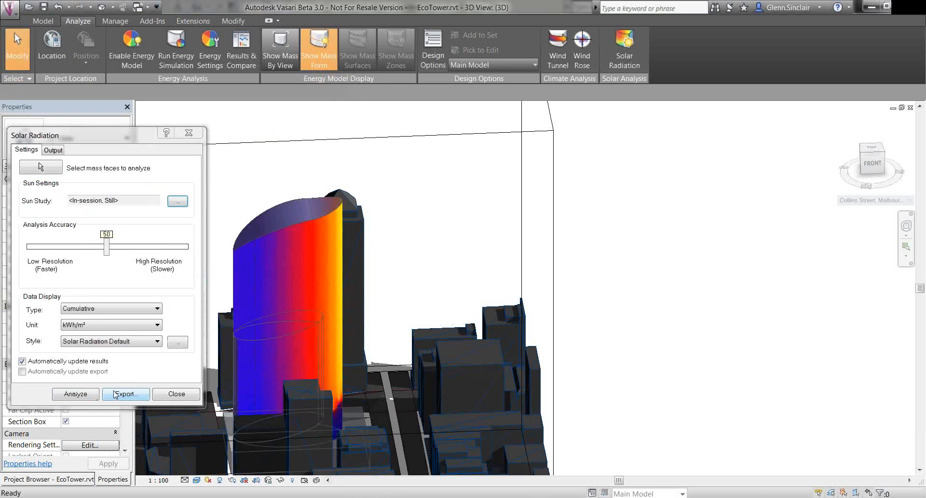
left_click(164, 395)
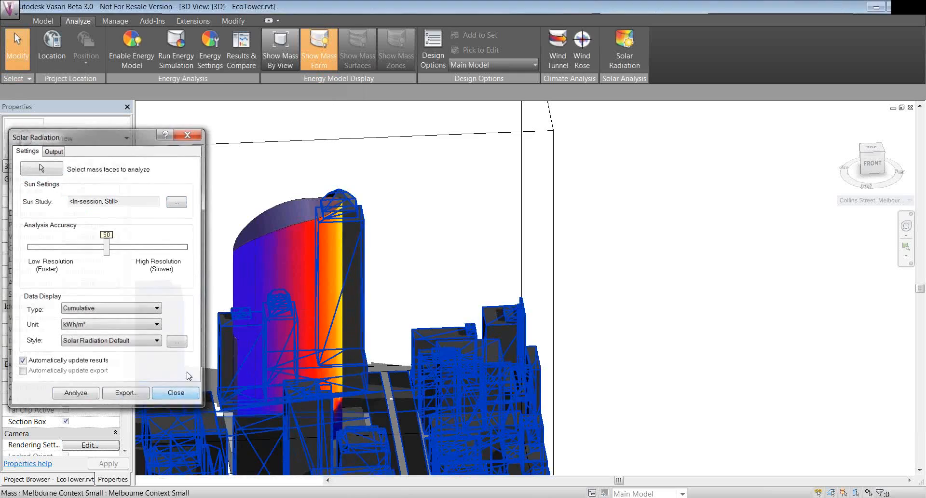
Turn on the sun path around the tower and city context in the 3D view
scroll(448, 283, "down", 2)
middle_click_drag(482, 285, 396, 327, "shift")
middle_click_drag(502, 395, 400, 367)
scroll(371, 199, "up", 3)
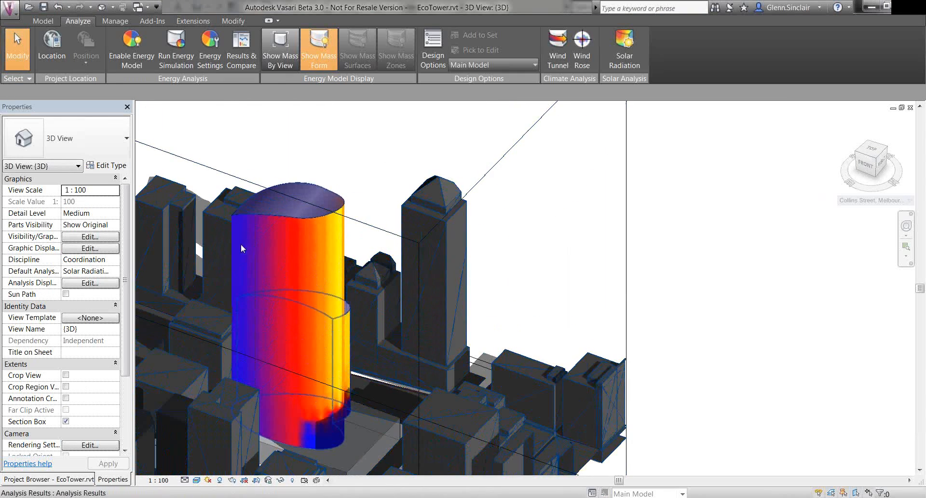
scroll(298, 252, "down", 4)
left_click(208, 480)
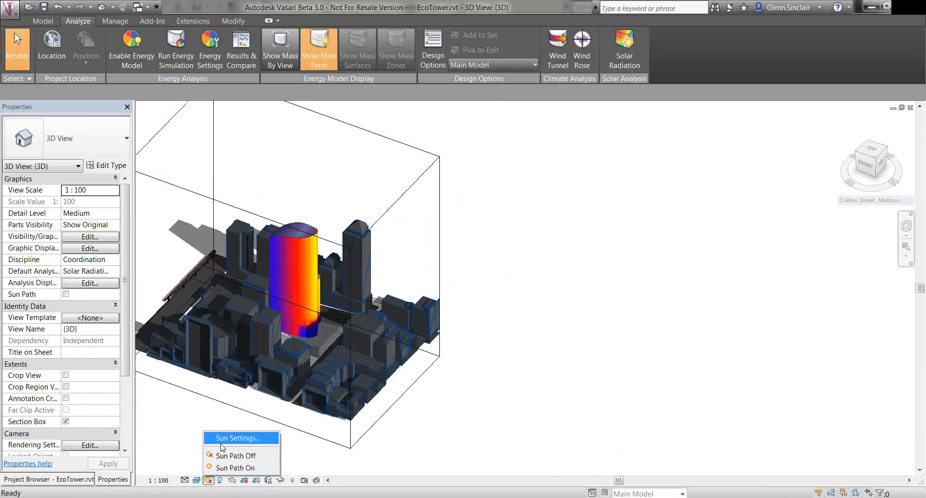
left_click(223, 467)
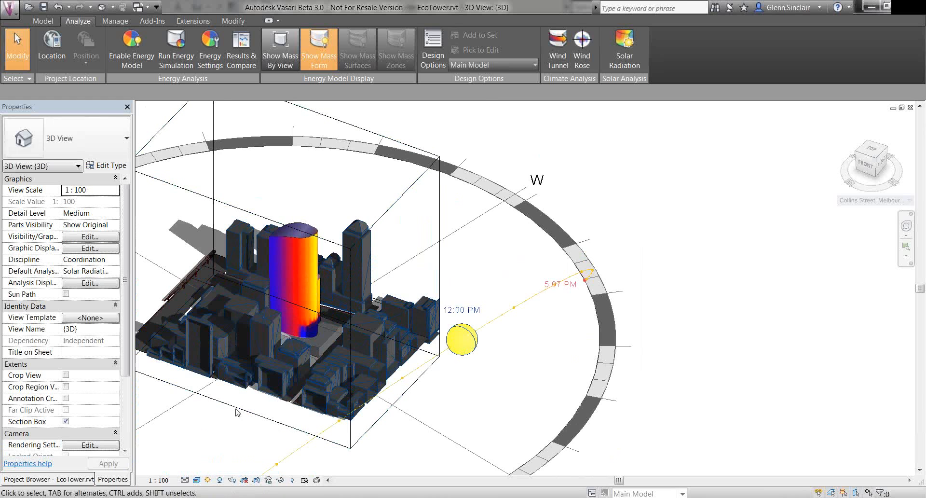
Compare the tower's radiation colours with the sun's position on the sun path from several angles
middle_click_drag(407, 432, 302, 364, "shift")
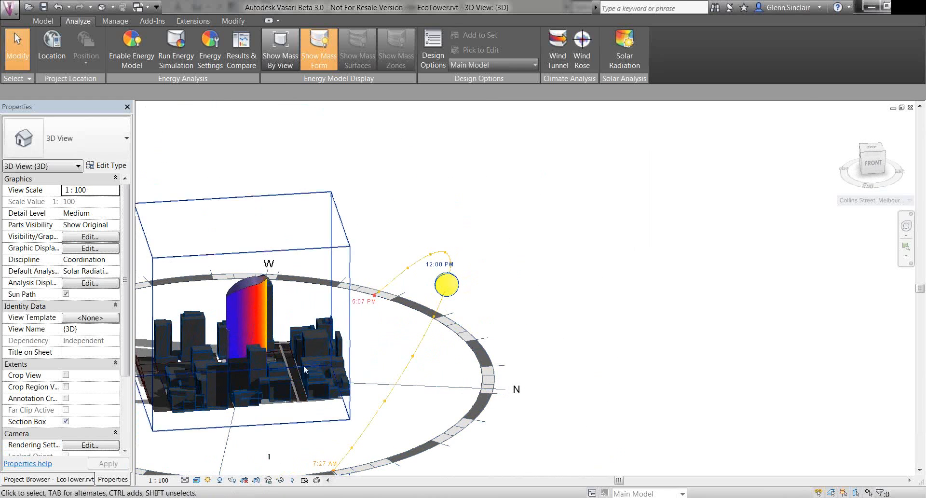
middle_click_drag(443, 341, 355, 395, "shift")
scroll(355, 395, "up", 3)
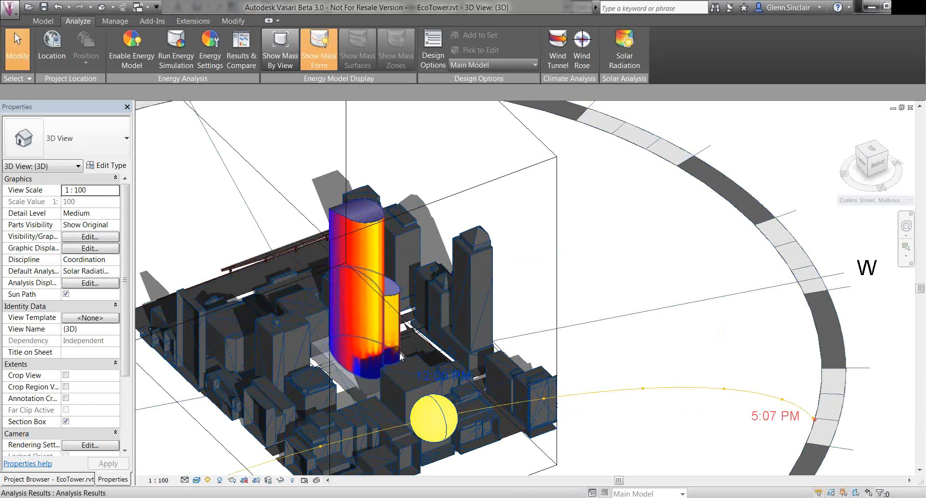
middle_click_drag(376, 373, 516, 398, "shift")
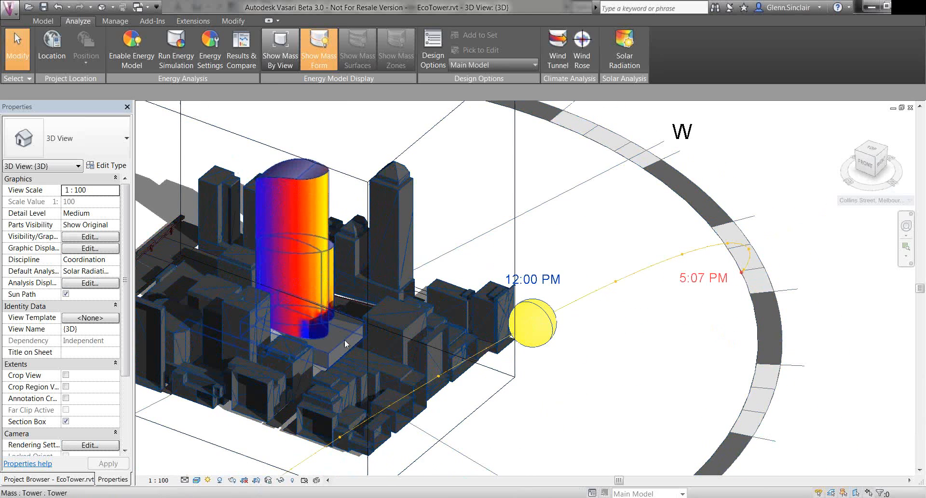
middle_click_drag(319, 330, 341, 331)
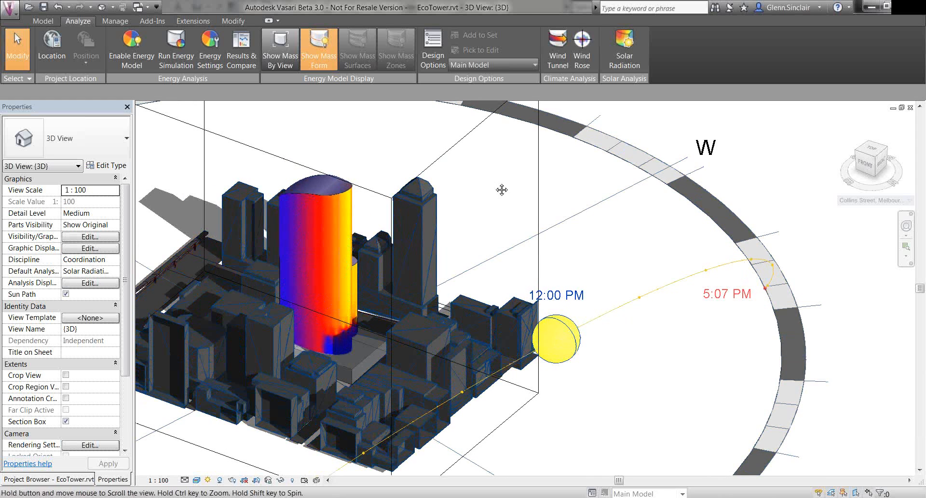
middle_click_drag(500, 190, 521, 198)
Review the Multi-Day One Year Solar Study preset in the solar radiation sun settings without applying it
left_click(613, 51)
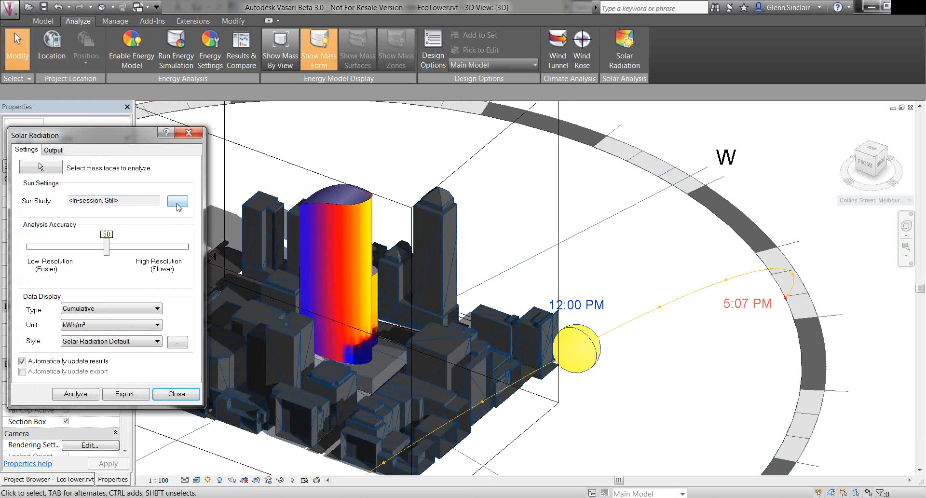
left_click(177, 203)
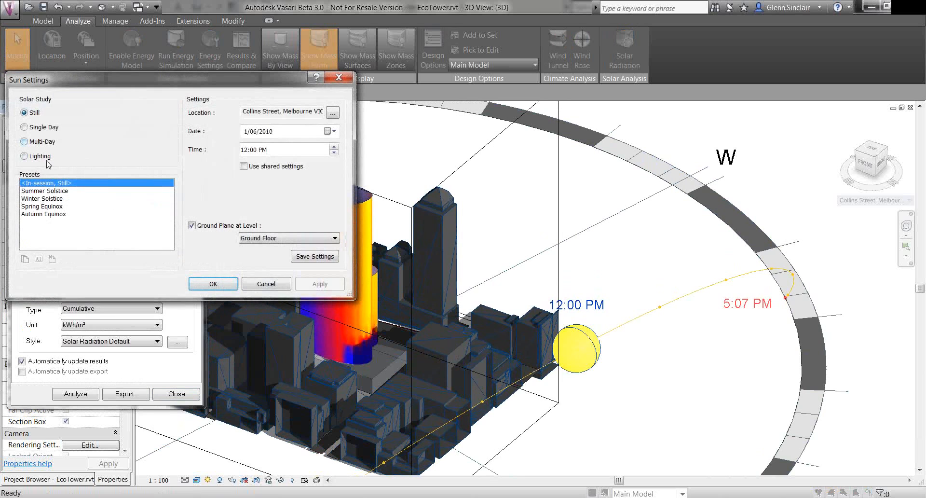
left_click(24, 141)
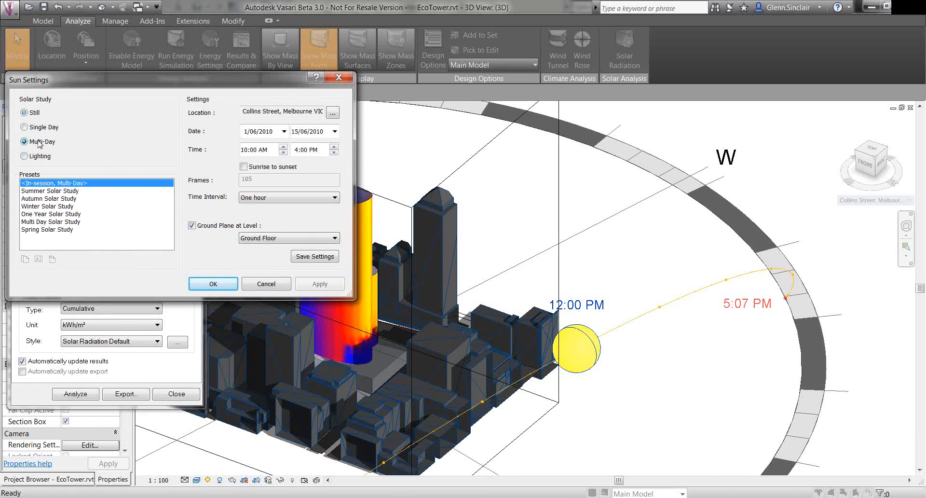
left_click(46, 215)
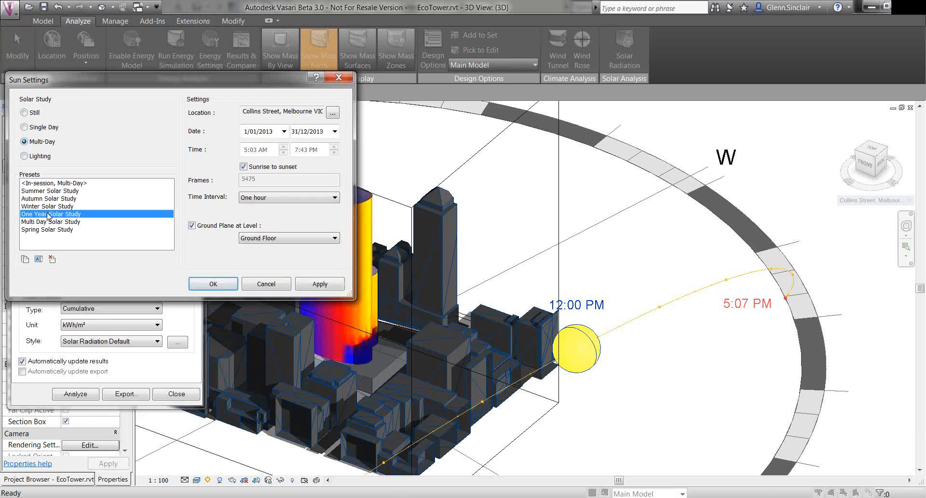
left_click(262, 284)
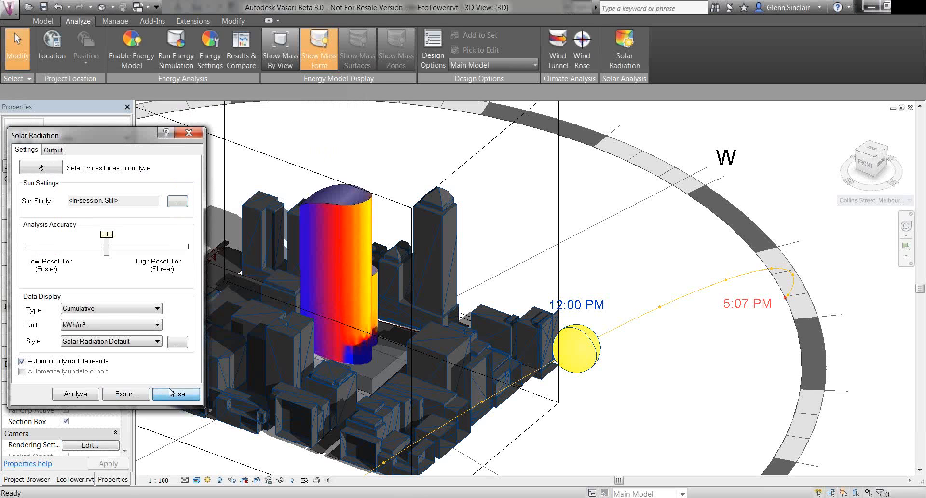
left_click(174, 394)
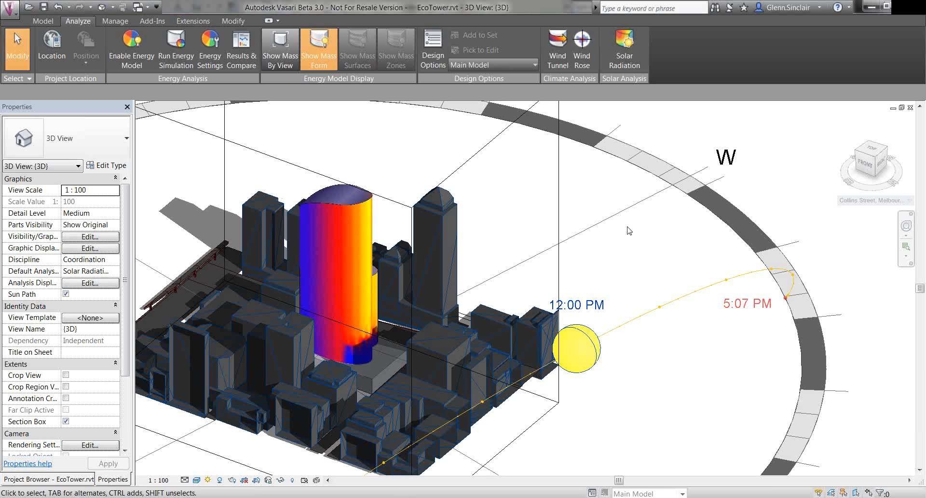
View the Wind Rose diagram for the Melbourne project location and close it
scroll(628, 227, "down", 5)
middle_click_drag(654, 164, 609, 202)
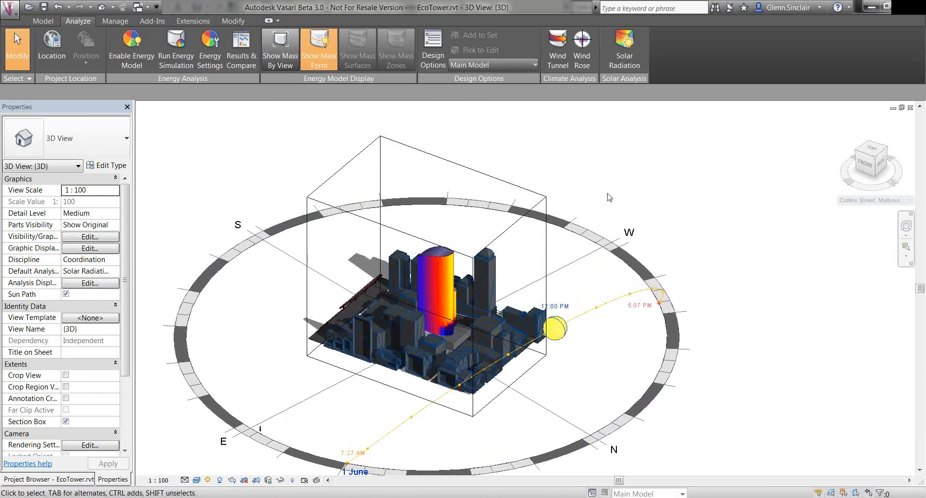
left_click(579, 53)
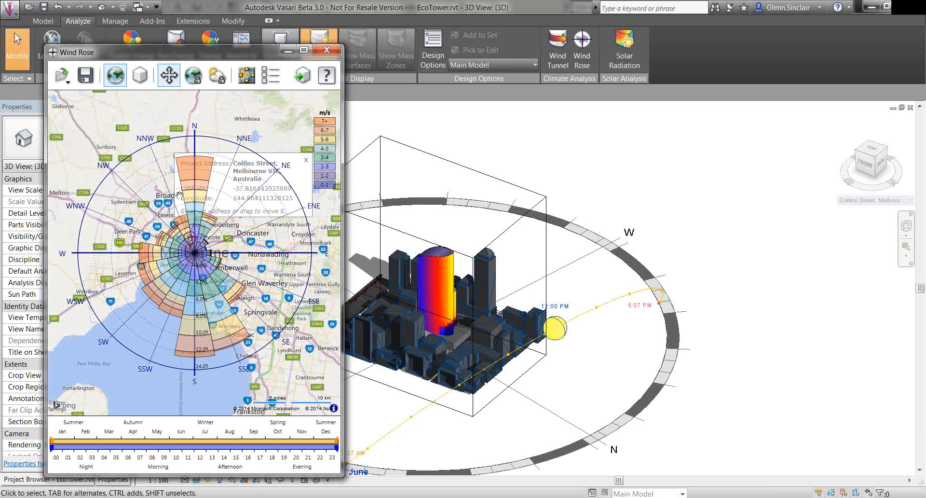
left_click(326, 50)
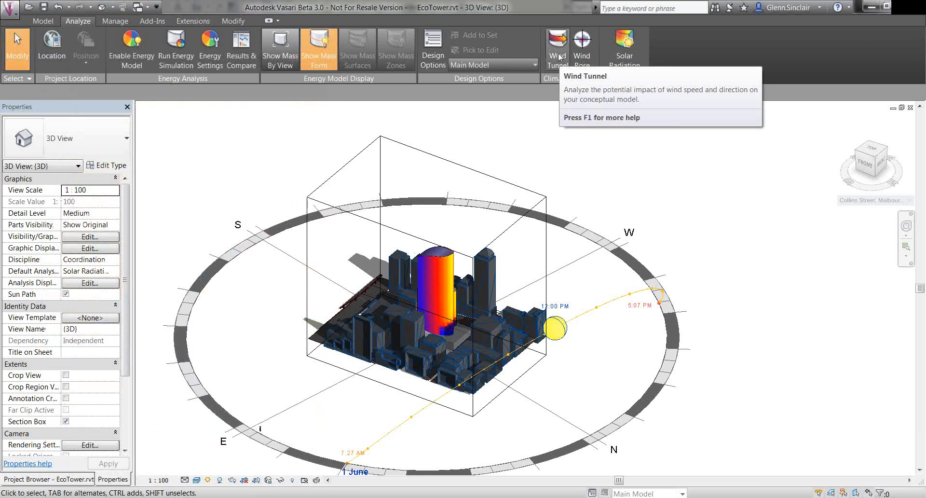
Open the Wind Tunnel for the city model and arrange its window so the airflow grid and controls are in view
left_click(558, 54)
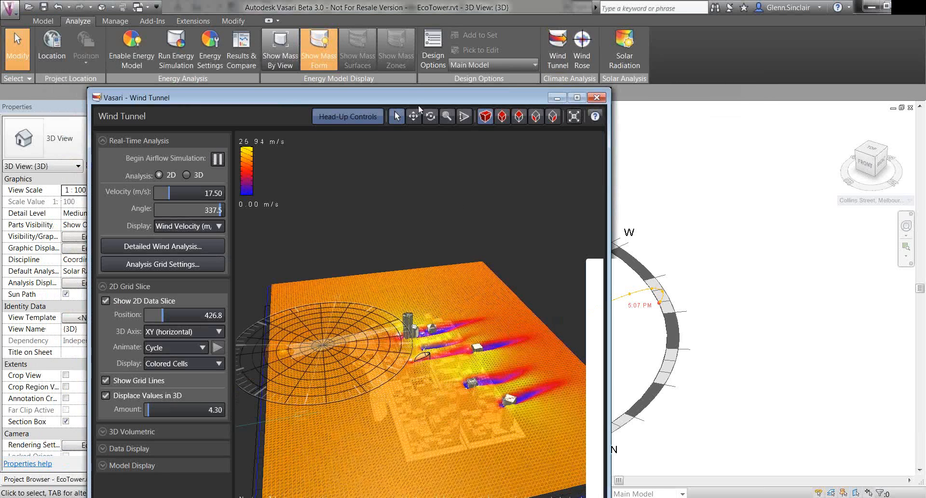
left_click_drag(415, 93, 366, 17)
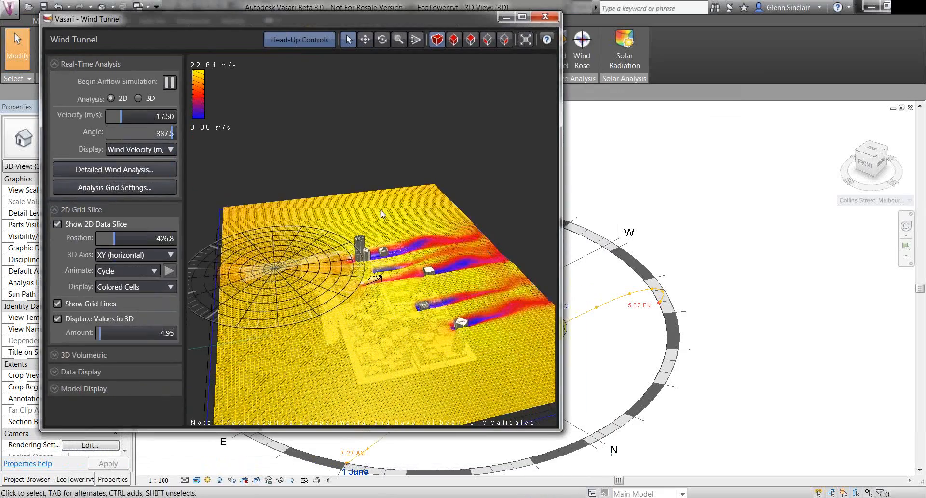
middle_click_drag(380, 316, 434, 306)
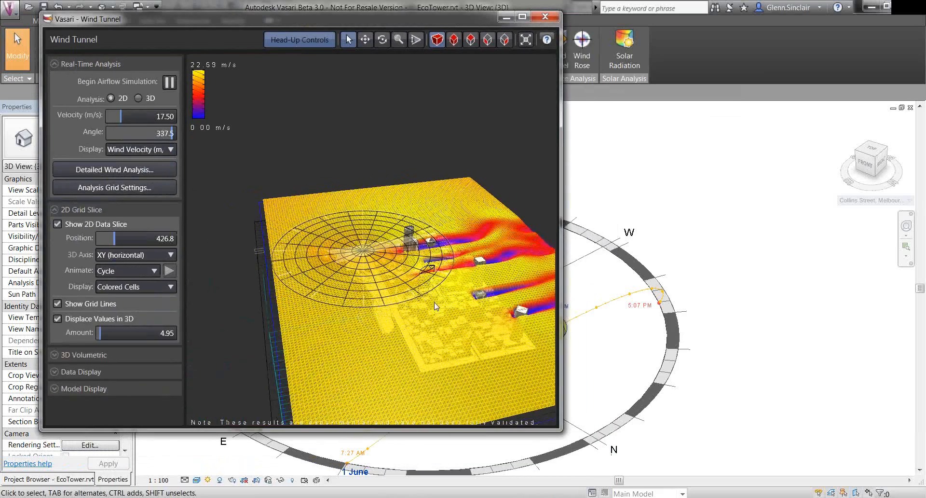
scroll(435, 306, "down", 2)
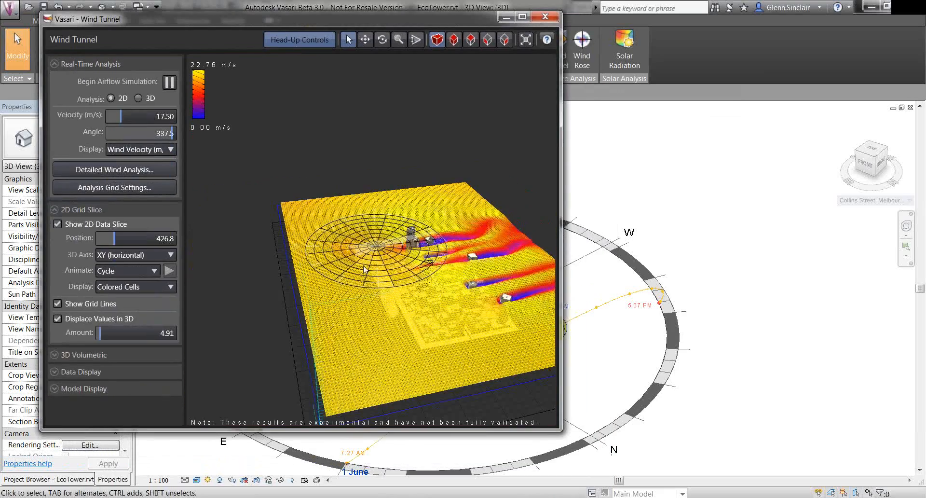
middle_click_drag(449, 276, 368, 289)
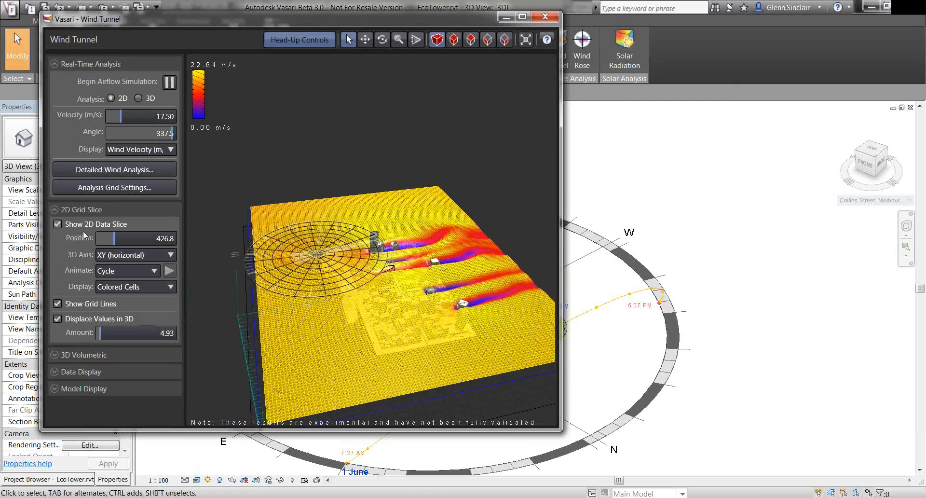
Turn off Displace Values in 3D and lower the 2D grid slice to position 45.3 to show street-level airflow around the tower
left_click(60, 319)
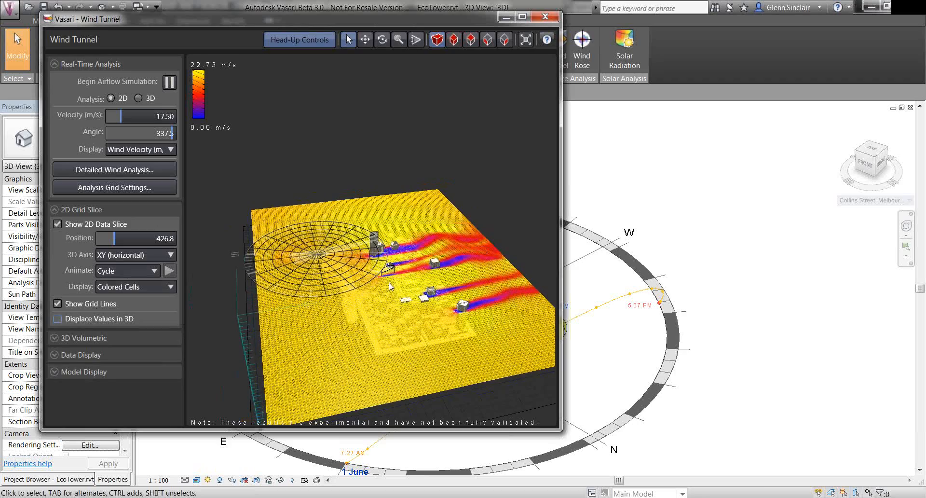
middle_click_drag(387, 285, 367, 284)
scroll(368, 283, "up", 2)
left_click_drag(114, 238, 100, 241)
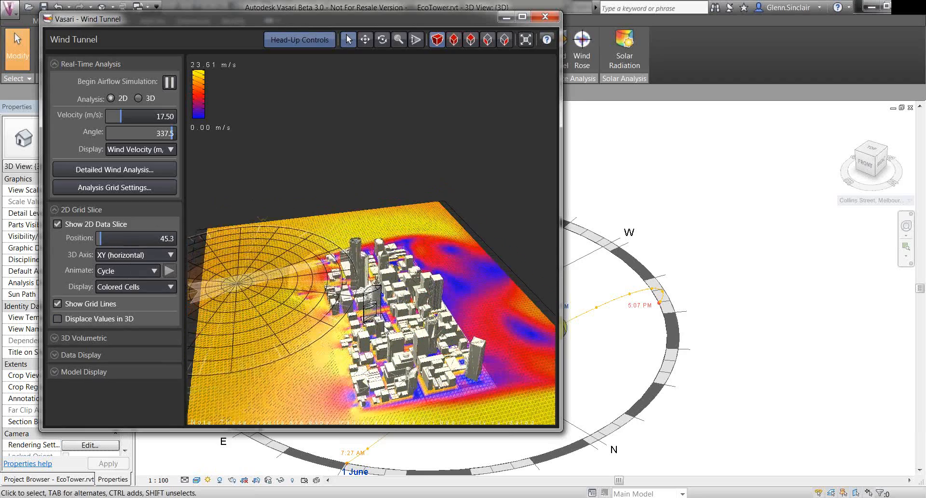
scroll(384, 337, "up", 3)
scroll(384, 337, "up", 4)
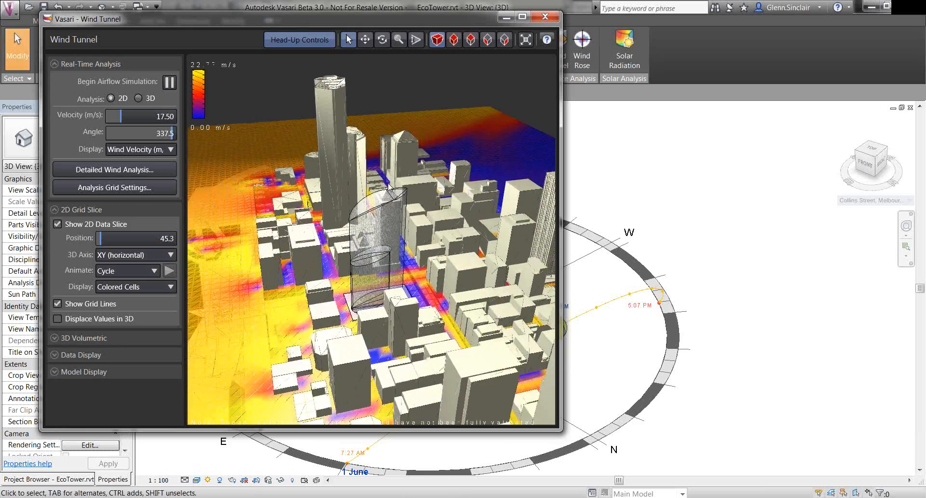
scroll(427, 332, "up", 2)
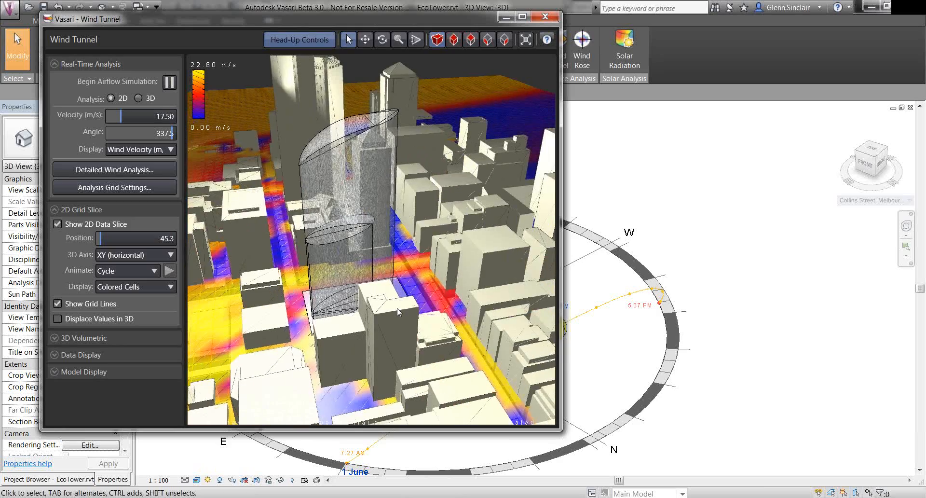
Examine the street-level airflow around EcoTower and its neighbouring buildings from overall and close-up viewpoints
scroll(397, 311, "down", 5)
middle_click_drag(365, 427, 410, 463)
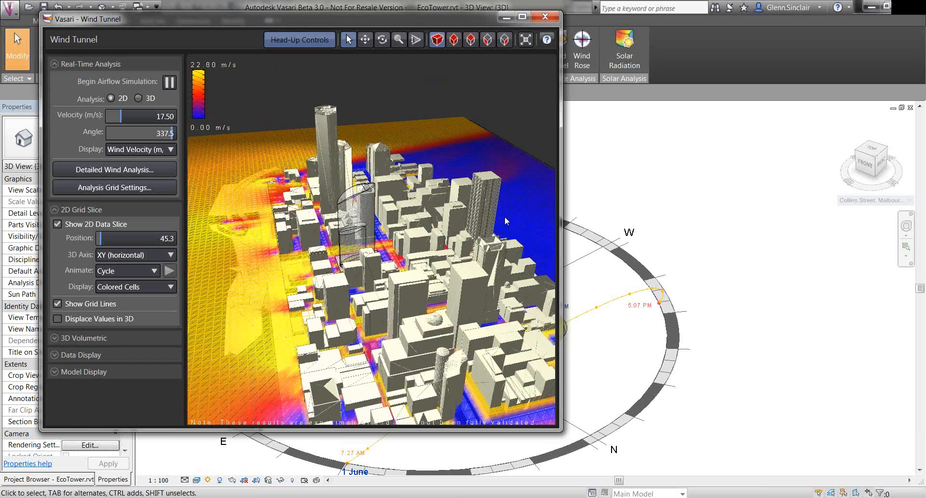
middle_click_drag(478, 253, 421, 262)
scroll(494, 264, "up", 3)
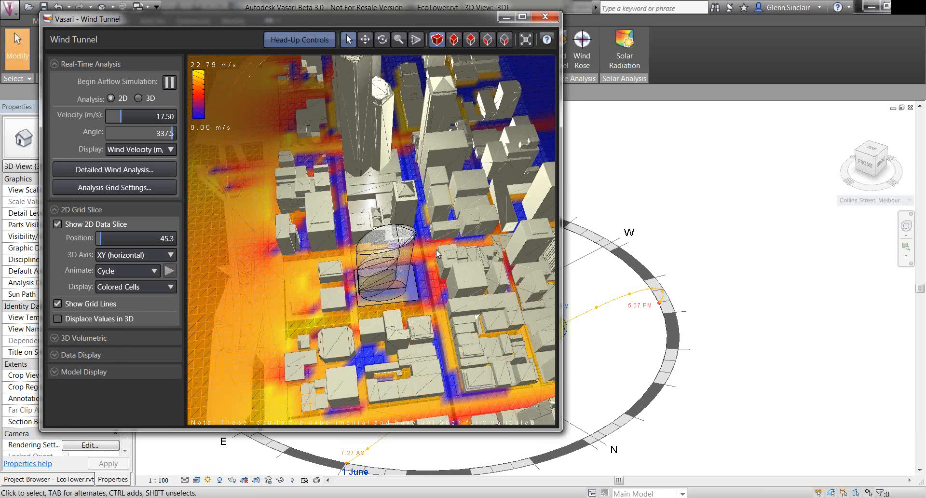
scroll(414, 262, "up", 3)
middle_click_drag(413, 262, 408, 202)
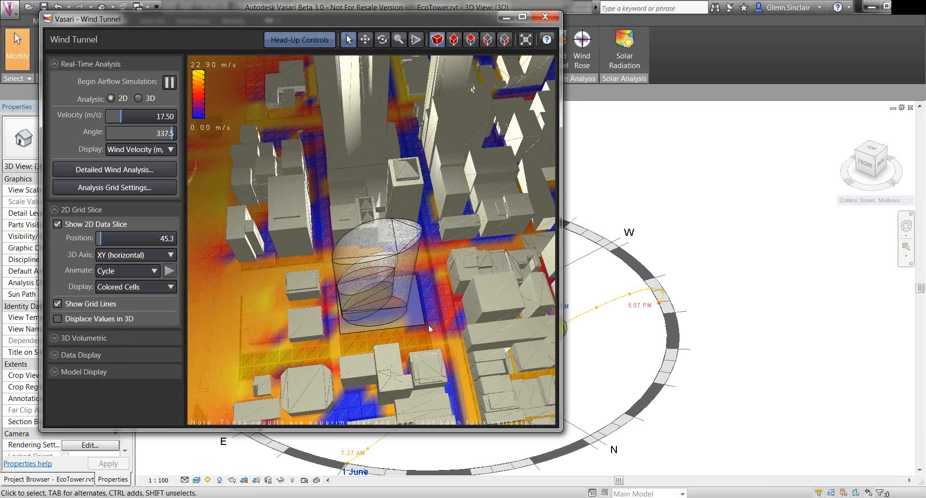
left_click_drag(102, 239, 100, 237)
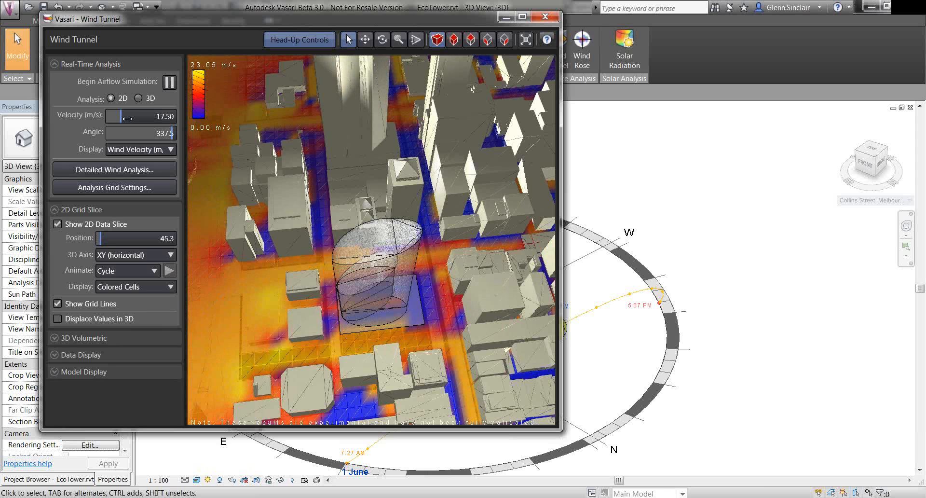
Set the wind angle to 320.0 to see how the airflow around the tower and city responds
left_click_drag(172, 132, 169, 132)
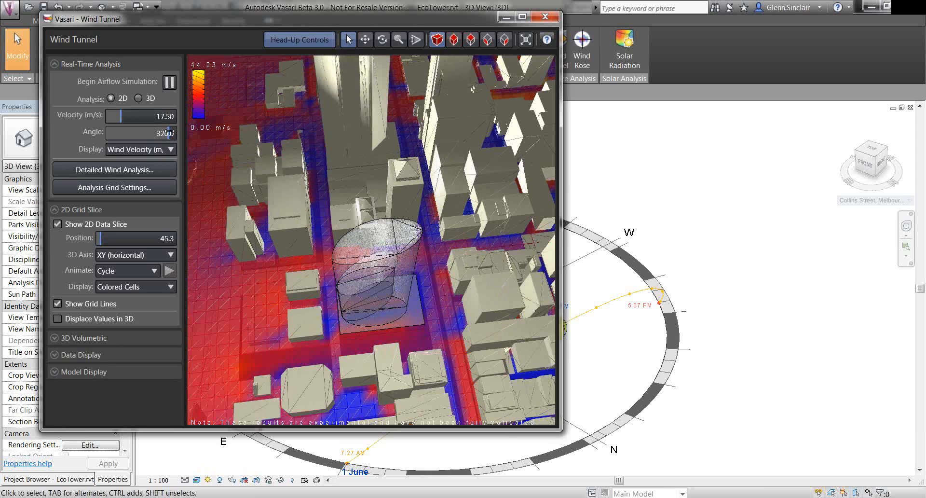
scroll(455, 279, "down", 3)
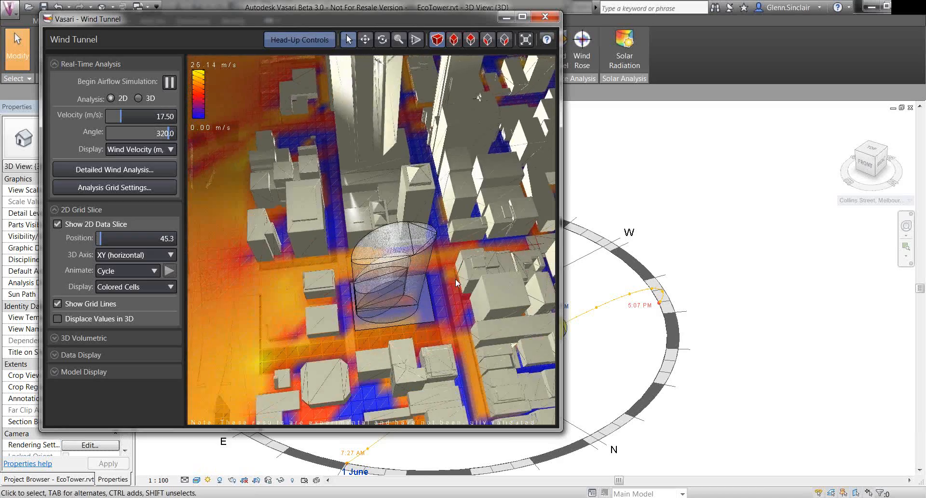
scroll(456, 279, "down", 2)
middle_click_drag(408, 262, 449, 318)
scroll(363, 240, "down", 3)
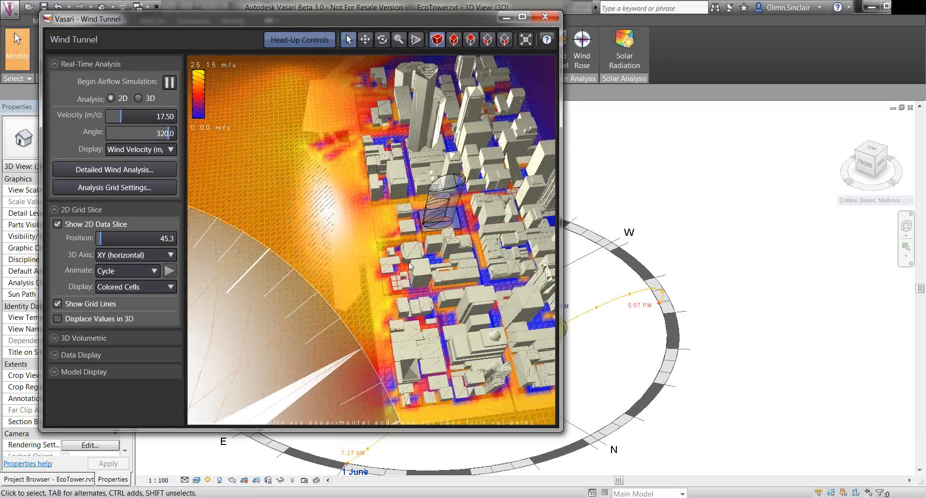
scroll(364, 240, "down", 4)
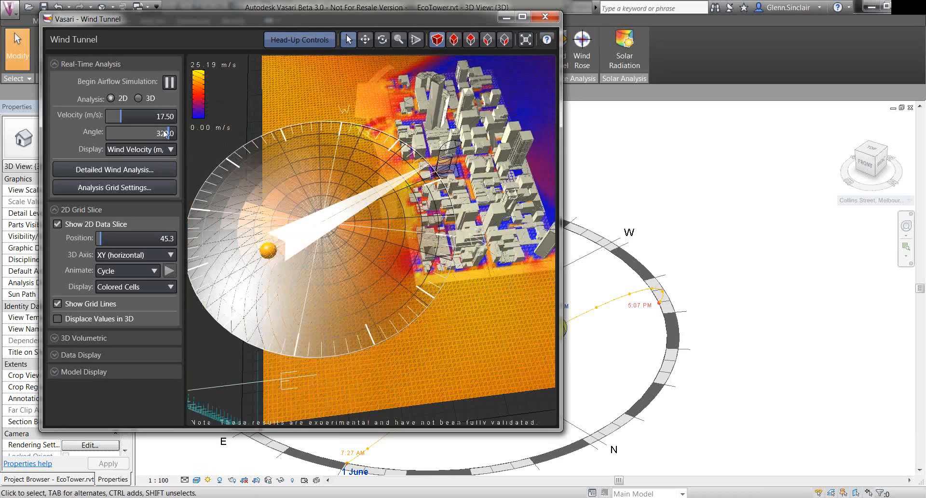
Set the wind angle to 345.0 and check the airflow around the tower and surrounding streets
left_click_drag(169, 132, 174, 136)
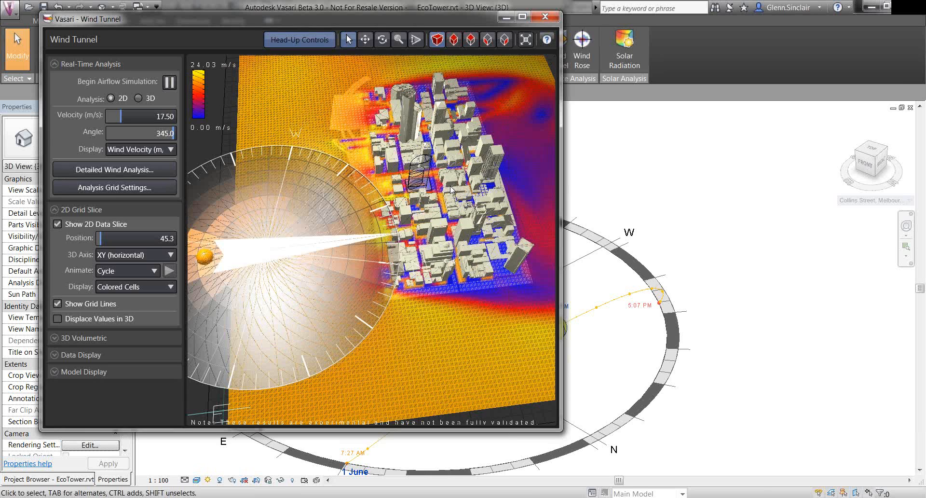
scroll(421, 317, "up", 5)
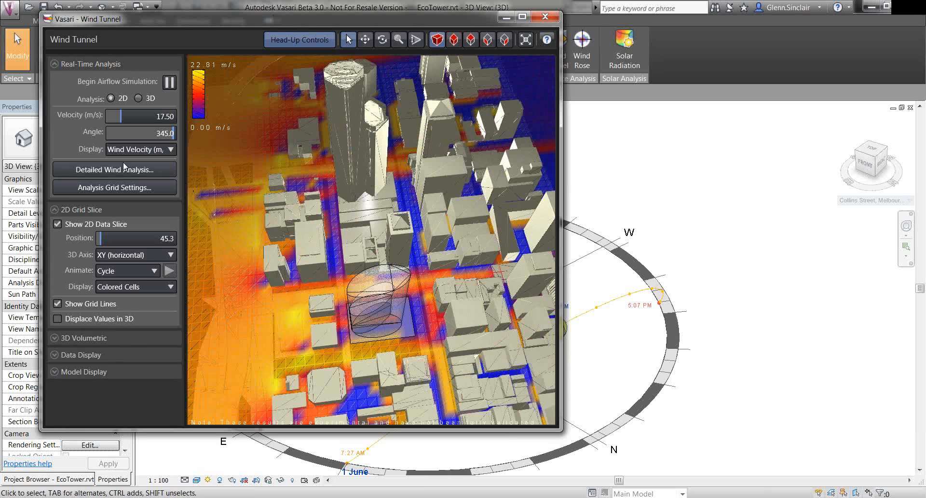
middle_click_drag(282, 302, 296, 264)
scroll(295, 265, "down", 3)
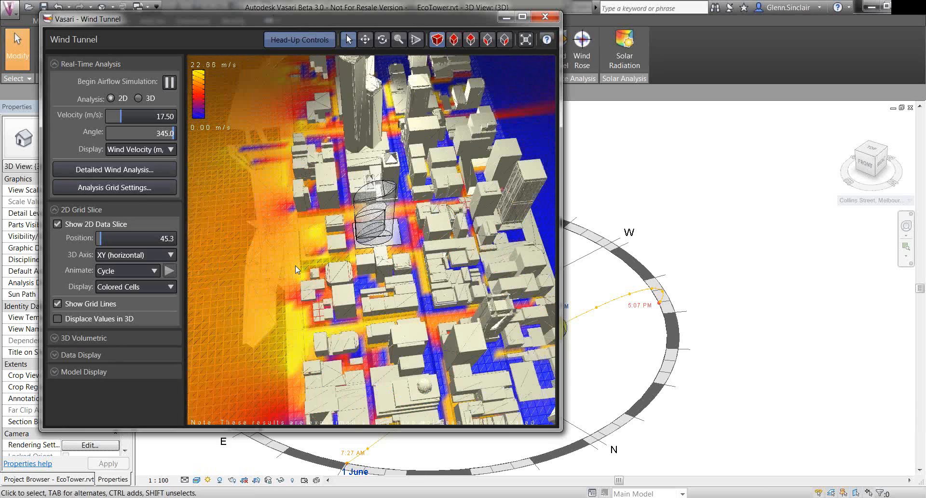
Hide the 2D data slice and switch the airflow analysis to 3D with the volumetric display shown
left_click(60, 337)
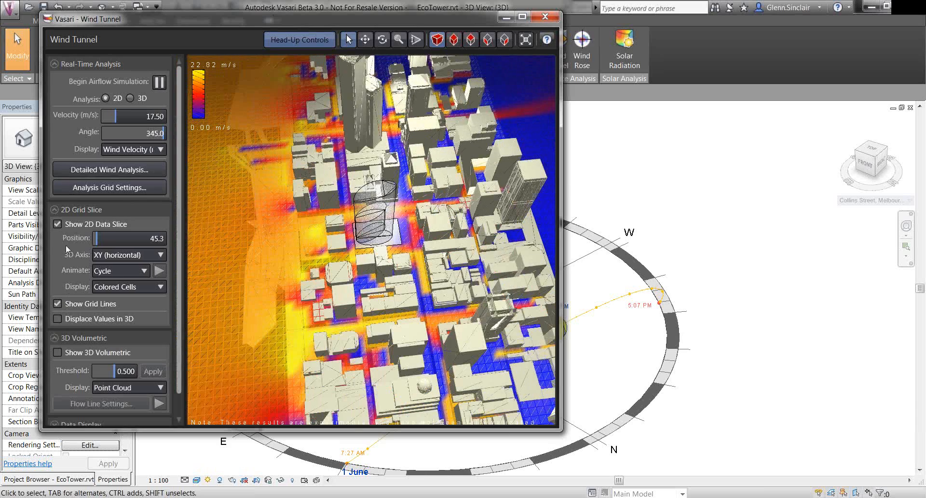
left_click(58, 224)
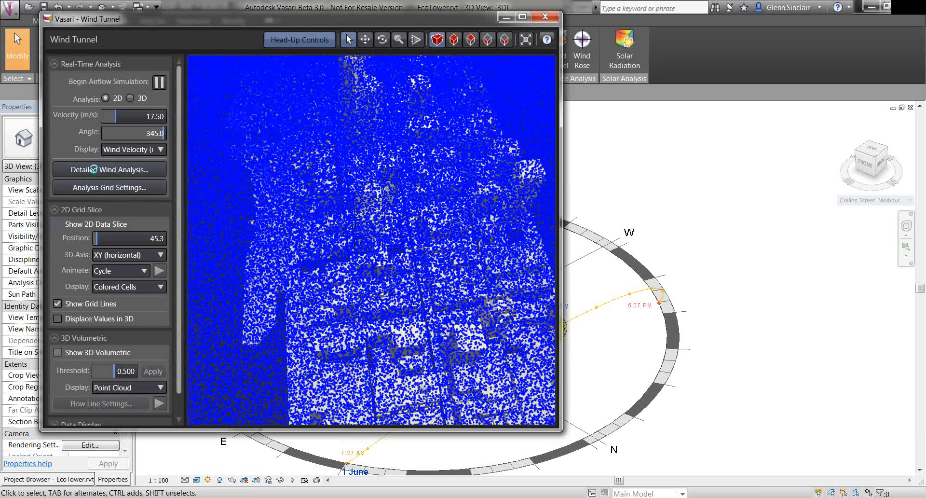
left_click(130, 98)
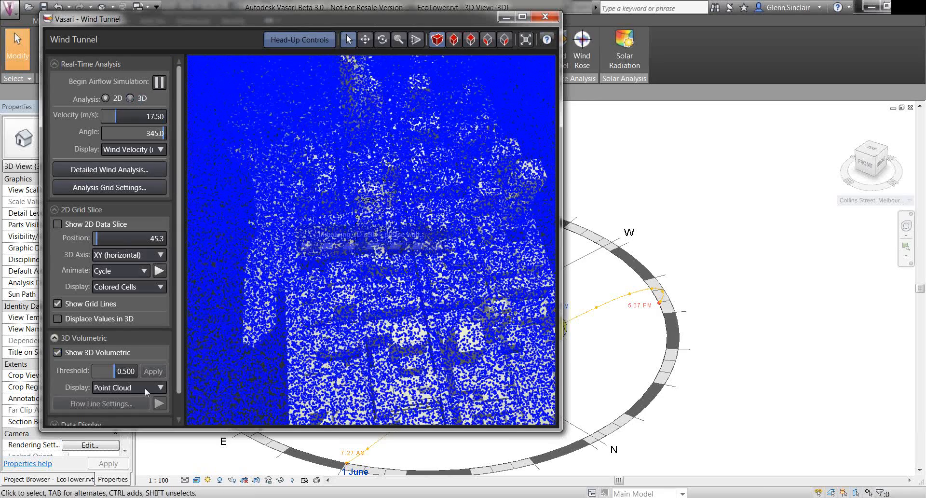
Change the 3D volumetric display from Point Cloud to Flow Lines over the city model
left_click(145, 386)
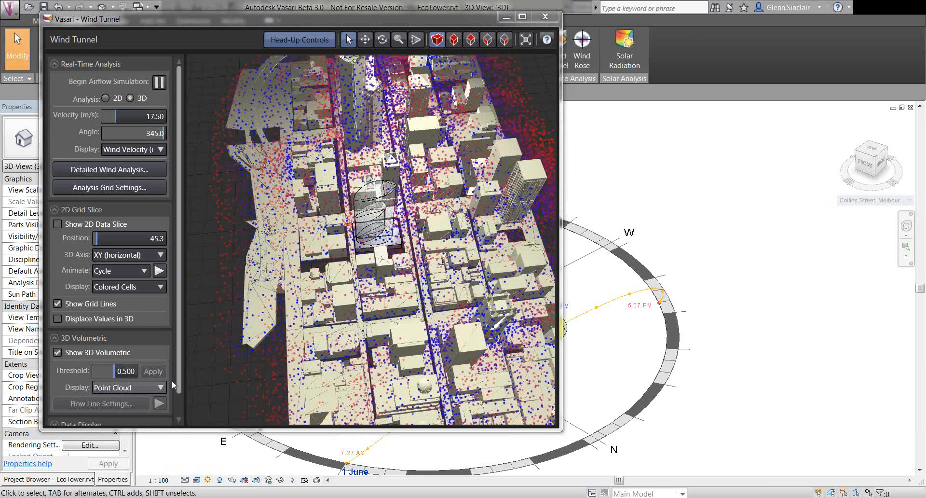
left_click(147, 388)
left_click(118, 484)
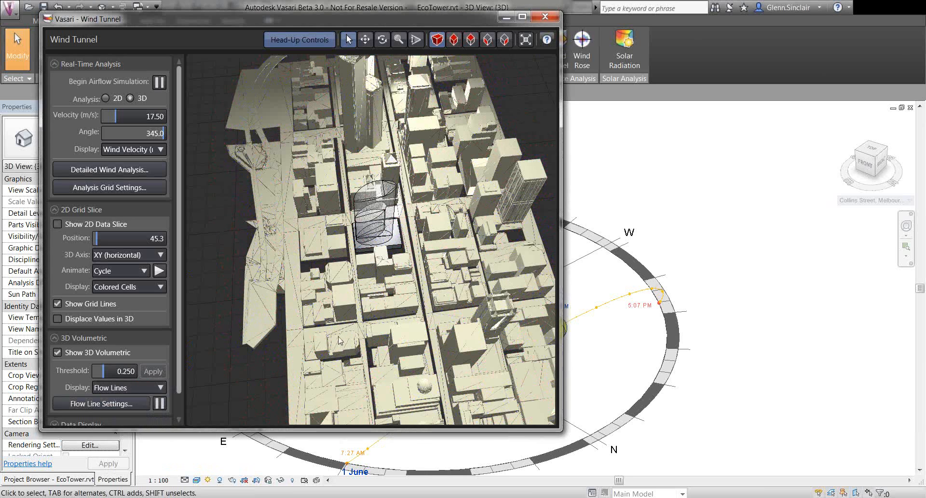
middle_click_drag(324, 317, 368, 256)
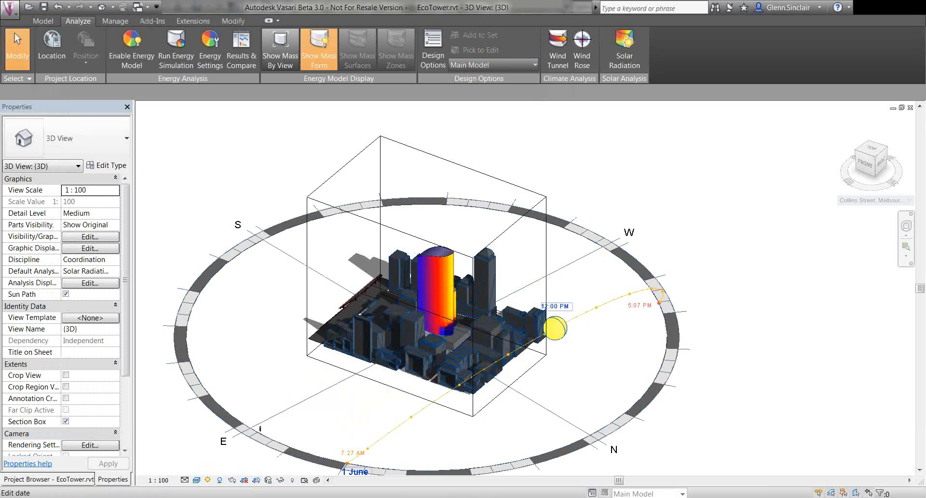
Cancel the open Flow Lines Settings and bring the Wind Tunnel window back to the front
left_click(209, 496)
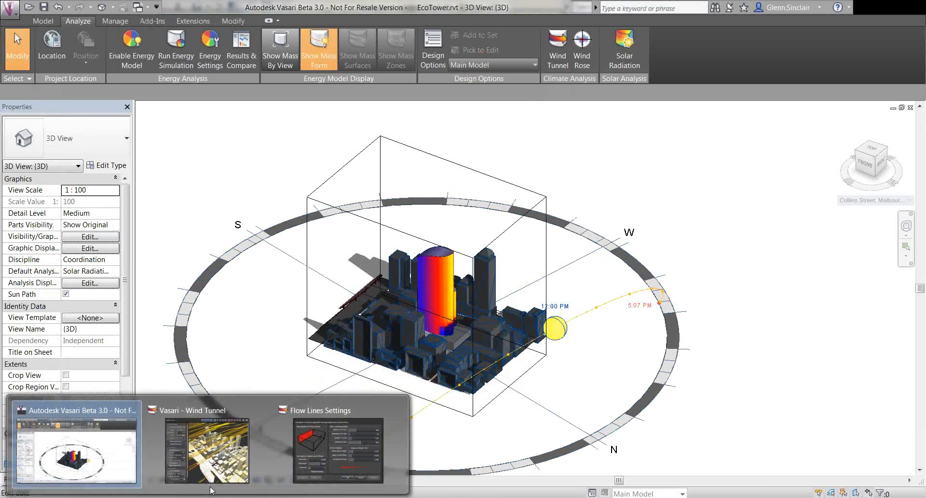
left_click(199, 427)
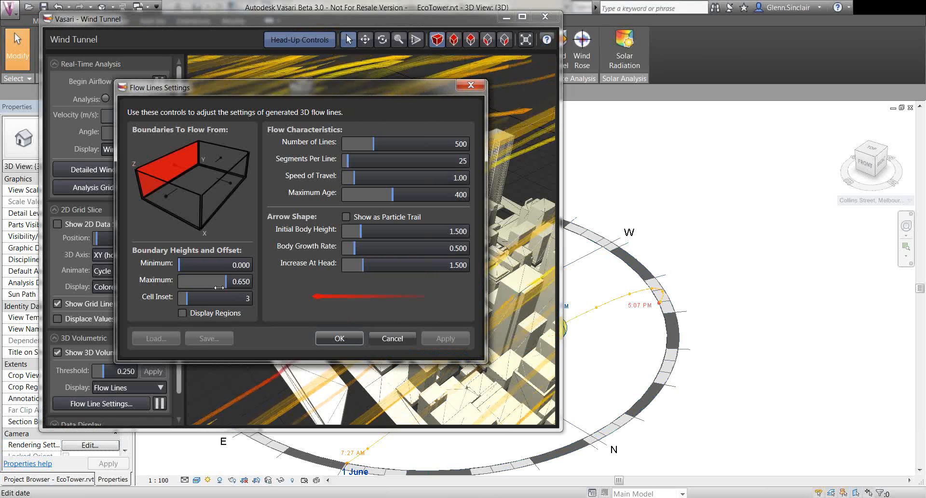
left_click(392, 338)
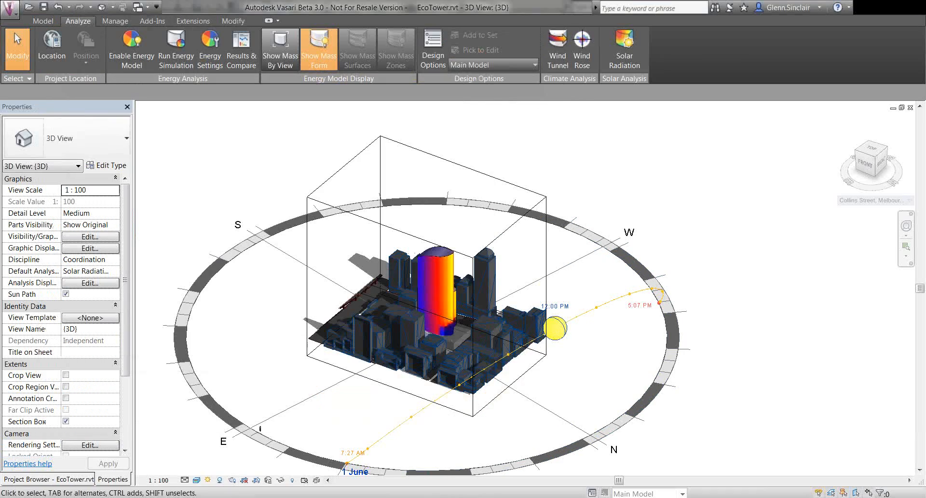
mouse_move(209, 496)
left_click(238, 462)
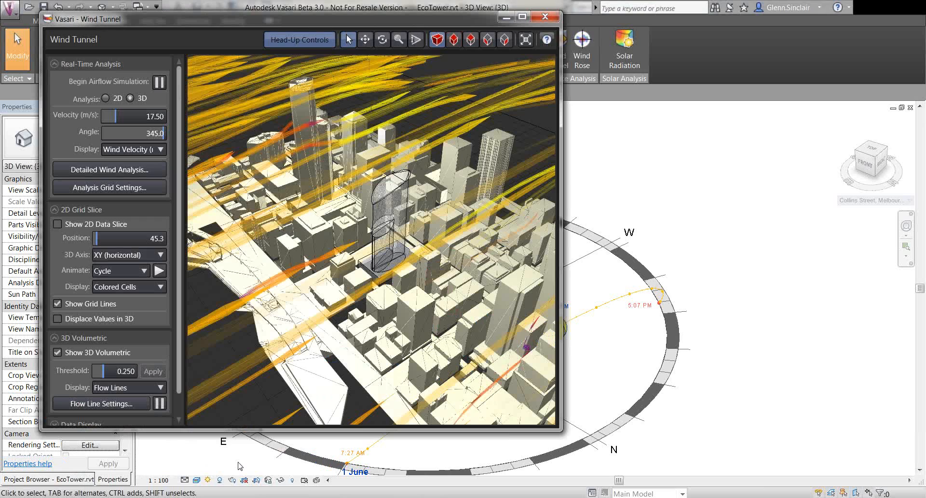
Set the volumetric threshold to 0.660 and the number of flow lines to 1725 for the airflow over the city
left_click_drag(103, 371, 122, 371)
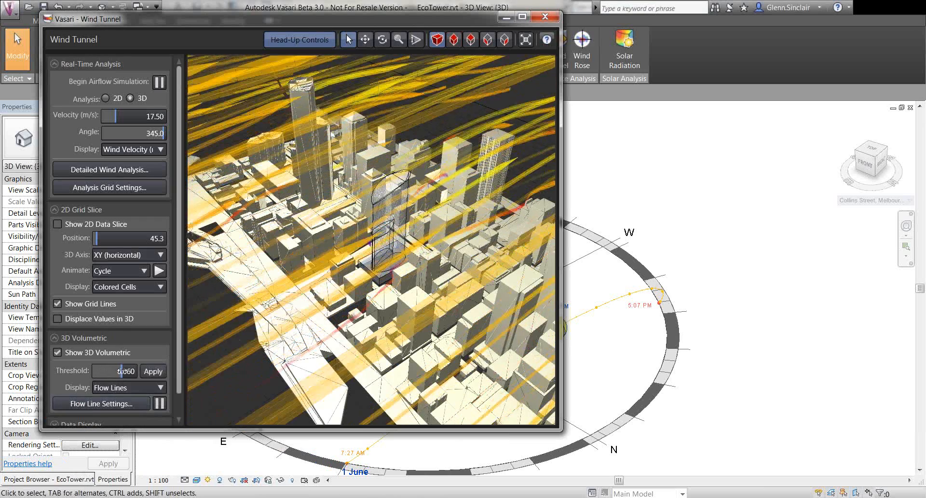
left_click(126, 404)
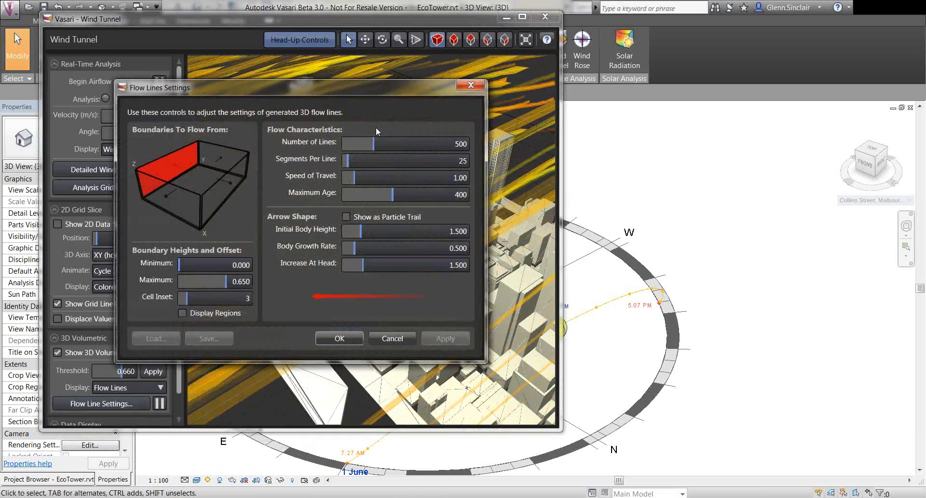
left_click_drag(399, 140, 452, 141)
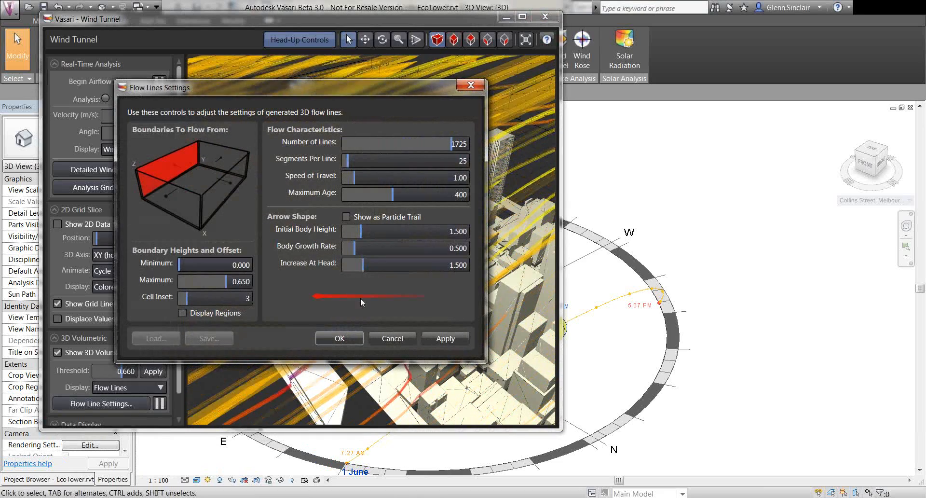
left_click(341, 338)
middle_click_drag(341, 340, 439, 355, "shift")
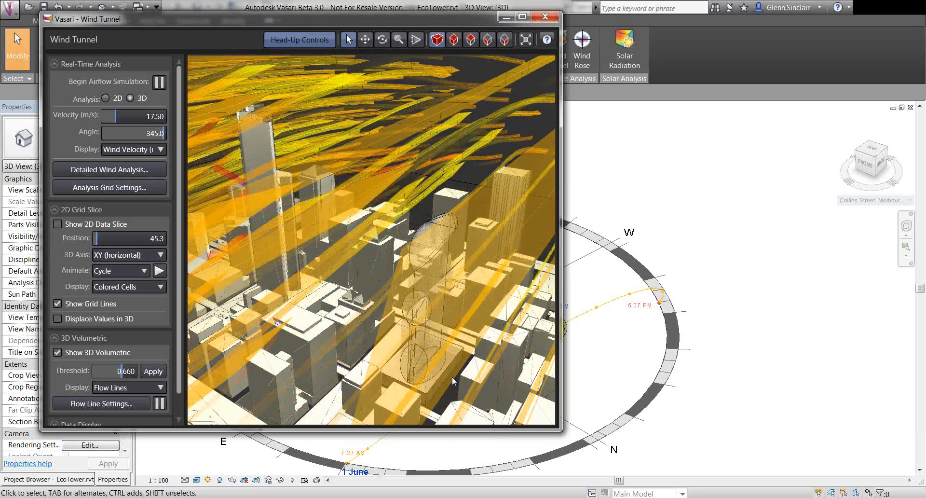
scroll(403, 316, "down", 8)
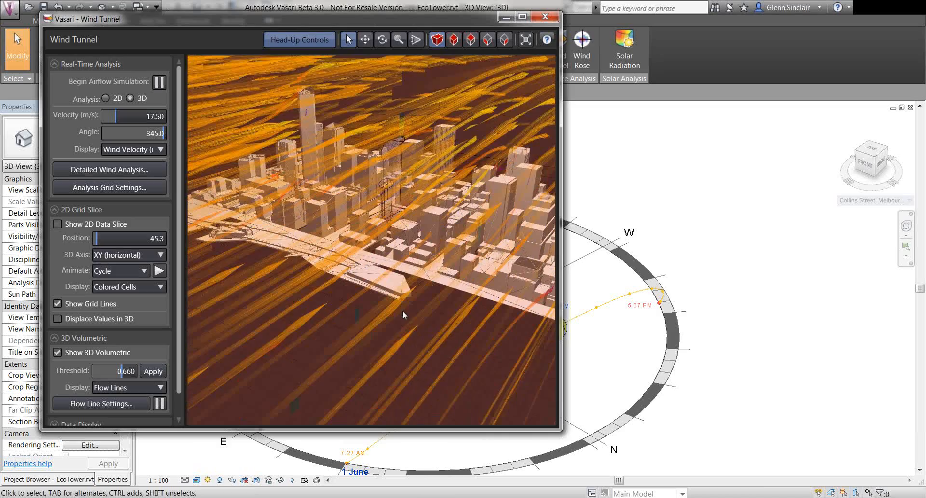
scroll(403, 311, "down", 3)
middle_click_drag(429, 261, 405, 333, "shift")
scroll(405, 333, "down", 3)
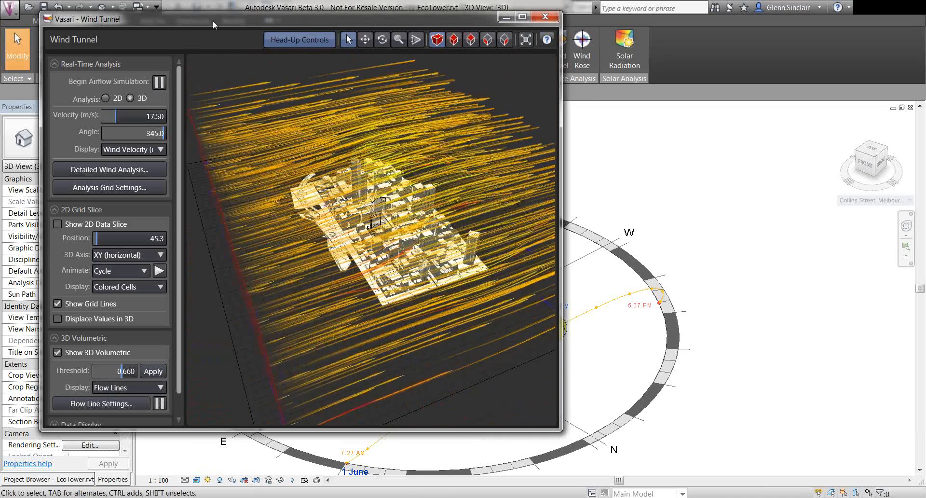
Close the Wind Tunnel and switch to the presentation's Questions slide
left_click_drag(126, 20, 124, 47)
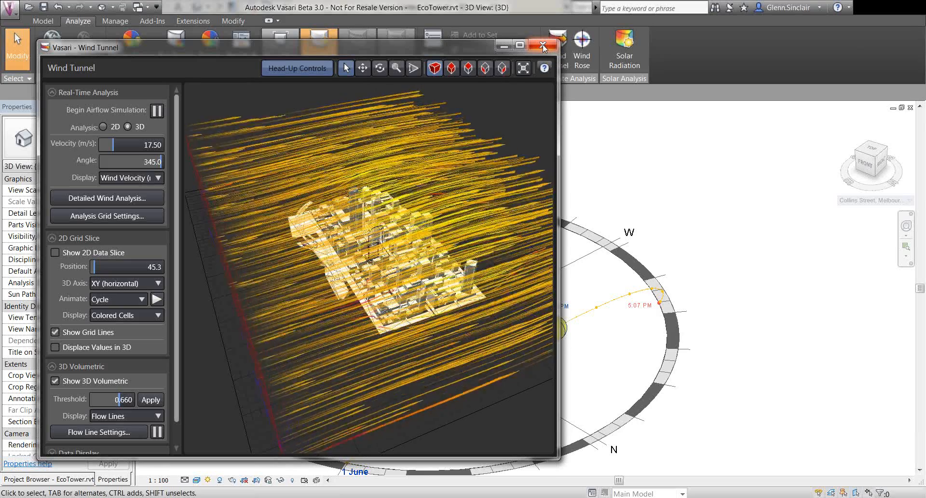
left_click(543, 47)
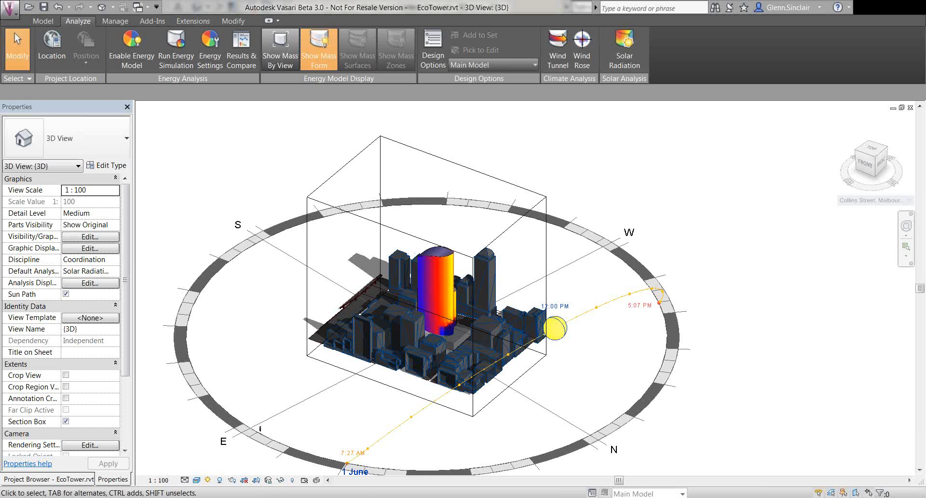
left_click(295, 455)
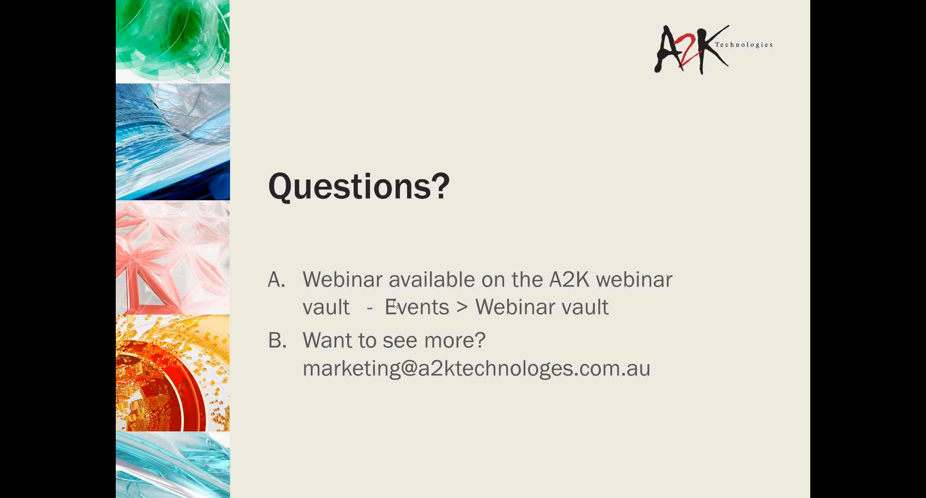